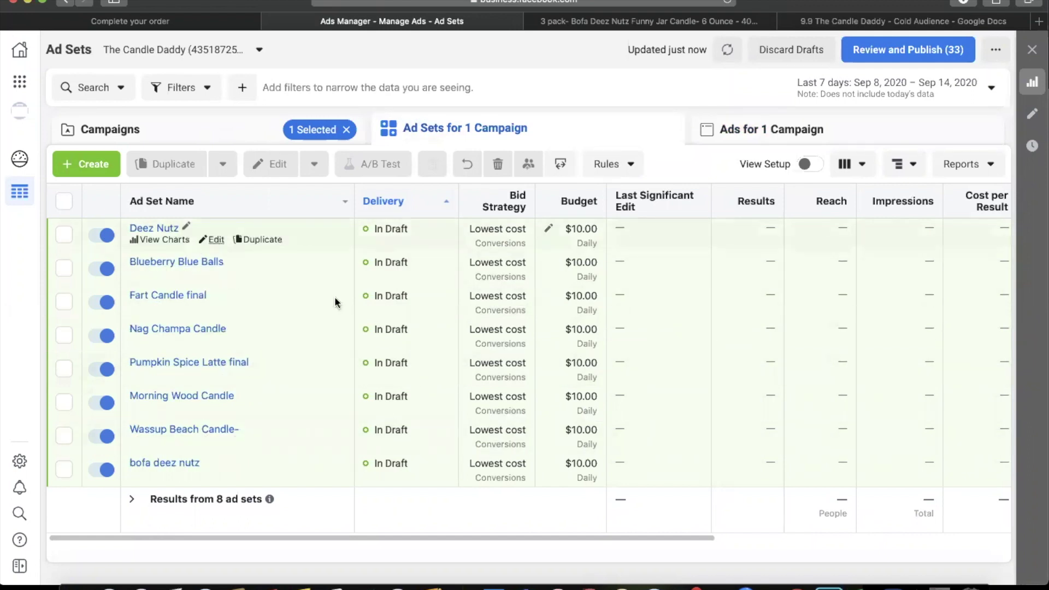
Review the Deez Nutz ad set's budget, audience targeting, placements and optimization settings without changing anything
{"action": "left_click", "coordinate": [215, 240]}
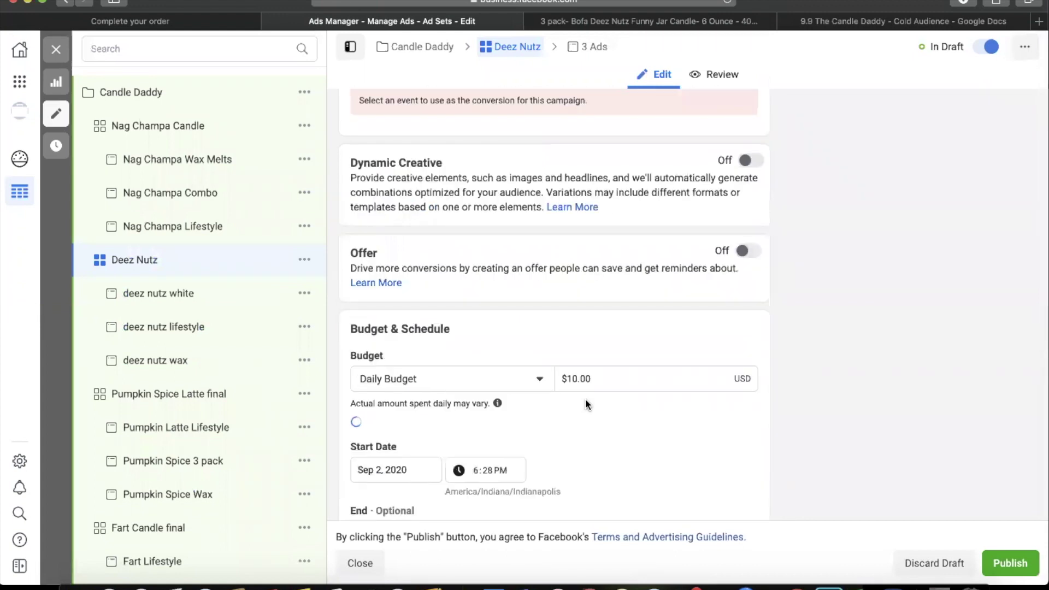
{"action": "scroll", "coordinate": [586, 404], "scroll_direction": "down", "scroll_amount": 10}
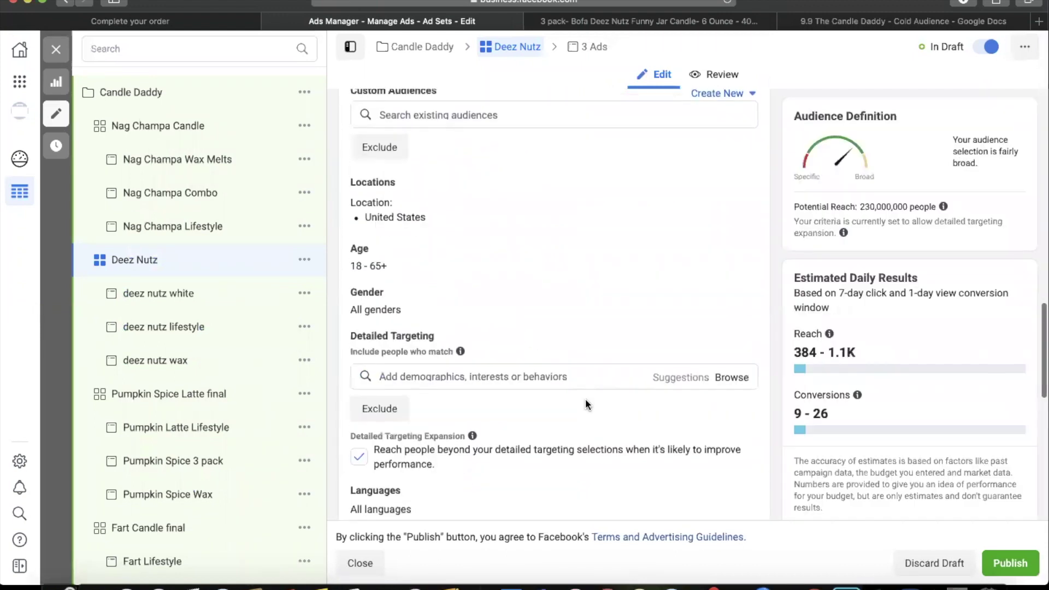
{"action": "scroll", "coordinate": [449, 430], "scroll_direction": "down", "scroll_amount": 3}
{"action": "scroll", "coordinate": [450, 430], "scroll_direction": "down", "scroll_amount": 7}
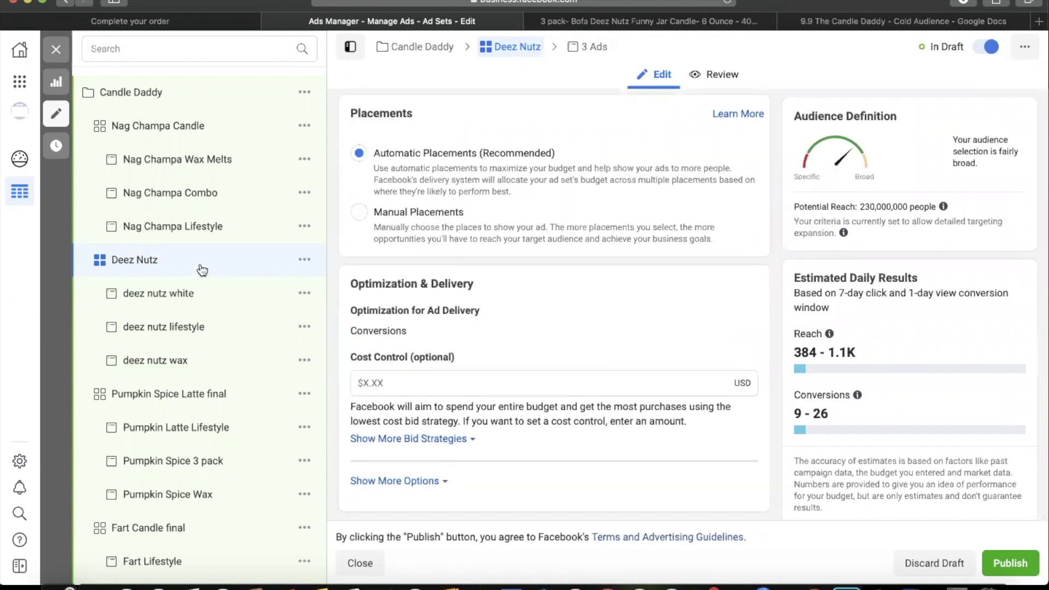
{"action": "left_click", "coordinate": [56, 49]}
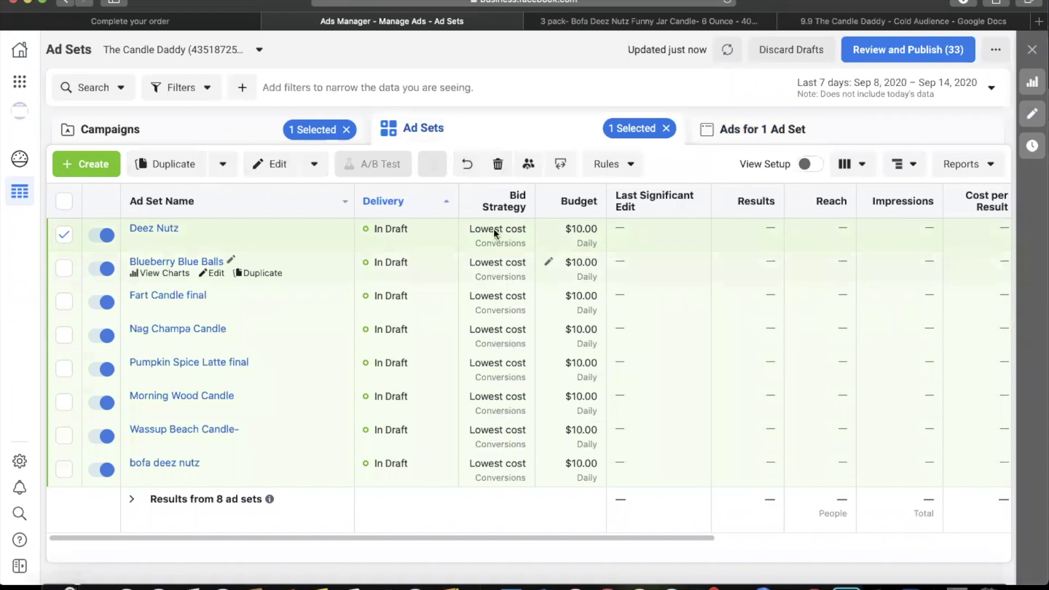
Look over the ads that belong to the Deez Nutz ad set
{"action": "left_click", "coordinate": [812, 121]}
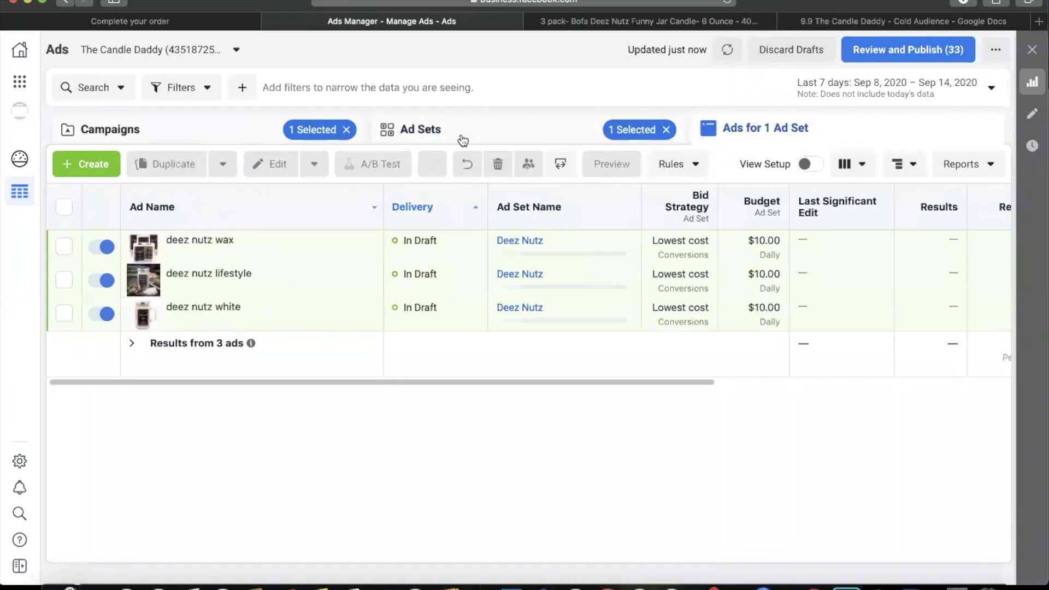
{"action": "left_click", "coordinate": [509, 130]}
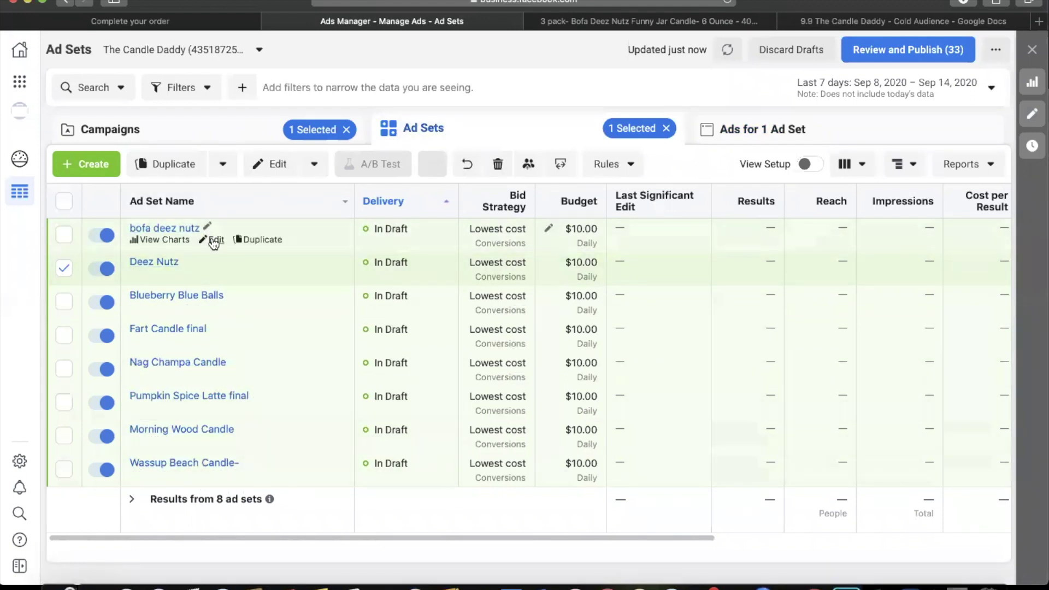
{"action": "left_click", "coordinate": [757, 130]}
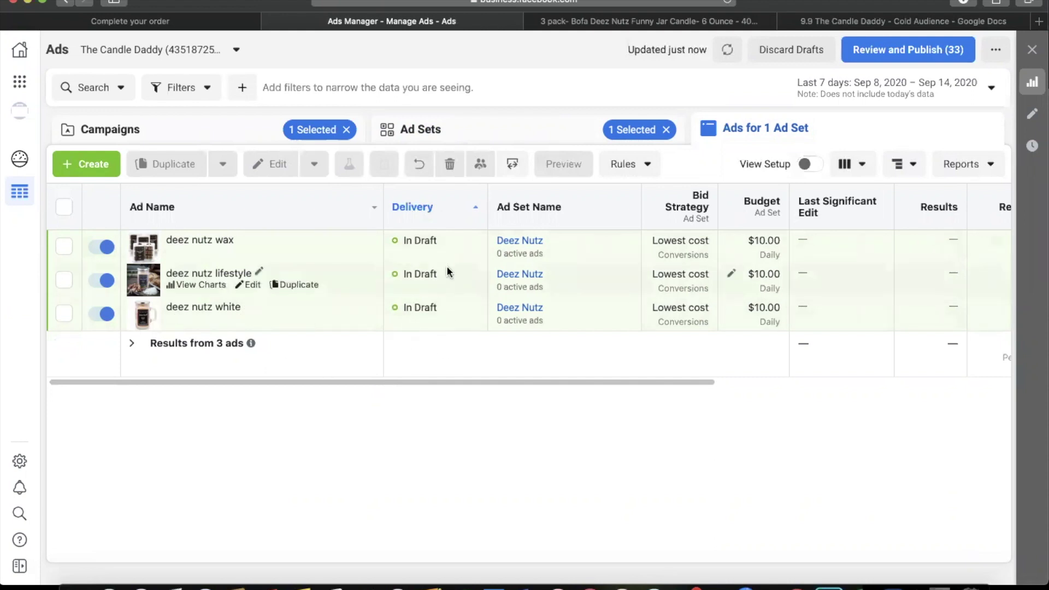
Turn off every ad set in the campaign except Deez Nutz, save the status change to draft, and clear the selection
{"action": "left_click", "coordinate": [491, 130]}
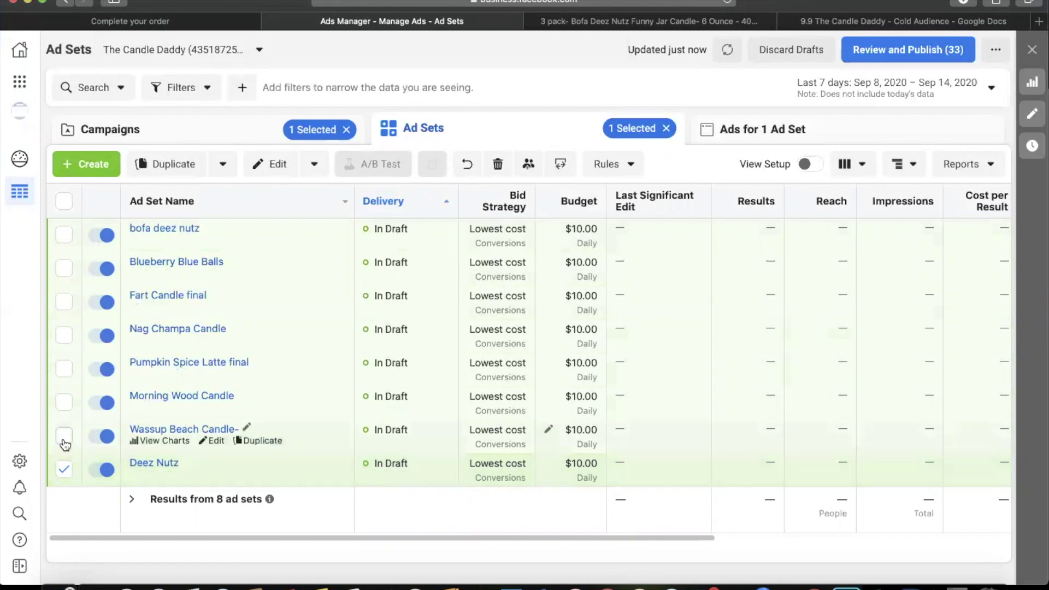
{"action": "left_click", "coordinate": [63, 469]}
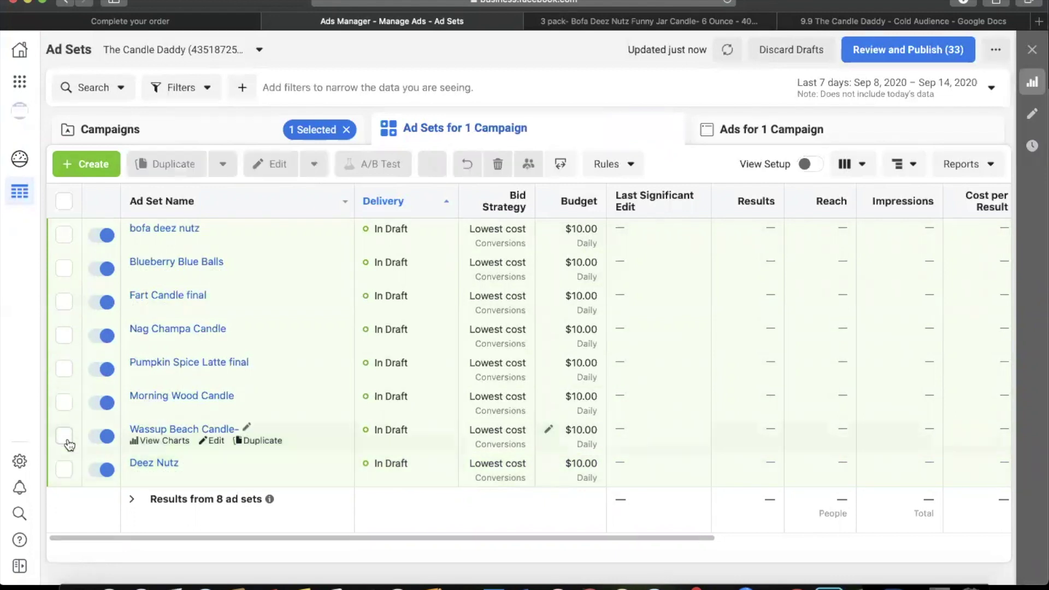
{"action": "left_click", "coordinate": [64, 435]}
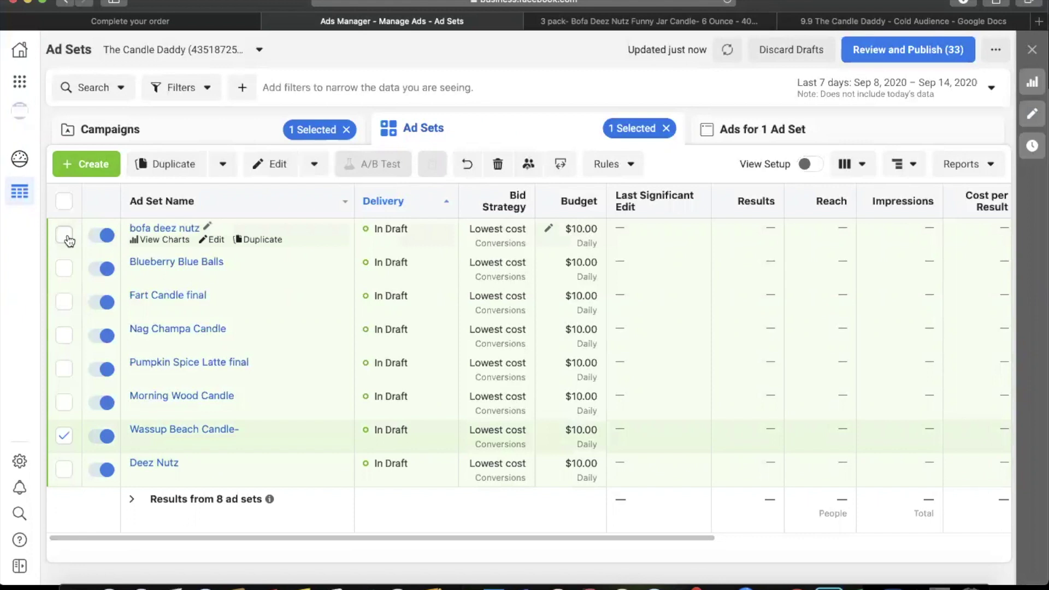
{"action": "left_click", "coordinate": [64, 235], "text": "shift"}
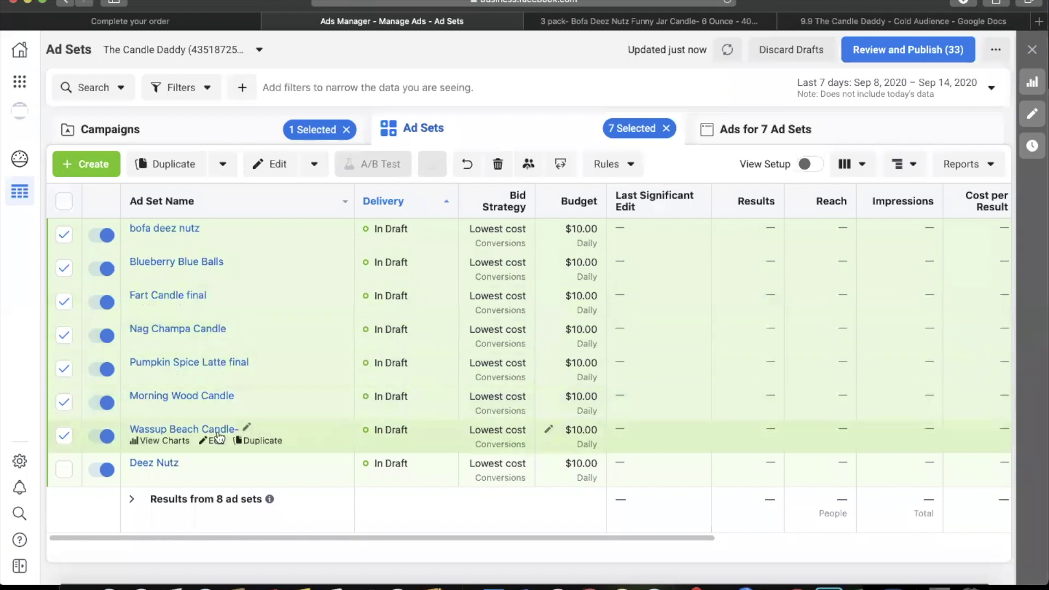
{"action": "left_click", "coordinate": [313, 164]}
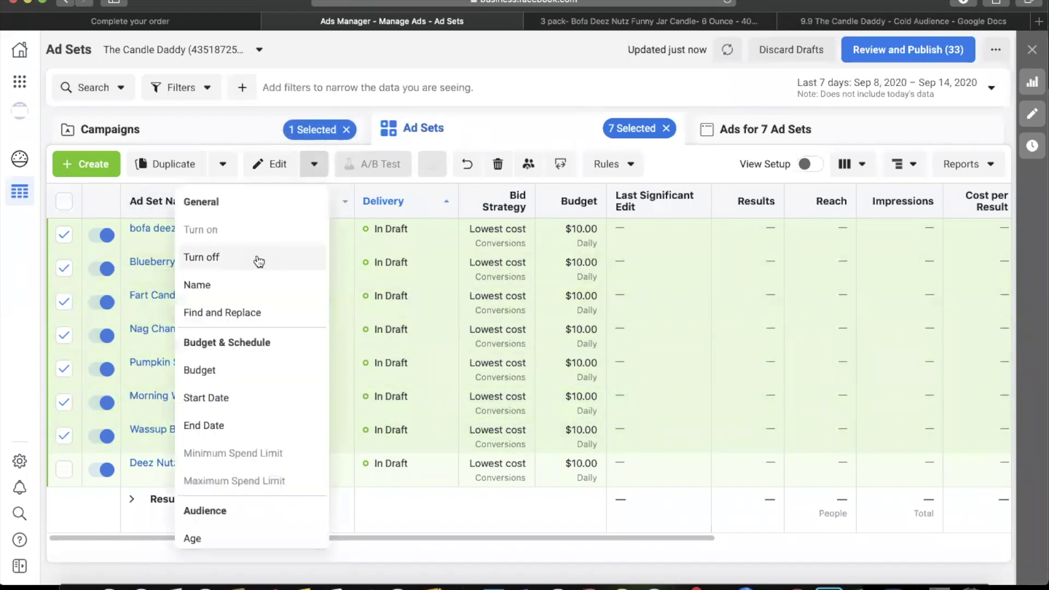
{"action": "key", "text": "Return"}
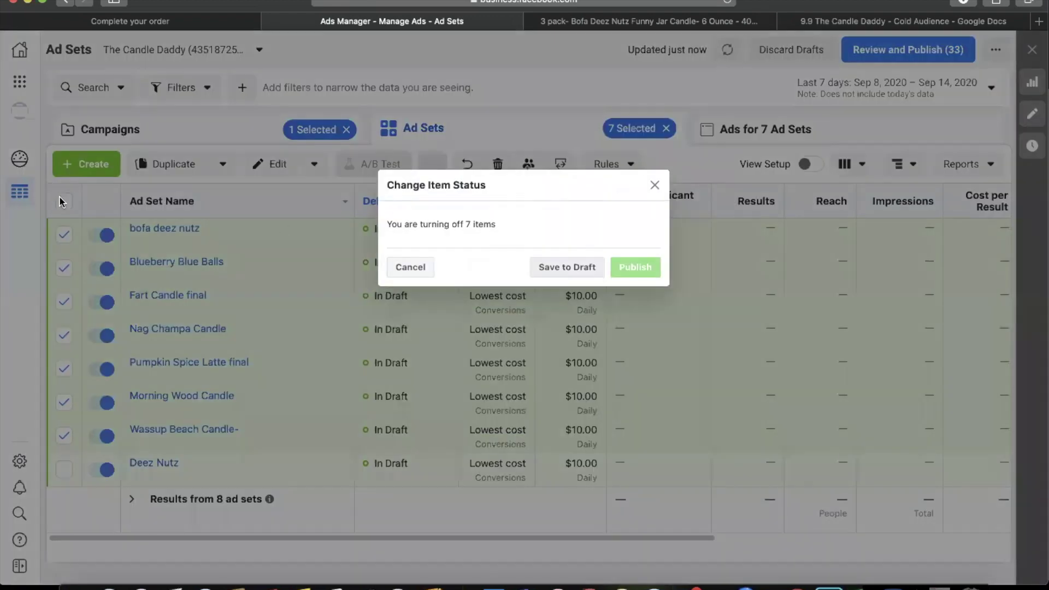
{"action": "left_click", "coordinate": [570, 267]}
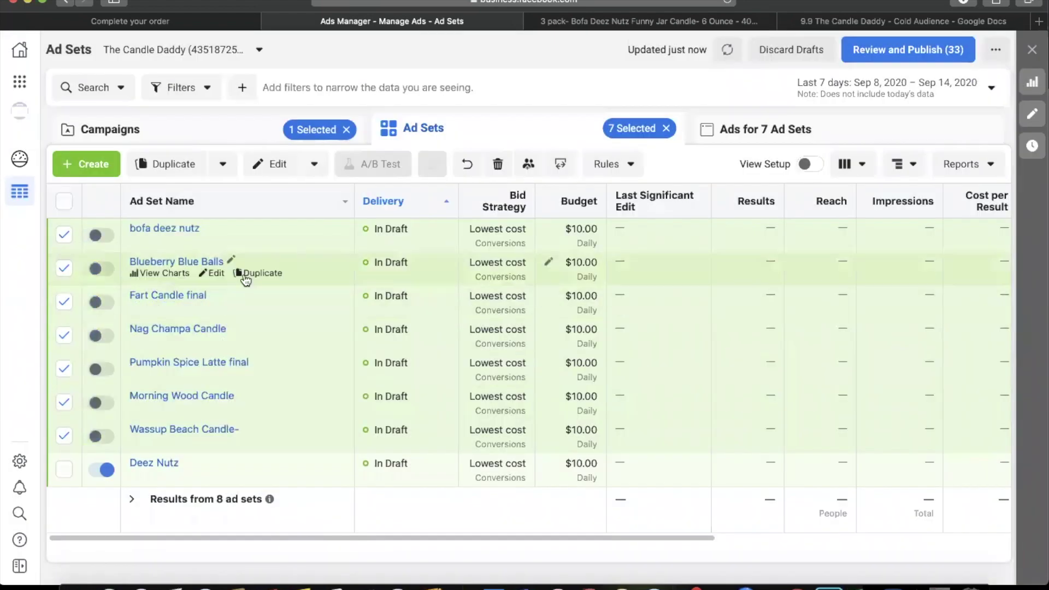
{"action": "left_click", "coordinate": [64, 204]}
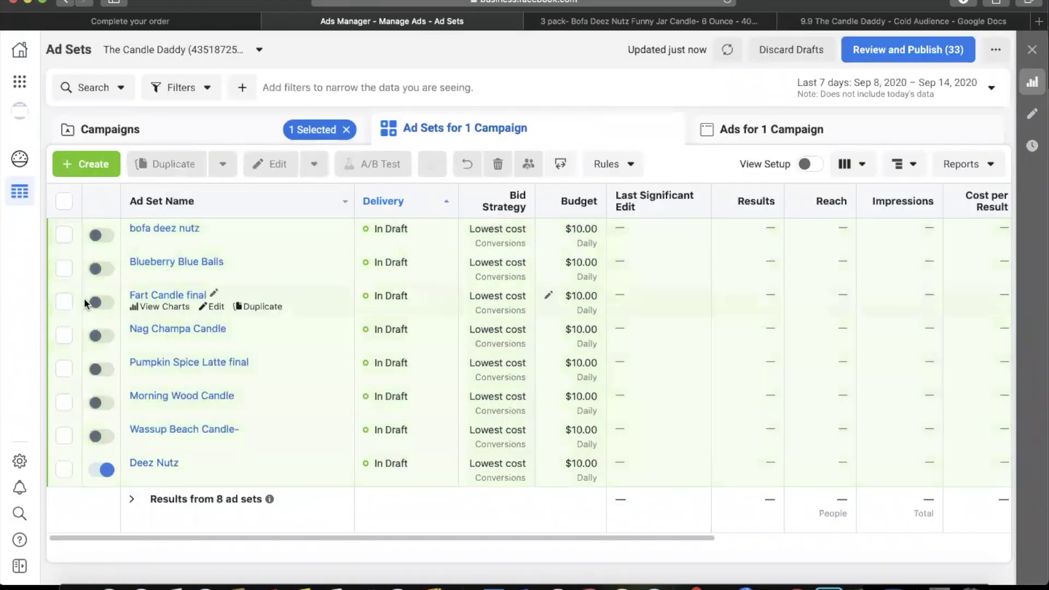
Open the deez nutz wax ad in the Deez Nutz ad set and check its setup and feed preview
{"action": "left_click", "coordinate": [64, 470]}
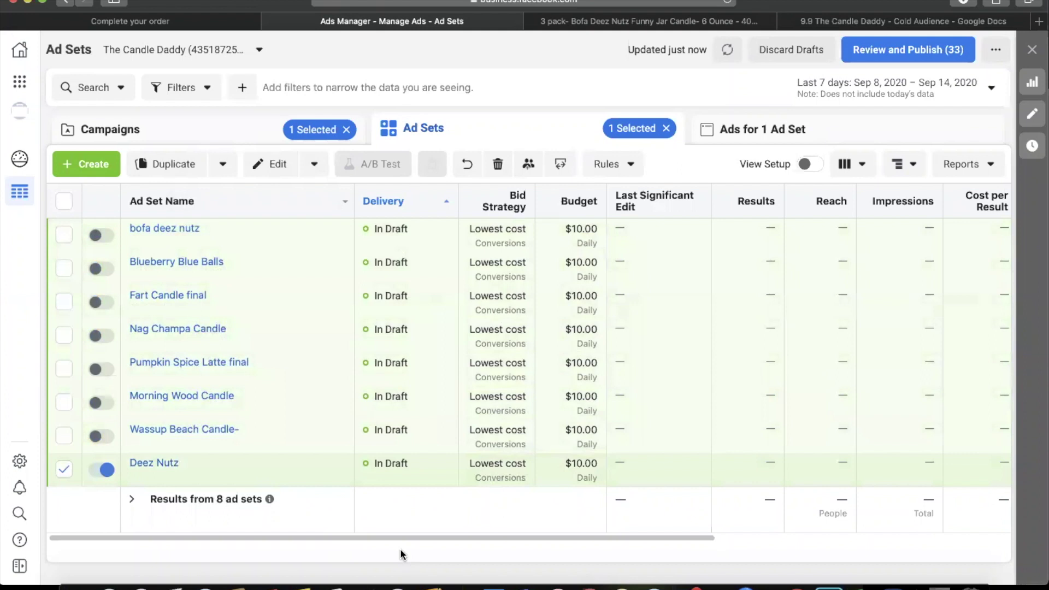
{"action": "mouse_move", "coordinate": [195, 469]}
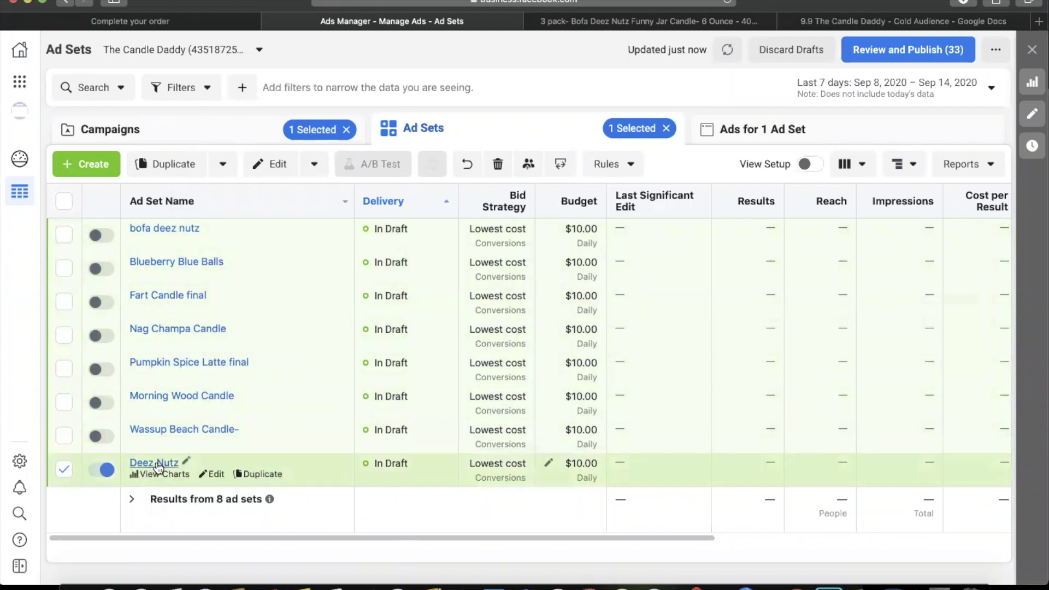
{"action": "left_click", "coordinate": [758, 141]}
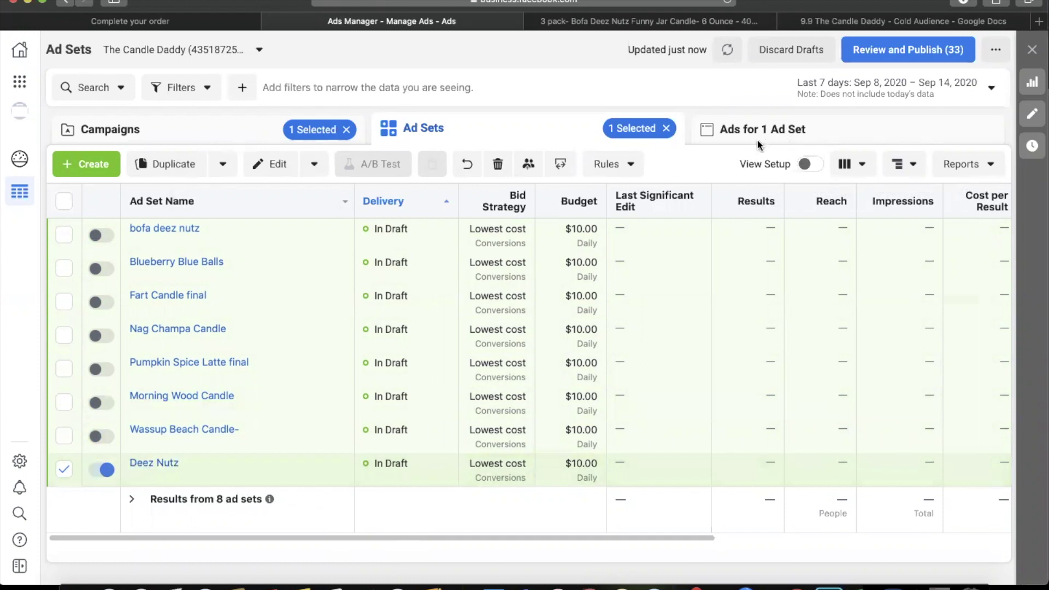
{"action": "left_click", "coordinate": [466, 140]}
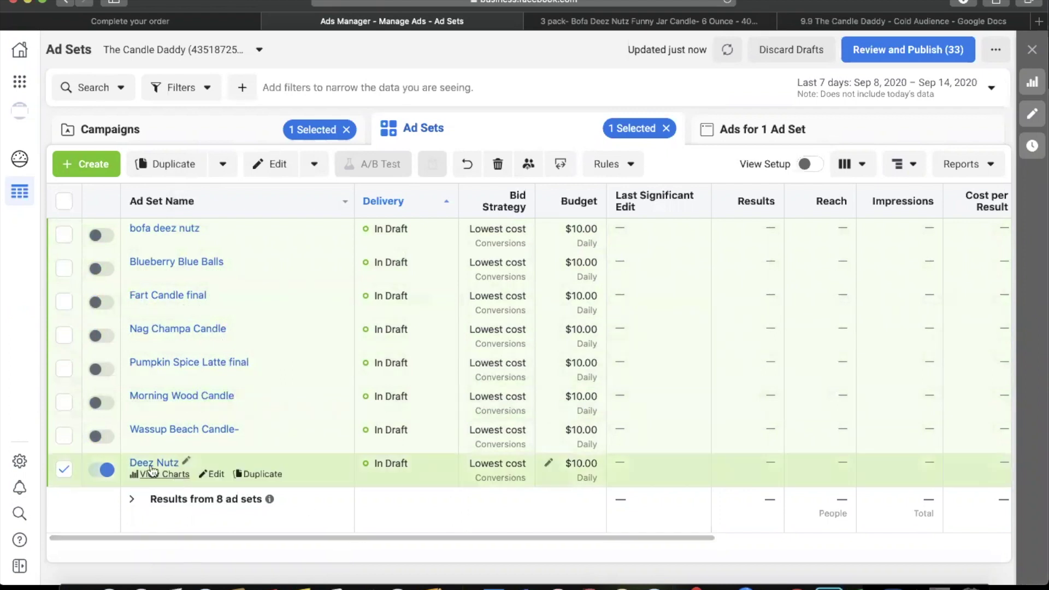
{"action": "left_click", "coordinate": [714, 134]}
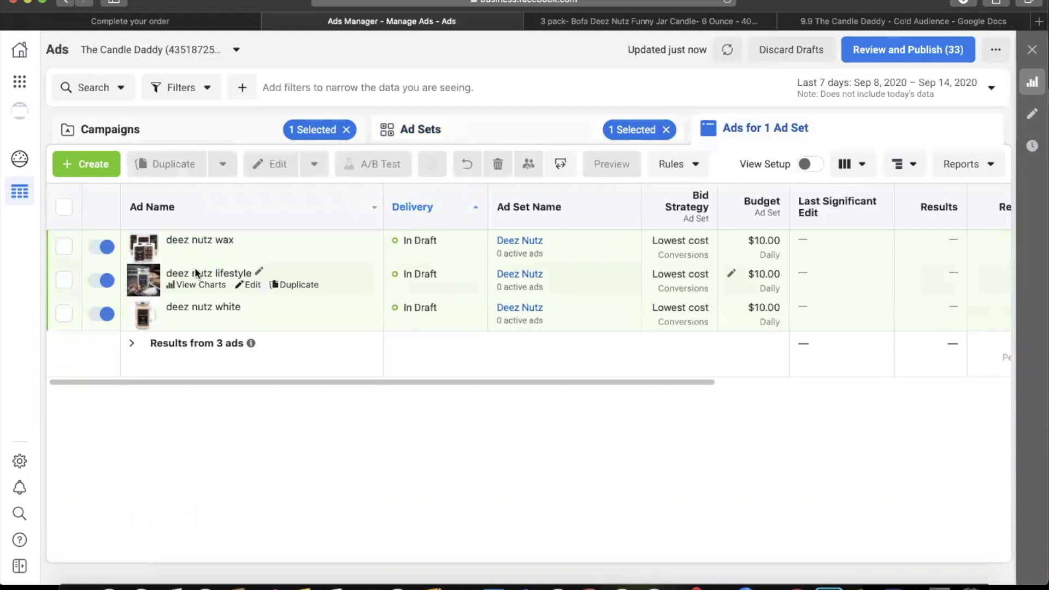
{"action": "left_click", "coordinate": [251, 251]}
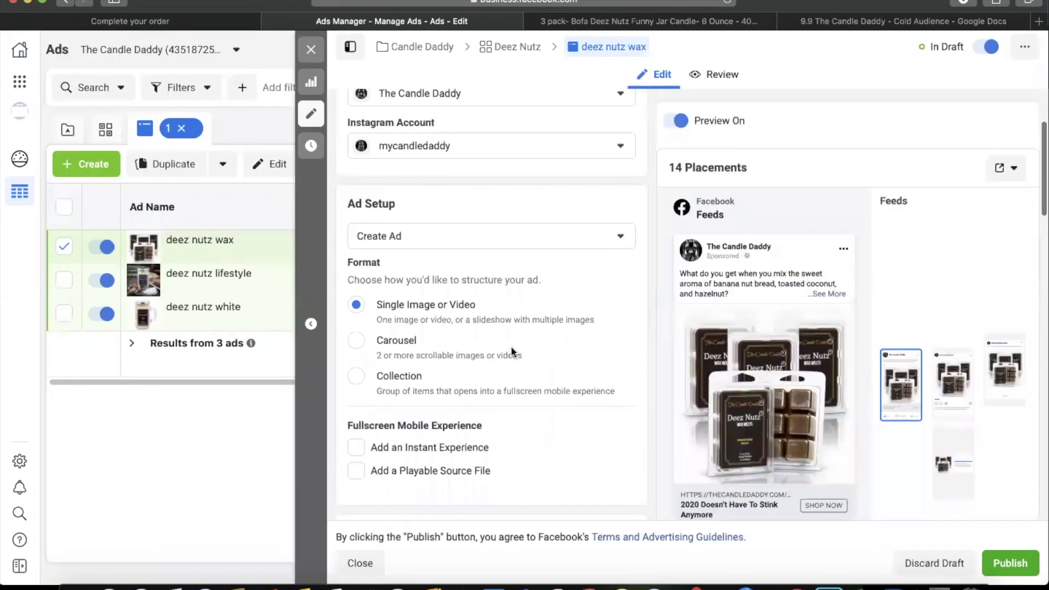
{"action": "scroll", "coordinate": [704, 248], "scroll_direction": "down", "scroll_amount": 1}
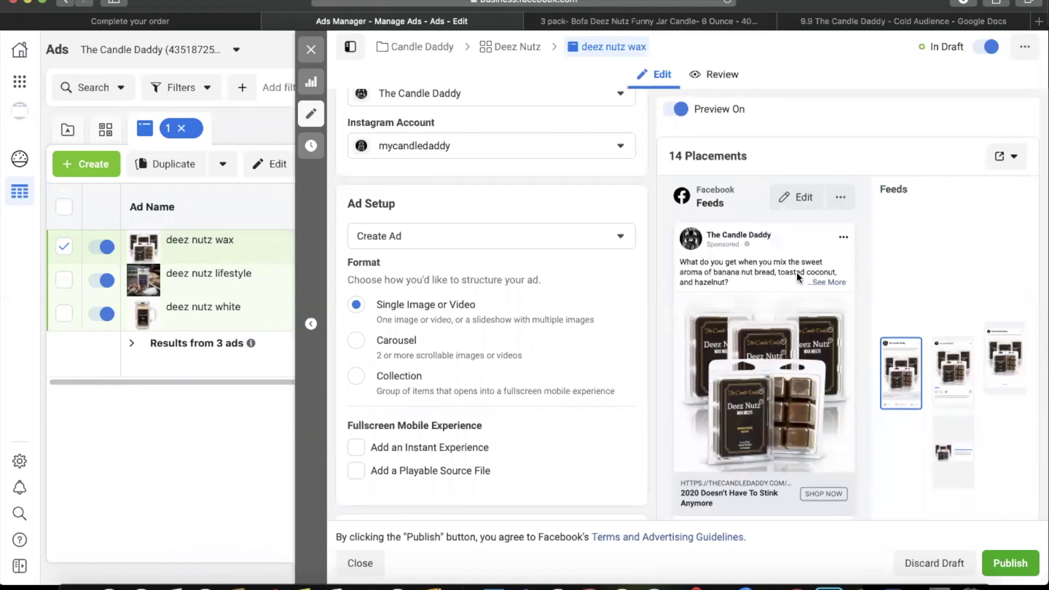
{"action": "left_click", "coordinate": [310, 51]}
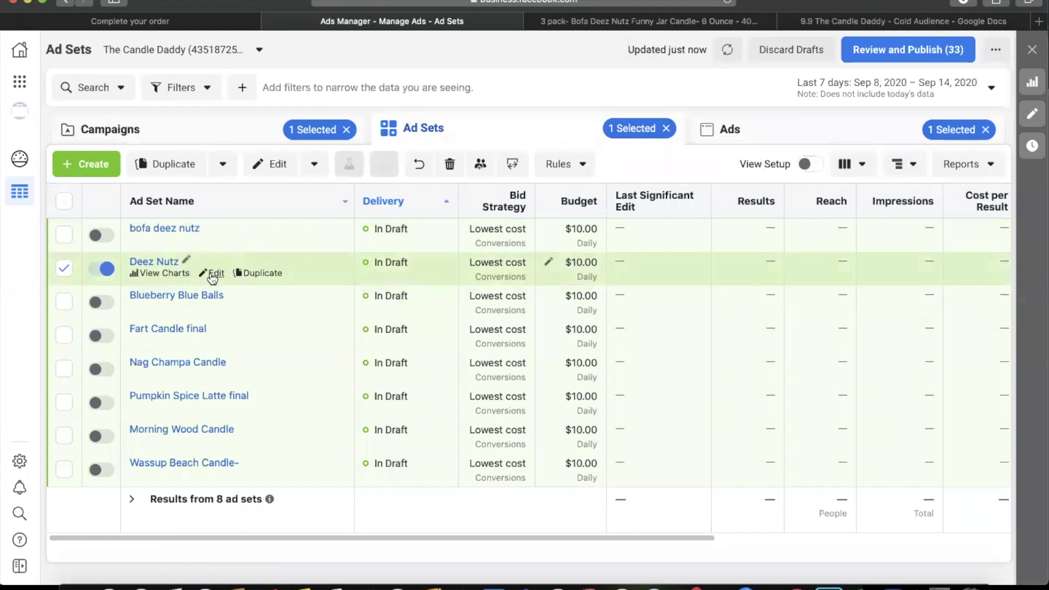
Check the Deez Nutz ad set's targeting and rename the ad set "Deez Nutz - open"
{"action": "left_click", "coordinate": [213, 273]}
{"action": "scroll", "coordinate": [588, 454], "scroll_direction": "down", "scroll_amount": 15}
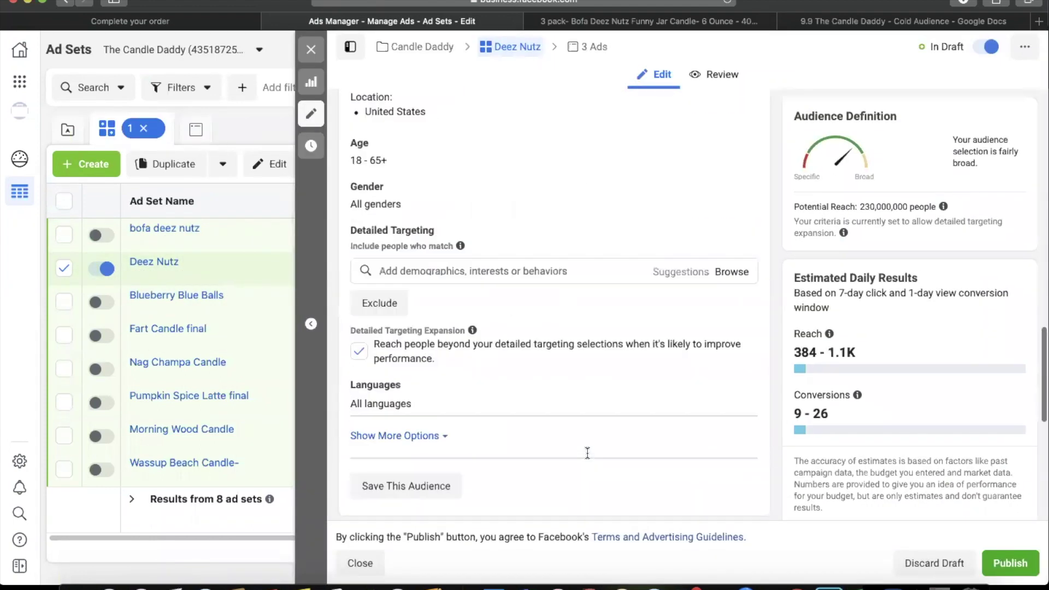
{"action": "scroll", "coordinate": [587, 453], "scroll_direction": "down", "scroll_amount": 3}
{"action": "scroll", "coordinate": [507, 147], "scroll_direction": "up", "scroll_amount": 18}
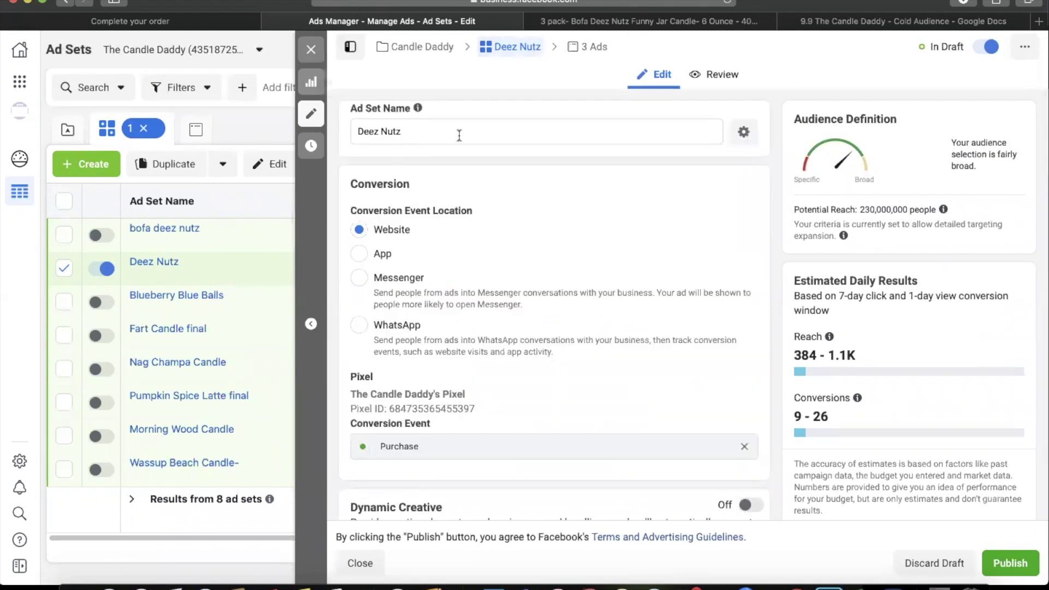
{"action": "left_click", "coordinate": [461, 134]}
{"action": "type", "text": "-"}
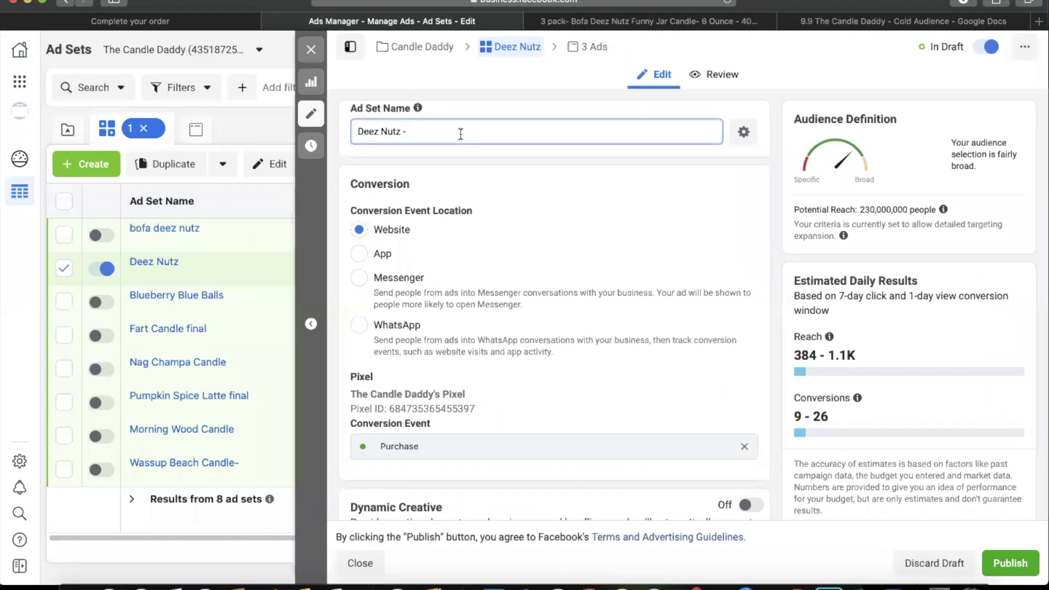
{"action": "type", "text": " open"}
{"action": "left_click", "coordinate": [311, 53]}
Publish the draft of the "Deez Nutz - open" ad set and close its editor
{"action": "mouse_move", "coordinate": [223, 309]}
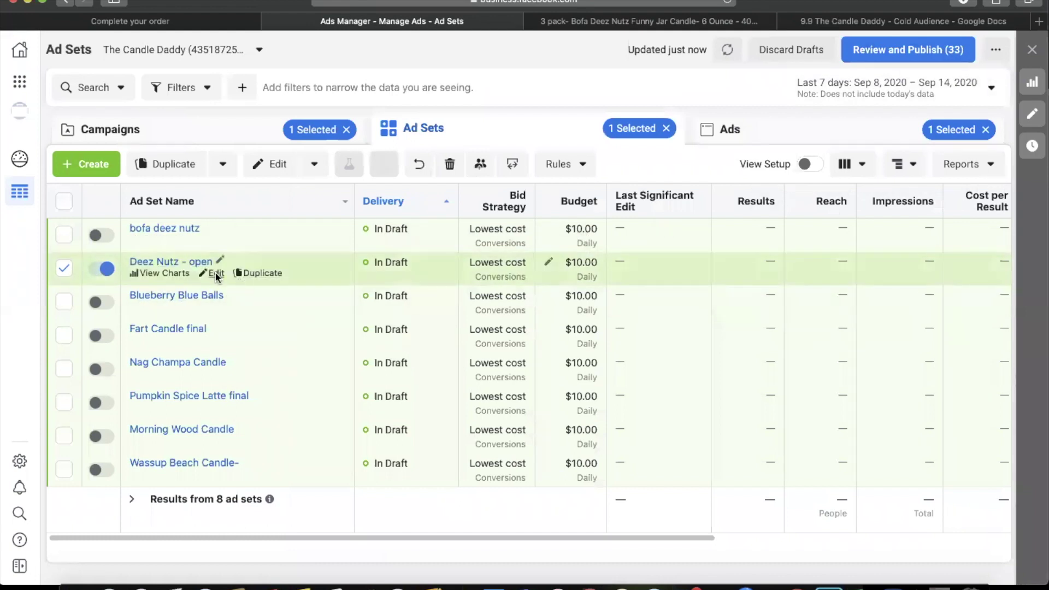
{"action": "left_click", "coordinate": [214, 273]}
{"action": "left_click", "coordinate": [1011, 564]}
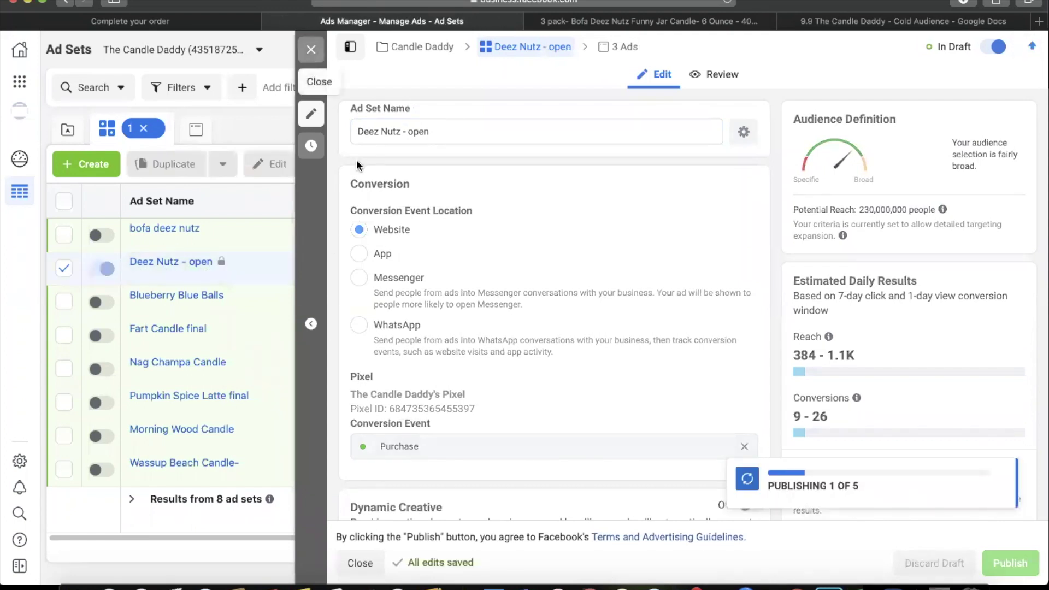
{"action": "left_click", "coordinate": [311, 50]}
Duplicate the "Deez Nutz - open" ad set once into a new campaign named "NON CBO: Interest Testing"
{"action": "left_click", "coordinate": [224, 129]}
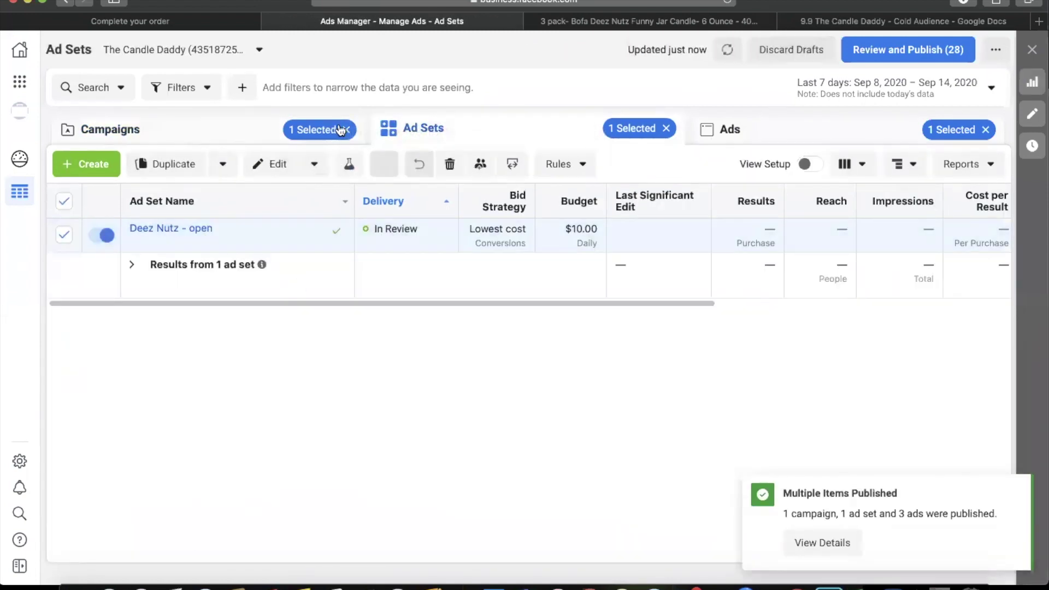
{"action": "left_click", "coordinate": [267, 241]}
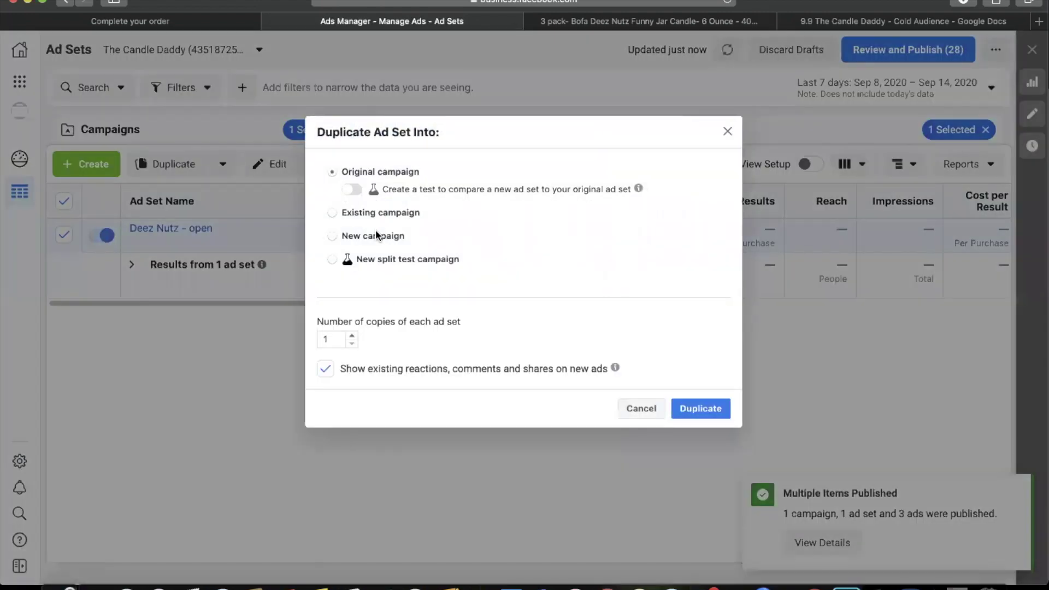
{"action": "left_click", "coordinate": [377, 235]}
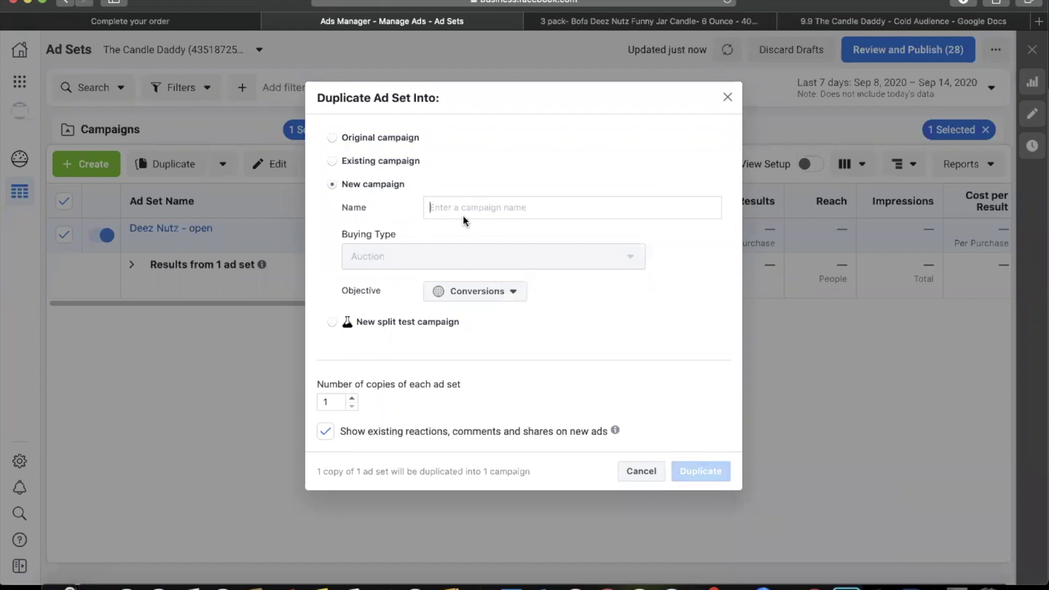
{"action": "type", "text": "CBO"}
{"action": "key", "text": "BackSpace"}
{"action": "key", "text": "BackSpace"}
{"action": "key", "text": "BackSpace"}
{"action": "type", "text": "NON CBO"}
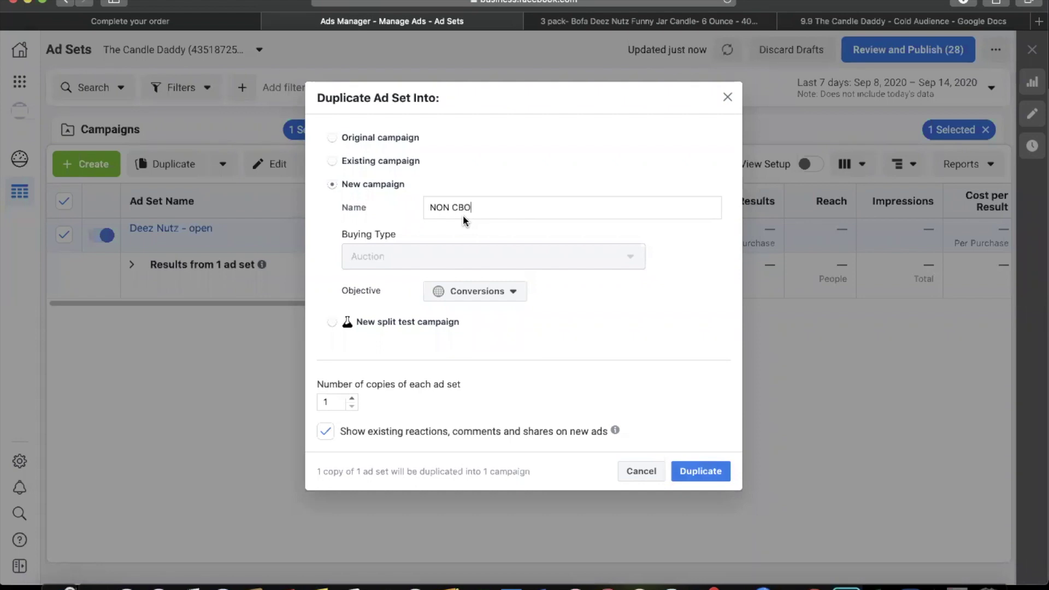
{"action": "type", "text": ": Interest Teste"}
{"action": "key", "text": "BackSpace"}
{"action": "type", "text": "ing"}
{"action": "left_click", "coordinate": [702, 461]}
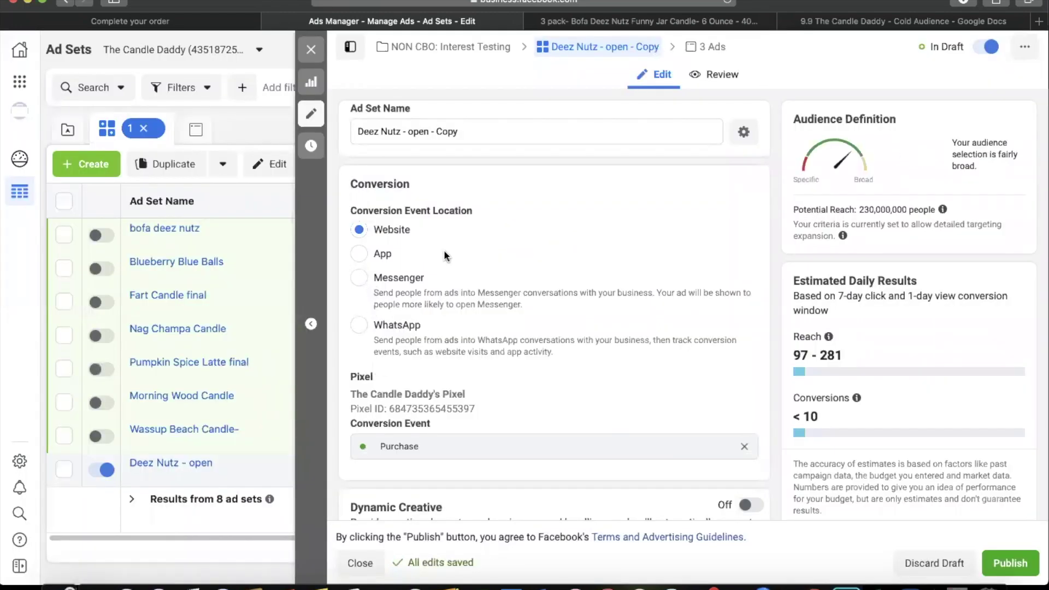
Select the "NON CBO: Interest Testing" campaign and open its "Deez Nutz - open - Copy" ad set for editing
{"action": "left_click", "coordinate": [310, 52]}
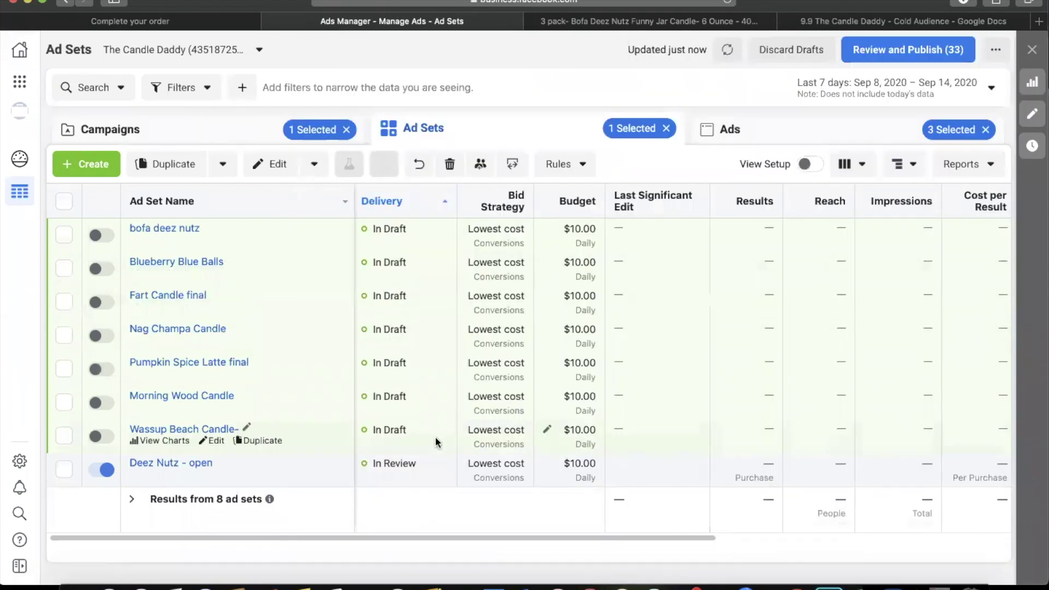
{"action": "left_click", "coordinate": [288, 131]}
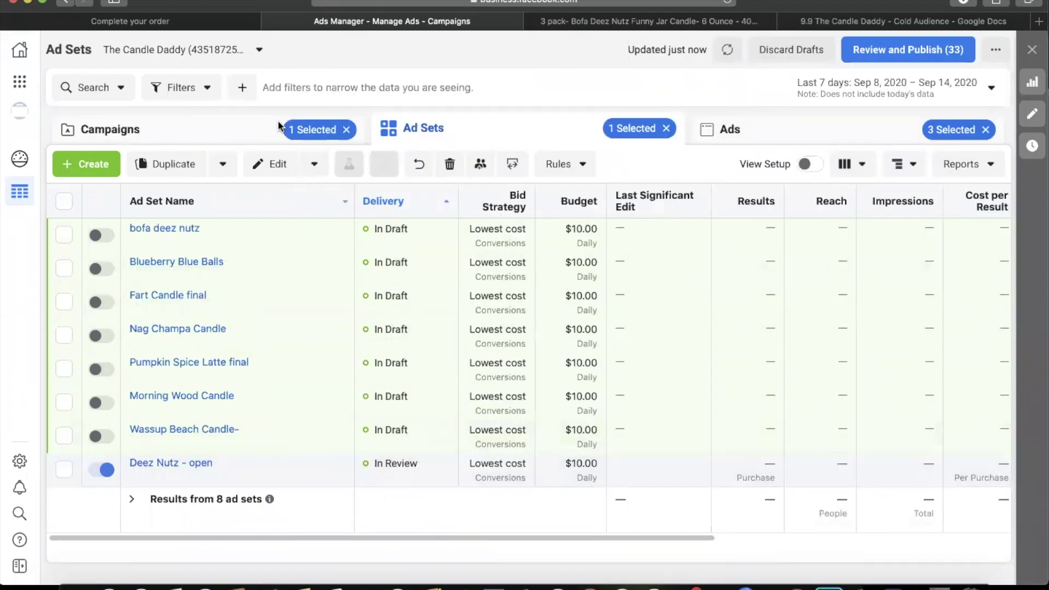
{"action": "left_click", "coordinate": [419, 241]}
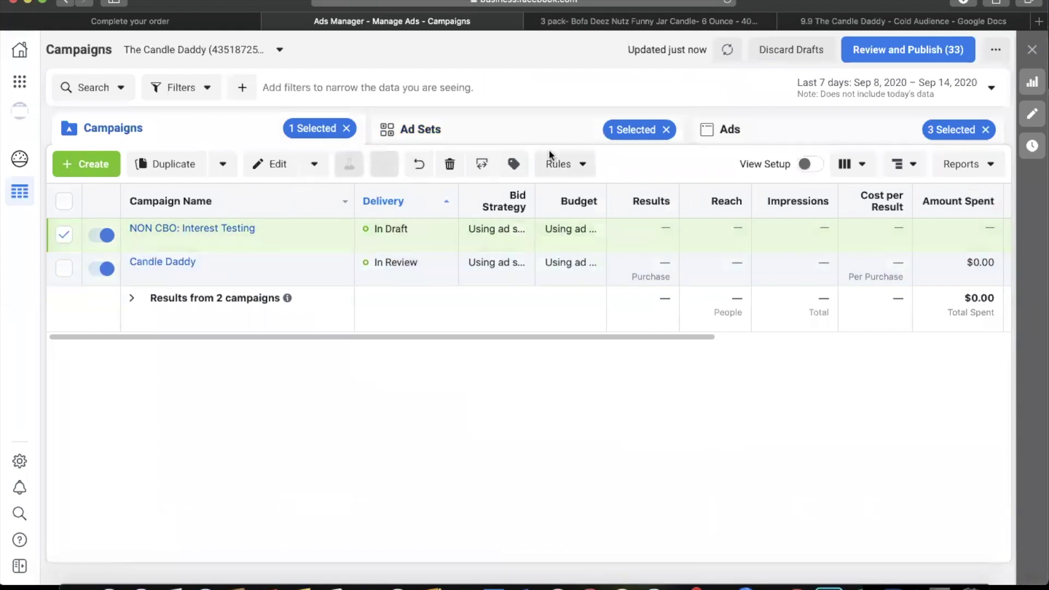
{"action": "left_click", "coordinate": [521, 138]}
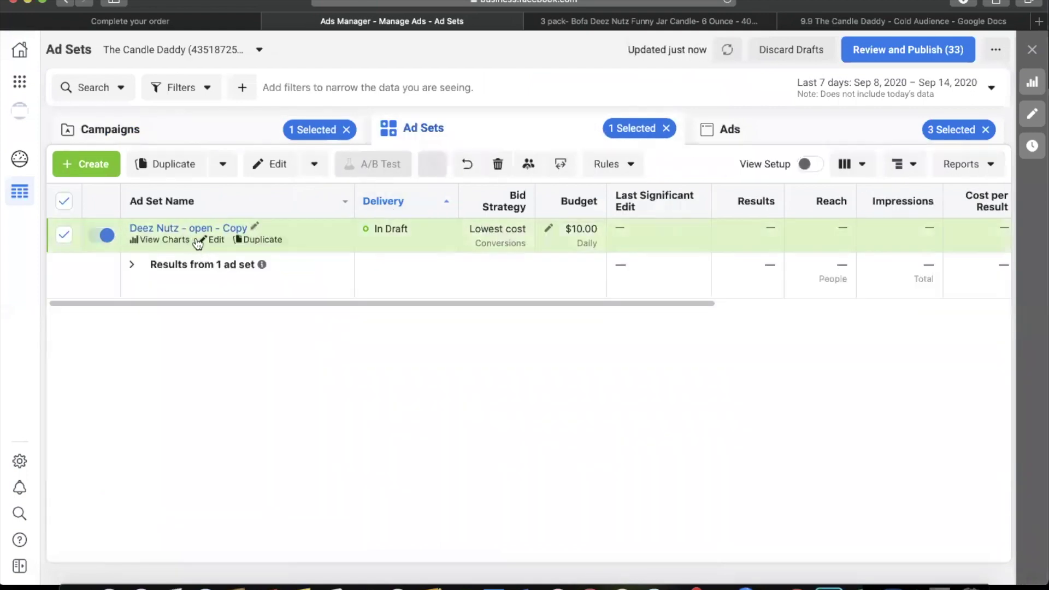
{"action": "left_click", "coordinate": [243, 229]}
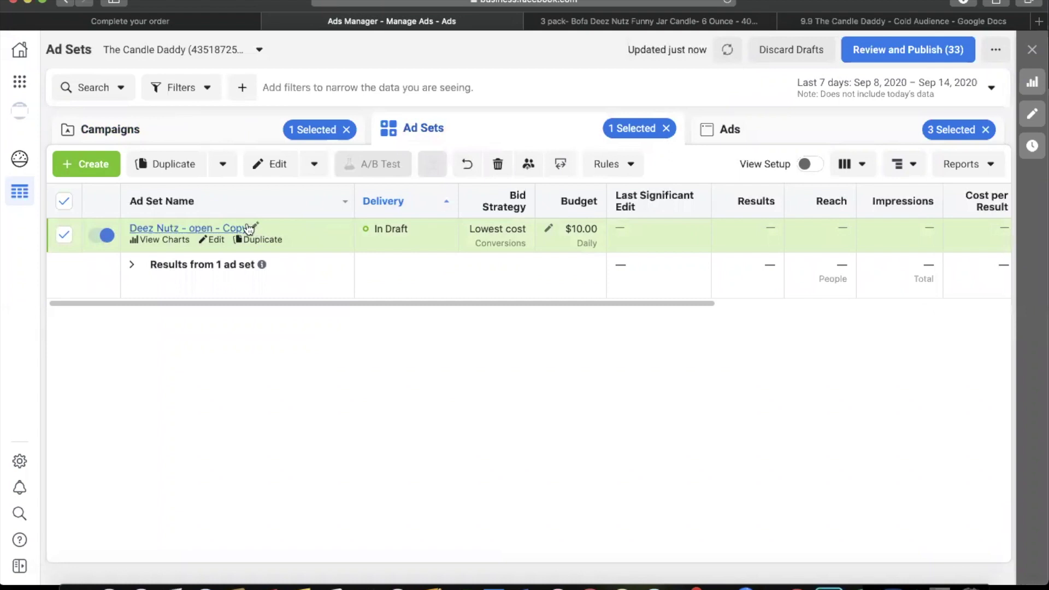
{"action": "left_click", "coordinate": [480, 131]}
{"action": "left_click", "coordinate": [212, 239]}
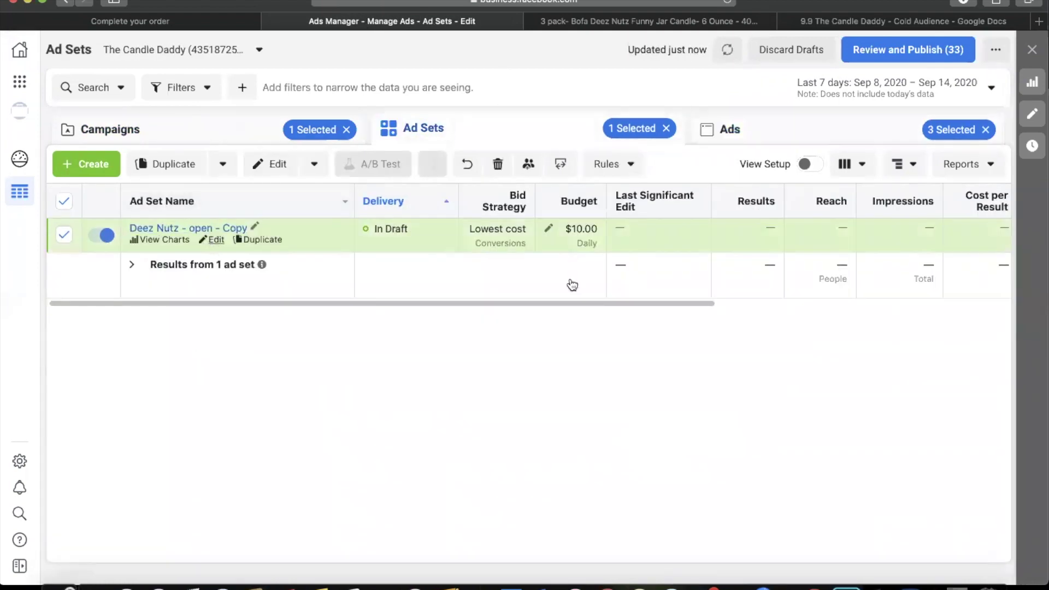
Add the interest "Candle" to the ad set's detailed targeting
{"action": "scroll", "coordinate": [638, 419], "scroll_direction": "down", "scroll_amount": 15}
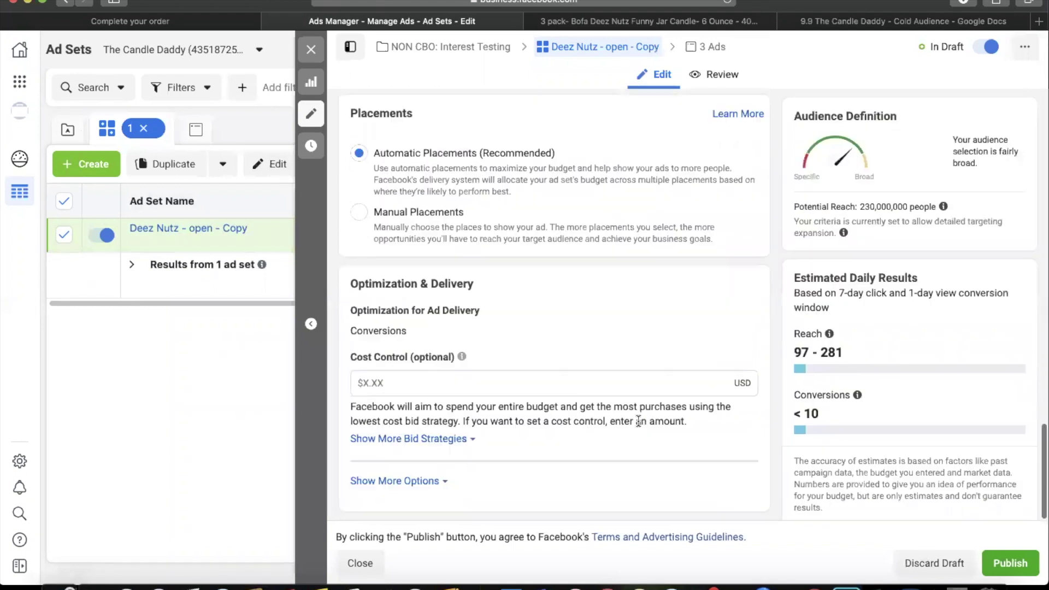
{"action": "scroll", "coordinate": [583, 479], "scroll_direction": "up", "scroll_amount": 4}
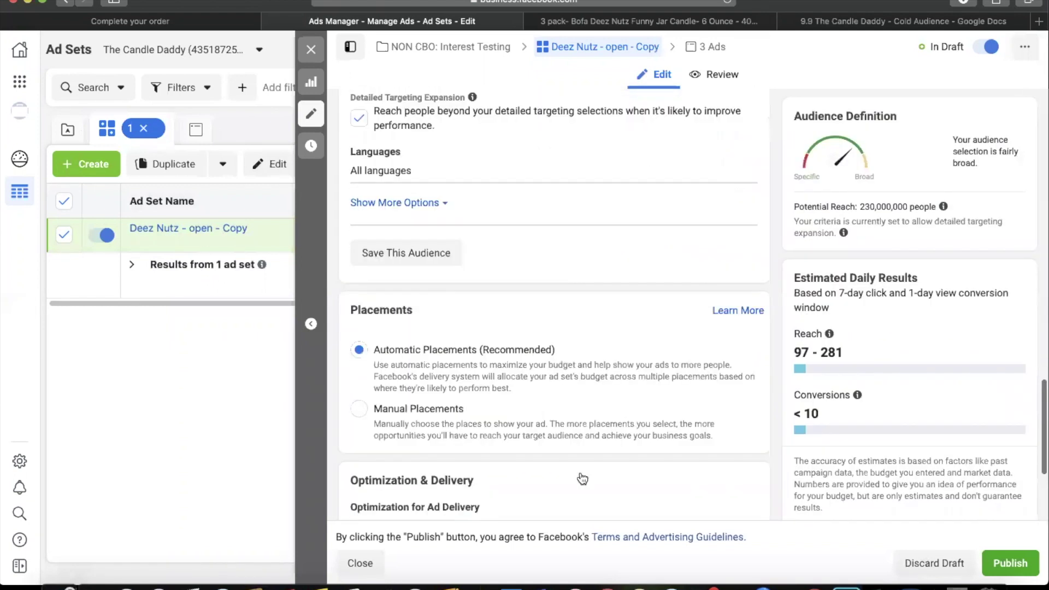
{"action": "scroll", "coordinate": [583, 479], "scroll_direction": "up", "scroll_amount": 4}
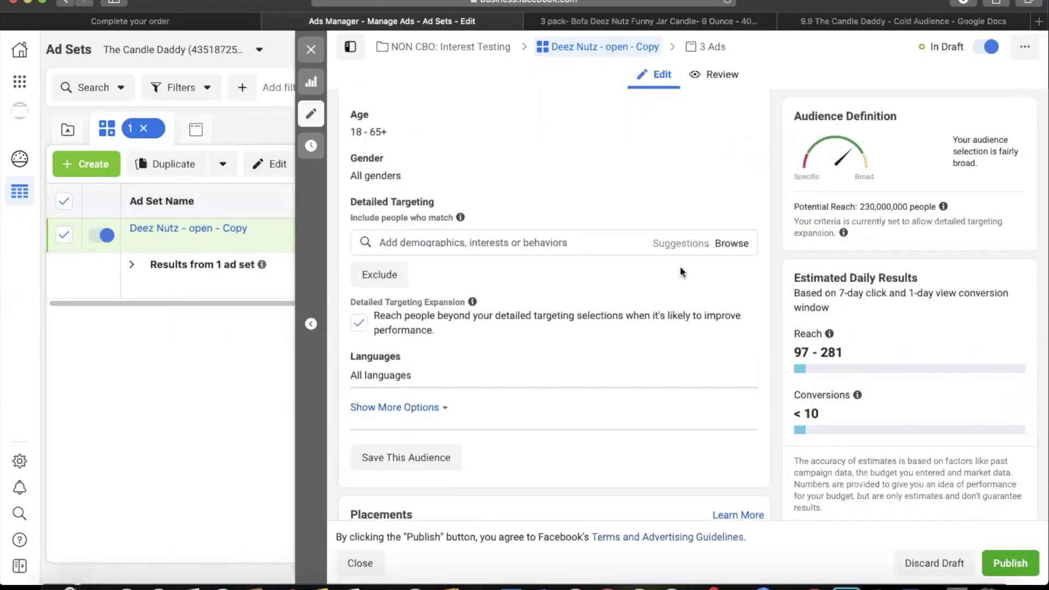
{"action": "left_click", "coordinate": [577, 239]}
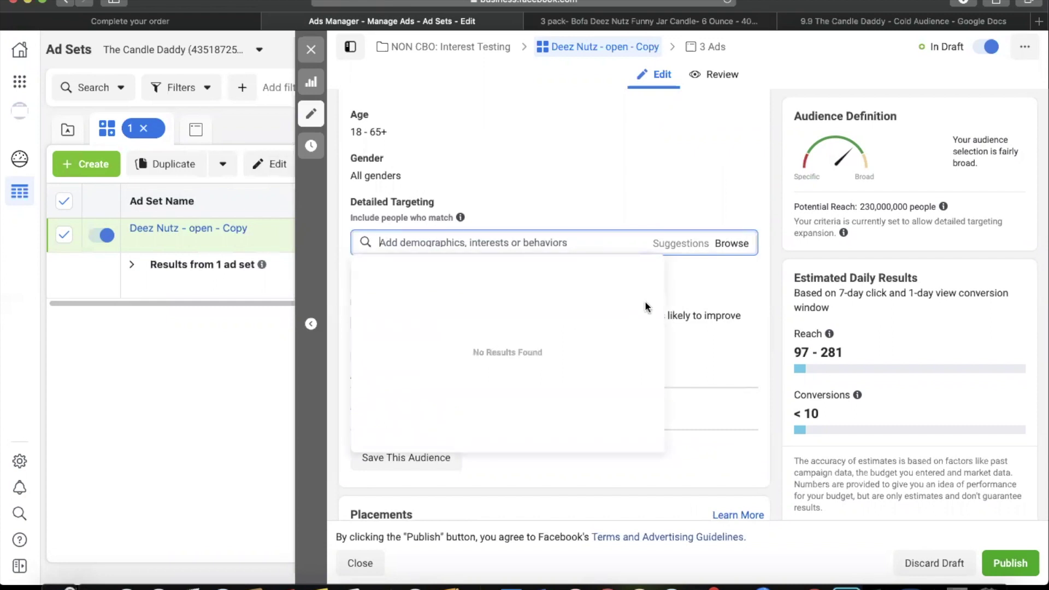
{"action": "type", "text": "candle"}
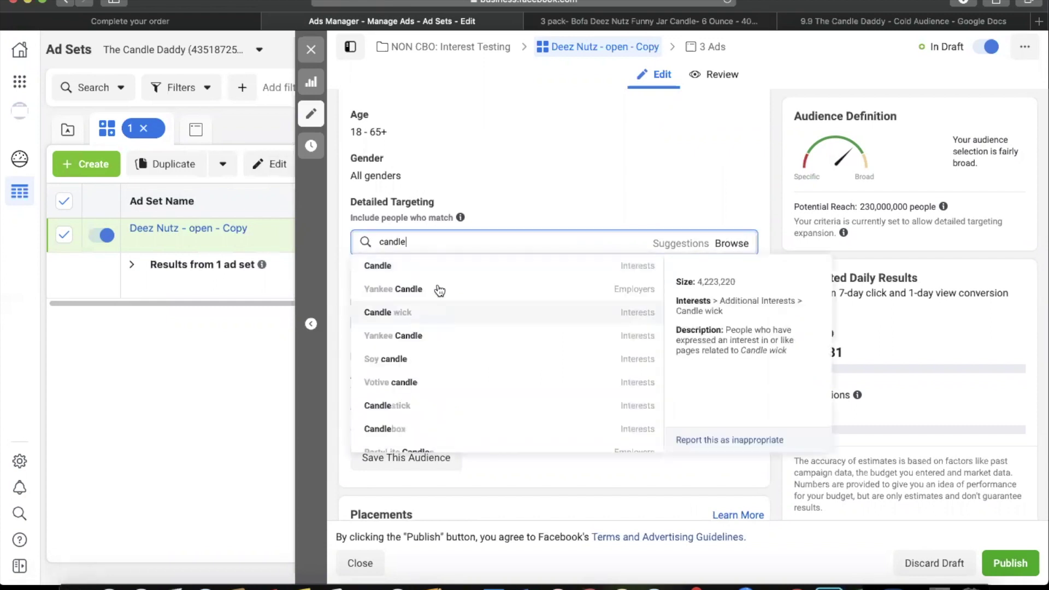
{"action": "left_click", "coordinate": [441, 268]}
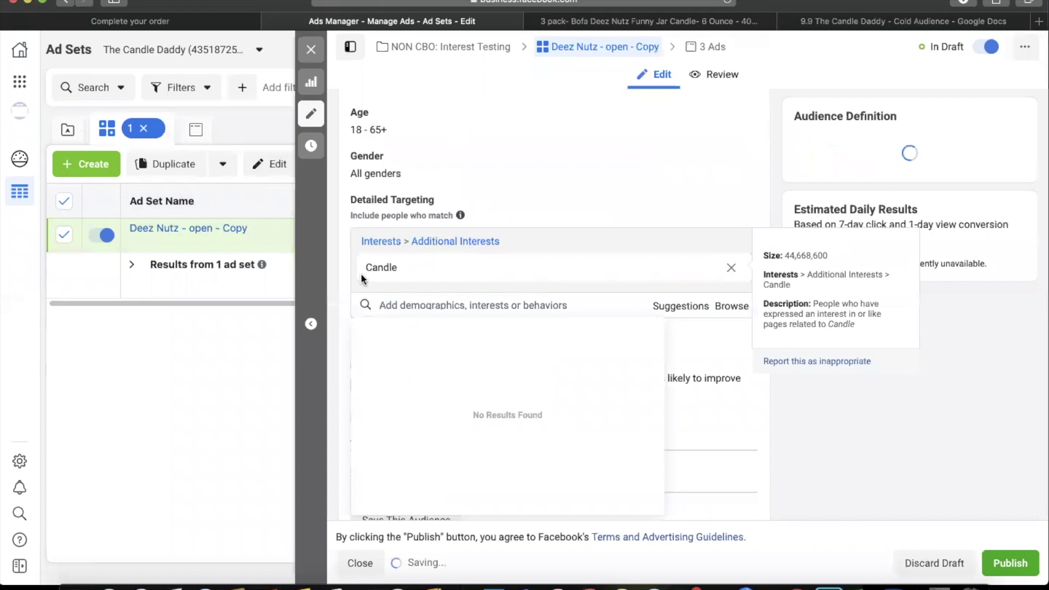
Check the copied ad set's settings, rename it "Candle" and close its editor
{"action": "scroll", "coordinate": [481, 167], "scroll_direction": "up", "scroll_amount": 15}
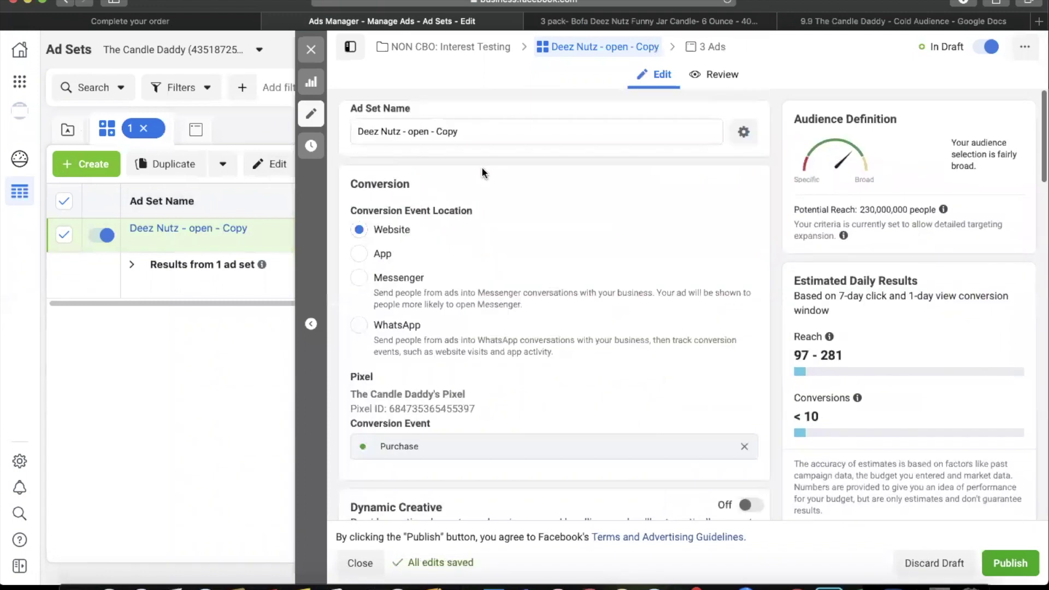
{"action": "scroll", "coordinate": [481, 166], "scroll_direction": "up", "scroll_amount": 10}
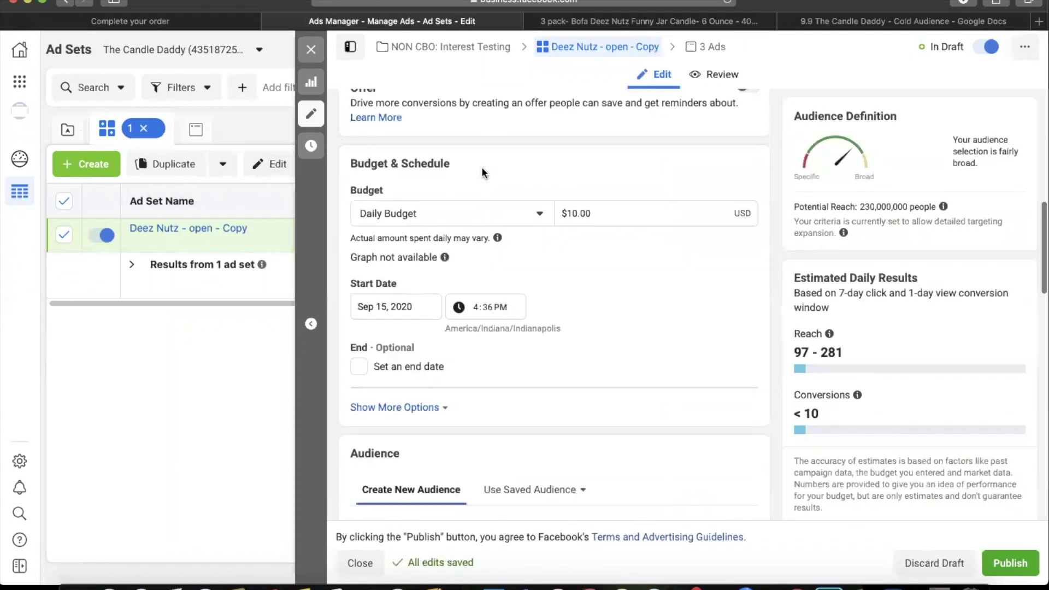
{"action": "scroll", "coordinate": [426, 218], "scroll_direction": "down", "scroll_amount": 1}
{"action": "scroll", "coordinate": [432, 328], "scroll_direction": "down", "scroll_amount": 10}
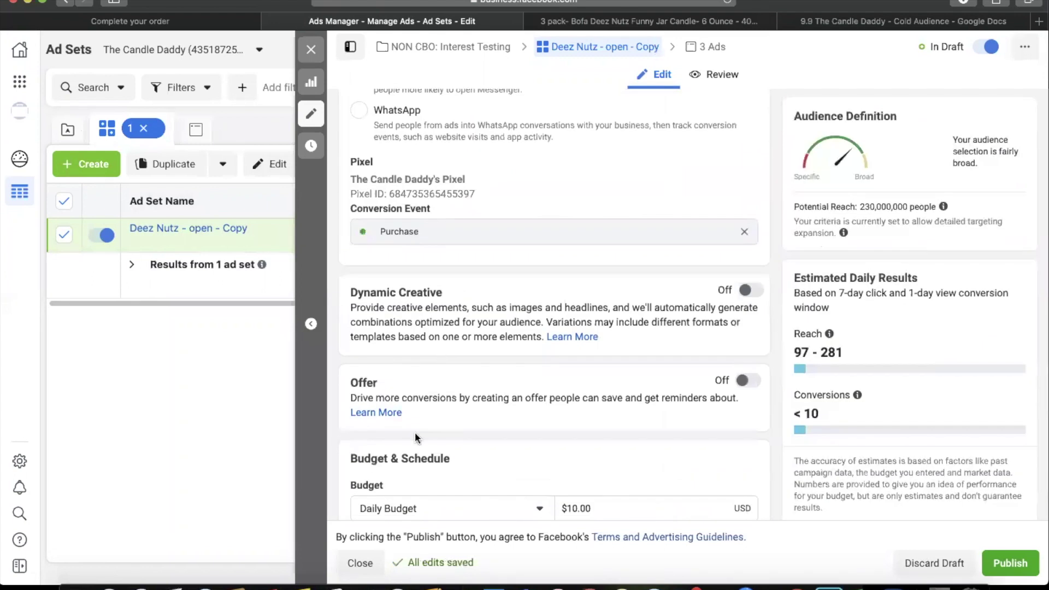
{"action": "scroll", "coordinate": [415, 432], "scroll_direction": "down", "scroll_amount": 4}
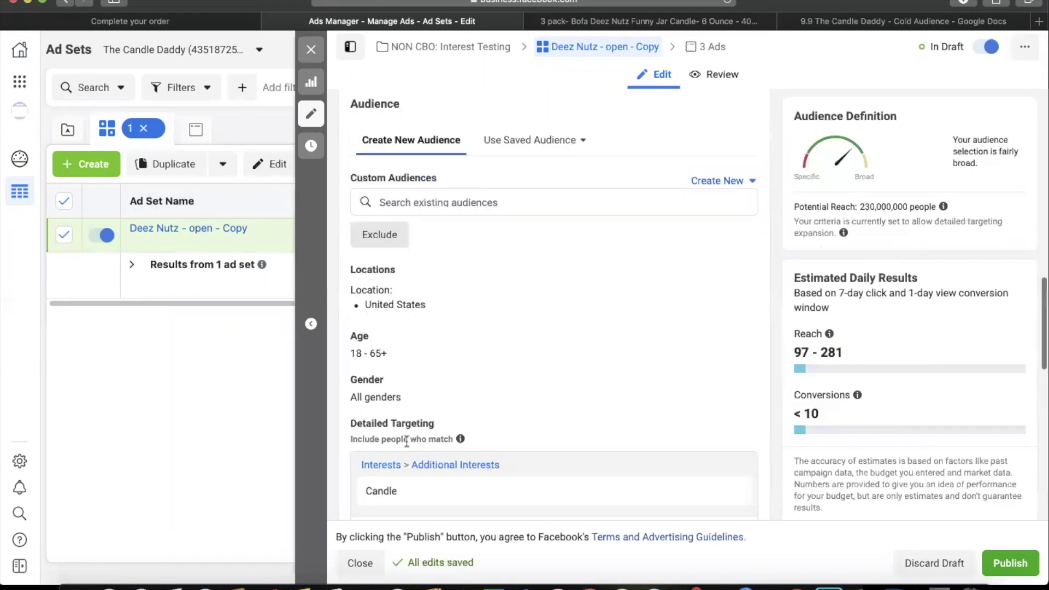
{"action": "mouse_move", "coordinate": [402, 493]}
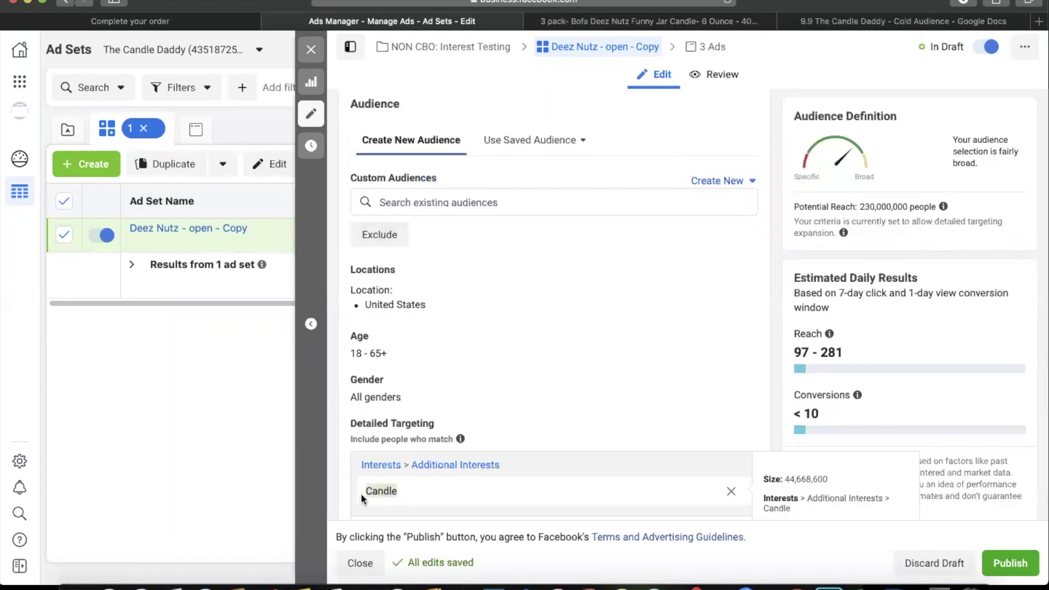
{"action": "scroll", "coordinate": [361, 493], "scroll_direction": "up", "scroll_amount": 10}
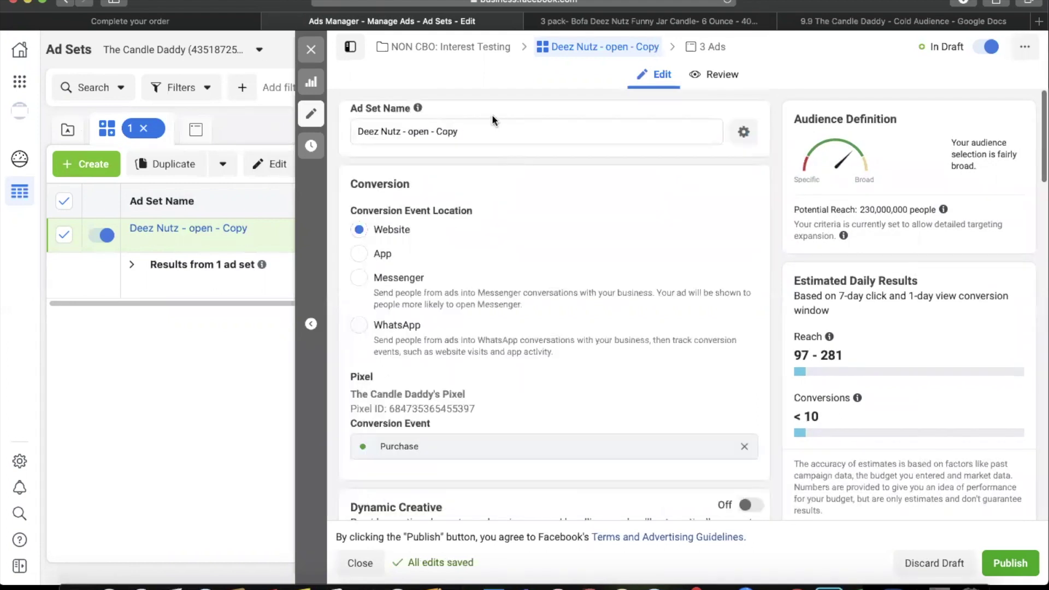
{"action": "left_click", "coordinate": [492, 131]}
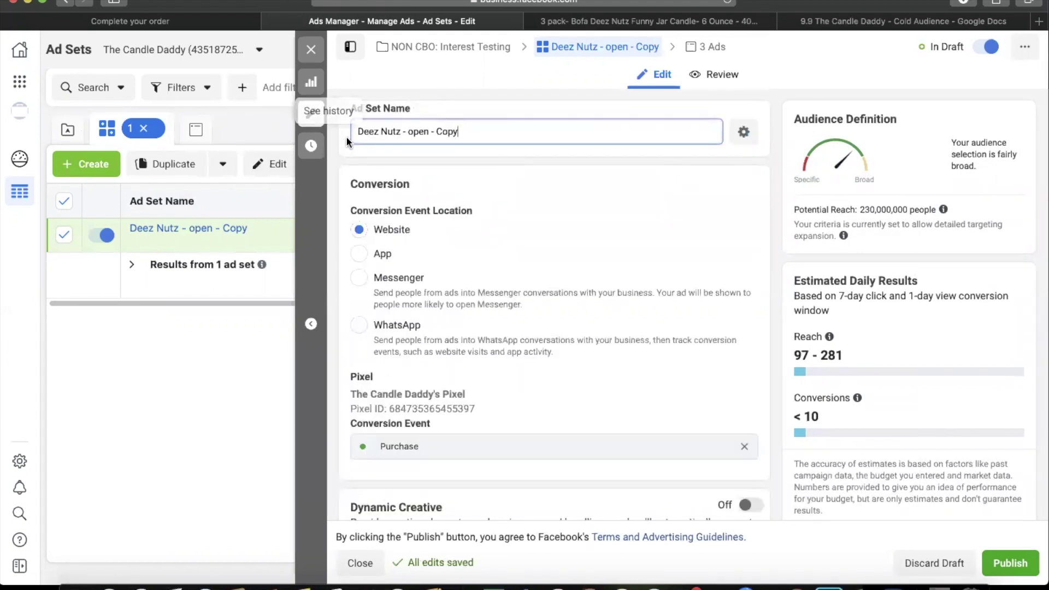
{"action": "left_click_drag", "start_coordinate": [358, 133], "coordinate": [487, 135]}
{"action": "type", "text": "Candle"}
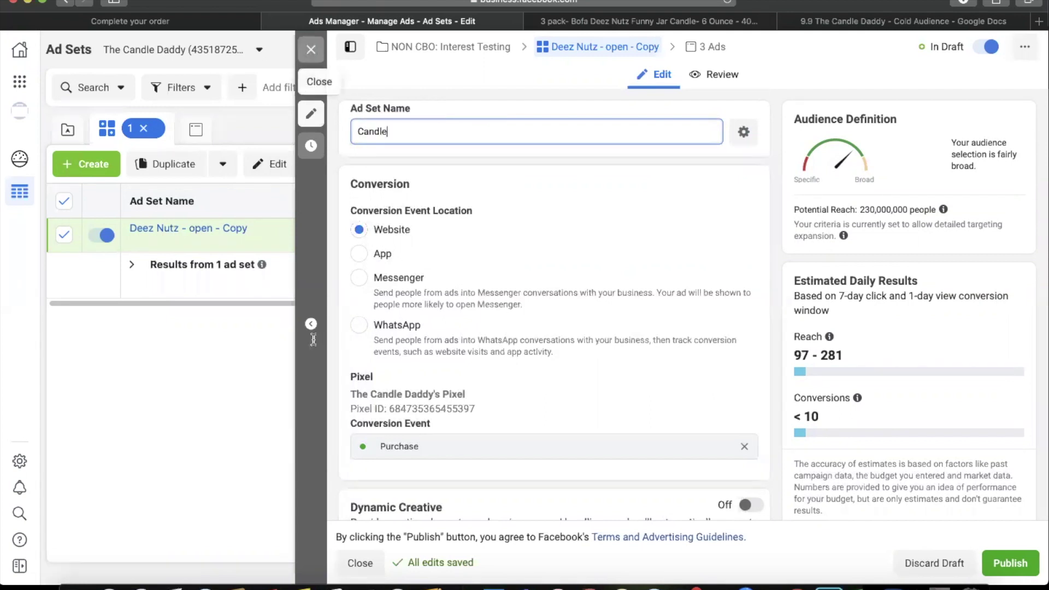
{"action": "left_click", "coordinate": [313, 49]}
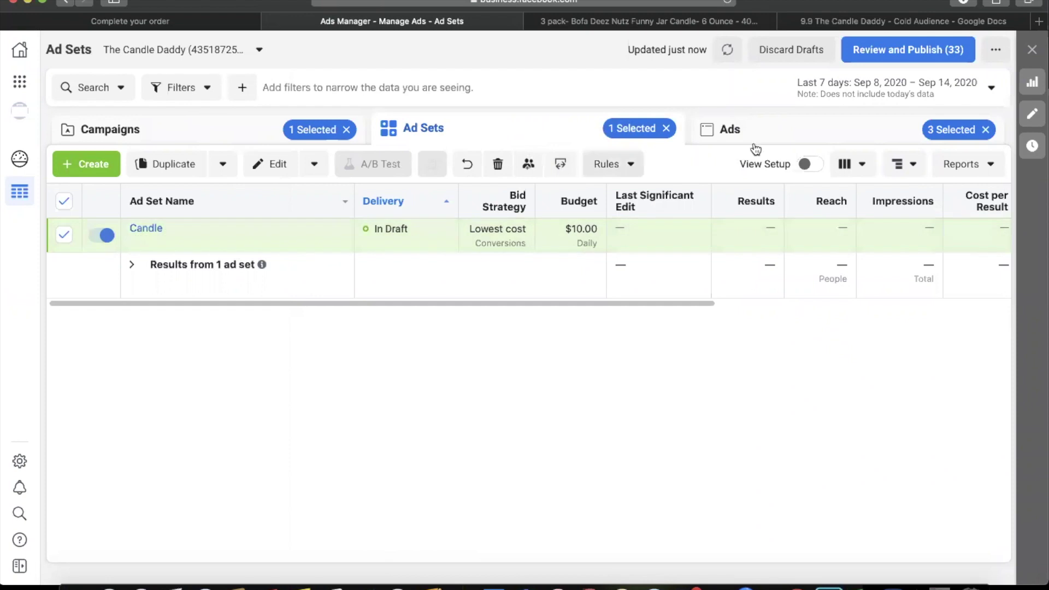
Check the ads in the Candle ad set and publish the ad set together with its campaign and ads
{"action": "left_click", "coordinate": [727, 130]}
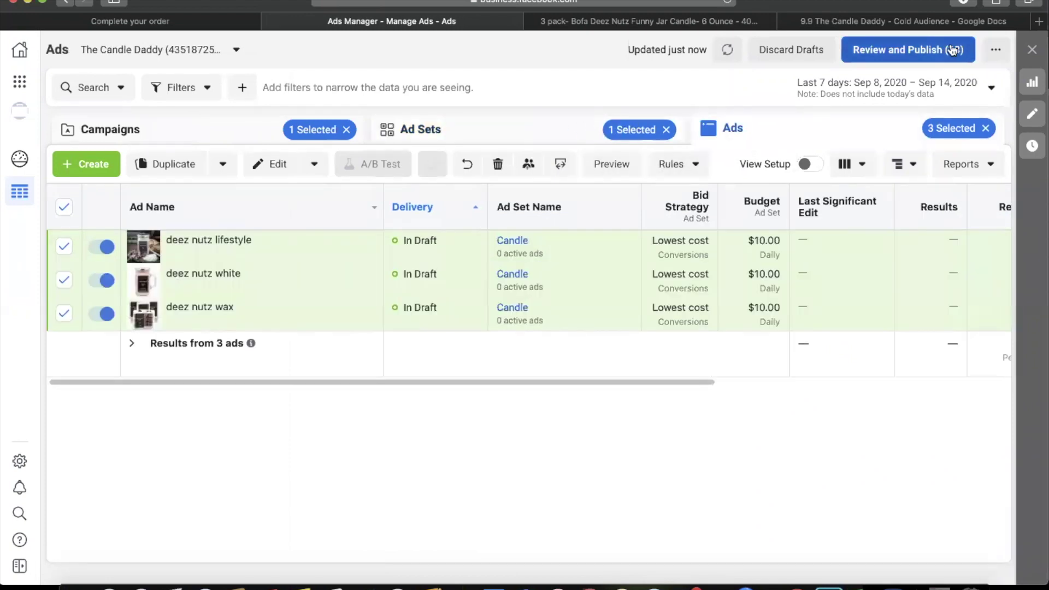
{"action": "left_click", "coordinate": [910, 50]}
{"action": "left_click", "coordinate": [783, 164]}
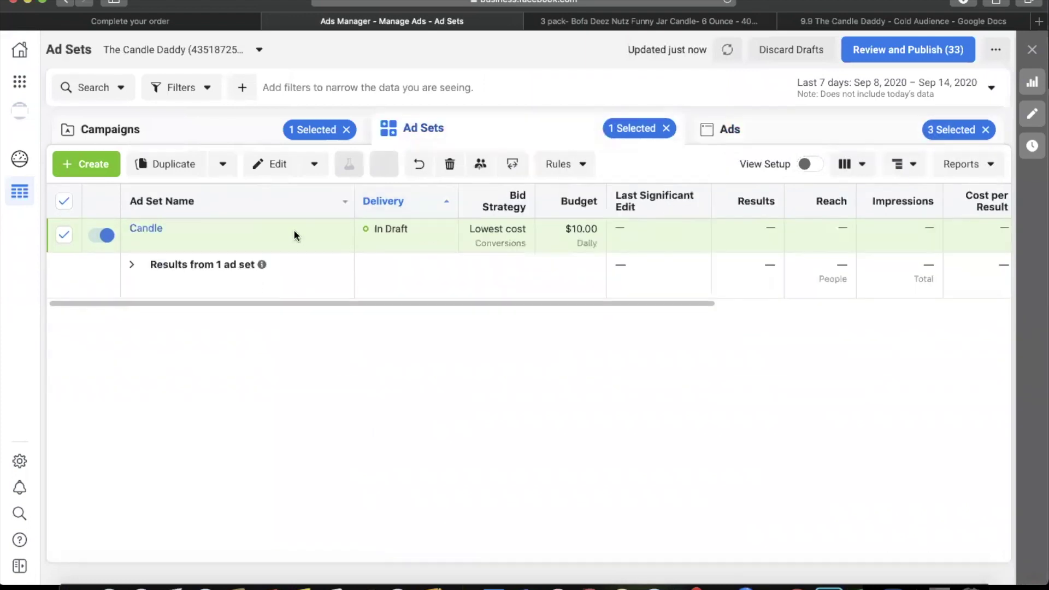
{"action": "left_click", "coordinate": [216, 241]}
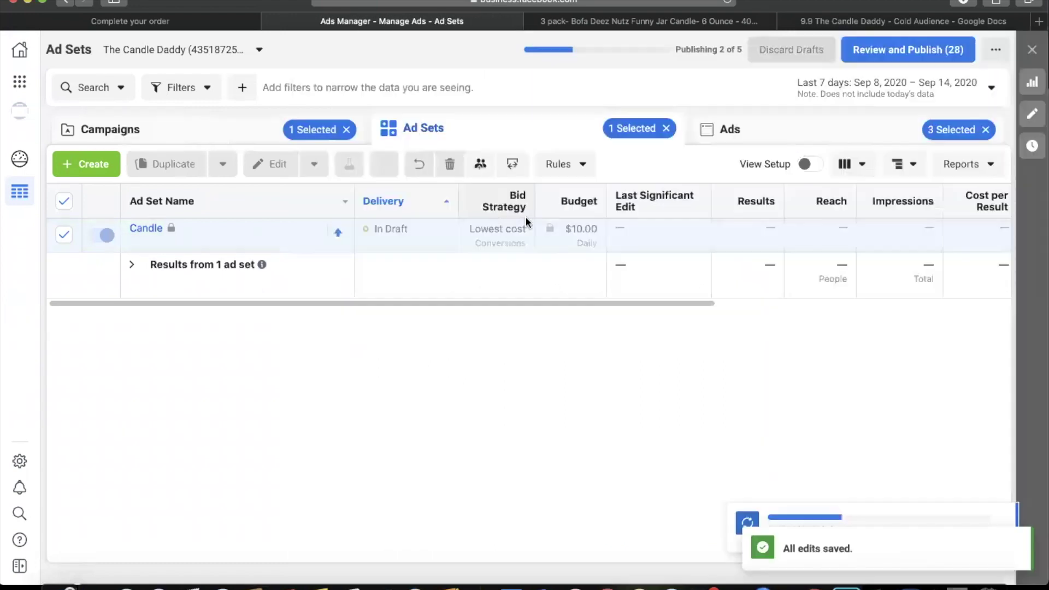
Open the three ads of the Candle ad set together for editing and turn on their preview
{"action": "left_click", "coordinate": [729, 137]}
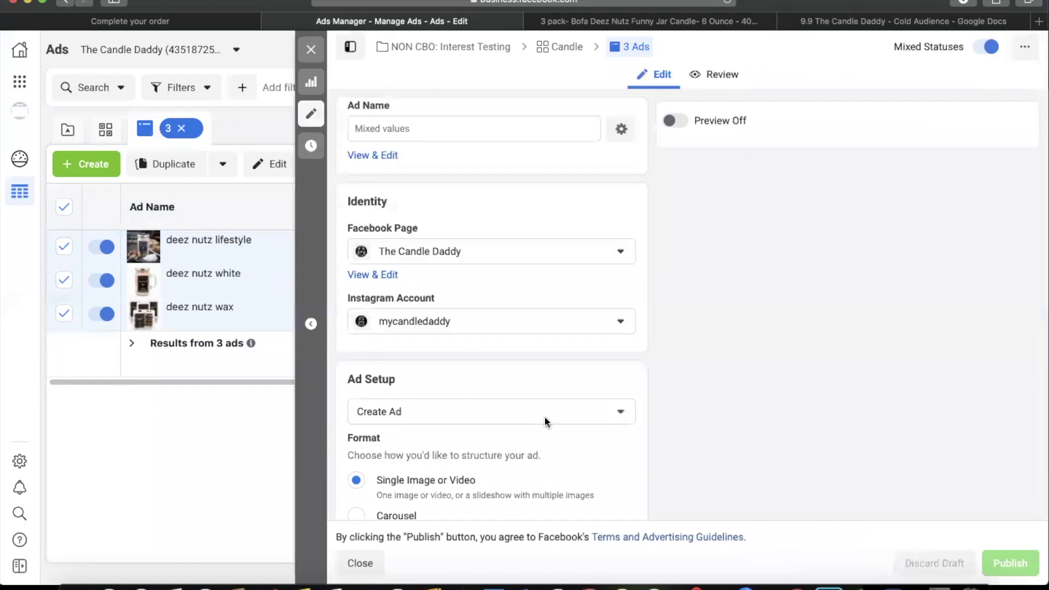
{"action": "scroll", "coordinate": [545, 421], "scroll_direction": "down", "scroll_amount": 6}
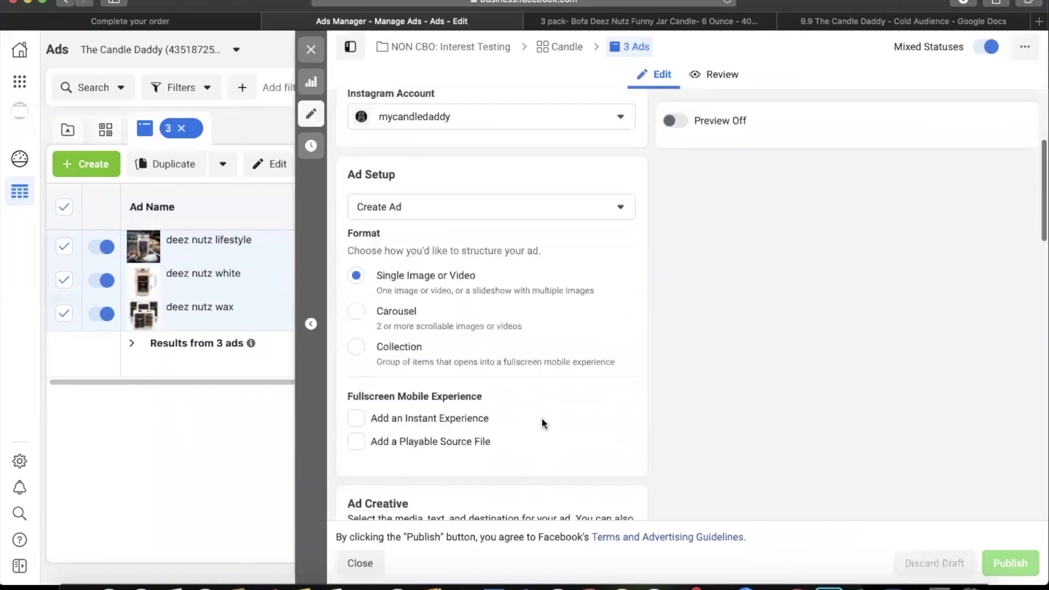
{"action": "scroll", "coordinate": [542, 417], "scroll_direction": "down", "scroll_amount": 3}
{"action": "scroll", "coordinate": [445, 323], "scroll_direction": "up", "scroll_amount": 10}
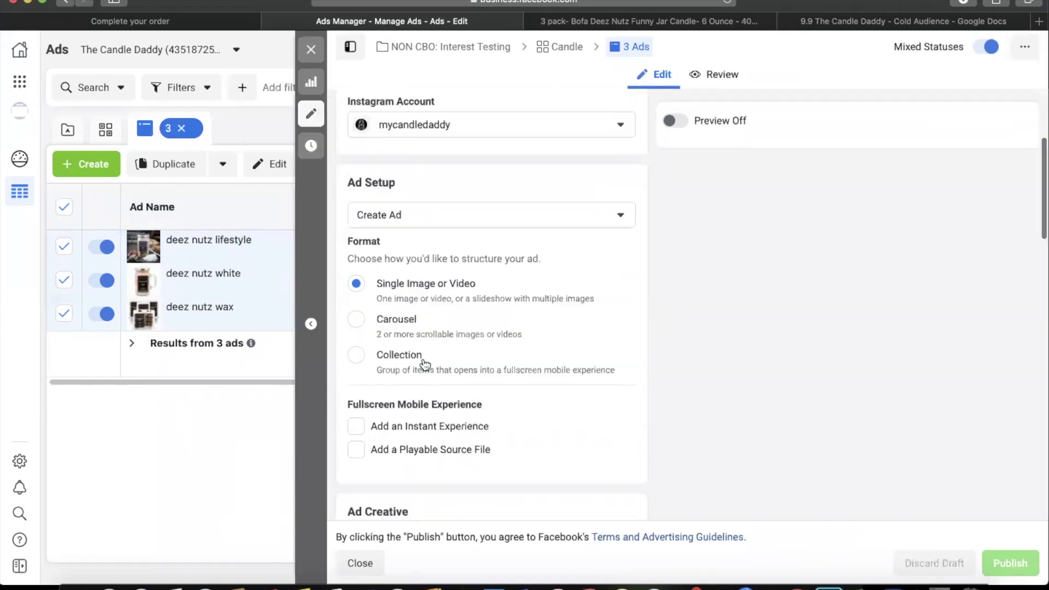
{"action": "left_click", "coordinate": [448, 425]}
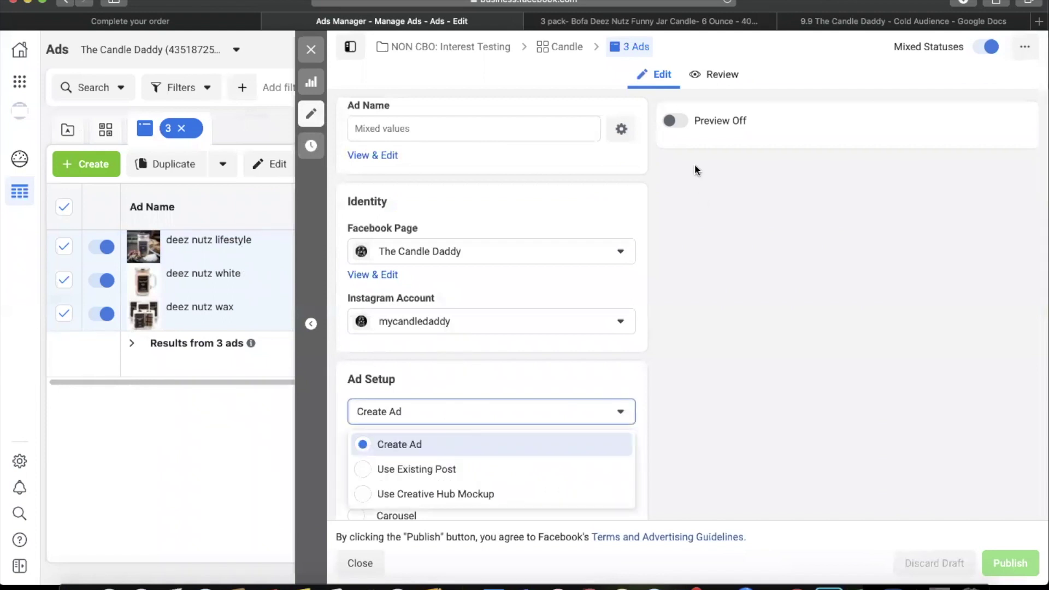
{"action": "left_click", "coordinate": [677, 122]}
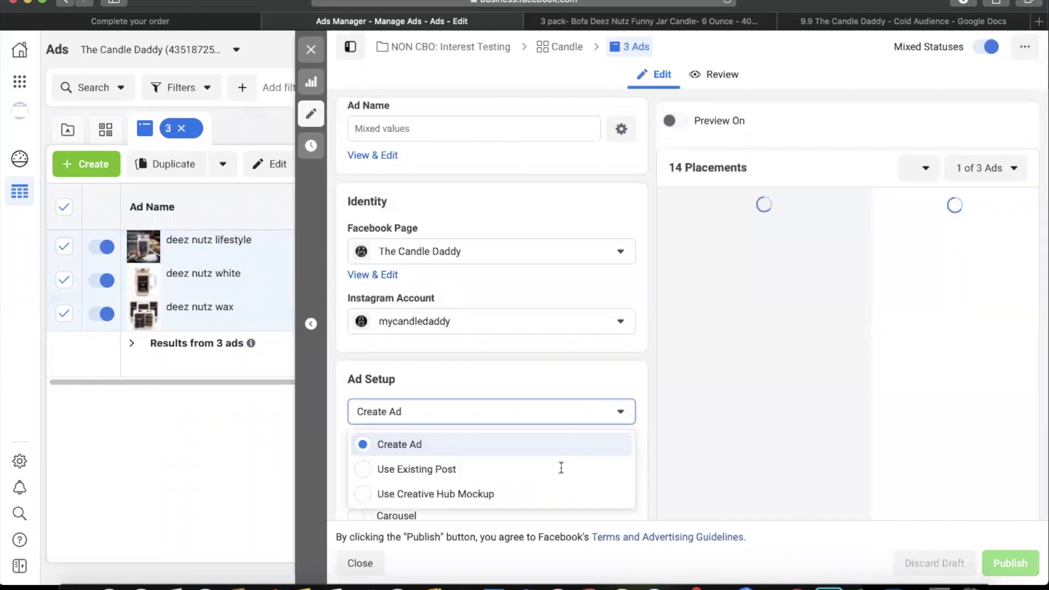
Switch the three ads' setup to Use Existing Post, publish the edits and return to the campaign's ad sets
{"action": "left_click", "coordinate": [605, 421]}
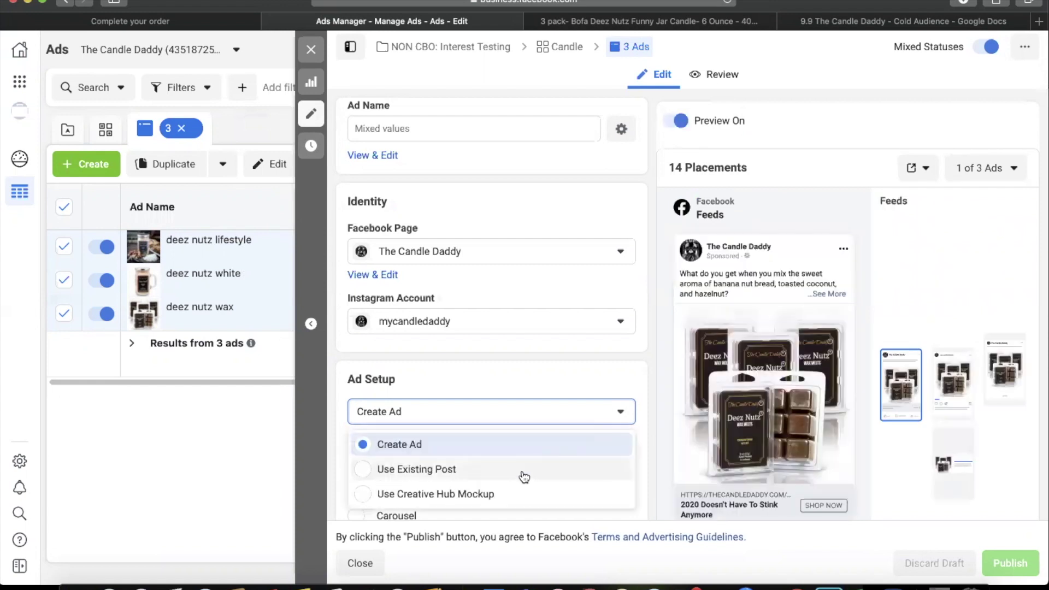
{"action": "key", "text": "Return"}
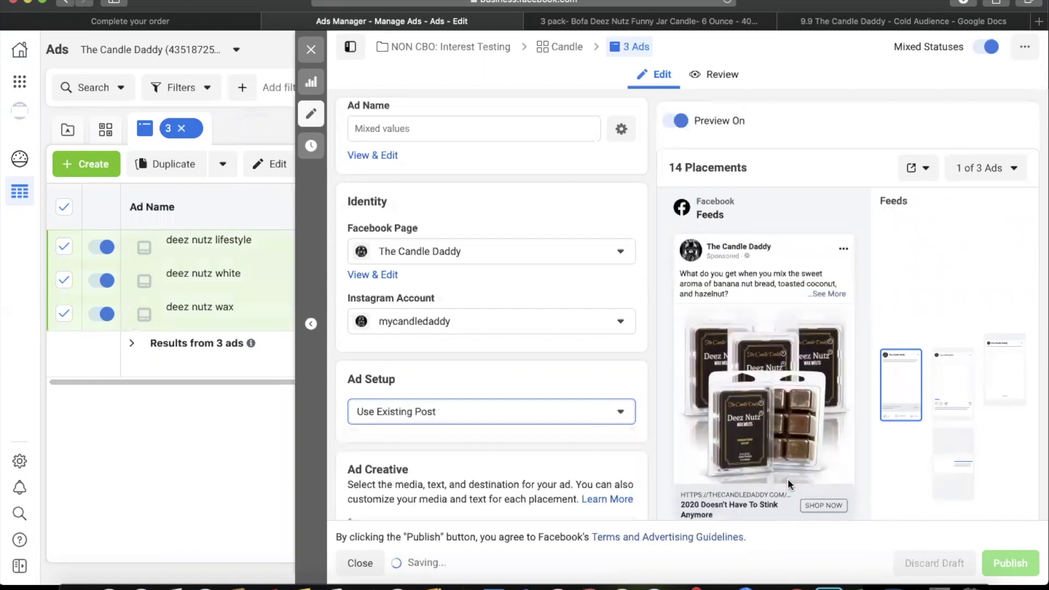
{"action": "scroll", "coordinate": [786, 483], "scroll_direction": "down", "scroll_amount": 2}
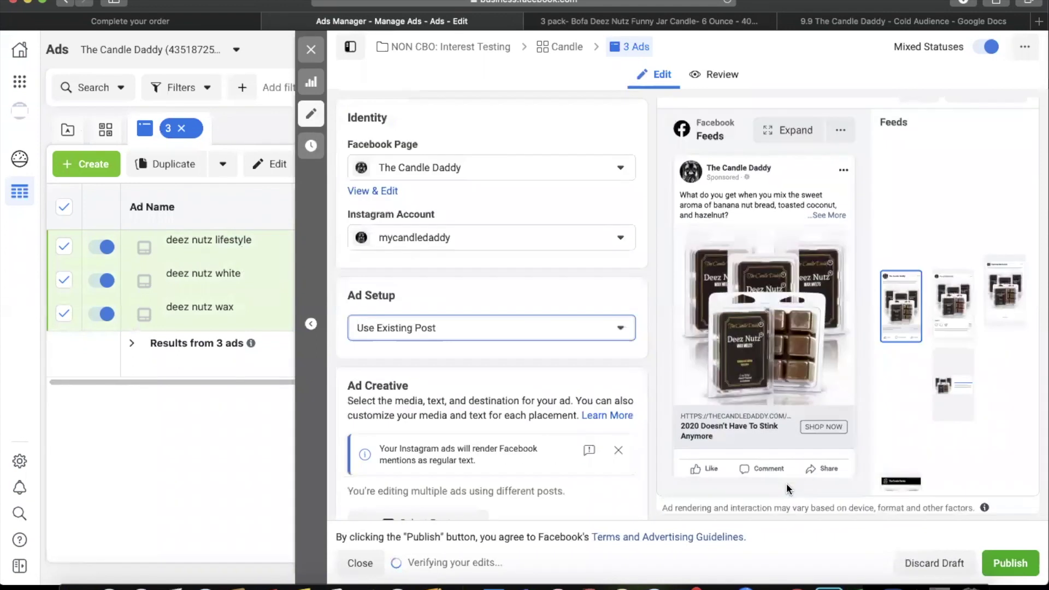
{"action": "scroll", "coordinate": [502, 311], "scroll_direction": "down", "scroll_amount": 2}
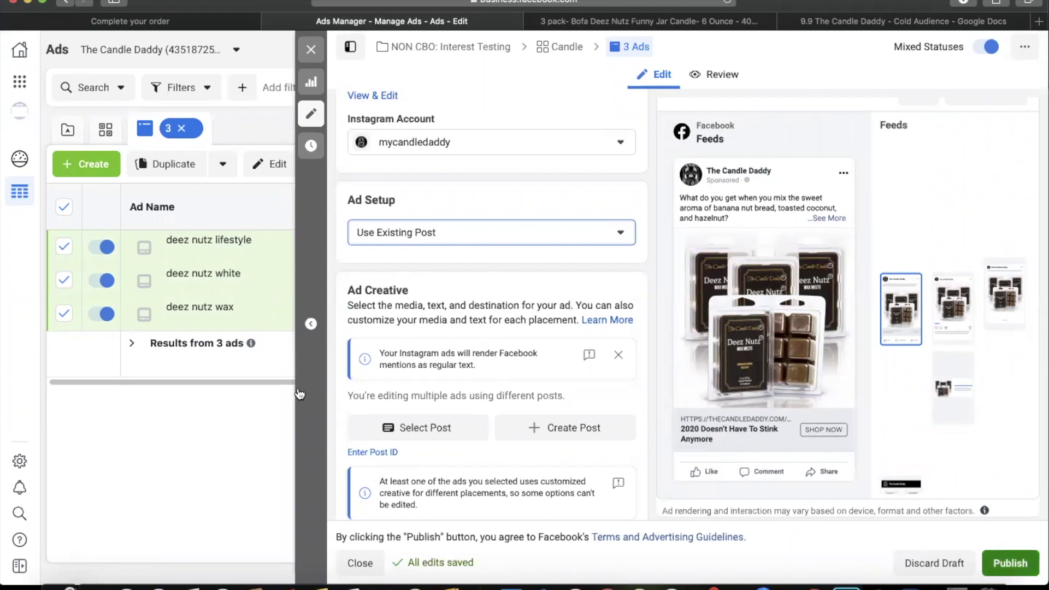
{"action": "left_click", "coordinate": [1011, 568]}
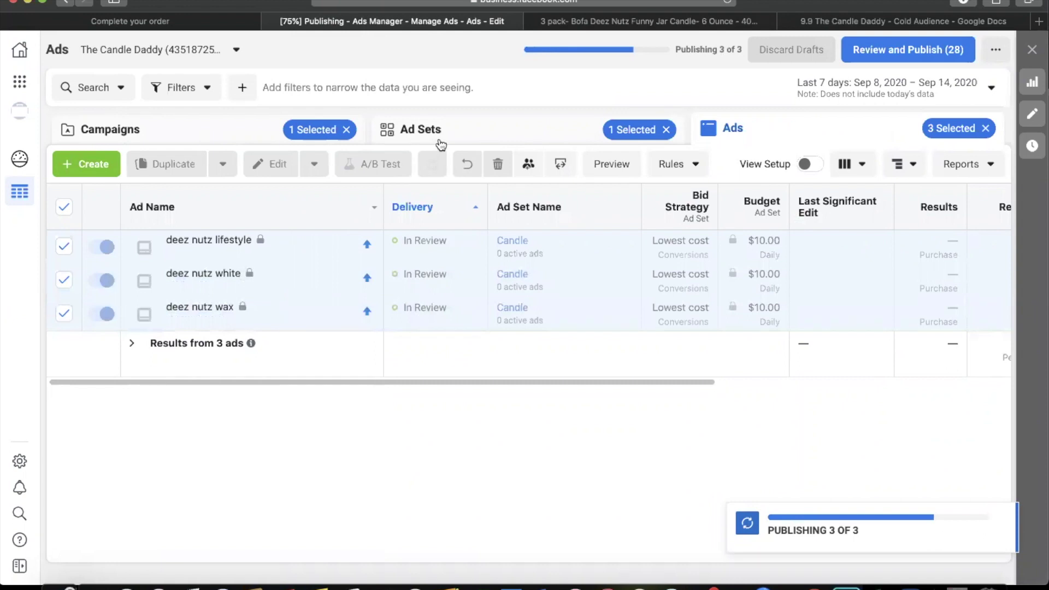
{"action": "left_click", "coordinate": [441, 143]}
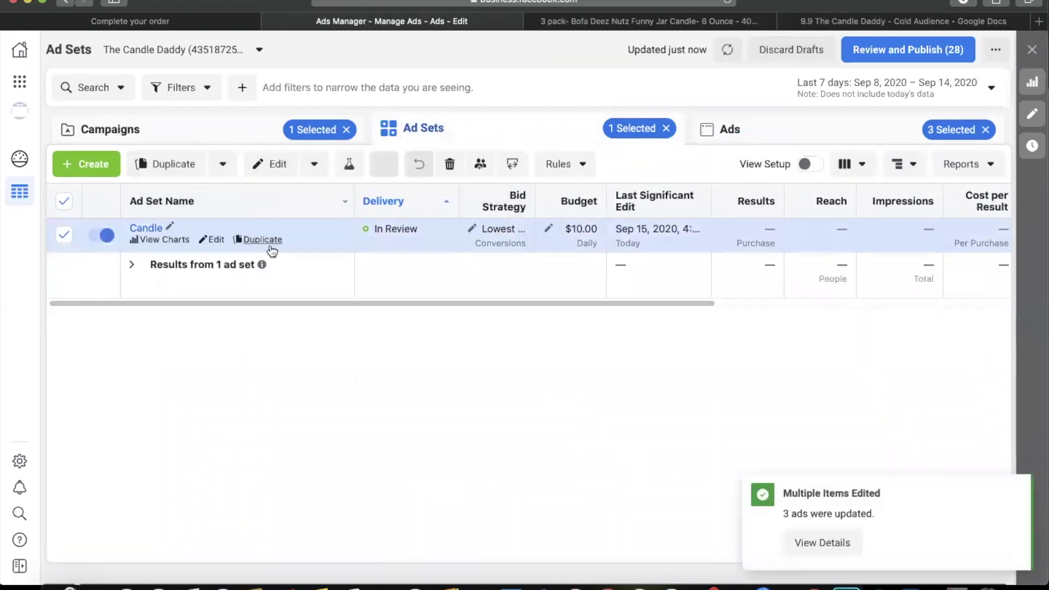
Duplicate the Candle ad set within its original campaign and review the suggested interests in the copy's detailed targeting
{"action": "left_click", "coordinate": [271, 240]}
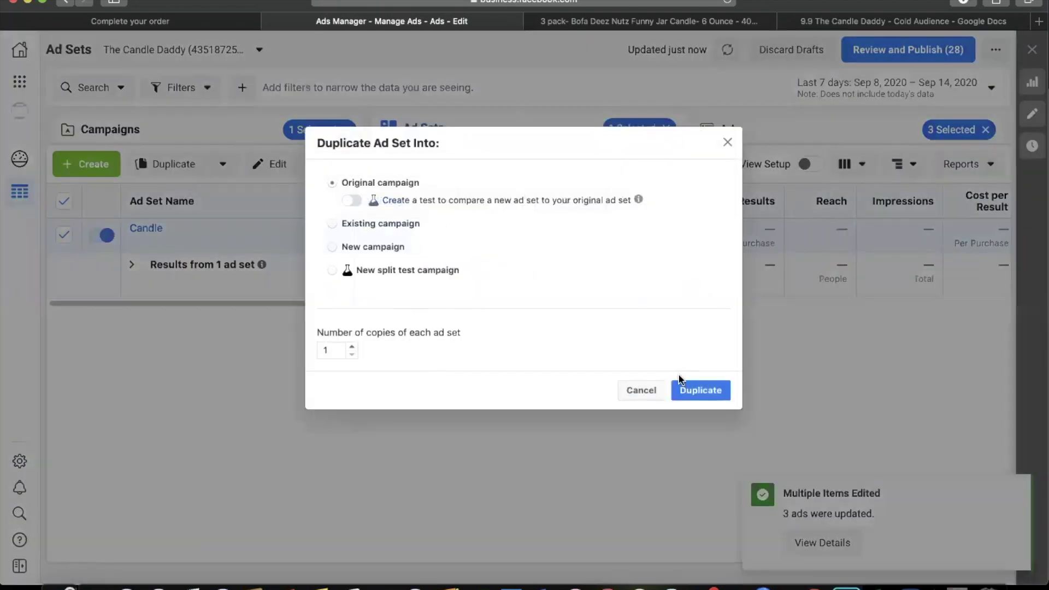
{"action": "left_click", "coordinate": [697, 389]}
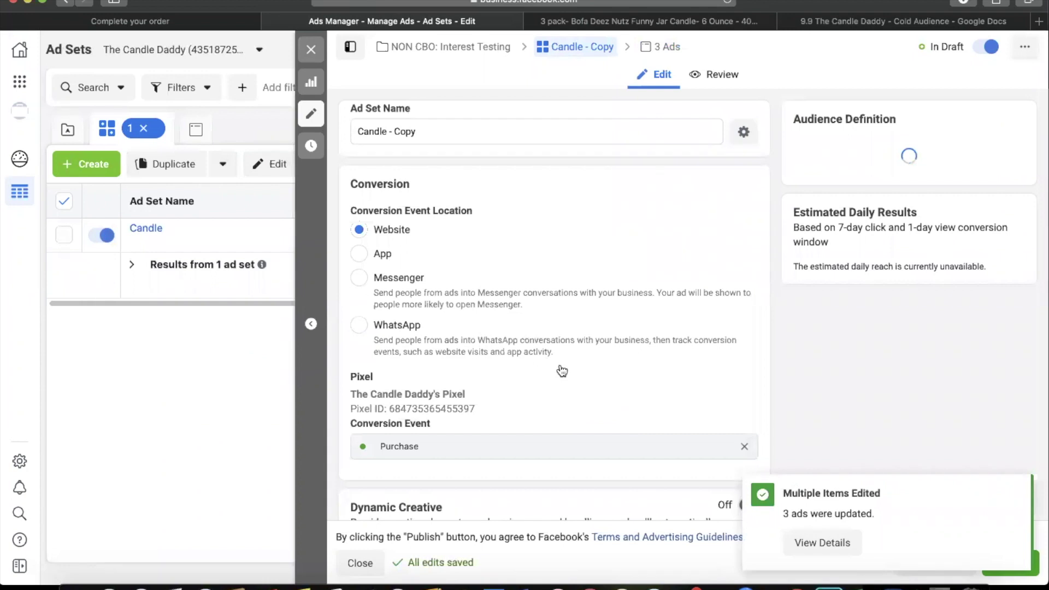
{"action": "scroll", "coordinate": [562, 383], "scroll_direction": "down", "scroll_amount": 2}
{"action": "scroll", "coordinate": [562, 384], "scroll_direction": "down", "scroll_amount": 10}
{"action": "scroll", "coordinate": [514, 421], "scroll_direction": "down", "scroll_amount": 8}
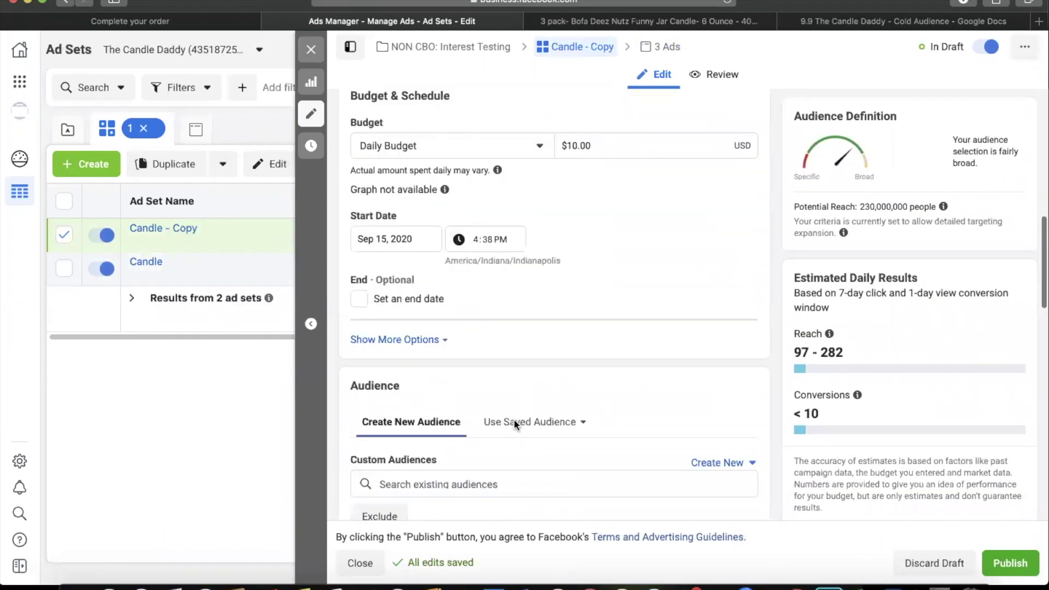
{"action": "scroll", "coordinate": [495, 361], "scroll_direction": "down", "scroll_amount": 3}
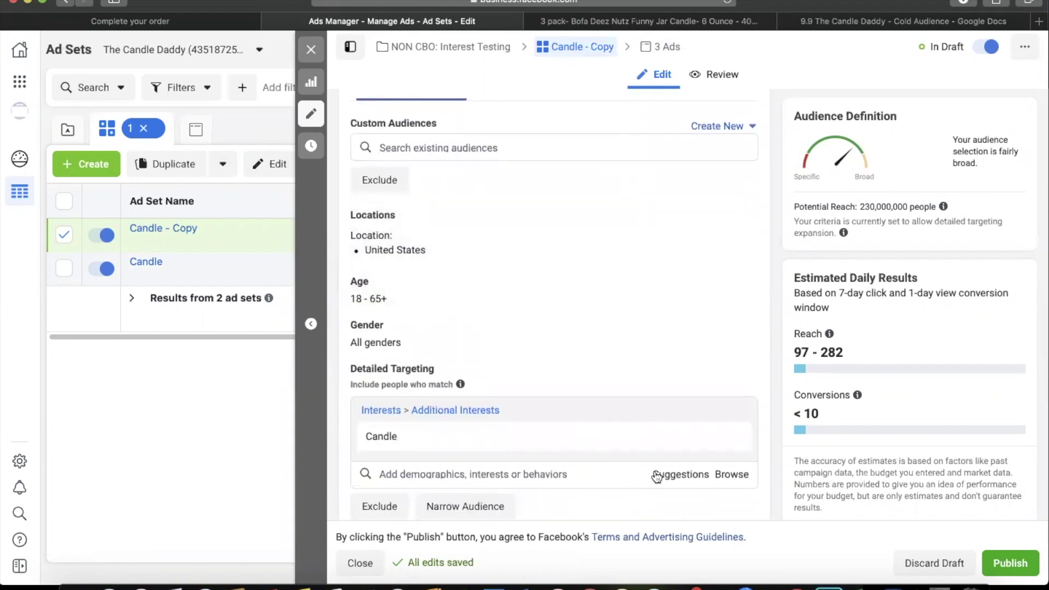
{"action": "left_click", "coordinate": [622, 466]}
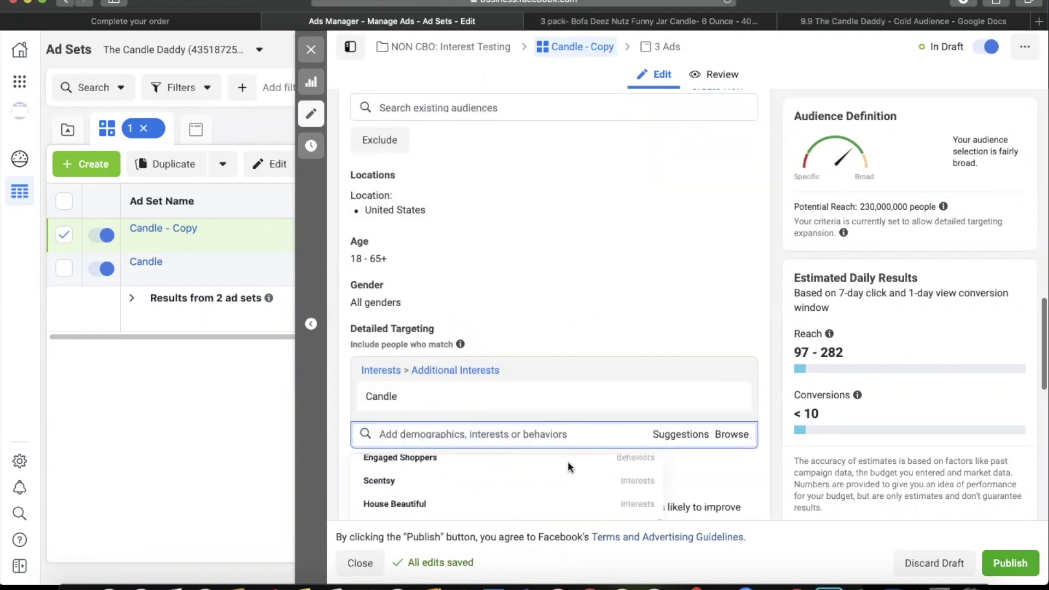
{"action": "scroll", "coordinate": [568, 465], "scroll_direction": "up", "scroll_amount": 3}
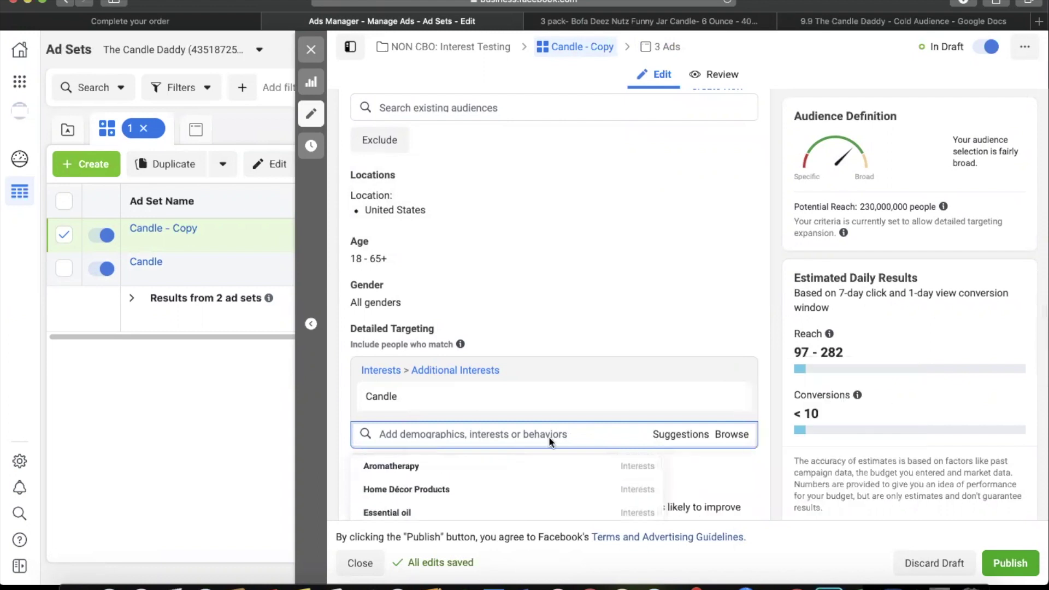
{"action": "scroll", "coordinate": [575, 339], "scroll_direction": "down", "scroll_amount": 4}
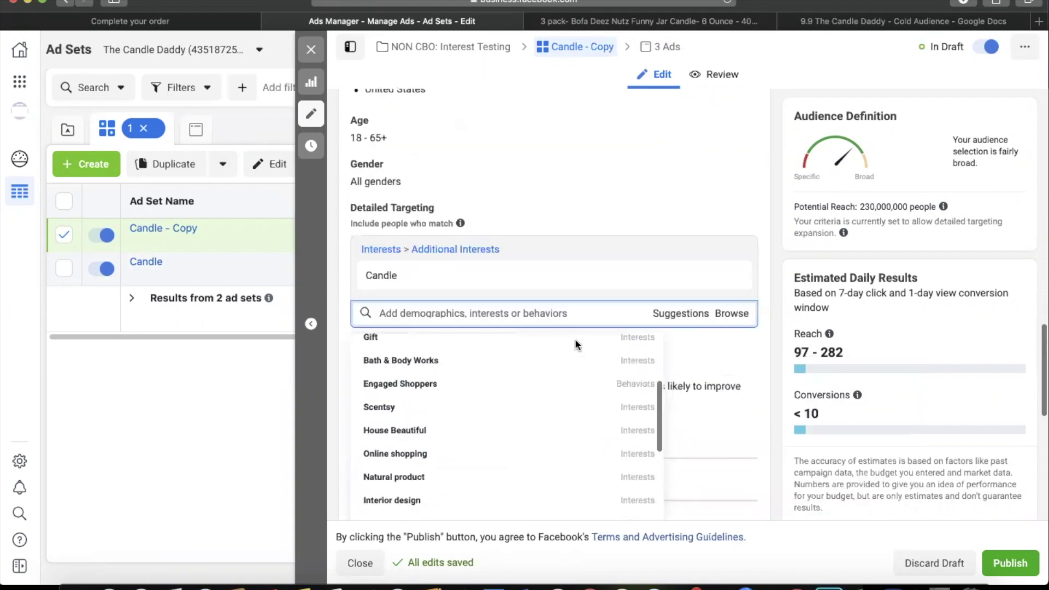
{"action": "scroll", "coordinate": [570, 343], "scroll_direction": "up", "scroll_amount": 3}
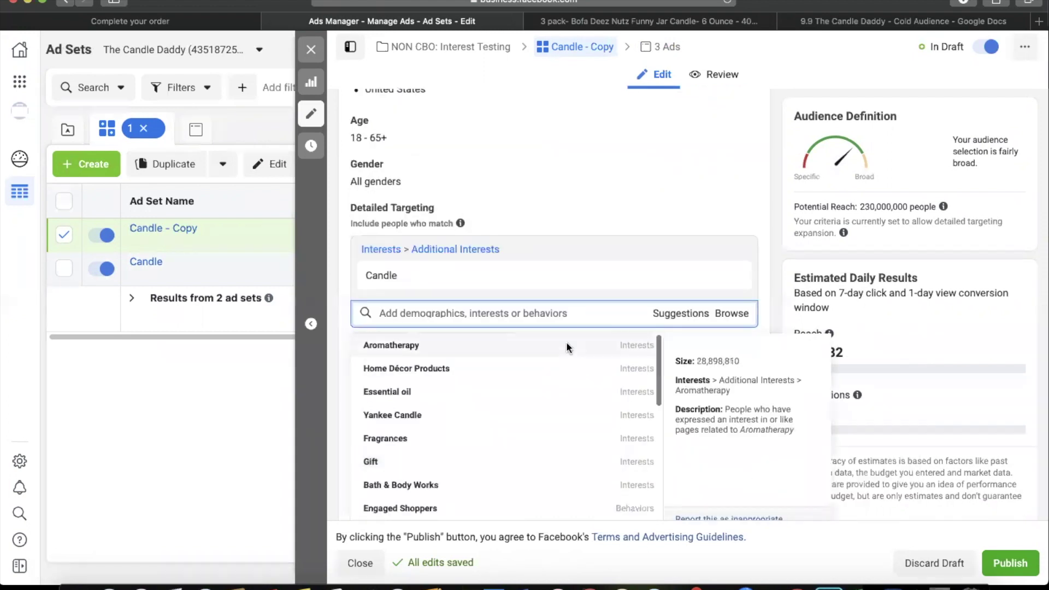
Replace the Candle interest with the Gift interest in the copied ad set's detailed targeting
{"action": "left_click", "coordinate": [541, 311]}
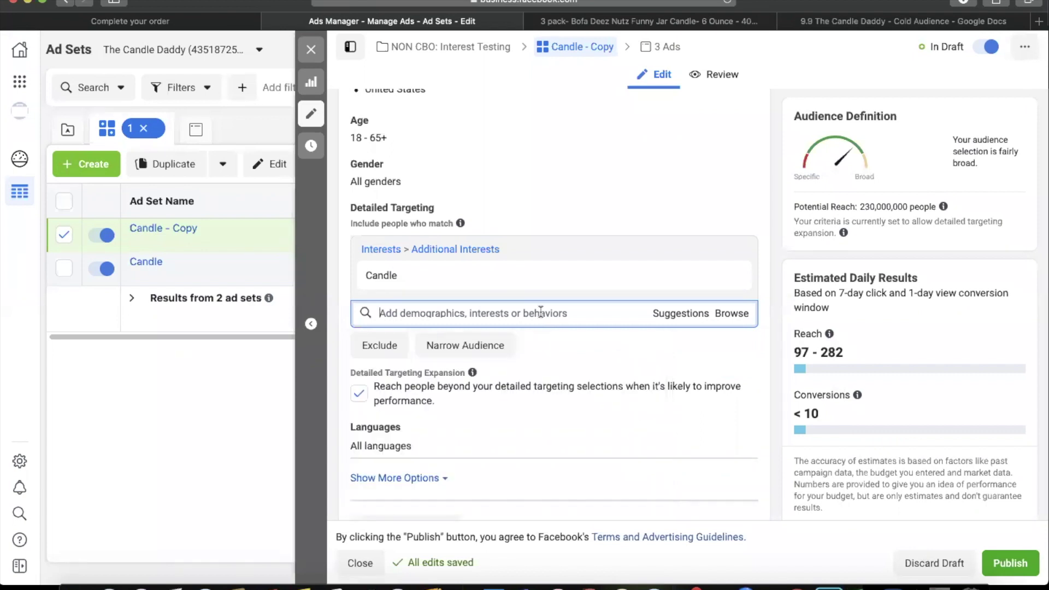
{"action": "type", "text": "gift"}
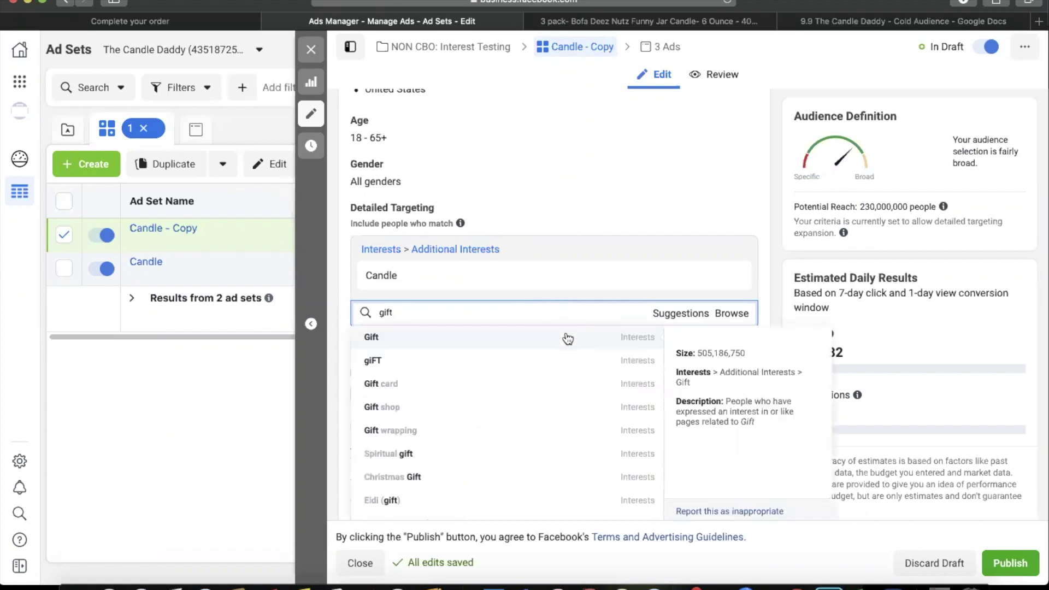
{"action": "key", "text": "Return"}
{"action": "left_click", "coordinate": [733, 277]}
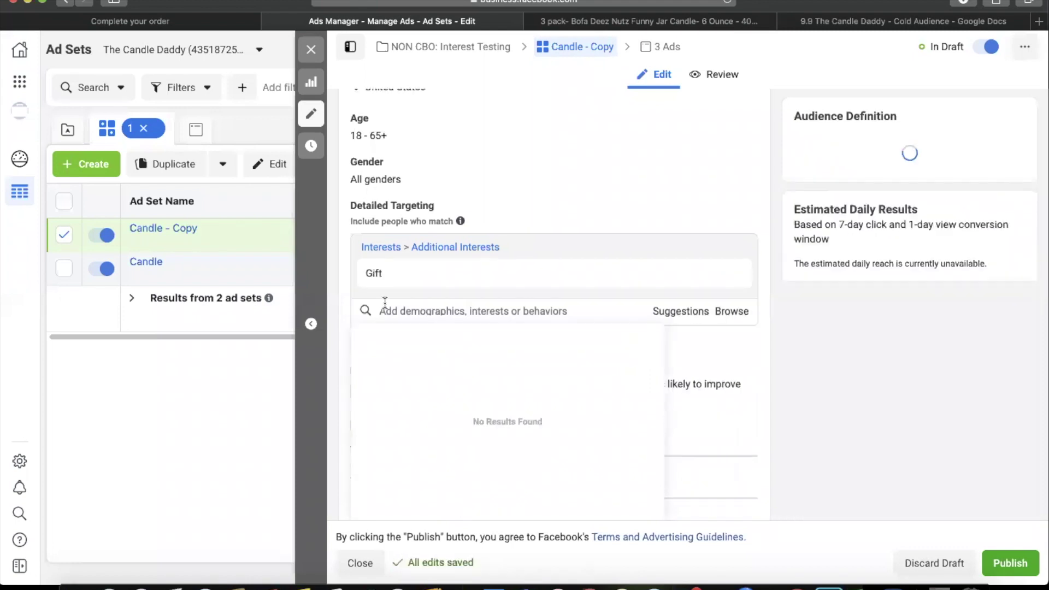
Rename the Candle copy "Gift" and close its editor
{"action": "mouse_move", "coordinate": [393, 277]}
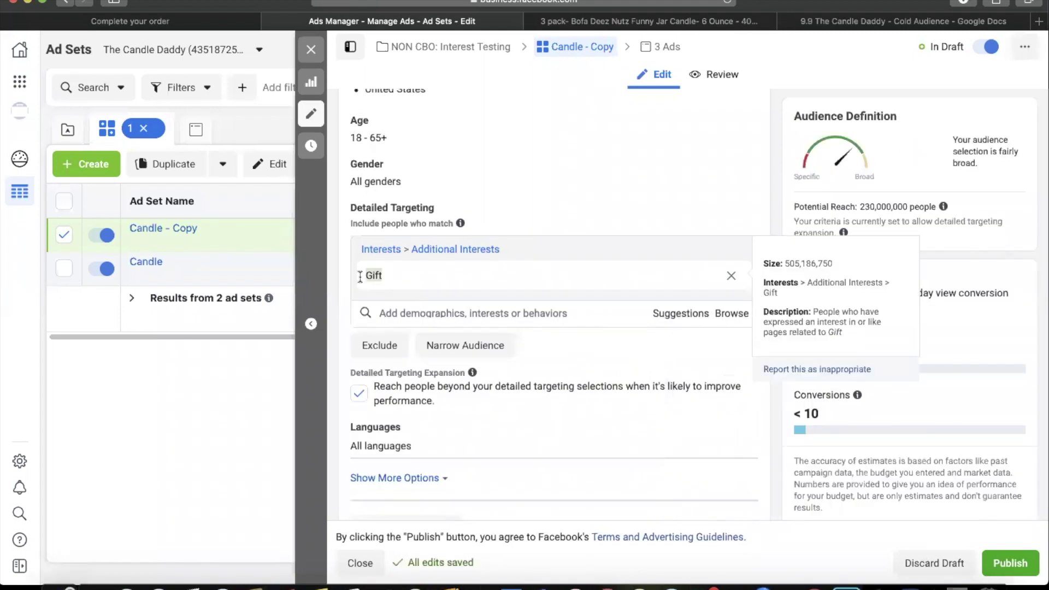
{"action": "scroll", "coordinate": [444, 251], "scroll_direction": "up", "scroll_amount": 3}
{"action": "scroll", "coordinate": [444, 251], "scroll_direction": "up", "scroll_amount": 10}
{"action": "triple_click", "coordinate": [455, 131]}
{"action": "type", "text": "Gift"}
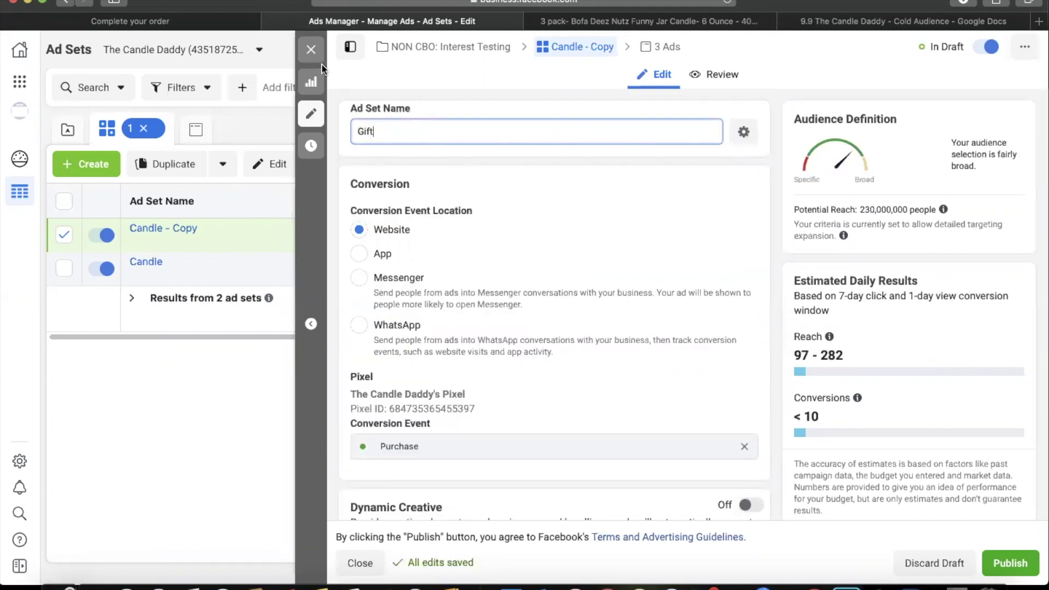
{"action": "left_click", "coordinate": [311, 49]}
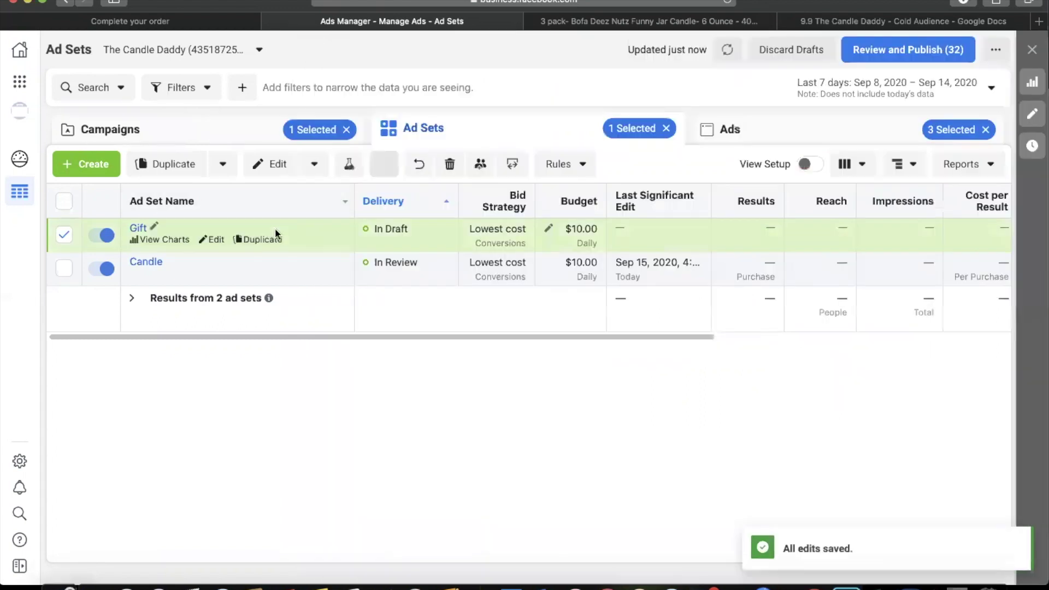
Duplicate the Gift ad set within its original campaign and check the suggested interests in the copy's detailed targeting
{"action": "key", "text": "super+d"}
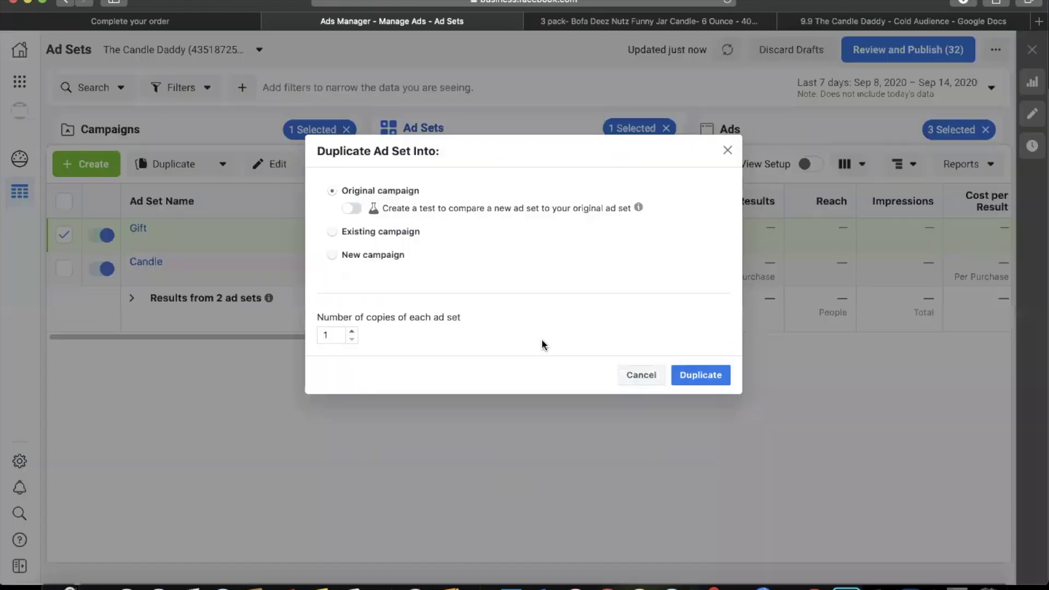
{"action": "left_click", "coordinate": [701, 375]}
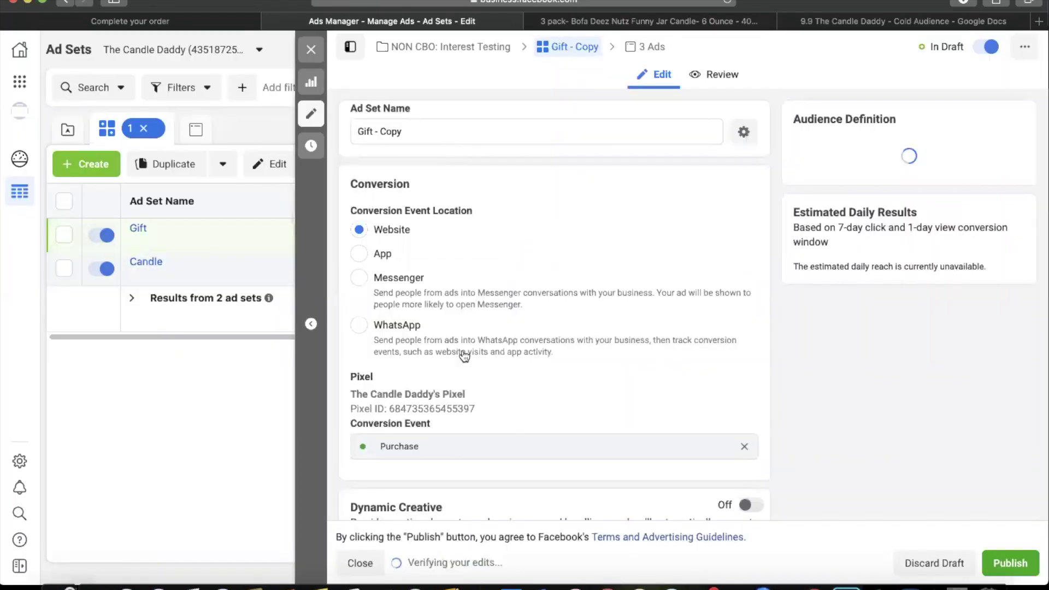
{"action": "scroll", "coordinate": [485, 378], "scroll_direction": "down", "scroll_amount": 15}
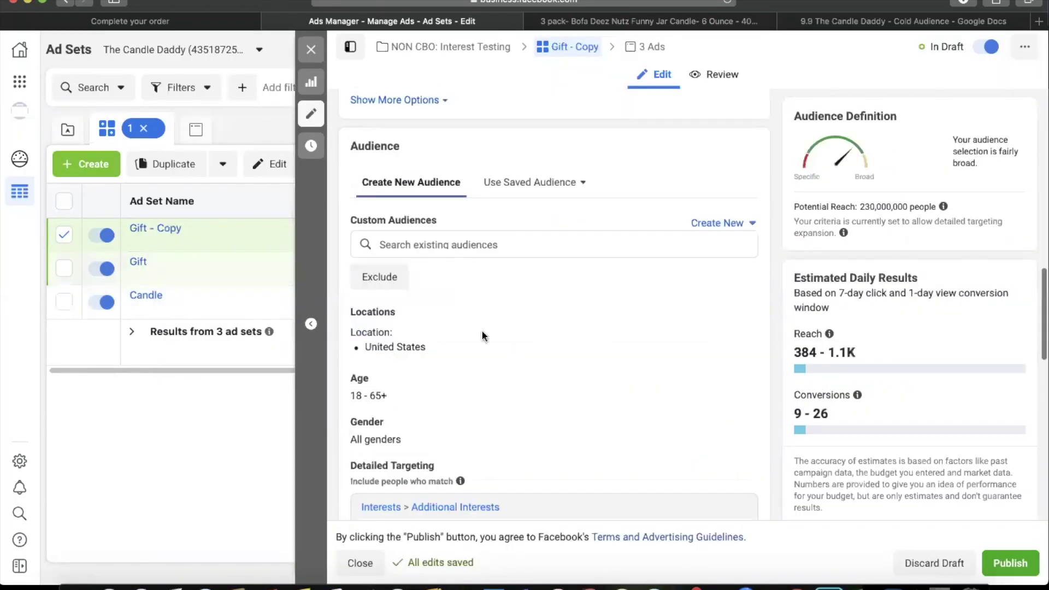
{"action": "scroll", "coordinate": [483, 337], "scroll_direction": "down", "scroll_amount": 1}
{"action": "scroll", "coordinate": [694, 260], "scroll_direction": "up", "scroll_amount": 5}
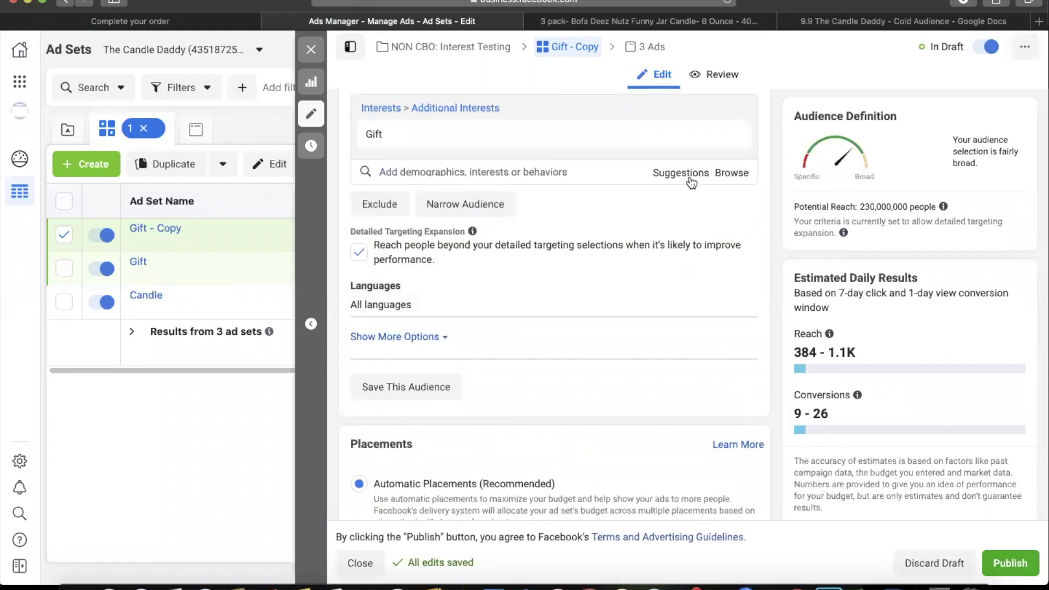
{"action": "left_click", "coordinate": [693, 173]}
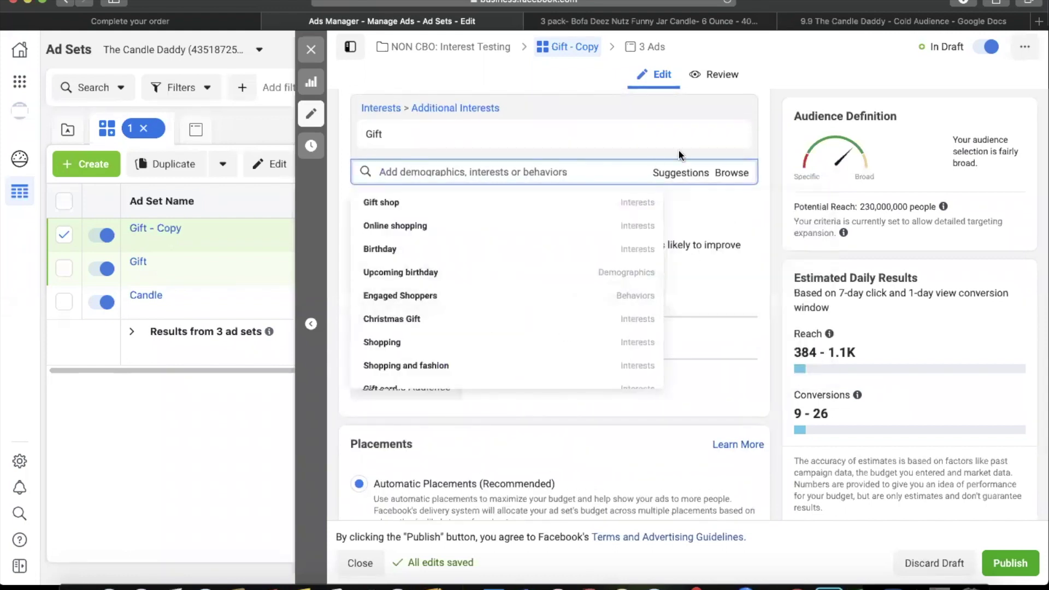
{"action": "mouse_move", "coordinate": [735, 141]}
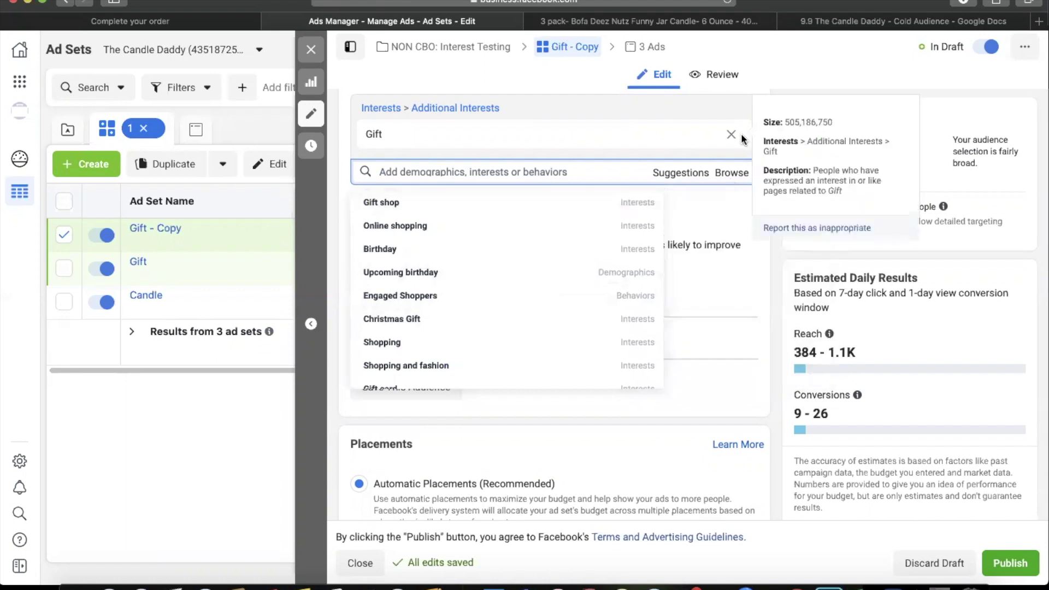
Remove the Gift interest from the copied ad set, search for "candle" and add the Candle wick interest
{"action": "left_click", "coordinate": [732, 135]}
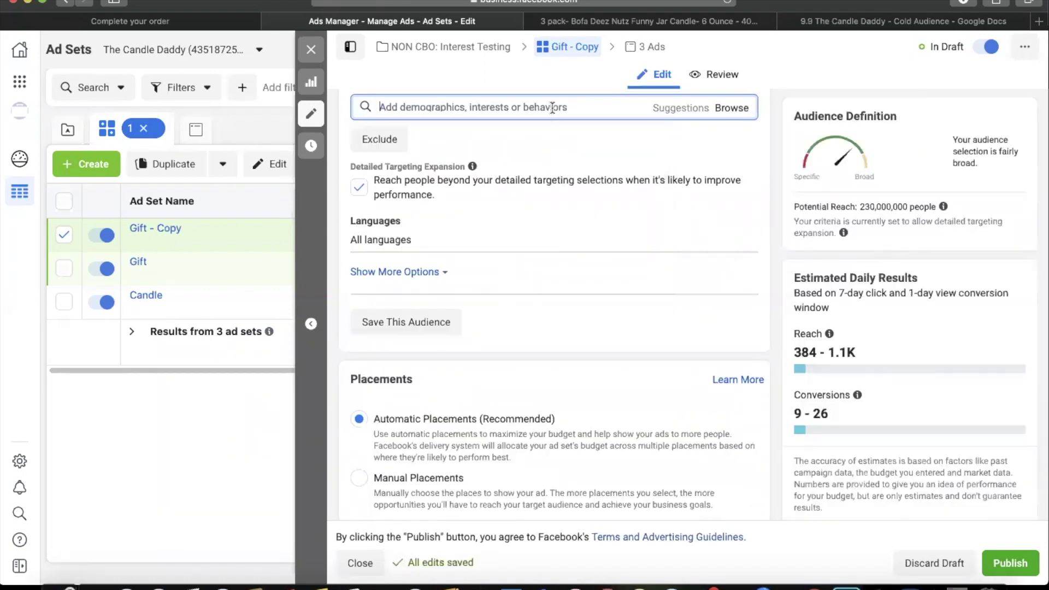
{"action": "type", "text": "candle"}
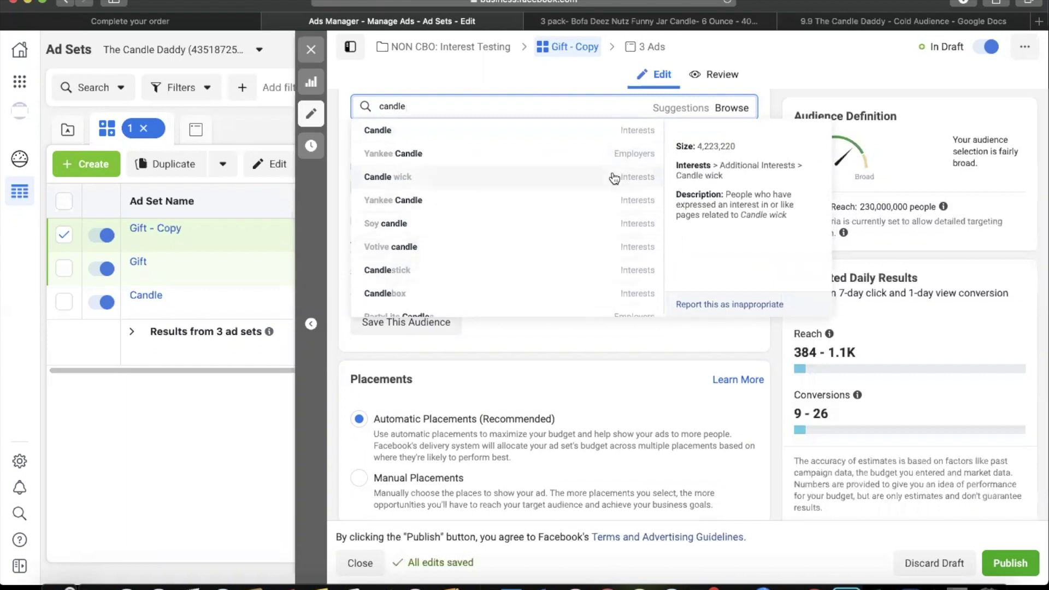
{"action": "left_click", "coordinate": [432, 176]}
Rename the Gift copy "Candle wick" and close its editor
{"action": "left_click_drag", "start_coordinate": [421, 134], "coordinate": [364, 135]}
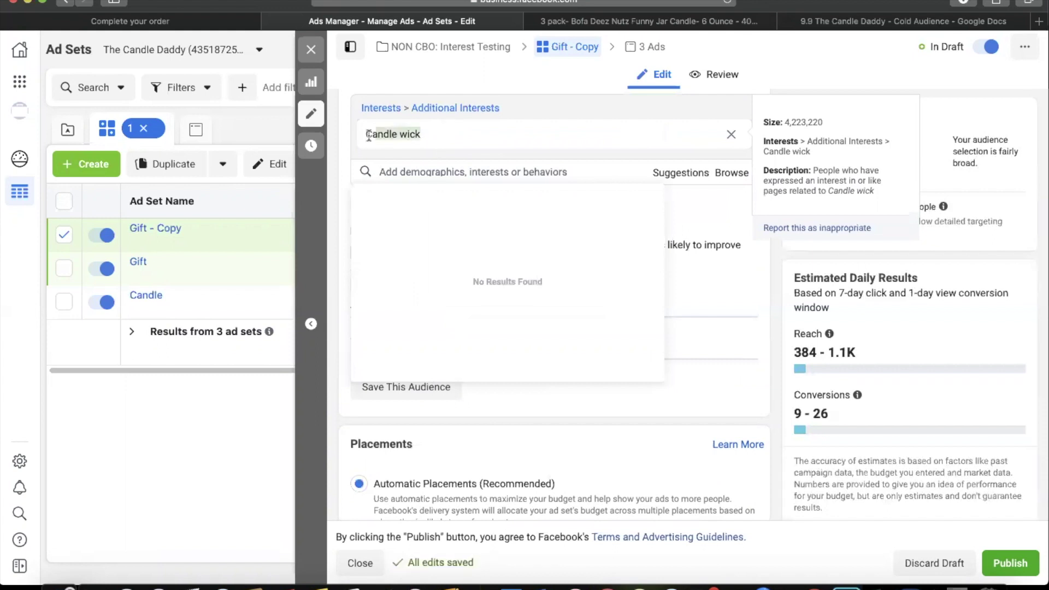
{"action": "scroll", "coordinate": [485, 110], "scroll_direction": "up", "scroll_amount": 15}
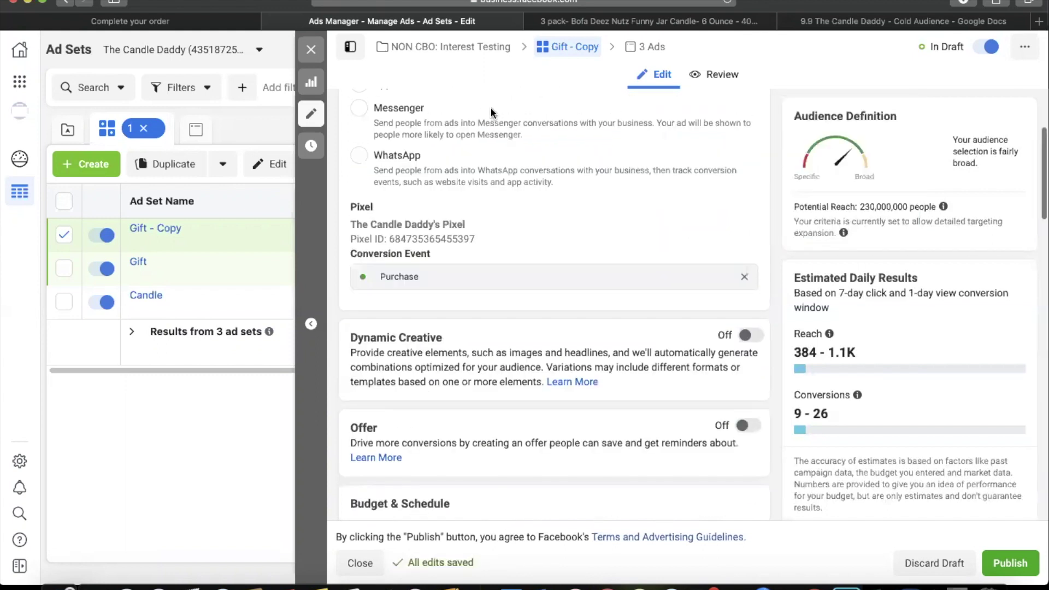
{"action": "triple_click", "coordinate": [465, 130]}
{"action": "type", "text": "Candle wick"}
{"action": "left_click", "coordinate": [311, 50]}
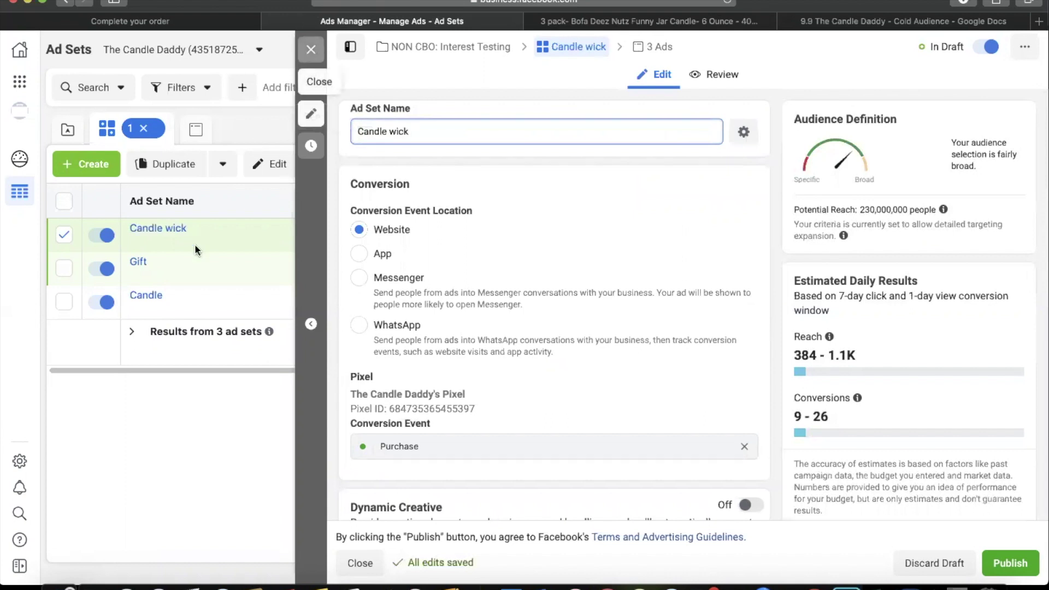
Duplicate the Candle wick ad set within its original campaign and go to the copy's audience settings
{"action": "left_click", "coordinate": [244, 239]}
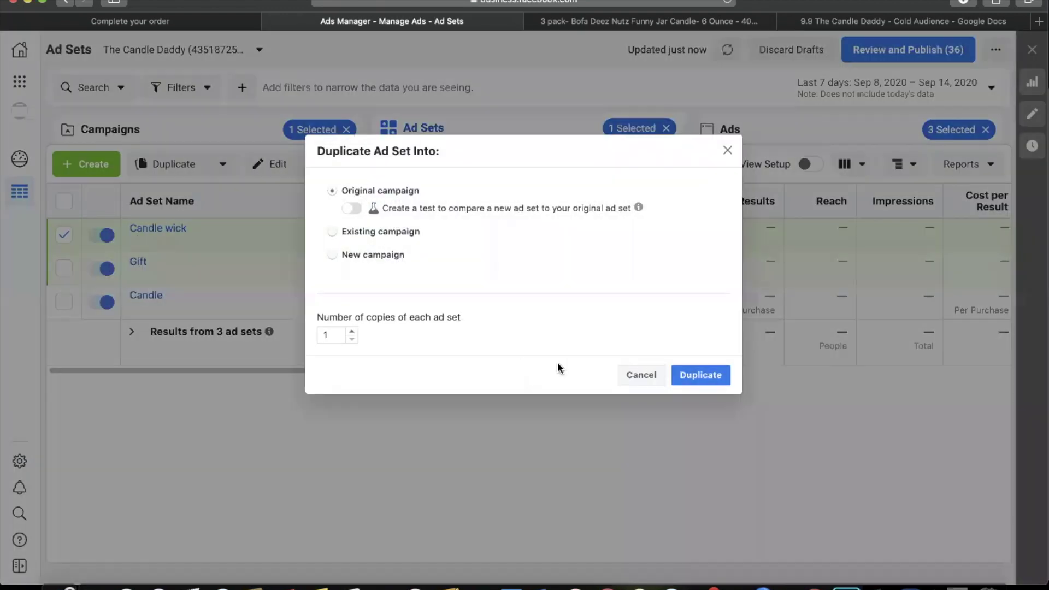
{"action": "key", "text": "Return"}
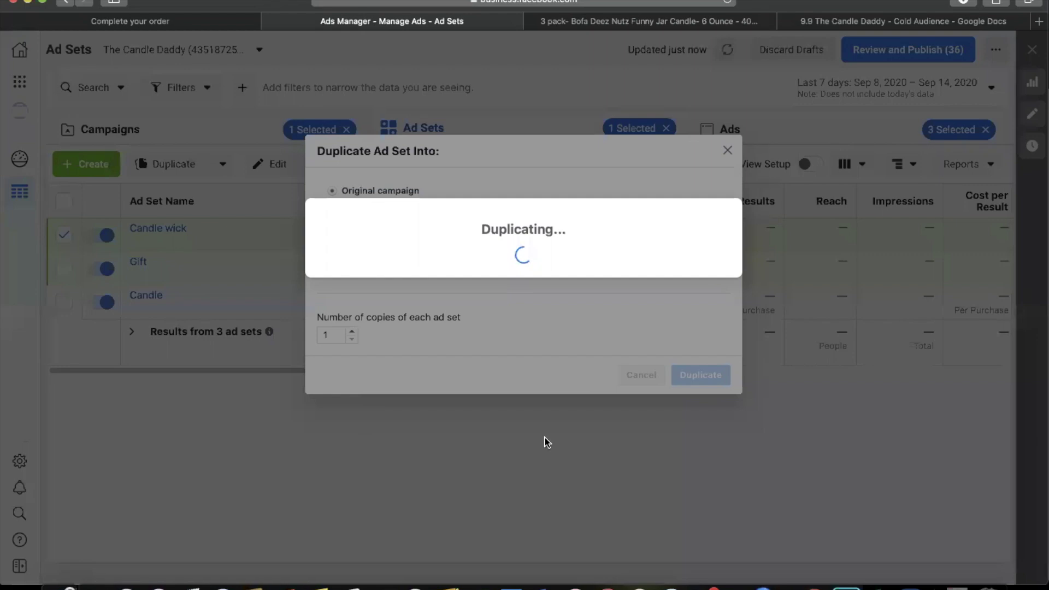
{"action": "scroll", "coordinate": [408, 503], "scroll_direction": "down", "scroll_amount": 10}
{"action": "scroll", "coordinate": [529, 448], "scroll_direction": "down", "scroll_amount": 8}
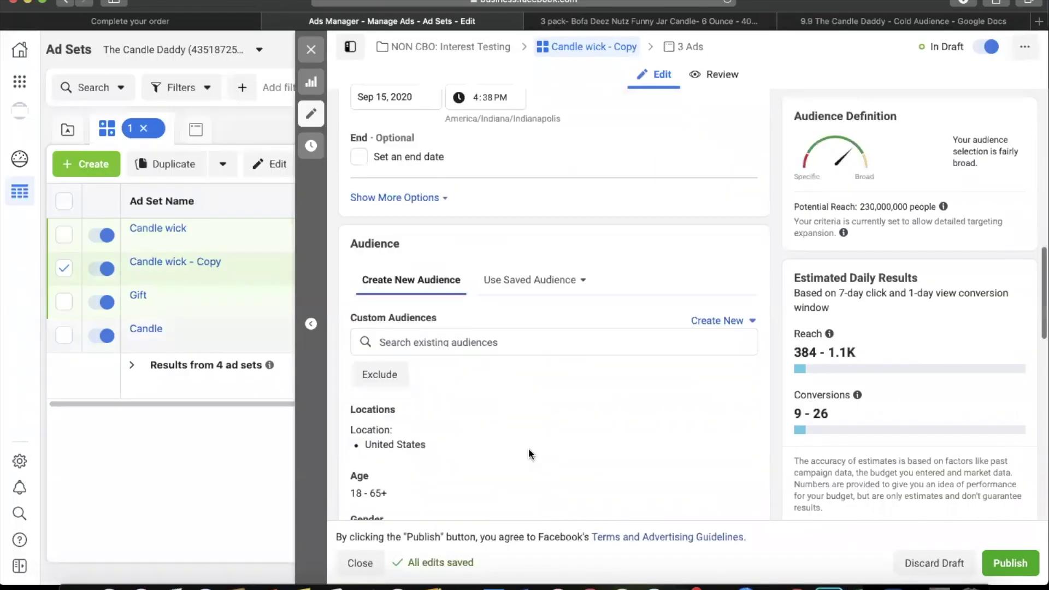
Check the suggested interests in the Candle wick copy's detailed targeting and start a search with "sc", clearing it again
{"action": "left_click", "coordinate": [674, 511]}
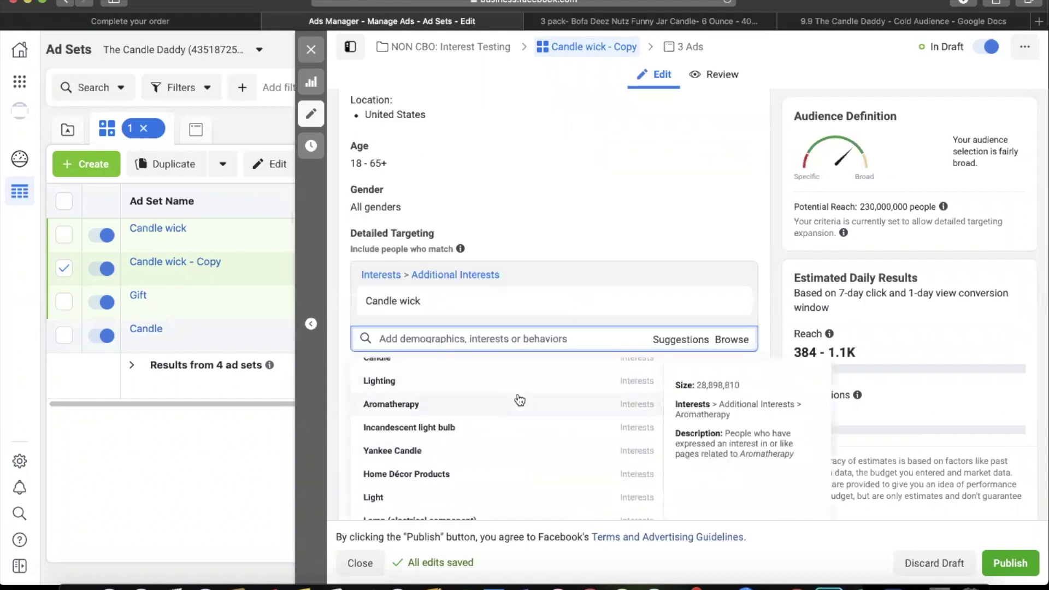
{"action": "scroll", "coordinate": [520, 401], "scroll_direction": "up", "scroll_amount": 3}
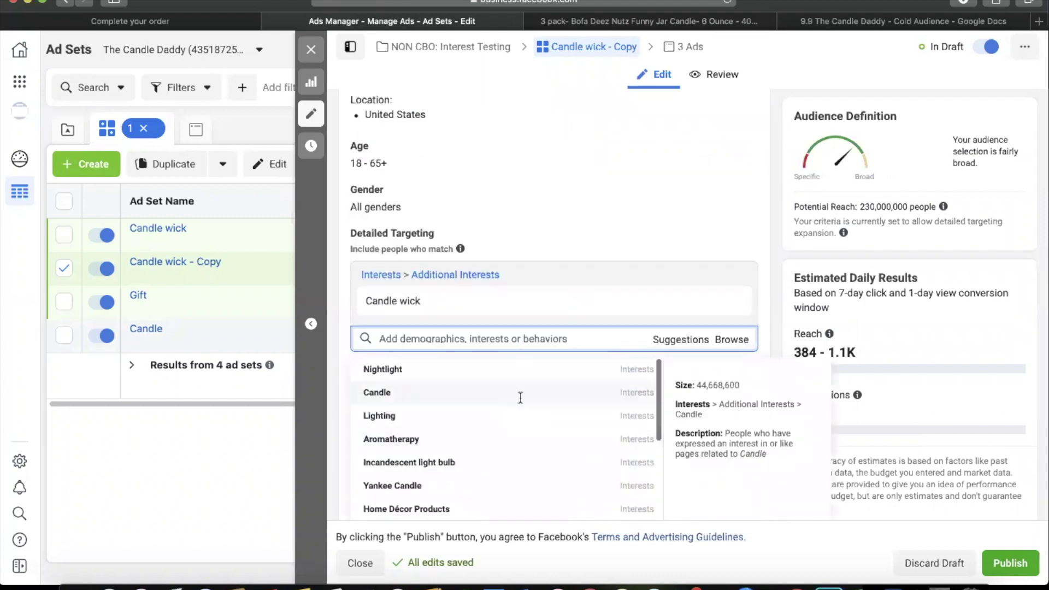
{"action": "left_click", "coordinate": [514, 338]}
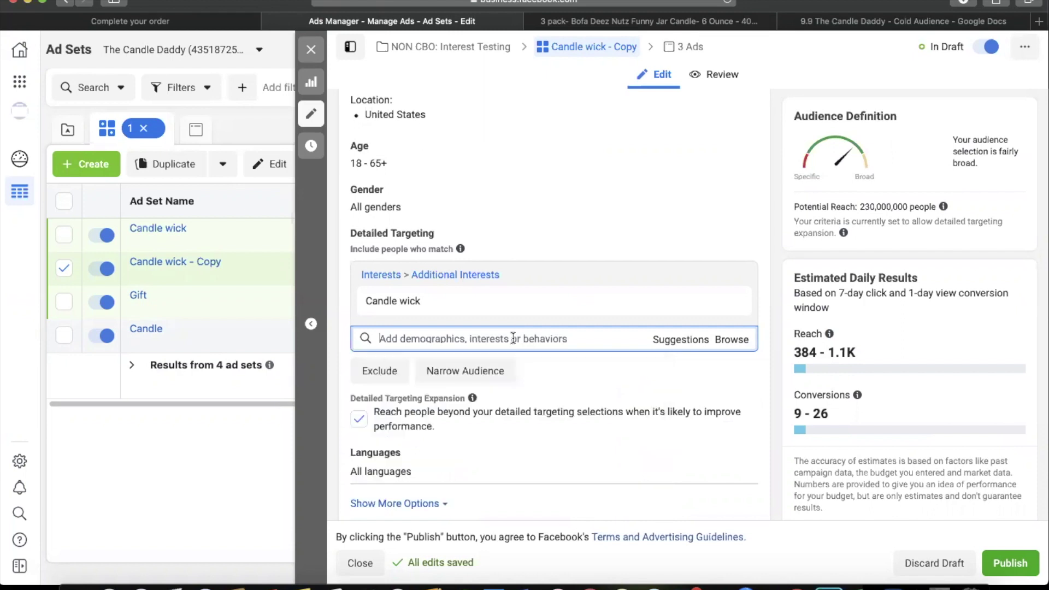
{"action": "left_click", "coordinate": [661, 338]}
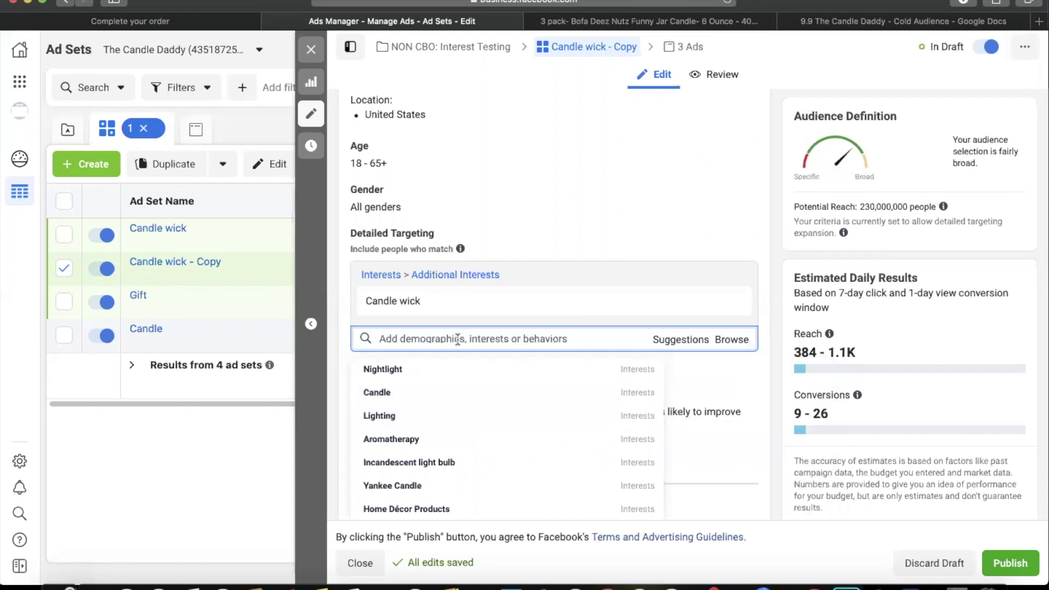
{"action": "type", "text": "sc"}
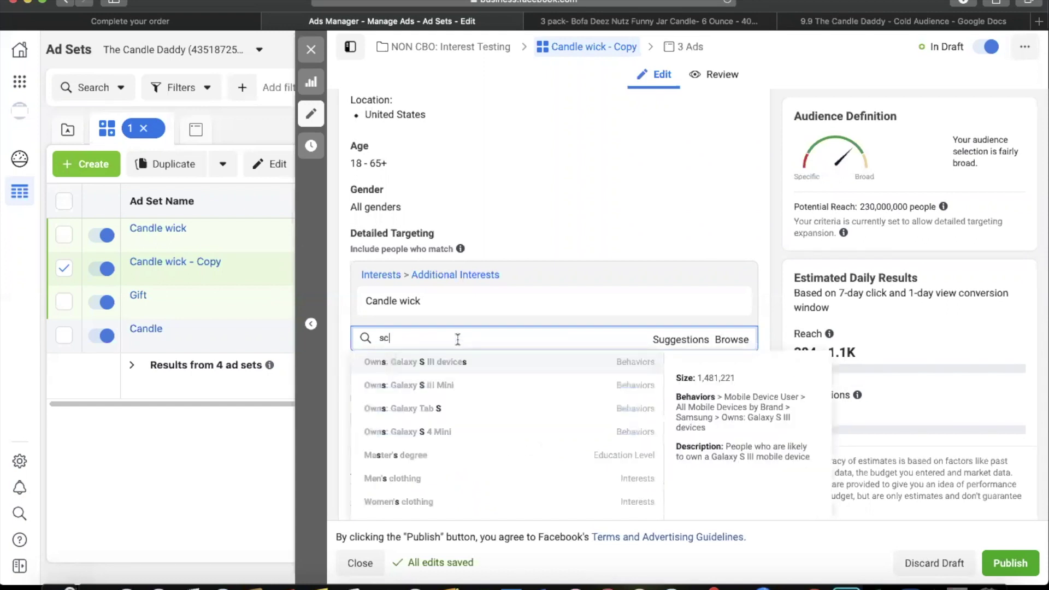
{"action": "key", "text": "BackSpace"}
{"action": "key", "text": "BackSpace"}
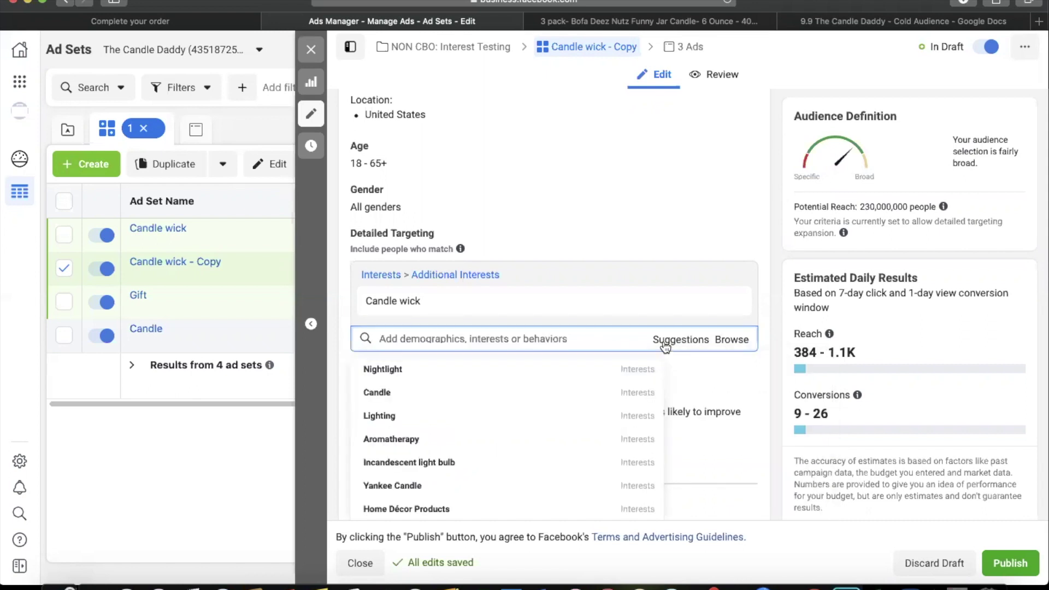
Add the suggested Scentsy interest to the Candle wick copy's detailed targeting and remove the Candle wick interest
{"action": "mouse_move", "coordinate": [583, 380]}
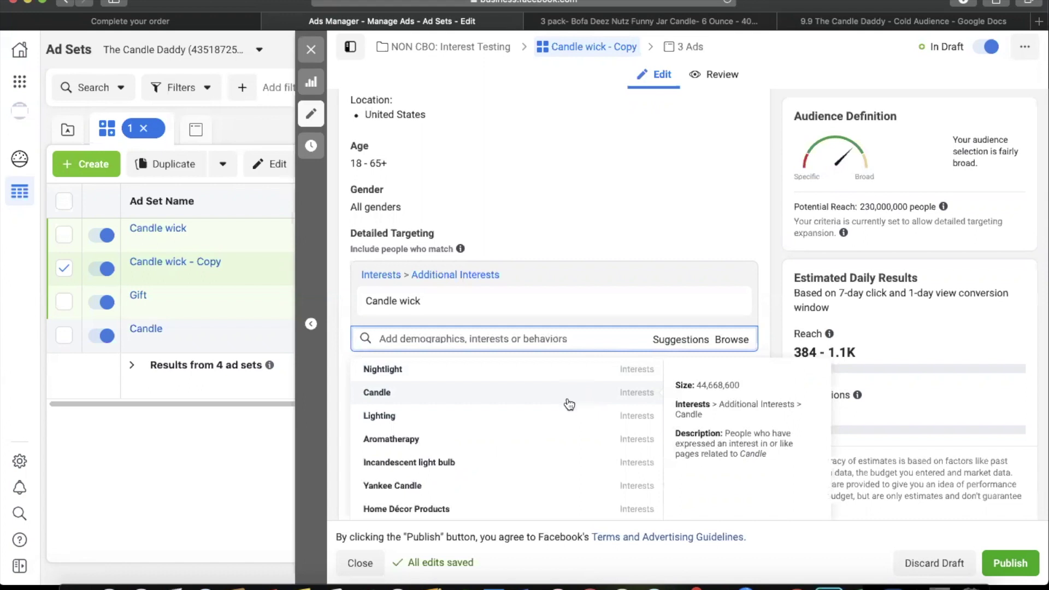
{"action": "scroll", "coordinate": [566, 405], "scroll_direction": "down", "scroll_amount": 1}
{"action": "scroll", "coordinate": [555, 437], "scroll_direction": "down", "scroll_amount": 2}
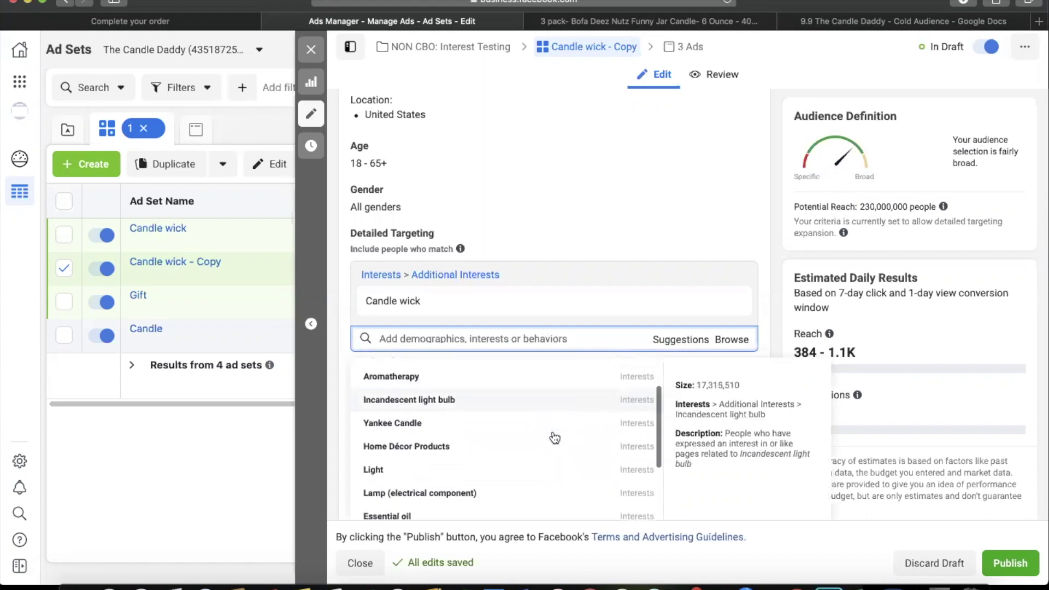
{"action": "scroll", "coordinate": [554, 445], "scroll_direction": "down", "scroll_amount": 2}
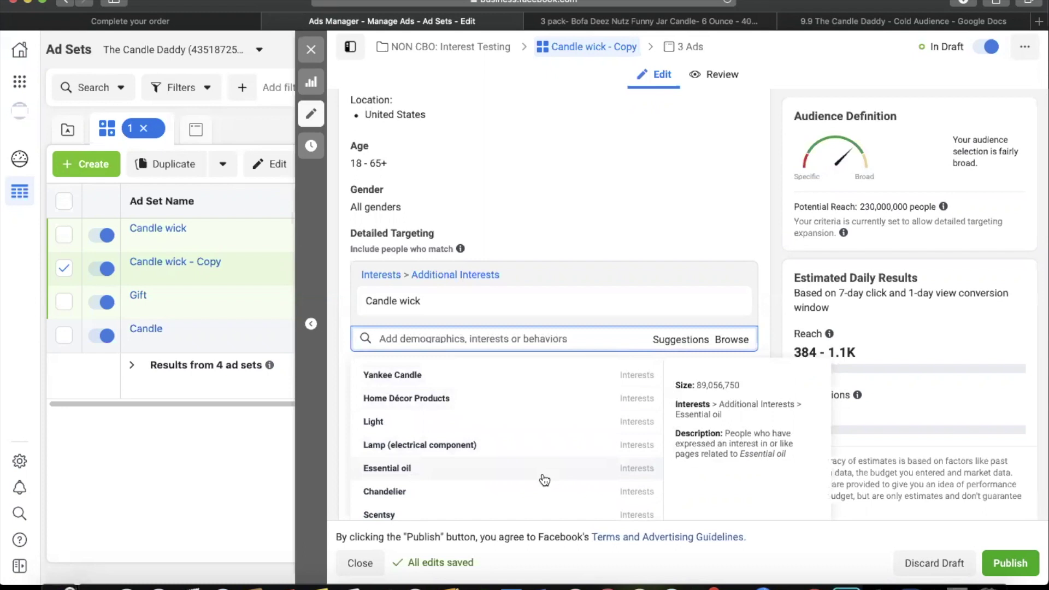
{"action": "scroll", "coordinate": [545, 480], "scroll_direction": "up", "scroll_amount": 2}
{"action": "scroll", "coordinate": [544, 478], "scroll_direction": "down", "scroll_amount": 2}
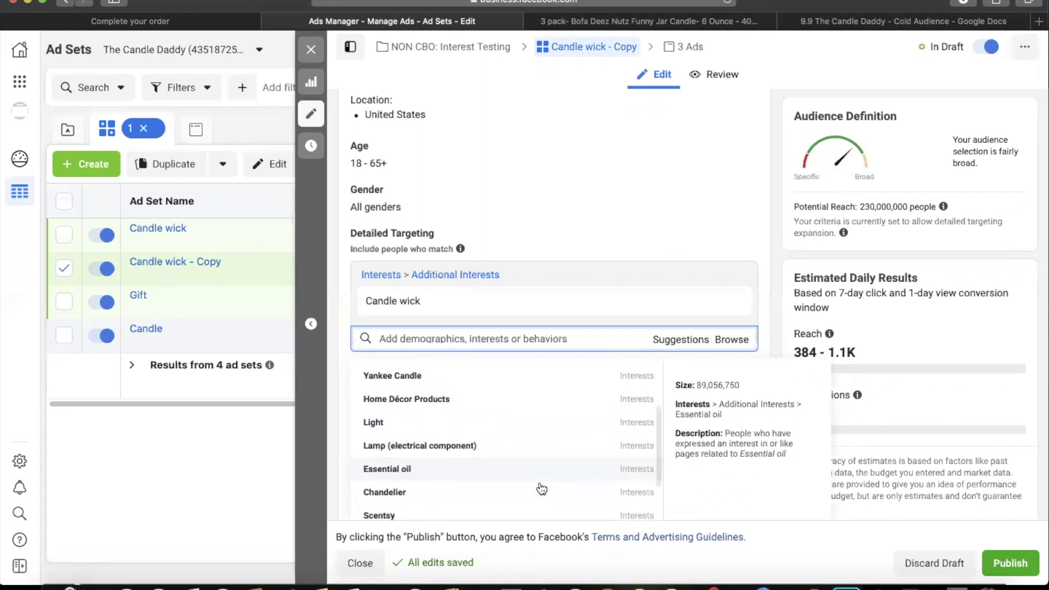
{"action": "left_click", "coordinate": [535, 515]}
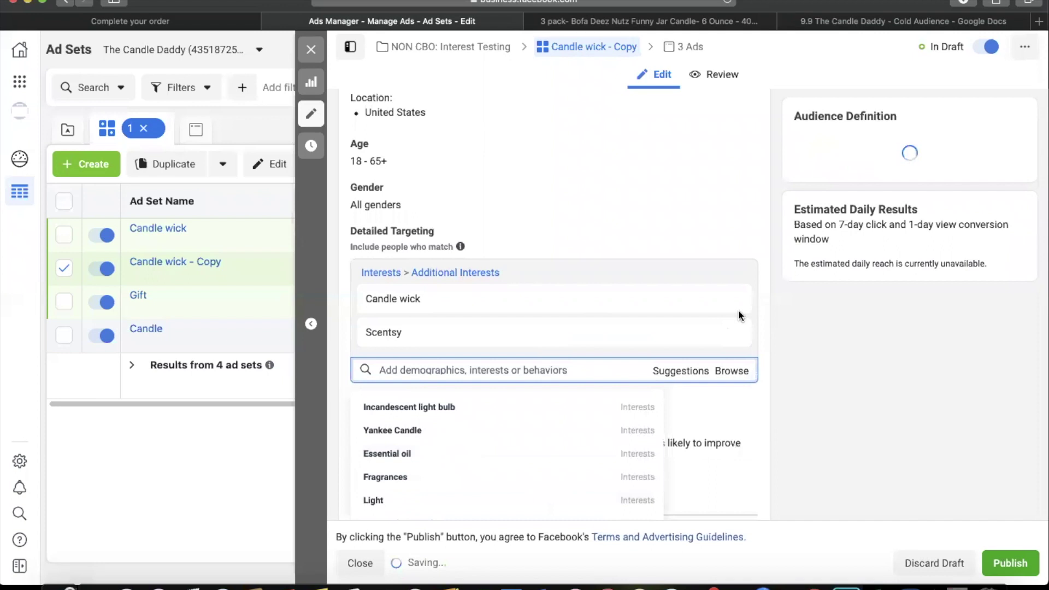
{"action": "left_click", "coordinate": [732, 302]}
Rename the Candle wick copy "Scentsy" using the interest's name and close its editor
{"action": "double_click", "coordinate": [369, 297]}
{"action": "key", "text": "ctrl+c"}
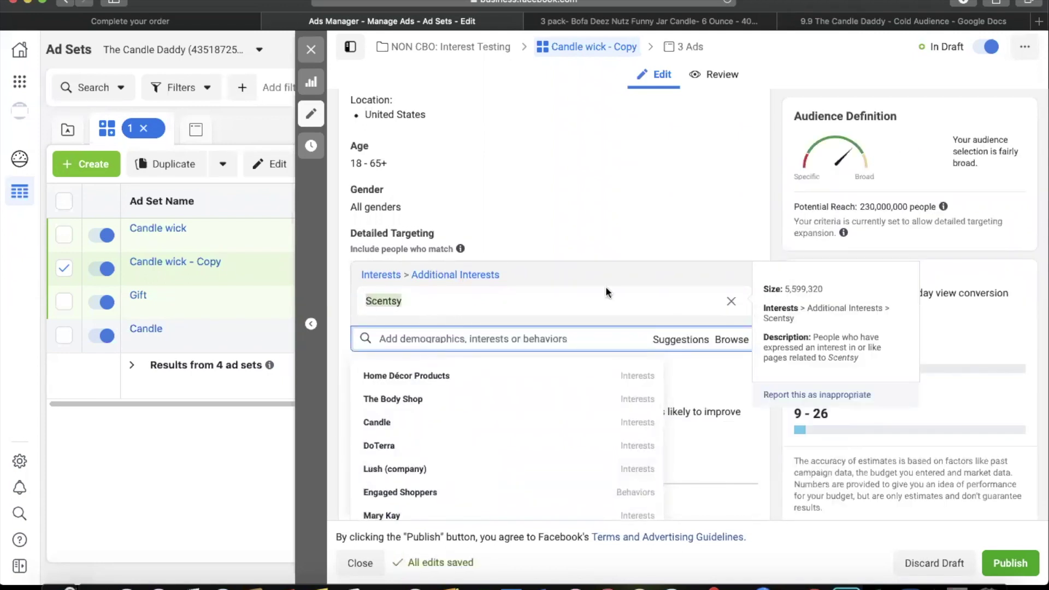
{"action": "scroll", "coordinate": [523, 180], "scroll_direction": "up", "scroll_amount": 15}
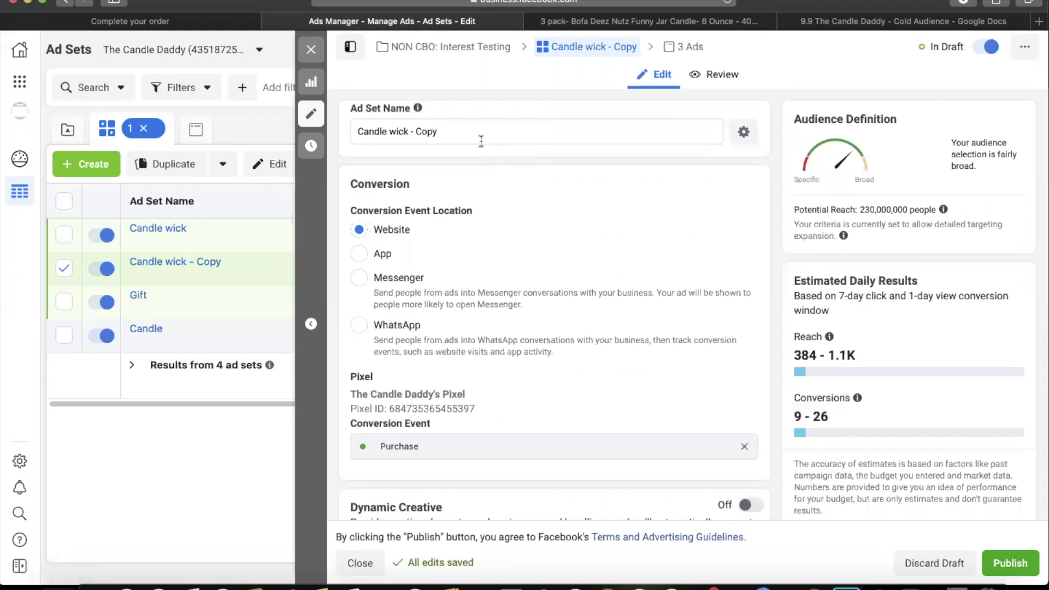
{"action": "left_click_drag", "start_coordinate": [480, 137], "coordinate": [356, 130]}
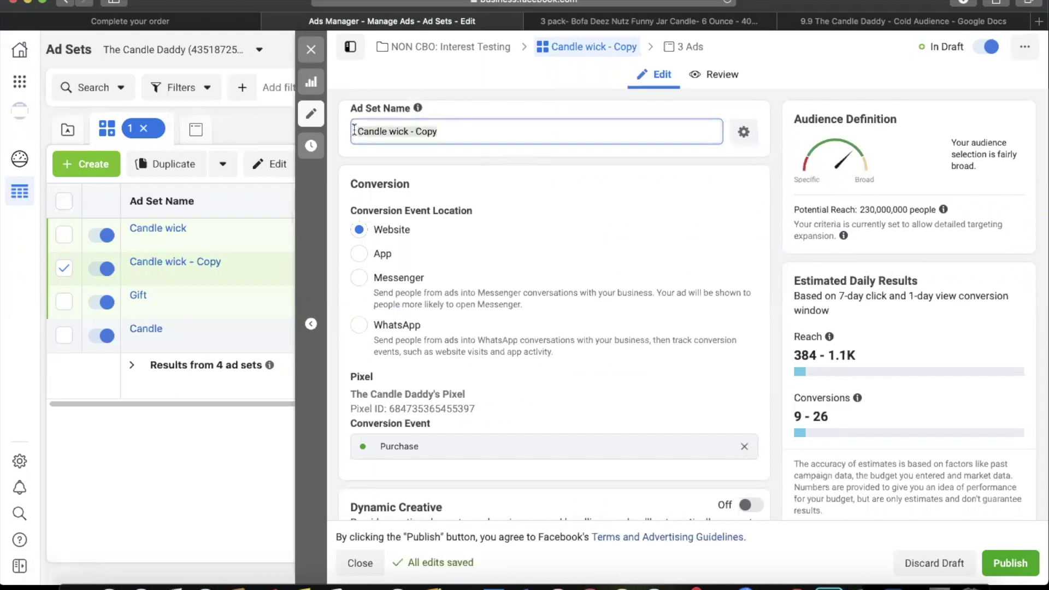
{"action": "key", "text": "ctrl+v"}
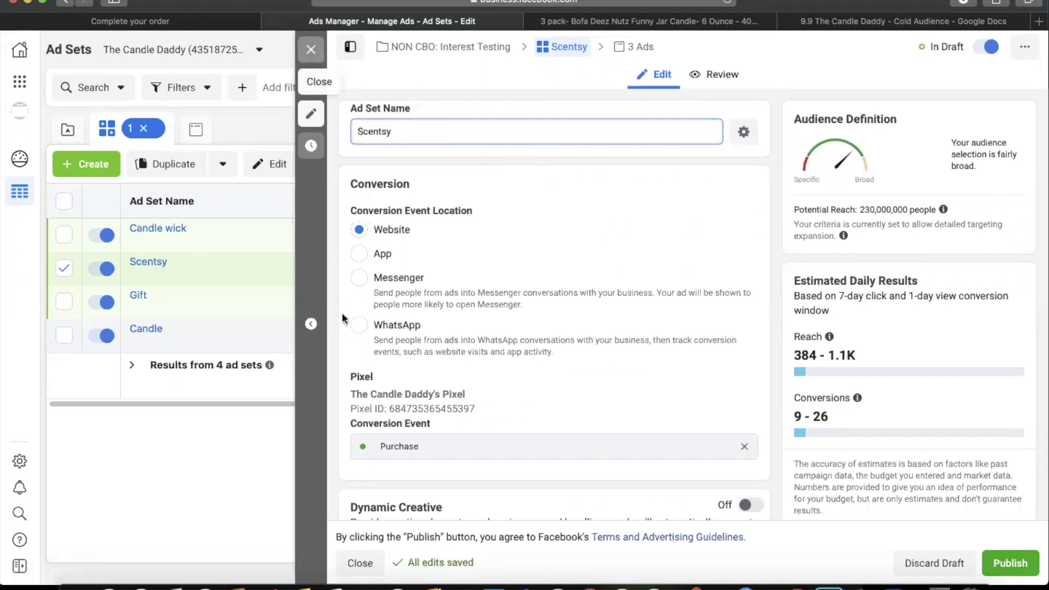
{"action": "left_click", "coordinate": [311, 324]}
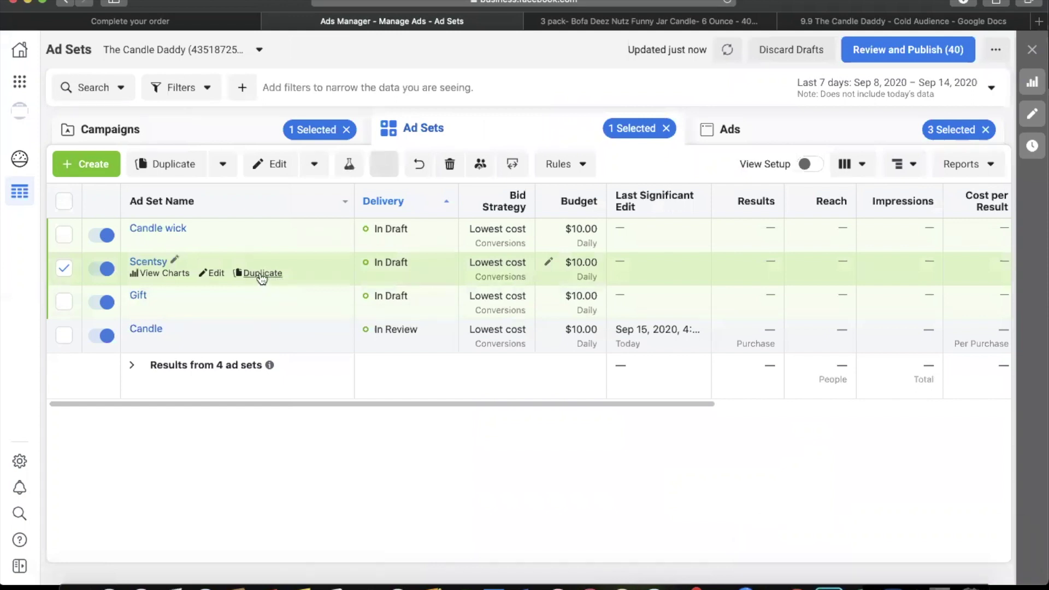
Duplicate the Scentsy ad set once within its original campaign and go to the copy's detailed targeting
{"action": "left_click", "coordinate": [263, 273]}
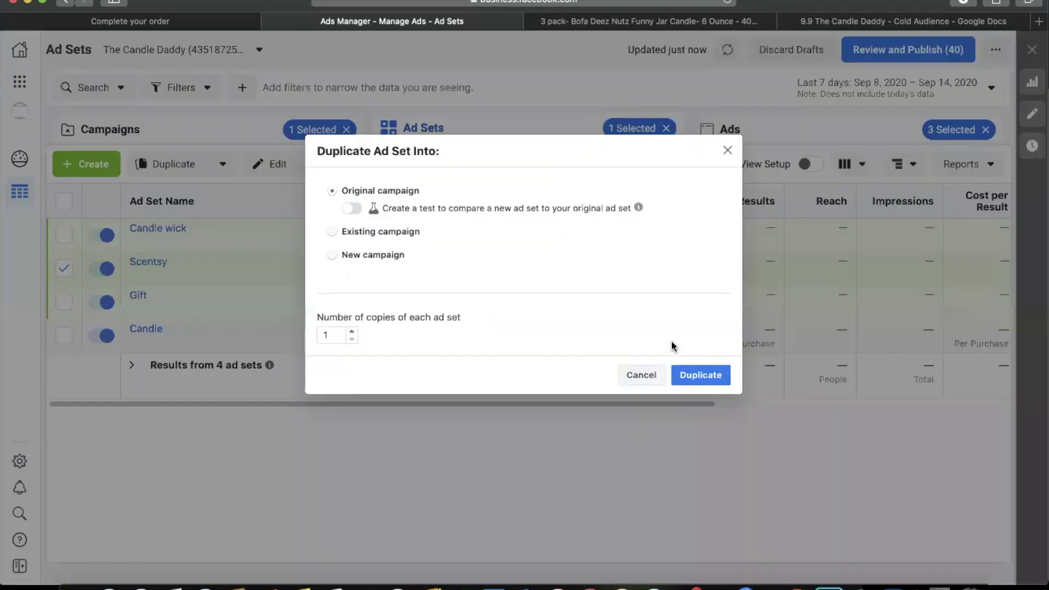
{"action": "left_click", "coordinate": [714, 375]}
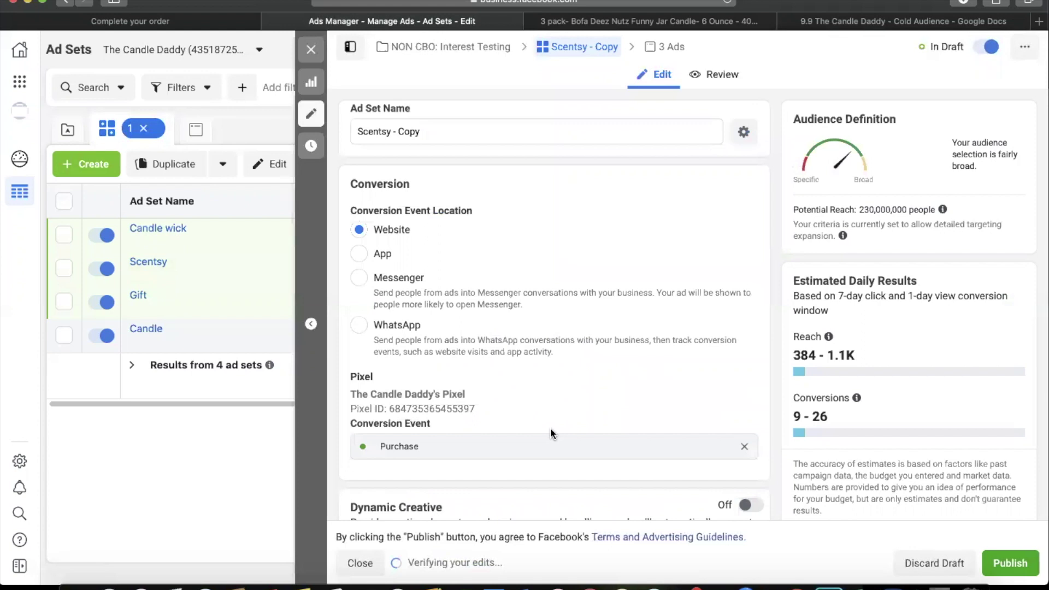
{"action": "scroll", "coordinate": [545, 416], "scroll_direction": "down", "scroll_amount": 5}
{"action": "scroll", "coordinate": [545, 415], "scroll_direction": "down", "scroll_amount": 5}
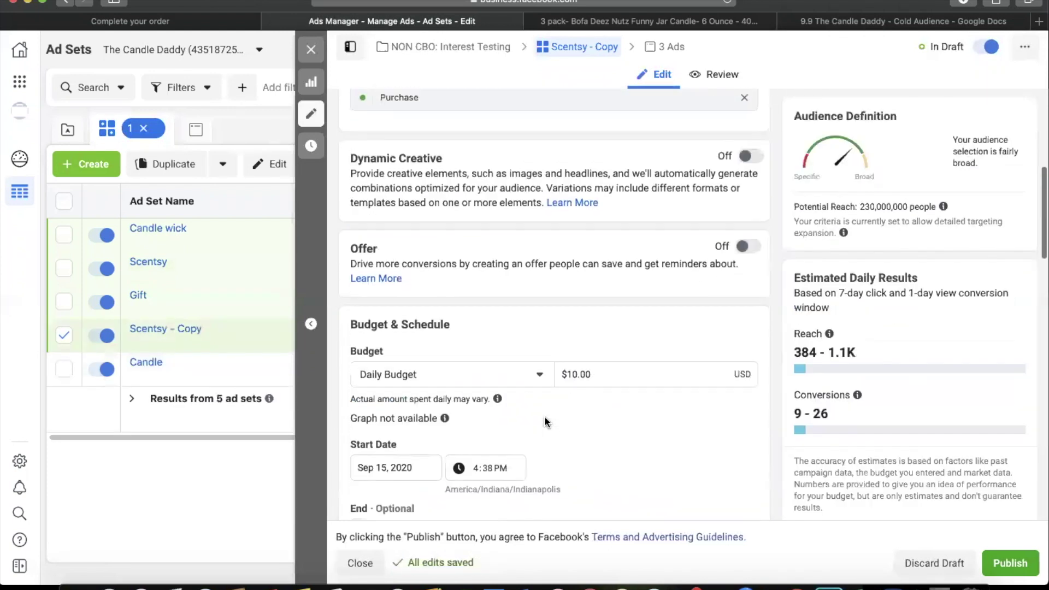
{"action": "scroll", "coordinate": [546, 426], "scroll_direction": "down", "scroll_amount": 6}
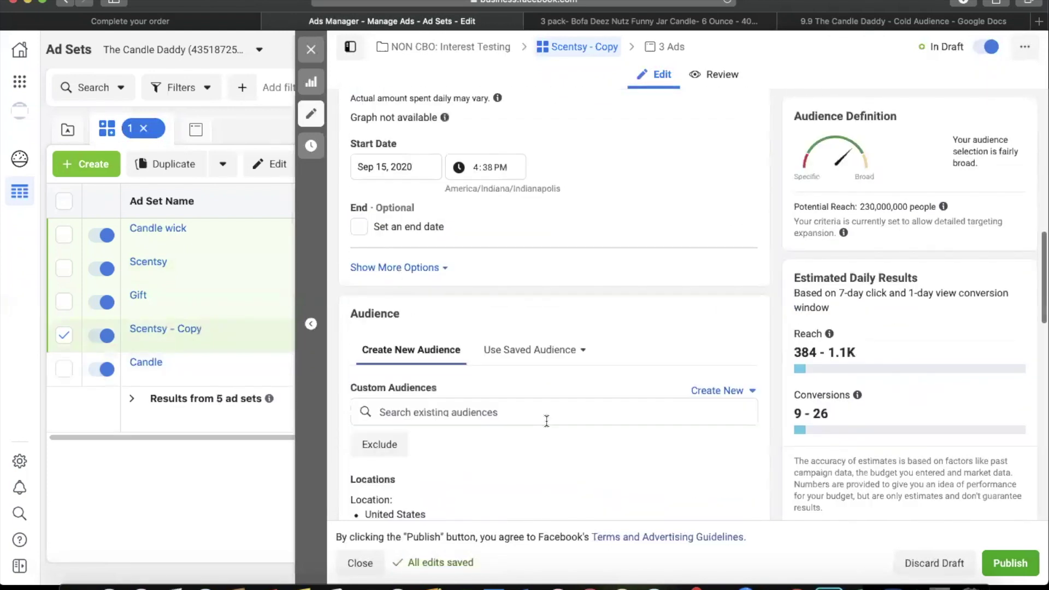
{"action": "scroll", "coordinate": [641, 484], "scroll_direction": "down", "scroll_amount": 2}
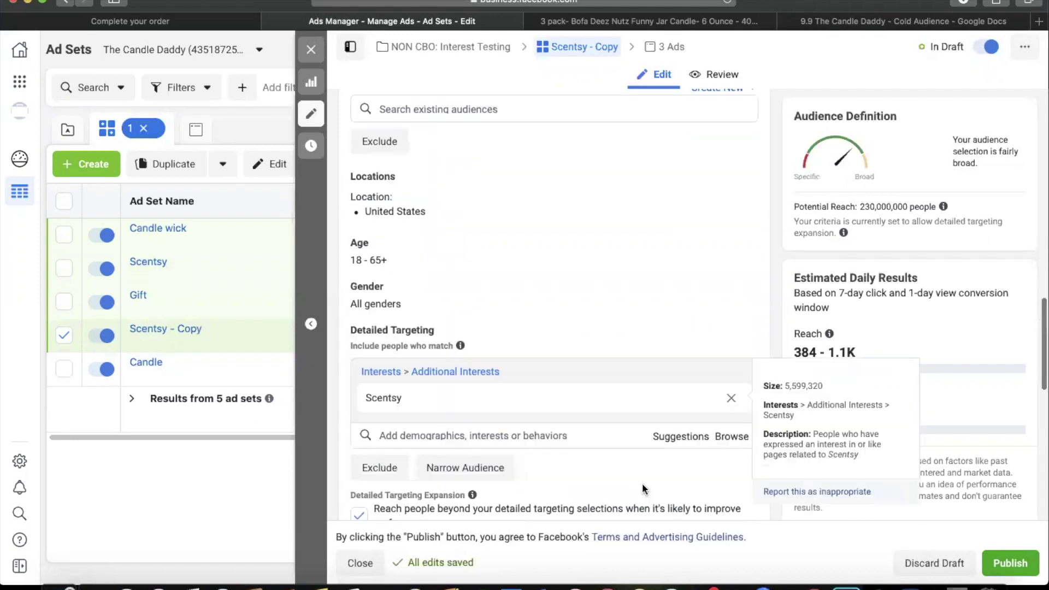
Look through the suggested interests for the Scentsy copy's detailed targeting
{"action": "left_click", "coordinate": [675, 445]}
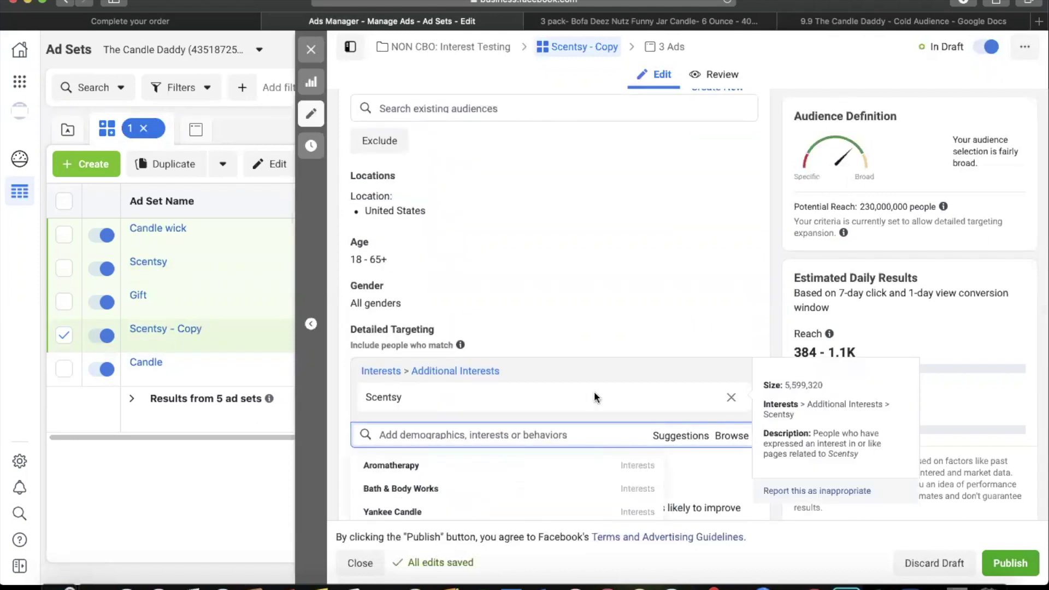
{"action": "scroll", "coordinate": [596, 391], "scroll_direction": "down", "scroll_amount": 4}
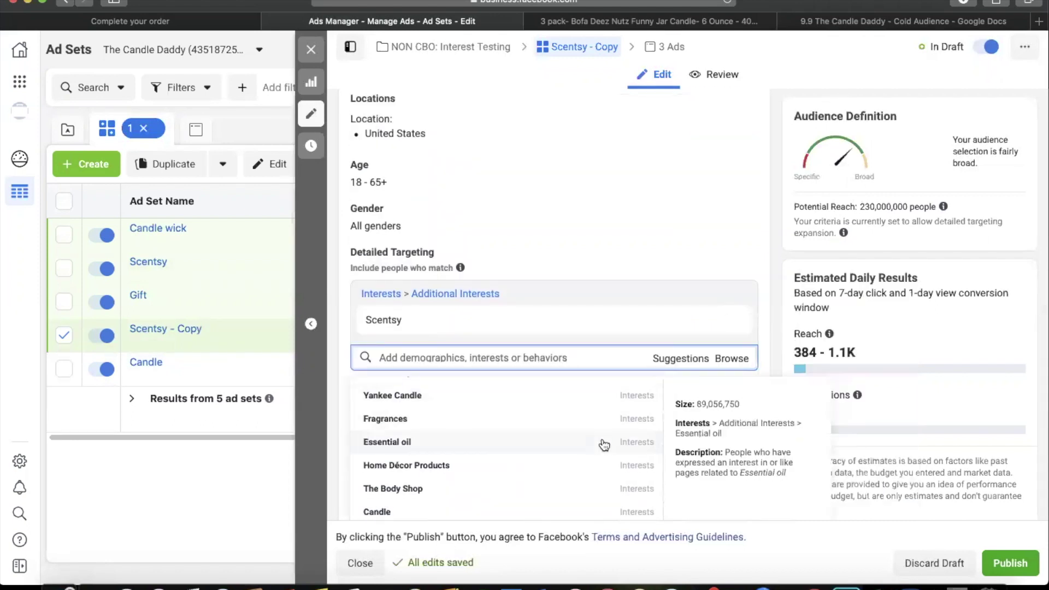
{"action": "scroll", "coordinate": [602, 435], "scroll_direction": "up", "scroll_amount": 2}
{"action": "scroll", "coordinate": [634, 339], "scroll_direction": "down", "scroll_amount": 5}
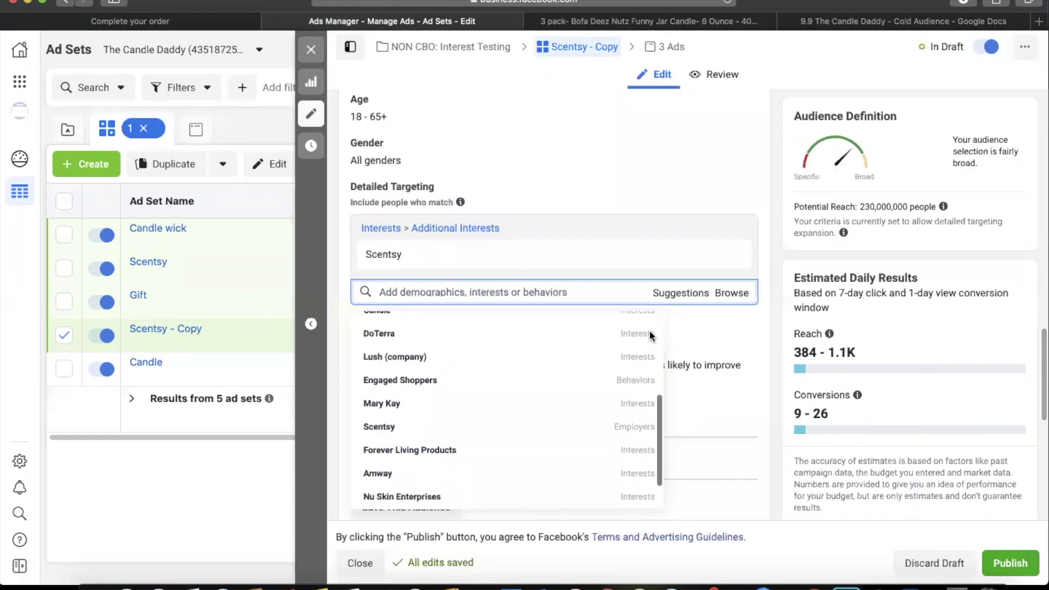
{"action": "scroll", "coordinate": [649, 330], "scroll_direction": "down", "scroll_amount": 5}
{"action": "scroll", "coordinate": [569, 256], "scroll_direction": "down", "scroll_amount": 2}
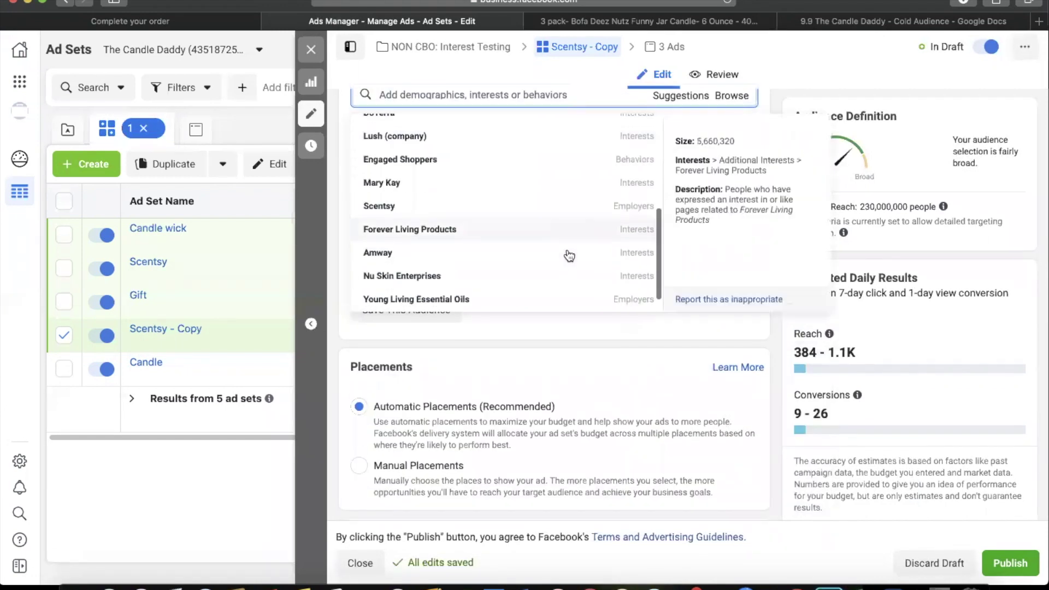
{"action": "scroll", "coordinate": [570, 256], "scroll_direction": "up", "scroll_amount": 6}
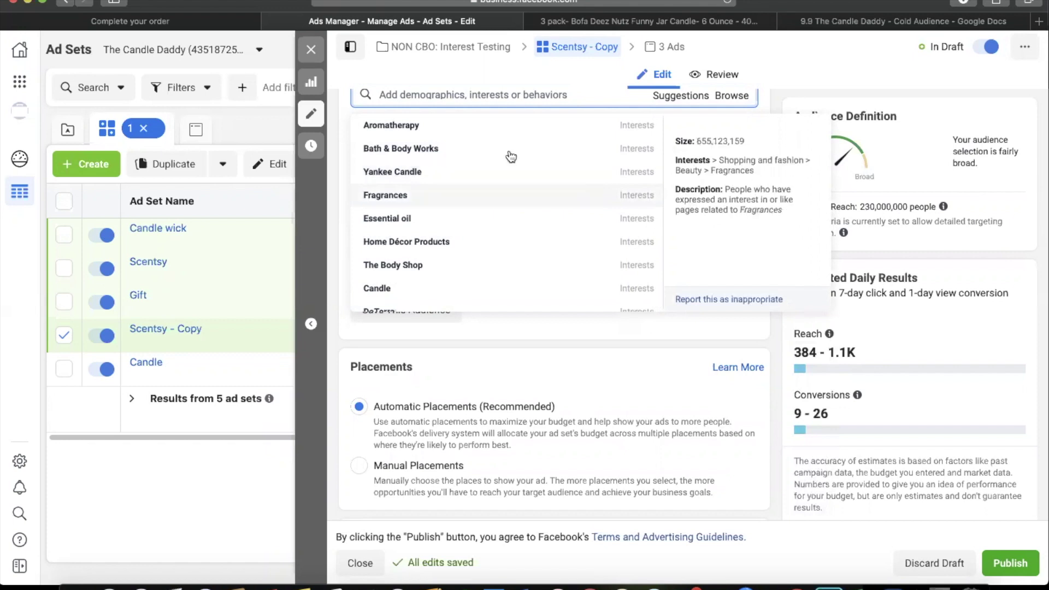
Search the detailed targeting options for "funny gift" and "gag gi", clearing each search term
{"action": "left_click", "coordinate": [478, 100]}
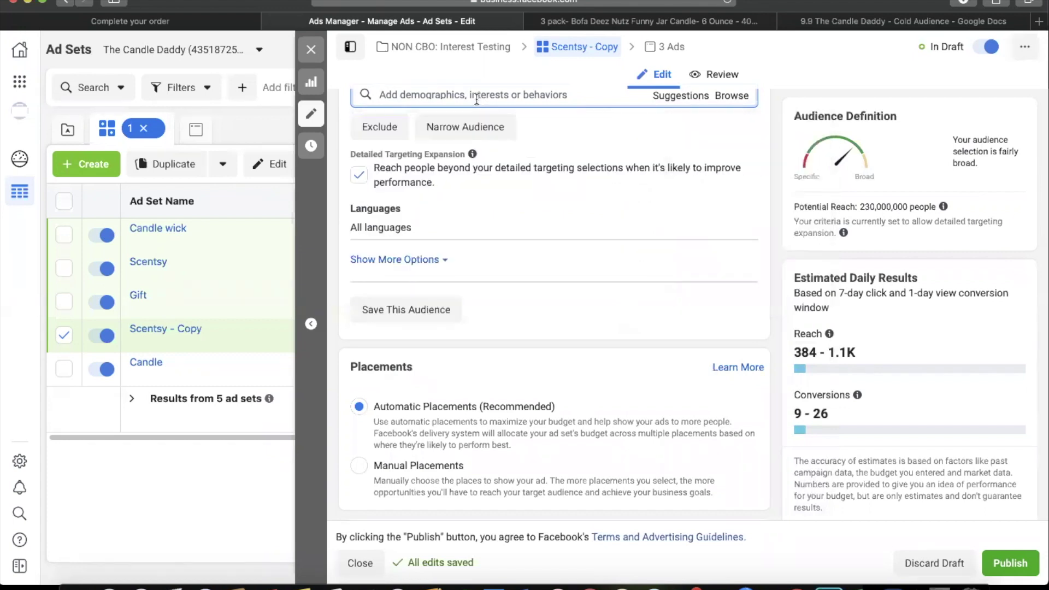
{"action": "type", "text": "funny gift"}
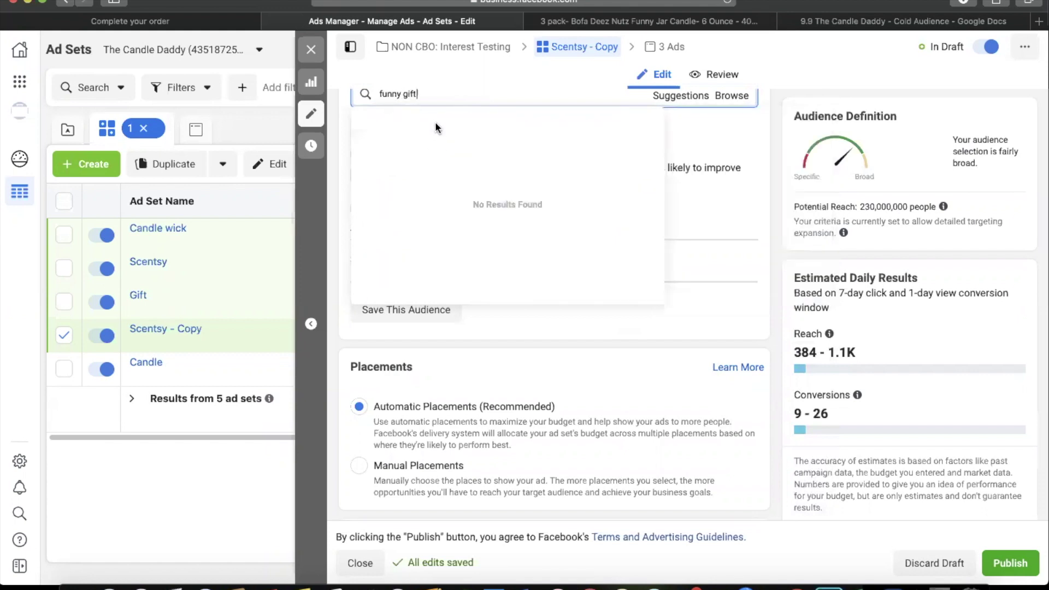
{"action": "key", "text": "BackSpace"}
{"action": "key", "text": "BackSpace"}
{"action": "key", "text": "BackSpace"}
{"action": "key", "text": "BackSpace"}
{"action": "key", "text": "BackSpace"}
{"action": "key", "text": "BackSpace"}
{"action": "key", "text": "BackSpace"}
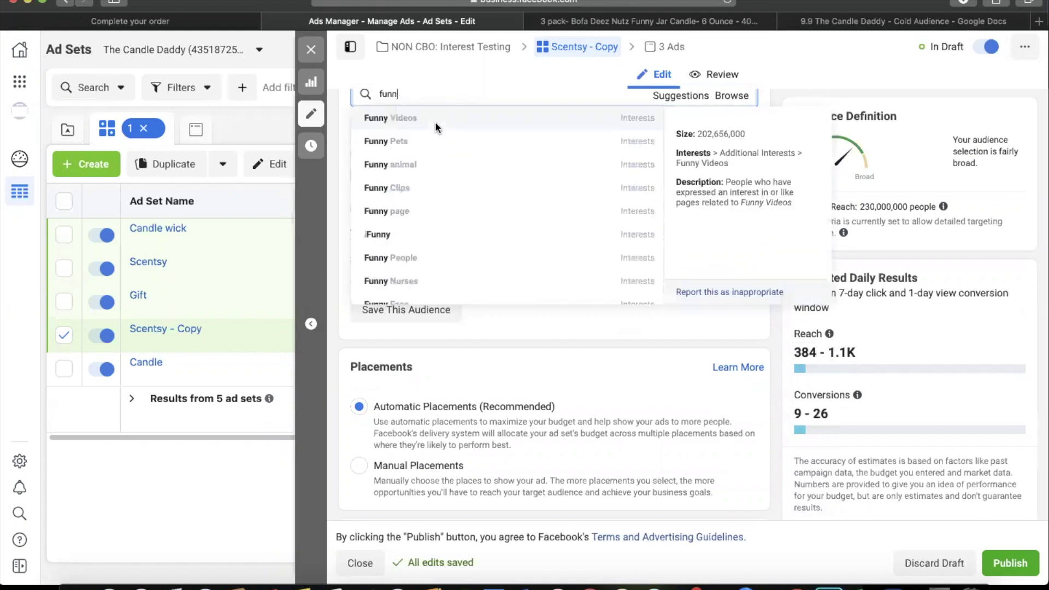
{"action": "type", "text": "gag gi"}
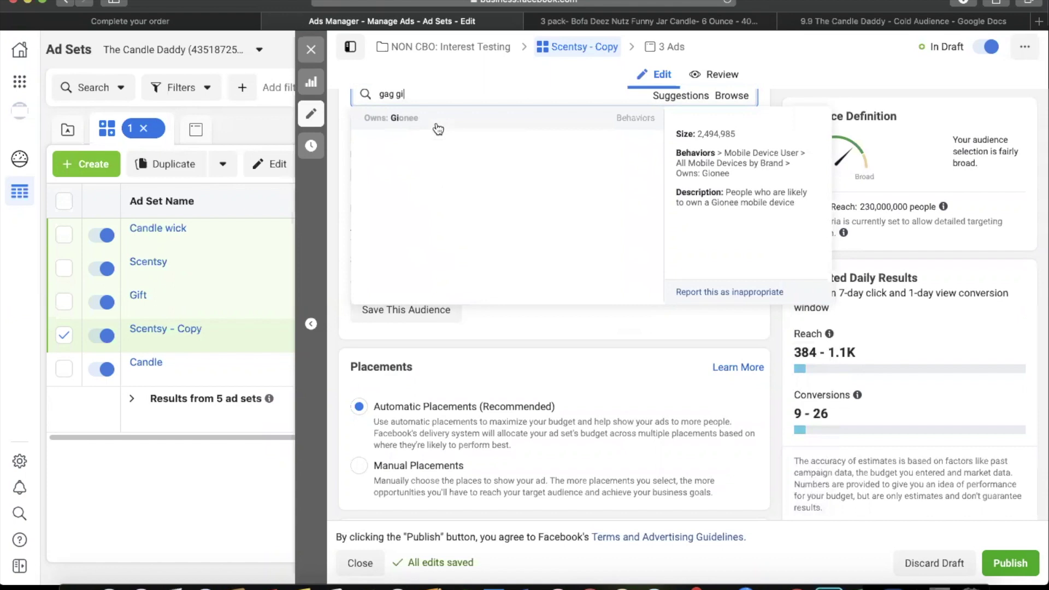
{"action": "key", "text": "BackSpace"}
Search for "humour", add the Humour interest to the Scentsy copy and remove the Scentsy interest
{"action": "type", "text": "humour"}
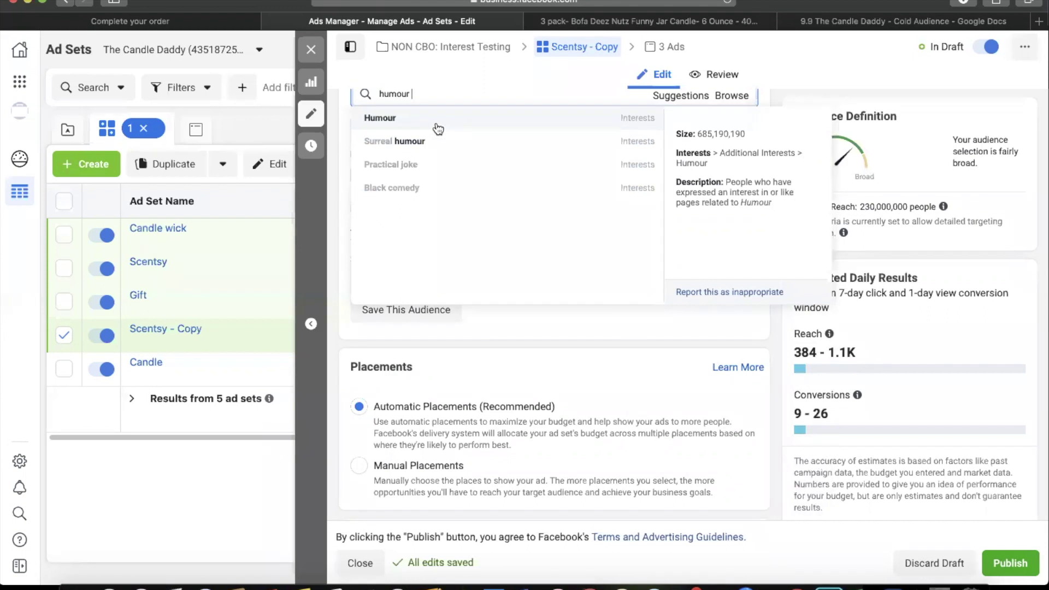
{"action": "left_click", "coordinate": [437, 120]}
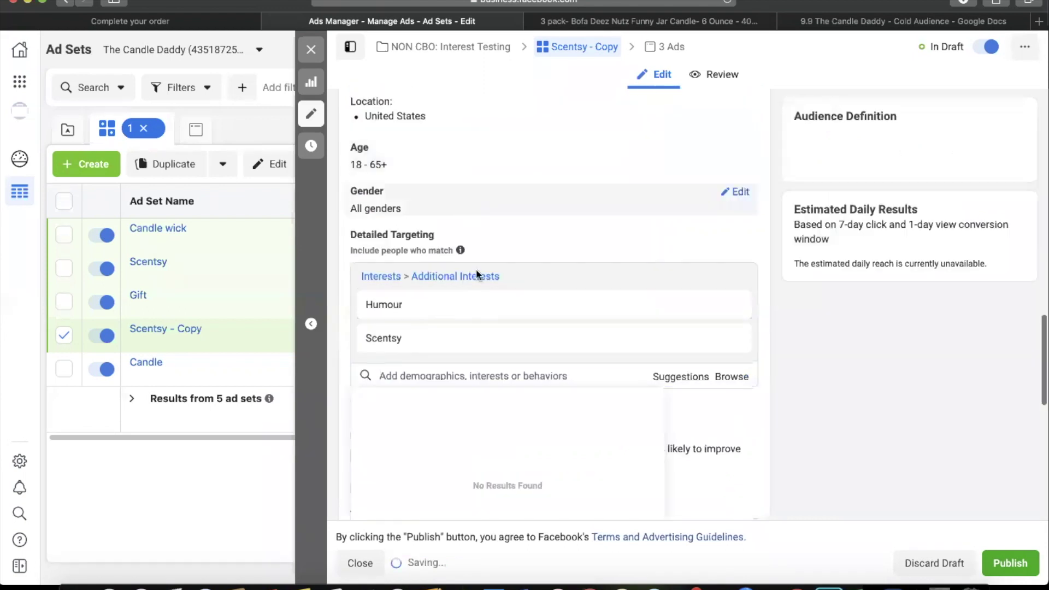
{"action": "left_click", "coordinate": [731, 421]}
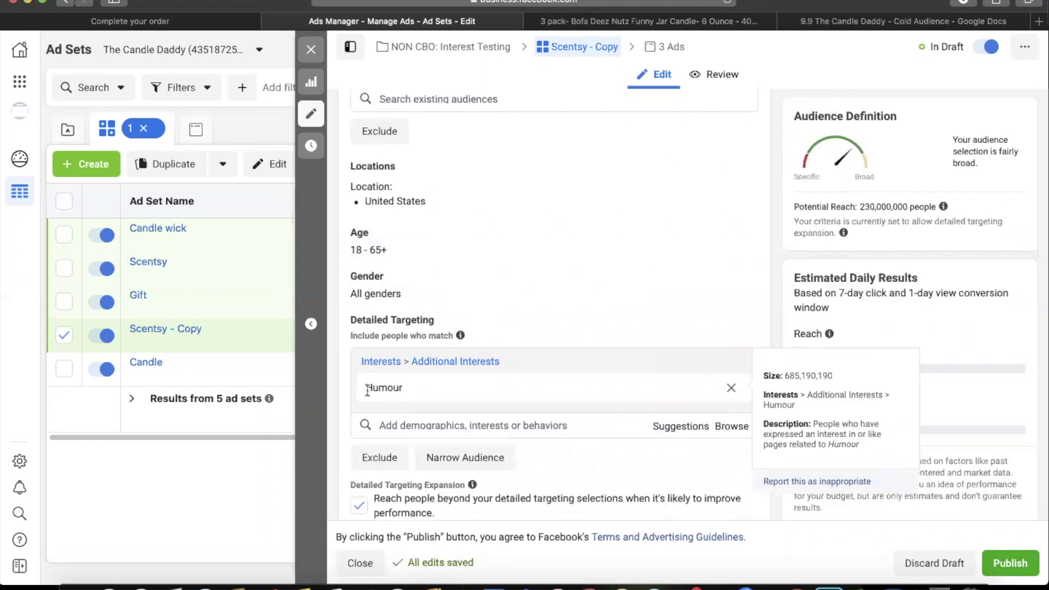
Copy the Humour interest's name and use it to rename the Scentsy copy "Humour"
{"action": "double_click", "coordinate": [374, 389]}
{"action": "left_click_drag", "start_coordinate": [371, 388], "coordinate": [400, 388]}
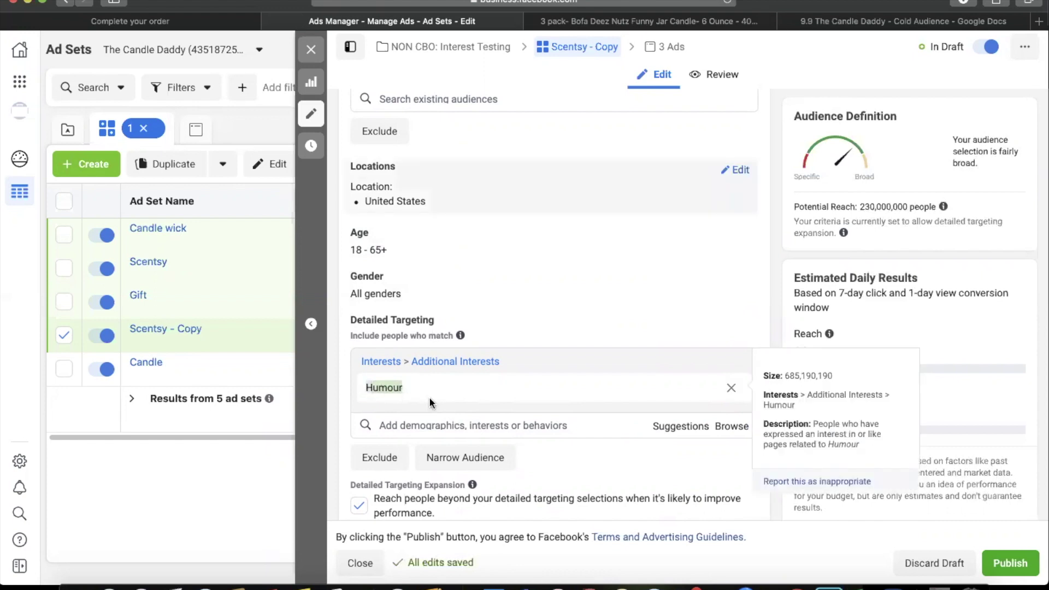
{"action": "scroll", "coordinate": [430, 169], "scroll_direction": "up", "scroll_amount": 10}
{"action": "left_click", "coordinate": [359, 129]}
{"action": "key", "text": "super+a"}
{"action": "key", "text": "super+v"}
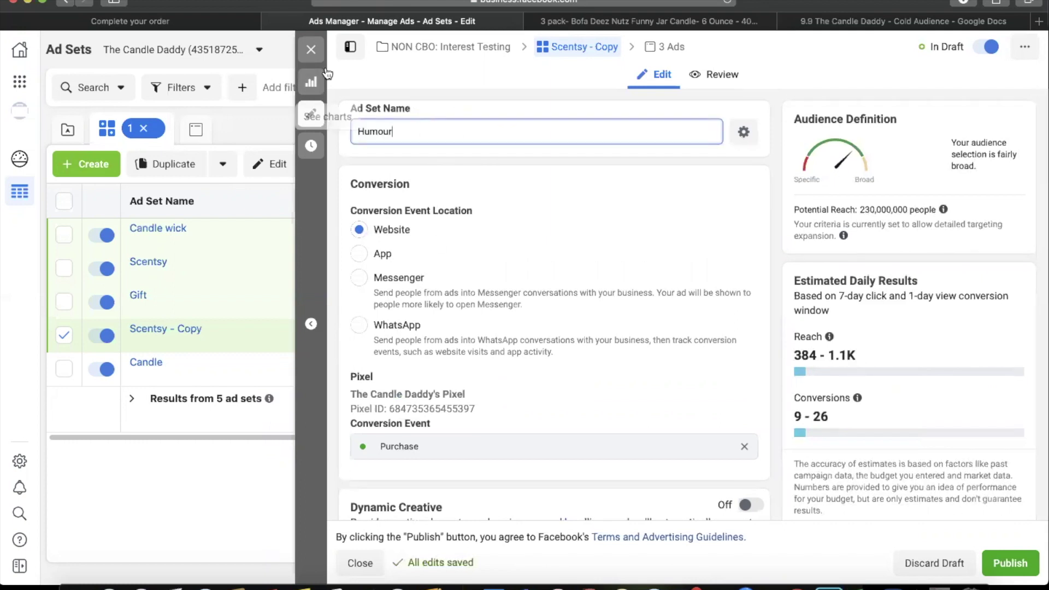
Close the ad set editor and duplicate the Humour ad set once within its original campaign
{"action": "left_click", "coordinate": [311, 49]}
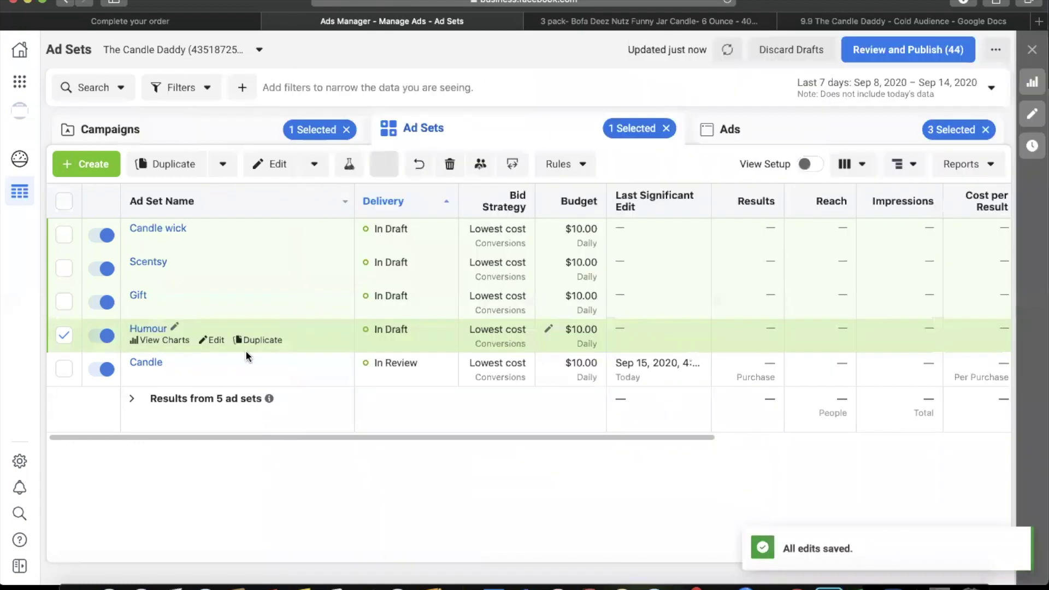
{"action": "left_click", "coordinate": [256, 340]}
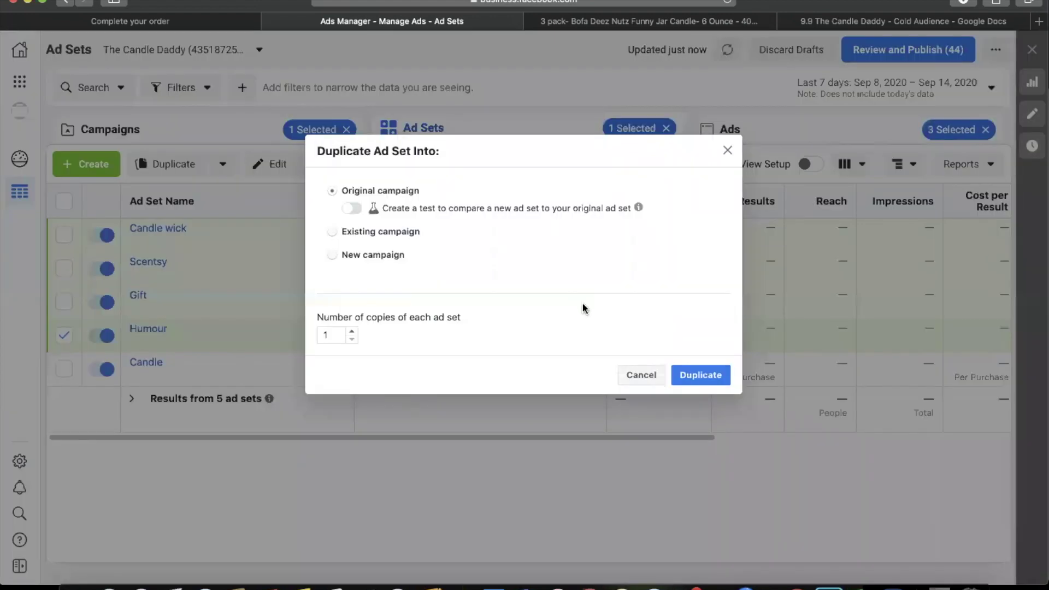
{"action": "left_click", "coordinate": [690, 373]}
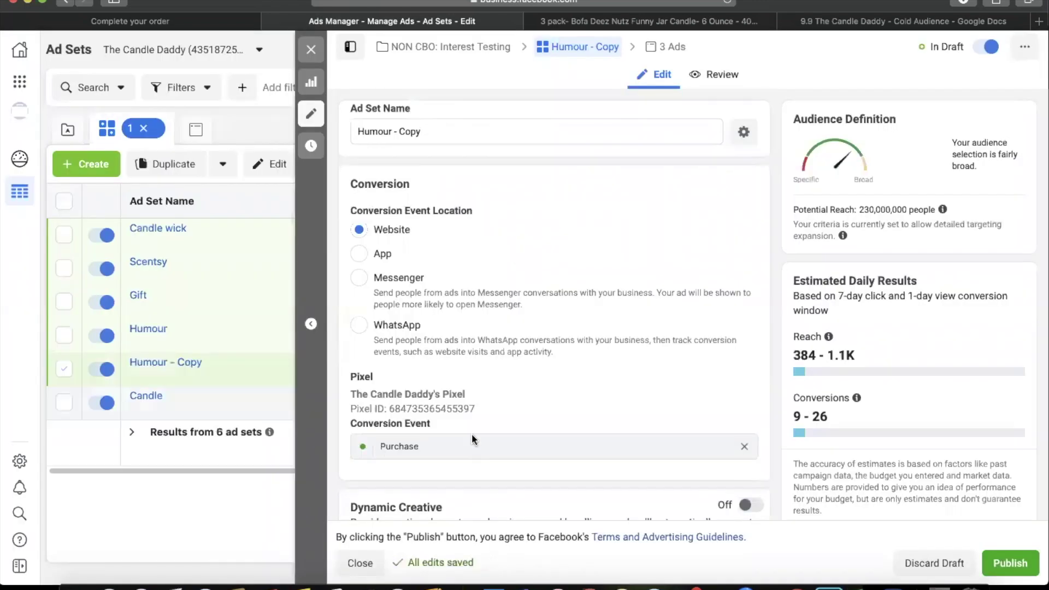
Look through the suggested interests for the Humour copy's detailed targeting
{"action": "scroll", "coordinate": [473, 430], "scroll_direction": "down", "scroll_amount": 10}
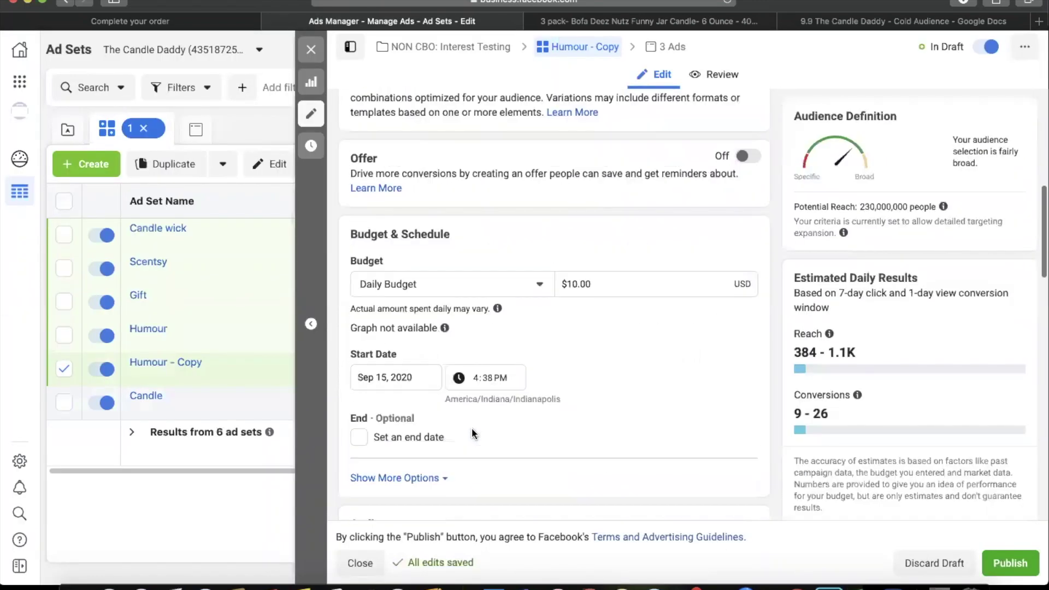
{"action": "scroll", "coordinate": [473, 430], "scroll_direction": "down", "scroll_amount": 7}
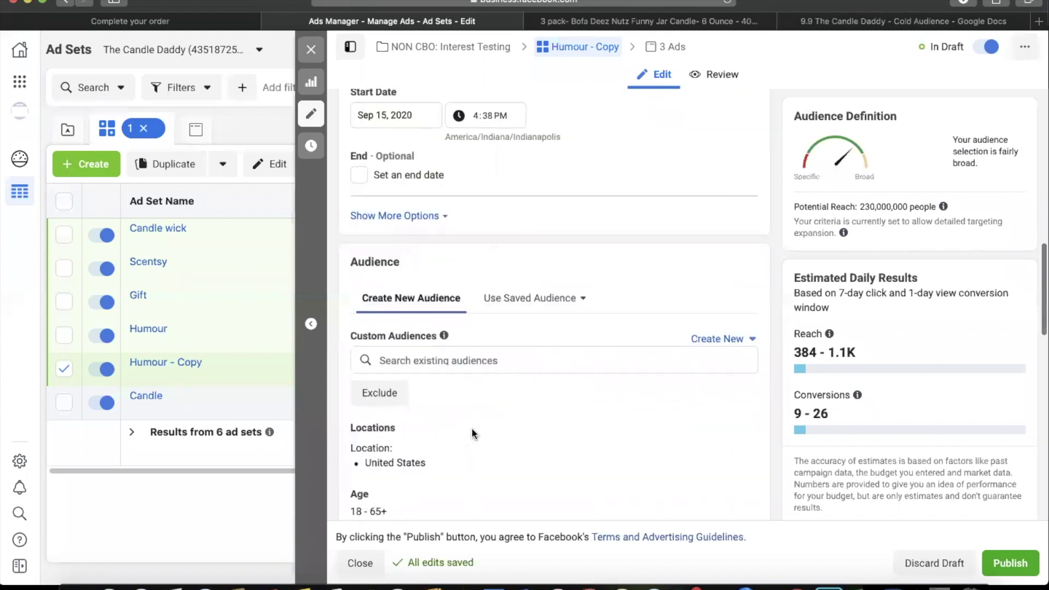
{"action": "scroll", "coordinate": [534, 484], "scroll_direction": "down", "scroll_amount": 8}
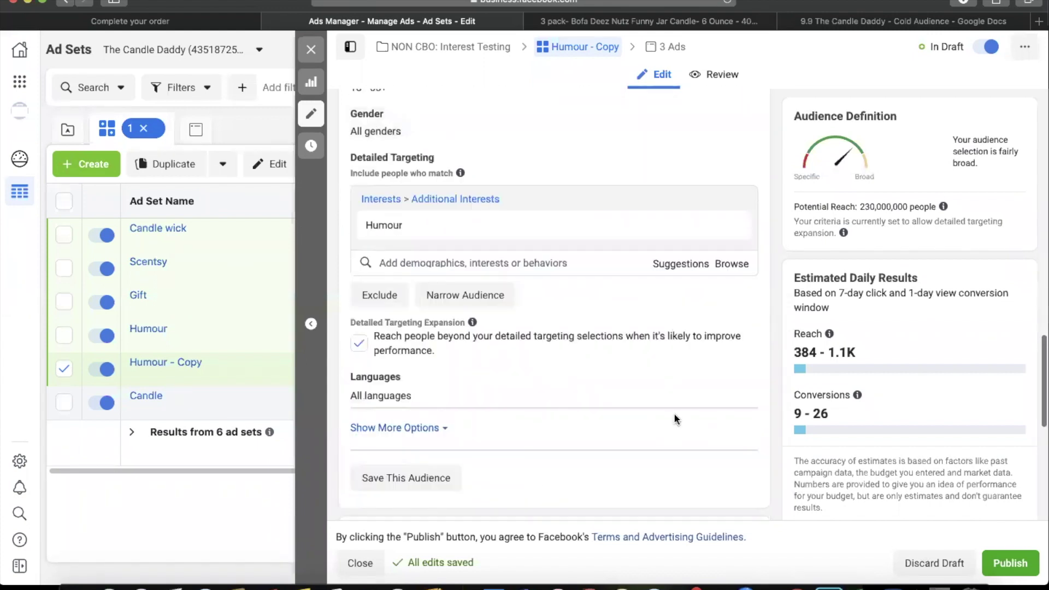
{"action": "left_click", "coordinate": [664, 267]}
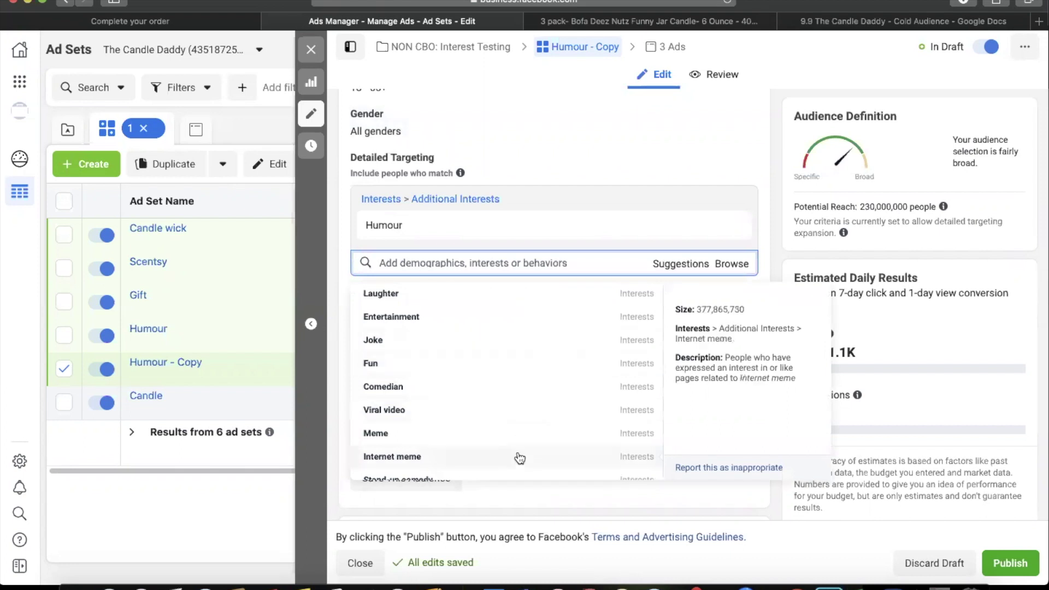
{"action": "scroll", "coordinate": [531, 394], "scroll_direction": "down", "scroll_amount": 2}
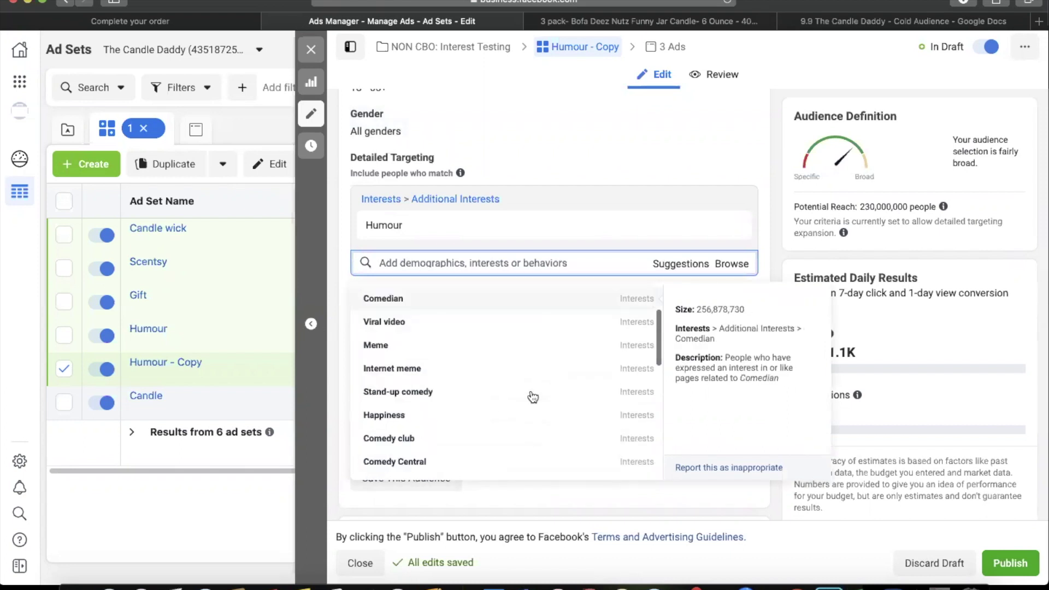
{"action": "scroll", "coordinate": [533, 396], "scroll_direction": "down", "scroll_amount": 2}
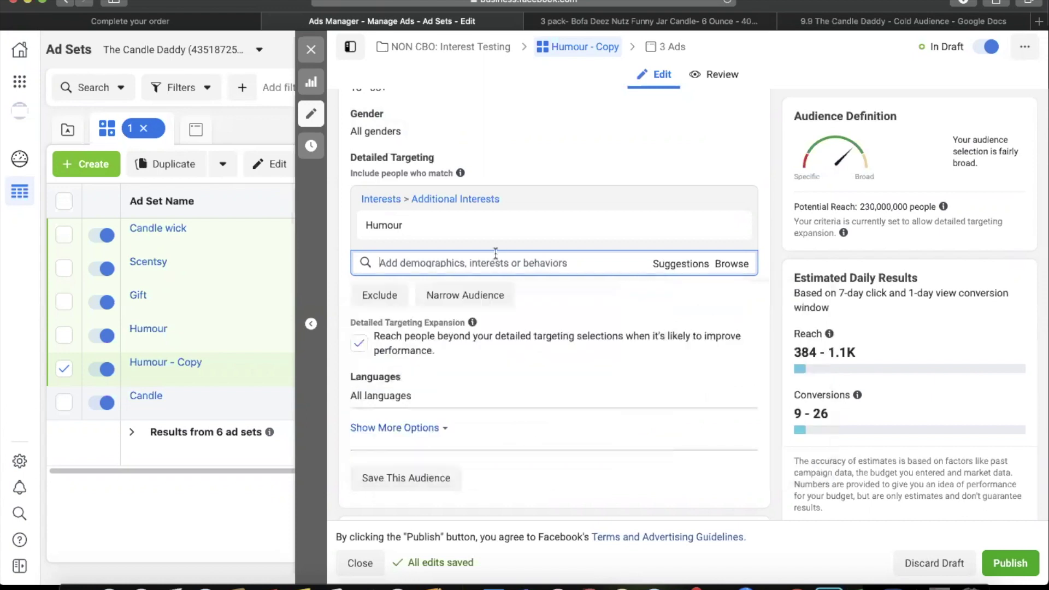
Search for "gift", add the Spencer Gifts interest to the Humour copy and remove the Humour interest
{"action": "type", "text": "gift"}
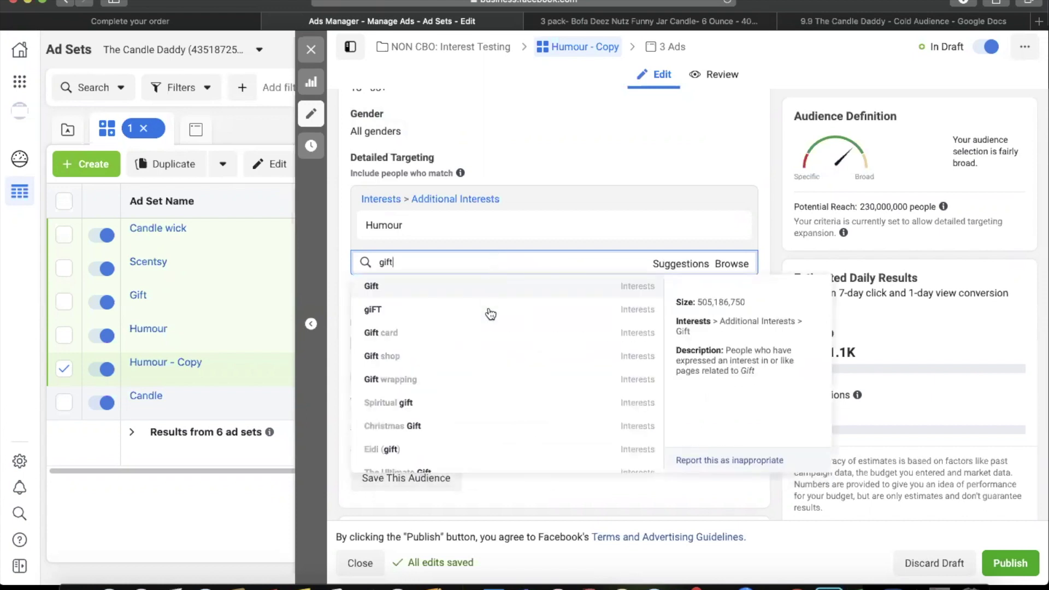
{"action": "scroll", "coordinate": [495, 385], "scroll_direction": "down", "scroll_amount": 2}
{"action": "scroll", "coordinate": [496, 388], "scroll_direction": "down", "scroll_amount": 4}
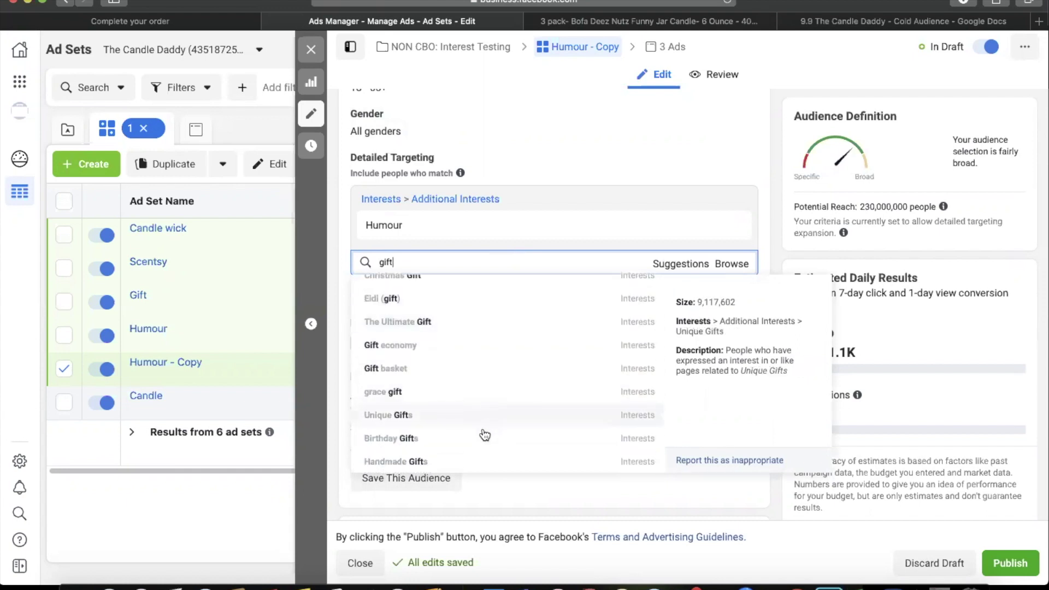
{"action": "scroll", "coordinate": [489, 426], "scroll_direction": "down", "scroll_amount": 3}
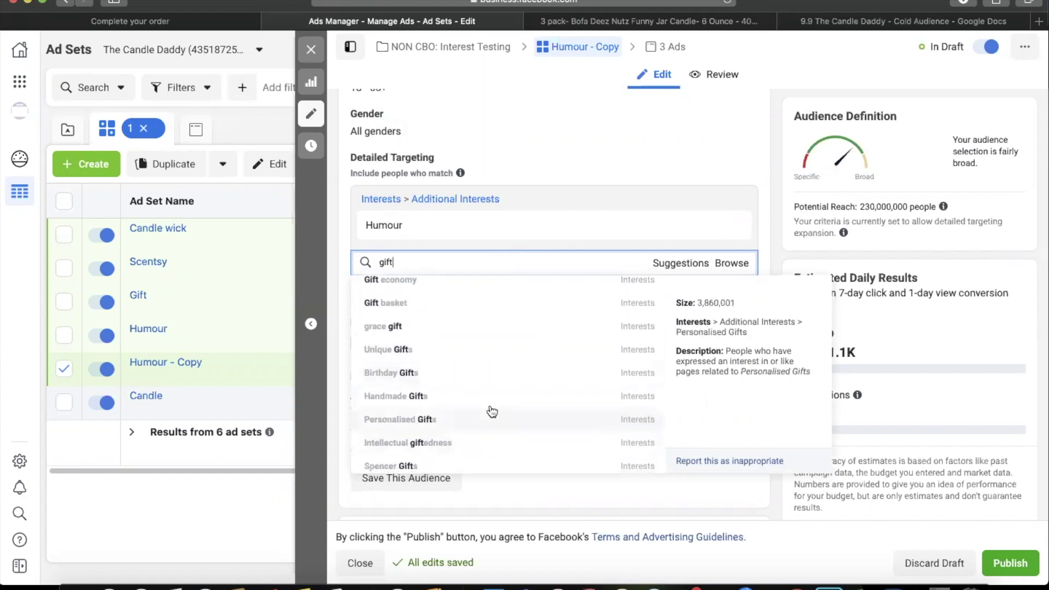
{"action": "scroll", "coordinate": [488, 429], "scroll_direction": "down", "scroll_amount": 5}
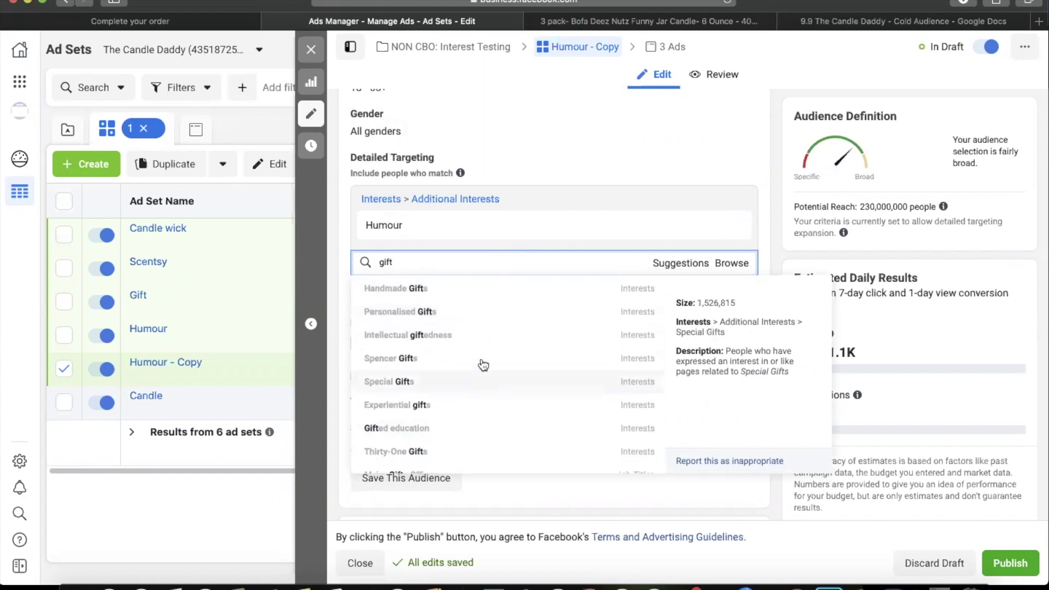
{"action": "left_click", "coordinate": [482, 360]}
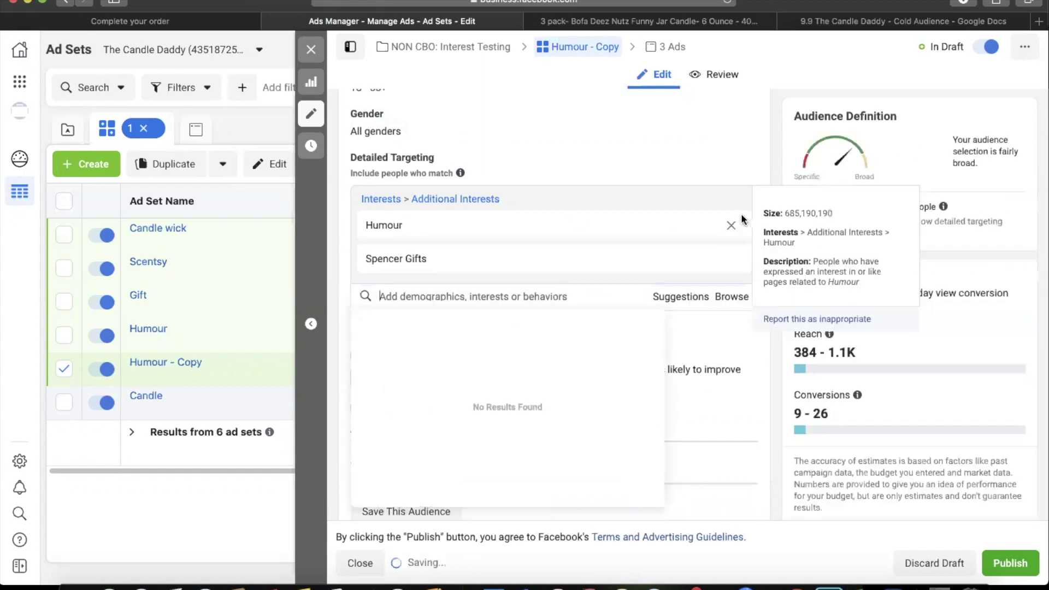
{"action": "left_click", "coordinate": [731, 226]}
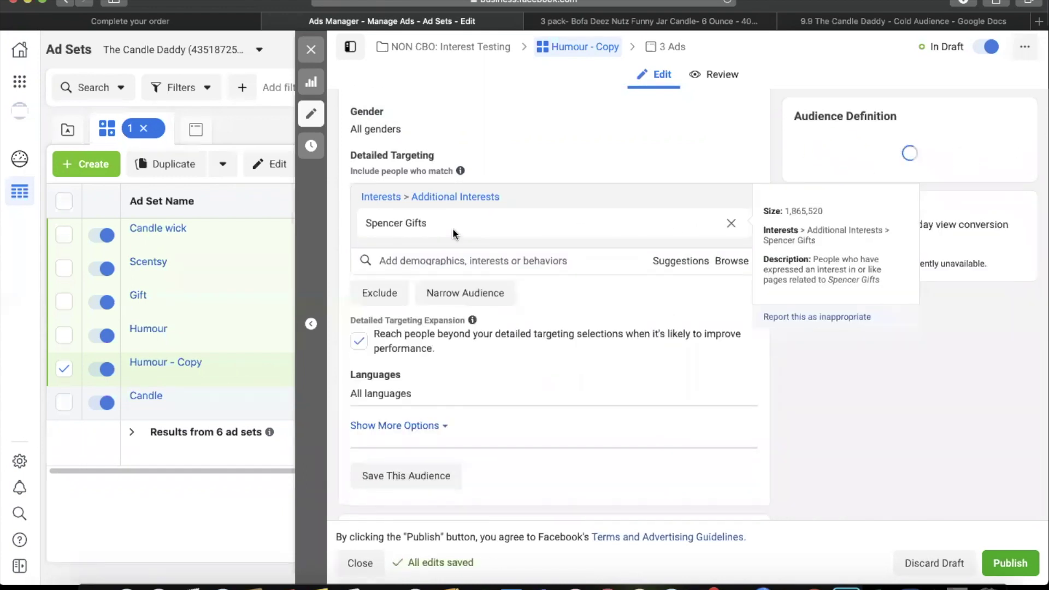
Rename the Humour copy "Spencer Gifts" using the interest's name and duplicate it once within the original campaign
{"action": "left_click_drag", "start_coordinate": [453, 228], "coordinate": [364, 230]}
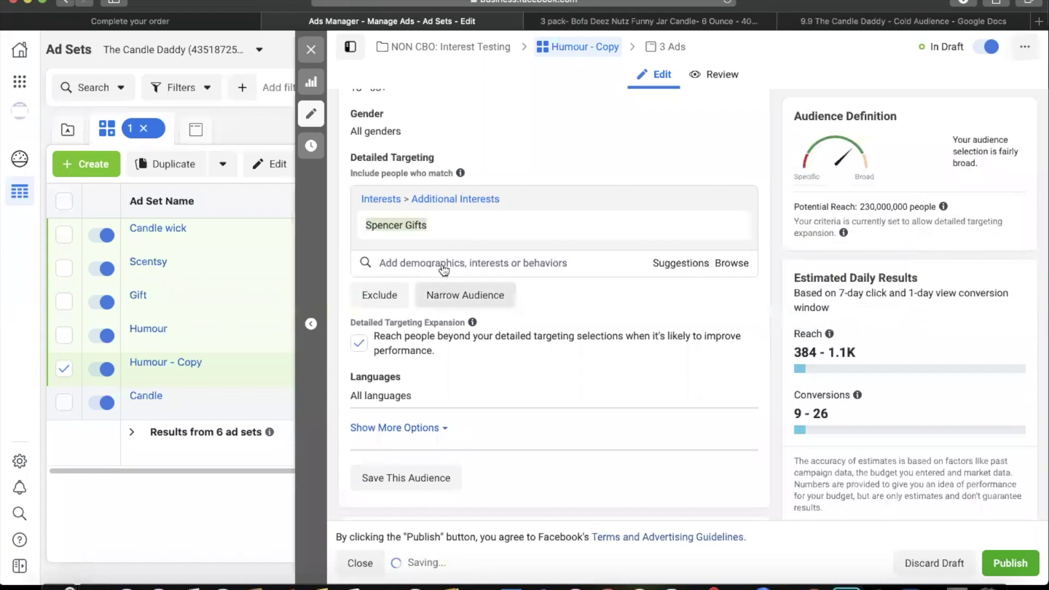
{"action": "left_click_drag", "start_coordinate": [428, 133], "coordinate": [349, 130]}
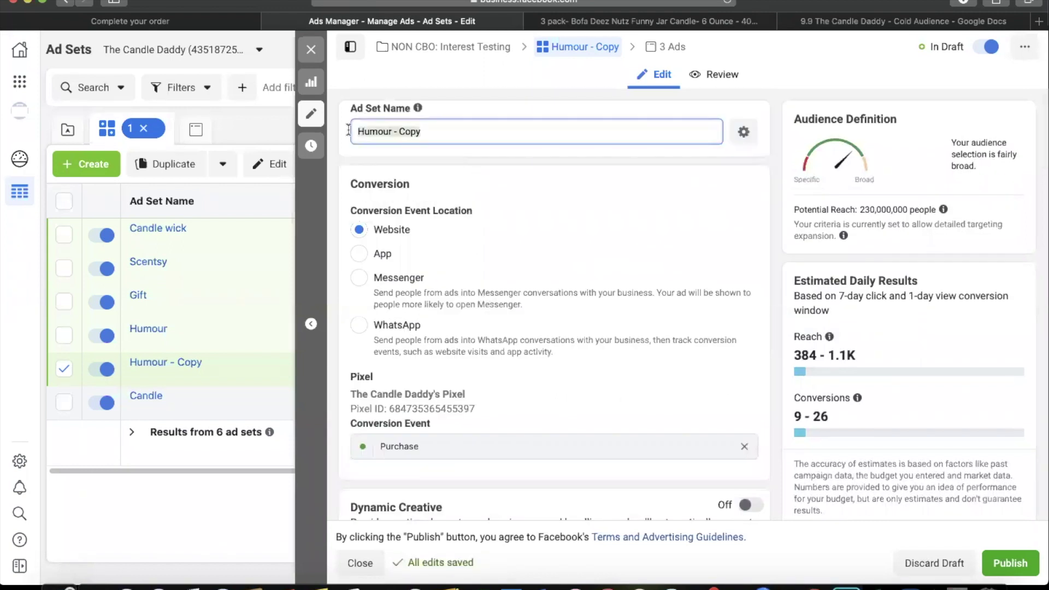
{"action": "left_click", "coordinate": [311, 49]}
{"action": "left_click", "coordinate": [248, 376]}
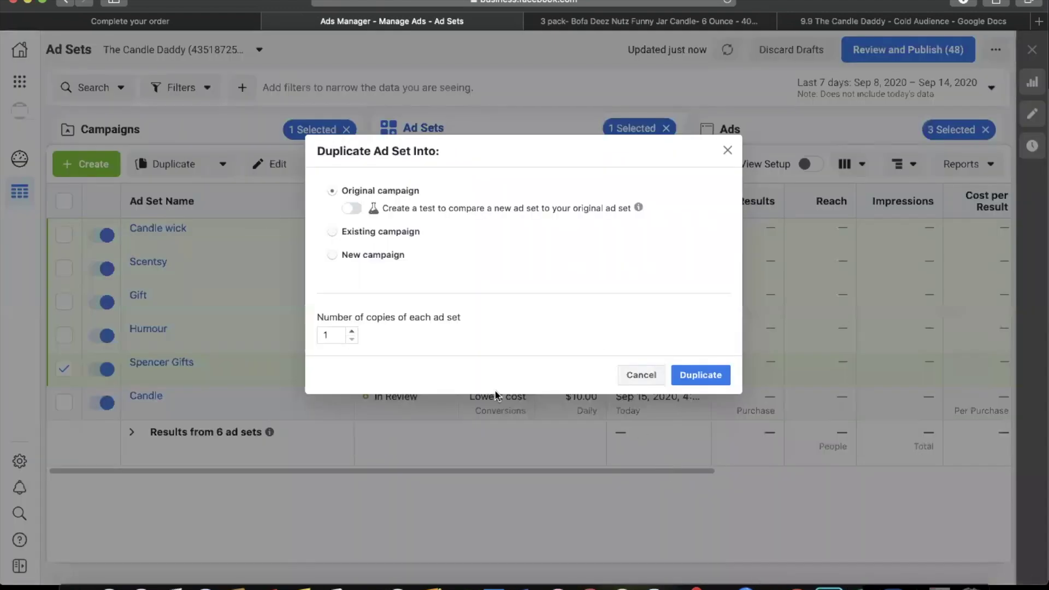
{"action": "left_click", "coordinate": [683, 375]}
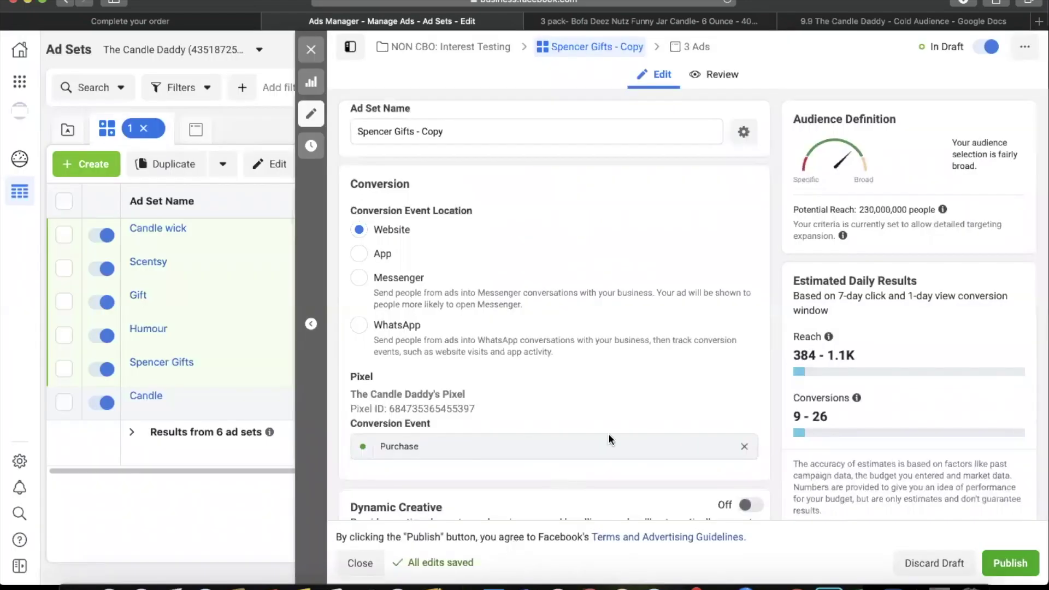
Add the suggested Hot Topic interest to the Spencer Gifts copy's detailed targeting and remove the Spencer Gifts interest
{"action": "scroll", "coordinate": [608, 434], "scroll_direction": "down", "scroll_amount": 15}
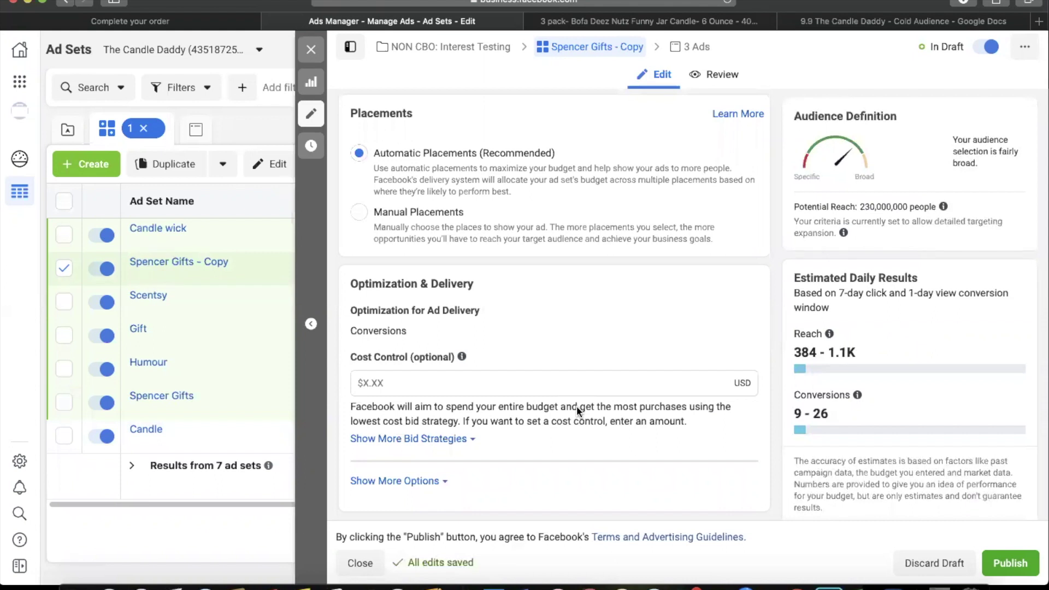
{"action": "scroll", "coordinate": [607, 461], "scroll_direction": "up", "scroll_amount": 1}
{"action": "scroll", "coordinate": [616, 374], "scroll_direction": "down", "scroll_amount": 1}
{"action": "scroll", "coordinate": [897, 322], "scroll_direction": "down", "scroll_amount": 1}
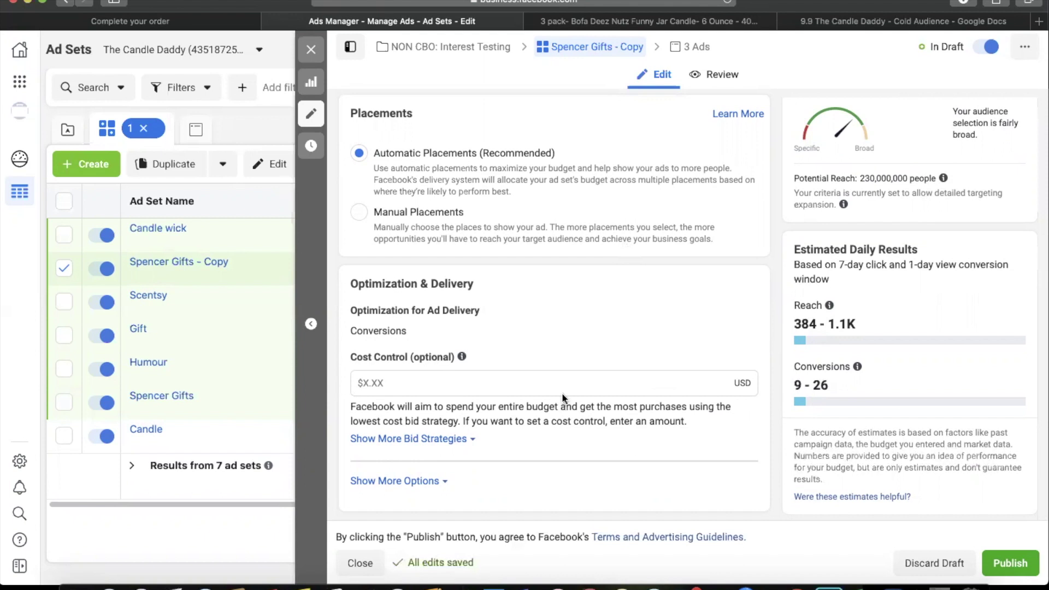
{"action": "scroll", "coordinate": [557, 213], "scroll_direction": "up", "scroll_amount": 5}
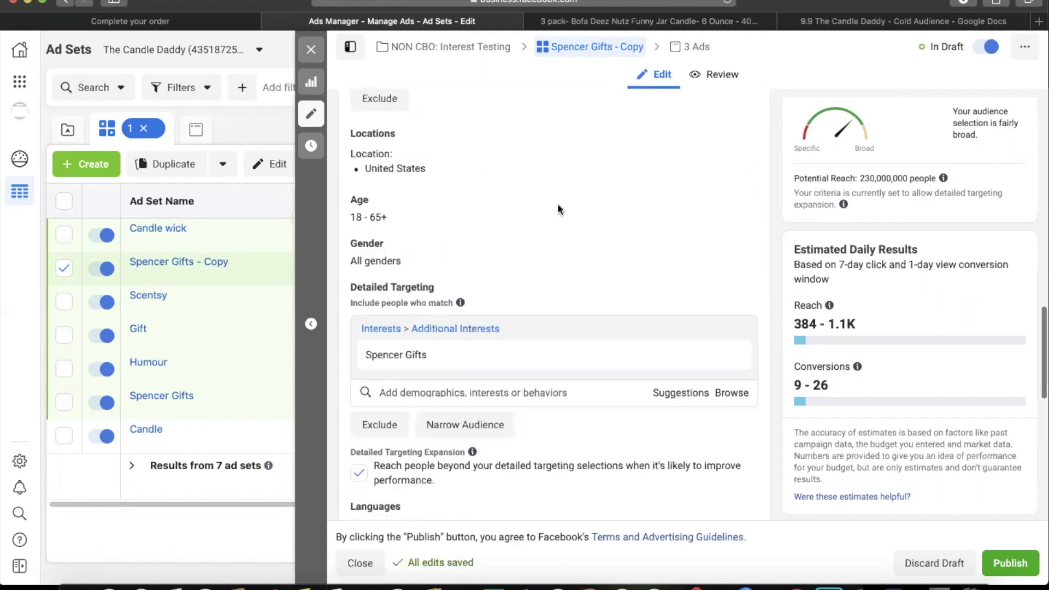
{"action": "scroll", "coordinate": [559, 208], "scroll_direction": "up", "scroll_amount": 2}
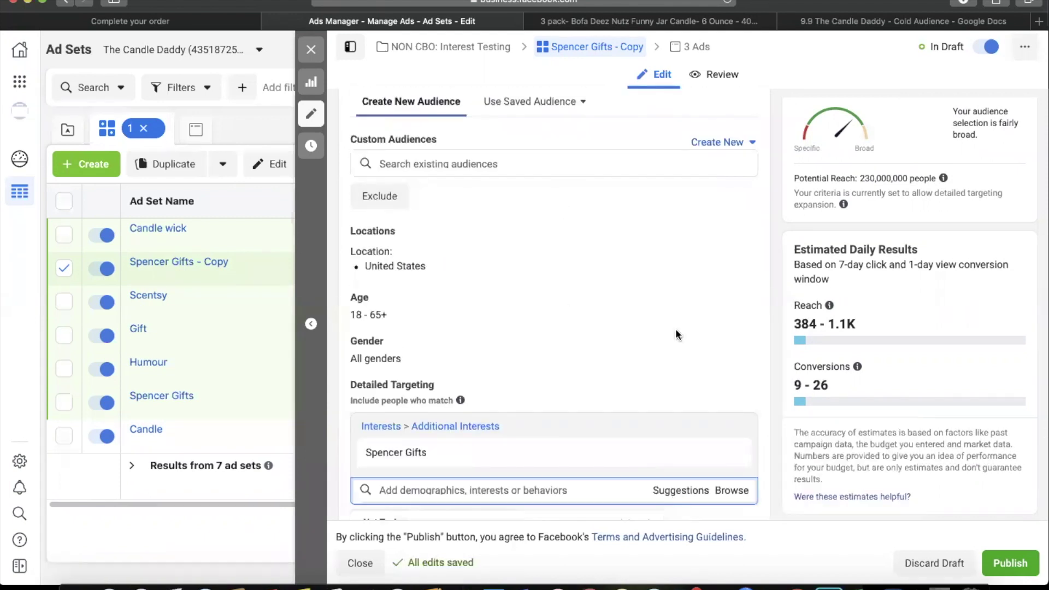
{"action": "scroll", "coordinate": [638, 349], "scroll_direction": "down", "scroll_amount": 3}
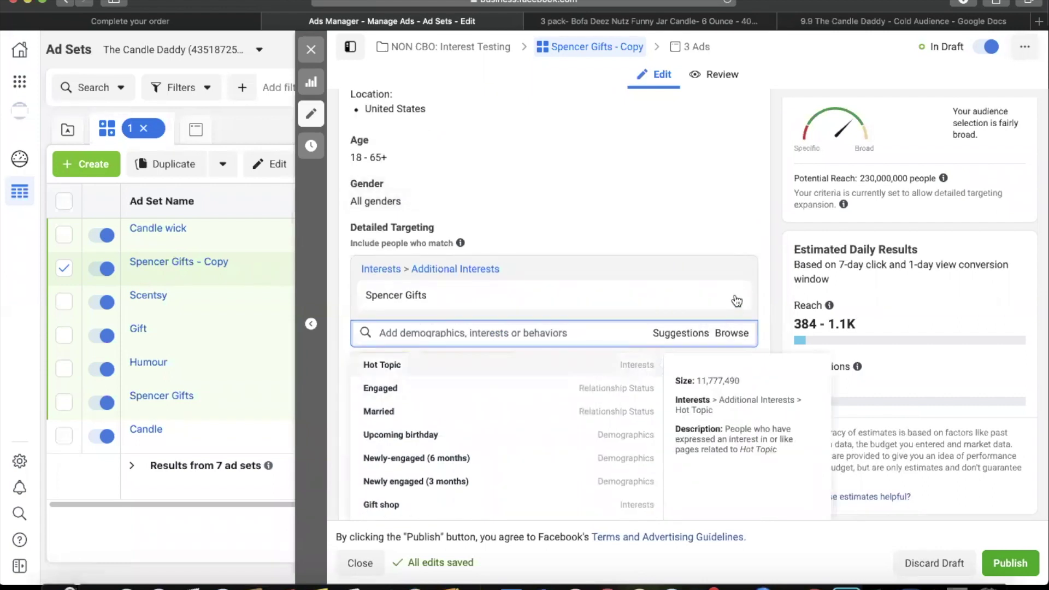
{"action": "key", "text": "Return"}
{"action": "left_click", "coordinate": [732, 330]}
Copy the interest's name to rename the Spencer Gifts copy "Hot Topic" and duplicate that ad set once within the original campaign
{"action": "triple_click", "coordinate": [375, 298]}
{"action": "key", "text": "super+c"}
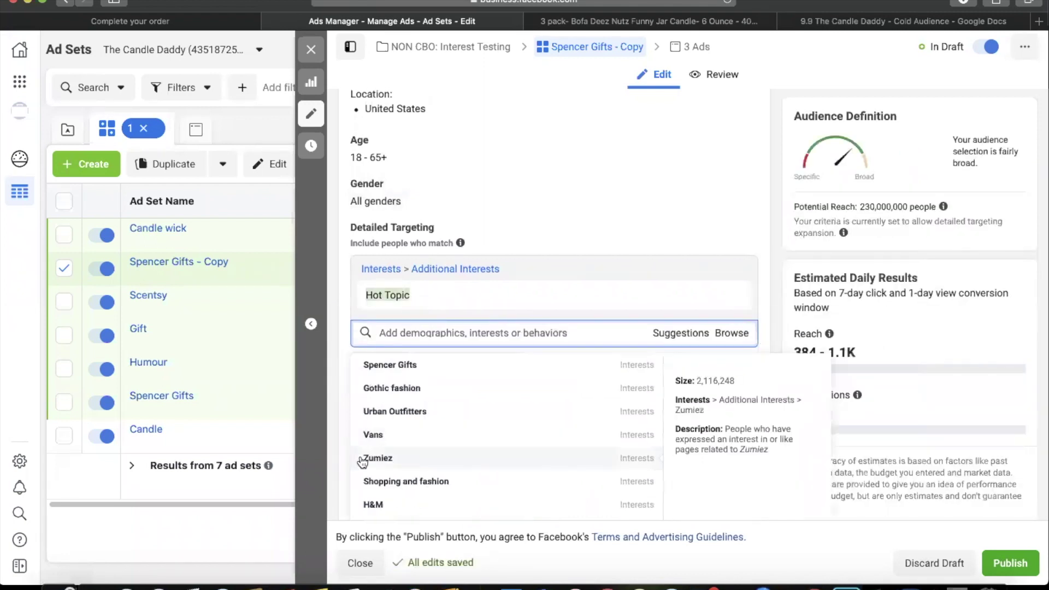
{"action": "scroll", "coordinate": [428, 158], "scroll_direction": "up", "scroll_amount": 10}
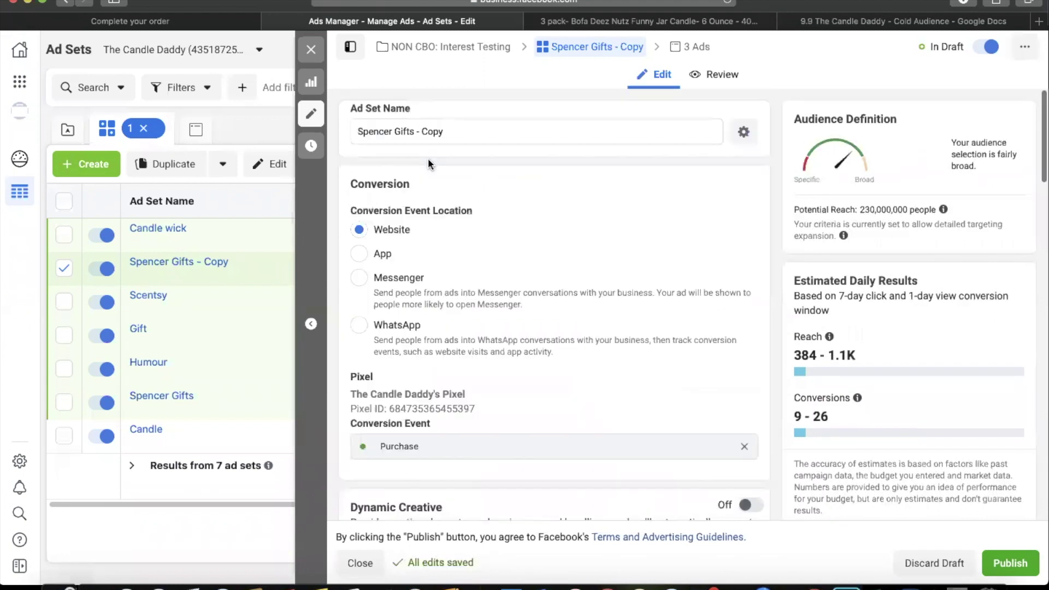
{"action": "left_click_drag", "start_coordinate": [470, 132], "coordinate": [351, 127]}
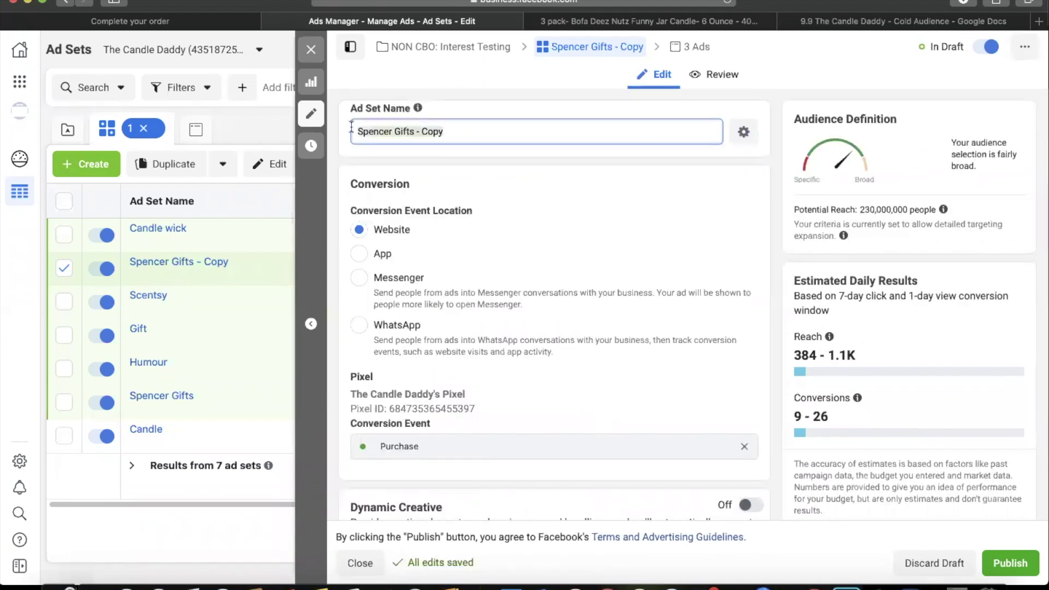
{"action": "key", "text": "super+v"}
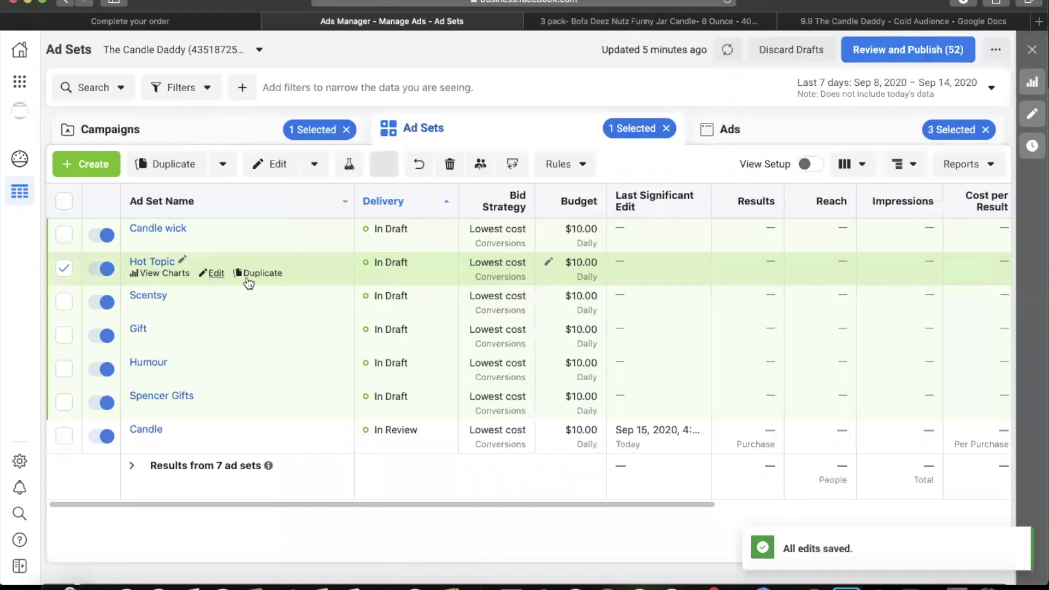
{"action": "left_click", "coordinate": [238, 273]}
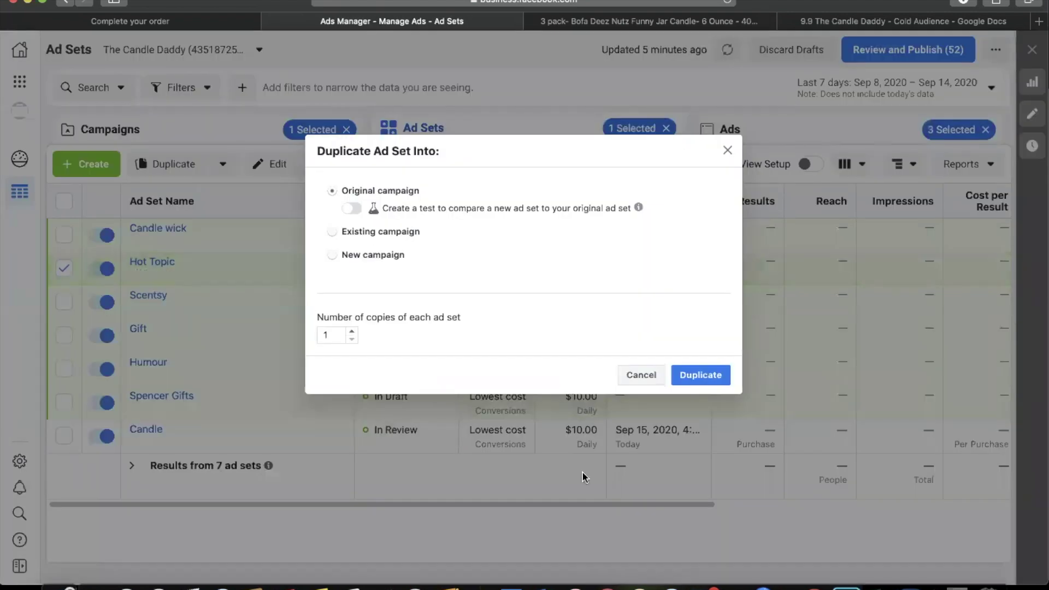
{"action": "left_click", "coordinate": [720, 378]}
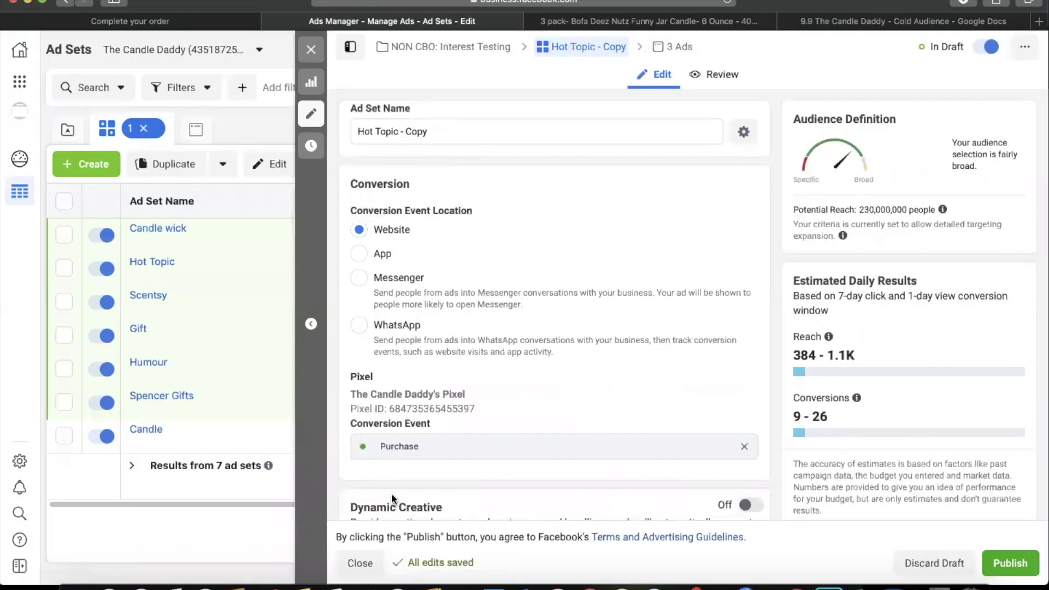
Browse the suggested interests in the Hot Topic copy's detailed targeting and add Spencer Gifts
{"action": "scroll", "coordinate": [451, 474], "scroll_direction": "down", "scroll_amount": 7}
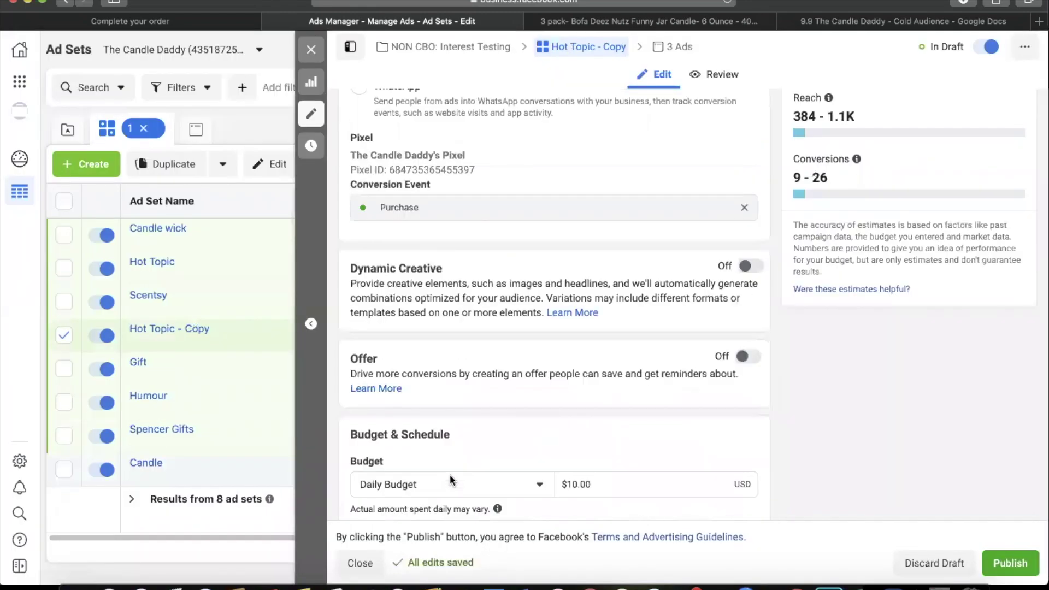
{"action": "scroll", "coordinate": [450, 474], "scroll_direction": "down", "scroll_amount": 3}
{"action": "scroll", "coordinate": [590, 445], "scroll_direction": "down", "scroll_amount": 5}
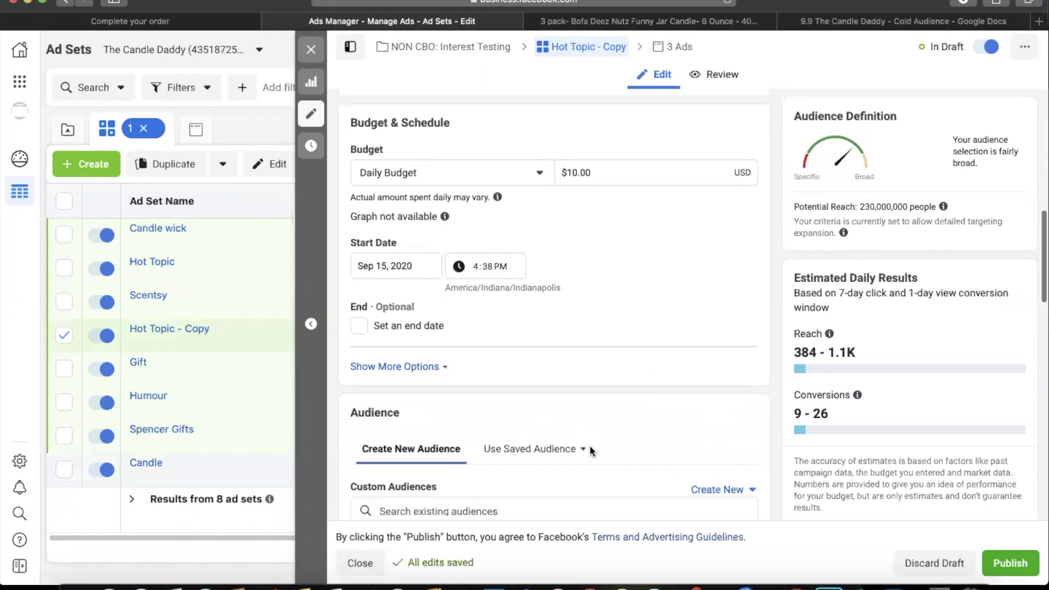
{"action": "scroll", "coordinate": [676, 274], "scroll_direction": "down", "scroll_amount": 5}
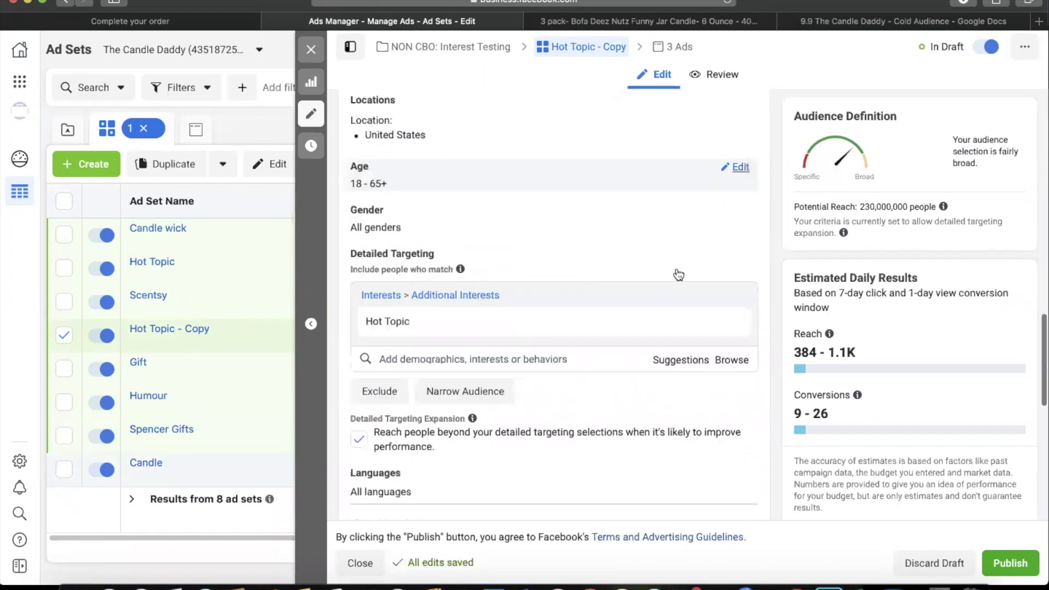
{"action": "left_click", "coordinate": [680, 360]}
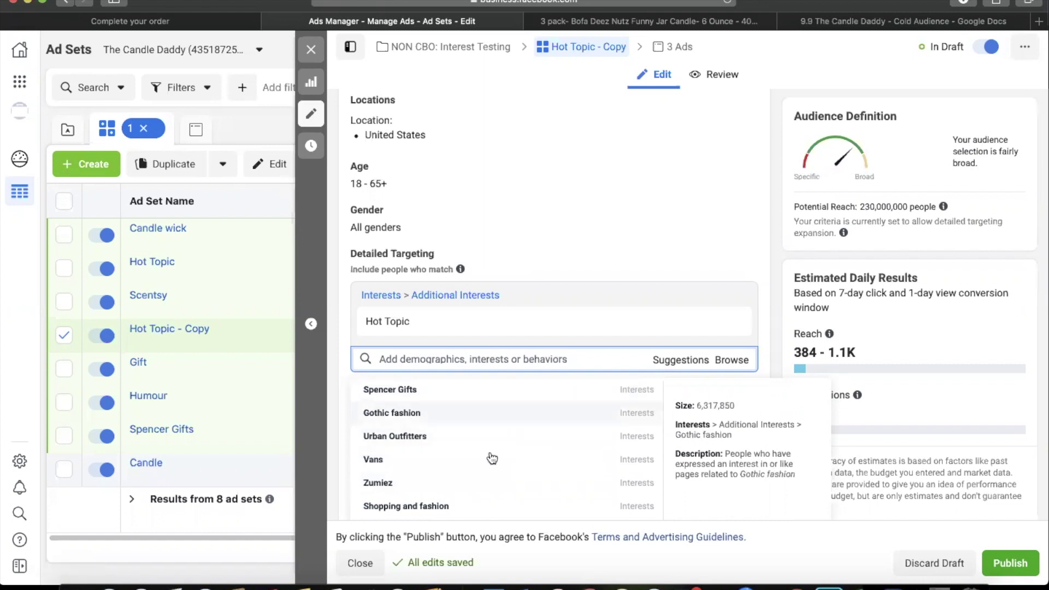
{"action": "scroll", "coordinate": [492, 458], "scroll_direction": "down", "scroll_amount": 5}
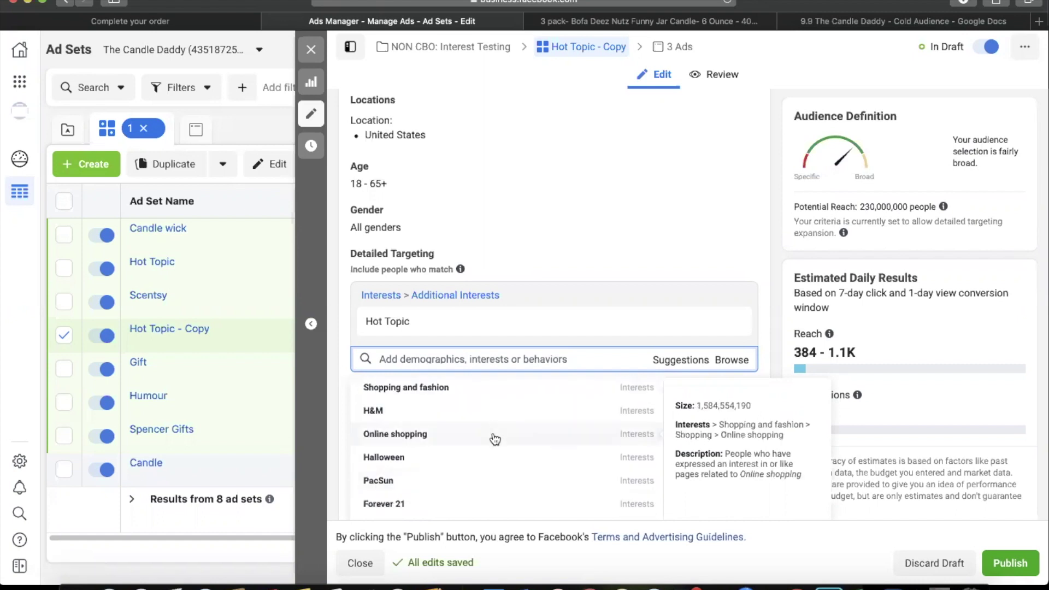
{"action": "scroll", "coordinate": [491, 488], "scroll_direction": "down", "scroll_amount": 3}
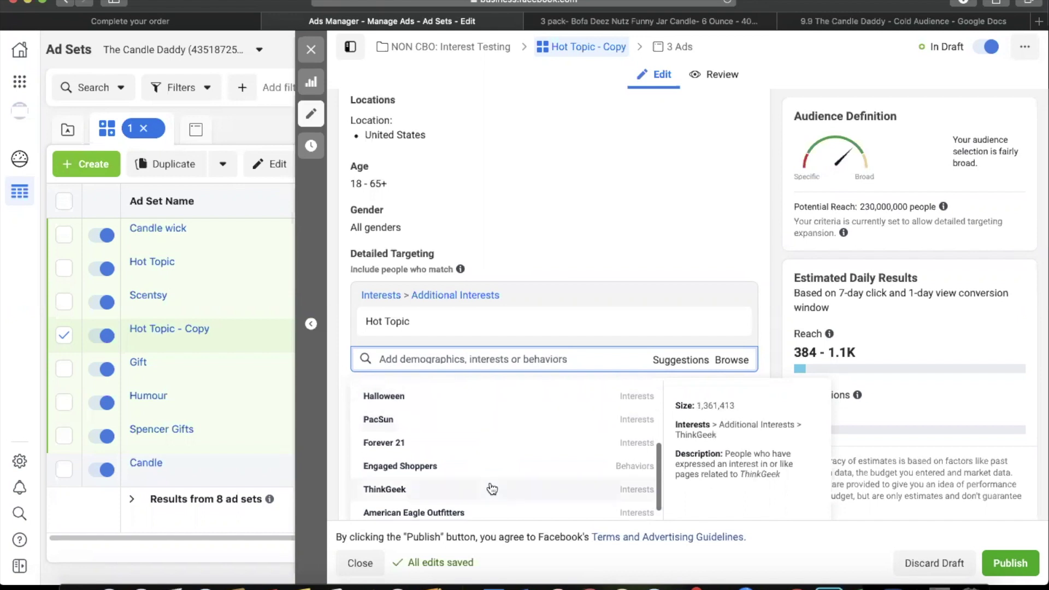
{"action": "scroll", "coordinate": [499, 487], "scroll_direction": "down", "scroll_amount": 4}
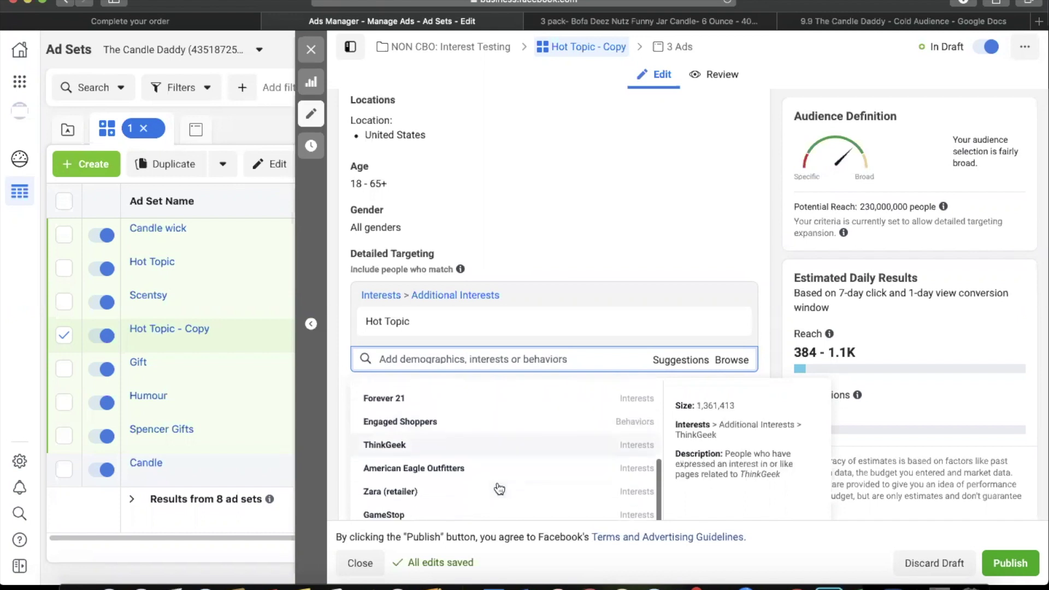
{"action": "scroll", "coordinate": [498, 487], "scroll_direction": "up", "scroll_amount": 7}
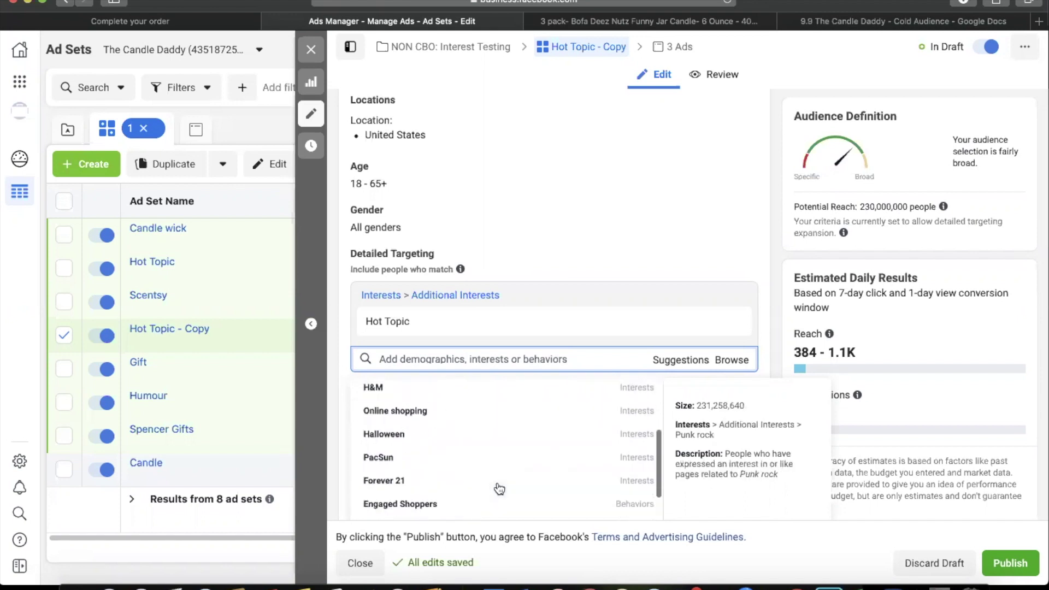
{"action": "scroll", "coordinate": [486, 420], "scroll_direction": "up", "scroll_amount": 5}
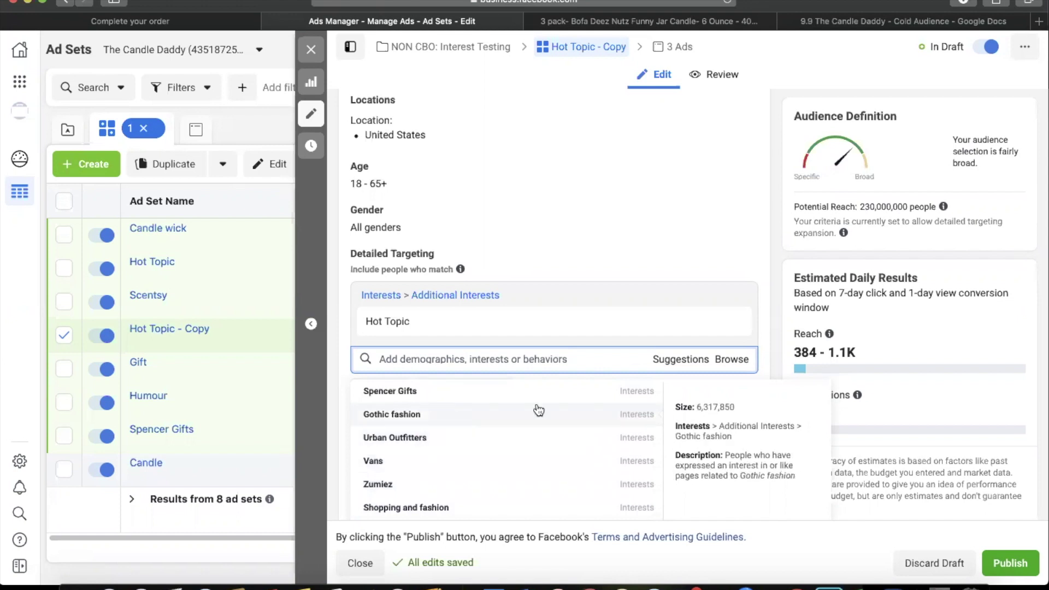
{"action": "left_click", "coordinate": [511, 392]}
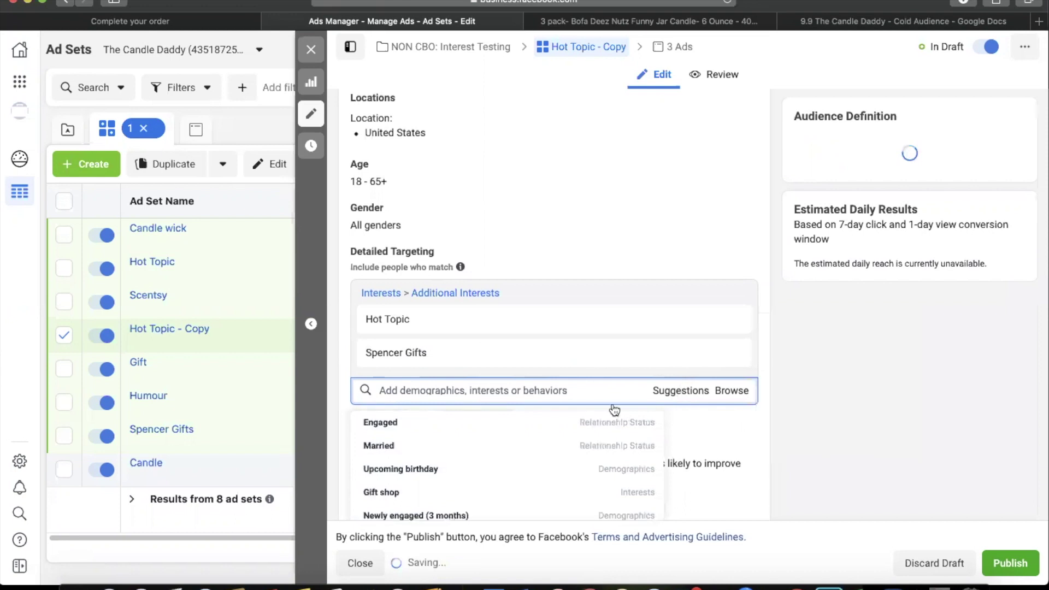
Add the suggested Gift shop interest to the Hot Topic copy and remove the Hot Topic and Spencer Gifts interests
{"action": "scroll", "coordinate": [503, 458], "scroll_direction": "down", "scroll_amount": 2}
{"action": "scroll", "coordinate": [503, 458], "scroll_direction": "down", "scroll_amount": 1}
{"action": "scroll", "coordinate": [503, 458], "scroll_direction": "up", "scroll_amount": 1}
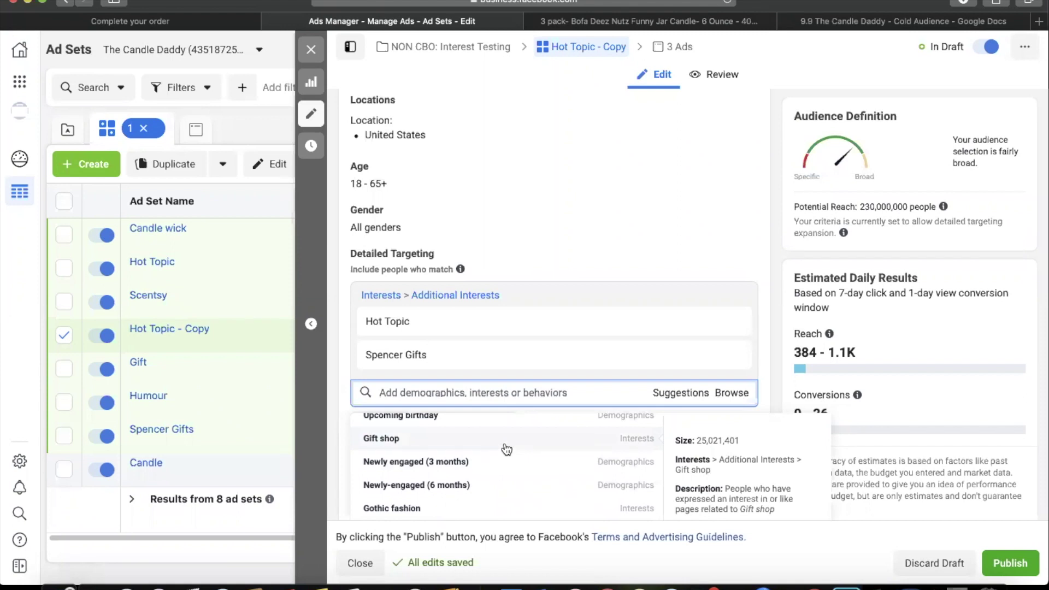
{"action": "left_click", "coordinate": [506, 438]}
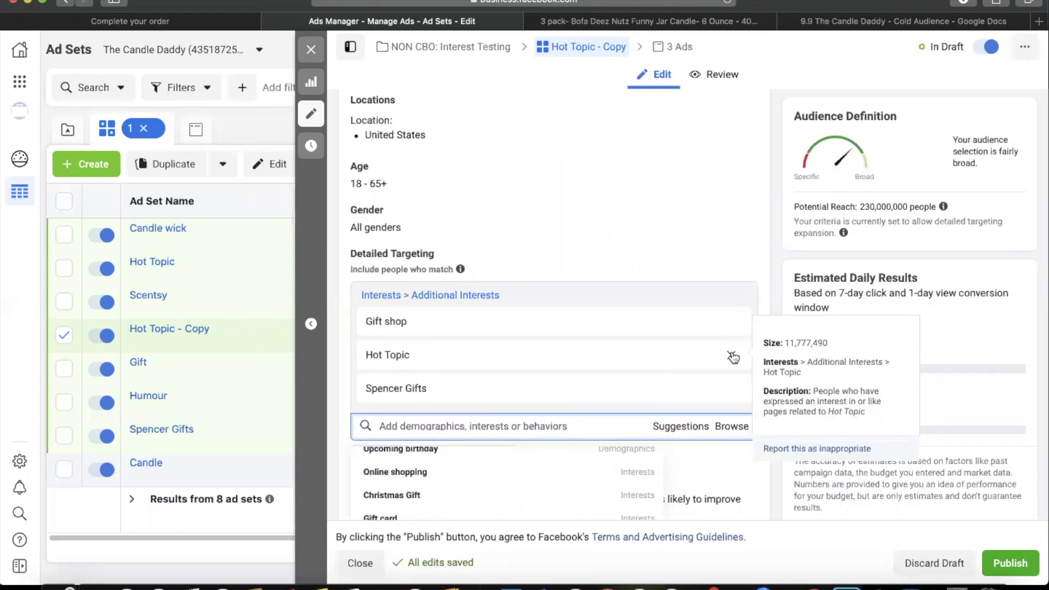
{"action": "left_click", "coordinate": [732, 356]}
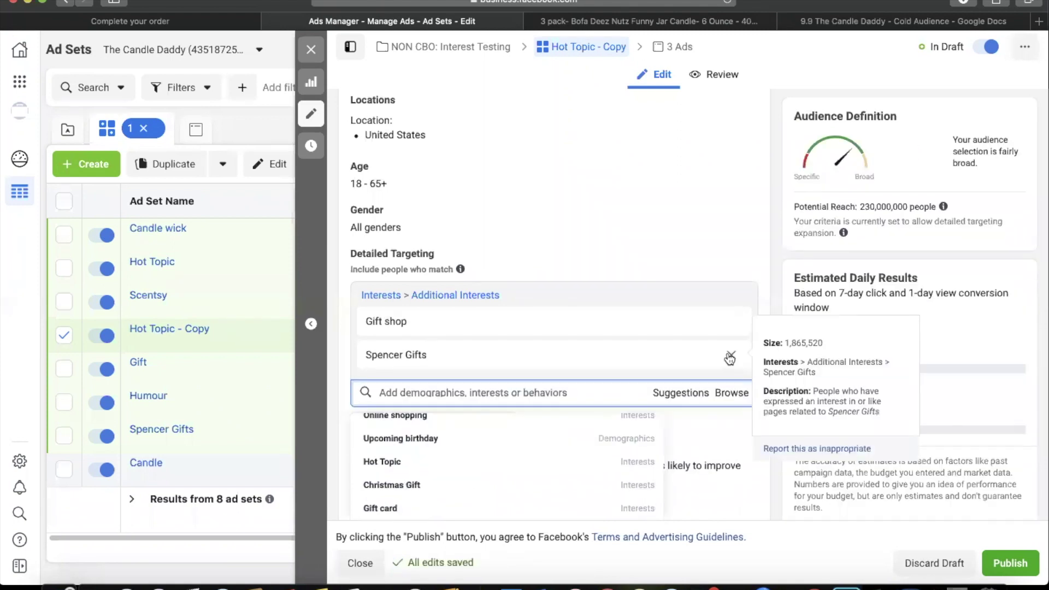
{"action": "left_click", "coordinate": [731, 356]}
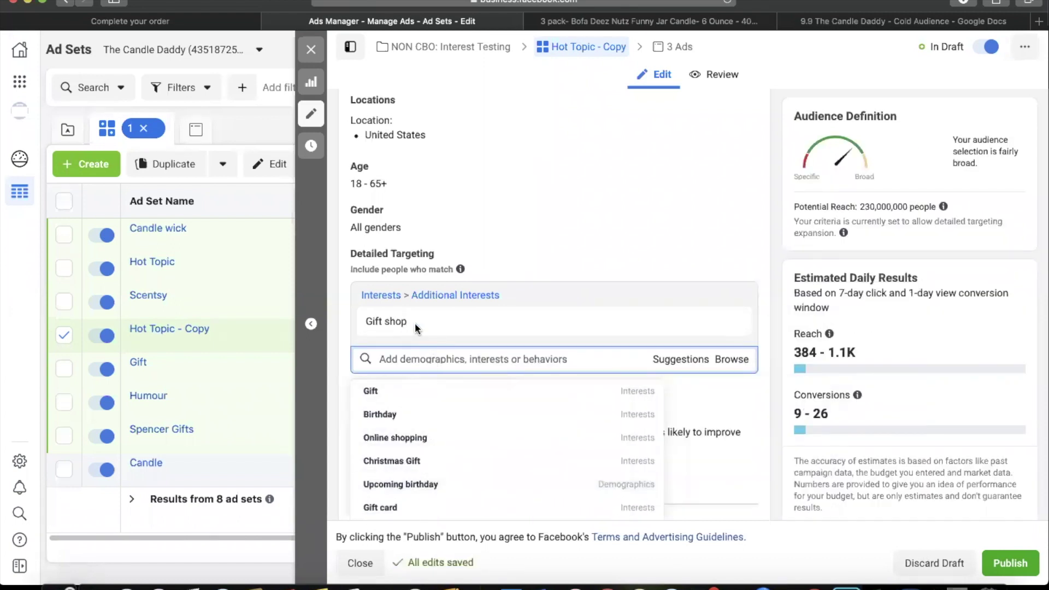
Copy the interest's name to rename the Hot Topic copy "Gift shop", then close the editor and deselect the ad set
{"action": "mouse_move", "coordinate": [415, 323]}
{"action": "left_click_drag", "start_coordinate": [415, 323], "coordinate": [362, 325]}
{"action": "key", "text": "super+c"}
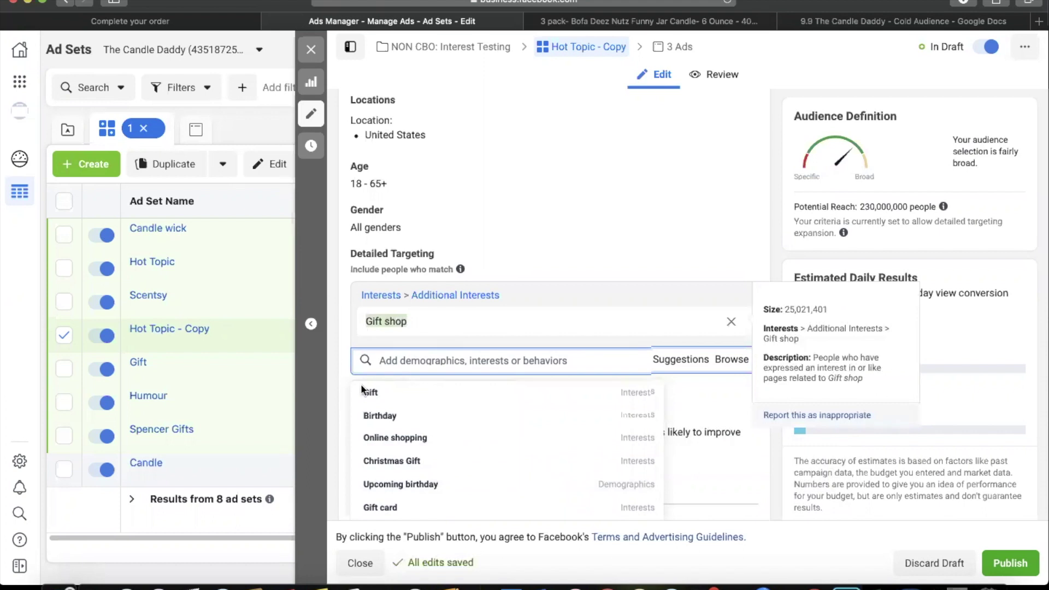
{"action": "scroll", "coordinate": [364, 350], "scroll_direction": "up", "scroll_amount": 15}
{"action": "left_click_drag", "start_coordinate": [459, 131], "coordinate": [351, 116]}
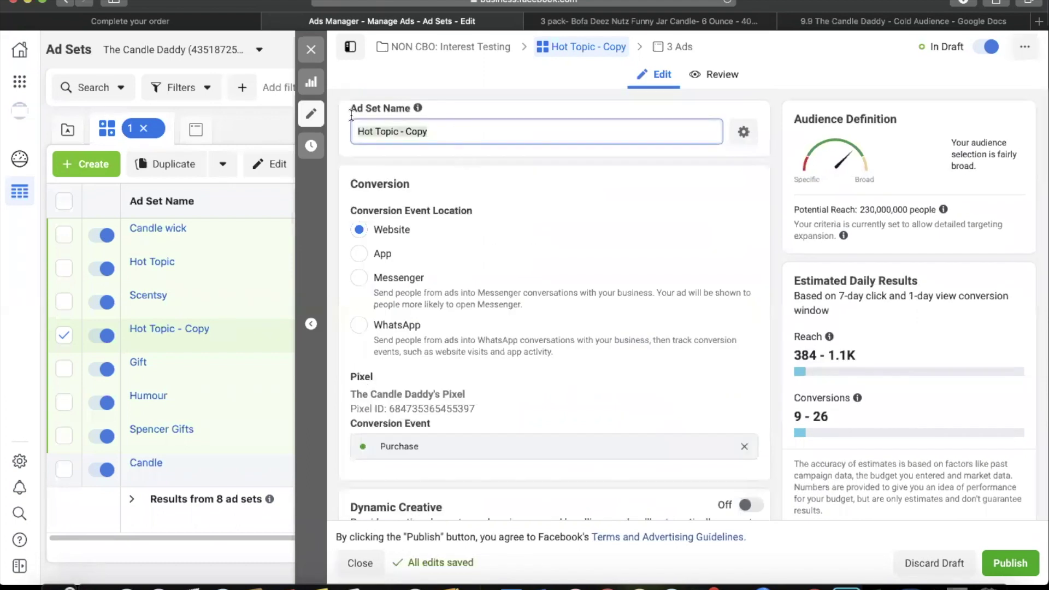
{"action": "key", "text": "super+v"}
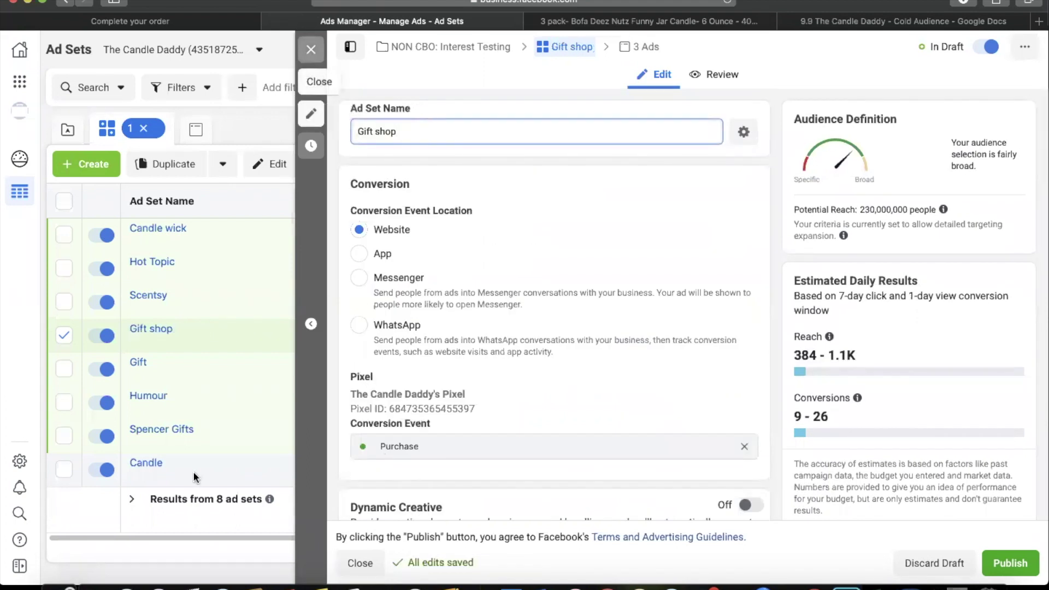
{"action": "left_click", "coordinate": [311, 49]}
{"action": "left_click", "coordinate": [64, 335]}
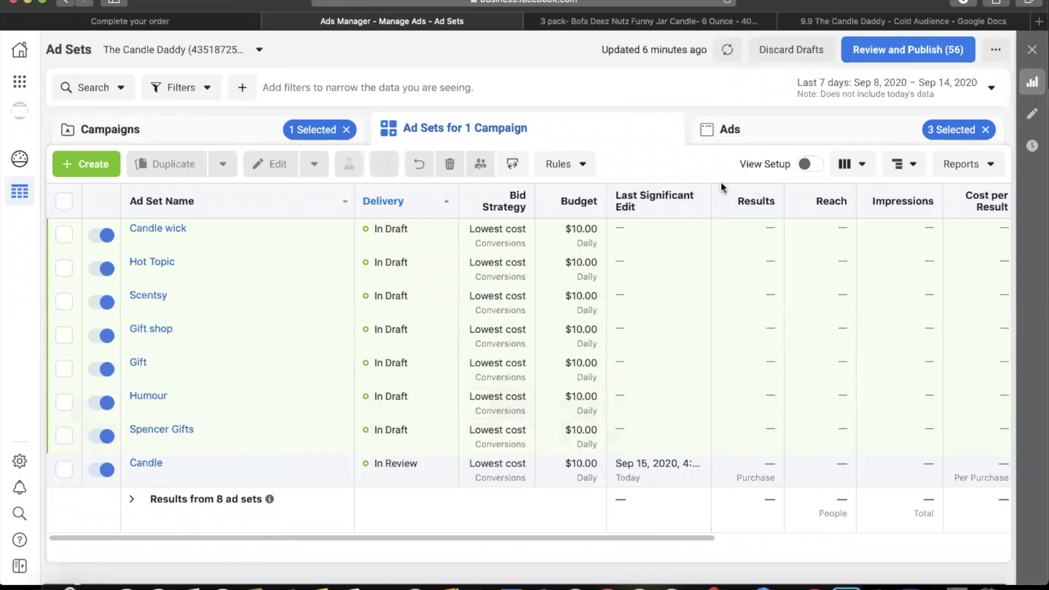
Look through the ads under the new ad sets and return to the campaign's ad set list
{"action": "left_click", "coordinate": [728, 133]}
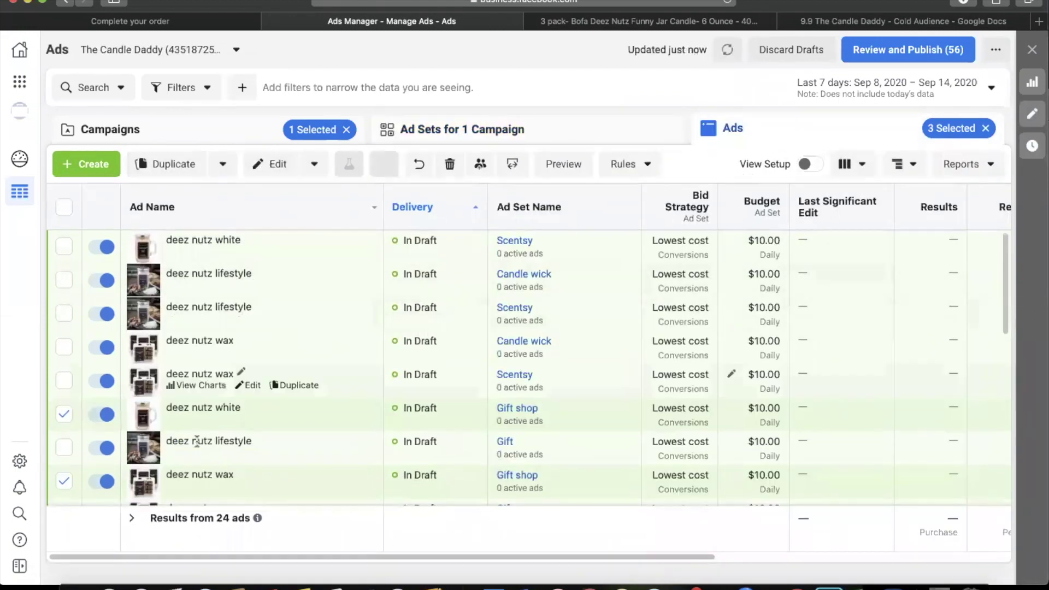
{"action": "scroll", "coordinate": [197, 440], "scroll_direction": "down", "scroll_amount": 5}
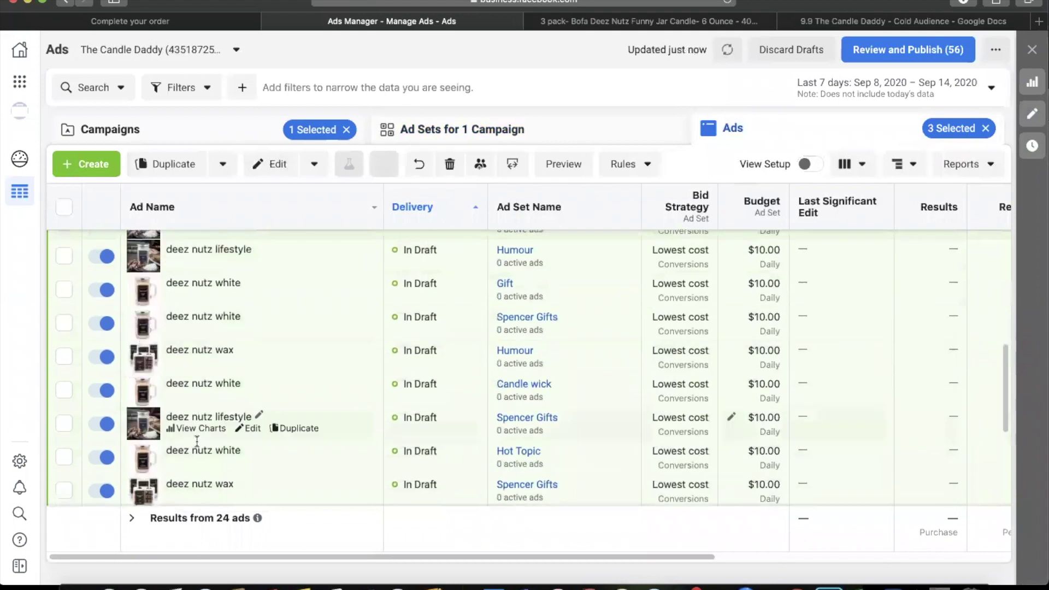
{"action": "scroll", "coordinate": [197, 440], "scroll_direction": "down", "scroll_amount": 3}
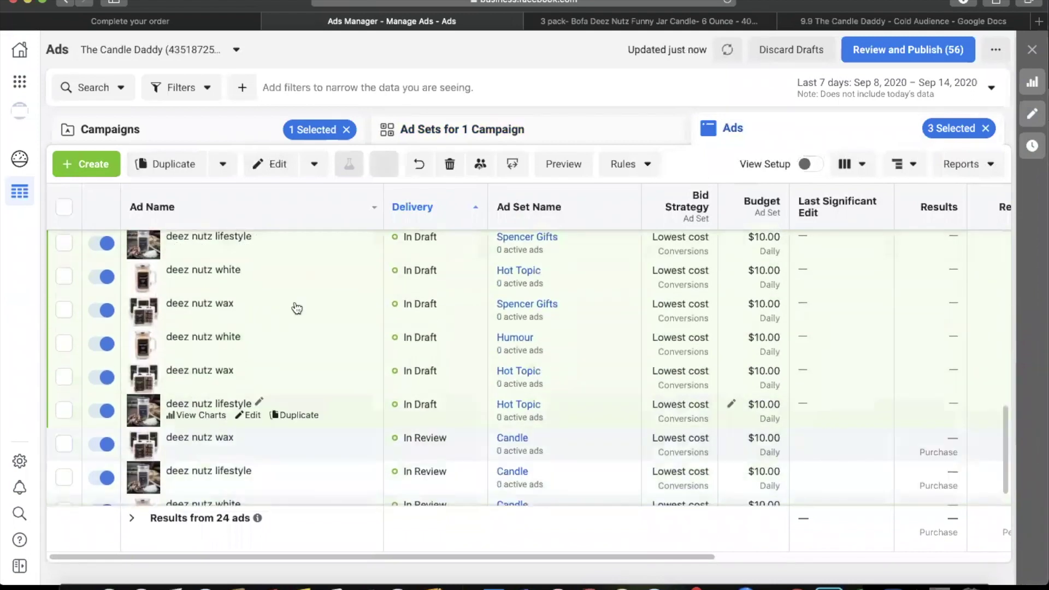
{"action": "scroll", "coordinate": [396, 327], "scroll_direction": "up", "scroll_amount": 10}
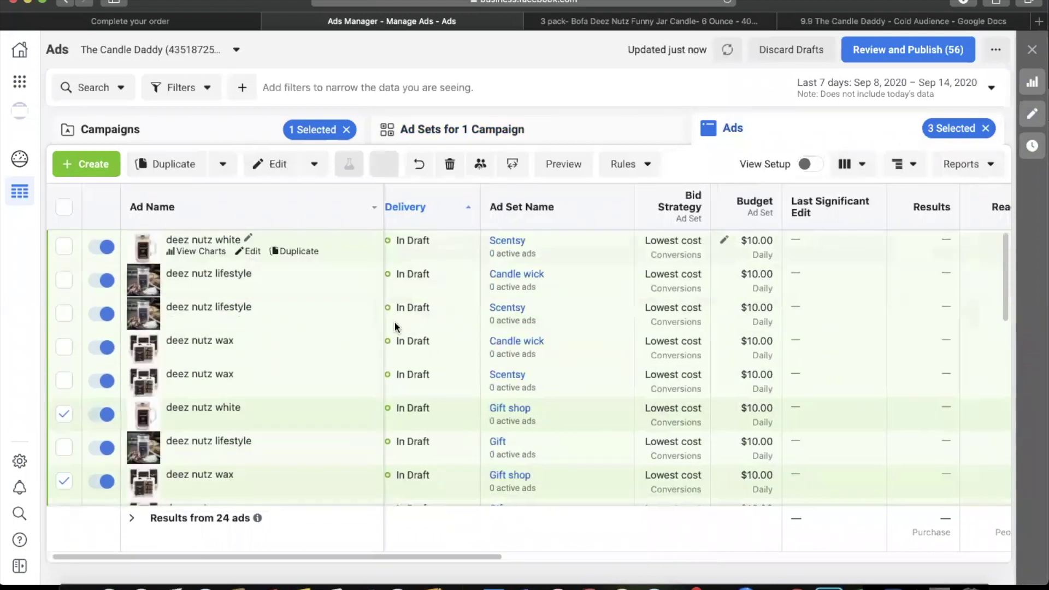
{"action": "left_click", "coordinate": [464, 132]}
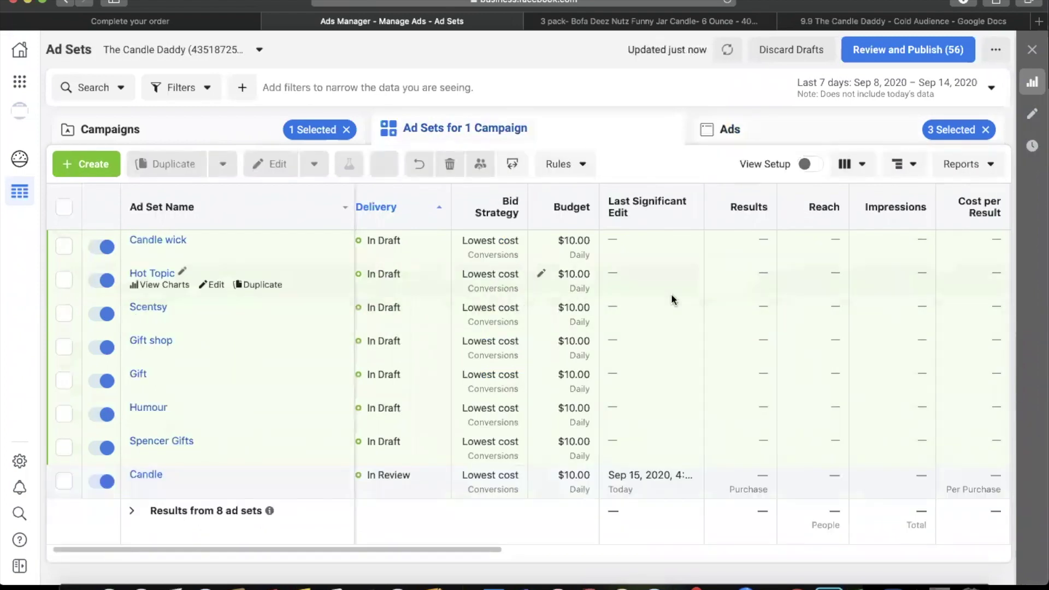
Open the draft review and exclude the Nag Champa Candle and Pumpkin Spice Latte final ad sets from publishing
{"action": "left_click", "coordinate": [877, 54]}
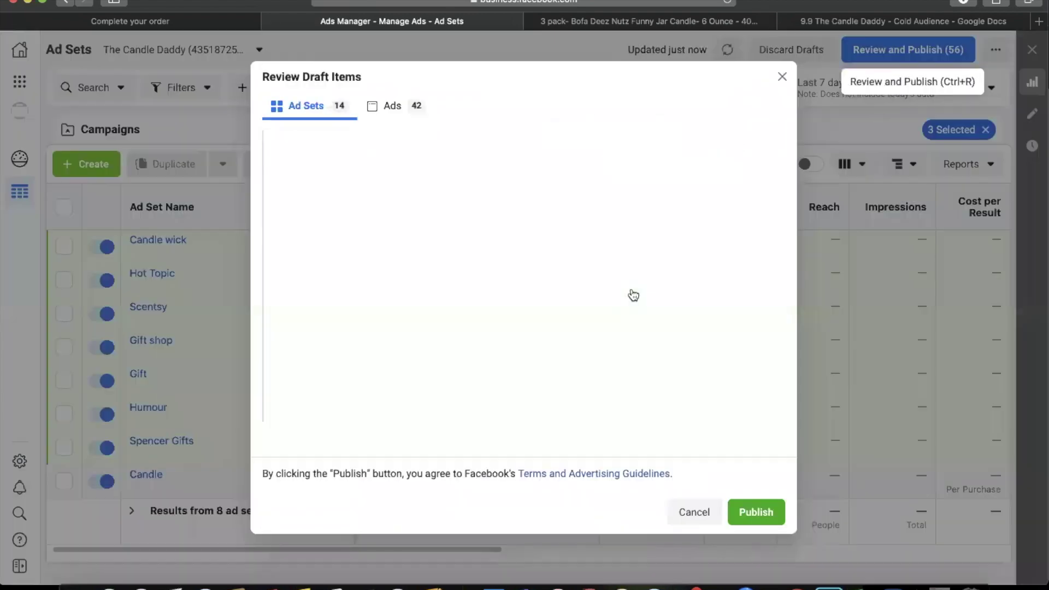
{"action": "scroll", "coordinate": [656, 399], "scroll_direction": "down", "scroll_amount": 5}
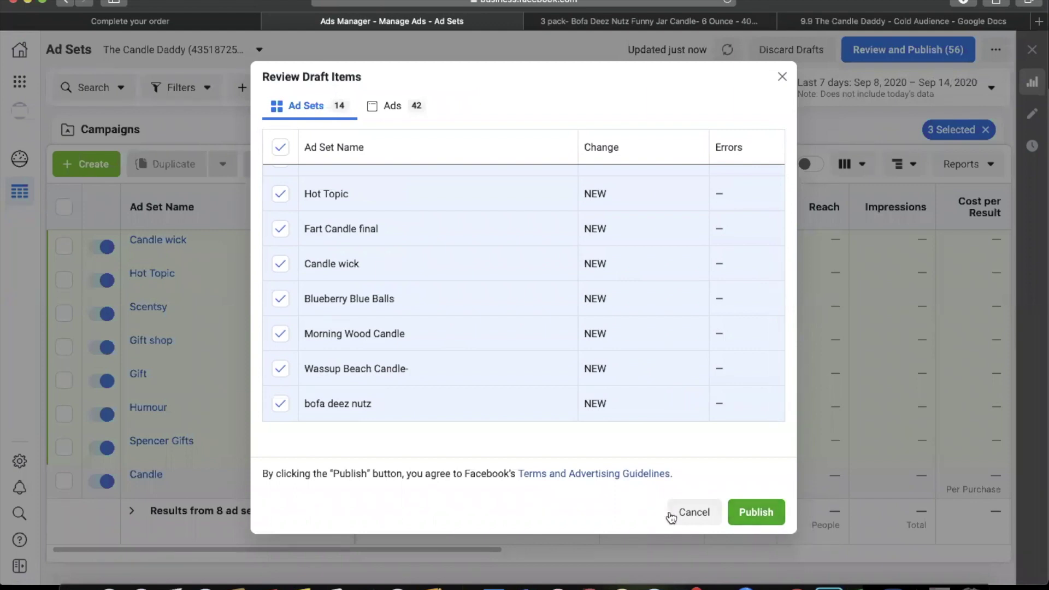
{"action": "scroll", "coordinate": [505, 307], "scroll_direction": "up", "scroll_amount": 5}
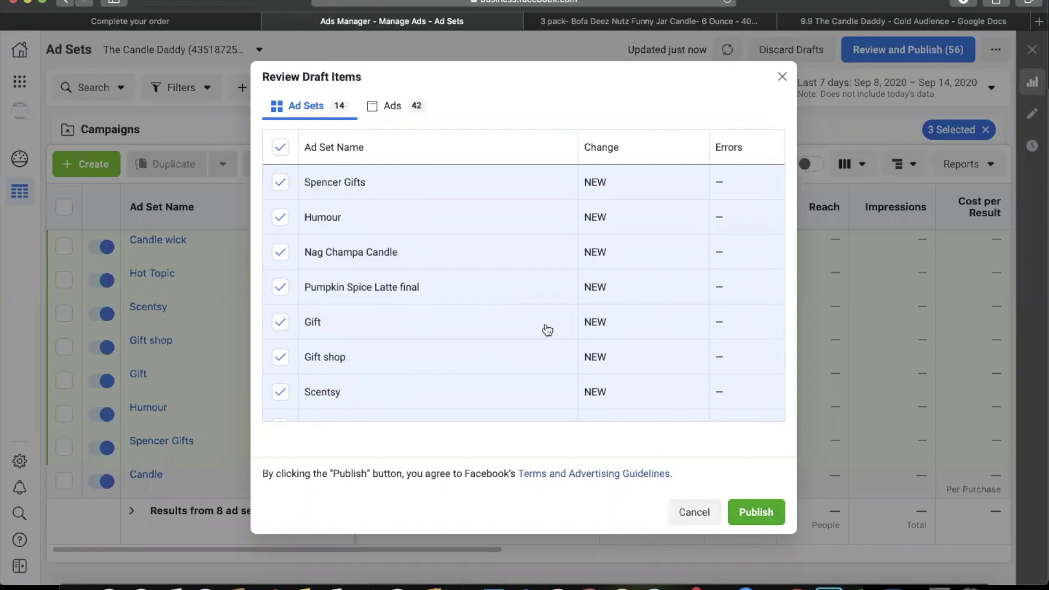
{"action": "left_click", "coordinate": [280, 254]}
{"action": "scroll", "coordinate": [280, 291], "scroll_direction": "down", "scroll_amount": 5}
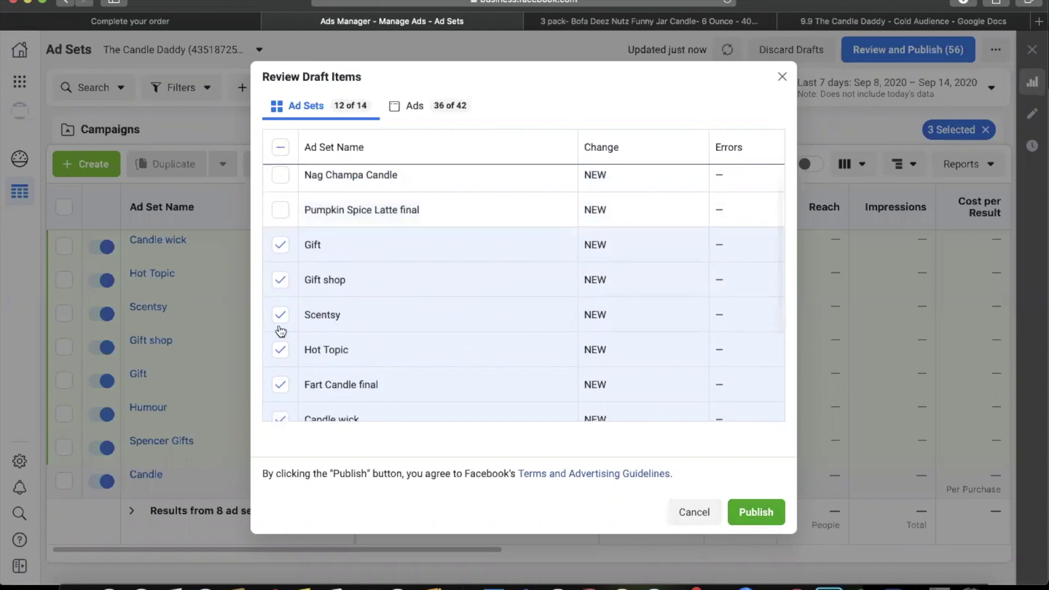
{"action": "scroll", "coordinate": [281, 328], "scroll_direction": "down", "scroll_amount": 2}
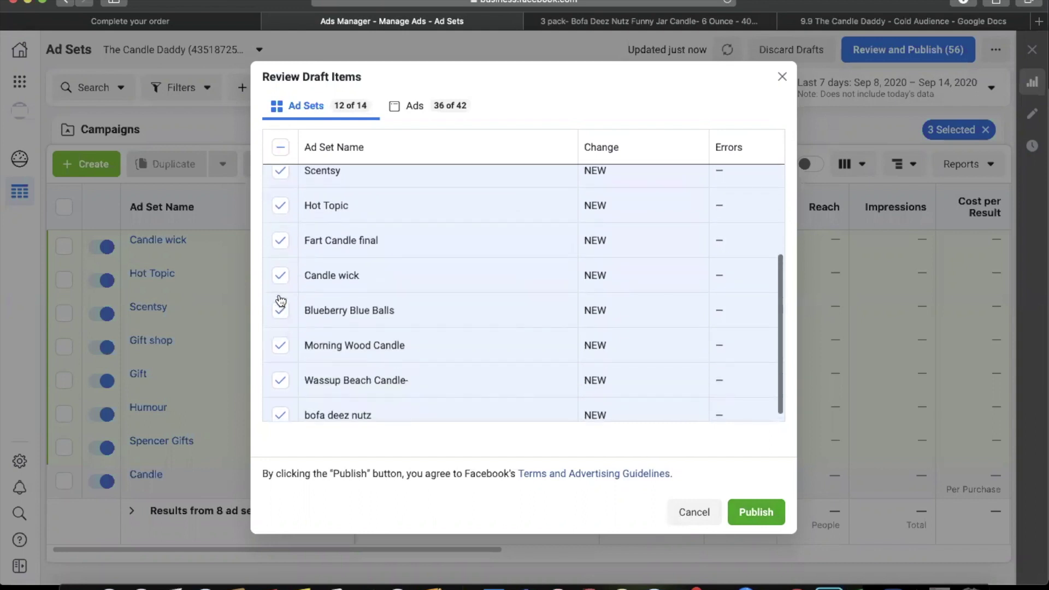
Exclude the Blueberry Blue Balls, Morning Wood Candle, Wassup Beach Candle- and bofa deez nutz ad sets from publishing
{"action": "left_click", "coordinate": [281, 309]}
{"action": "left_click", "coordinate": [281, 343]}
{"action": "left_click", "coordinate": [281, 379]}
{"action": "scroll", "coordinate": [284, 381], "scroll_direction": "down", "scroll_amount": 1}
{"action": "left_click", "coordinate": [280, 404]}
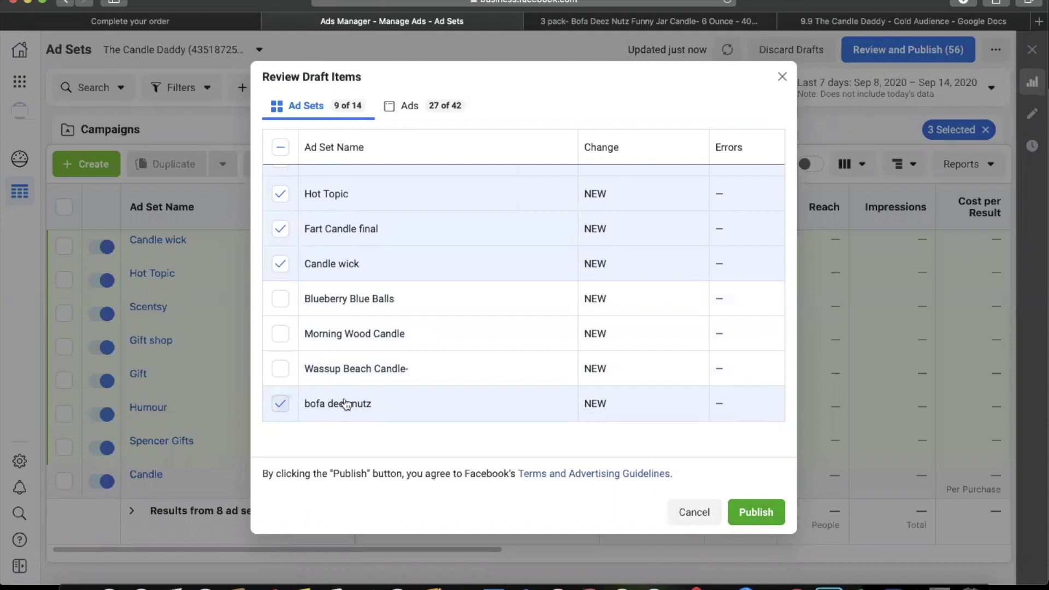
Recheck the ad sets still selected in the draft review and publish them with their ads
{"action": "scroll", "coordinate": [314, 421], "scroll_direction": "up", "scroll_amount": 1}
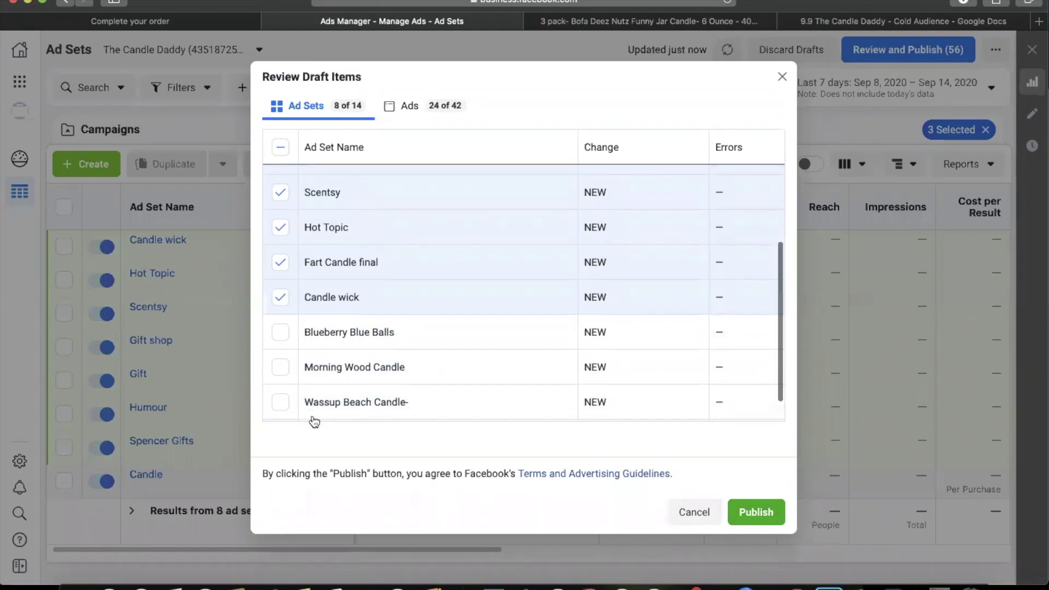
{"action": "scroll", "coordinate": [314, 421], "scroll_direction": "up", "scroll_amount": 3}
{"action": "scroll", "coordinate": [314, 418], "scroll_direction": "up", "scroll_amount": 1}
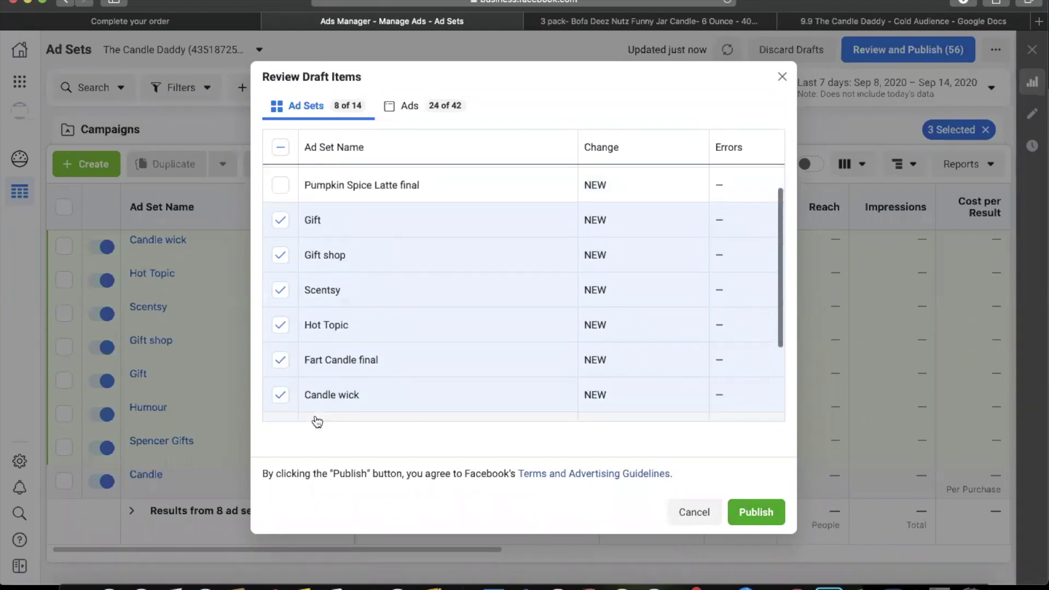
{"action": "scroll", "coordinate": [385, 391], "scroll_direction": "down", "scroll_amount": 2}
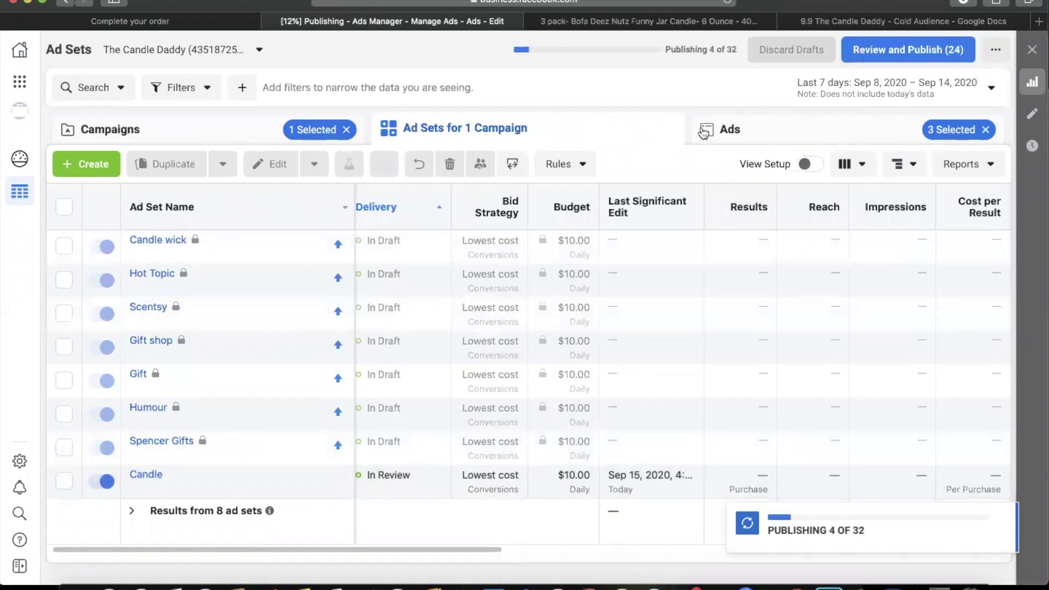
Show the campaign's ads, clear the ad selection and review the delivery and results columns of the published ads
{"action": "right_click", "coordinate": [710, 113]}
{"action": "left_click", "coordinate": [557, 134]}
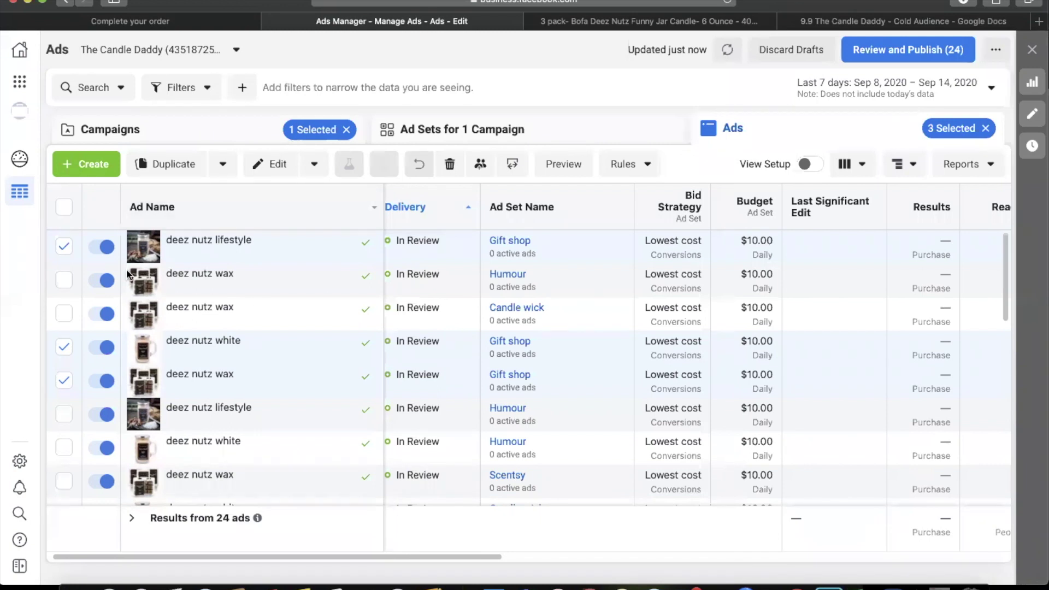
{"action": "left_click", "coordinate": [65, 210]}
{"action": "left_click", "coordinate": [64, 209]}
{"action": "left_click", "coordinate": [64, 209]}
{"action": "left_click", "coordinate": [64, 211]}
{"action": "scroll", "coordinate": [567, 371], "scroll_direction": "right", "scroll_amount": 1}
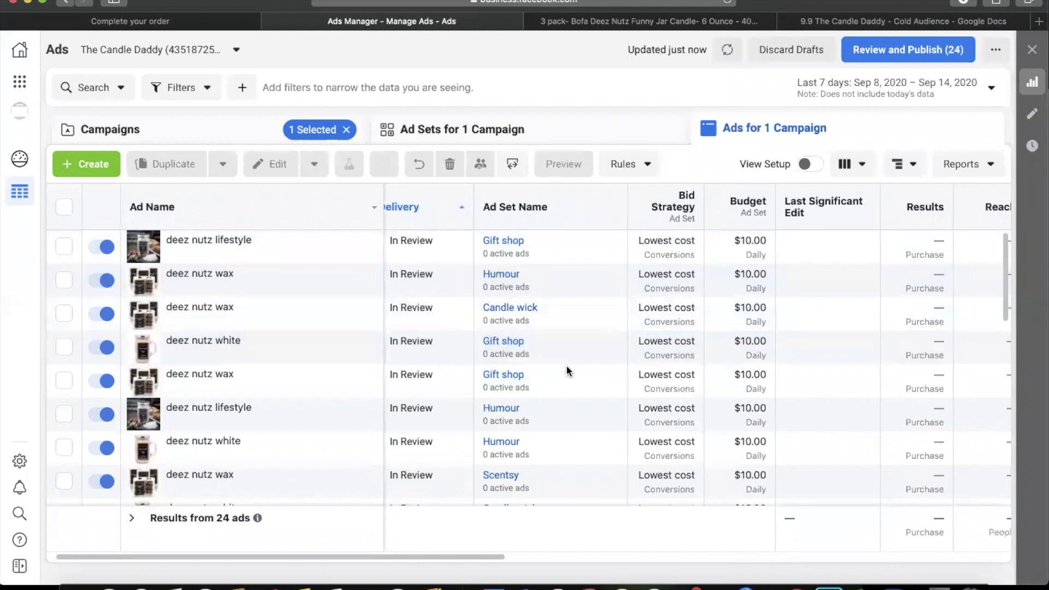
{"action": "scroll", "coordinate": [566, 366], "scroll_direction": "right", "scroll_amount": 5}
{"action": "mouse_move", "coordinate": [387, 555]}
{"action": "left_mouse_down"}
{"action": "mouse_move", "coordinate": [766, 555]}
{"action": "mouse_move", "coordinate": [384, 556]}
{"action": "left_mouse_up"}
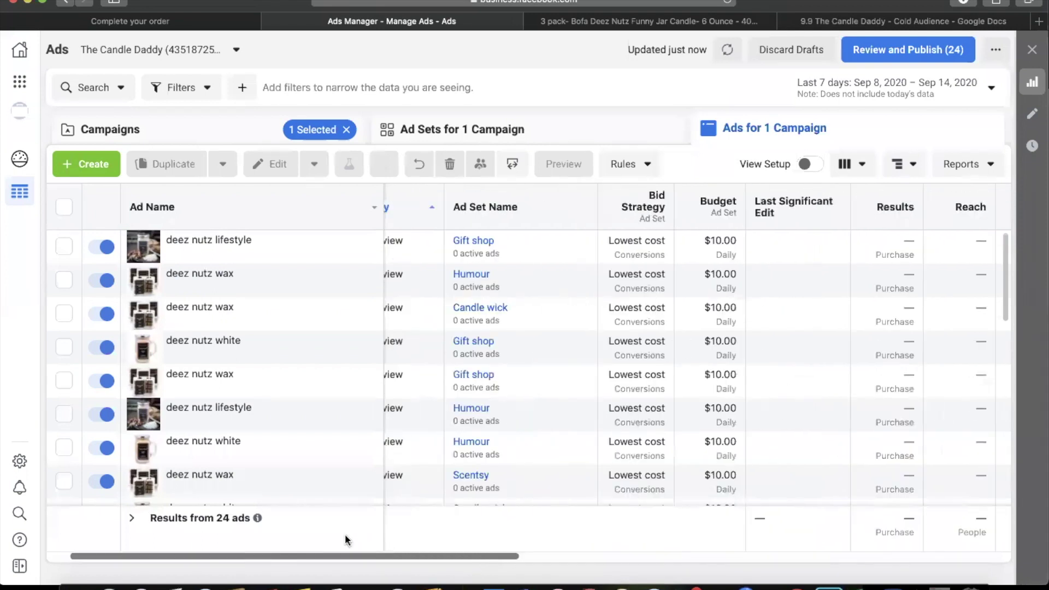
Examine the delivery status of all the campaign's ads, plus the delivery, budget and results columns of its ad sets
{"action": "scroll", "coordinate": [345, 540], "scroll_direction": "left", "scroll_amount": 2}
{"action": "scroll", "coordinate": [425, 360], "scroll_direction": "down", "scroll_amount": 10}
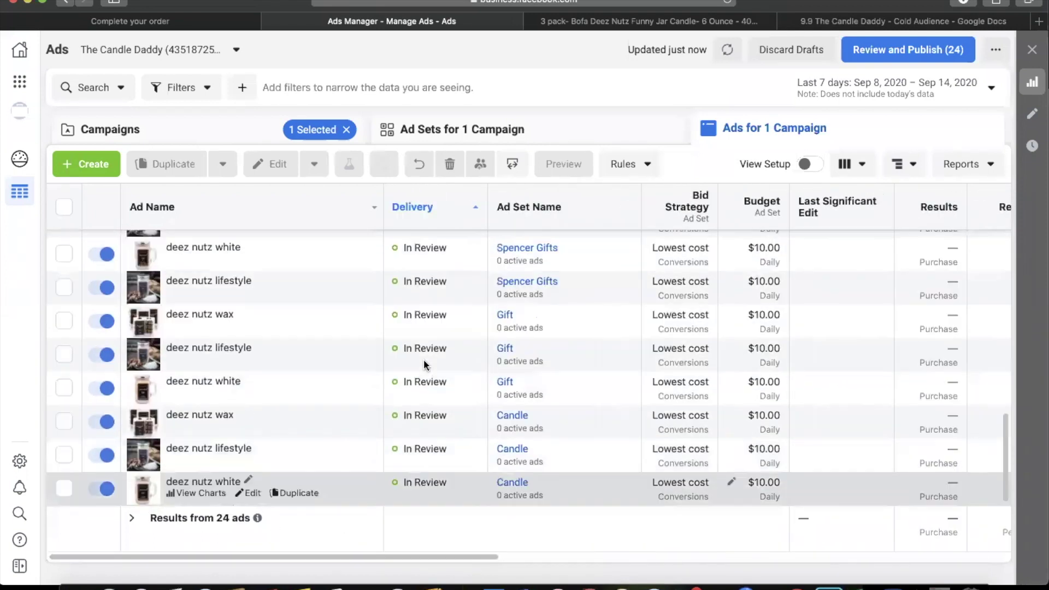
{"action": "scroll", "coordinate": [425, 389], "scroll_direction": "up", "scroll_amount": 10}
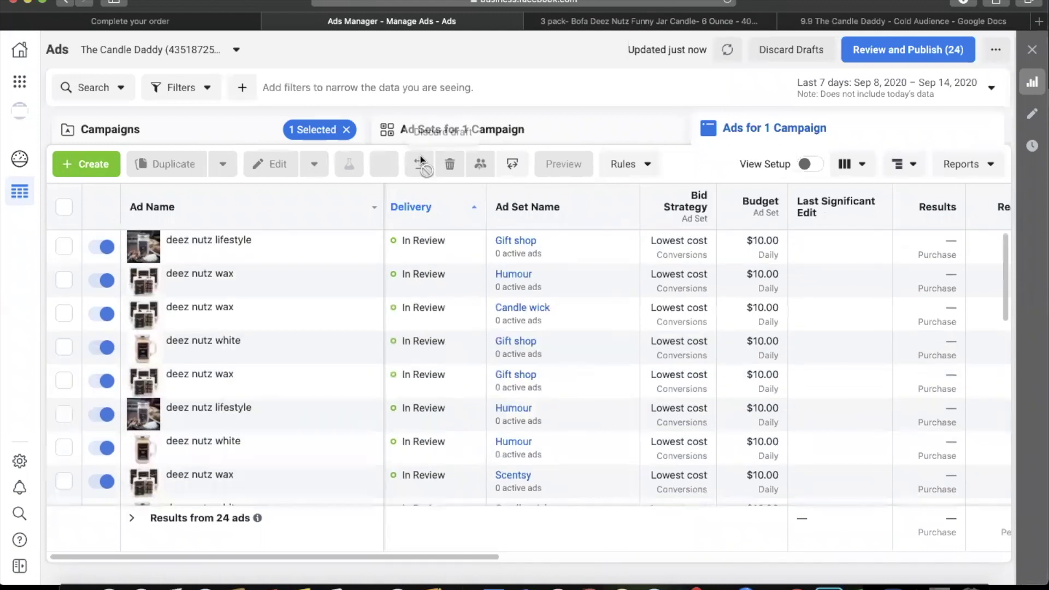
{"action": "left_click", "coordinate": [395, 129]}
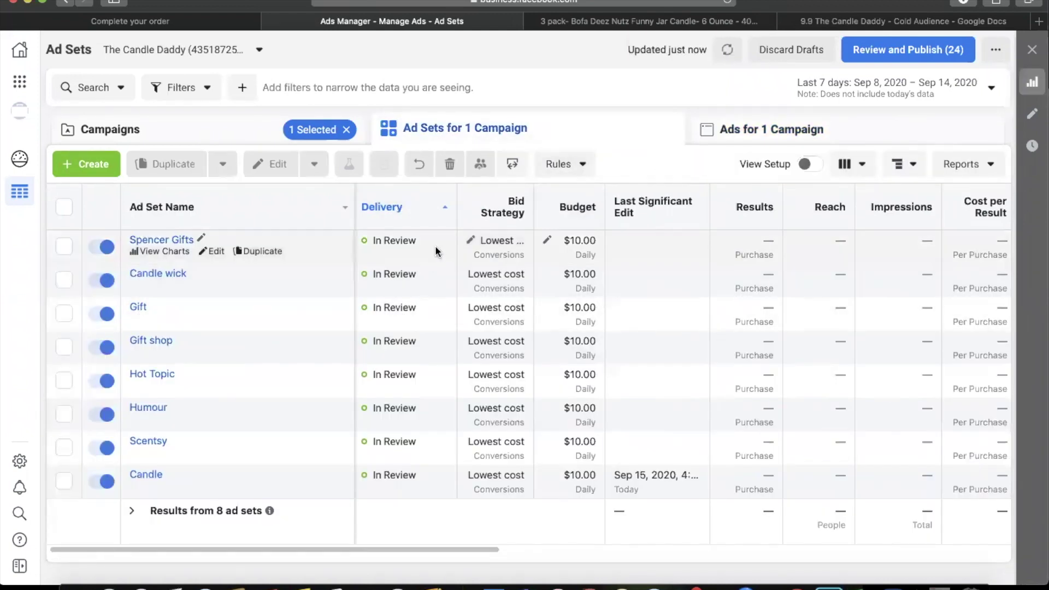
{"action": "left_click", "coordinate": [435, 244]}
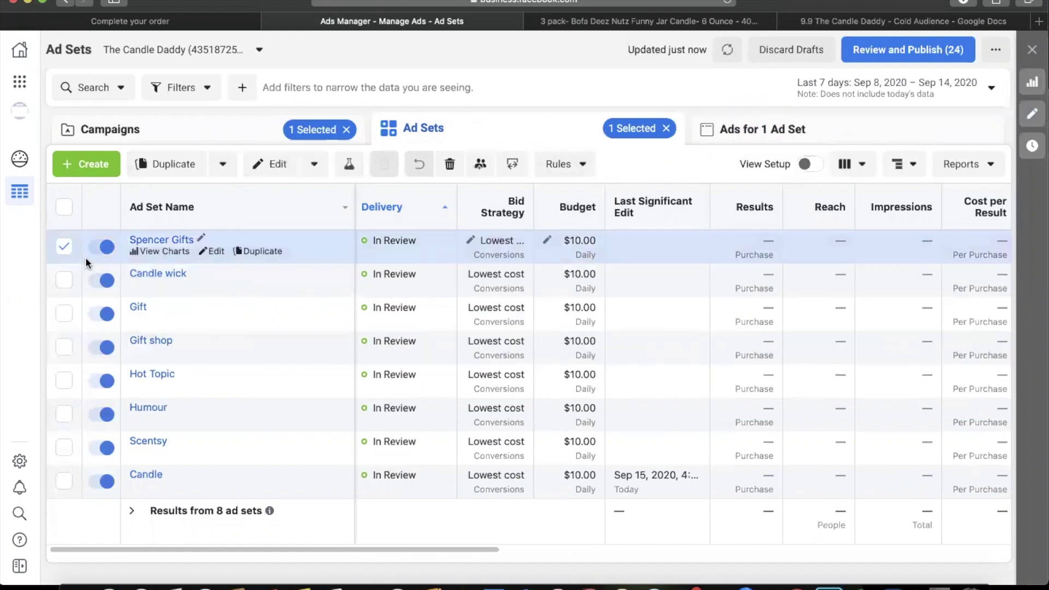
{"action": "left_click", "coordinate": [66, 247]}
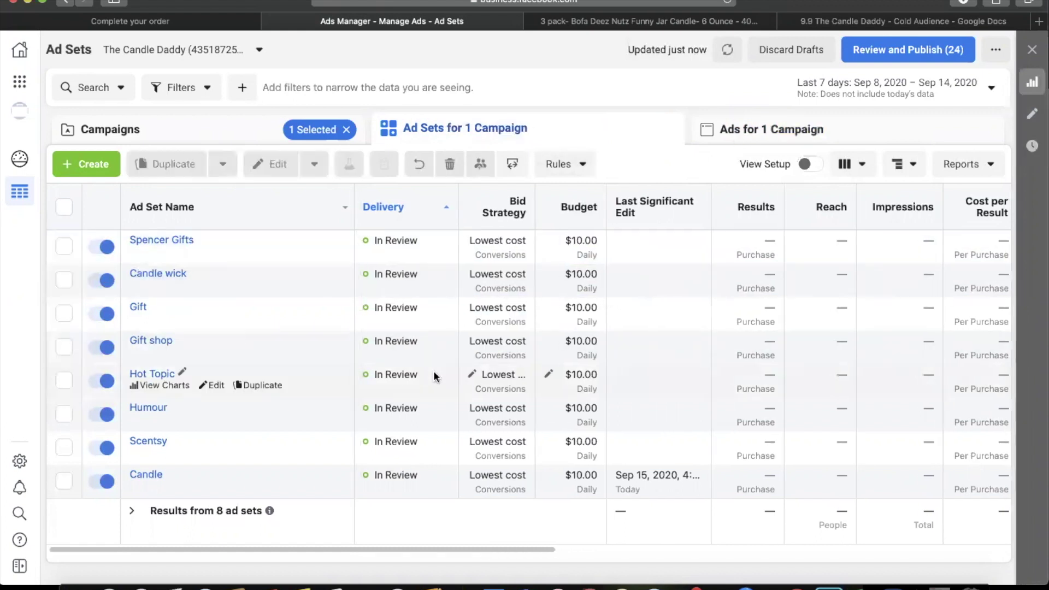
{"action": "scroll", "coordinate": [435, 376], "scroll_direction": "right", "scroll_amount": 2}
{"action": "scroll", "coordinate": [436, 376], "scroll_direction": "right", "scroll_amount": 3}
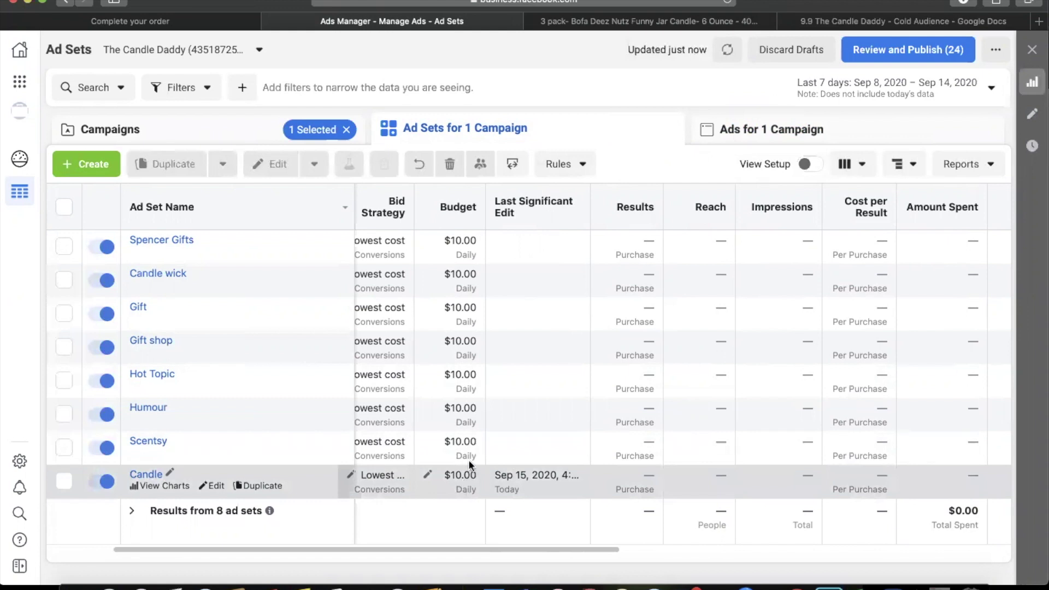
Switch to the Candle Daddy campaign, check its draft ad sets and ads, and publish all of its drafts
{"action": "left_click", "coordinate": [289, 131]}
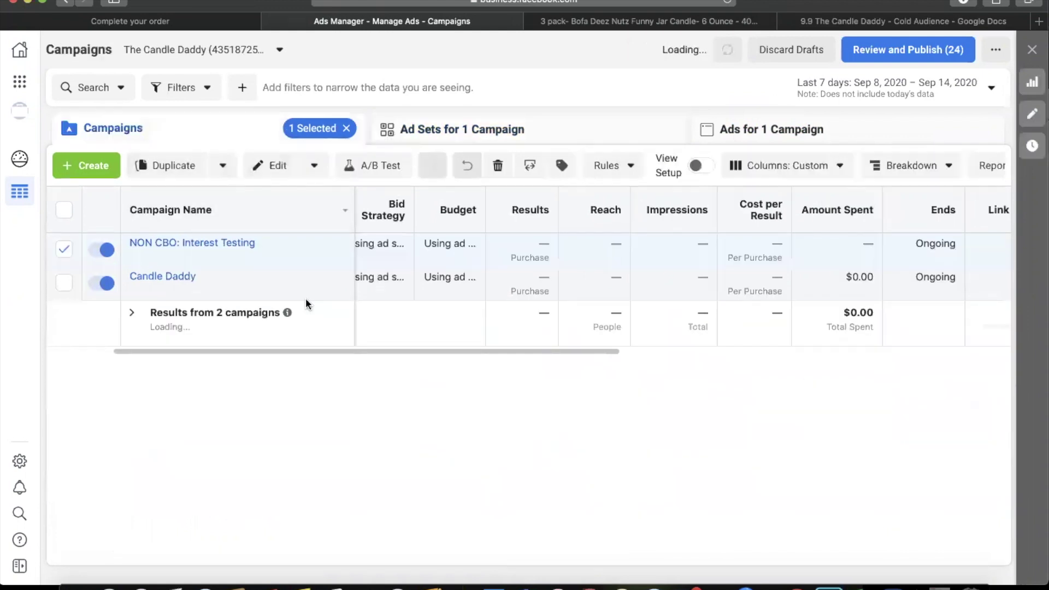
{"action": "left_click", "coordinate": [422, 283]}
{"action": "left_click", "coordinate": [483, 129]}
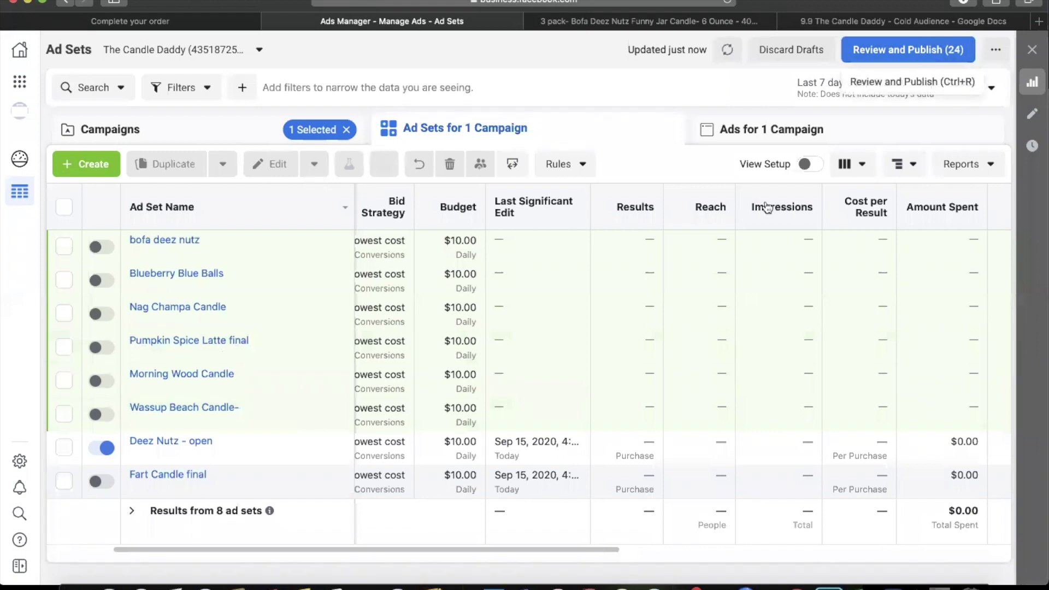
{"action": "left_click", "coordinate": [810, 137]}
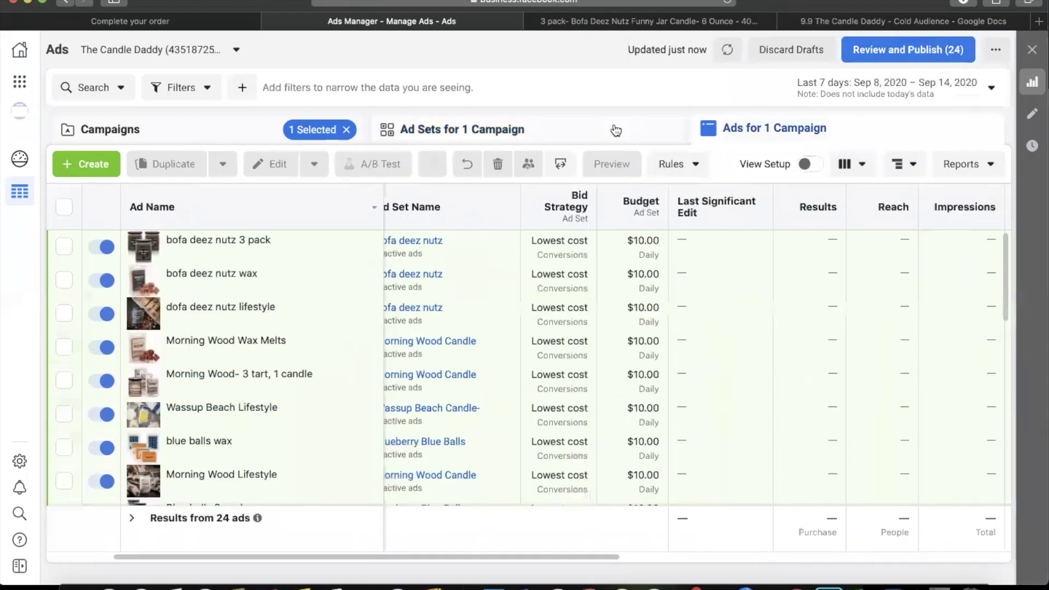
{"action": "left_click", "coordinate": [614, 127]}
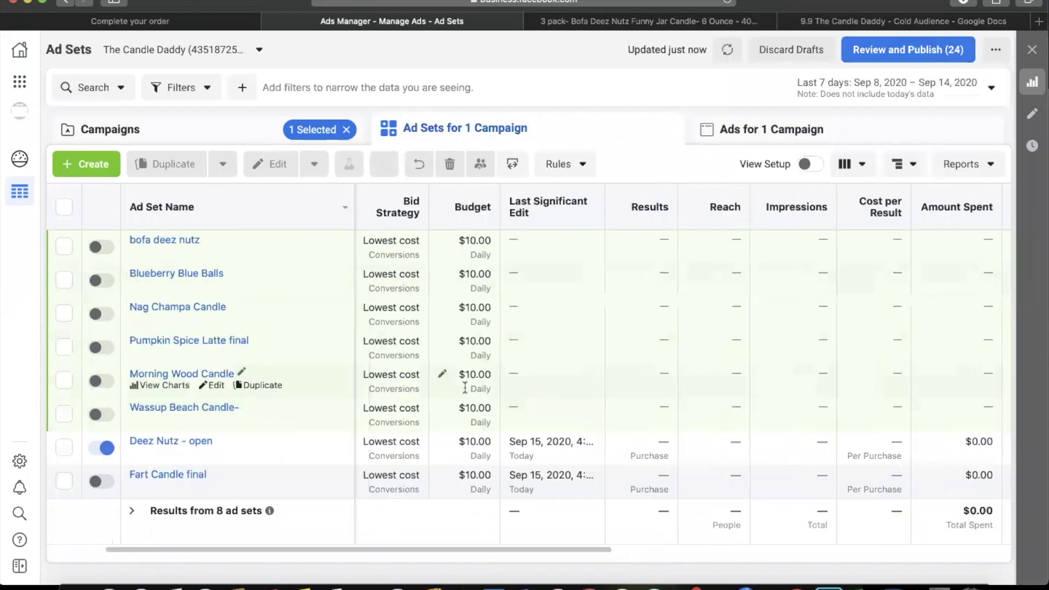
{"action": "left_click", "coordinate": [845, 60]}
{"action": "left_click", "coordinate": [755, 484]}
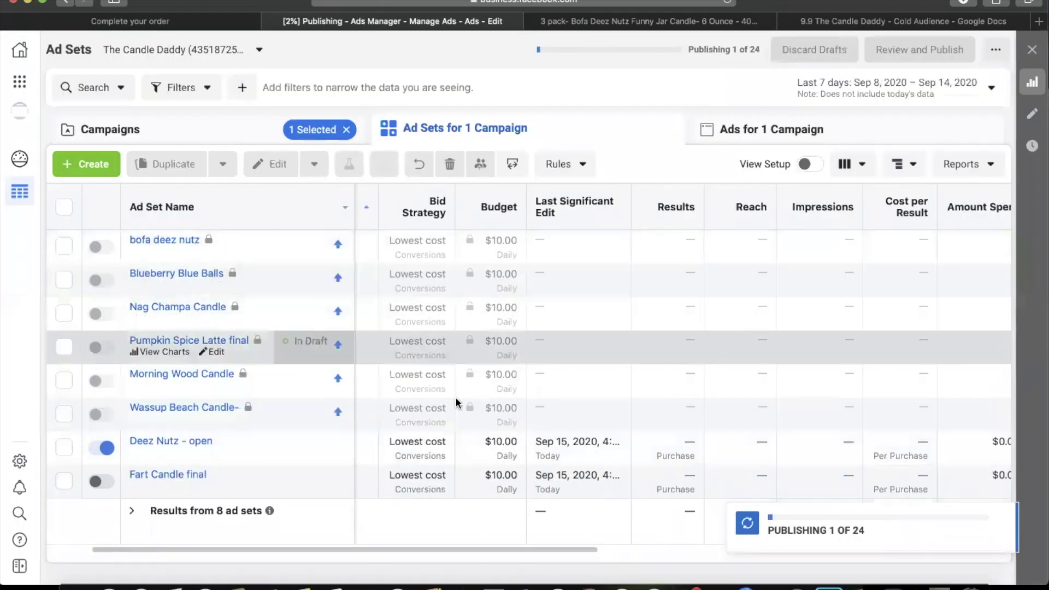
Select only the Deez Nutz - open ad set and show its ads with the delivery column in view
{"action": "left_click", "coordinate": [429, 475]}
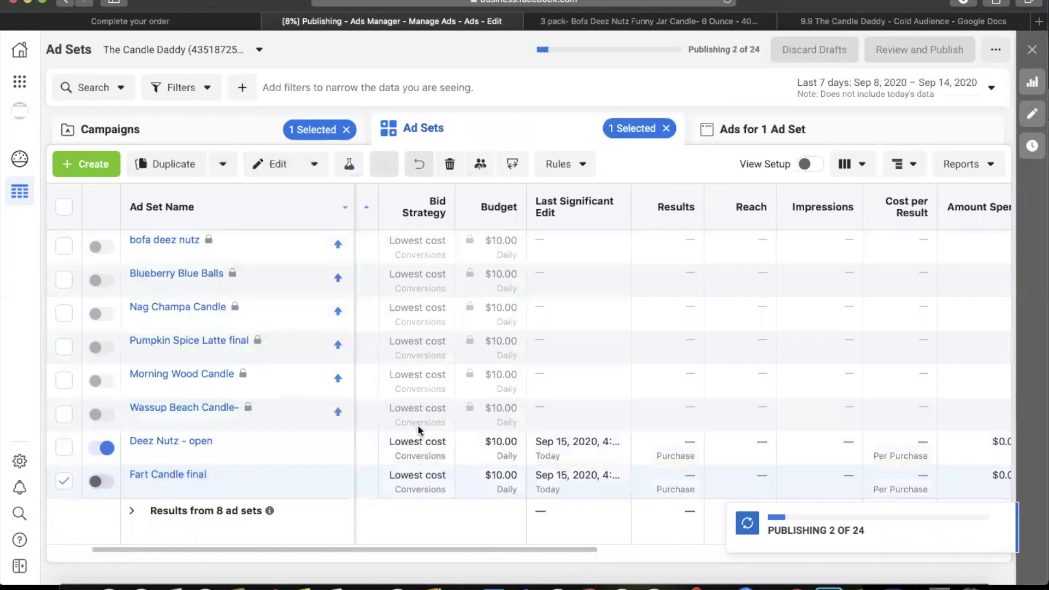
{"action": "left_click", "coordinate": [418, 424]}
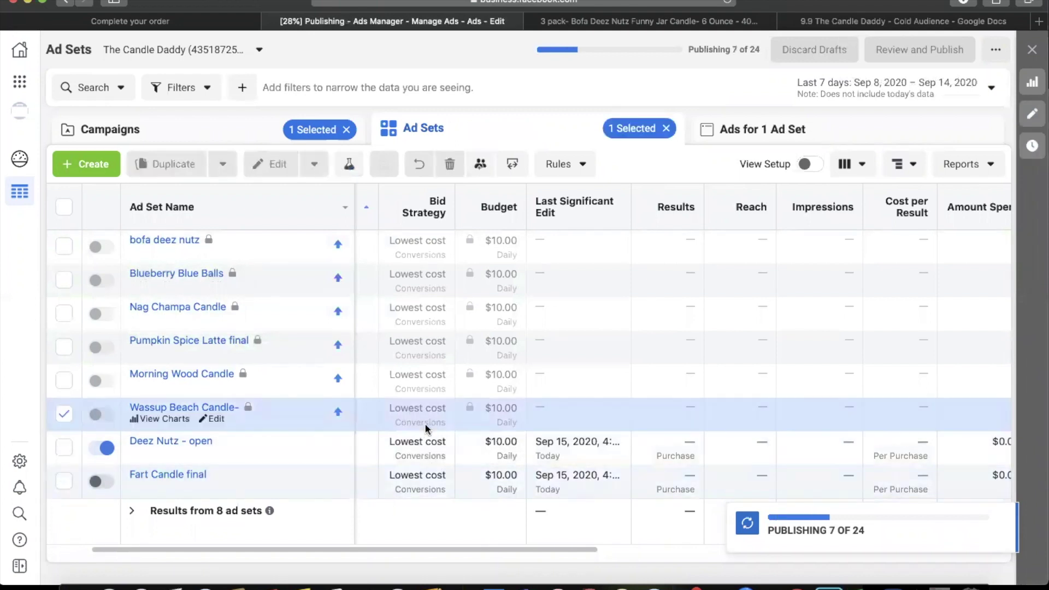
{"action": "left_click", "coordinate": [421, 445]}
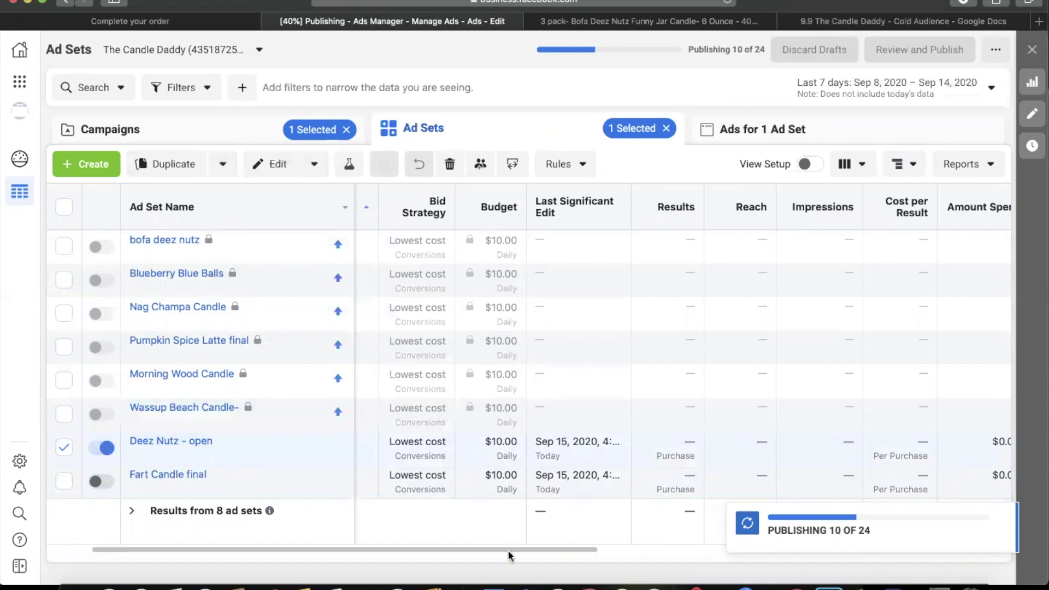
{"action": "scroll", "coordinate": [439, 550], "scroll_direction": "left", "scroll_amount": 3}
{"action": "left_click", "coordinate": [757, 131]}
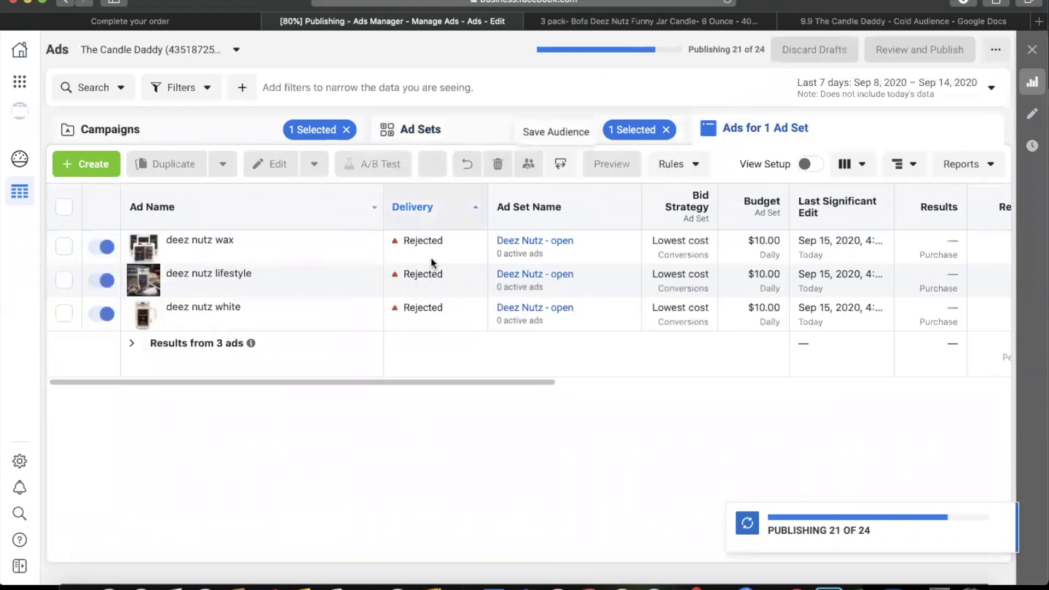
Open Account Quality from a rejected ad's delivery details and check which policies the NON CBO: Interest Testing ads are flagged under
{"action": "mouse_move", "coordinate": [424, 243]}
{"action": "left_click", "coordinate": [456, 327]}
{"action": "left_click", "coordinate": [456, 327]}
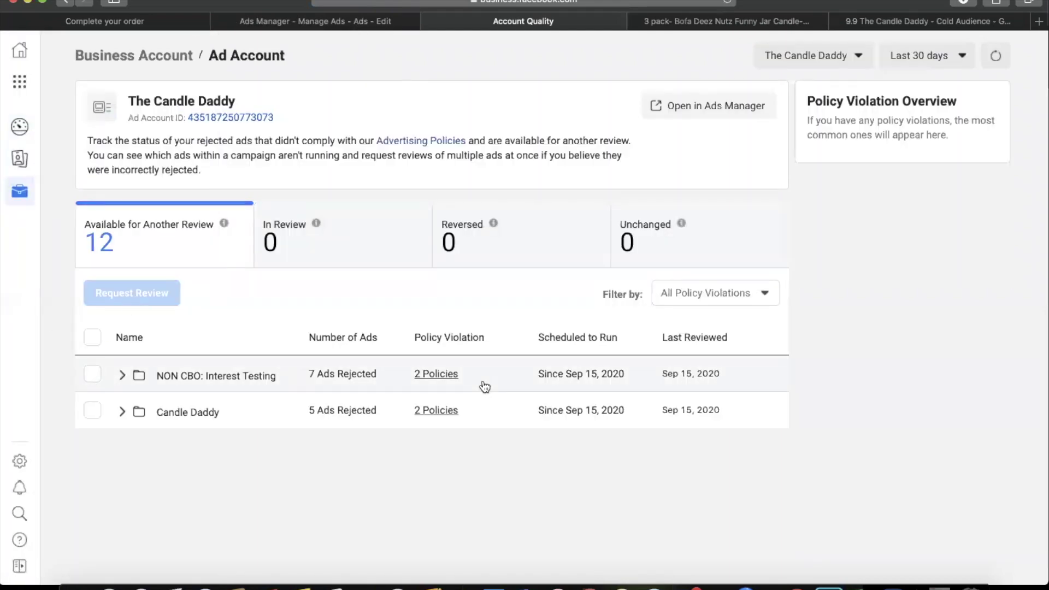
{"action": "mouse_move", "coordinate": [430, 371]}
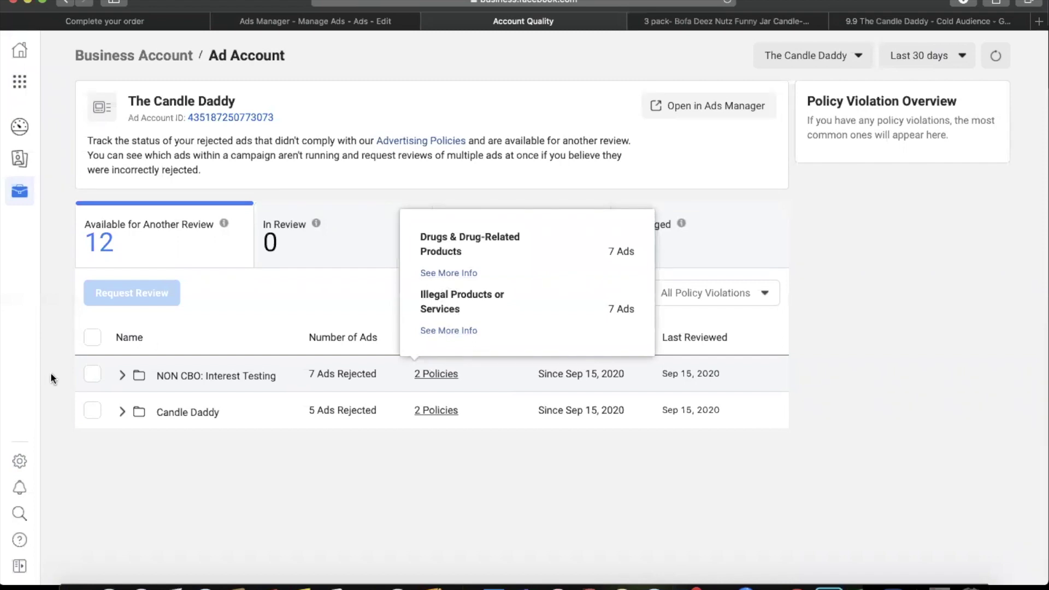
Select the rejected ads of both campaigns, recheck their policy violations and request another review for all of them
{"action": "left_click", "coordinate": [92, 338]}
{"action": "mouse_move", "coordinate": [438, 374]}
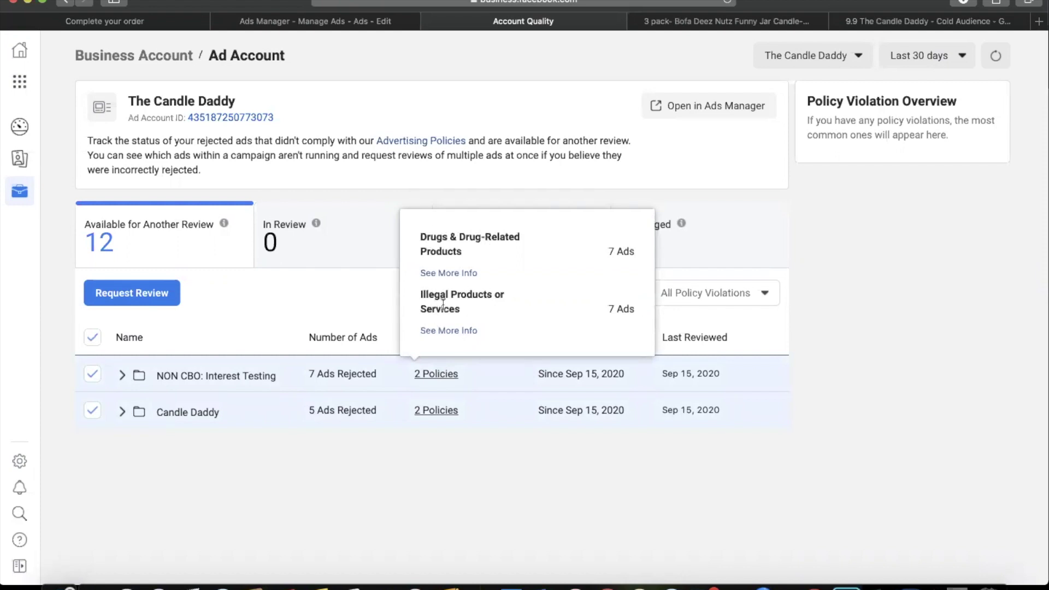
{"action": "left_click", "coordinate": [159, 301]}
{"action": "left_click", "coordinate": [723, 280]}
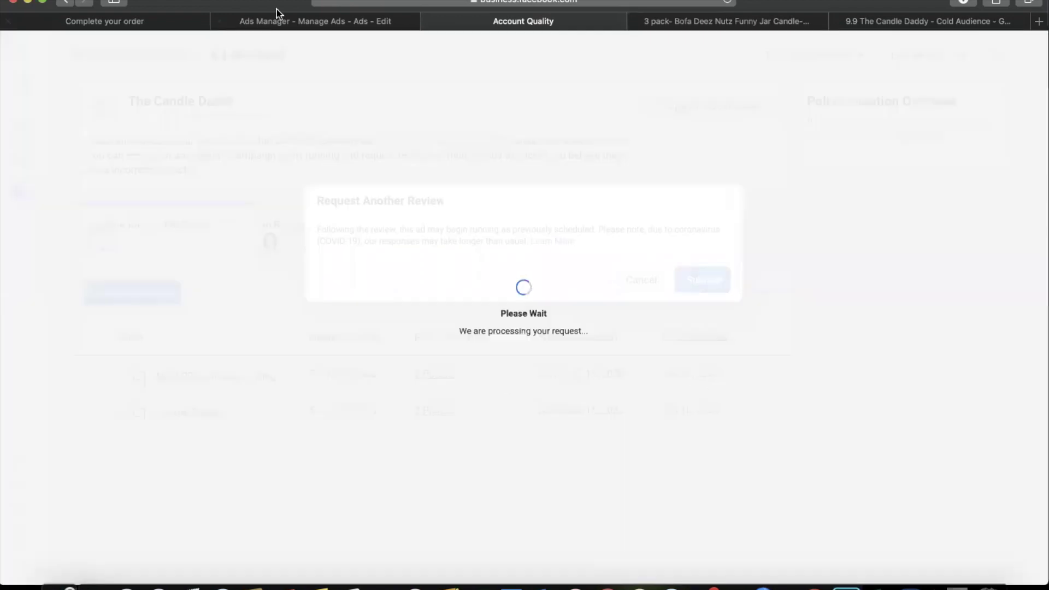
Return to Ads Manager and examine the rejected deez nutz wax ad's media, primary text, headline, destination links and tracking settings
{"action": "left_click", "coordinate": [316, 21]}
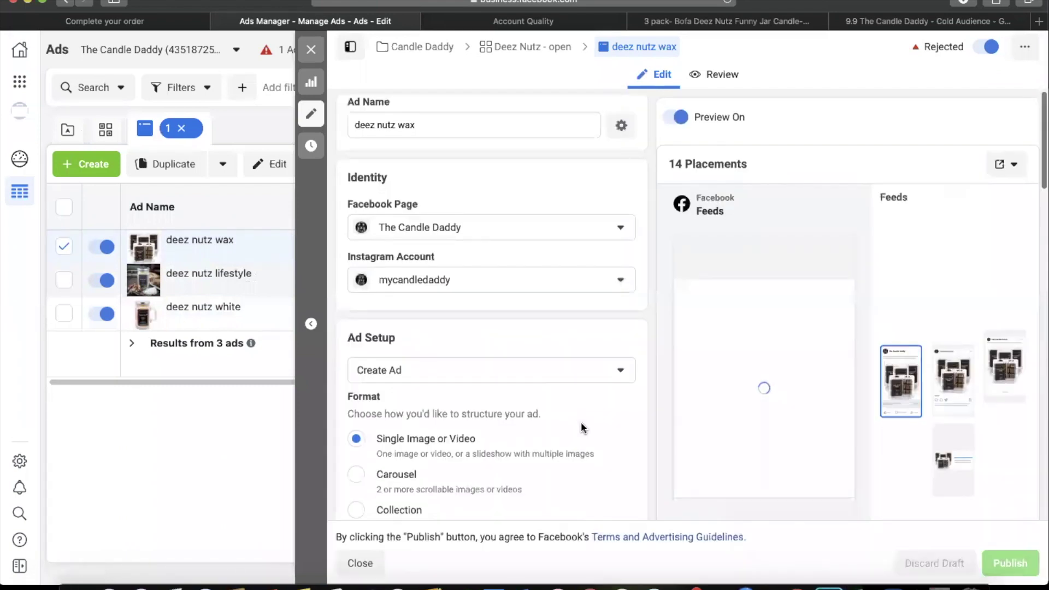
{"action": "scroll", "coordinate": [582, 422], "scroll_direction": "down", "scroll_amount": 4}
{"action": "scroll", "coordinate": [577, 437], "scroll_direction": "down", "scroll_amount": 3}
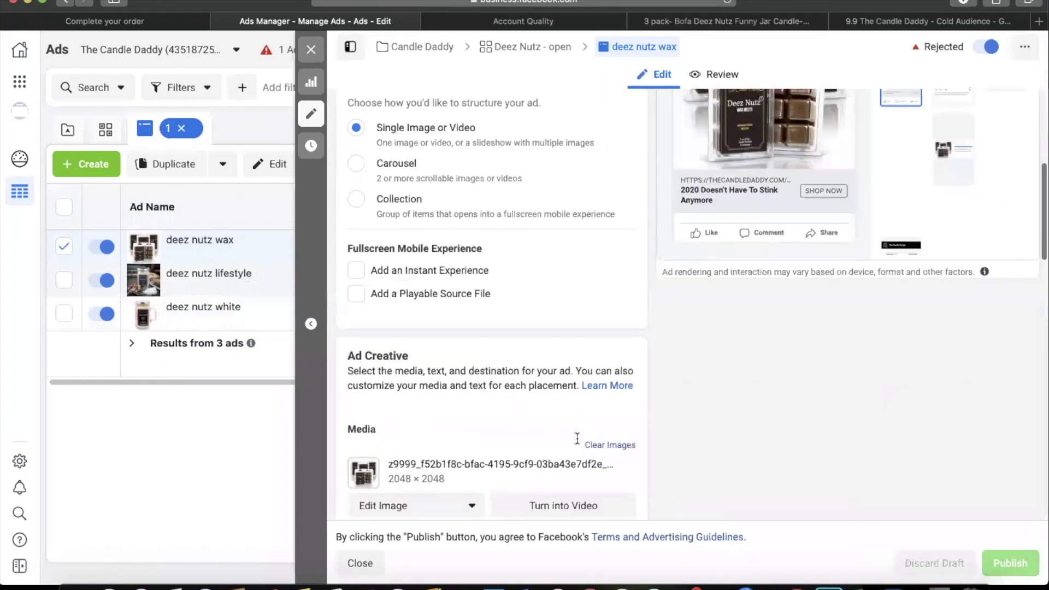
{"action": "scroll", "coordinate": [568, 461], "scroll_direction": "down", "scroll_amount": 12}
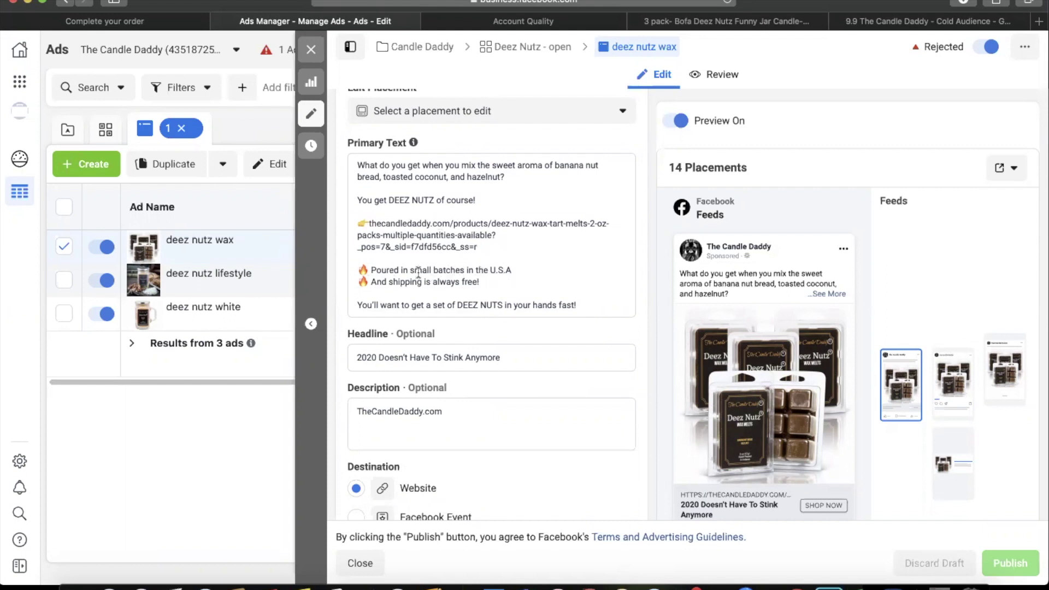
{"action": "left_click", "coordinate": [457, 269]}
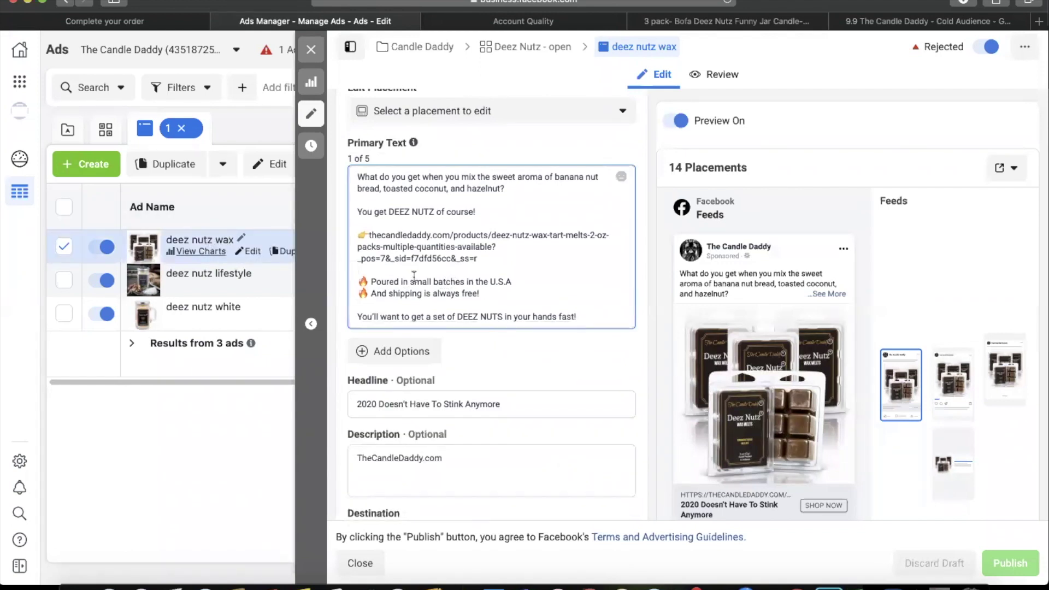
{"action": "scroll", "coordinate": [529, 328], "scroll_direction": "down", "scroll_amount": 3}
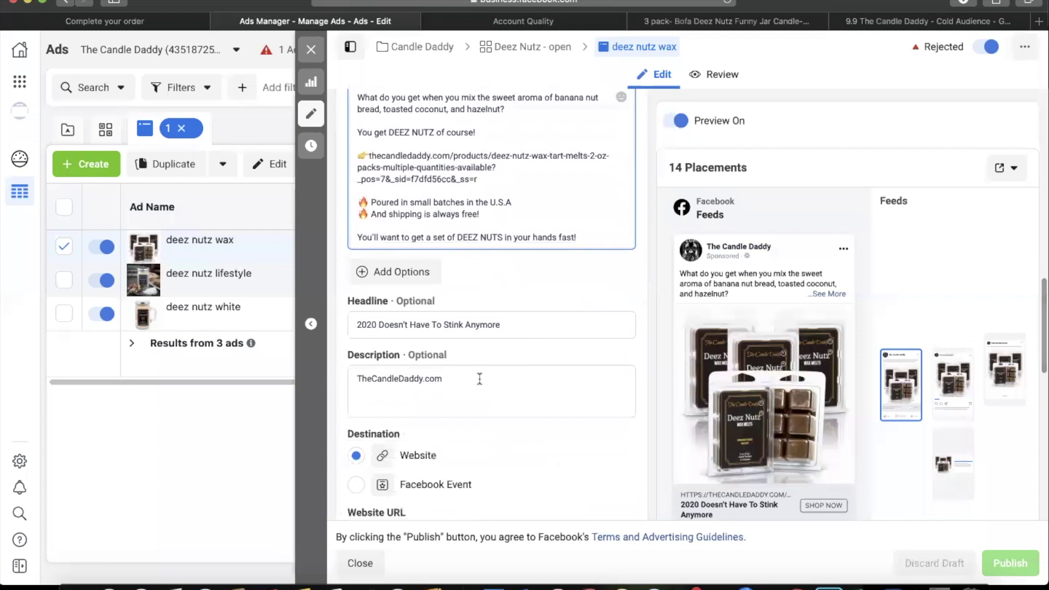
{"action": "scroll", "coordinate": [479, 352], "scroll_direction": "down", "scroll_amount": 5}
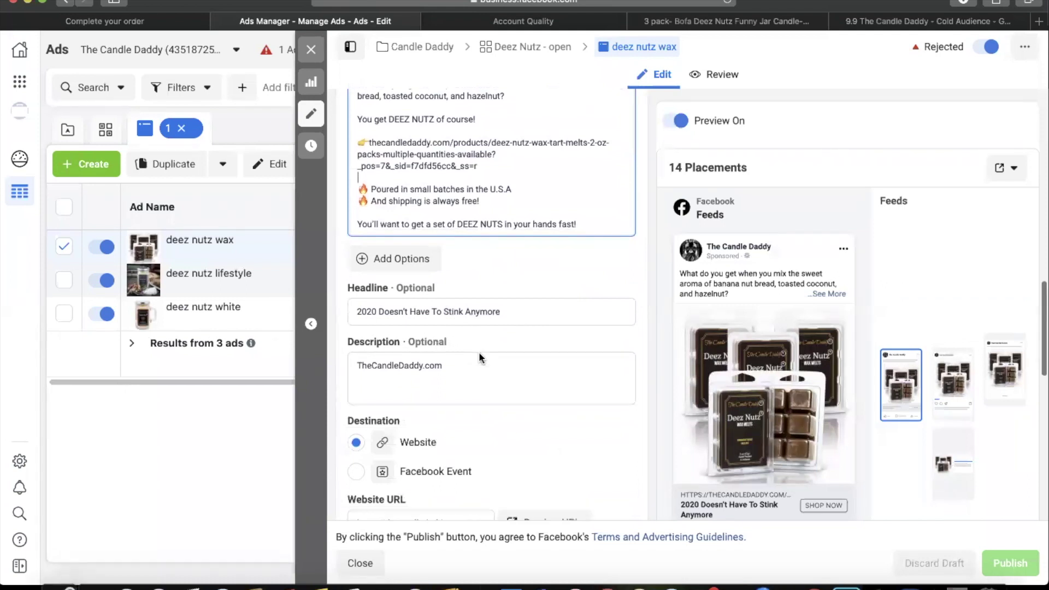
{"action": "scroll", "coordinate": [671, 440], "scroll_direction": "down", "scroll_amount": 1}
{"action": "scroll", "coordinate": [584, 453], "scroll_direction": "down", "scroll_amount": 7}
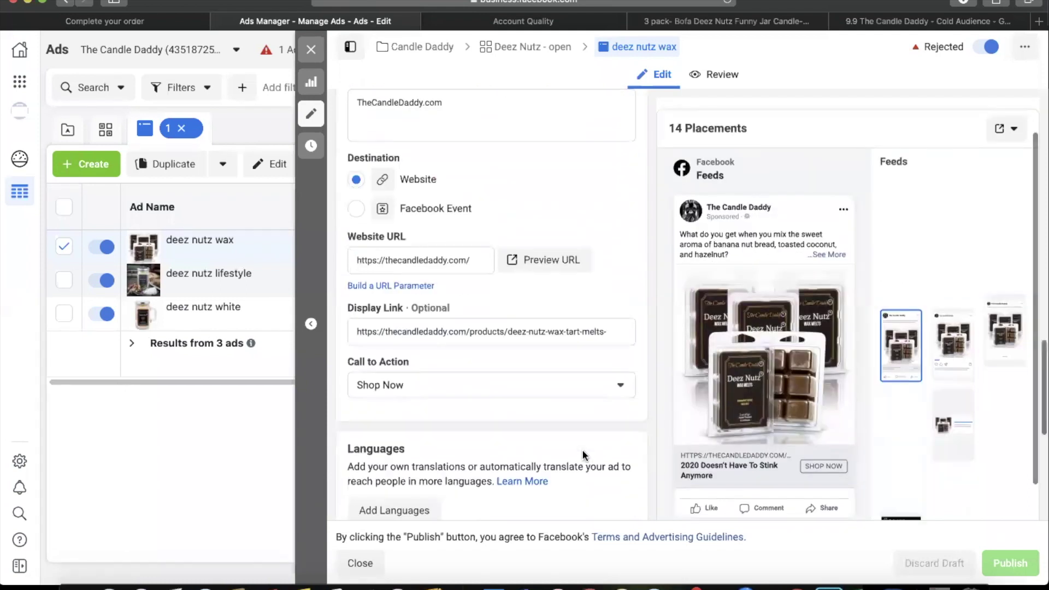
{"action": "scroll", "coordinate": [602, 483], "scroll_direction": "down", "scroll_amount": 1}
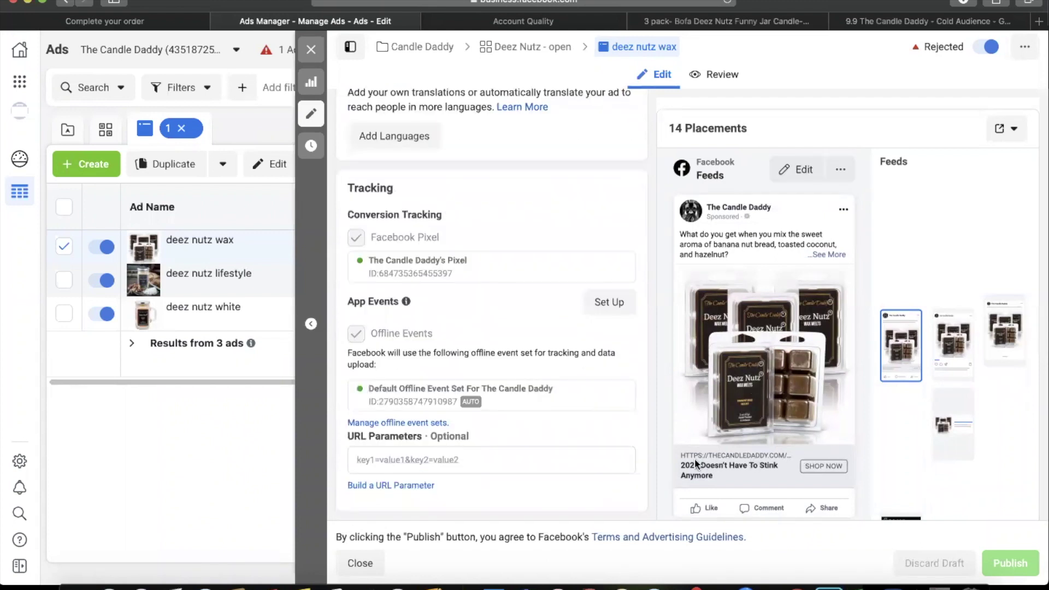
{"action": "scroll", "coordinate": [563, 424], "scroll_direction": "up", "scroll_amount": 7}
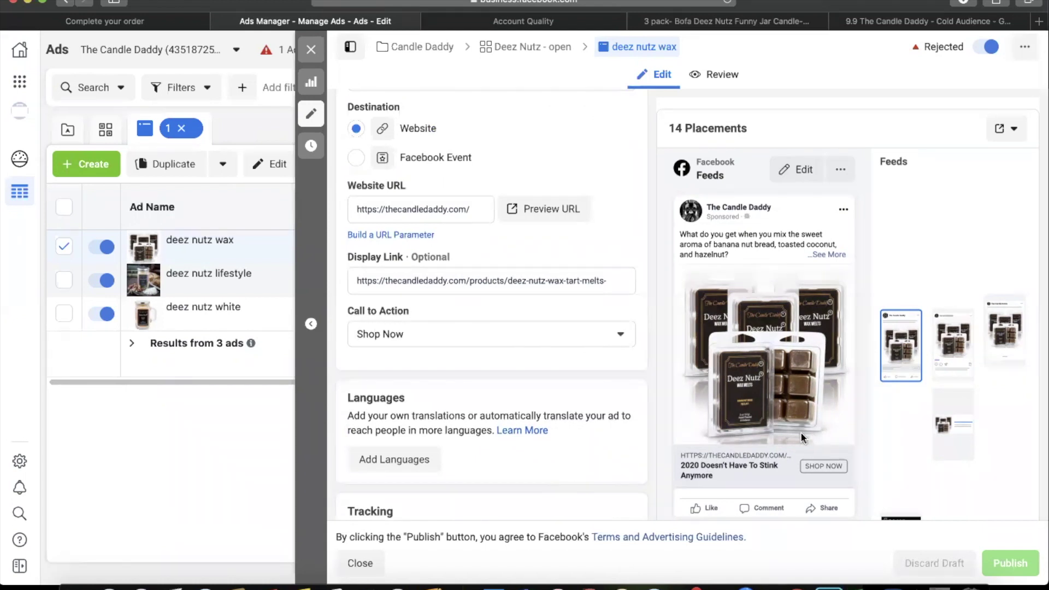
Open the deez nutz lifestyle ad, examine its links and primary text, and view the suggested text options without adding any
{"action": "mouse_move", "coordinate": [188, 282]}
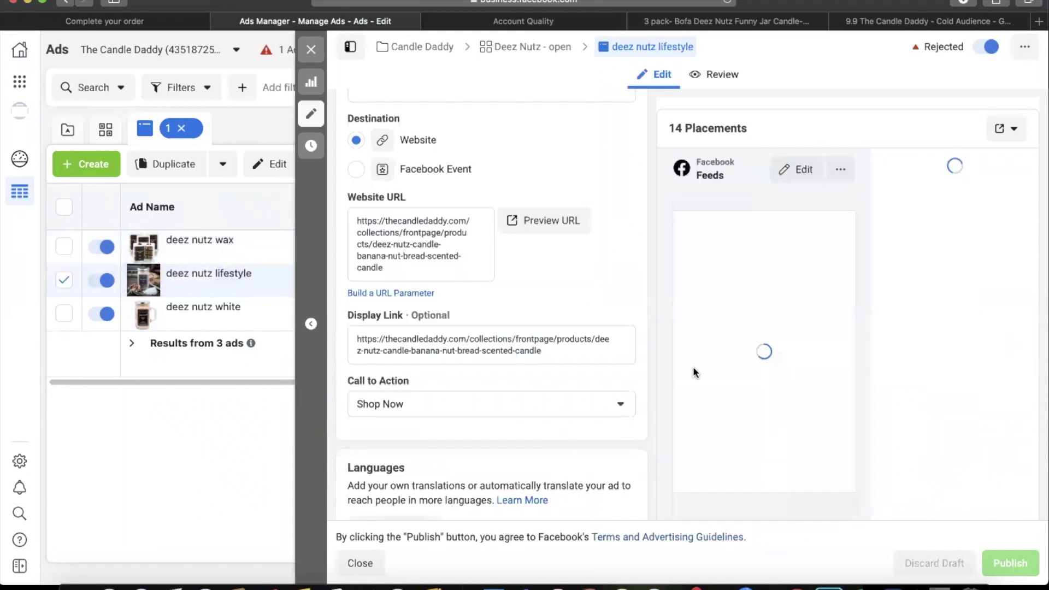
{"action": "scroll", "coordinate": [595, 399], "scroll_direction": "up", "scroll_amount": 5}
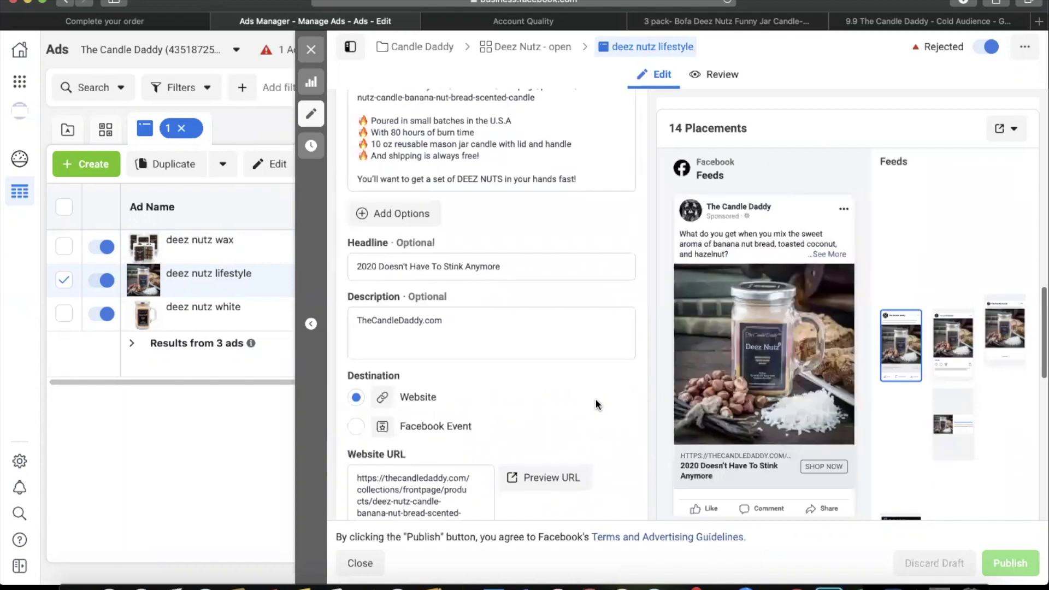
{"action": "scroll", "coordinate": [610, 415], "scroll_direction": "up", "scroll_amount": 2}
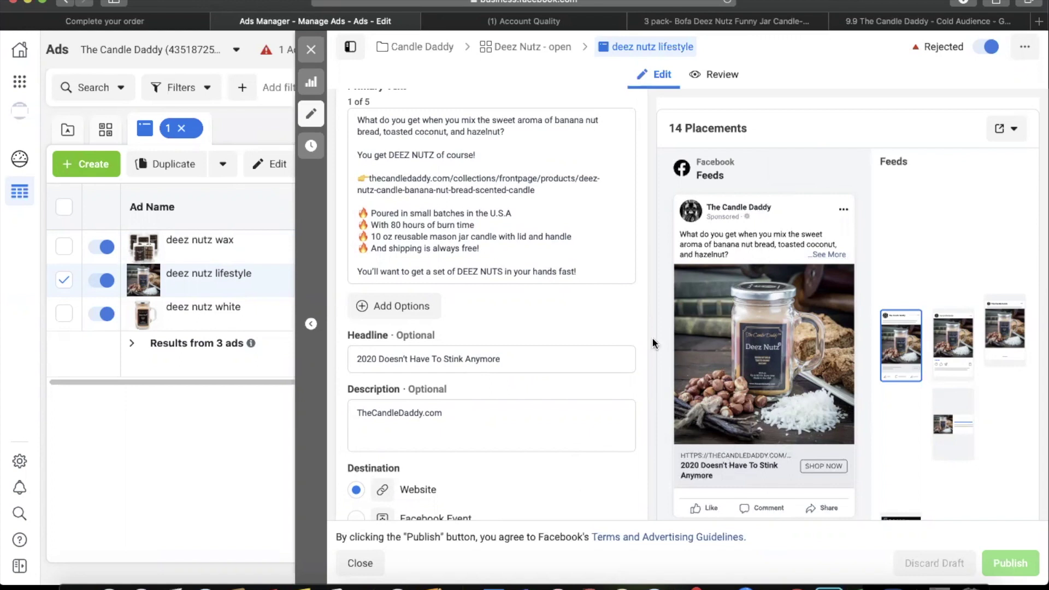
{"action": "left_click", "coordinate": [395, 306]}
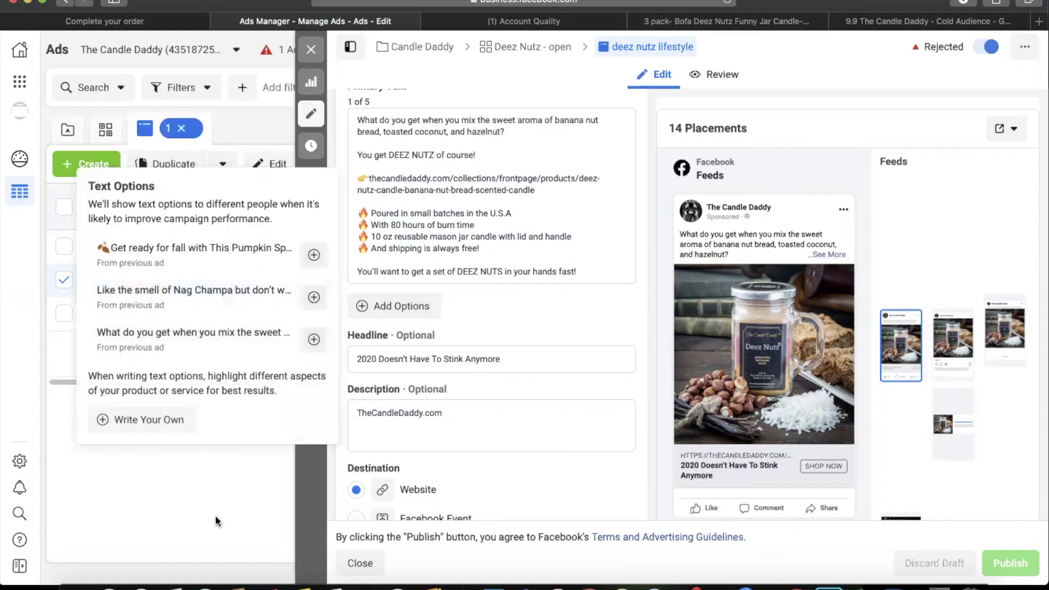
{"action": "left_click", "coordinate": [139, 453]}
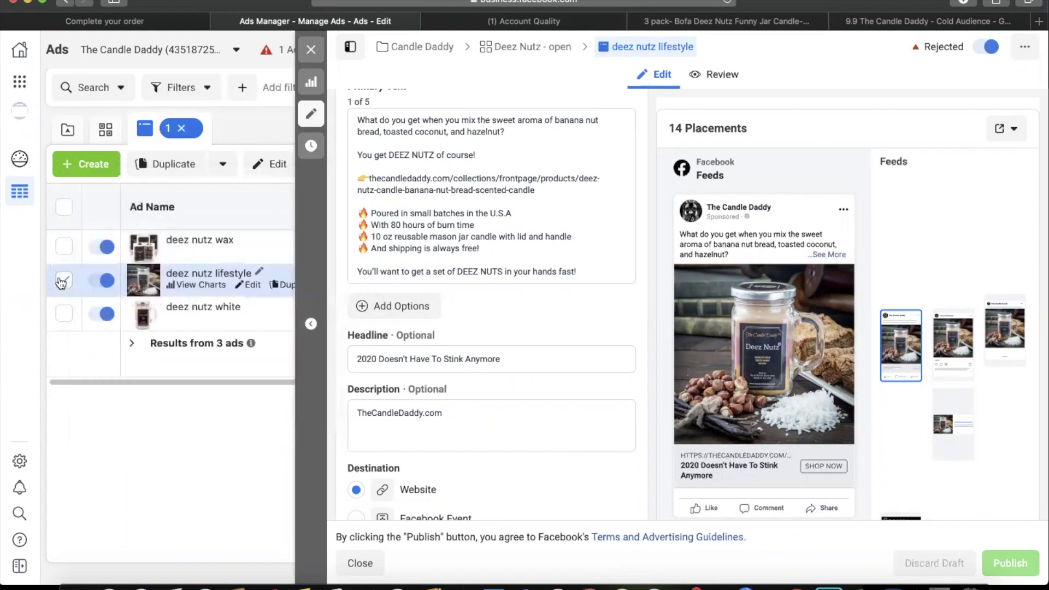
Select only the deez nutz white ad, examine its preview and comments in the performance view, and close it
{"action": "left_click", "coordinate": [64, 280]}
{"action": "left_click", "coordinate": [64, 313]}
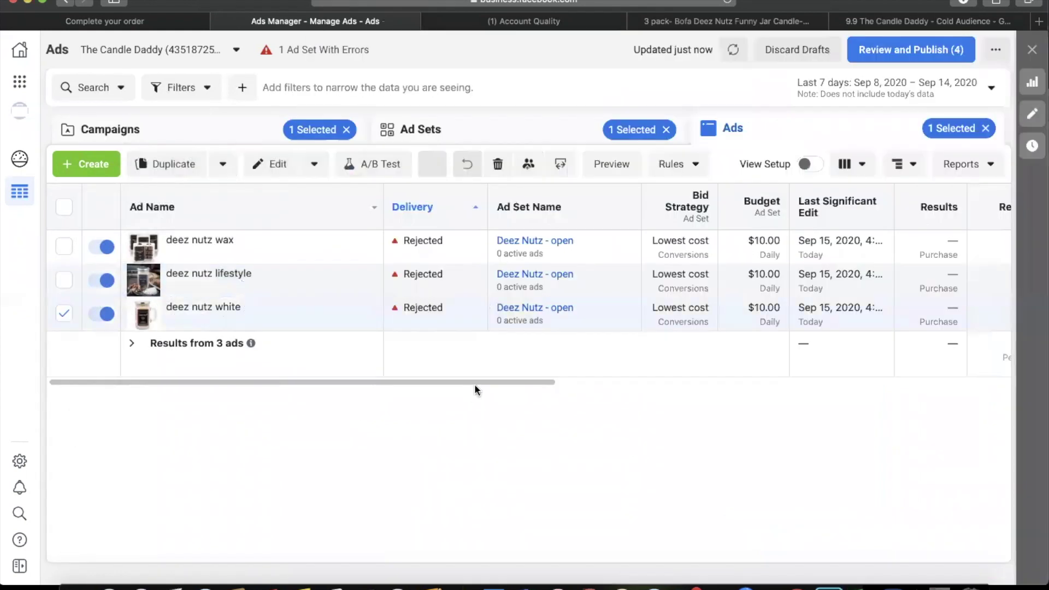
{"action": "left_click", "coordinate": [186, 318]}
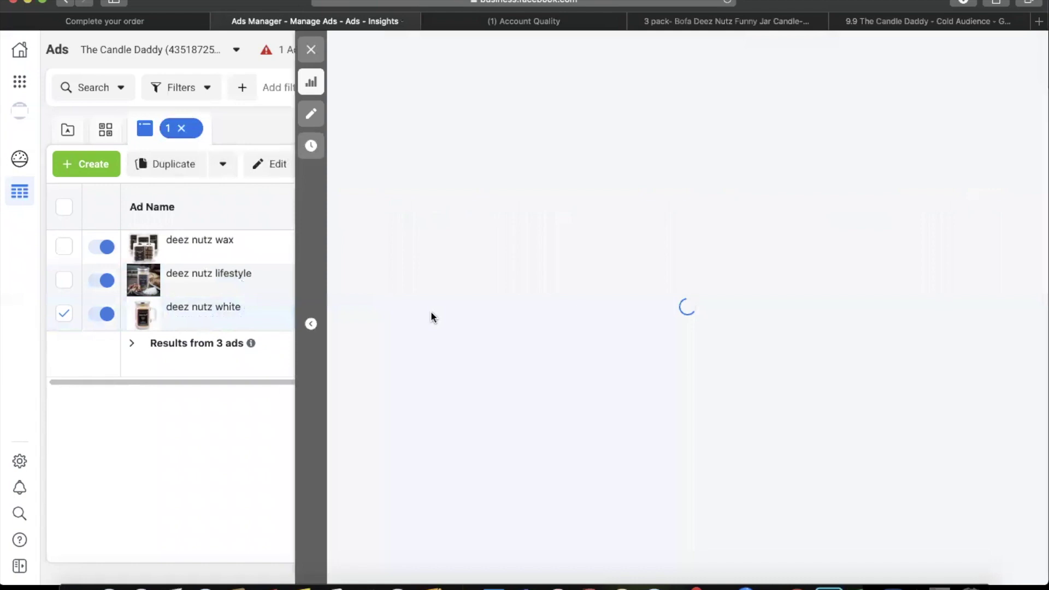
{"action": "scroll", "coordinate": [522, 419], "scroll_direction": "down", "scroll_amount": 10}
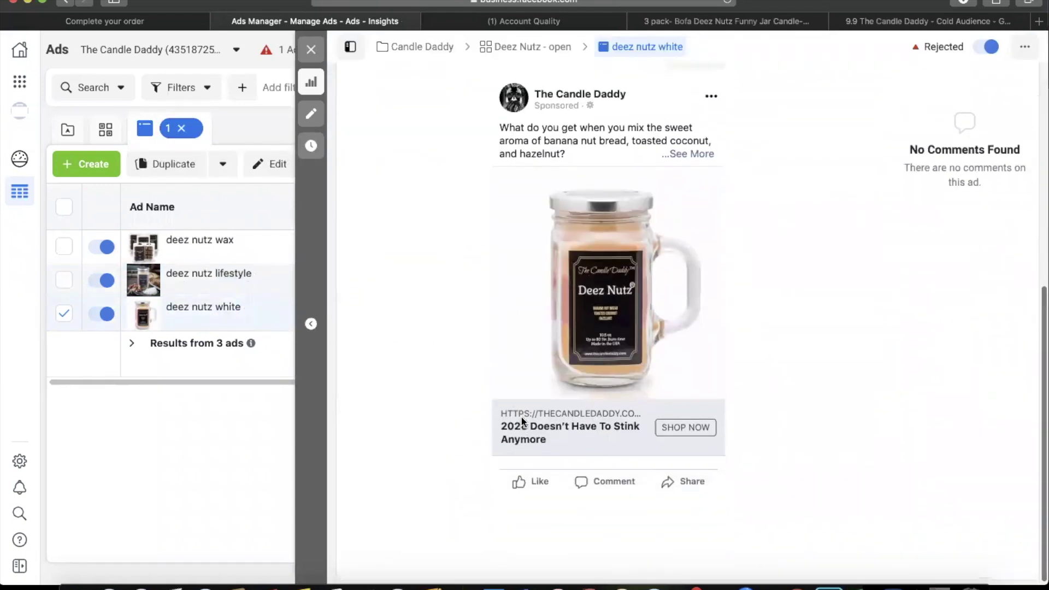
{"action": "scroll", "coordinate": [520, 415], "scroll_direction": "up", "scroll_amount": 2}
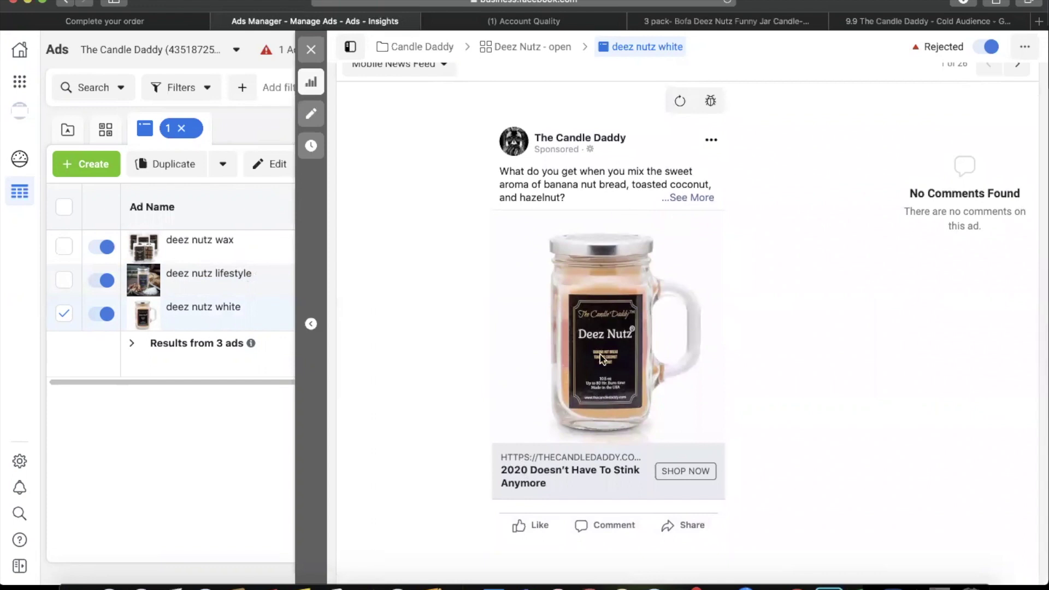
{"action": "left_click", "coordinate": [311, 49]}
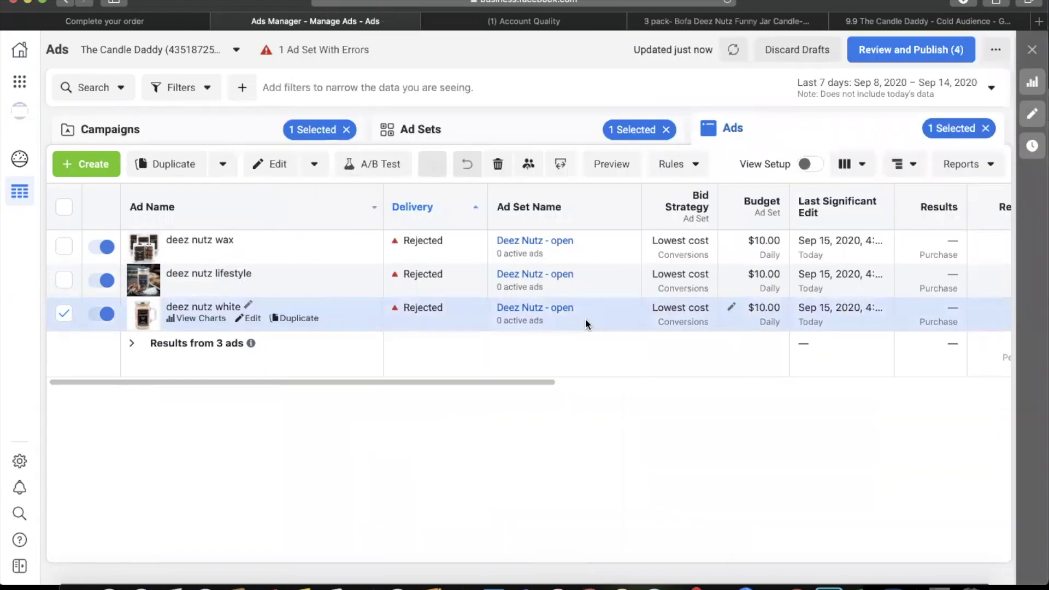
Try to publish the draft Morning Wood Candle ad set and its three ads with the option to publish items with errors
{"action": "scroll", "coordinate": [656, 262], "scroll_direction": "right", "scroll_amount": 6}
{"action": "left_click", "coordinate": [886, 50]}
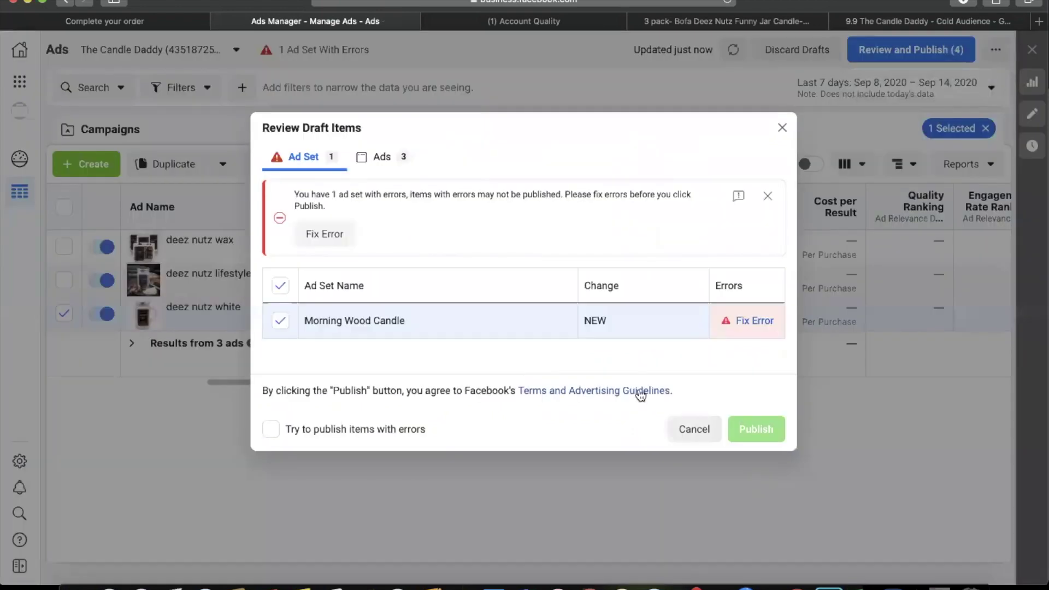
{"action": "left_click", "coordinate": [358, 429]}
{"action": "left_click", "coordinate": [777, 438]}
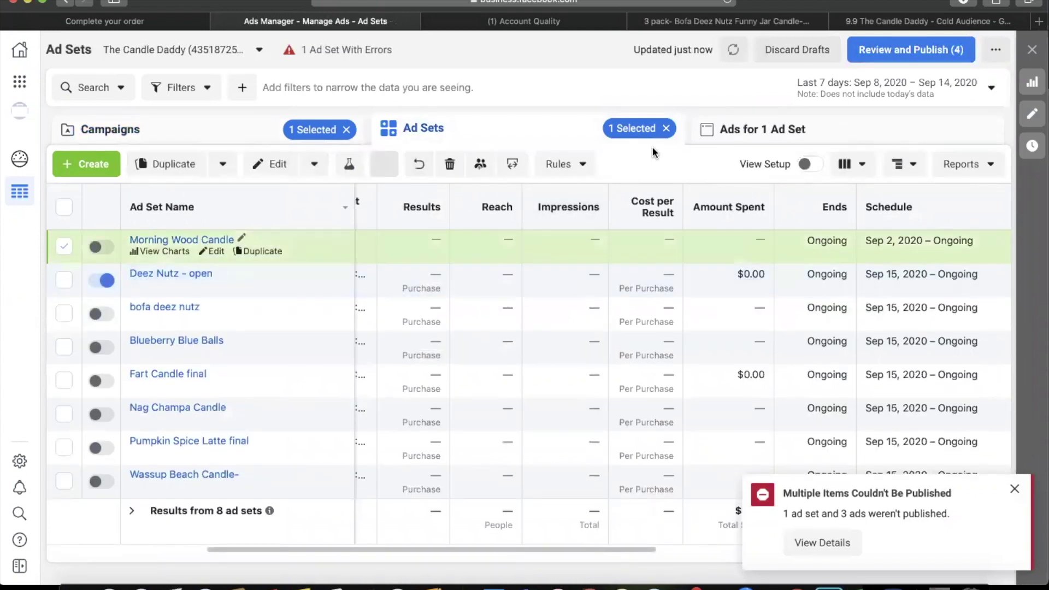
Open Account Quality from the deez nutz lifestyle ad's rejection details, request another review for both campaigns, and close the older Account Quality page
{"action": "left_click", "coordinate": [744, 137]}
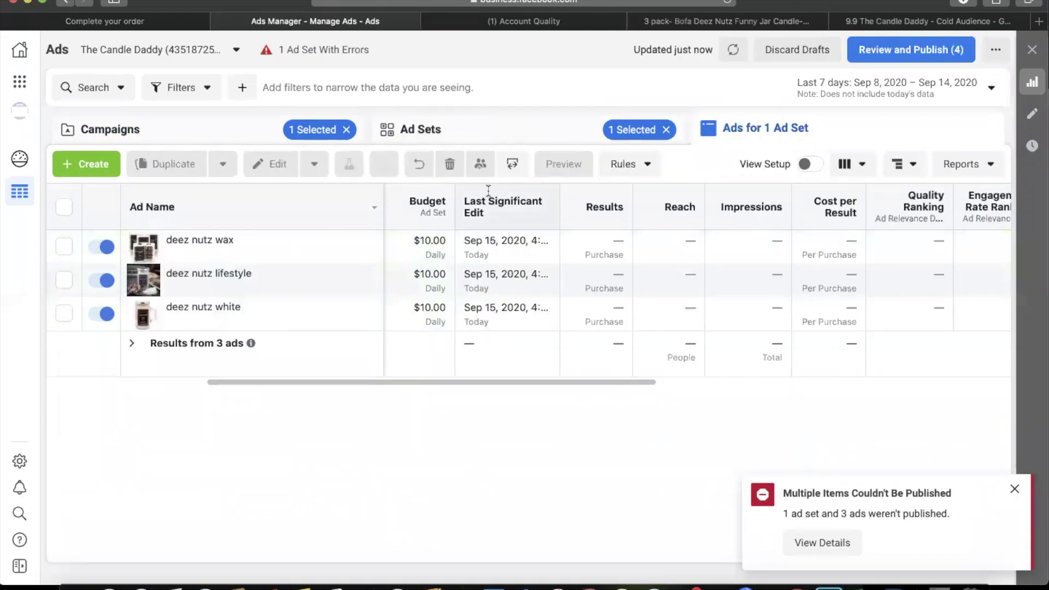
{"action": "mouse_move", "coordinate": [425, 275]}
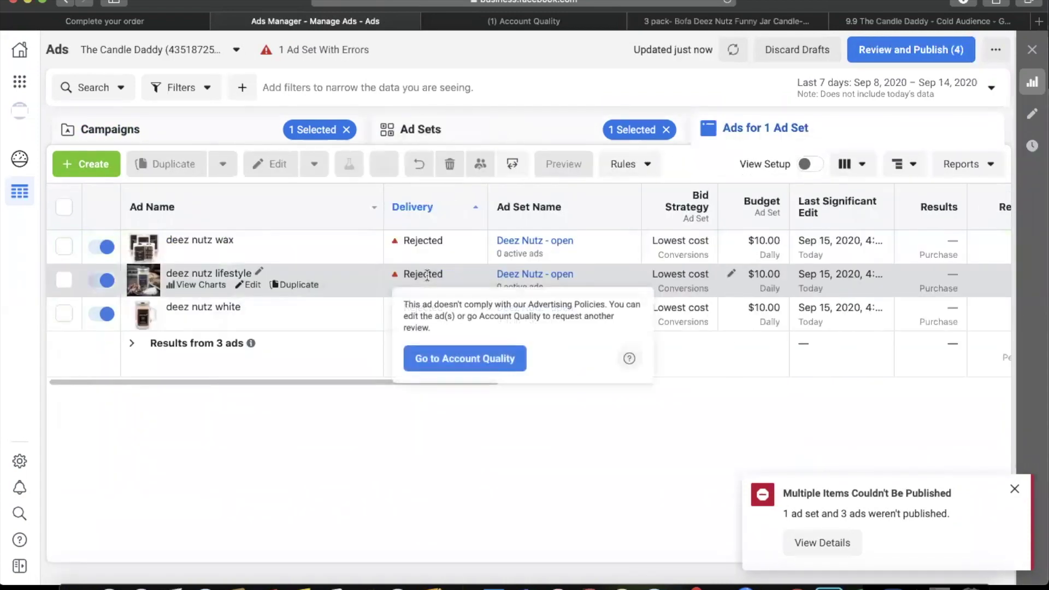
{"action": "left_click", "coordinate": [443, 359]}
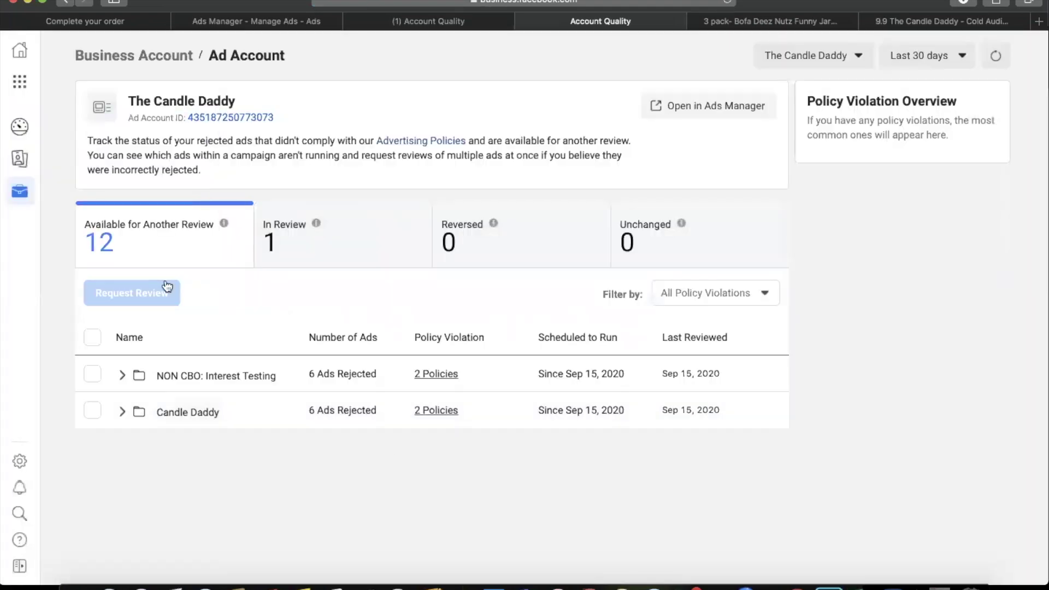
{"action": "left_click", "coordinate": [92, 337]}
{"action": "left_click", "coordinate": [133, 298]}
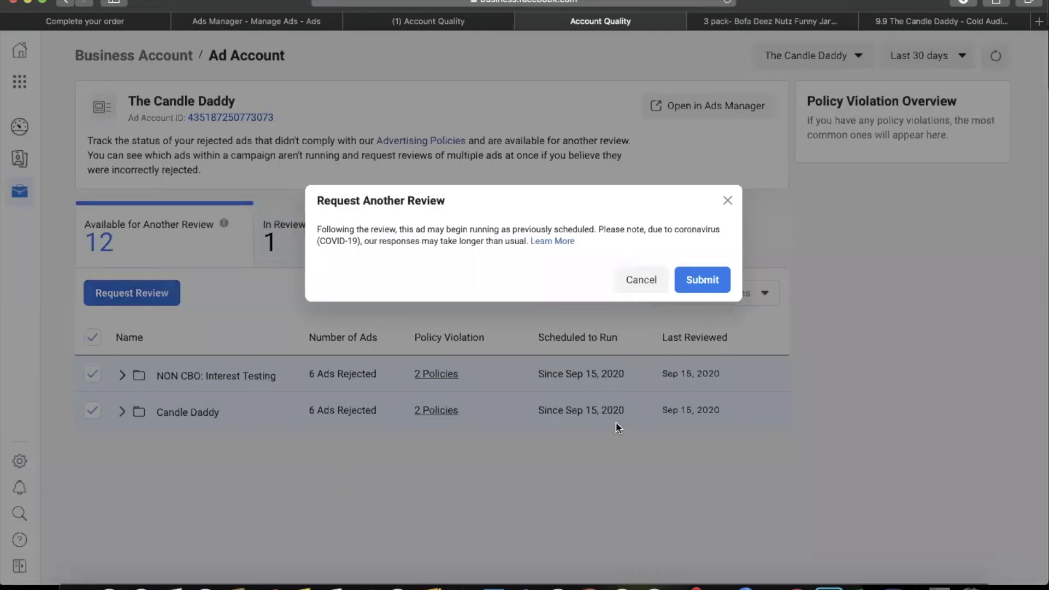
{"action": "left_click", "coordinate": [711, 281]}
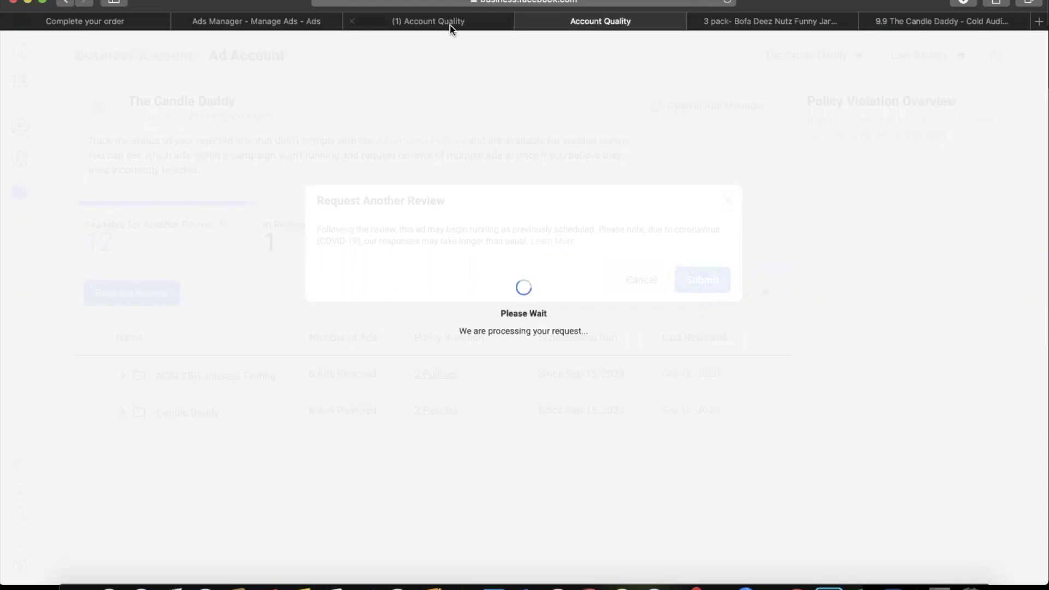
{"action": "left_click", "coordinate": [351, 21]}
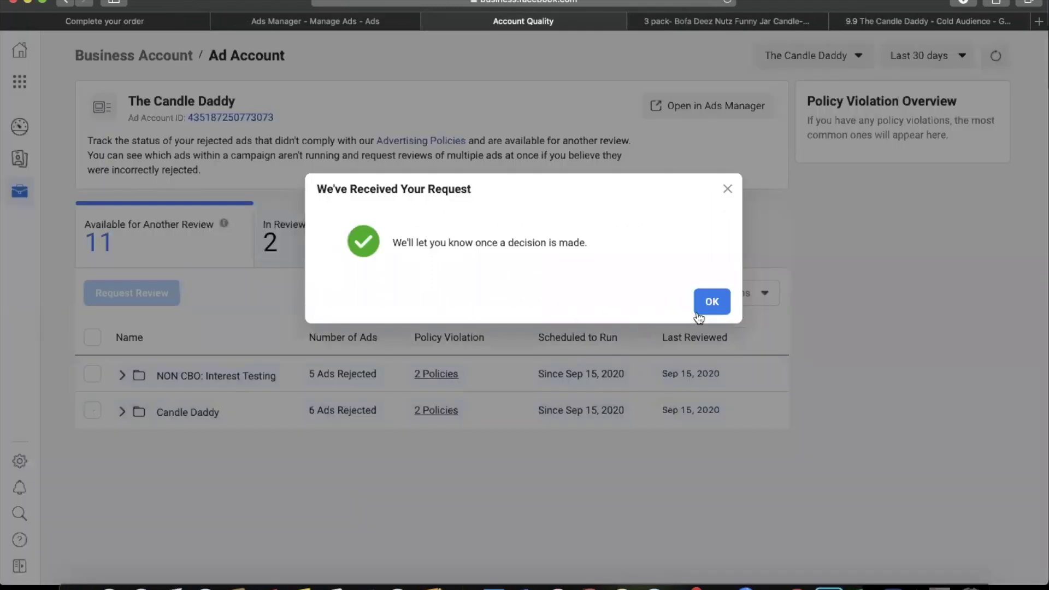
{"action": "left_click", "coordinate": [705, 315]}
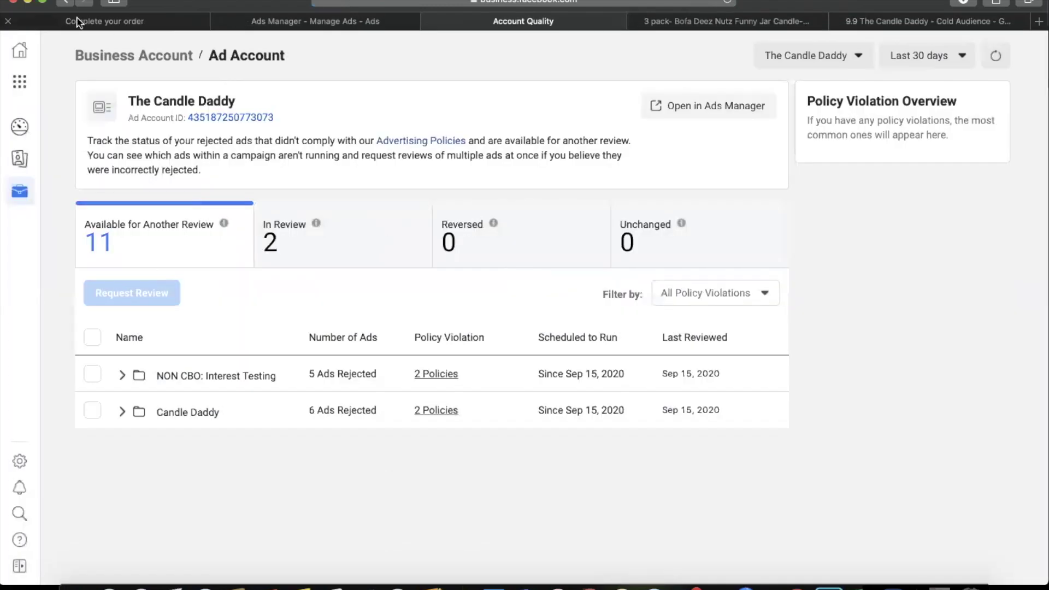
Refresh Account Quality, reselect both campaigns, look inside NON CBO: Interest Testing's Candle ad set, and submit another review request
{"action": "left_click", "coordinate": [728, 2]}
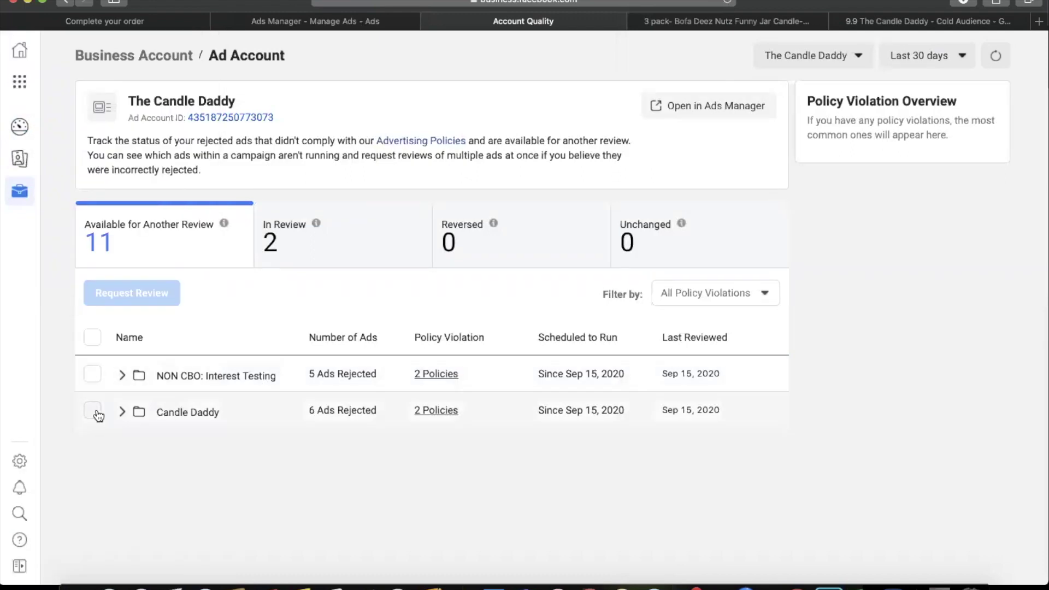
{"action": "left_click", "coordinate": [93, 411]}
{"action": "left_click", "coordinate": [92, 374]}
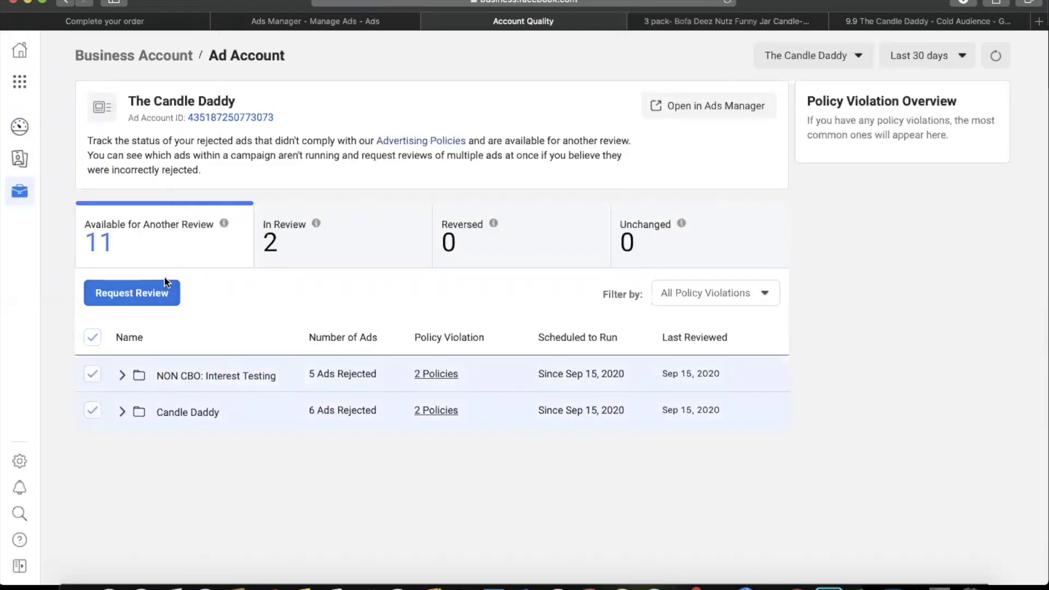
{"action": "left_click", "coordinate": [121, 375]}
{"action": "left_click", "coordinate": [140, 413]}
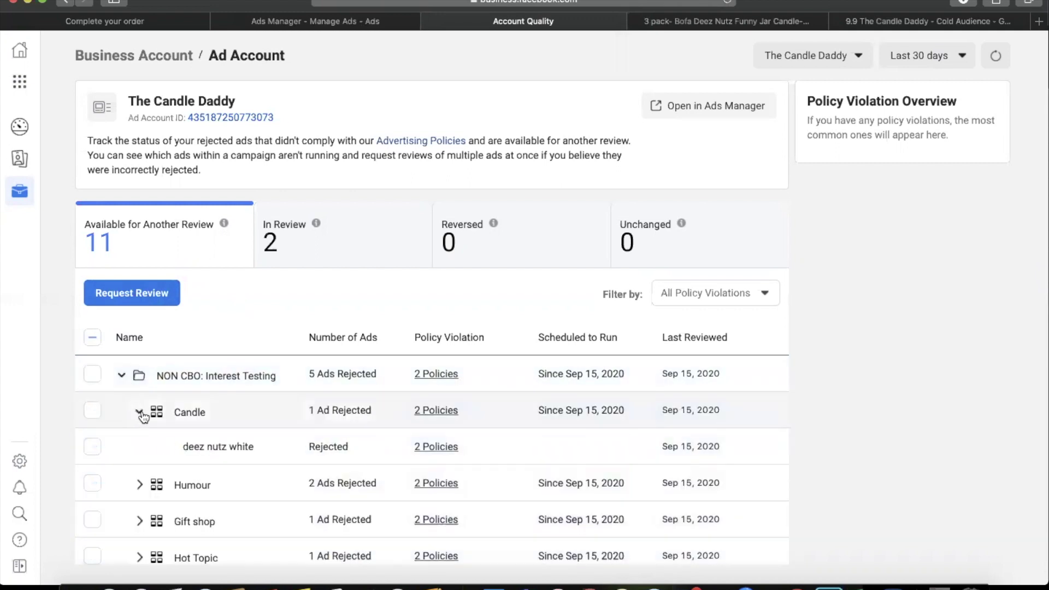
{"action": "left_click", "coordinate": [92, 373]}
{"action": "left_click", "coordinate": [131, 293]}
{"action": "left_click", "coordinate": [701, 280]}
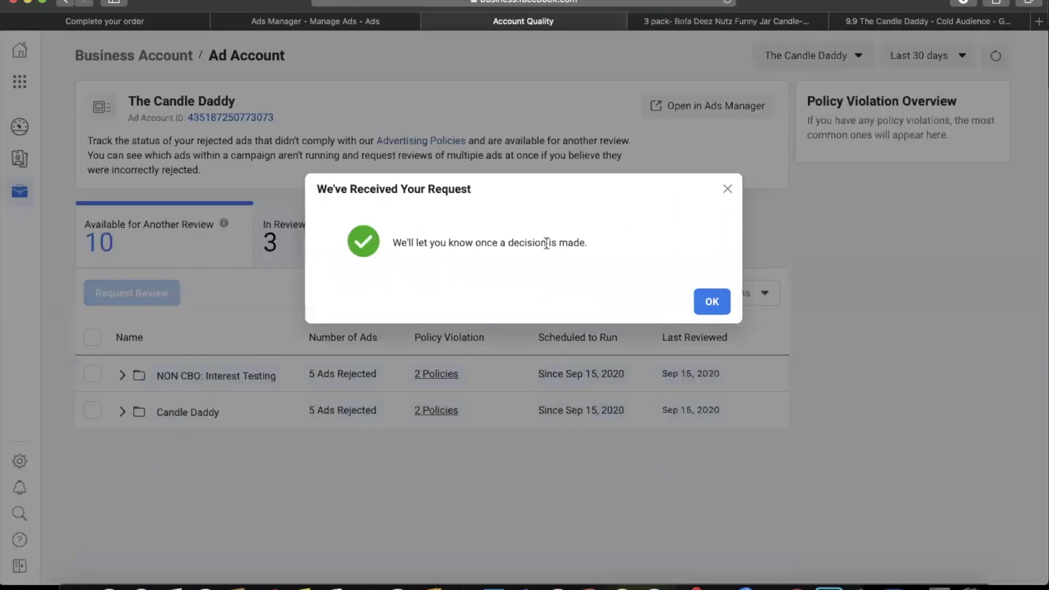
{"action": "left_click", "coordinate": [712, 301]}
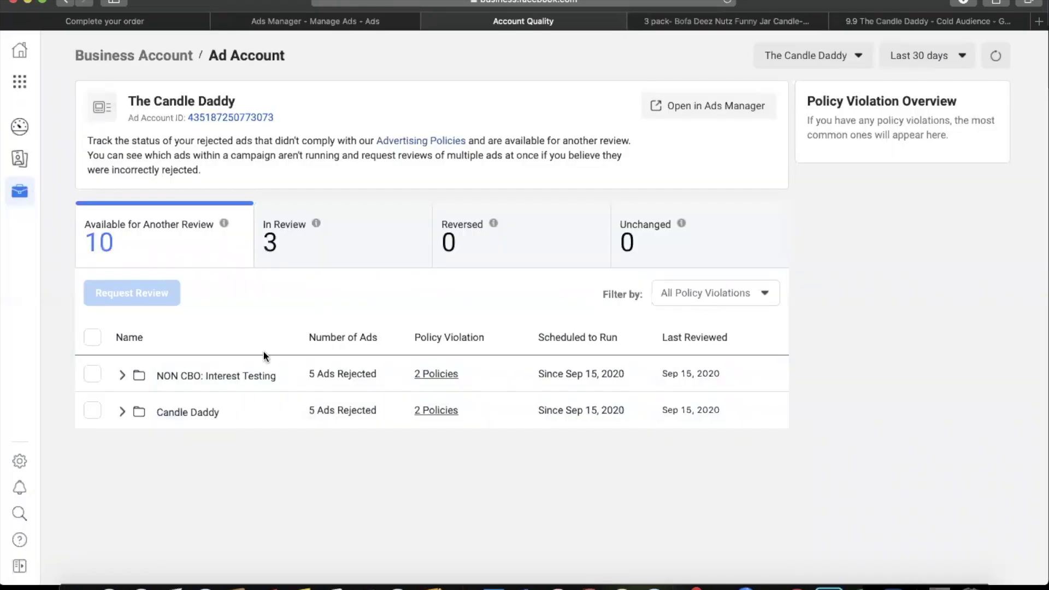
Check the NON CBO: Interest Testing ads that are in review and return to the ads available for another review
{"action": "left_click", "coordinate": [297, 264]}
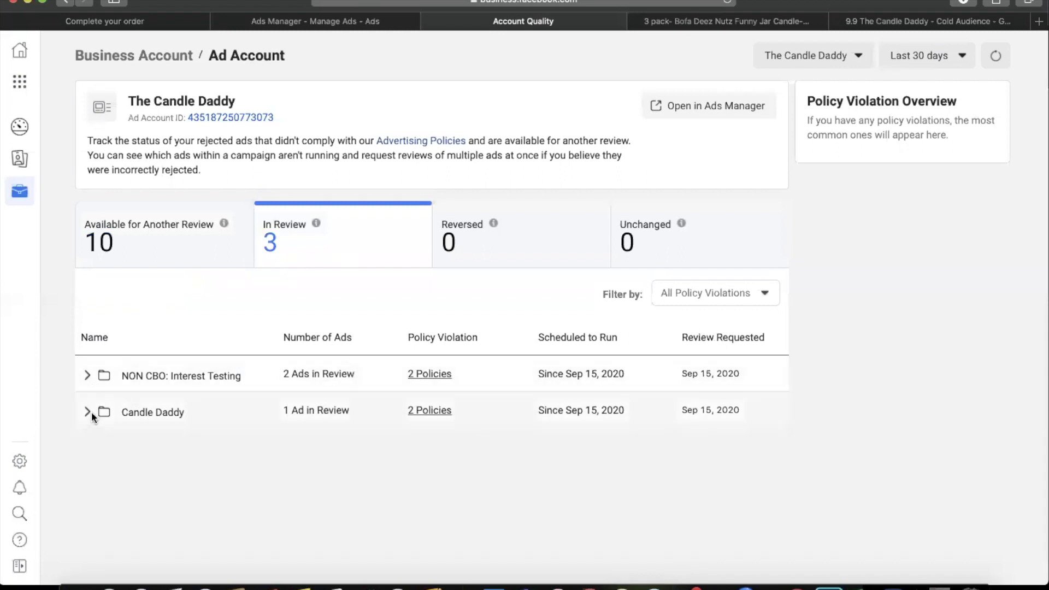
{"action": "left_click", "coordinate": [87, 376]}
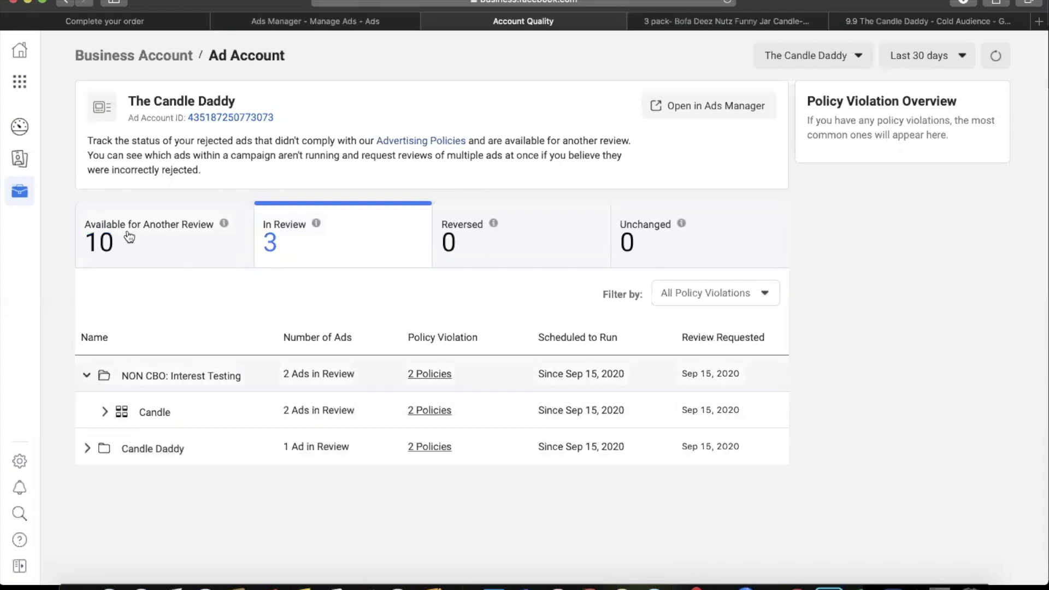
{"action": "left_click", "coordinate": [127, 228]}
Request another review for the Candle Daddy campaign's Deez Nutz - open, Fart Candle final and Pumpkin Spice Latte final ad sets
{"action": "left_click", "coordinate": [91, 411]}
{"action": "left_click", "coordinate": [121, 412]}
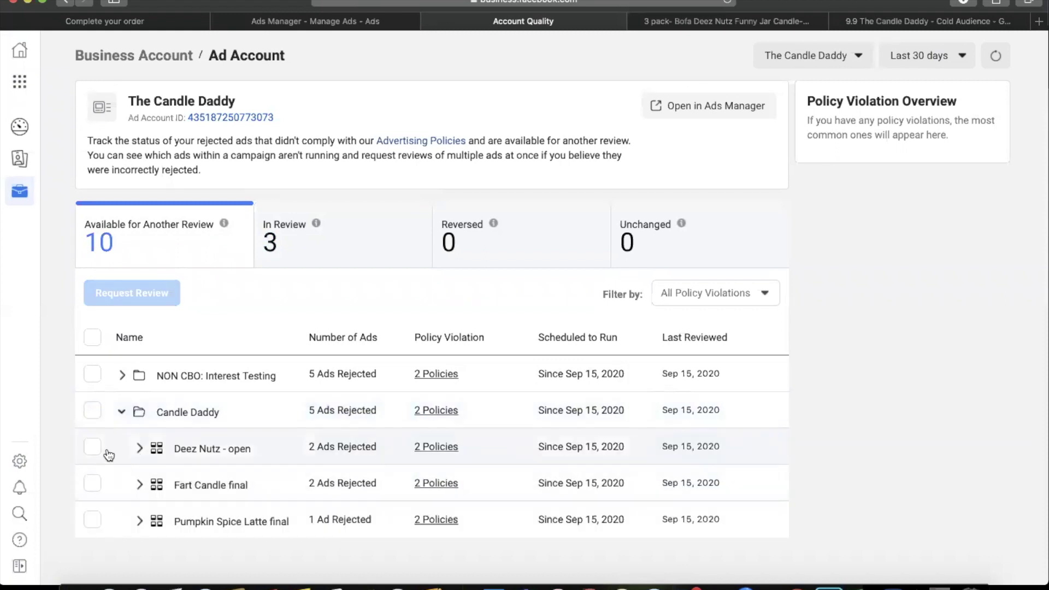
{"action": "left_click", "coordinate": [93, 448]}
{"action": "left_click", "coordinate": [91, 483]}
{"action": "left_click", "coordinate": [93, 521]}
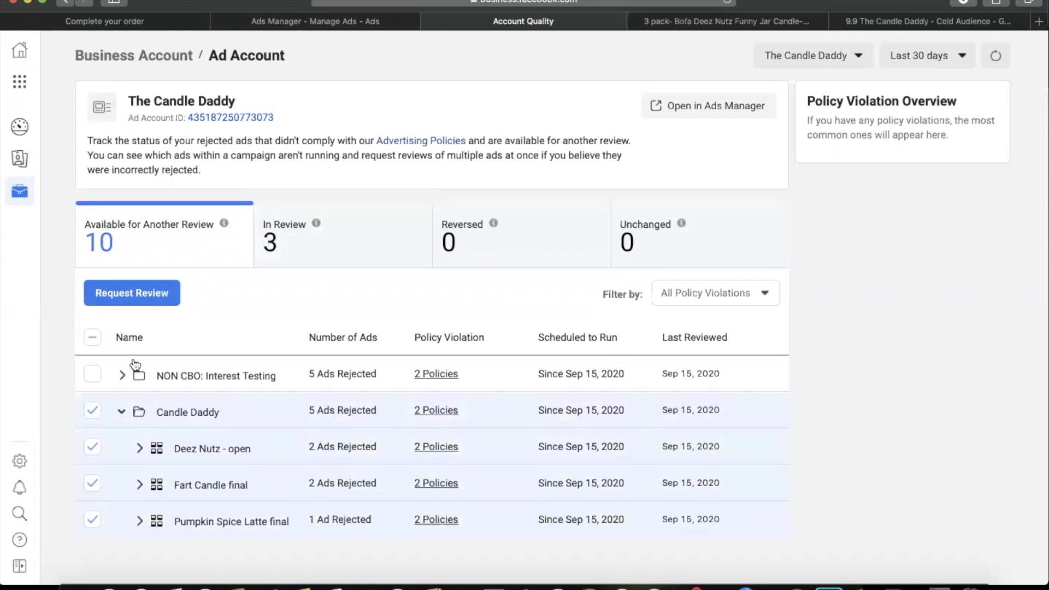
{"action": "left_click", "coordinate": [147, 293]}
{"action": "left_click", "coordinate": [702, 281]}
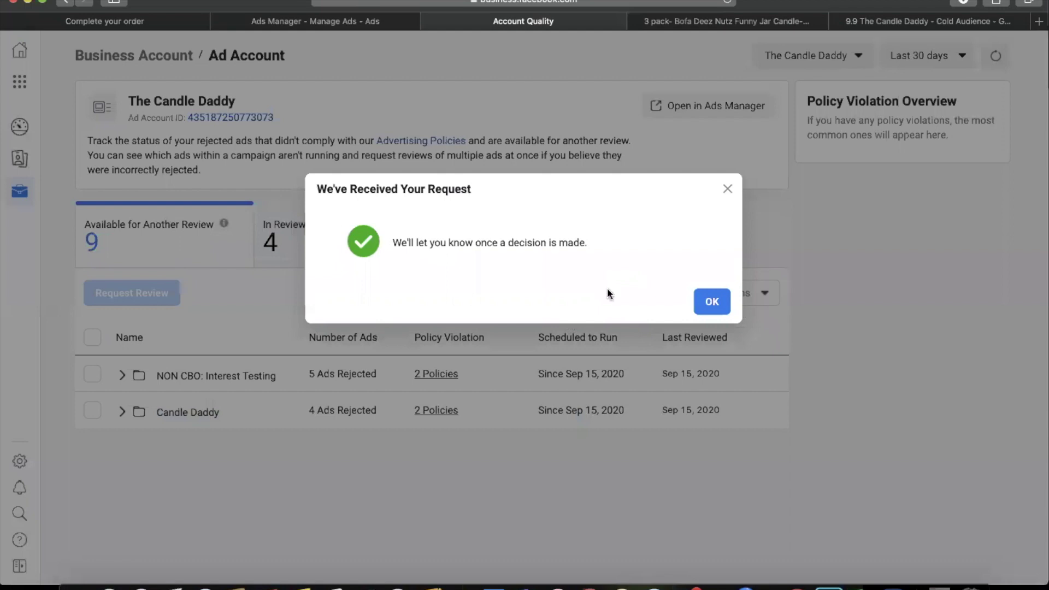
{"action": "left_click", "coordinate": [713, 302]}
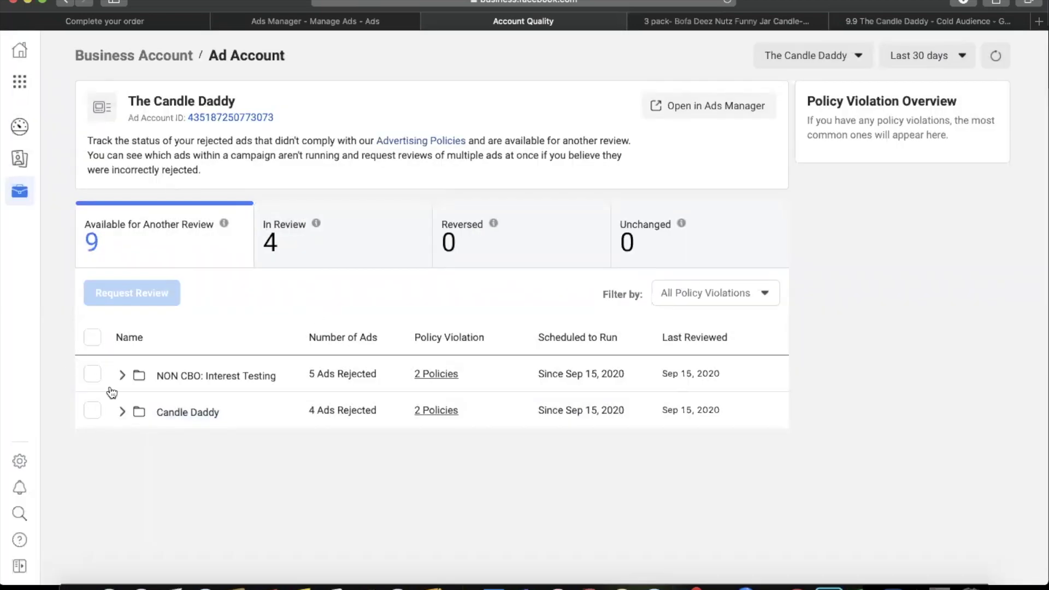
Reopen Account Quality from the lifestyle ad's rejection details in Ads Manager, compare it with the older page, and close the older one
{"action": "left_click", "coordinate": [310, 22]}
{"action": "mouse_move", "coordinate": [428, 284]}
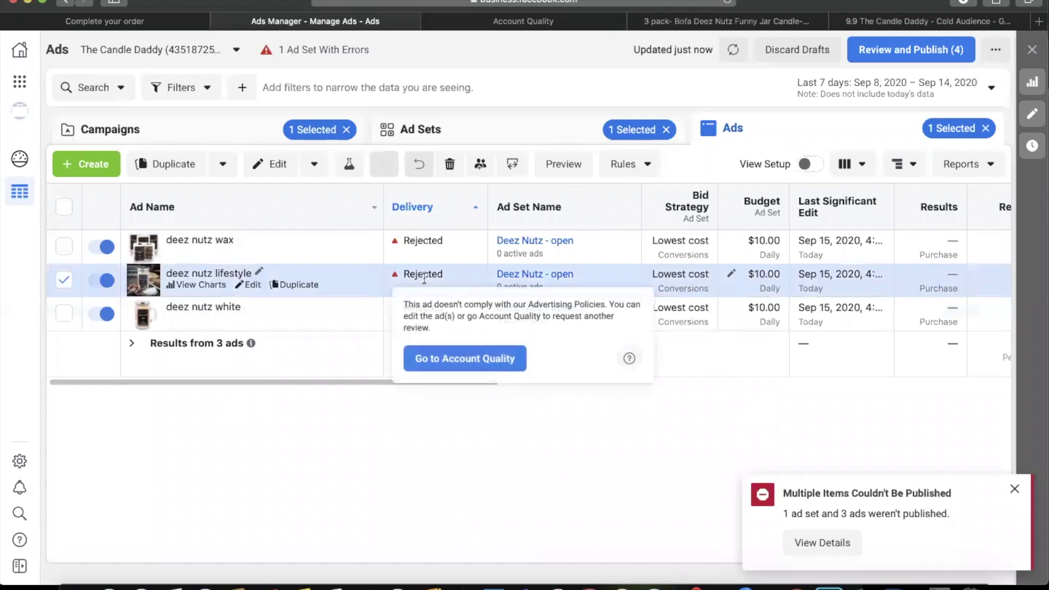
{"action": "left_click", "coordinate": [435, 359]}
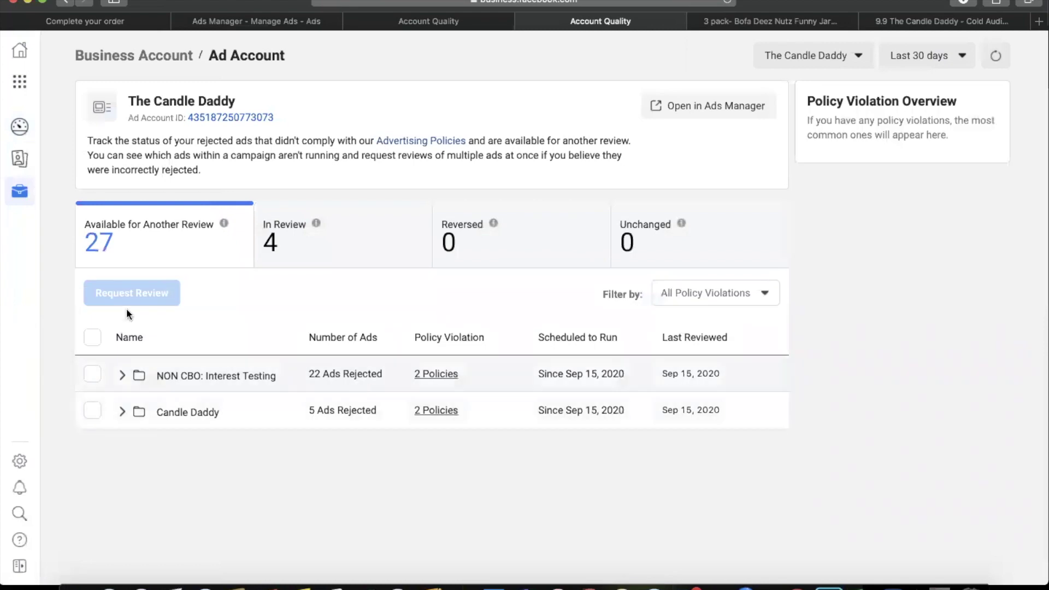
{"action": "left_click", "coordinate": [398, 24]}
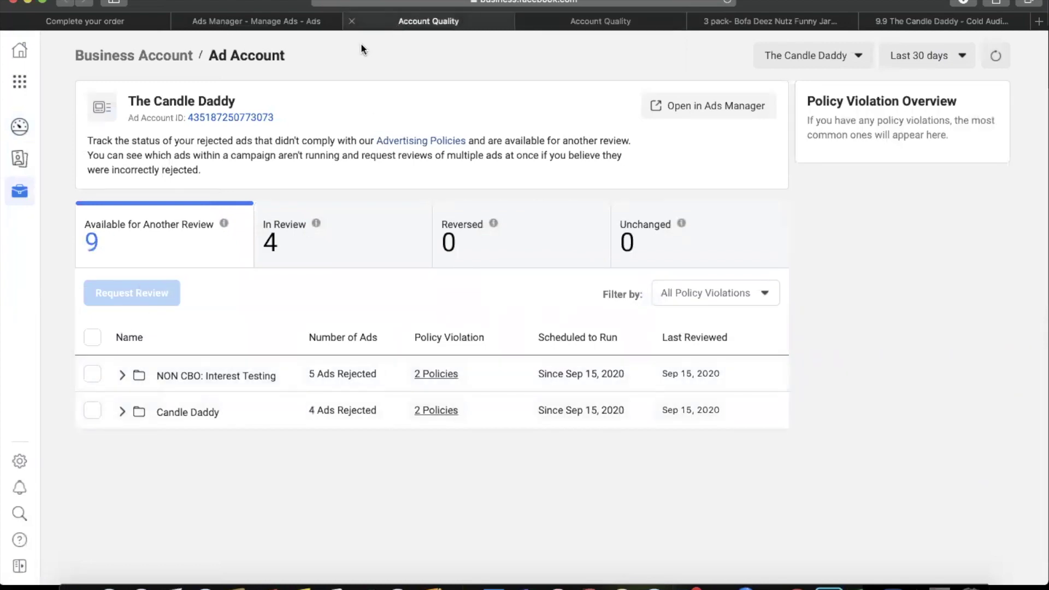
{"action": "left_click", "coordinate": [635, 18]}
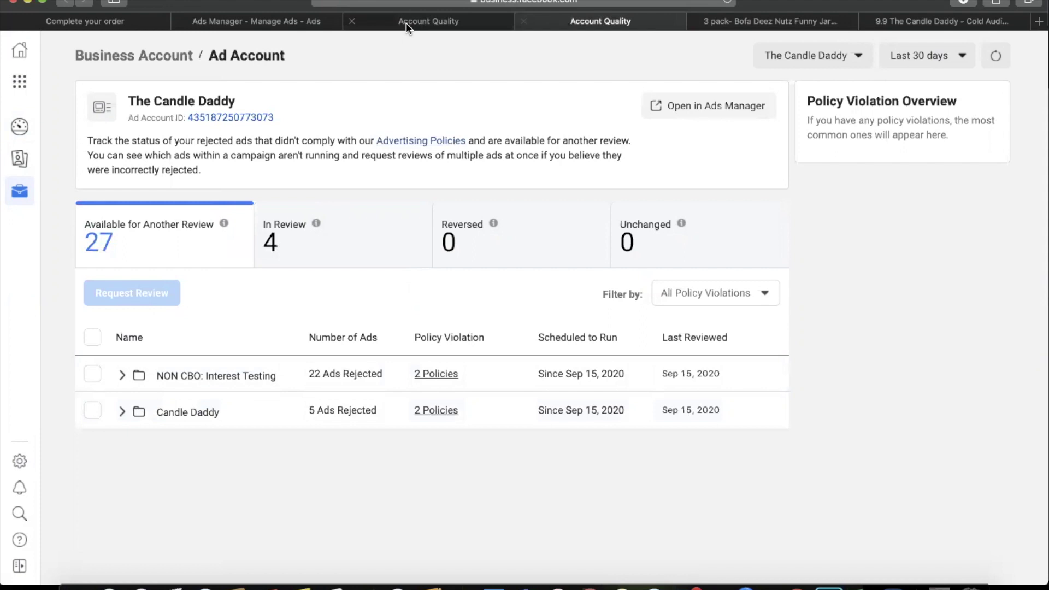
{"action": "left_click", "coordinate": [352, 21]}
Select all rejected ads in the newly opened Account Quality list and submit a review request for them
{"action": "left_click", "coordinate": [93, 337]}
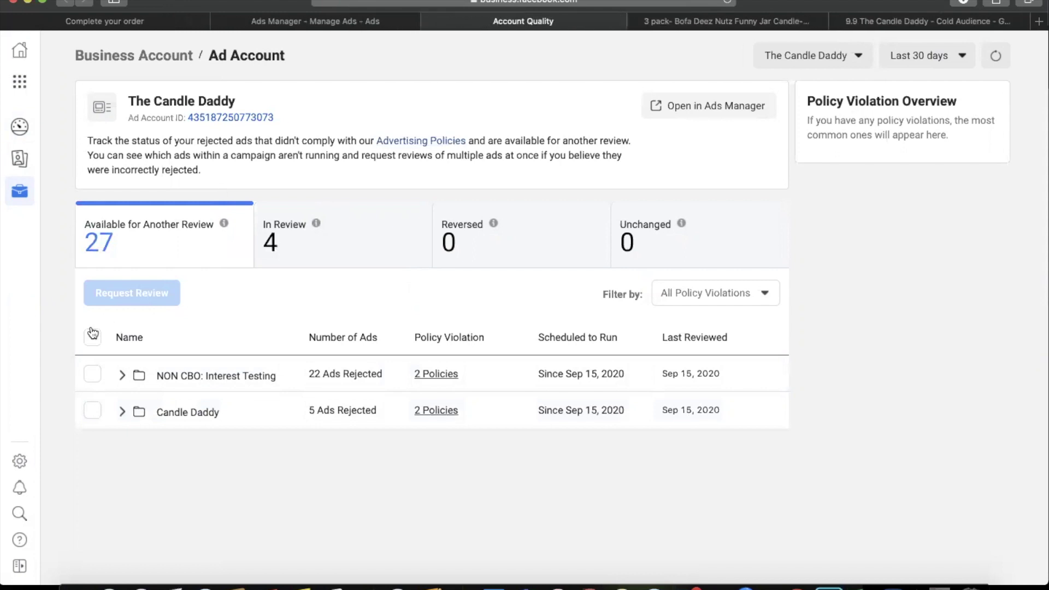
{"action": "left_click", "coordinate": [143, 303]}
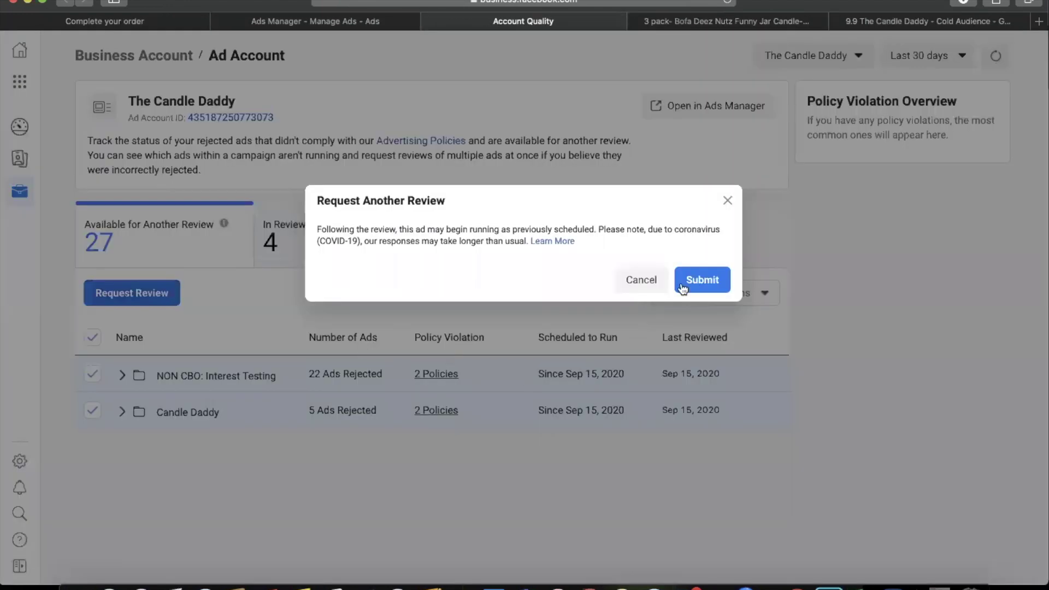
{"action": "left_click", "coordinate": [691, 275]}
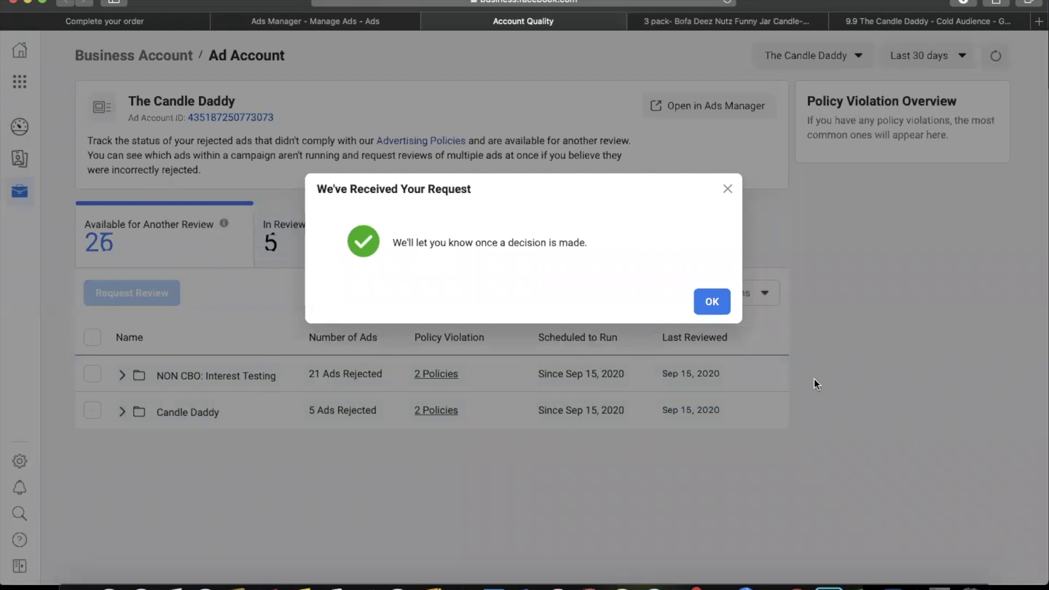
{"action": "left_click", "coordinate": [711, 310]}
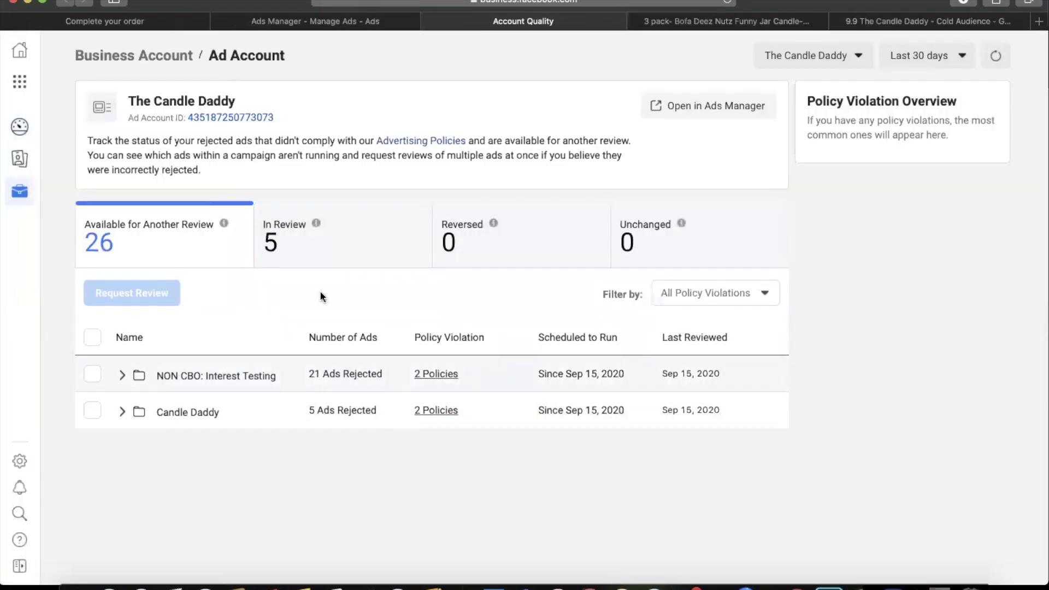
View the 3 pack Bofa Deez Nutz candle product page and return to Account Quality
{"action": "left_click", "coordinate": [679, 24]}
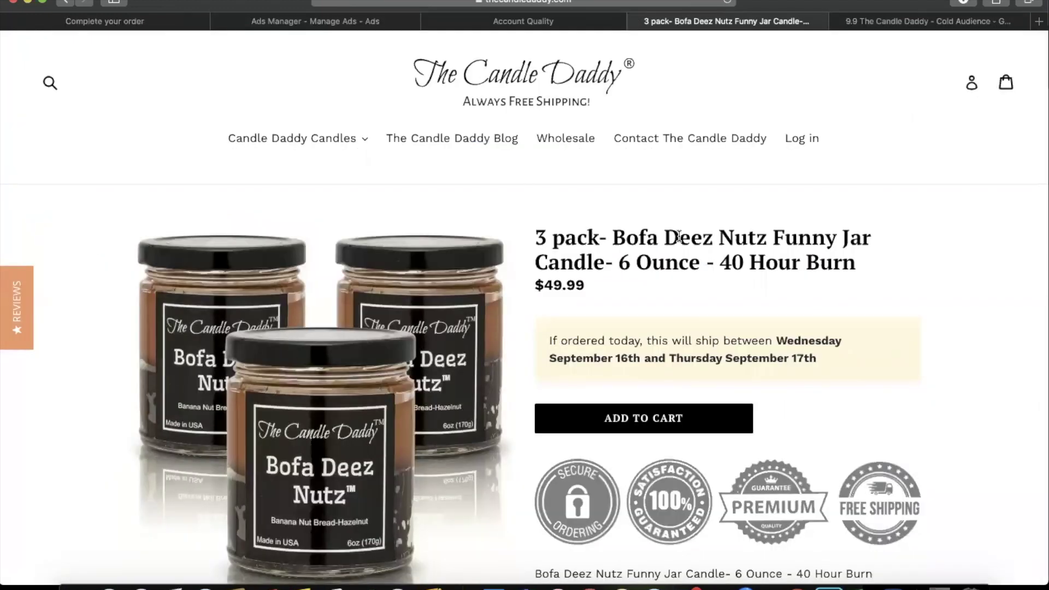
{"action": "left_click", "coordinate": [546, 25]}
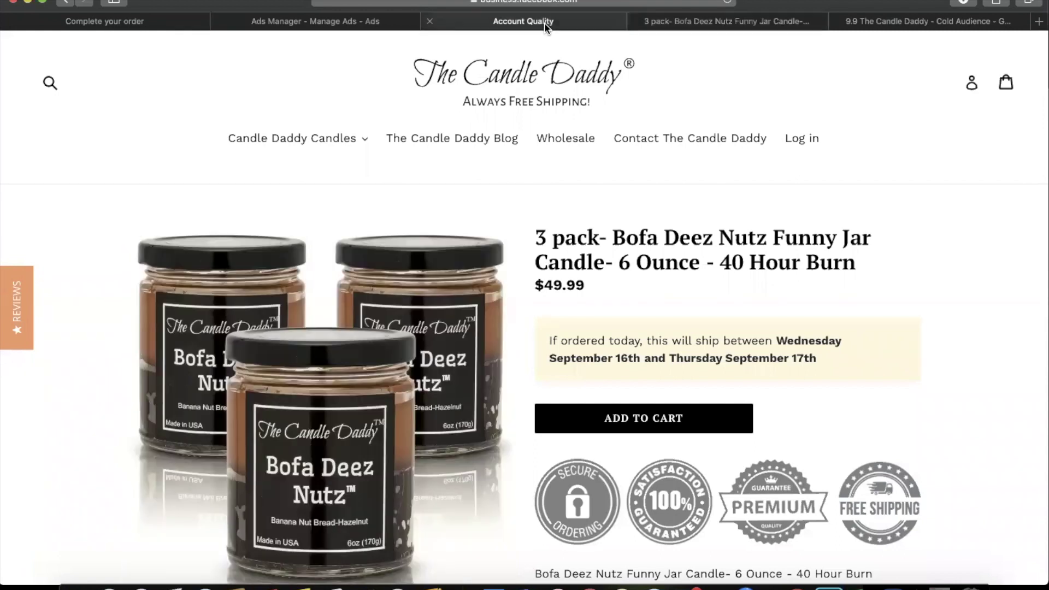
Select both campaigns with rejected ads in Account Quality, submit a review request for them, and close the confirmation
{"action": "left_click", "coordinate": [91, 374]}
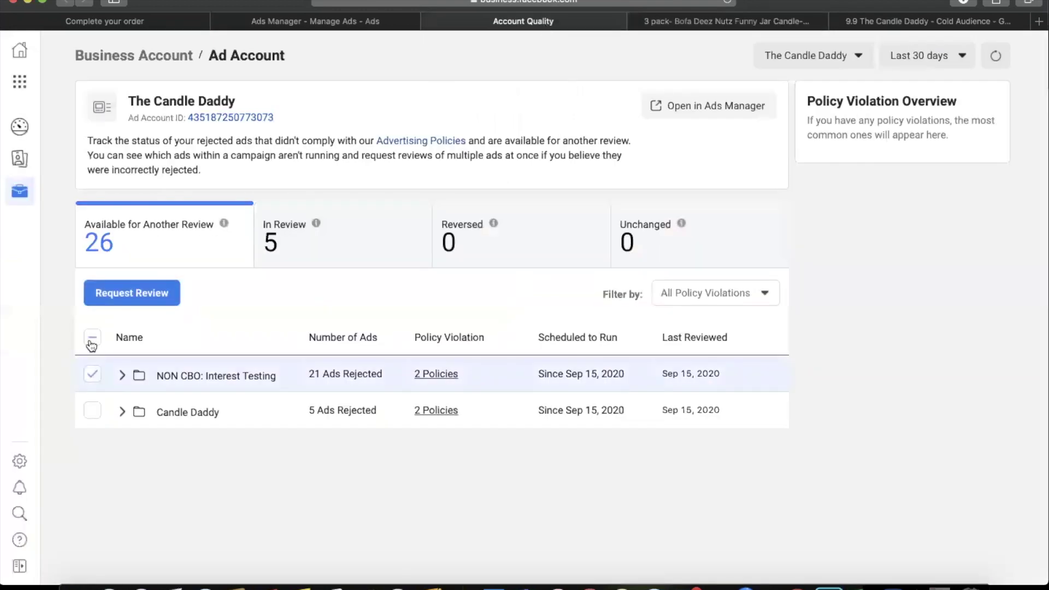
{"action": "left_click", "coordinate": [91, 343]}
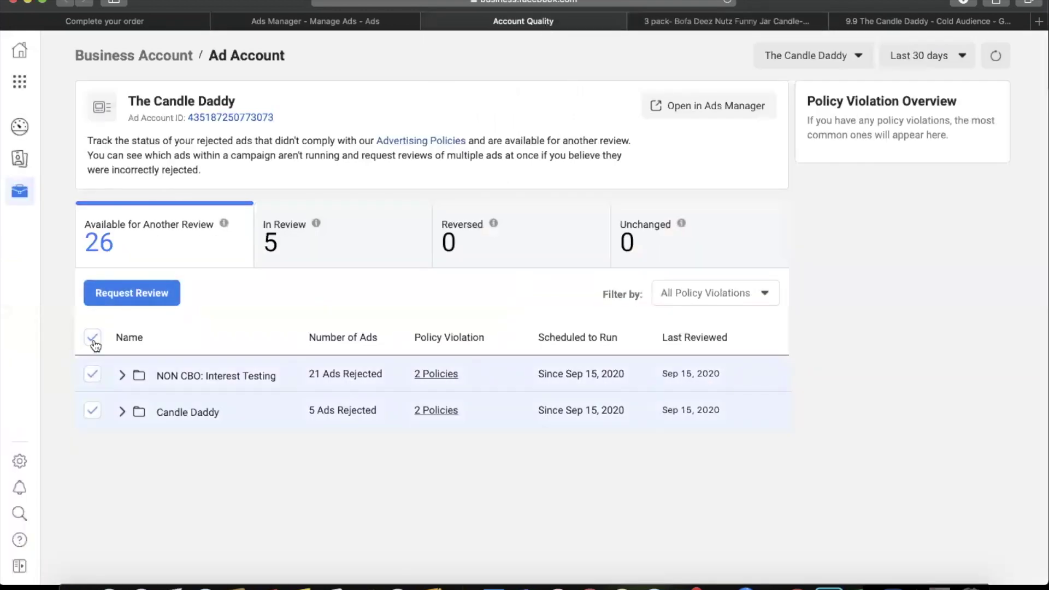
{"action": "left_click", "coordinate": [127, 295]}
{"action": "left_click", "coordinate": [708, 287]}
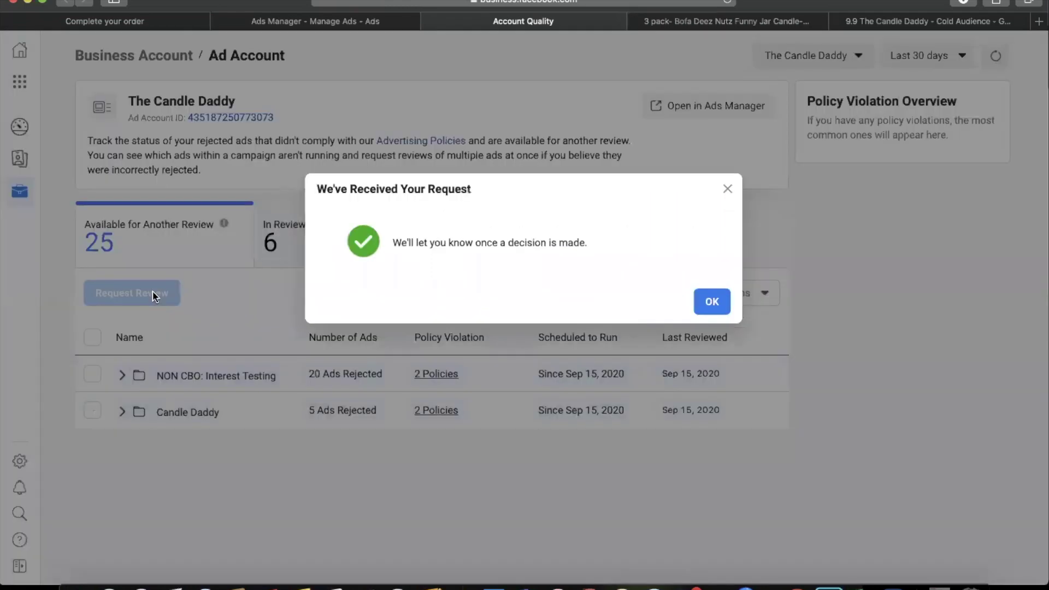
{"action": "left_click", "coordinate": [709, 302]}
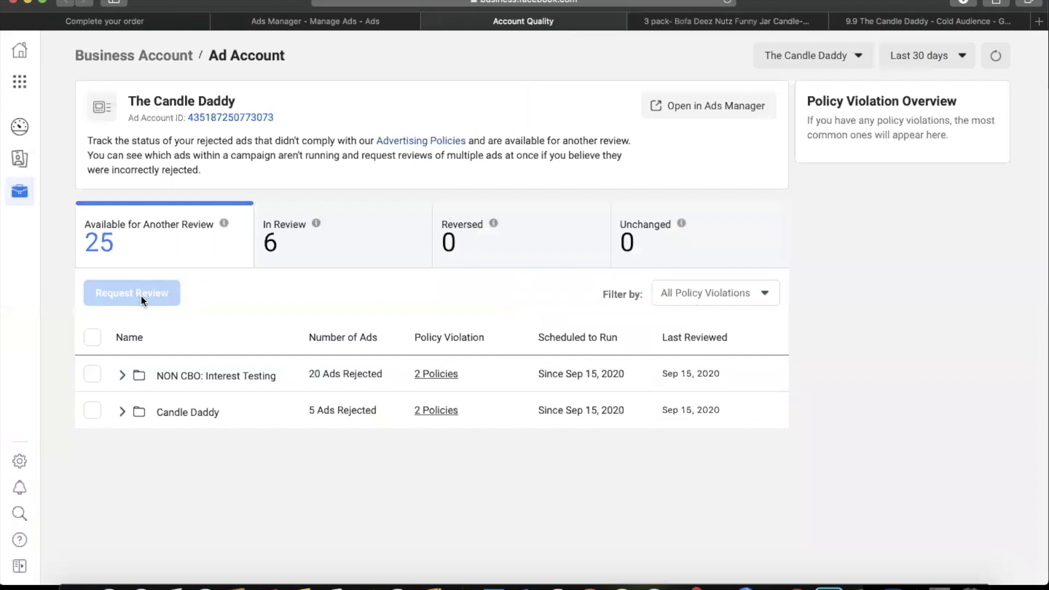
Submit another review request for all rejected ads remaining in the NON CBO: Interest Testing and Candle Daddy campaigns
{"action": "left_click", "coordinate": [92, 338]}
{"action": "left_click", "coordinate": [166, 290]}
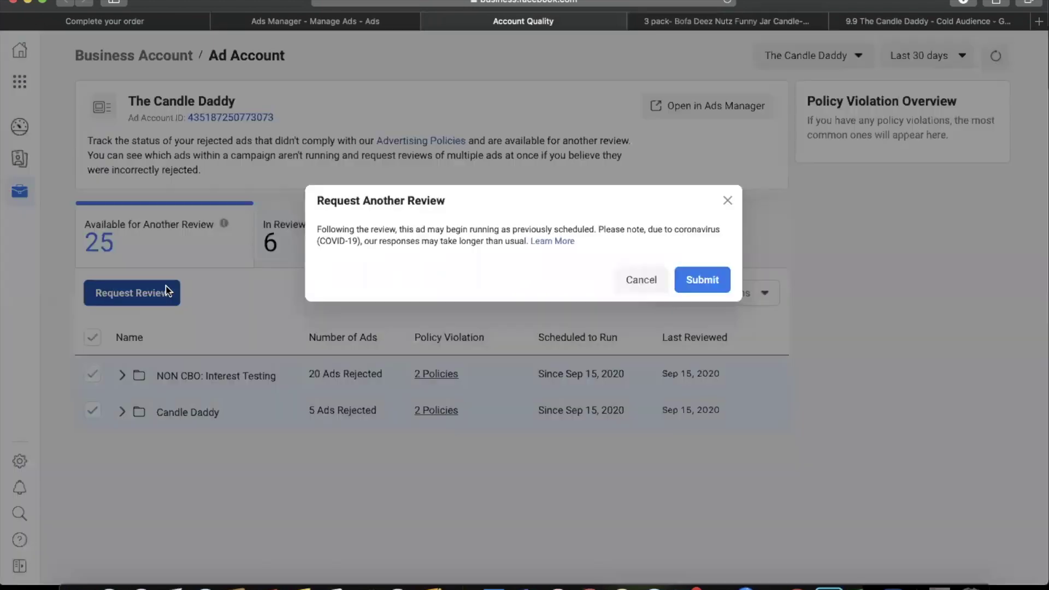
{"action": "left_click", "coordinate": [700, 280]}
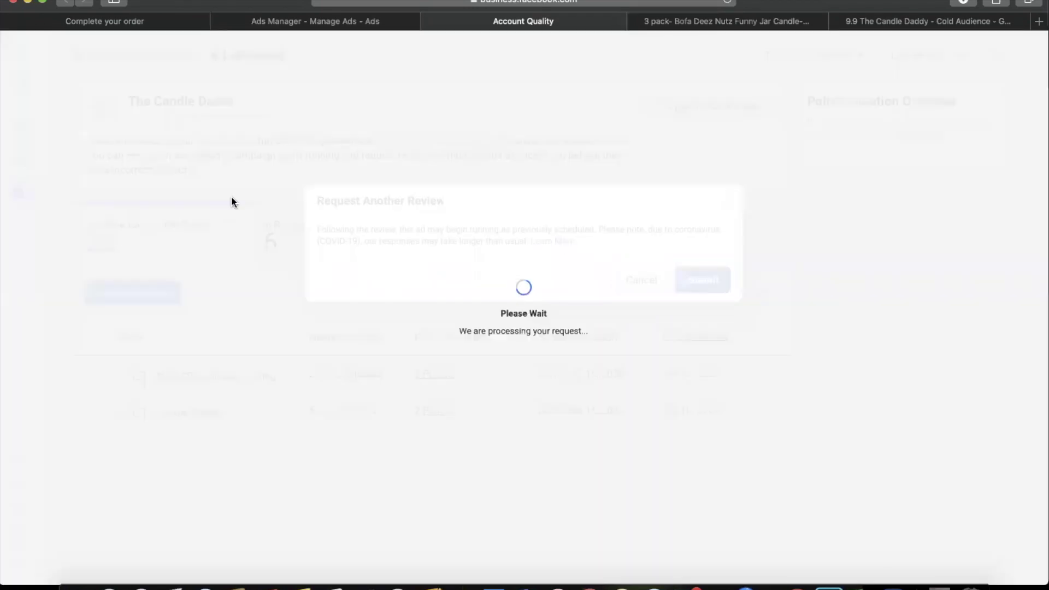
Return to Ads Manager and look through the list of available ad accounts
{"action": "left_click", "coordinate": [329, 25]}
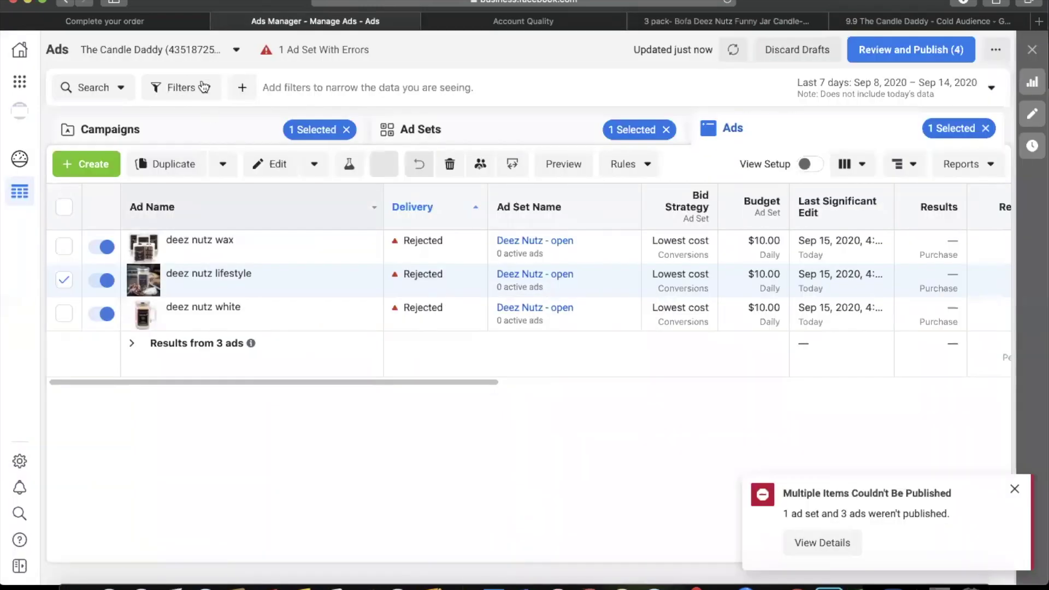
{"action": "left_click", "coordinate": [176, 53]}
{"action": "scroll", "coordinate": [145, 290], "scroll_direction": "down", "scroll_amount": 5}
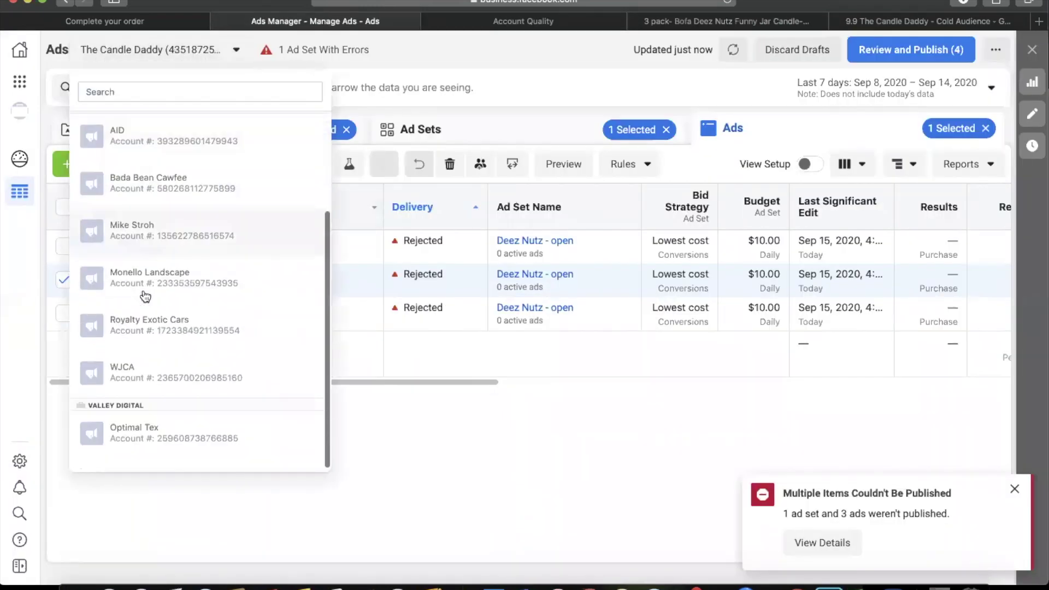
{"action": "scroll", "coordinate": [146, 295], "scroll_direction": "up", "scroll_amount": 5}
{"action": "scroll", "coordinate": [146, 295], "scroll_direction": "down", "scroll_amount": 5}
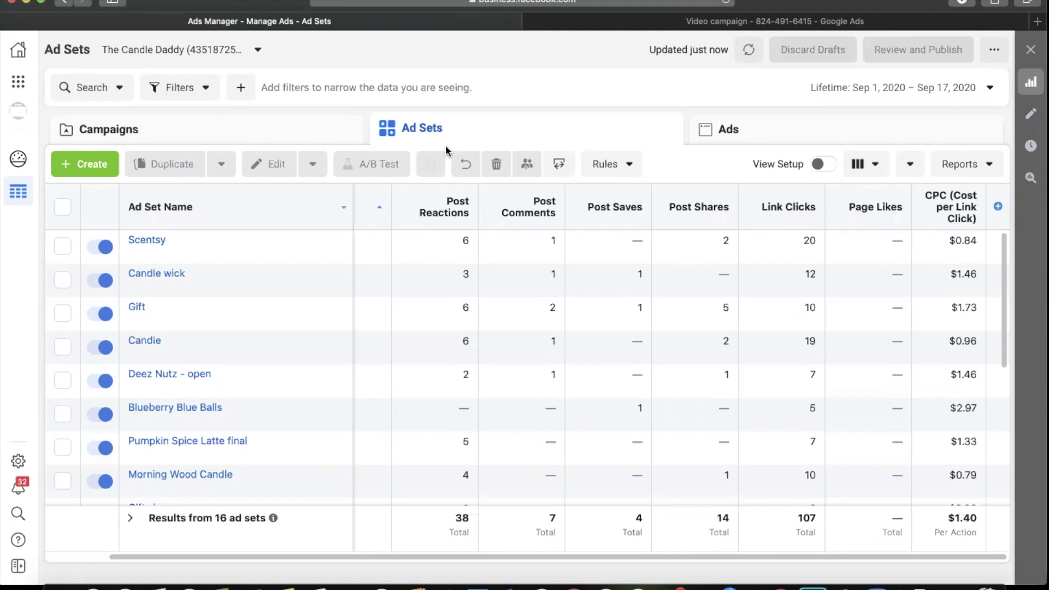
Compare the engagement figures of The Candle Daddy's ad sets, from post reactions through link clicks to cost per link click
{"action": "mouse_move", "coordinate": [476, 378]}
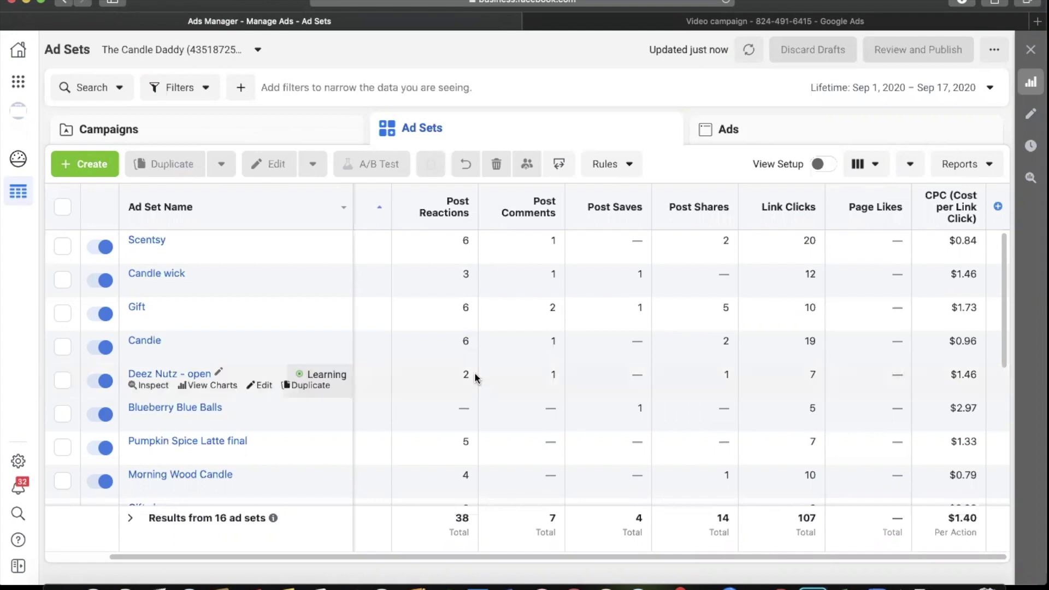
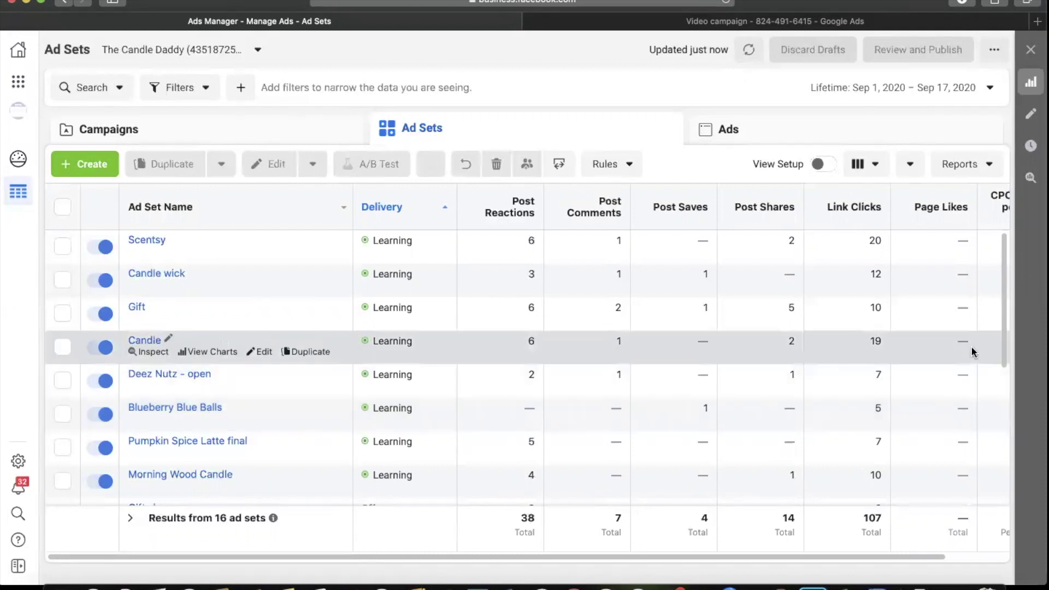
{"action": "scroll", "coordinate": [971, 352], "scroll_direction": "right", "scroll_amount": 3}
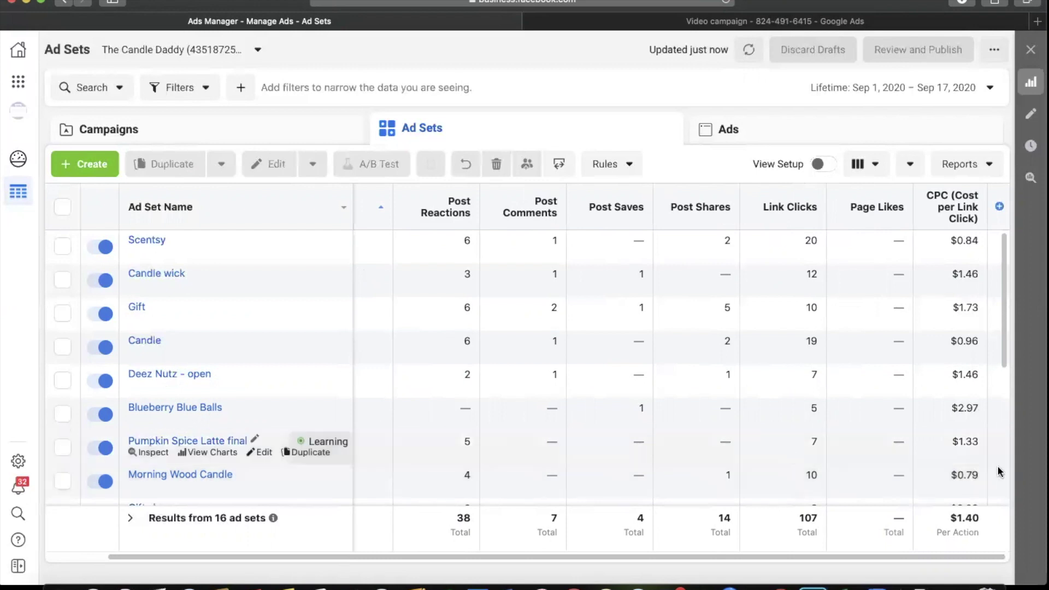
{"action": "scroll", "coordinate": [998, 472], "scroll_direction": "left", "scroll_amount": 3}
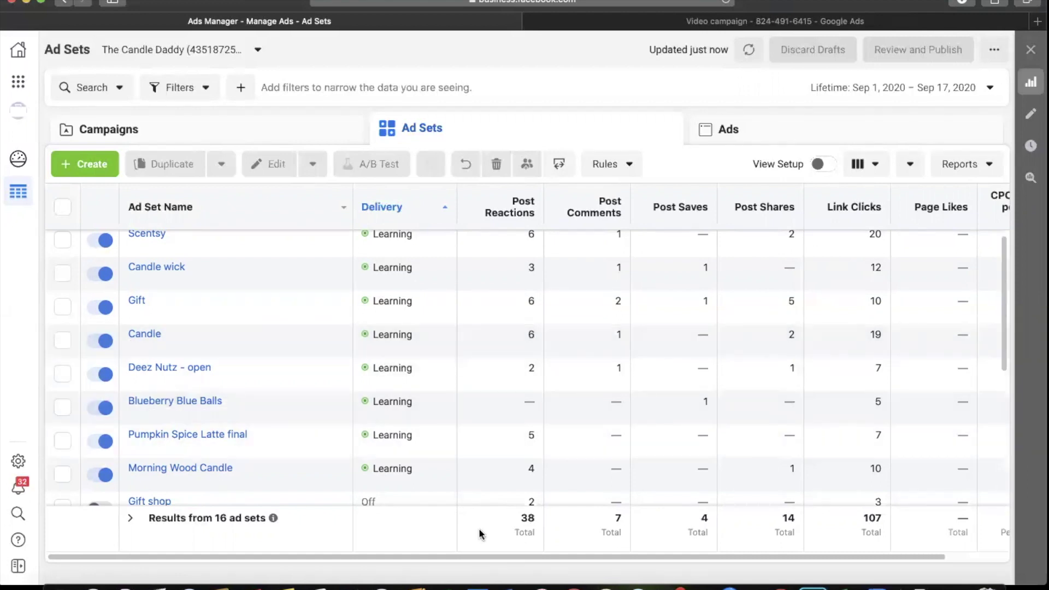
Show the campaigns overview with the Performance column preset
{"action": "left_click", "coordinate": [328, 131]}
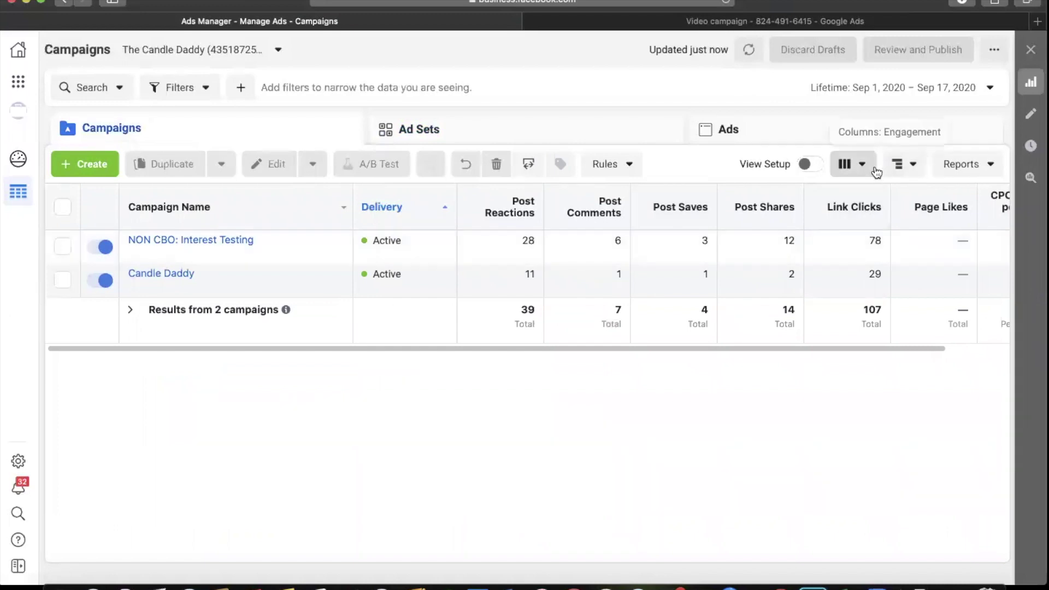
{"action": "left_click", "coordinate": [861, 165]}
{"action": "left_click", "coordinate": [859, 200]}
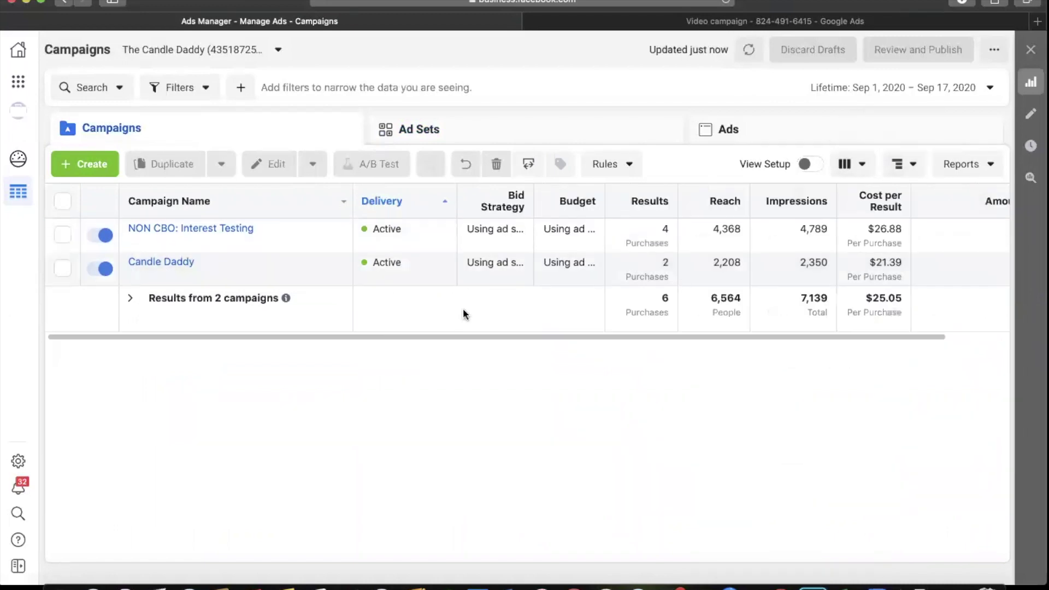
Limit the ad sets to the NON CBO: Interest Testing campaign and check their results, costs and link clicks
{"action": "left_click", "coordinate": [683, 235]}
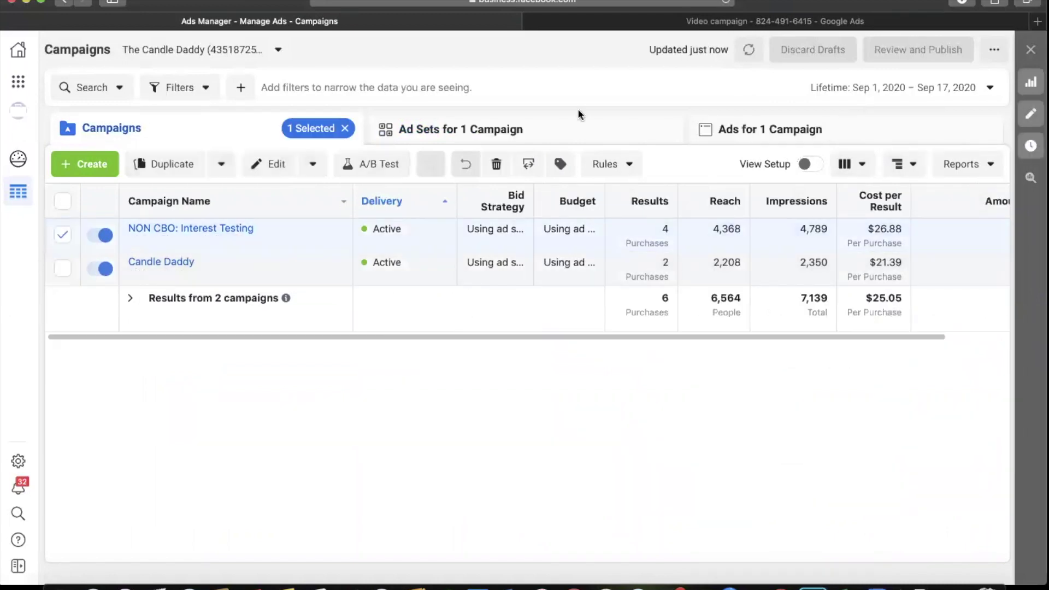
{"action": "left_click", "coordinate": [581, 141]}
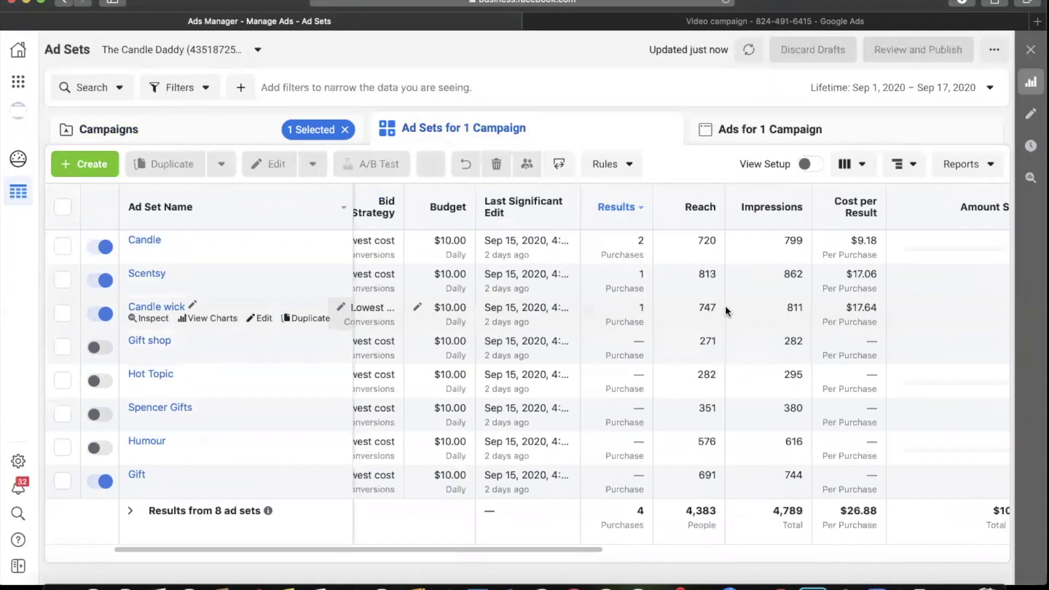
{"action": "scroll", "coordinate": [511, 489], "scroll_direction": "right", "scroll_amount": 10}
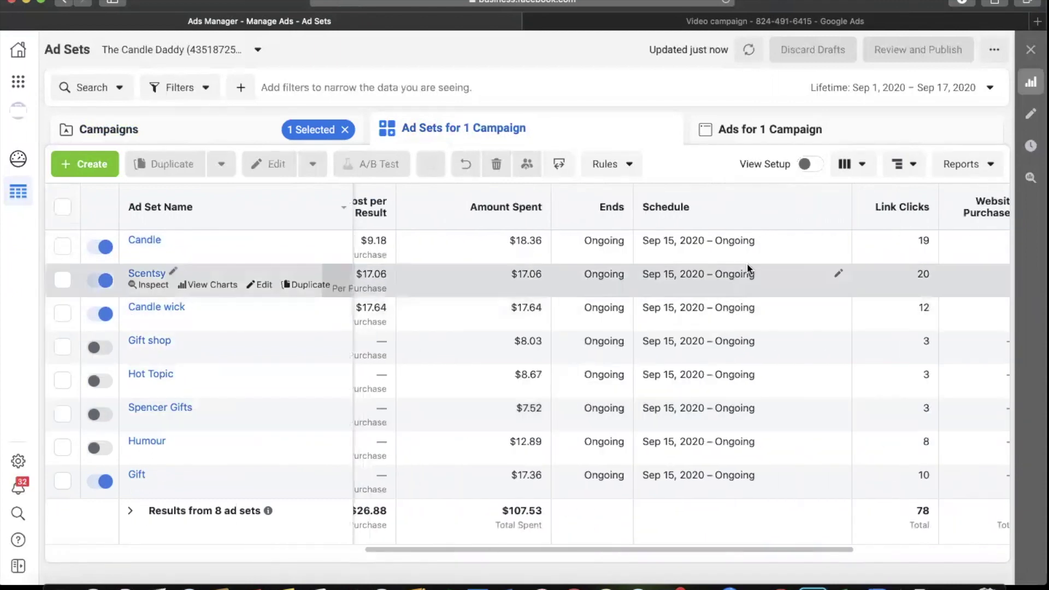
Select the Candle ad set and examine the results and cost per purchase of its individual ads
{"action": "left_click", "coordinate": [806, 251]}
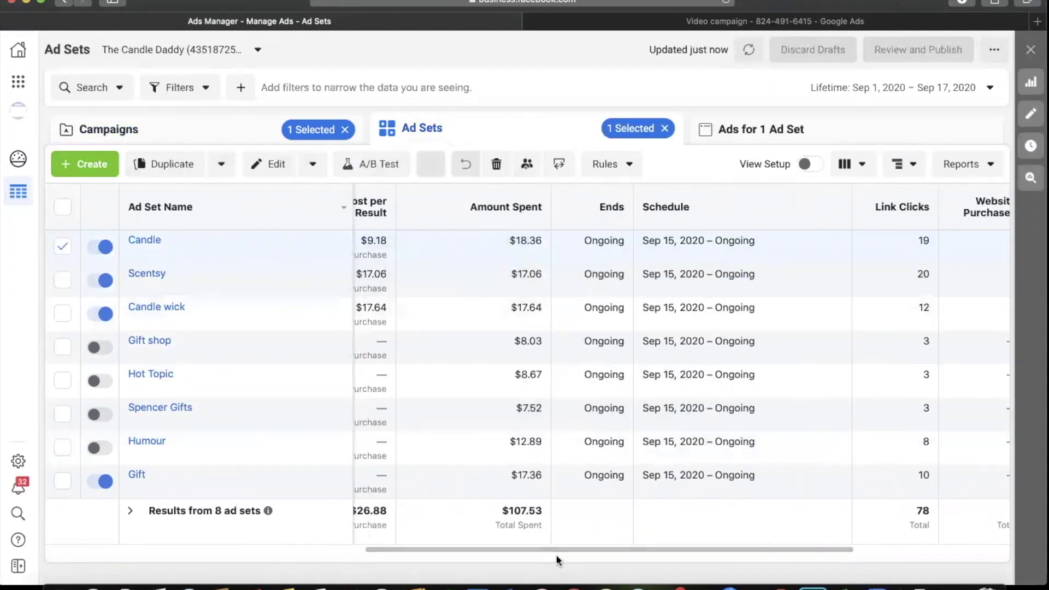
{"action": "triple_click", "coordinate": [439, 549]}
{"action": "left_click", "coordinate": [556, 546]}
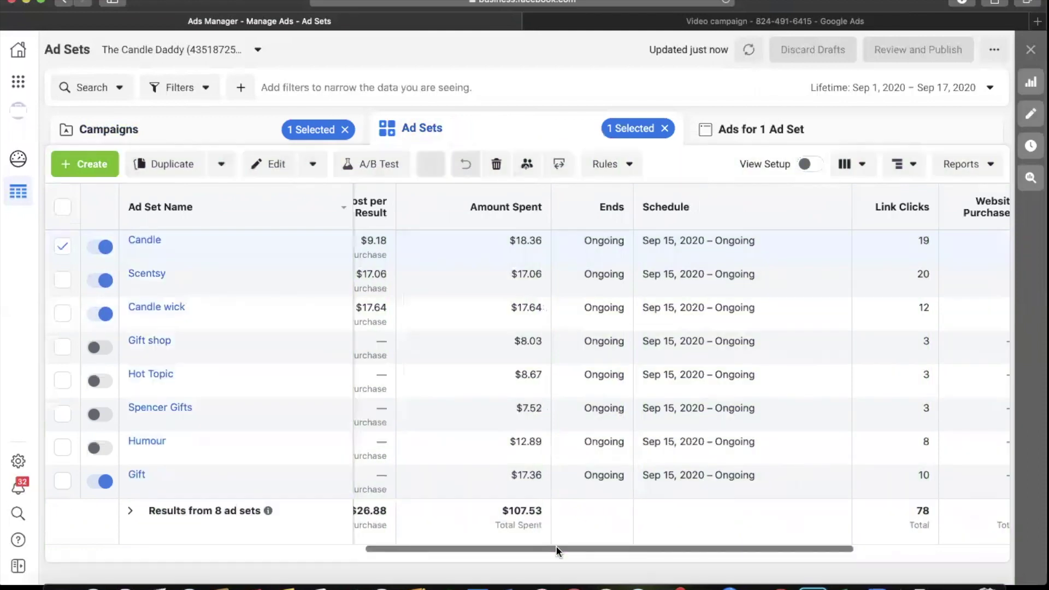
{"action": "left_click", "coordinate": [782, 134]}
{"action": "left_click_drag", "start_coordinate": [542, 383], "coordinate": [445, 381]}
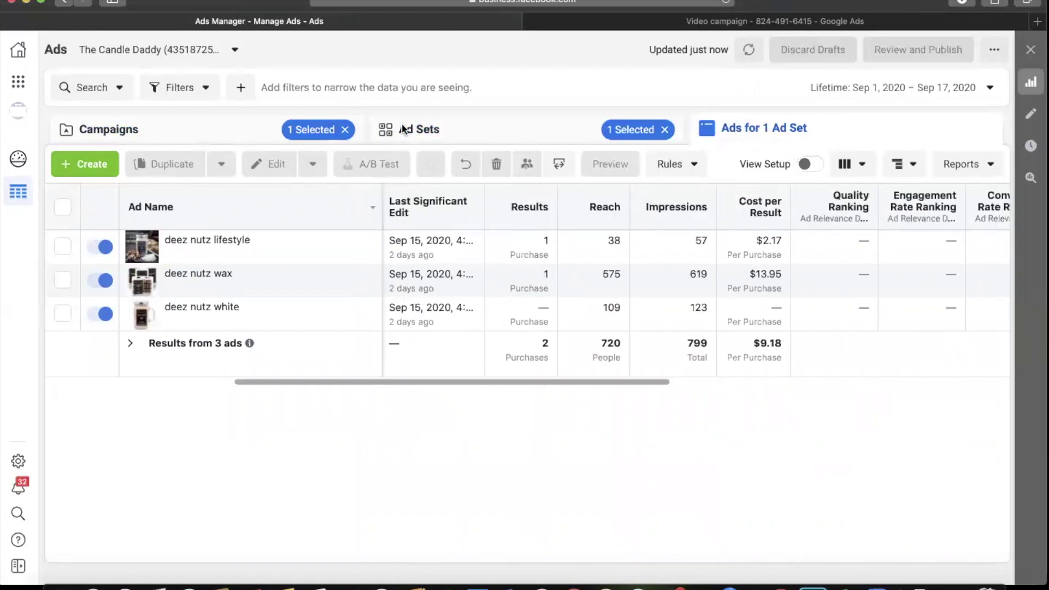
Go back through the ad sets to the campaigns overview and compare both campaigns' purchases, cost per result and amount spent
{"action": "left_click", "coordinate": [404, 130]}
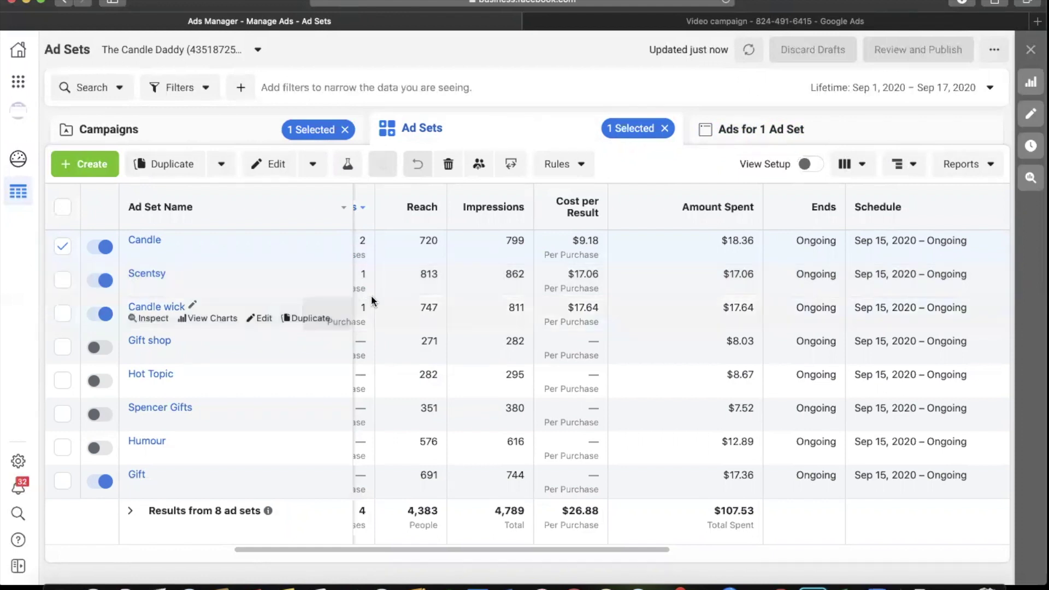
{"action": "left_click", "coordinate": [321, 129]}
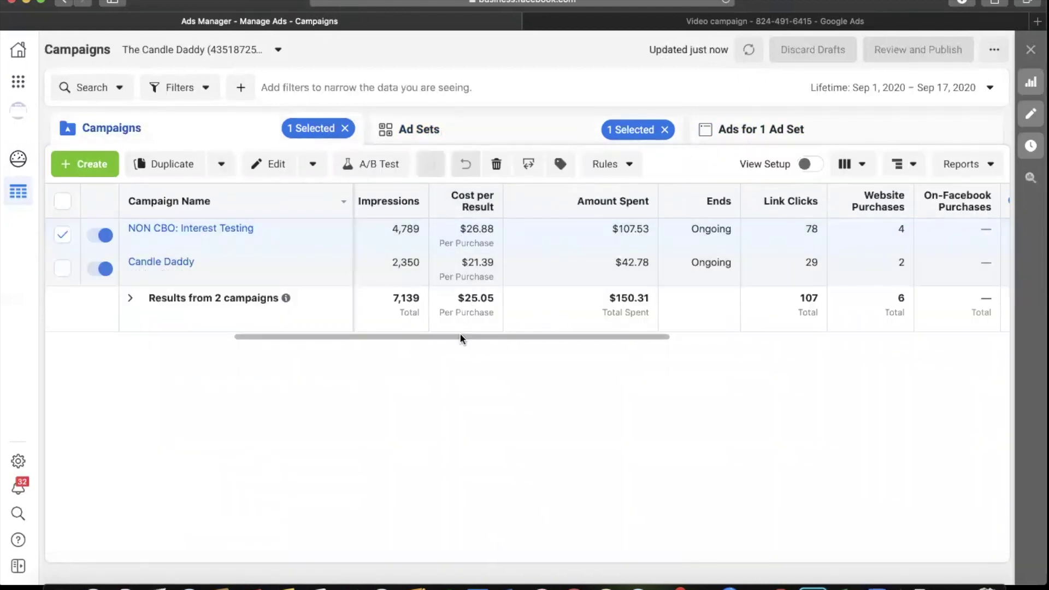
{"action": "scroll", "coordinate": [398, 348], "scroll_direction": "left", "scroll_amount": 3}
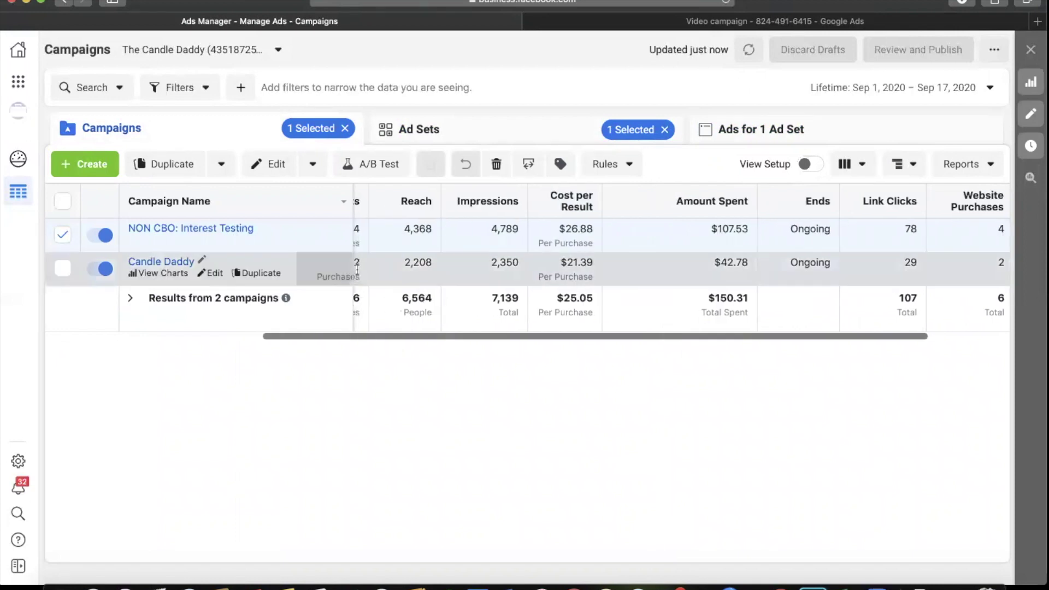
{"action": "left_click_drag", "start_coordinate": [387, 336], "coordinate": [310, 336]}
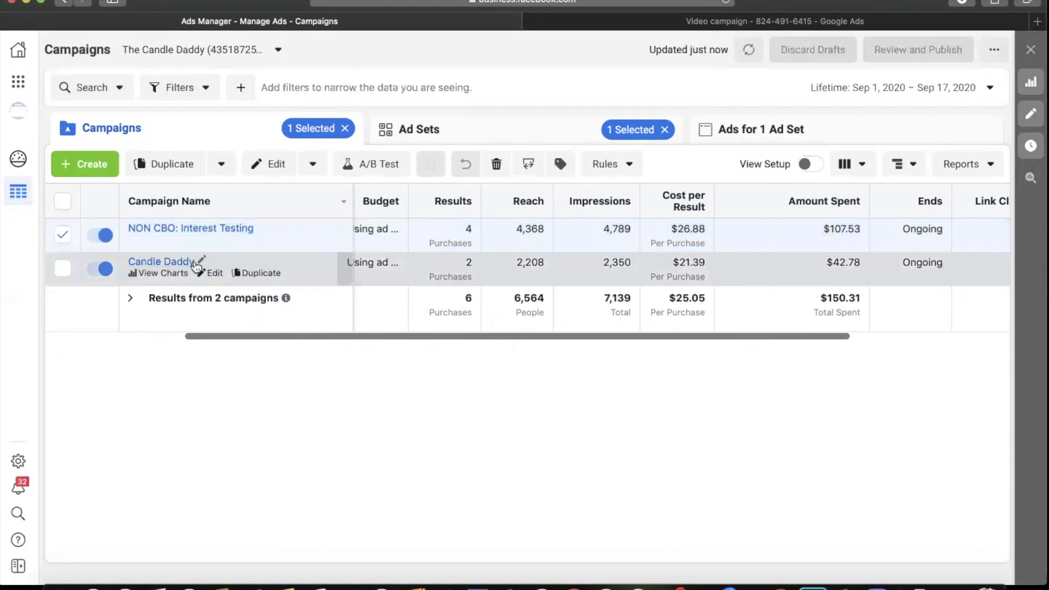
{"action": "key", "text": "XF86AudioRaiseVolume"}
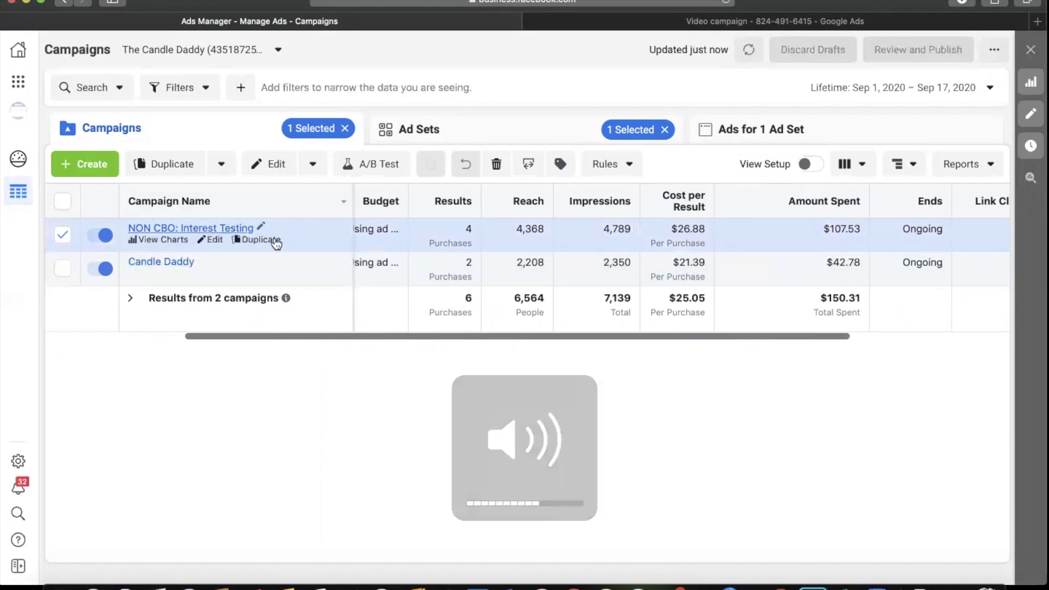
Clear the Candle ad set selection and list all ads of the NON CBO: Interest Testing campaign sorted by highest results
{"action": "left_click", "coordinate": [806, 129]}
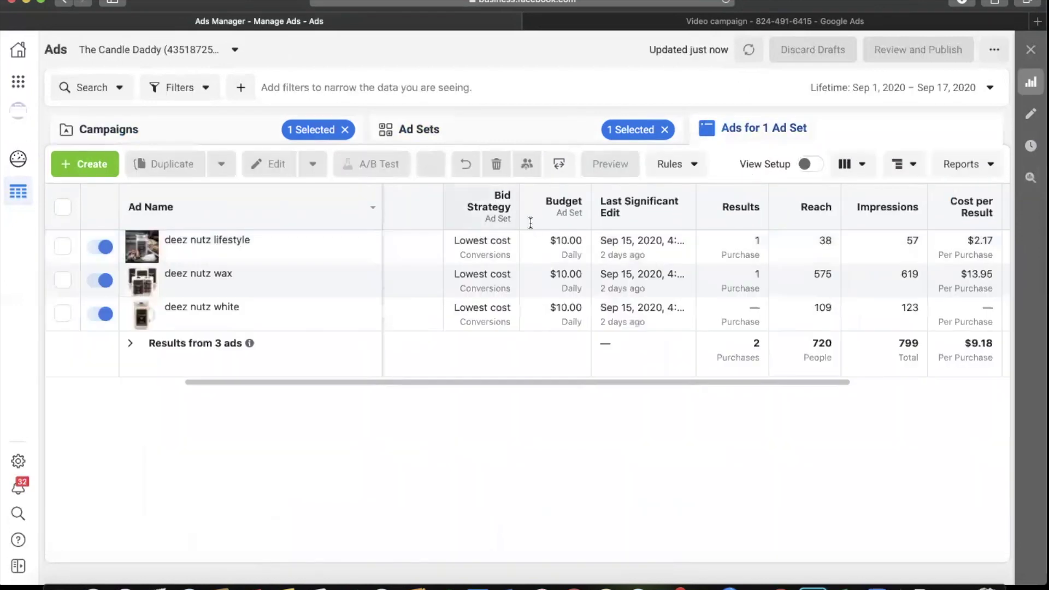
{"action": "left_click", "coordinate": [668, 138]}
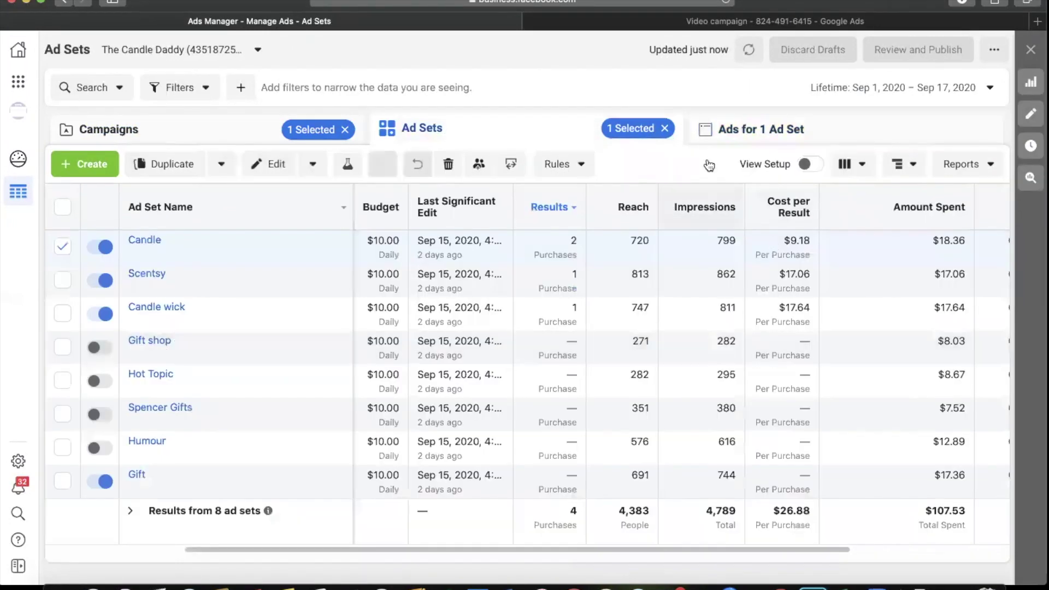
{"action": "left_click", "coordinate": [666, 128]}
{"action": "left_click", "coordinate": [765, 131]}
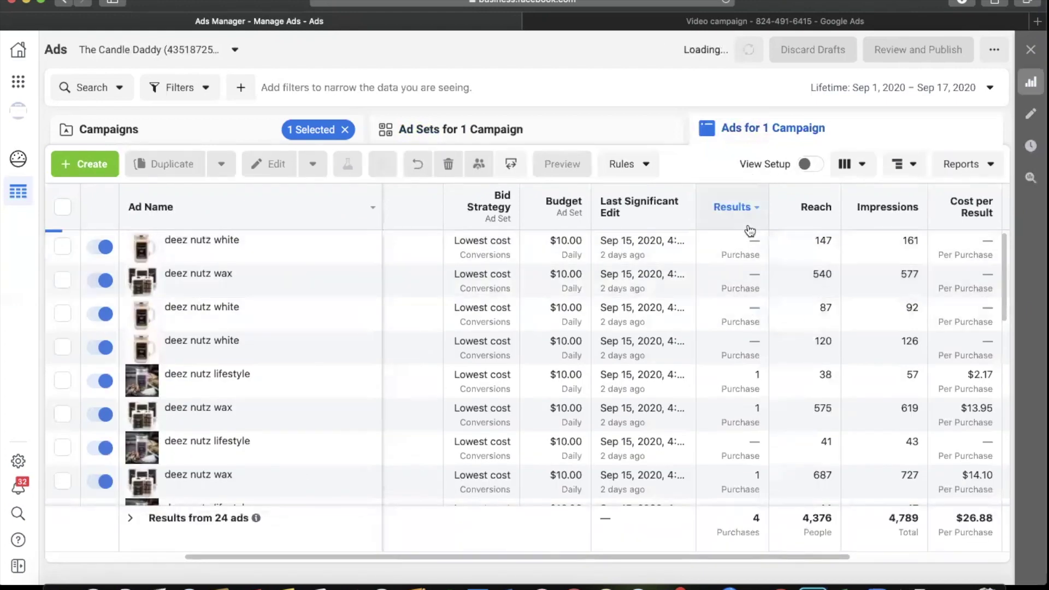
{"action": "left_click", "coordinate": [750, 230]}
Examine the sorted ads' cost per result, spend, link clicks and purchase ROAS, and return to the campaign's ad sets
{"action": "scroll", "coordinate": [702, 448], "scroll_direction": "right", "scroll_amount": 5}
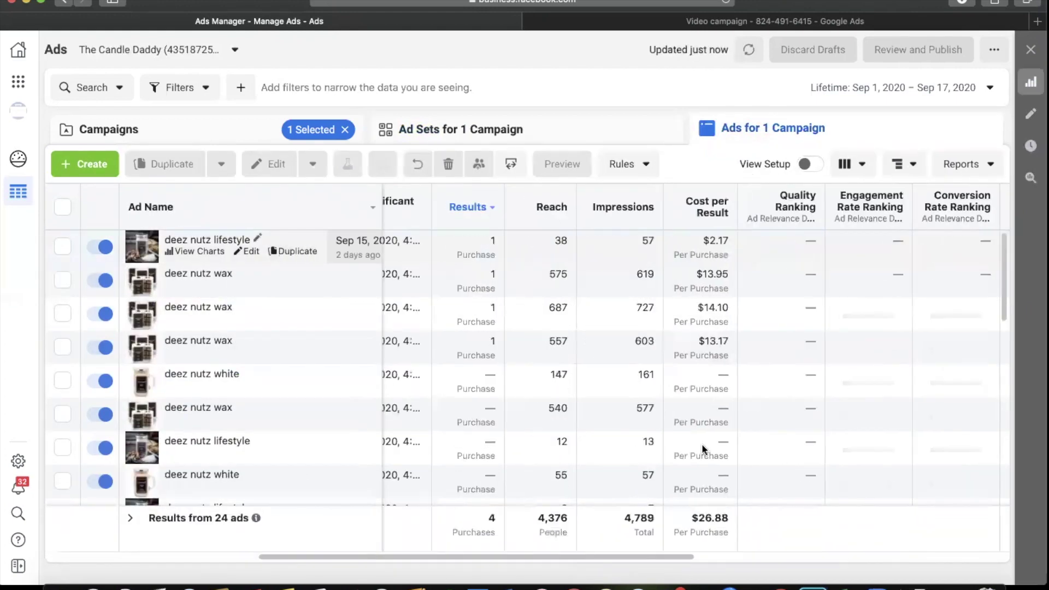
{"action": "scroll", "coordinate": [702, 444], "scroll_direction": "right", "scroll_amount": 5}
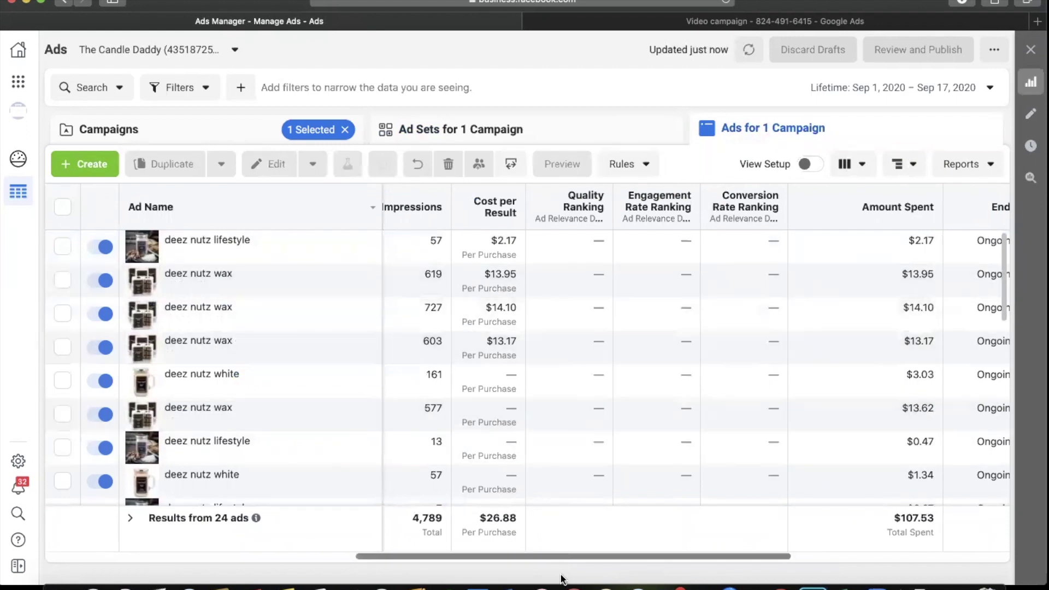
{"action": "left_click_drag", "start_coordinate": [561, 556], "coordinate": [880, 555]}
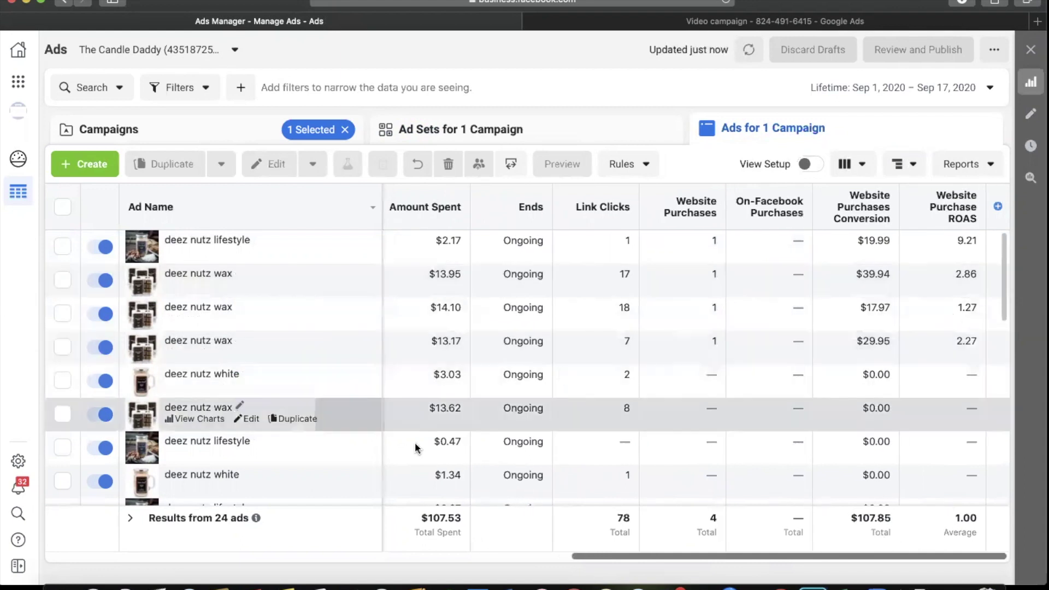
{"action": "left_click_drag", "start_coordinate": [608, 555], "coordinate": [386, 555]}
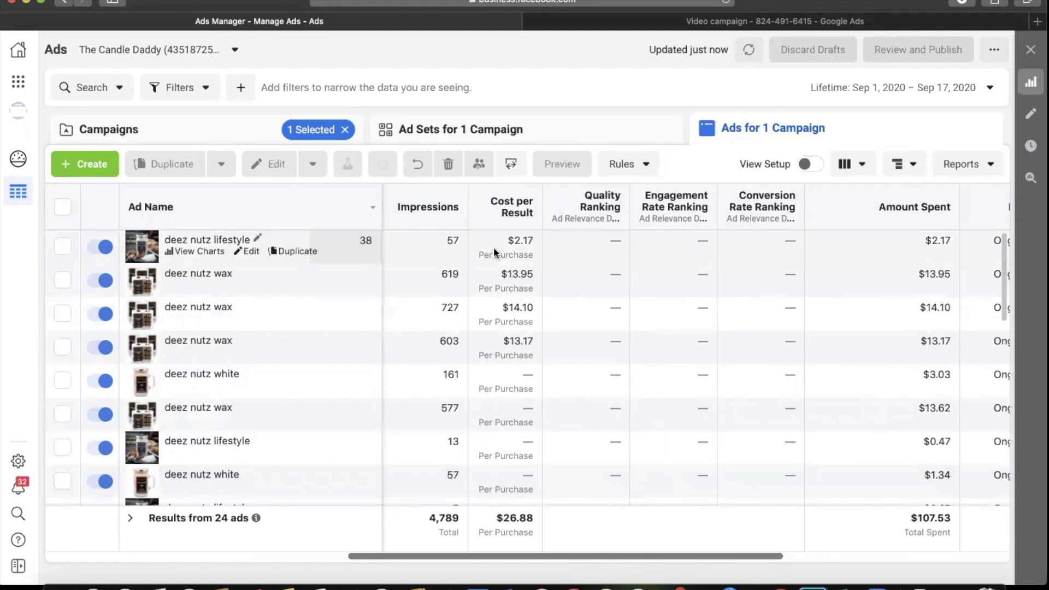
{"action": "left_click_drag", "start_coordinate": [481, 555], "coordinate": [350, 562]}
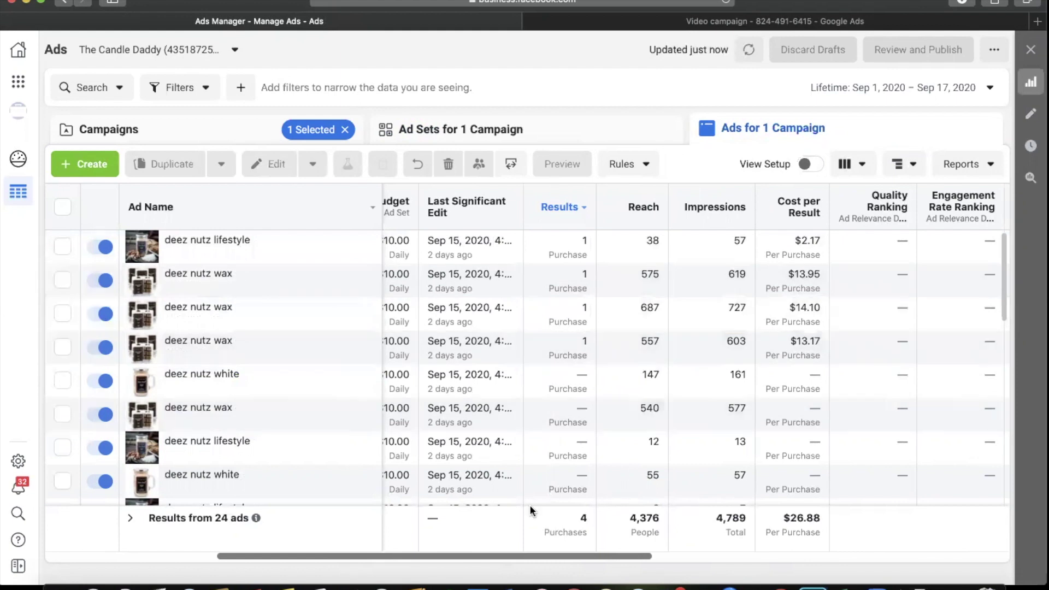
{"action": "left_click", "coordinate": [563, 135]}
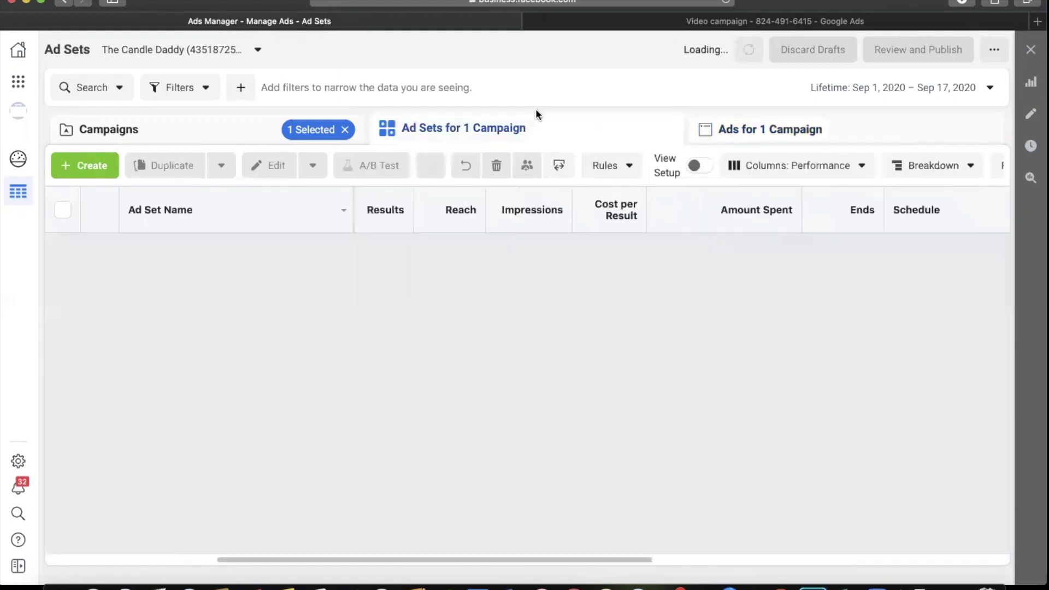
Open the Candle Daddy campaign's ad sets and inspect the ads and edit view of the Pumpkin Spice Latte final ad set
{"action": "left_click", "coordinate": [187, 127]}
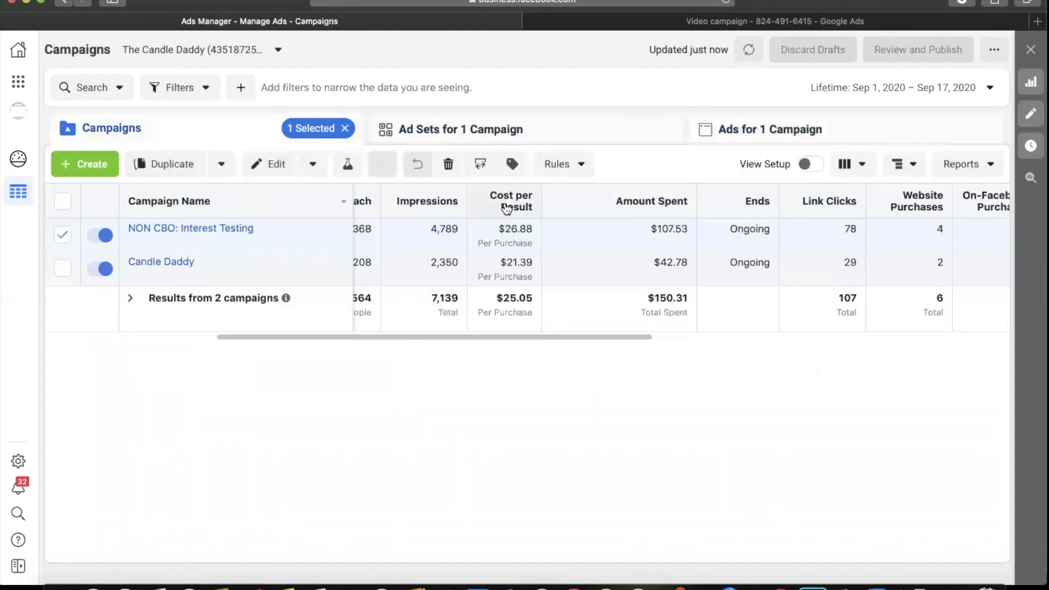
{"action": "left_click", "coordinate": [180, 262]}
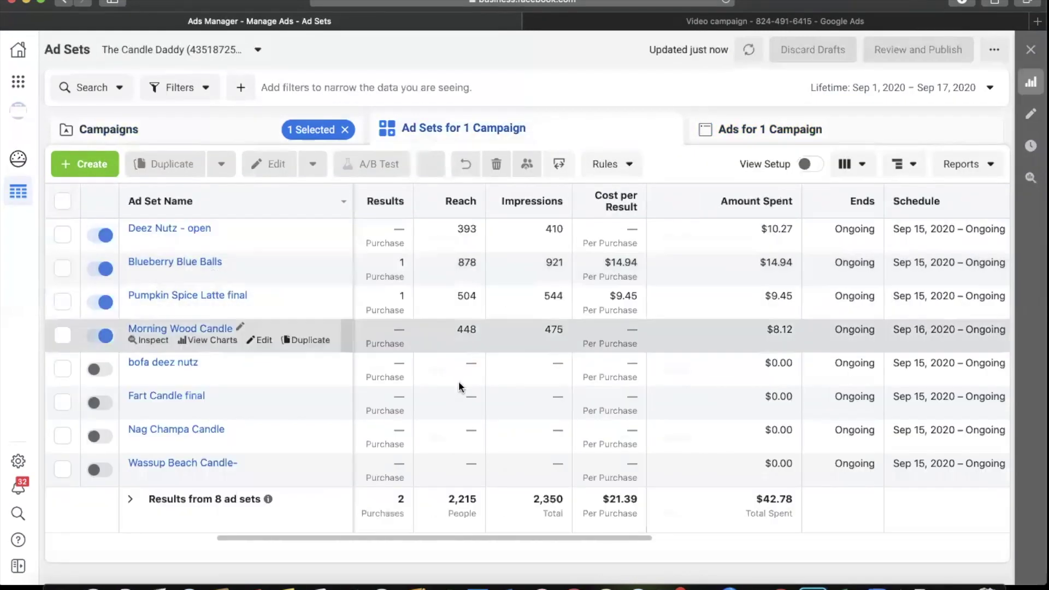
{"action": "left_click", "coordinate": [435, 313]}
{"action": "left_click", "coordinate": [792, 141]}
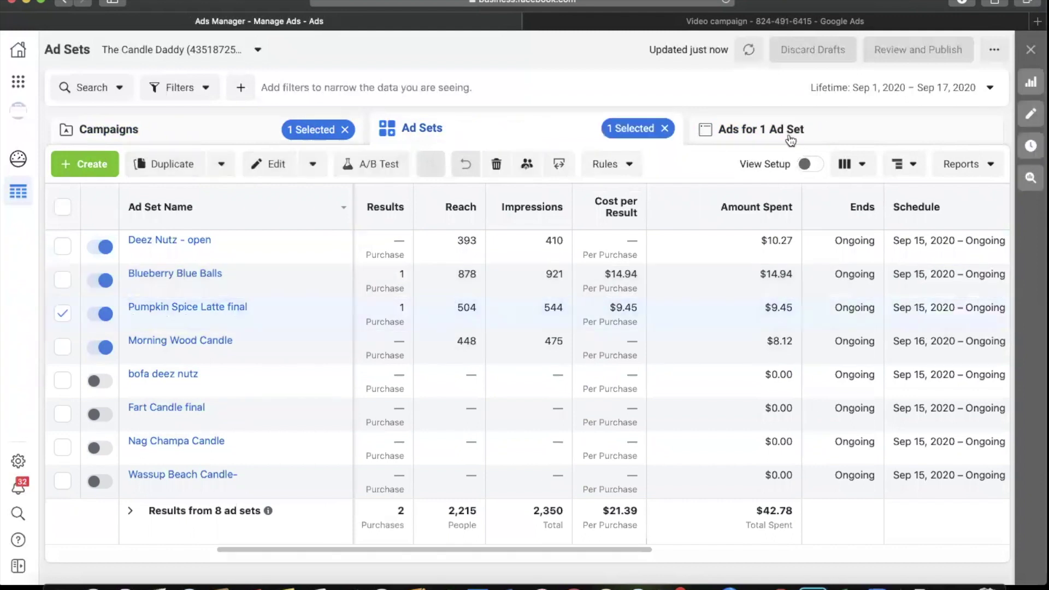
{"action": "left_click", "coordinate": [519, 129]}
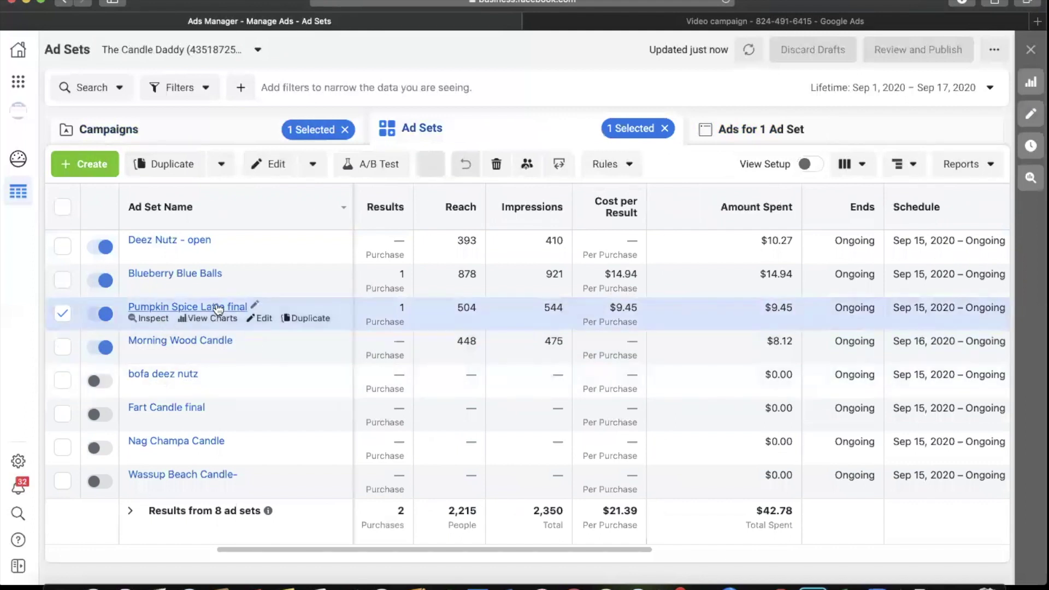
{"action": "left_click", "coordinate": [259, 321]}
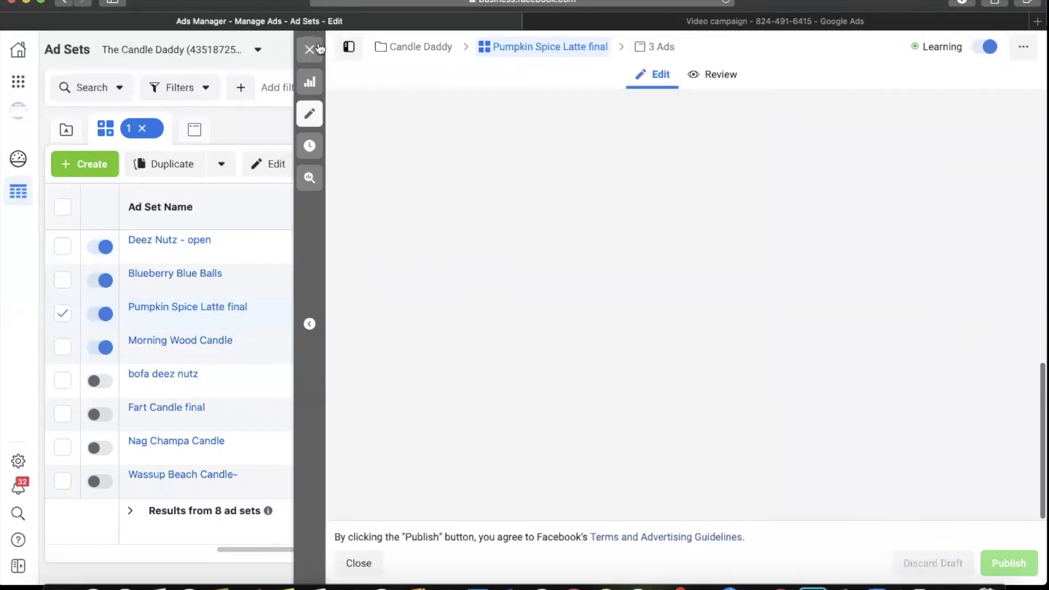
{"action": "left_click", "coordinate": [310, 114]}
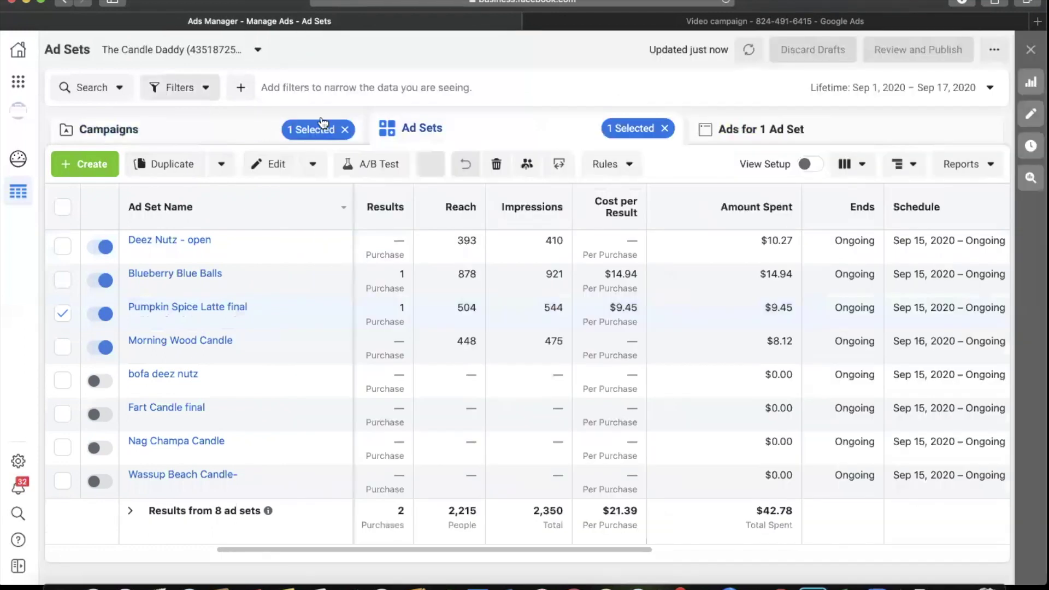
Select the Blueberry Blue Balls ad set and return to the campaigns overview to compare results, reach and cost per result
{"action": "left_click", "coordinate": [569, 278]}
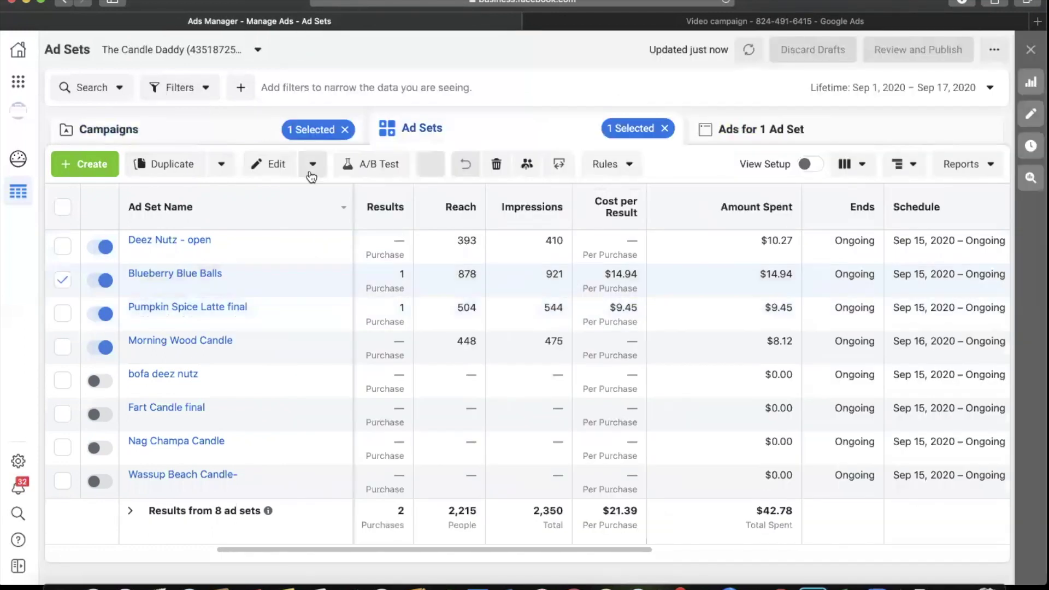
{"action": "left_click", "coordinate": [255, 123]}
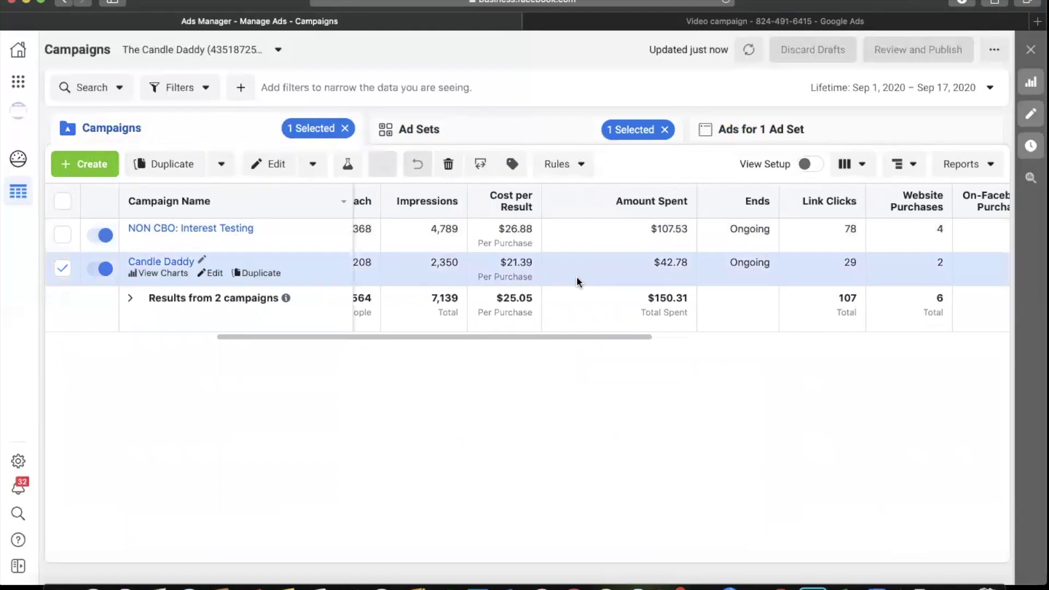
{"action": "scroll", "coordinate": [352, 333], "scroll_direction": "left", "scroll_amount": 2}
{"action": "scroll", "coordinate": [352, 336], "scroll_direction": "left", "scroll_amount": 3}
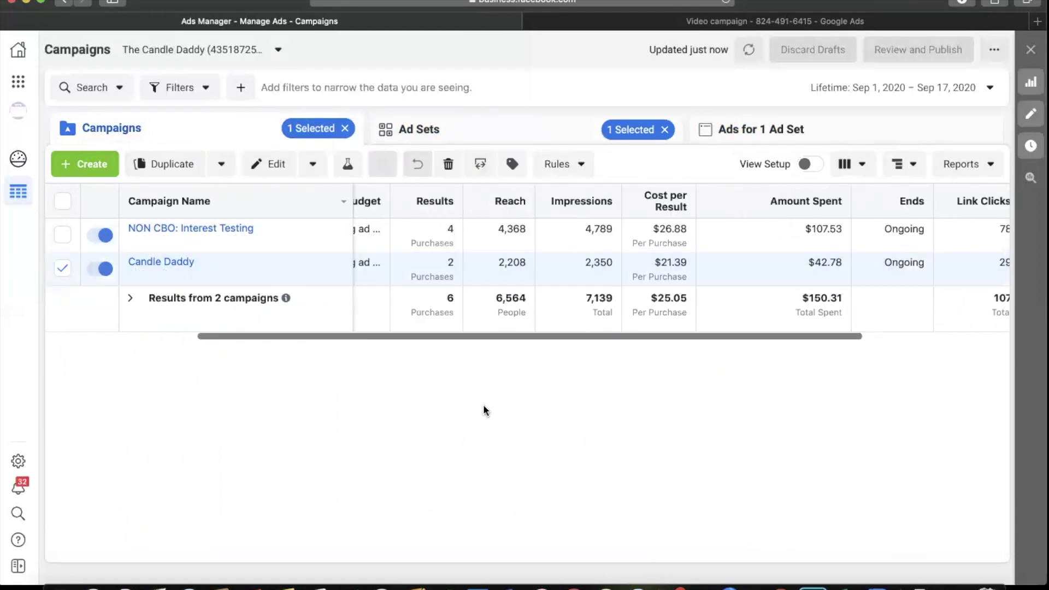
Set the Pumpkin Spice Latte final ad set's daily budget to $15.00 and publish the change
{"action": "left_click", "coordinate": [474, 115]}
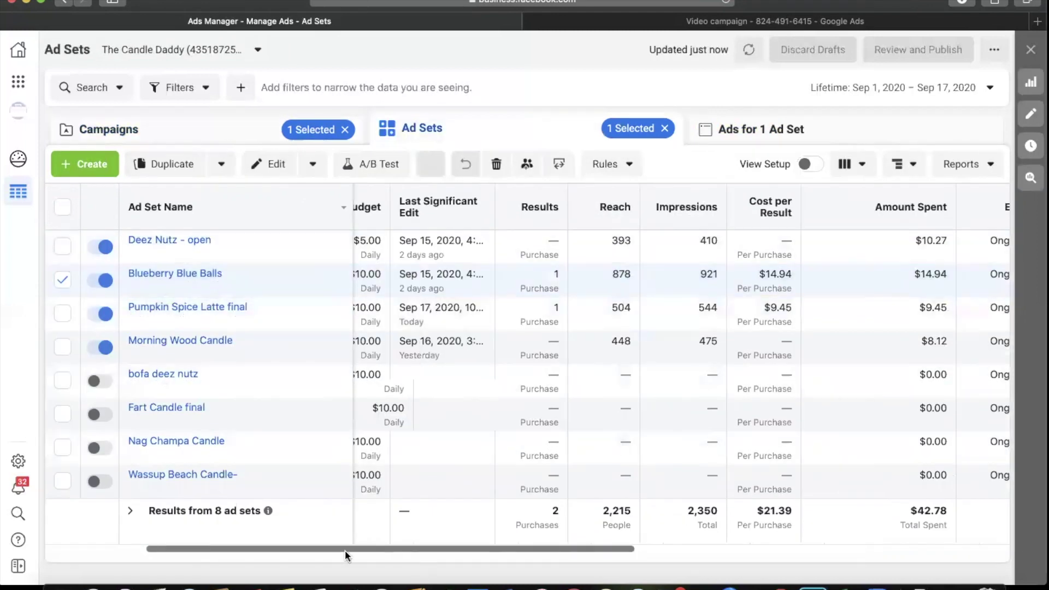
{"action": "scroll", "coordinate": [345, 550], "scroll_direction": "left", "scroll_amount": 5}
{"action": "left_click", "coordinate": [780, 322]}
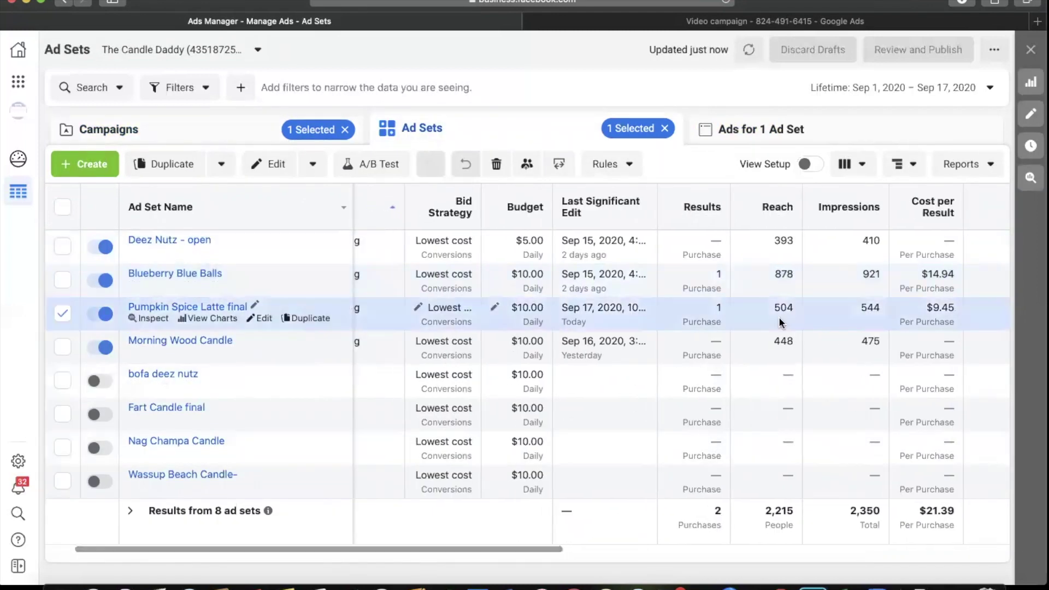
{"action": "left_click", "coordinate": [496, 311]}
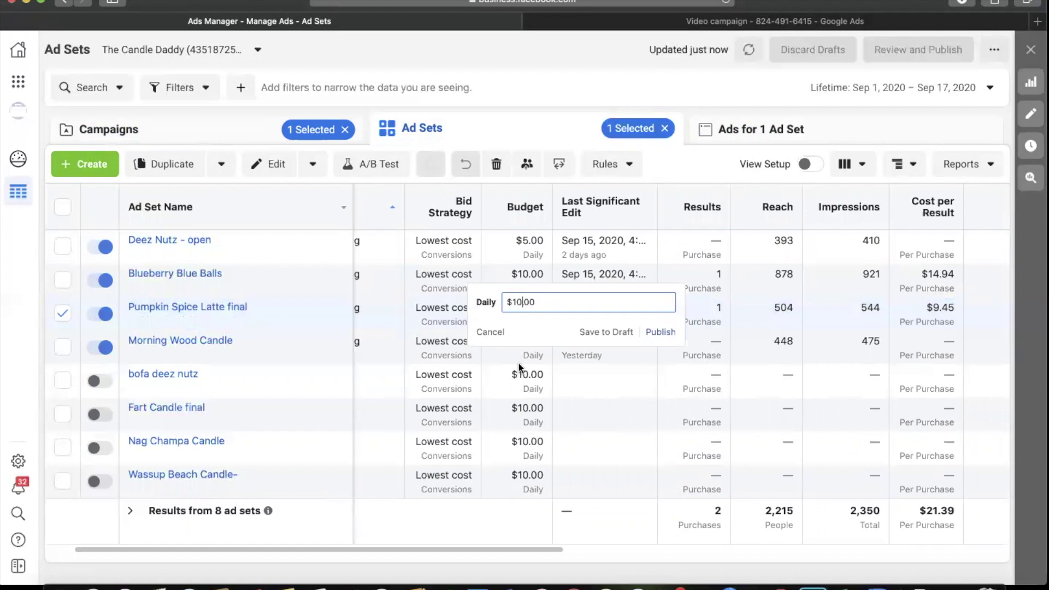
{"action": "key", "text": "BackSpace"}
{"action": "type", "text": "5"}
{"action": "key", "text": "Return"}
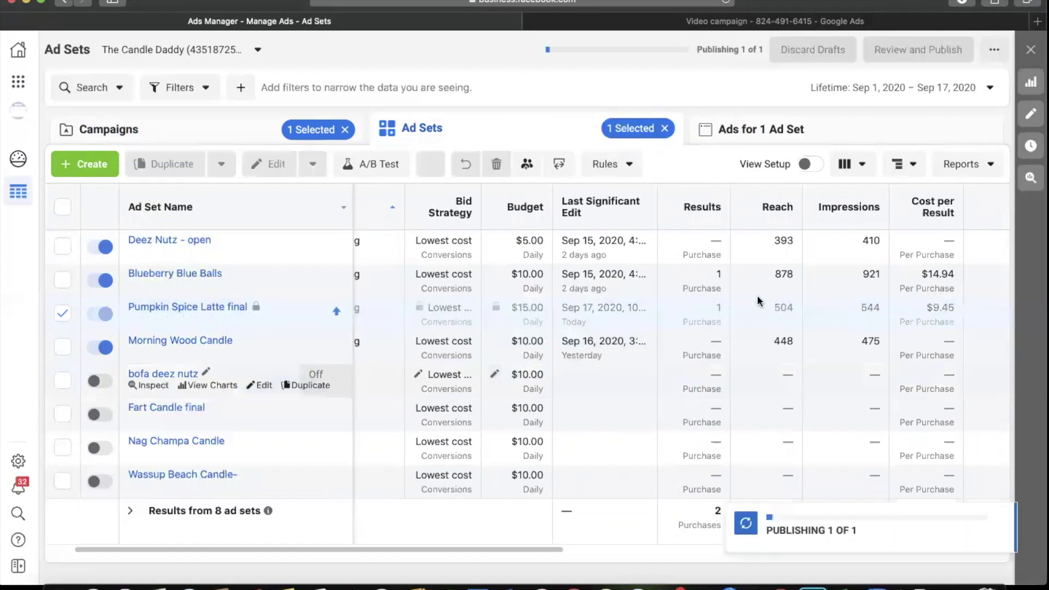
Review the Pumpkin Spice Latte final ad set's individual ads and go back to the campaigns overview
{"action": "left_click", "coordinate": [848, 294]}
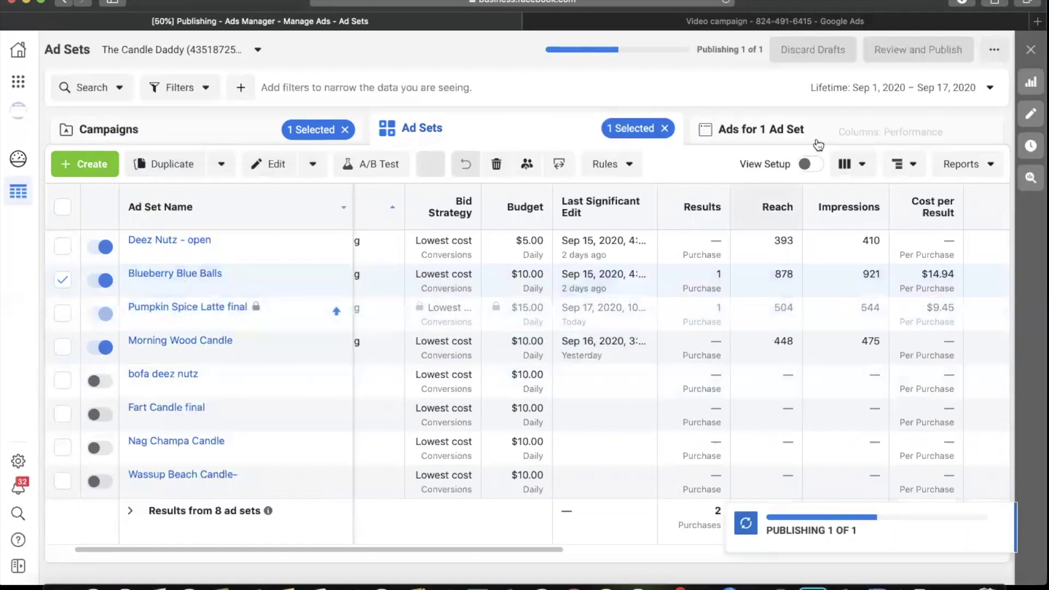
{"action": "left_click", "coordinate": [748, 309]}
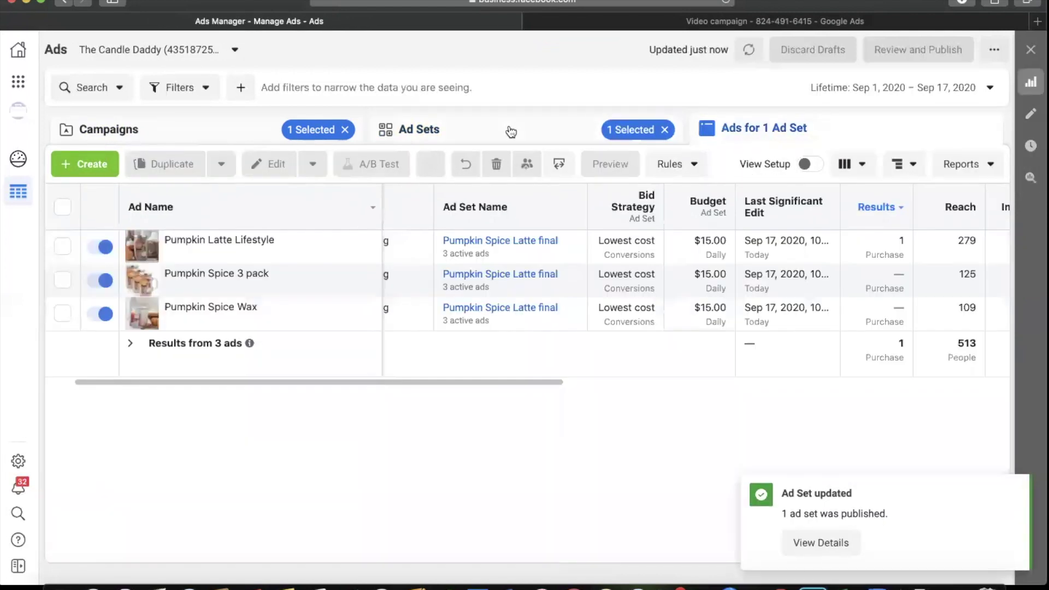
{"action": "left_click", "coordinate": [511, 132]}
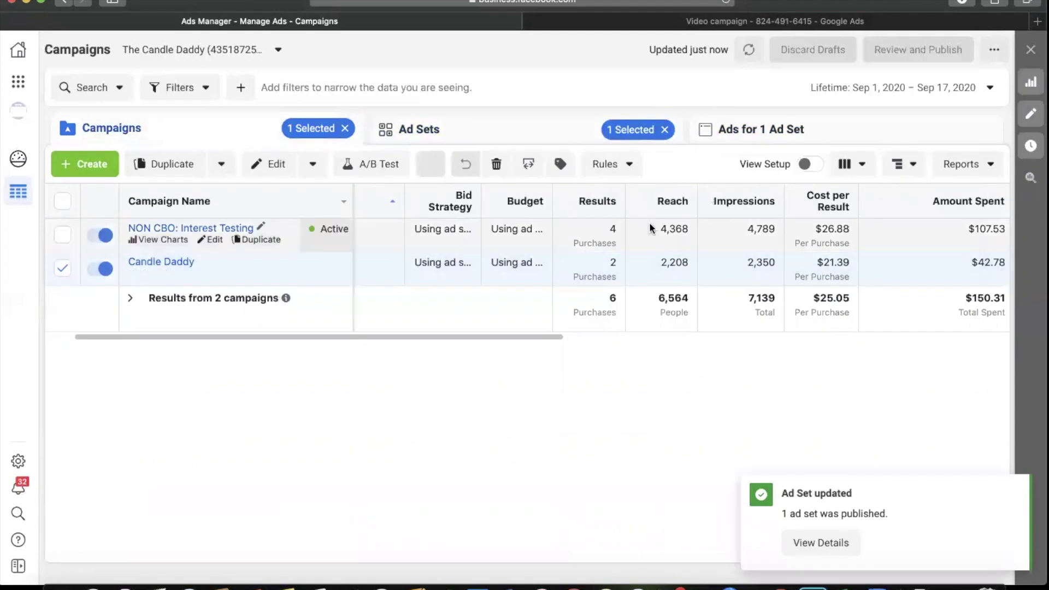
Open the ad sets of the NON CBO: Interest Testing campaign and select the Gift ad set
{"action": "left_click", "coordinate": [679, 245]}
{"action": "left_click", "coordinate": [590, 142]}
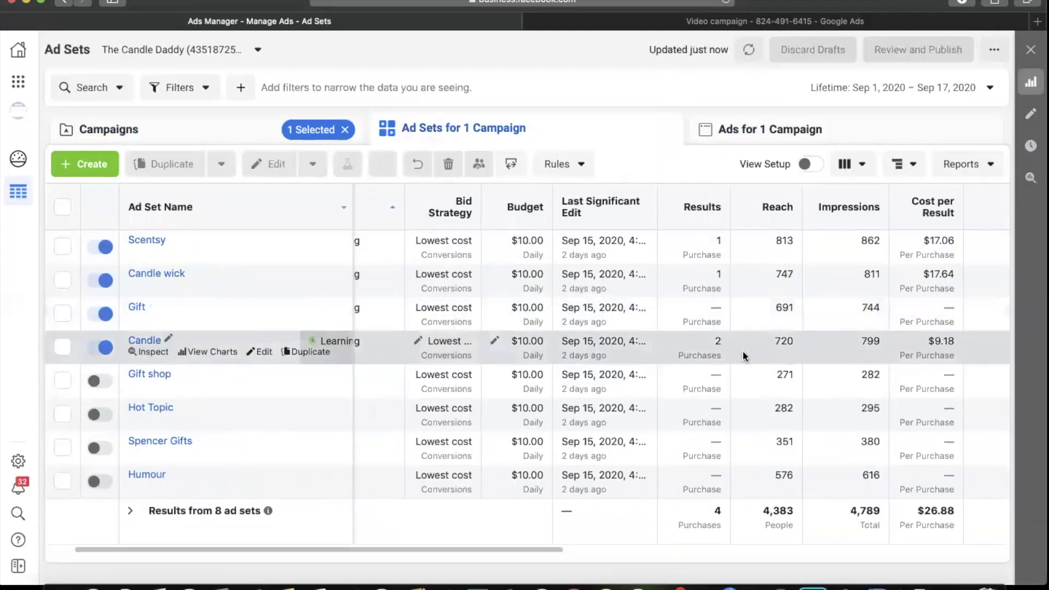
{"action": "left_click", "coordinate": [716, 315]}
{"action": "scroll", "coordinate": [587, 549], "scroll_direction": "right", "scroll_amount": 5}
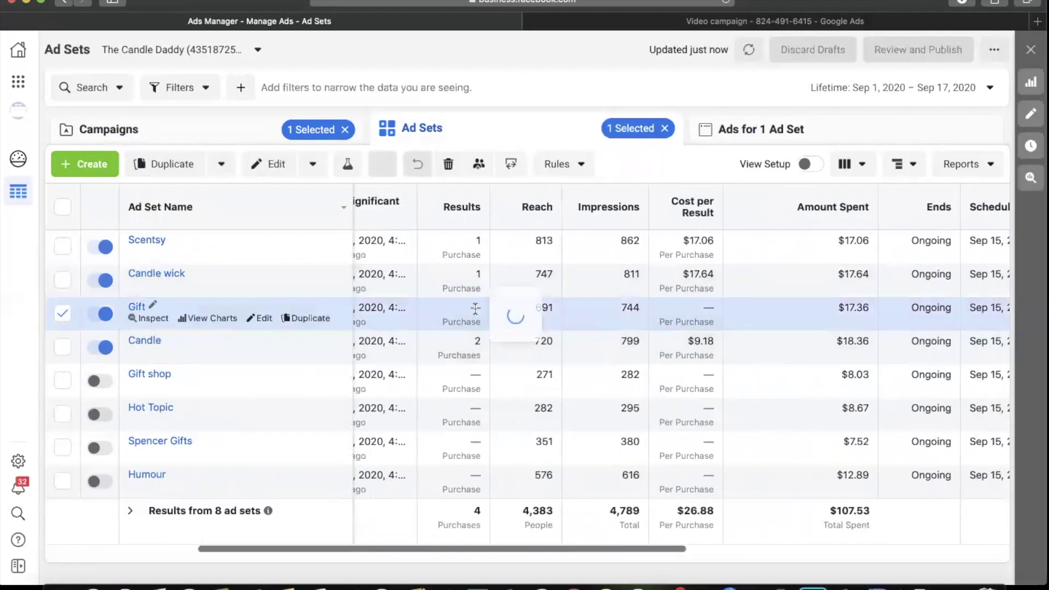
Compare the conversion breakdowns of the Gift, Hot Topic, Spencer Gifts and Gift shop ad sets, and turn off the Gift ad set
{"action": "mouse_move", "coordinate": [476, 309]}
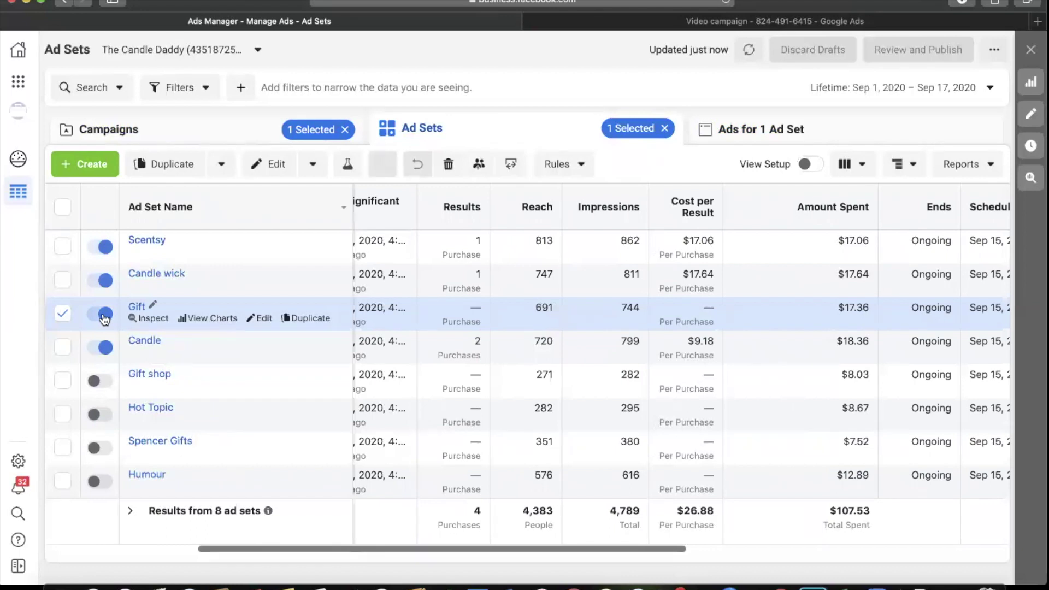
{"action": "mouse_move", "coordinate": [473, 409]}
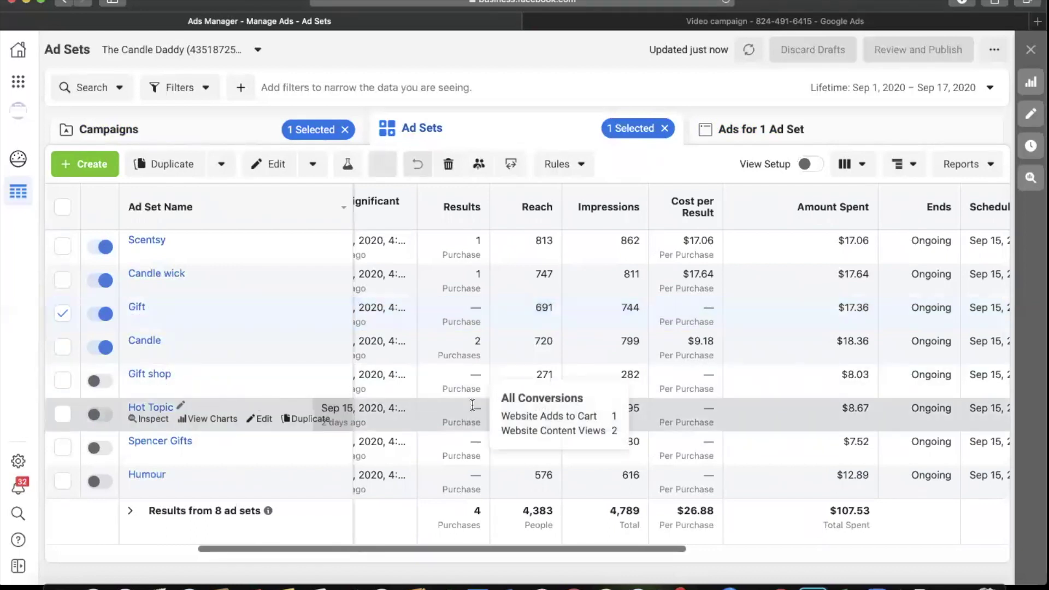
{"action": "mouse_move", "coordinate": [478, 443]}
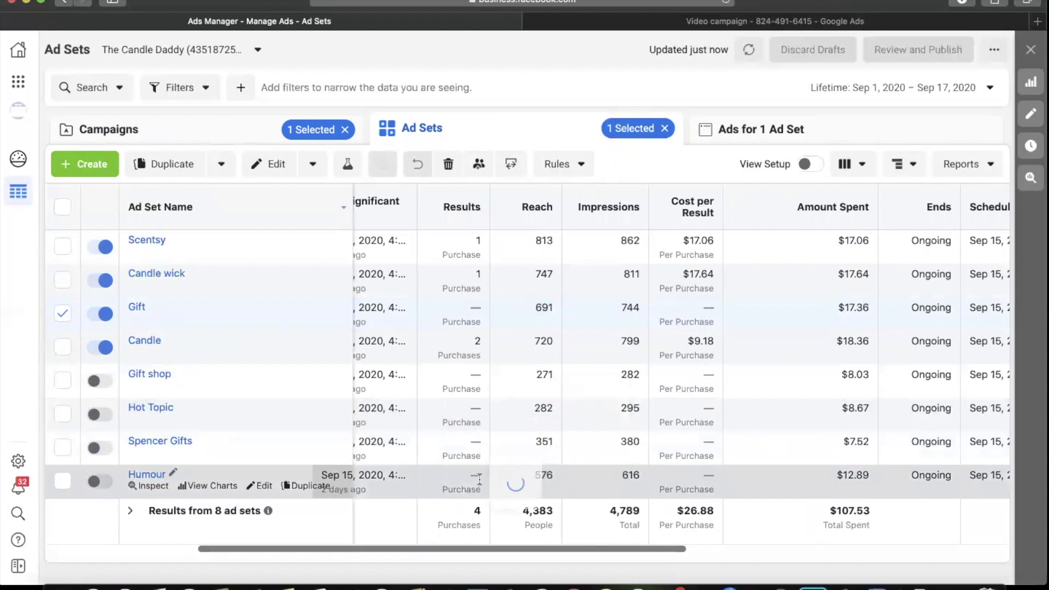
{"action": "mouse_move", "coordinate": [476, 378]}
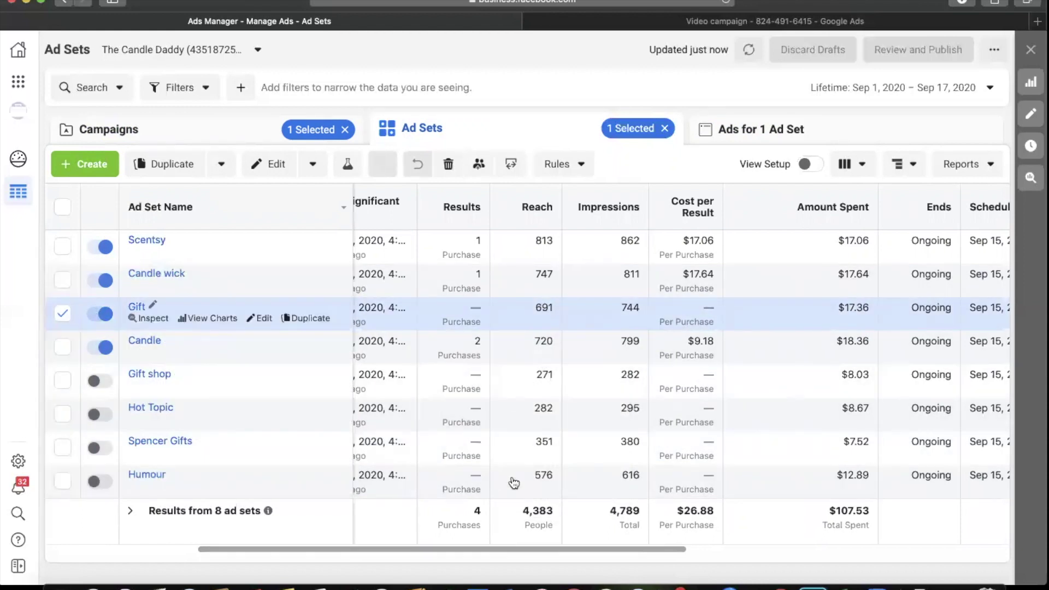
Compare the ad sets' link clicks, website purchases and ROAS, and check the conversion breakdowns of Gift shop, Humour and Gift
{"action": "left_click_drag", "start_coordinate": [618, 549], "coordinate": [940, 545]}
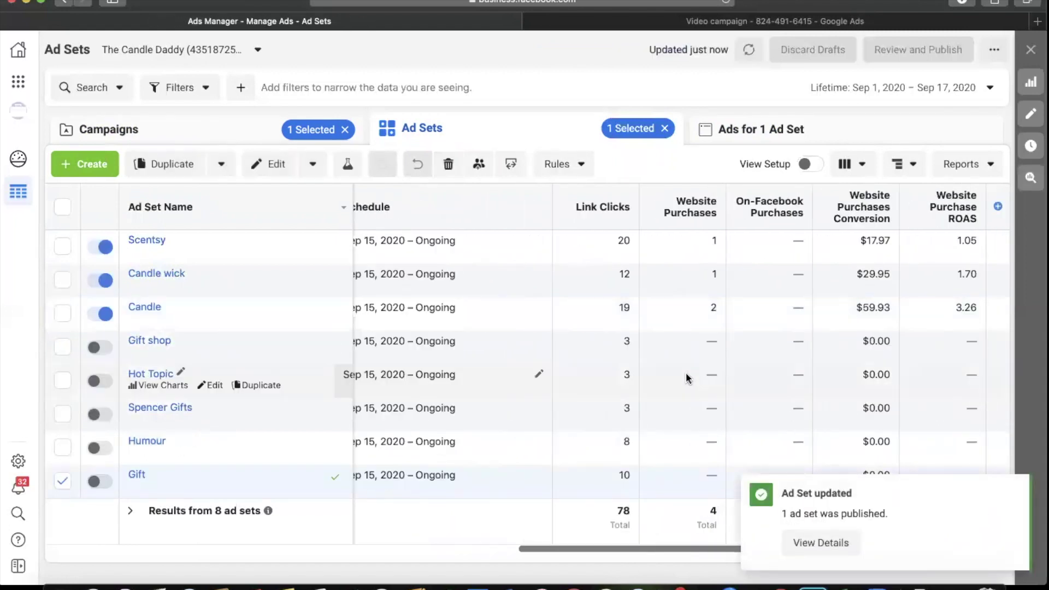
{"action": "left_click", "coordinate": [686, 373]}
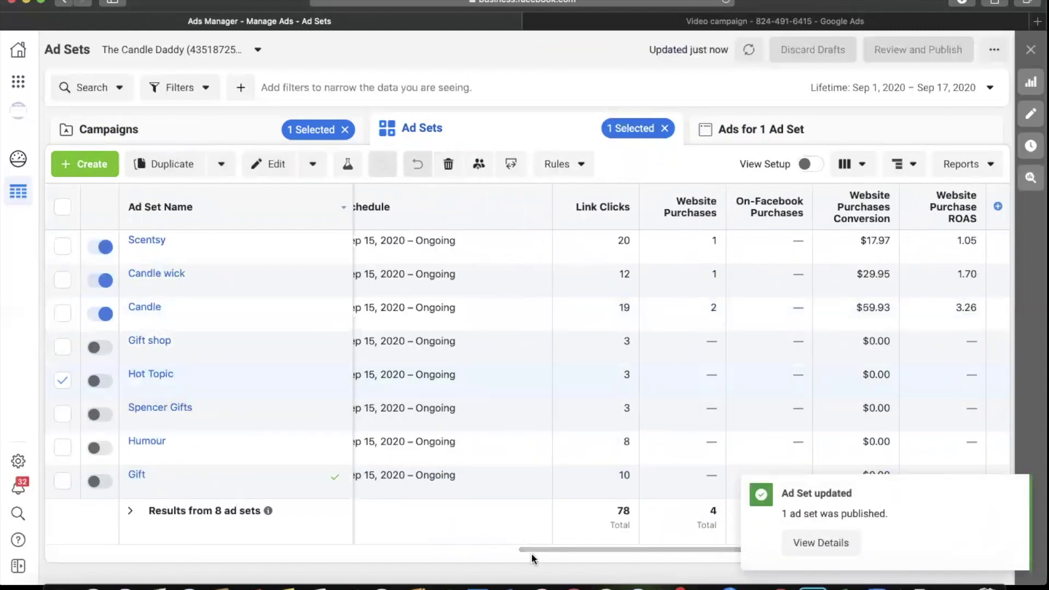
{"action": "left_click_drag", "start_coordinate": [529, 546], "coordinate": [319, 549]}
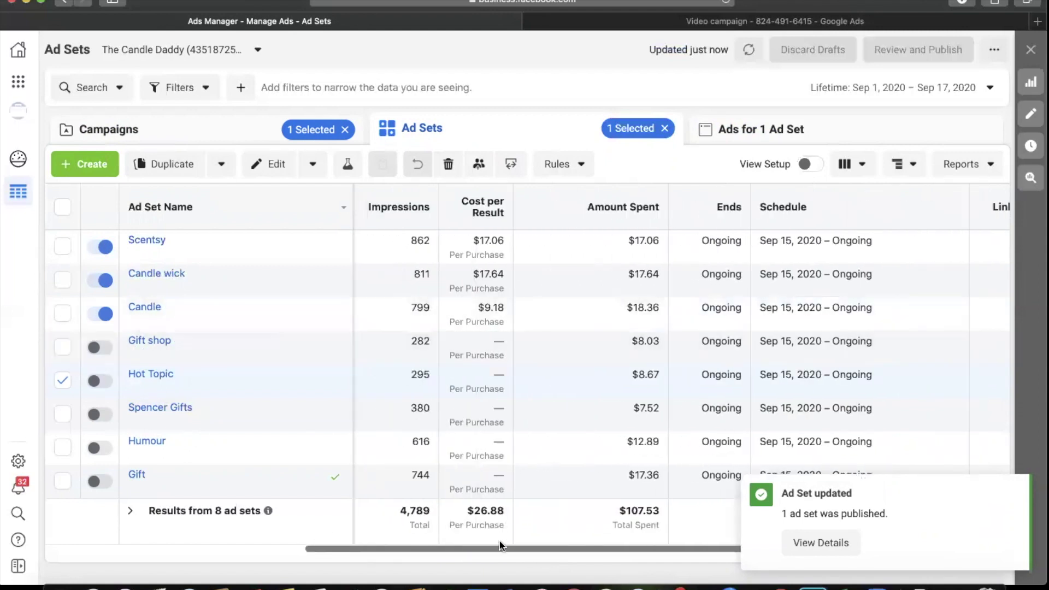
{"action": "scroll", "coordinate": [438, 544], "scroll_direction": "left", "scroll_amount": 3}
{"action": "mouse_move", "coordinate": [419, 341]}
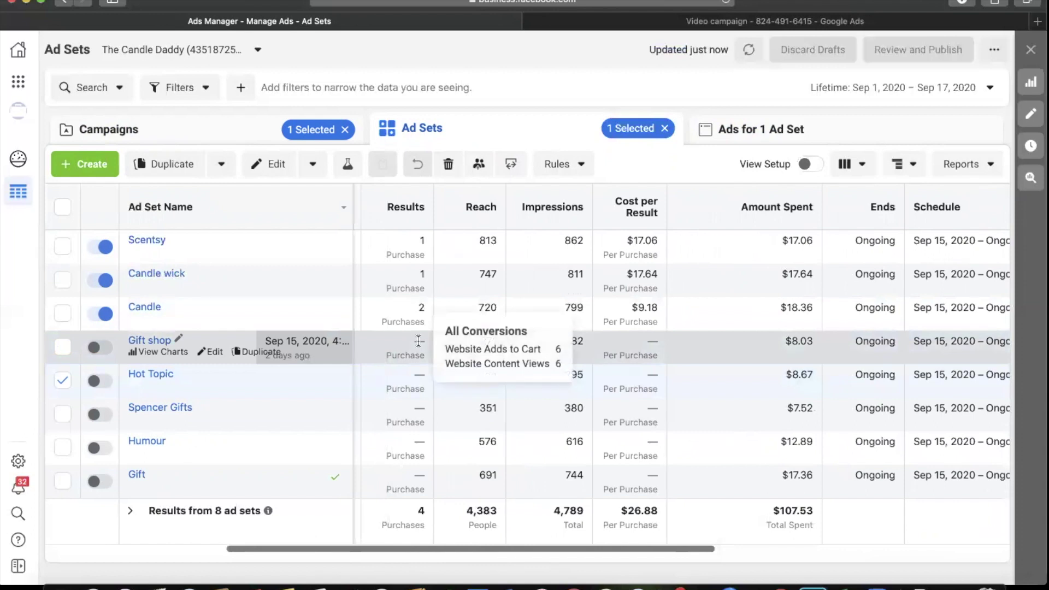
{"action": "mouse_move", "coordinate": [419, 437]}
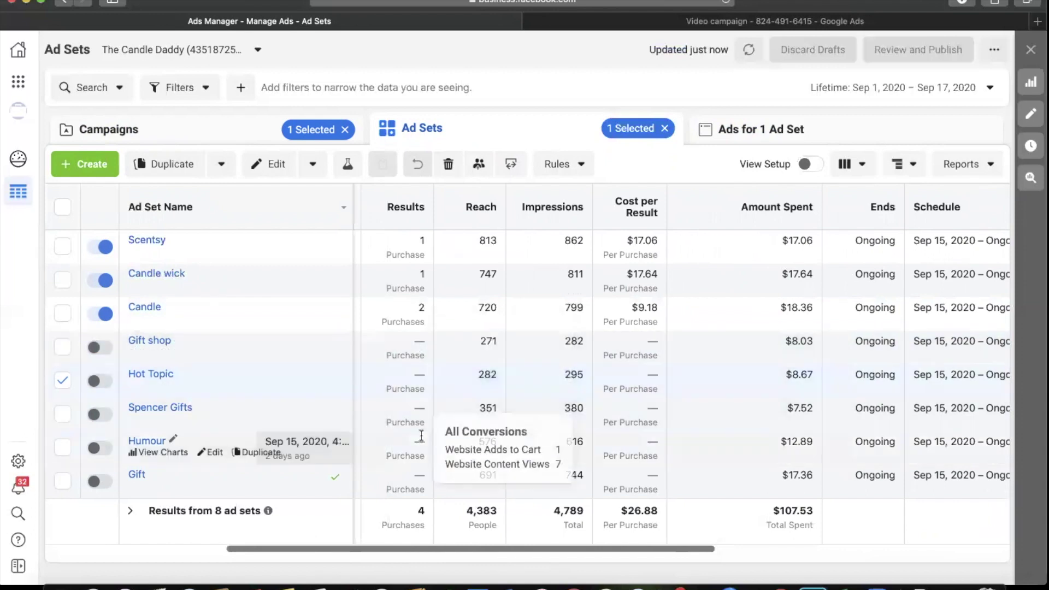
{"action": "scroll", "coordinate": [422, 436], "scroll_direction": "left", "scroll_amount": 1}
{"action": "mouse_move", "coordinate": [423, 477]}
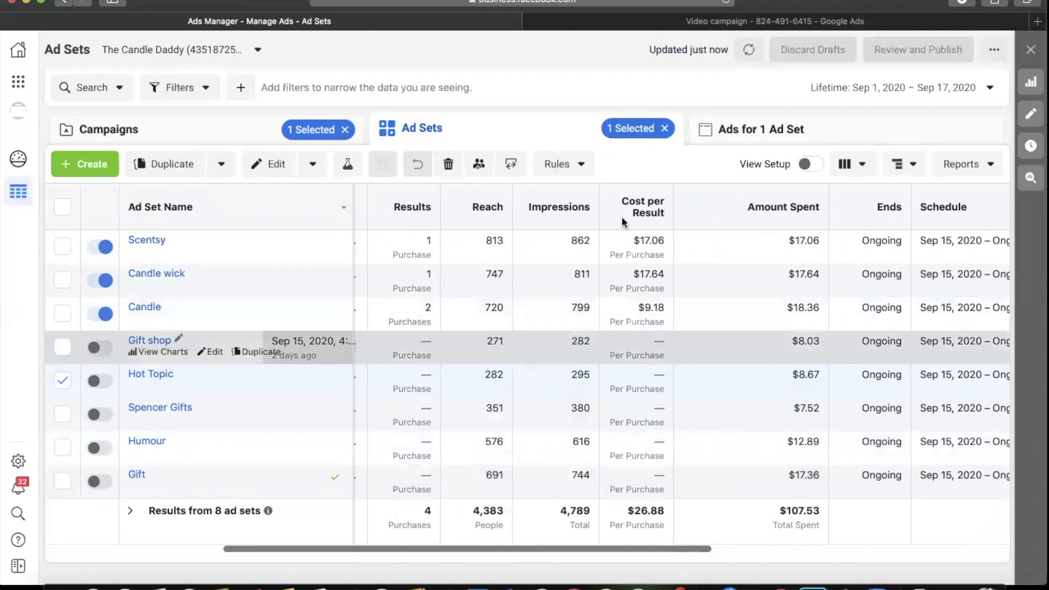
Examine the Gift shop ad set's ads for conversions, amount spent and link clicks, and return to the ad sets
{"action": "left_click", "coordinate": [426, 350]}
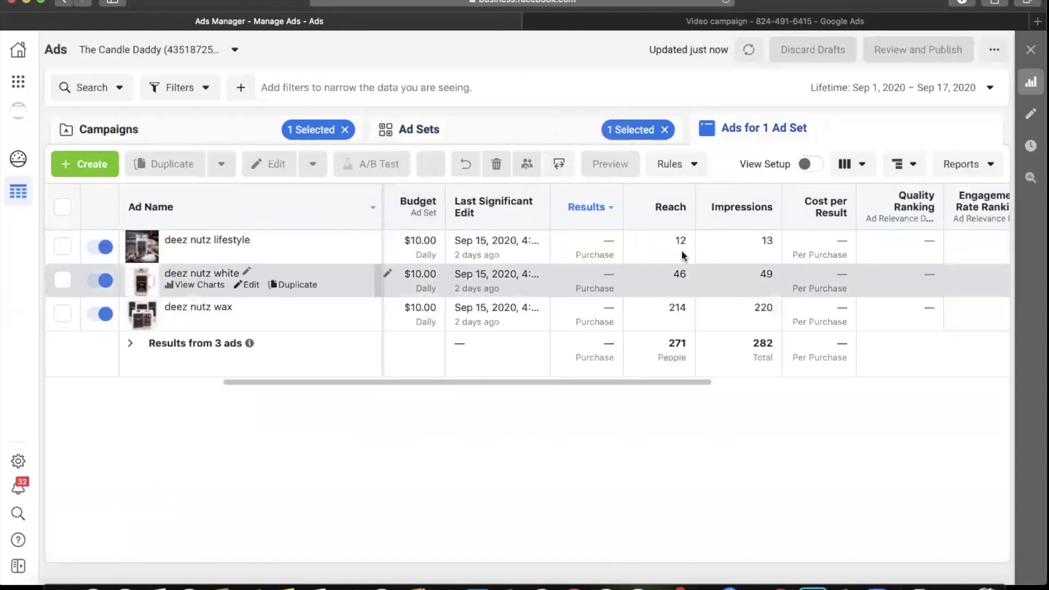
{"action": "mouse_move", "coordinate": [609, 275]}
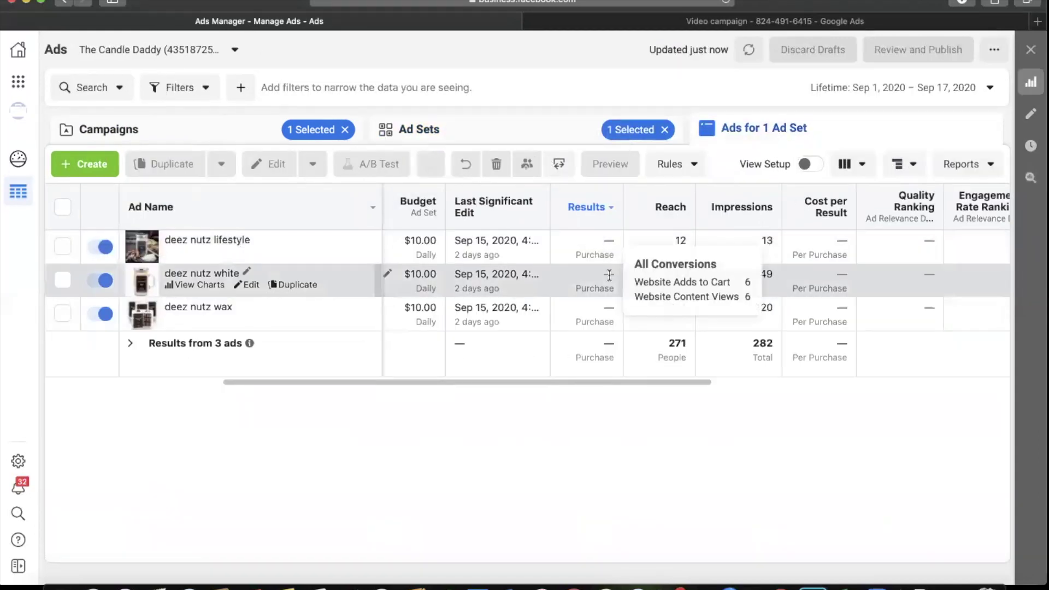
{"action": "left_click_drag", "start_coordinate": [574, 381], "coordinate": [868, 393]}
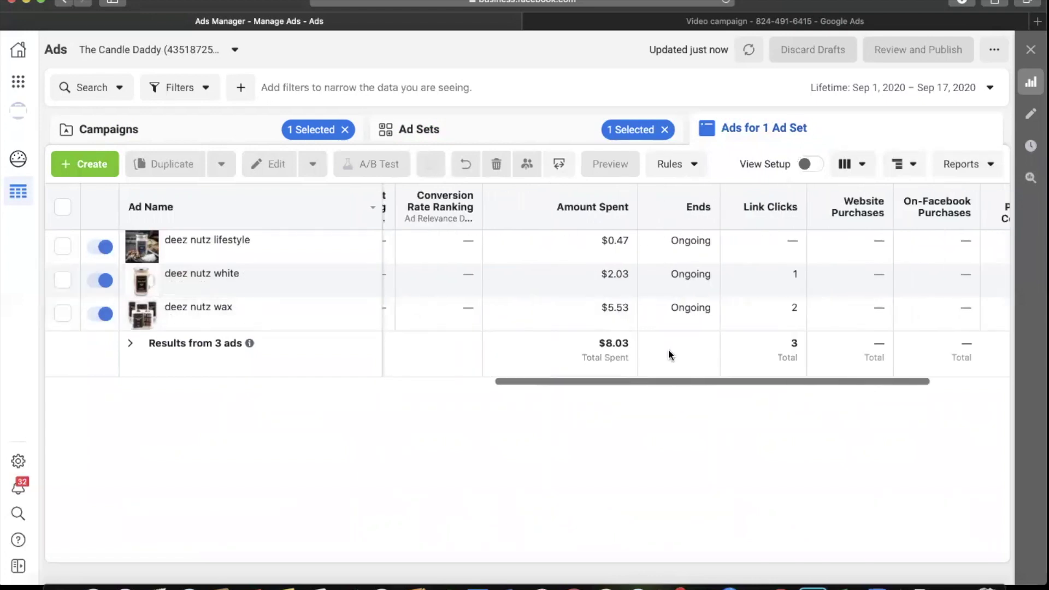
{"action": "scroll", "coordinate": [668, 349], "scroll_direction": "left", "scroll_amount": 10}
{"action": "left_click", "coordinate": [509, 126]}
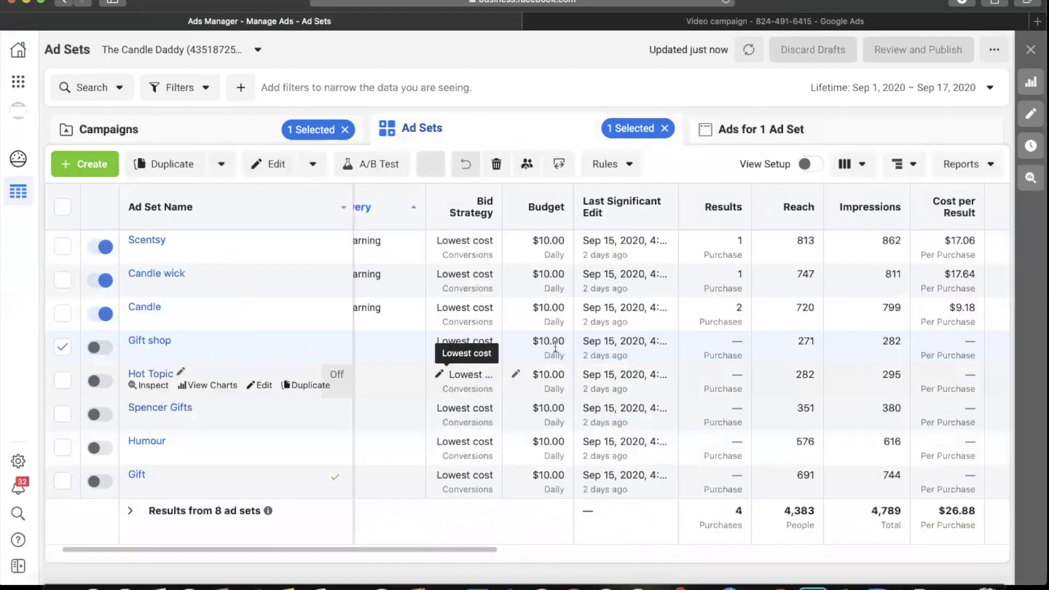
Select the Candle ad set and compare its budget, purchases and cost per result with the other ad sets
{"action": "scroll", "coordinate": [425, 550], "scroll_direction": "left", "scroll_amount": 2}
{"action": "scroll", "coordinate": [740, 352], "scroll_direction": "right", "scroll_amount": 4}
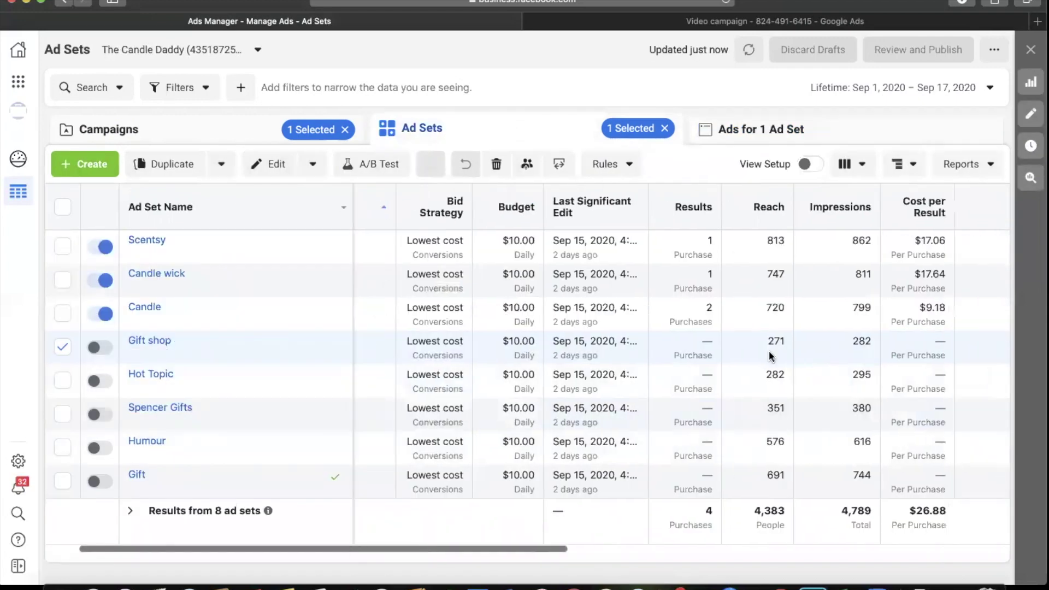
{"action": "left_click", "coordinate": [707, 310]}
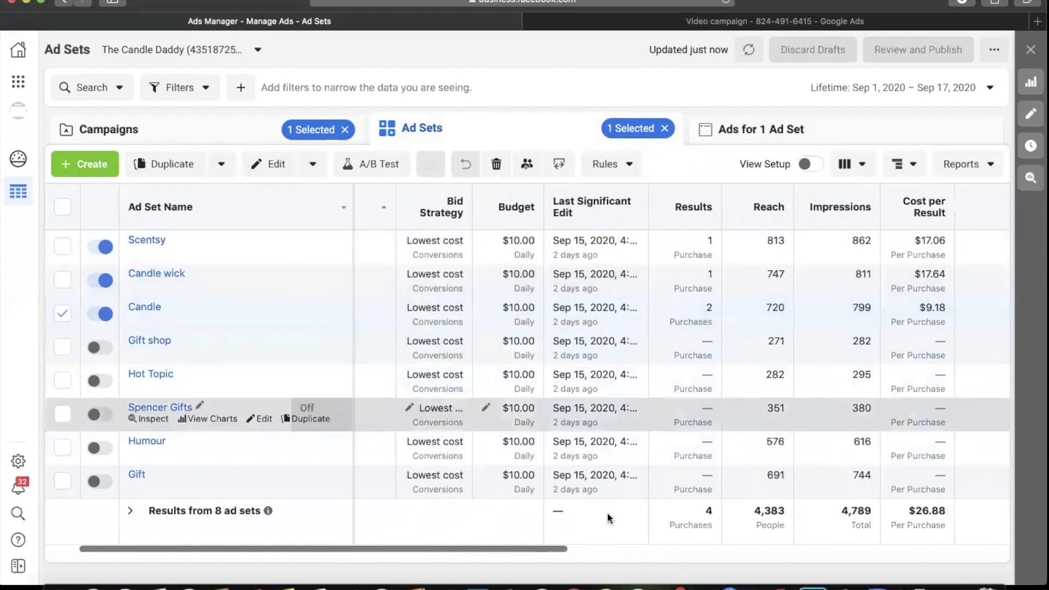
{"action": "scroll", "coordinate": [560, 536], "scroll_direction": "right", "scroll_amount": 2}
{"action": "scroll", "coordinate": [560, 536], "scroll_direction": "right", "scroll_amount": 3}
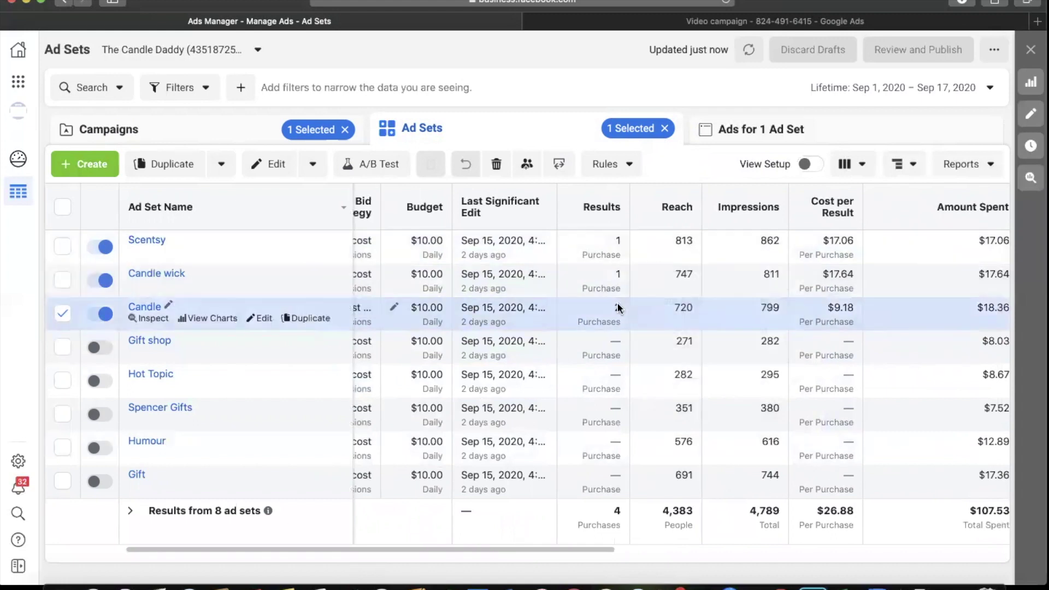
Raise the Candle ad set's daily budget to $15.00 and publish the change
{"action": "left_click", "coordinate": [429, 307]}
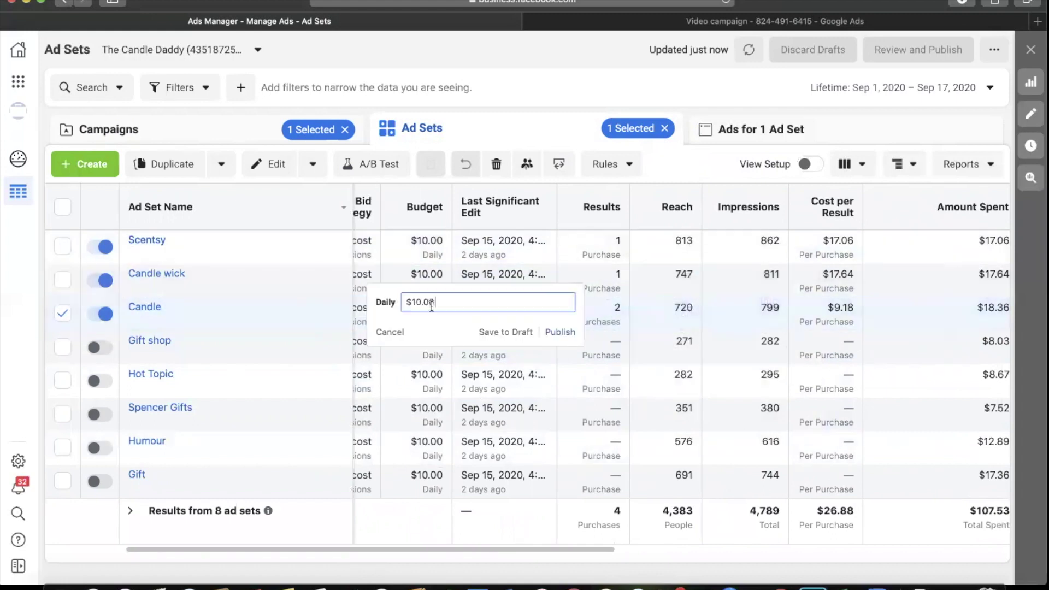
{"action": "left_click", "coordinate": [419, 302]}
{"action": "key", "text": "BackSpace"}
{"action": "type", "text": "5"}
{"action": "left_click", "coordinate": [563, 334]}
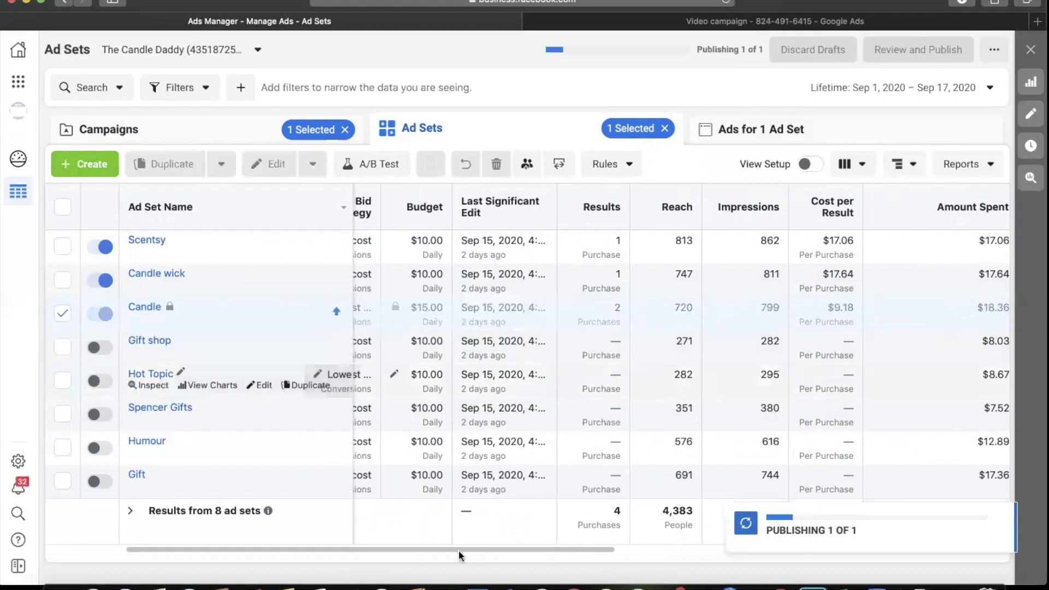
Review the ad sets' amount spent, link clicks and website purchases in the interest testing campaign
{"action": "scroll", "coordinate": [455, 550], "scroll_direction": "right", "scroll_amount": 5}
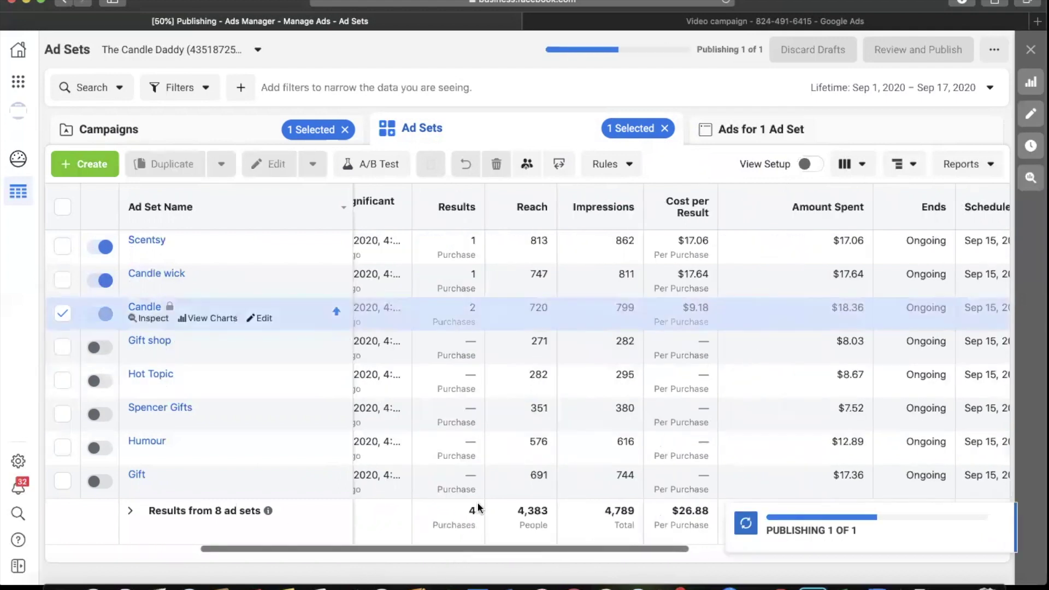
{"action": "left_click_drag", "start_coordinate": [491, 546], "coordinate": [740, 523]}
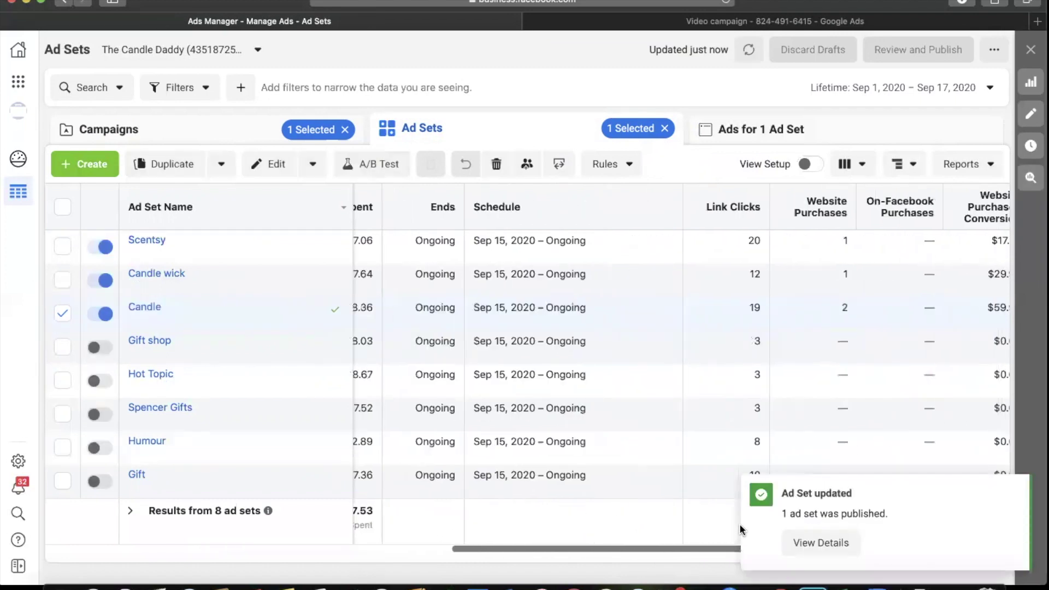
{"action": "scroll", "coordinate": [778, 529], "scroll_direction": "right", "scroll_amount": 3}
{"action": "scroll", "coordinate": [800, 548], "scroll_direction": "left", "scroll_amount": 10}
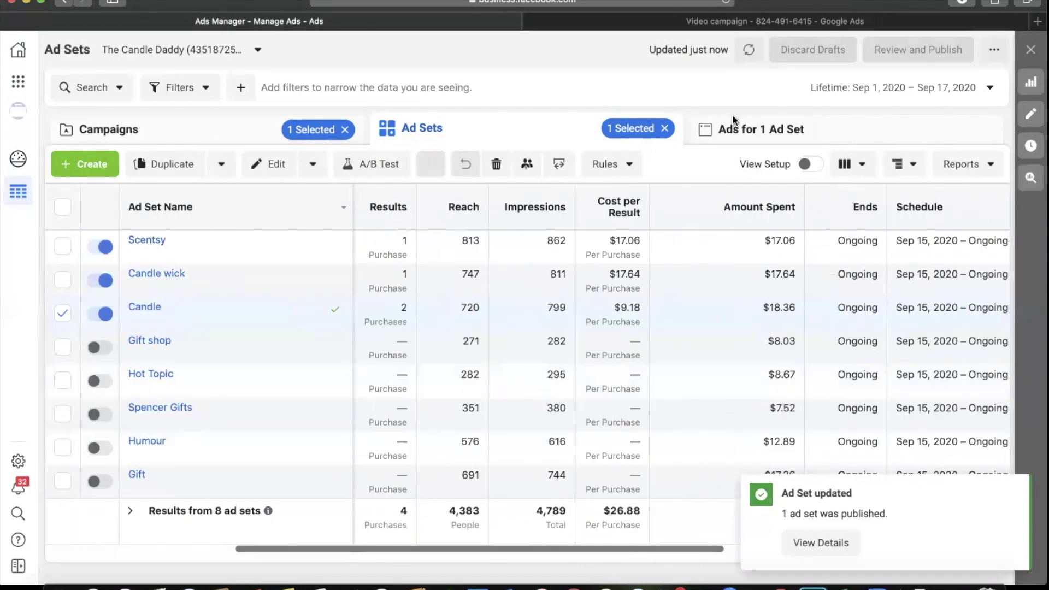
{"action": "left_click", "coordinate": [733, 119]}
{"action": "left_click", "coordinate": [550, 127]}
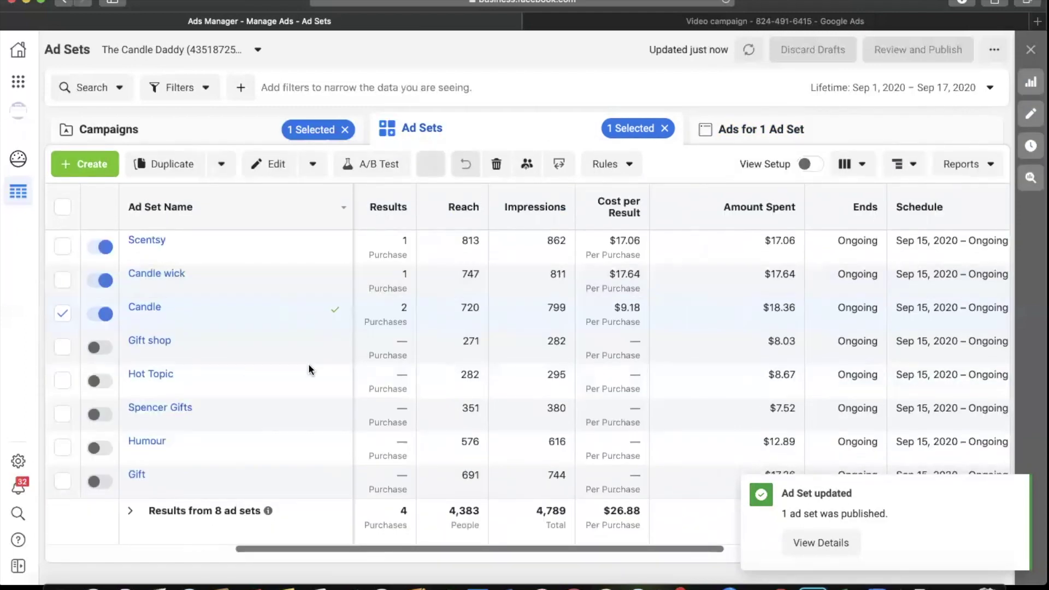
Copy the Pumpkin Latte Lifestyle ad from the Pumpkin Spice Latte final ad set of the Candle Daddy campaign
{"action": "left_click", "coordinate": [275, 139]}
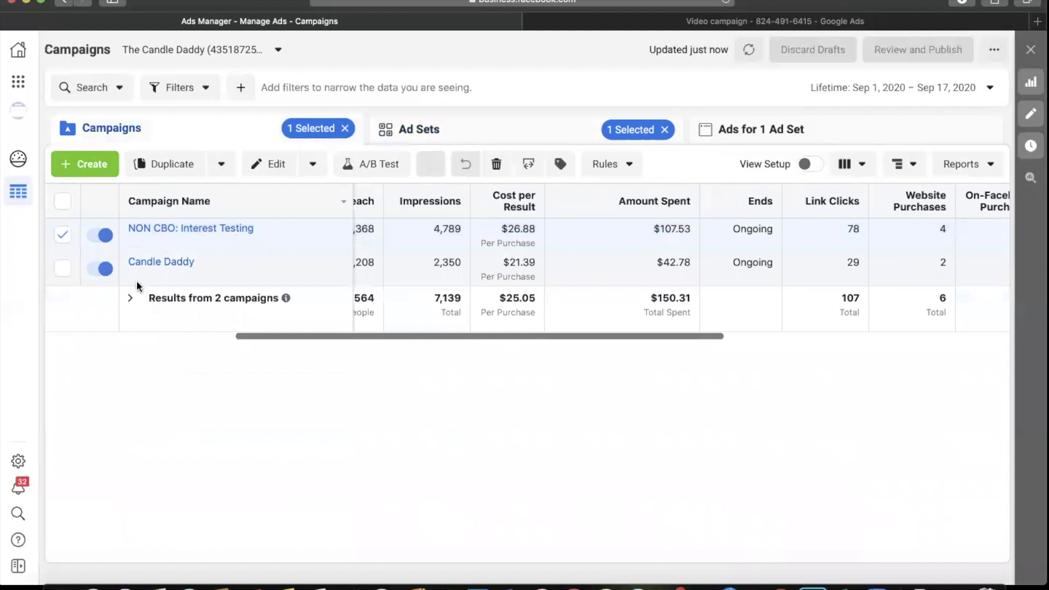
{"action": "left_click", "coordinate": [162, 262]}
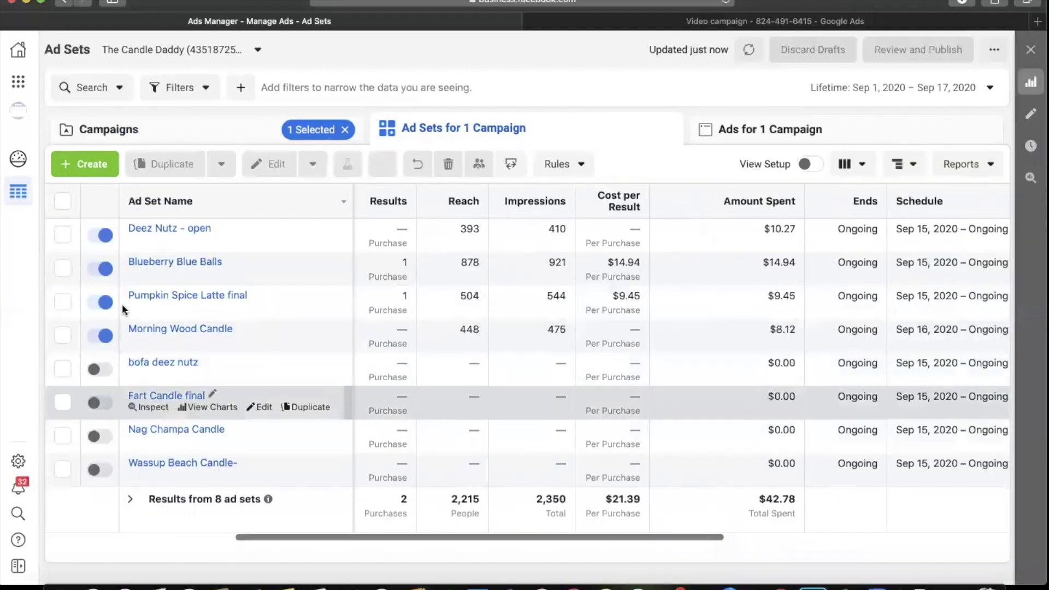
{"action": "left_click", "coordinate": [186, 296]}
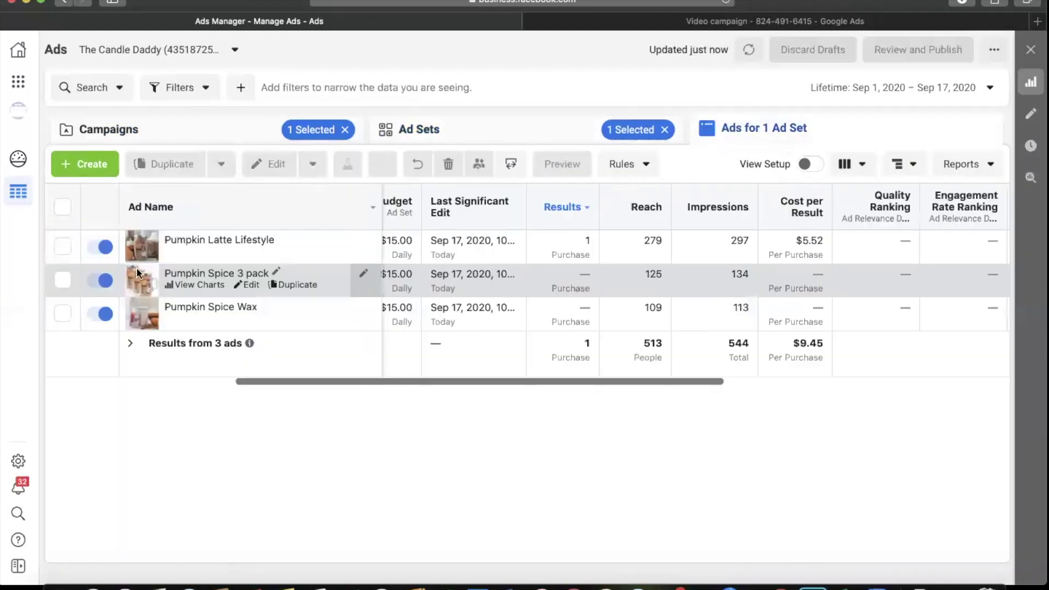
{"action": "left_click", "coordinate": [62, 246]}
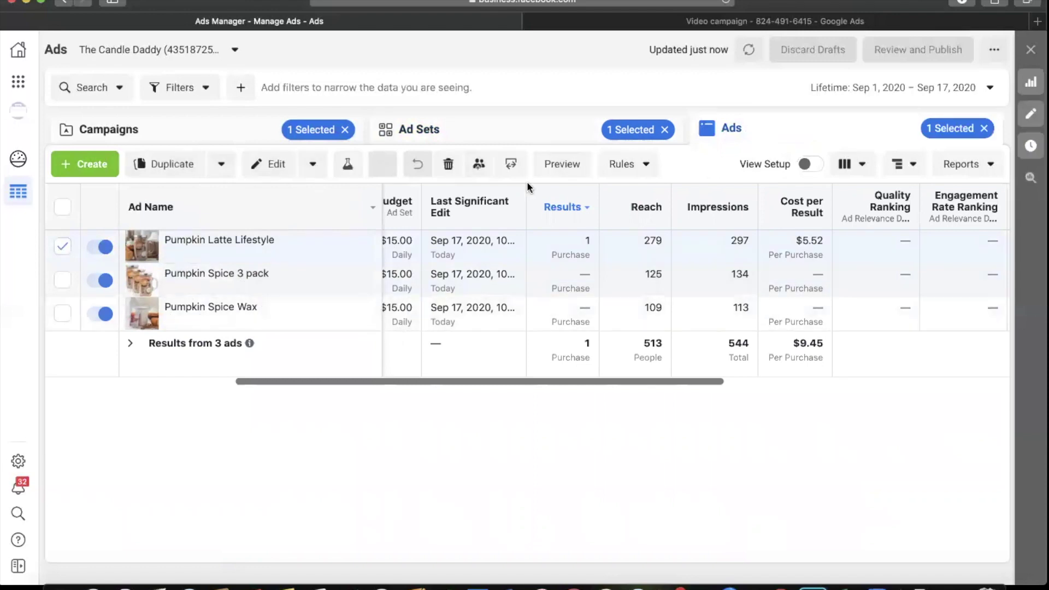
{"action": "key", "text": "super+c"}
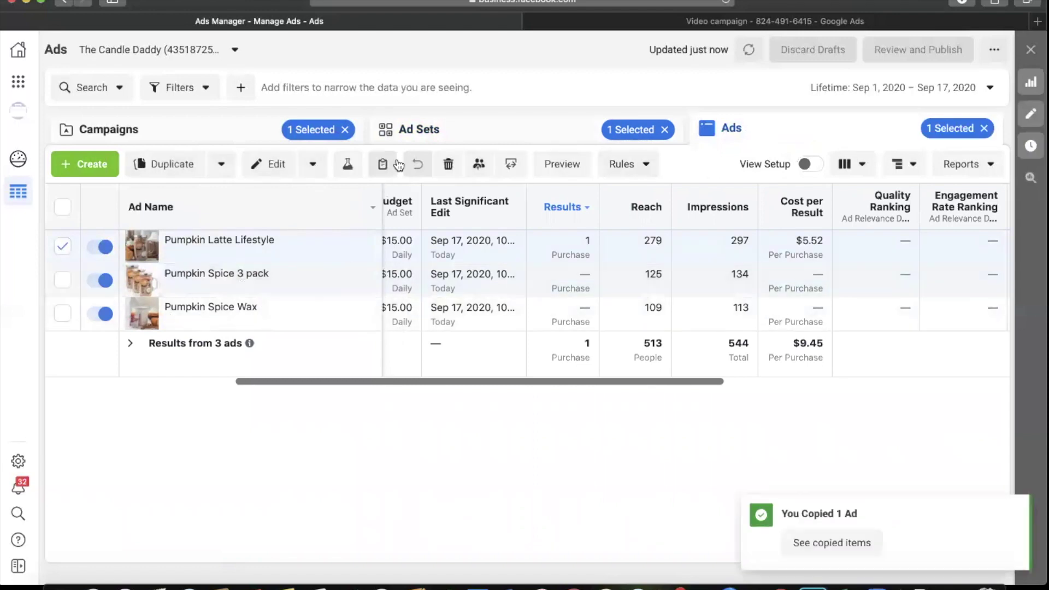
Paste the copied ad into the Candle ad set of the NON CBO: Interest Testing campaign and publish it
{"action": "left_click", "coordinate": [492, 127]}
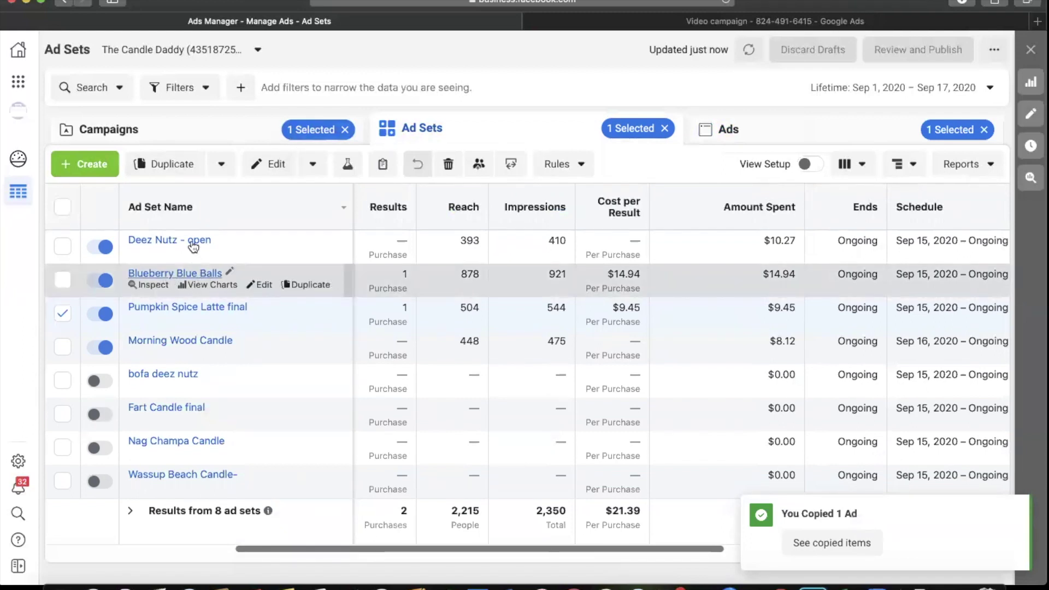
{"action": "left_click", "coordinate": [274, 137]}
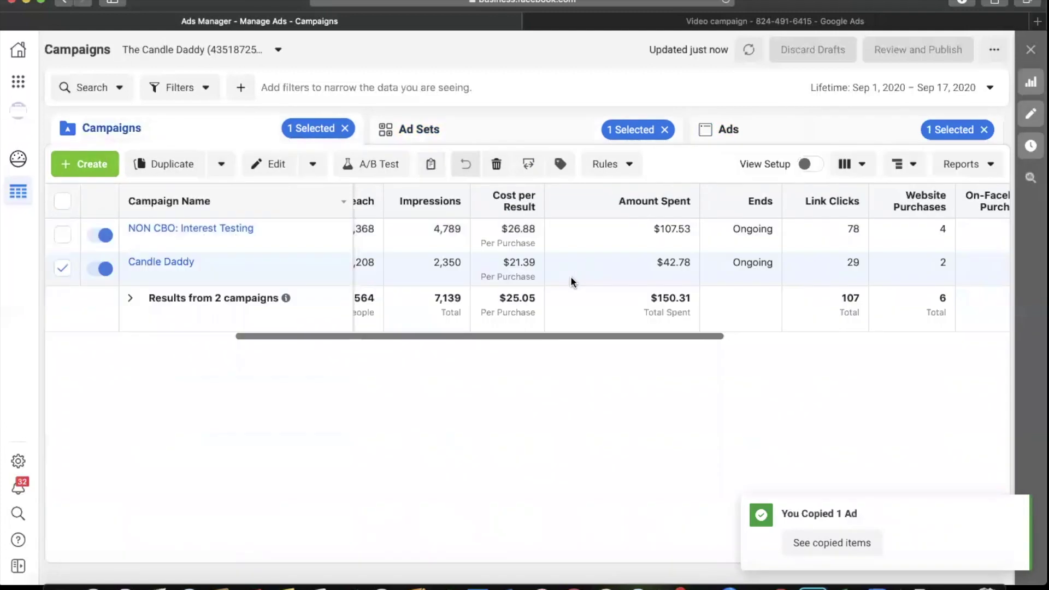
{"action": "left_click", "coordinate": [615, 247]}
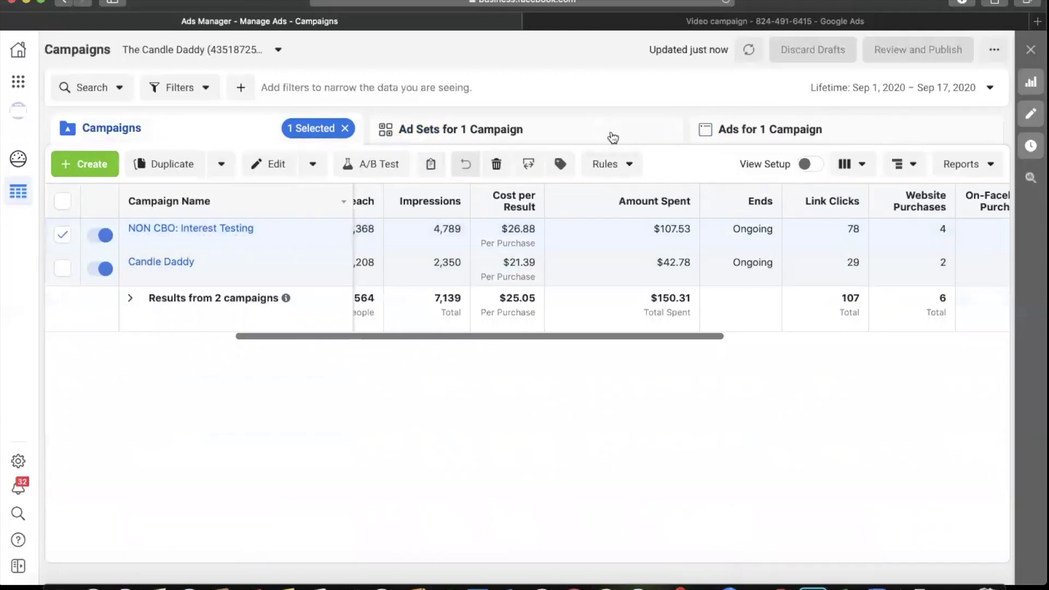
{"action": "left_click", "coordinate": [589, 136]}
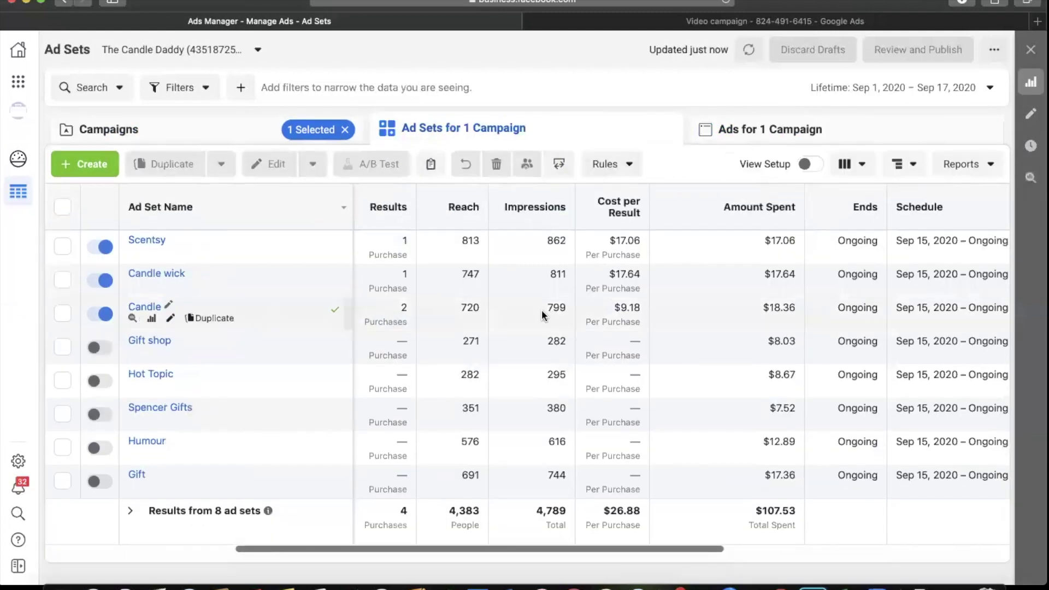
{"action": "left_click", "coordinate": [404, 309]}
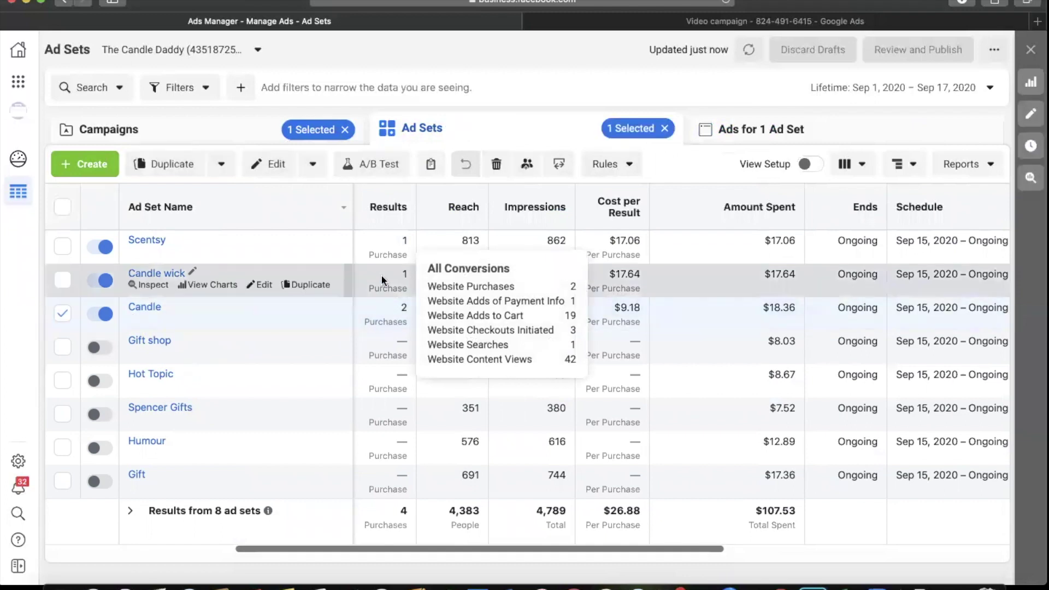
{"action": "left_click", "coordinate": [328, 310]}
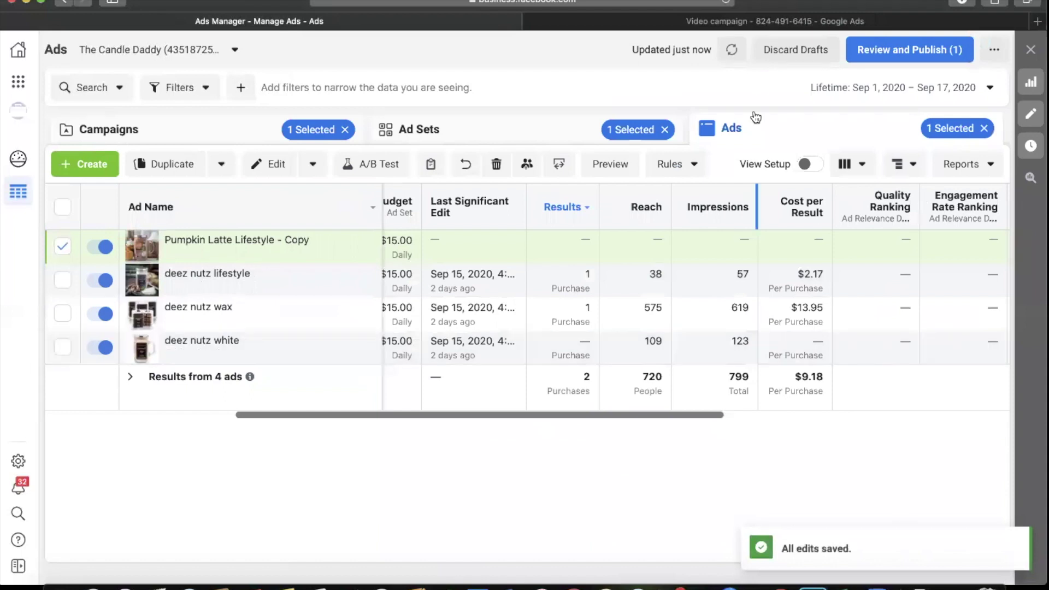
{"action": "left_click", "coordinate": [930, 49]}
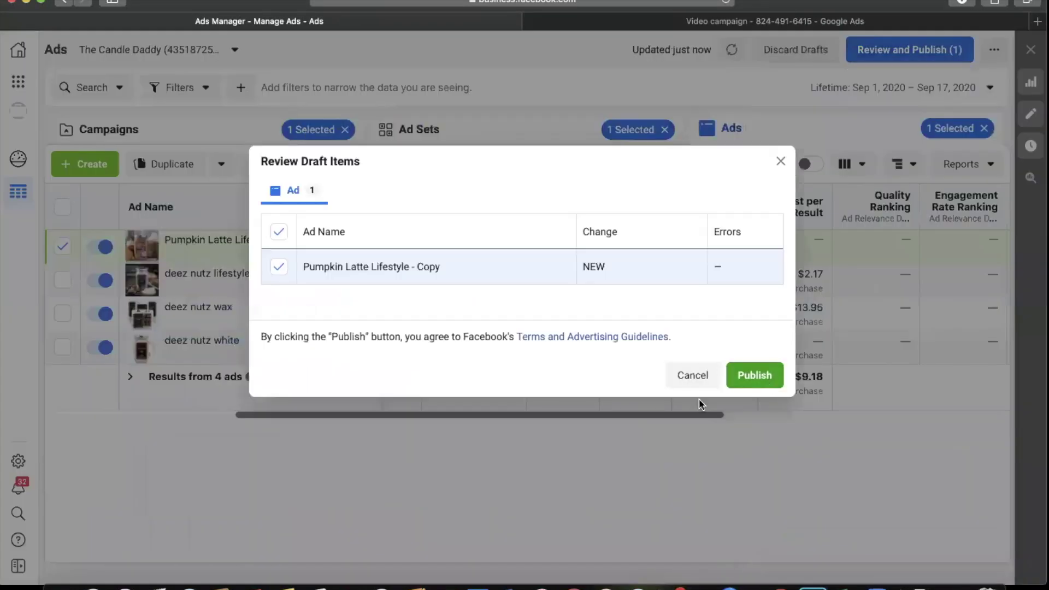
{"action": "left_click", "coordinate": [754, 383]}
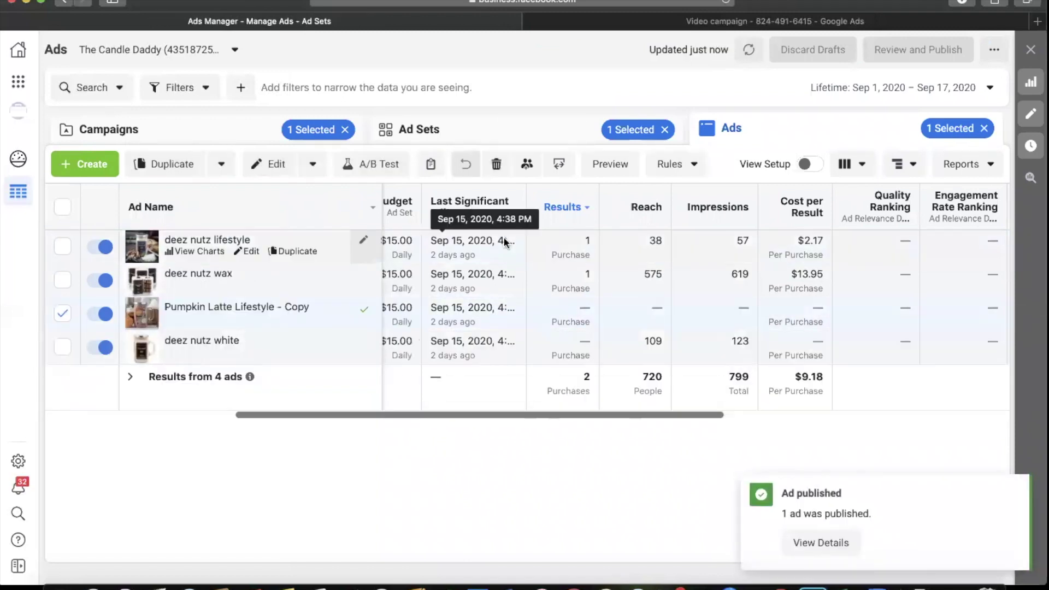
Check the cost per result and amount spent of the Candle ad set's ads, and return to the ad sets
{"action": "left_click", "coordinate": [575, 351]}
{"action": "left_click_drag", "start_coordinate": [517, 416], "coordinate": [641, 418]}
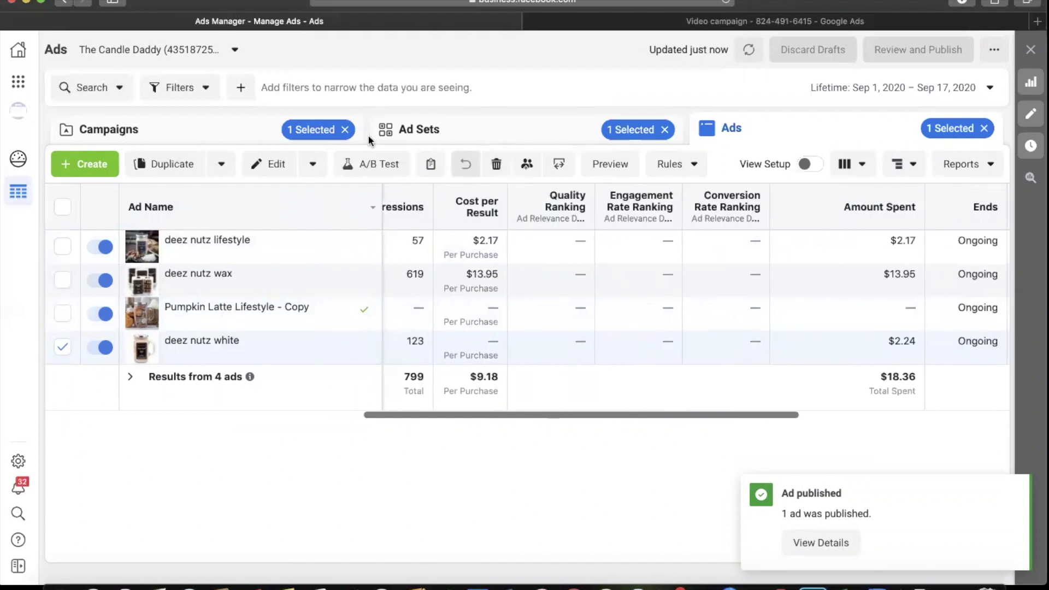
{"action": "left_click", "coordinate": [415, 136]}
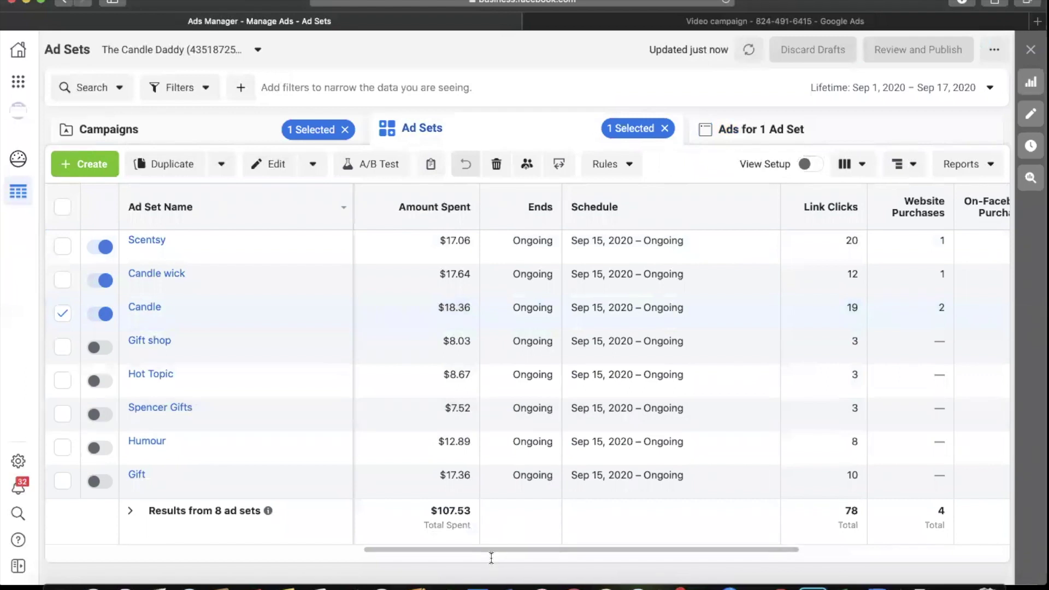
Compare the Candle wick and Candle ad sets' conversions, budget and cost per result
{"action": "left_click_drag", "start_coordinate": [491, 550], "coordinate": [340, 544]}
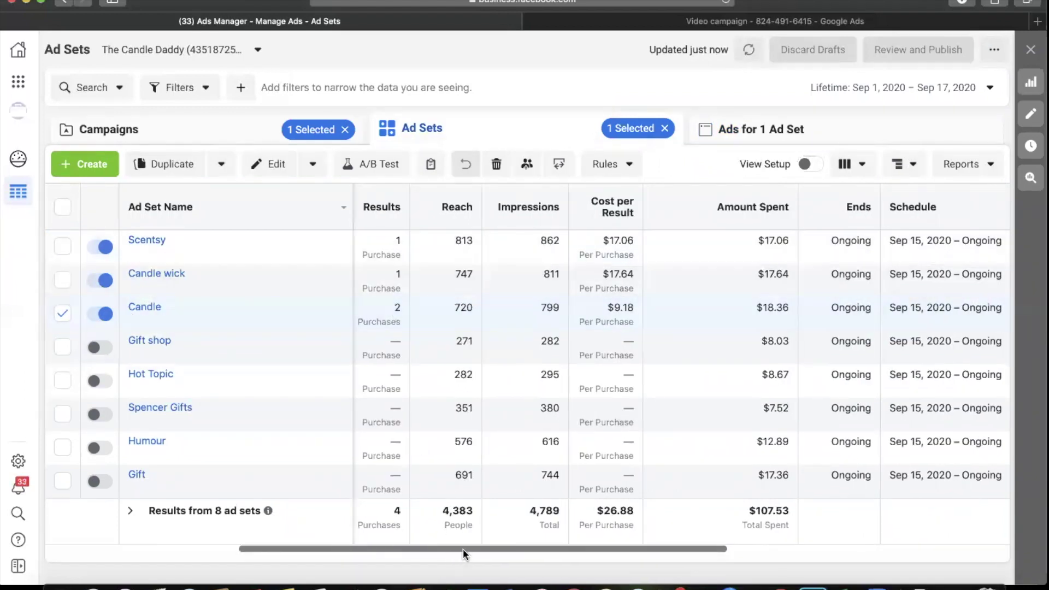
{"action": "left_click_drag", "start_coordinate": [465, 549], "coordinate": [319, 545]}
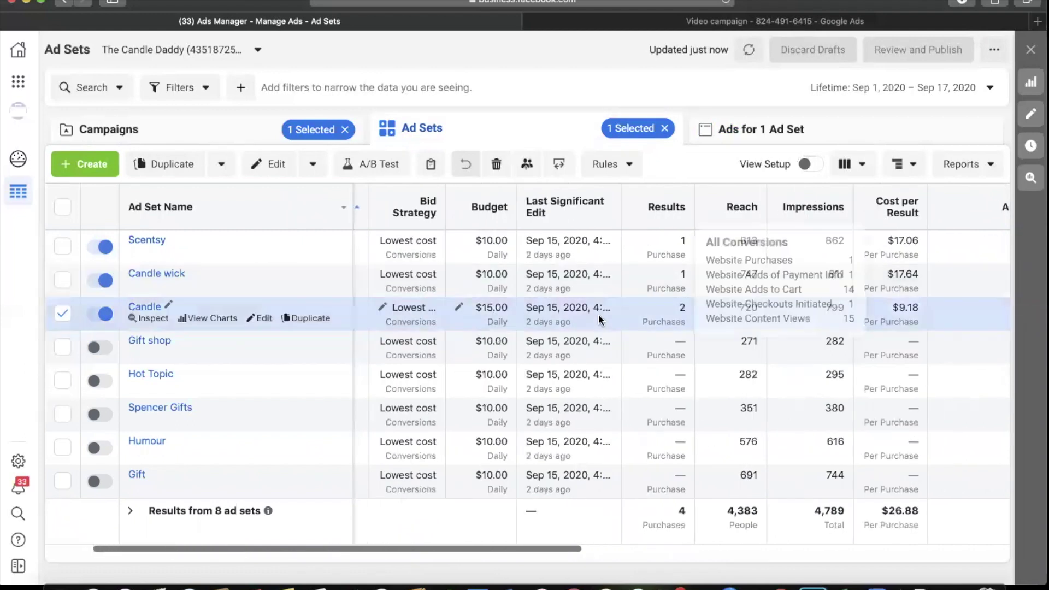
{"action": "left_click", "coordinate": [679, 289]}
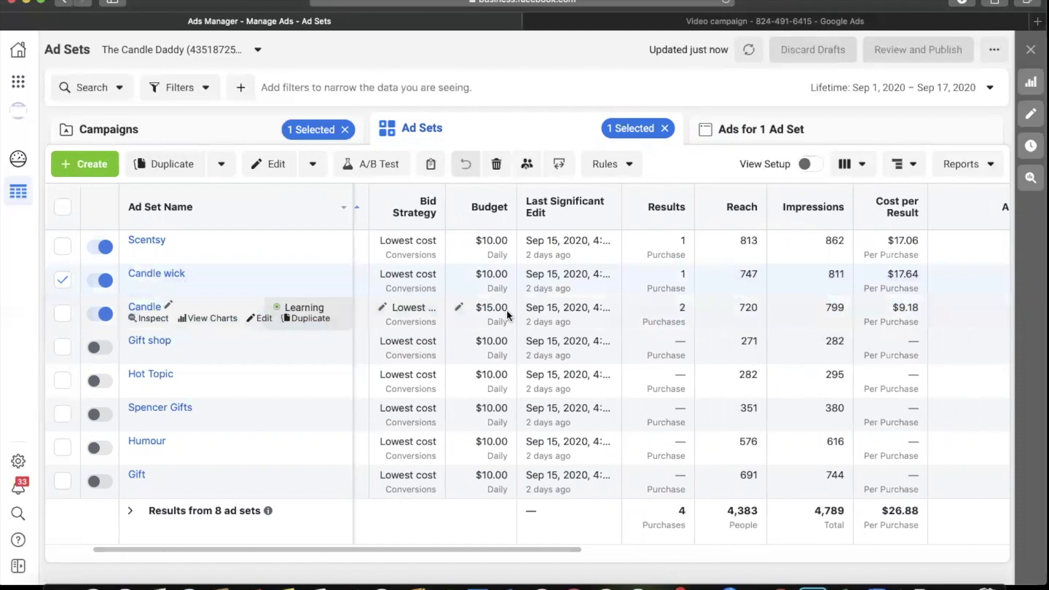
{"action": "left_click", "coordinate": [508, 314]}
{"action": "left_click_drag", "start_coordinate": [479, 550], "coordinate": [351, 559]}
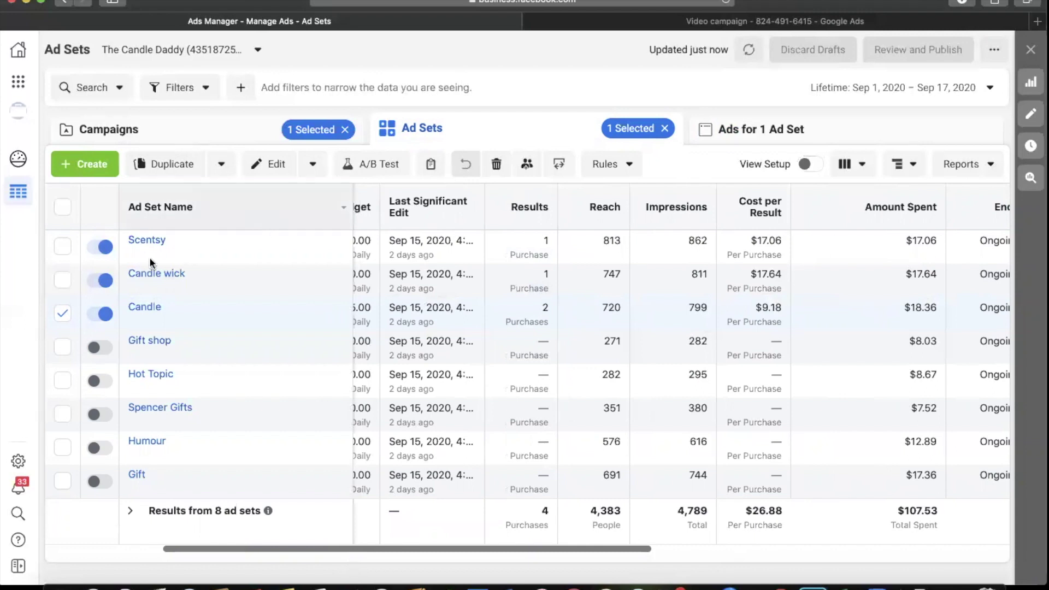
{"action": "mouse_move", "coordinate": [149, 316]}
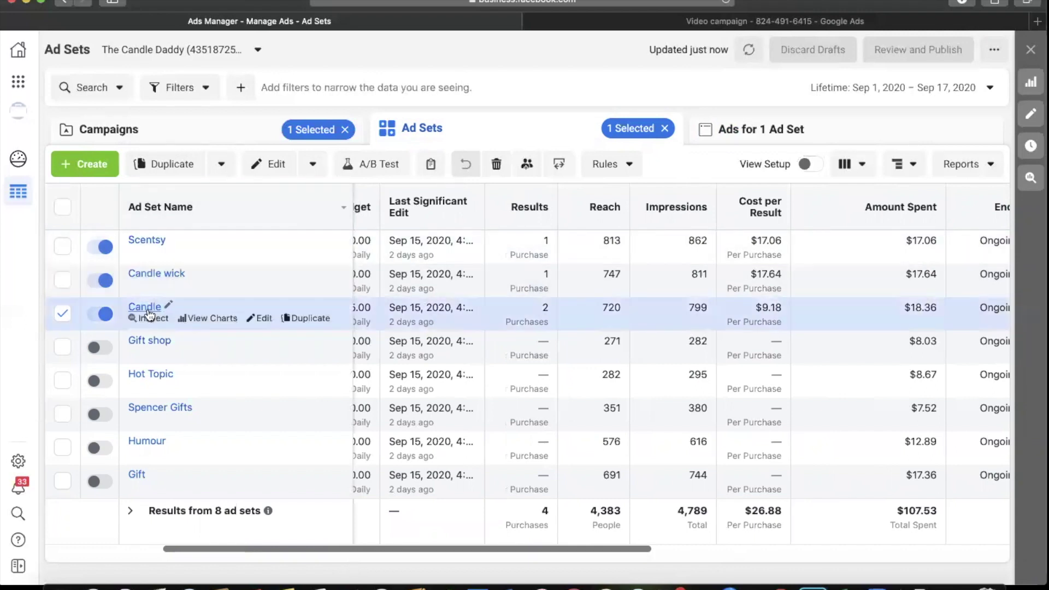
Return to the campaigns and compare the purchases and cost per result of NON CBO: Interest Testing and Candle Daddy
{"action": "left_click", "coordinate": [347, 130]}
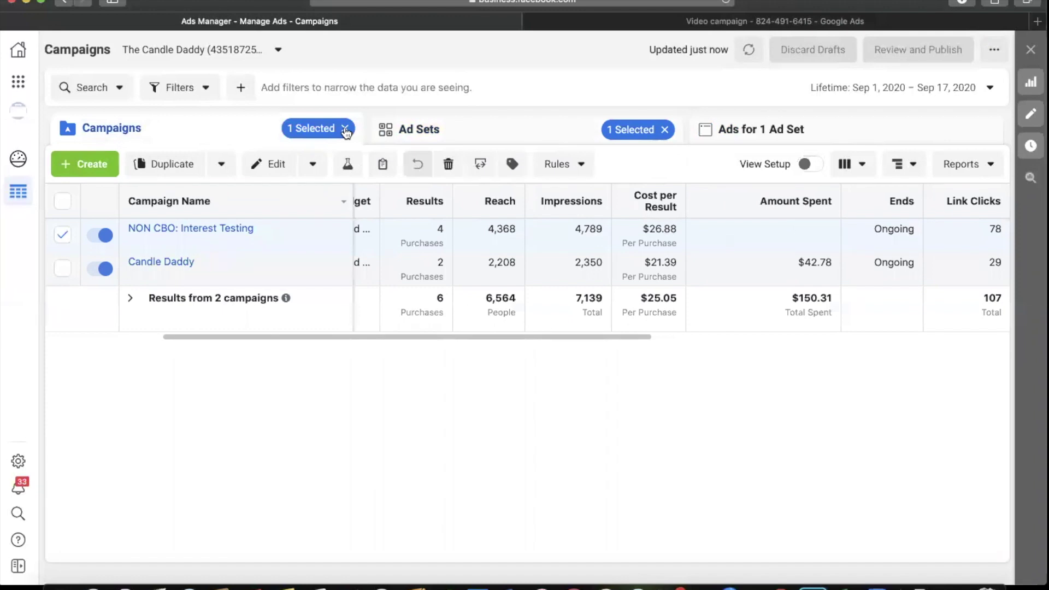
{"action": "left_click", "coordinate": [440, 268]}
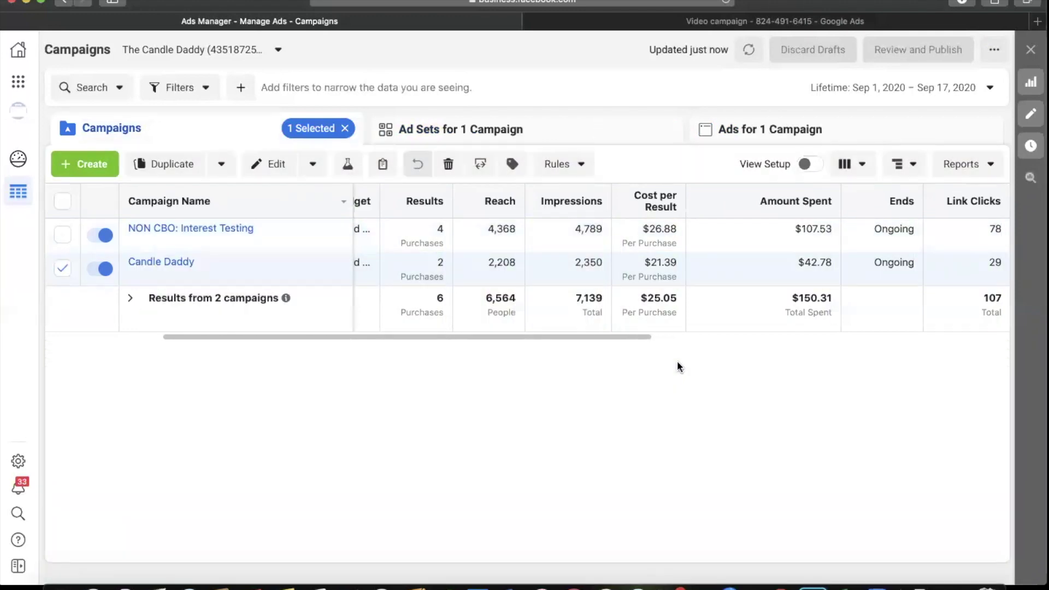
{"action": "left_click", "coordinate": [574, 234]}
Examine the link clicks and purchases of the NON CBO: Interest Testing campaign's ad sets, and open all of its ads
{"action": "left_click", "coordinate": [623, 139]}
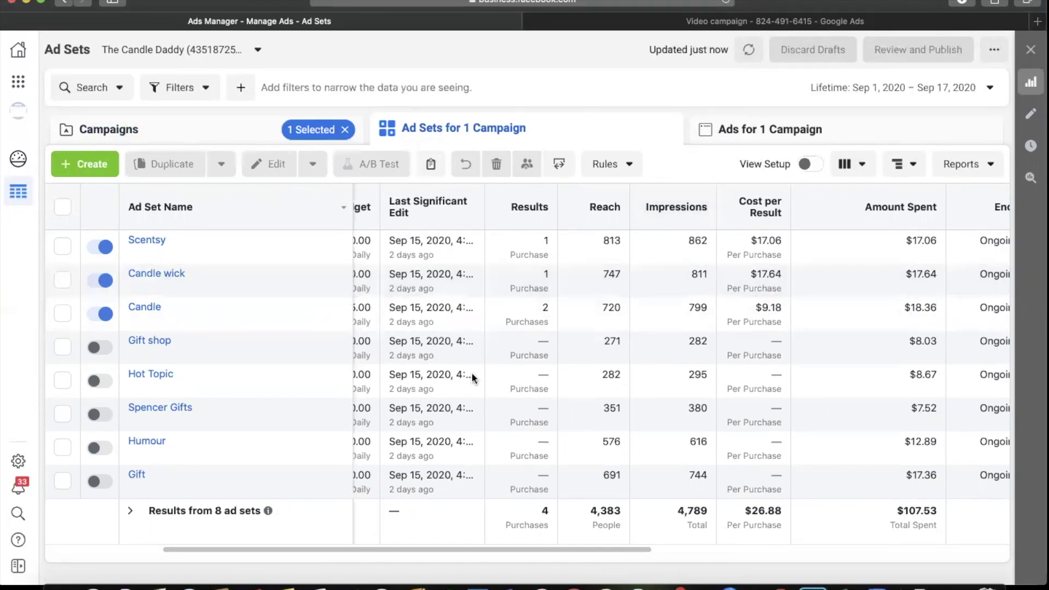
{"action": "left_click_drag", "start_coordinate": [549, 547], "coordinate": [838, 553]}
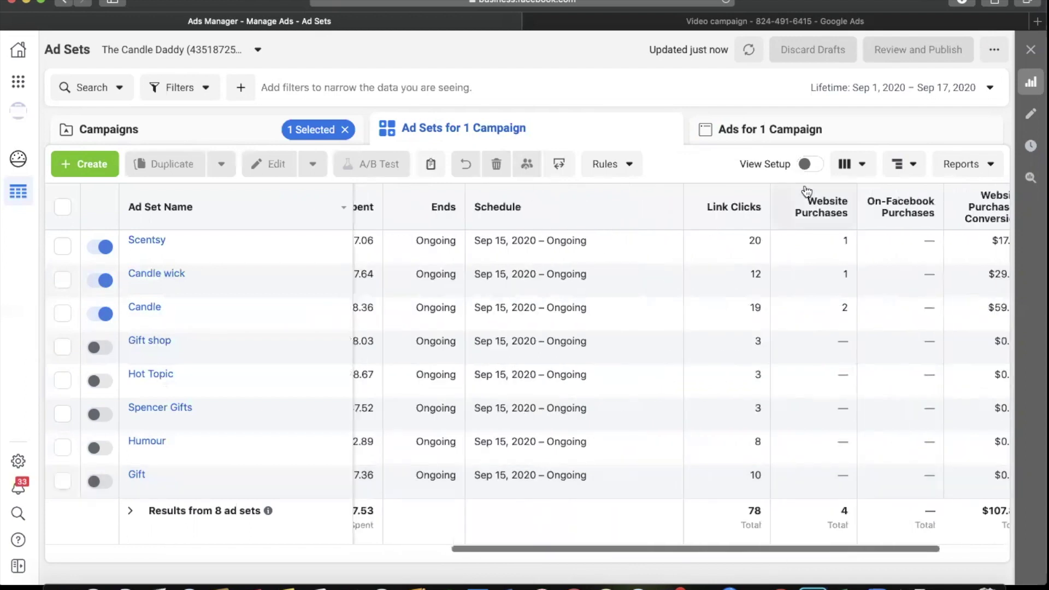
{"action": "left_click", "coordinate": [763, 128]}
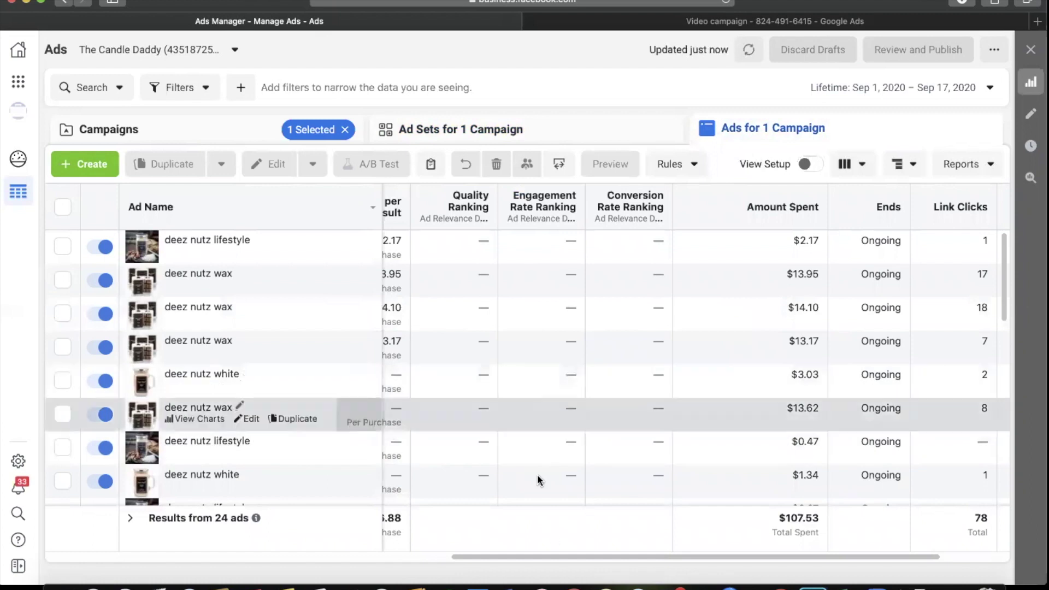
Return to the campaigns and view their results for Today
{"action": "left_click", "coordinate": [244, 132]}
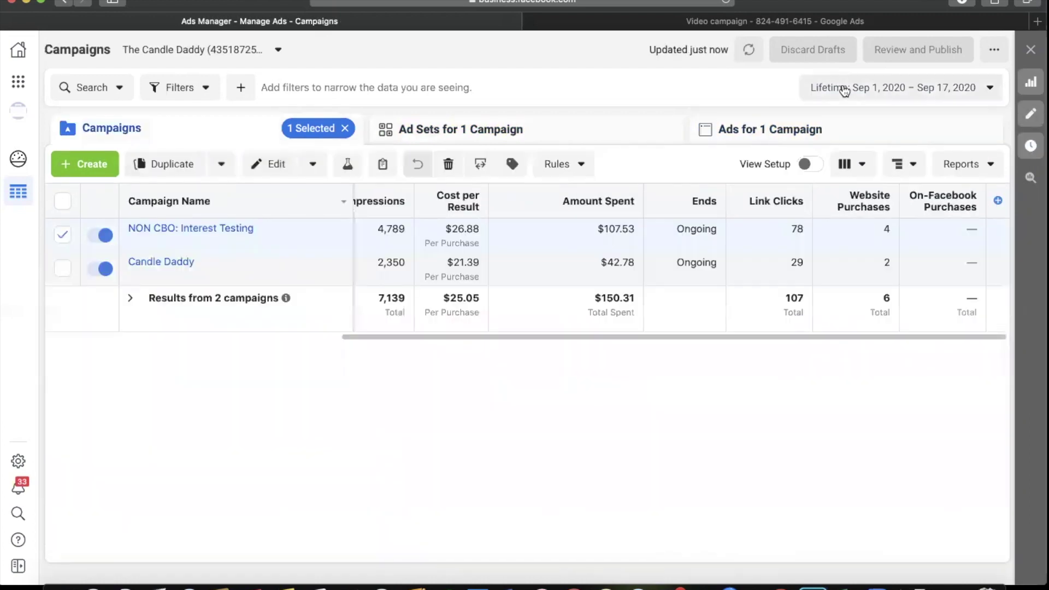
{"action": "left_click", "coordinate": [844, 88]}
{"action": "left_click", "coordinate": [943, 170]}
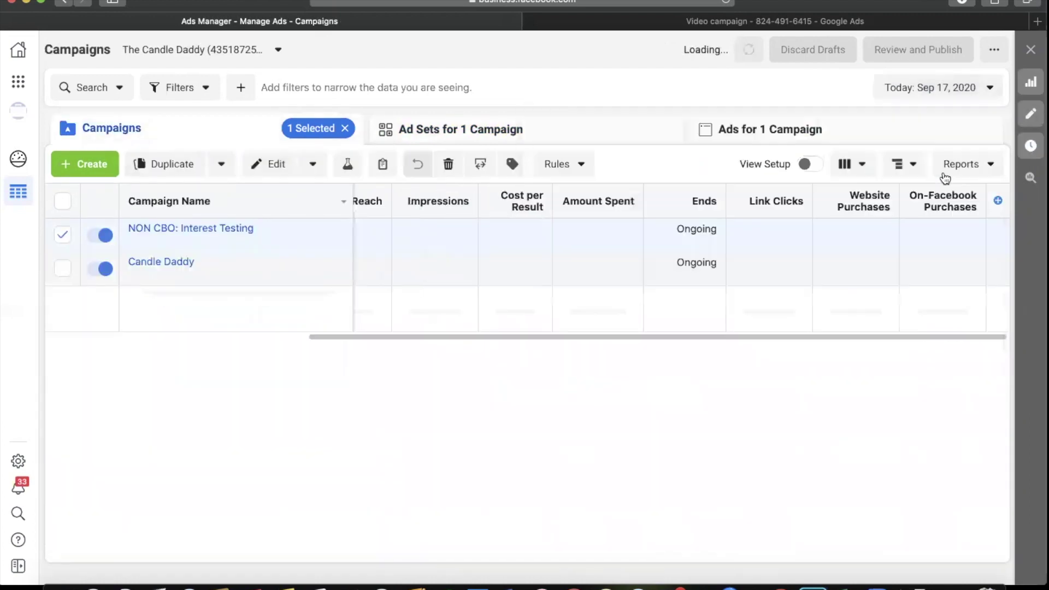
{"action": "scroll", "coordinate": [447, 339], "scroll_direction": "left", "scroll_amount": 5}
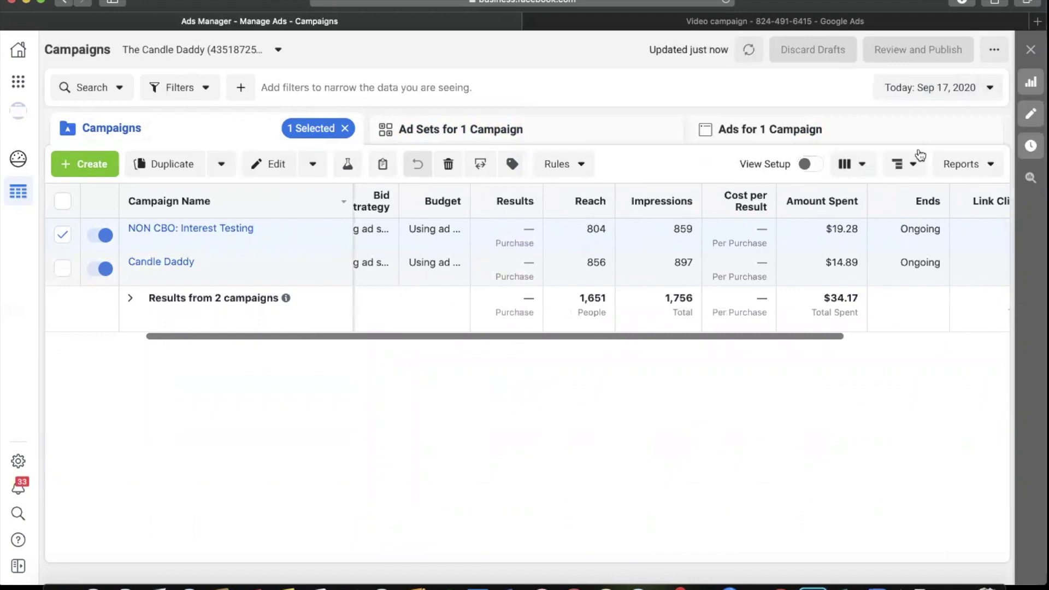
Set a custom date range of Sep 14 to Sep 15, 2020 to view the campaigns' results
{"action": "left_click", "coordinate": [911, 88]}
{"action": "left_click", "coordinate": [948, 211]}
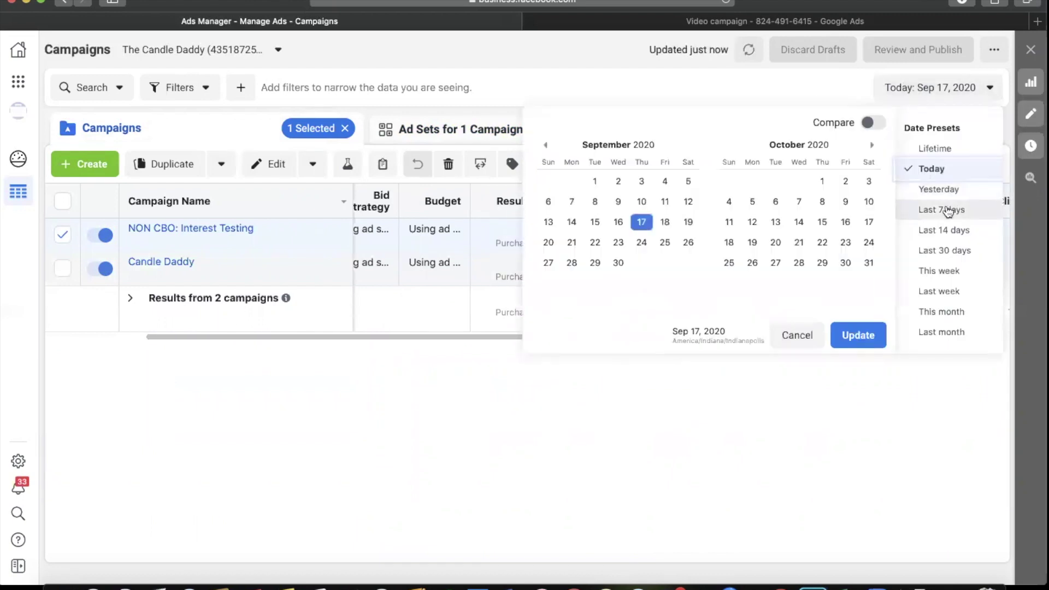
{"action": "left_click", "coordinate": [957, 97]}
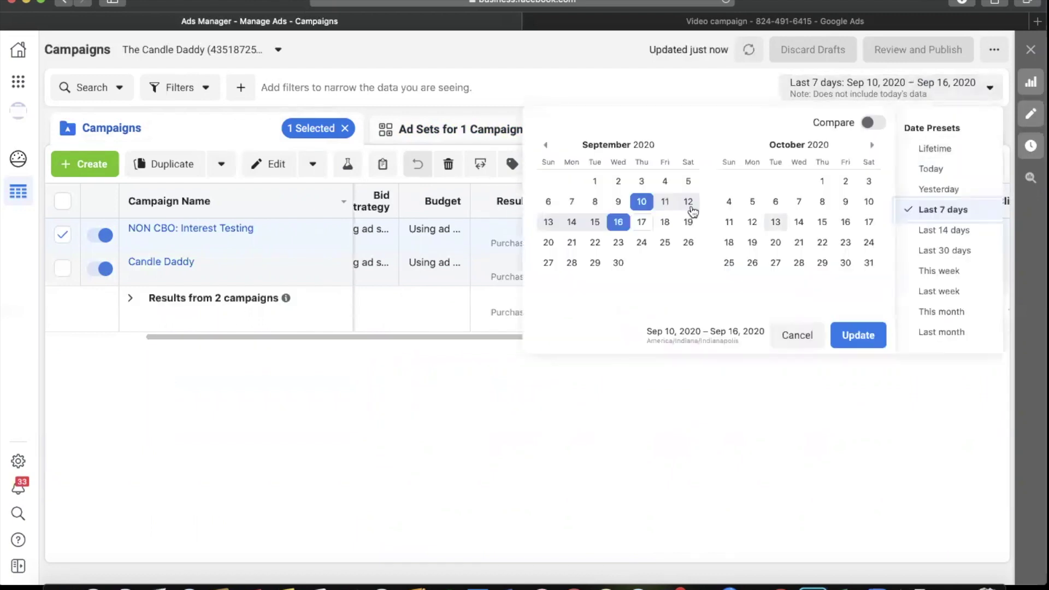
{"action": "left_click", "coordinate": [571, 222]}
{"action": "left_click", "coordinate": [595, 222]}
{"action": "left_click", "coordinate": [859, 334]}
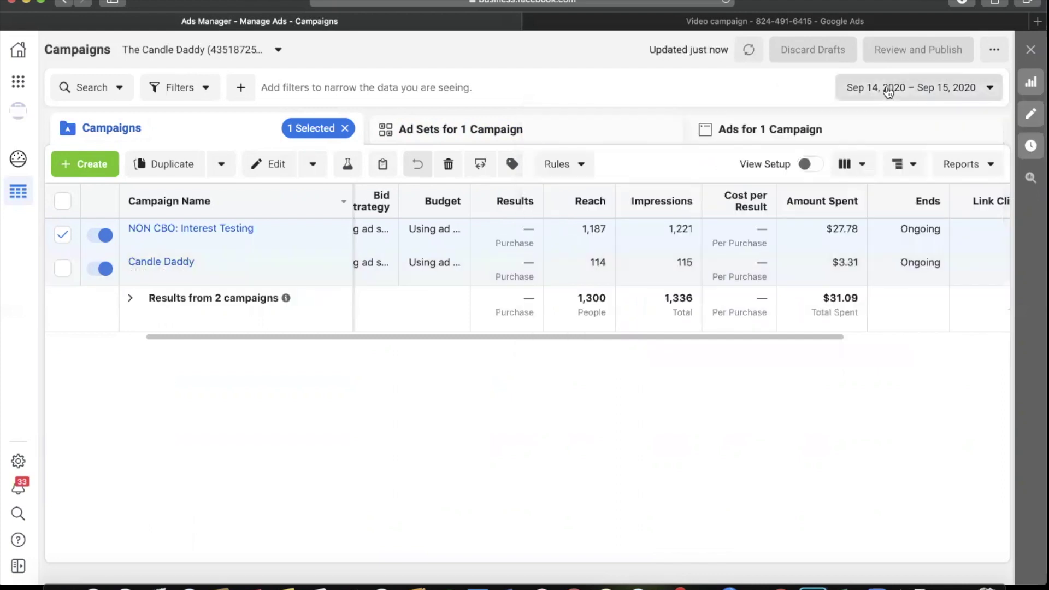
Choose Sep 16, 2020 as the reporting date for the campaigns
{"action": "left_click", "coordinate": [867, 87]}
{"action": "left_click", "coordinate": [628, 222]}
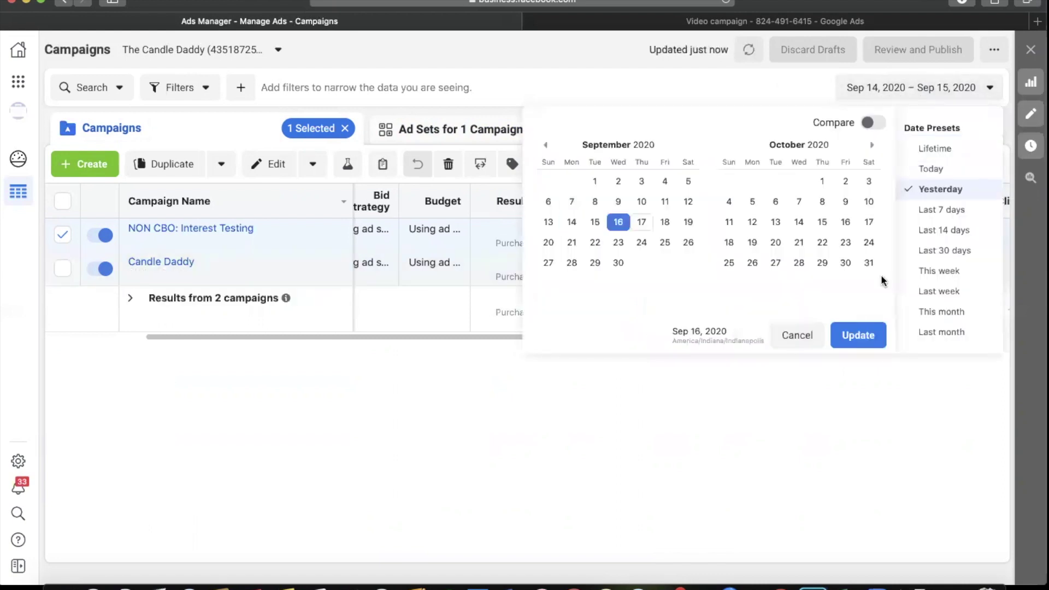
Apply the Yesterday date range and view the ad sets of the NON CBO: Interest Testing campaign
{"action": "left_click", "coordinate": [857, 335]}
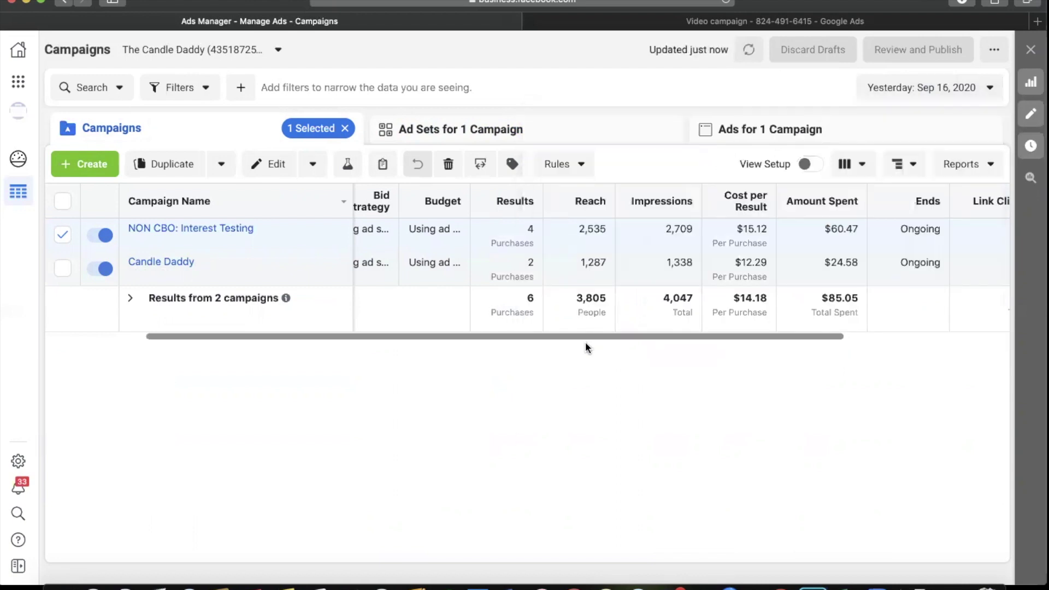
{"action": "left_click", "coordinate": [548, 143]}
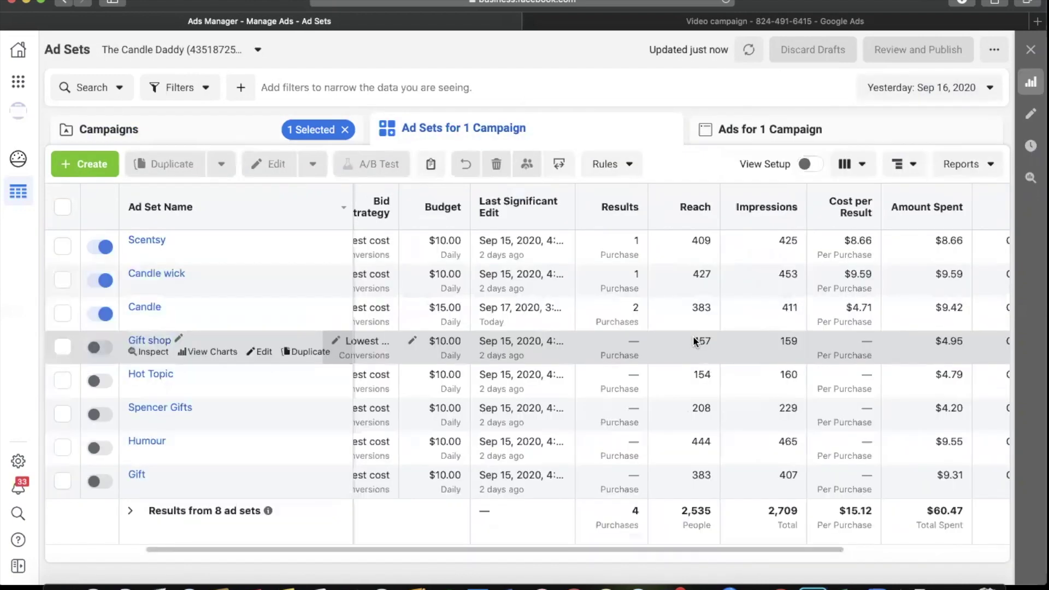
{"action": "scroll", "coordinate": [635, 476], "scroll_direction": "right", "scroll_amount": 5}
{"action": "scroll", "coordinate": [635, 476], "scroll_direction": "right", "scroll_amount": 1}
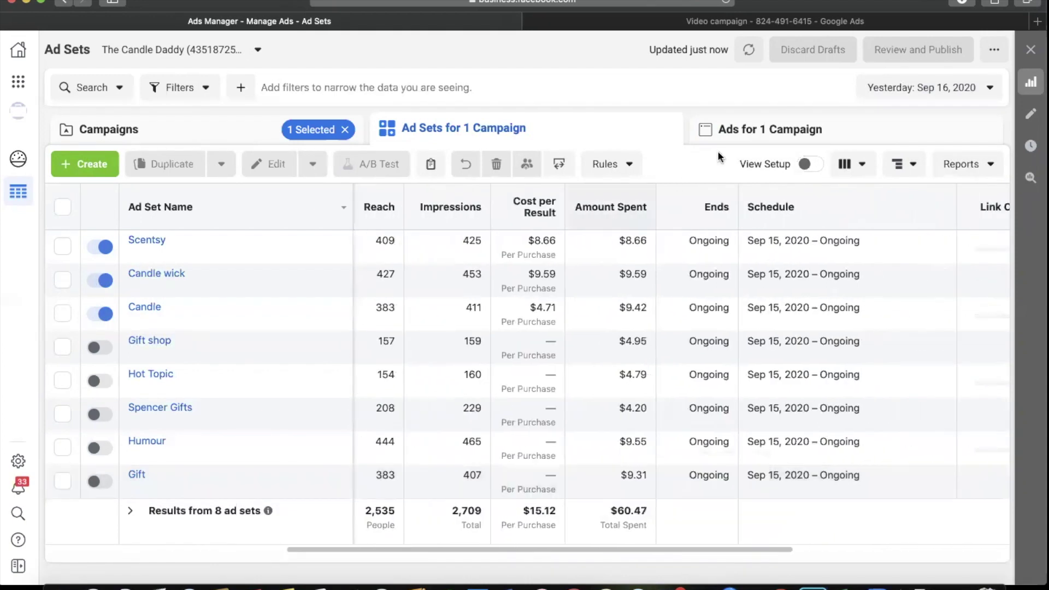
Review the results and spend of the individual ads in the campaign, then return to its ad sets
{"action": "left_click", "coordinate": [758, 129]}
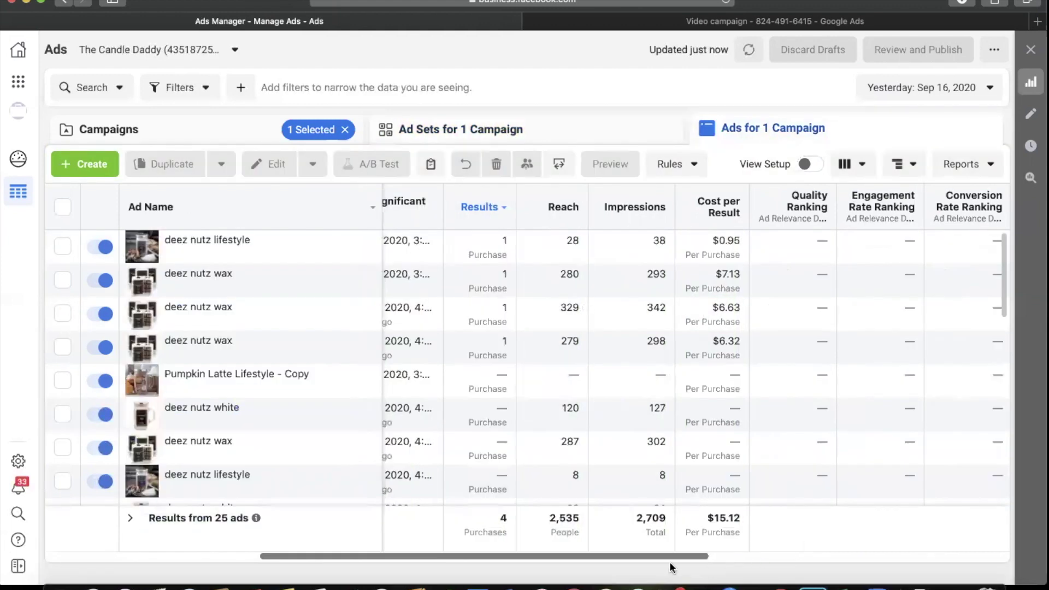
{"action": "left_click_drag", "start_coordinate": [671, 563], "coordinate": [758, 522]}
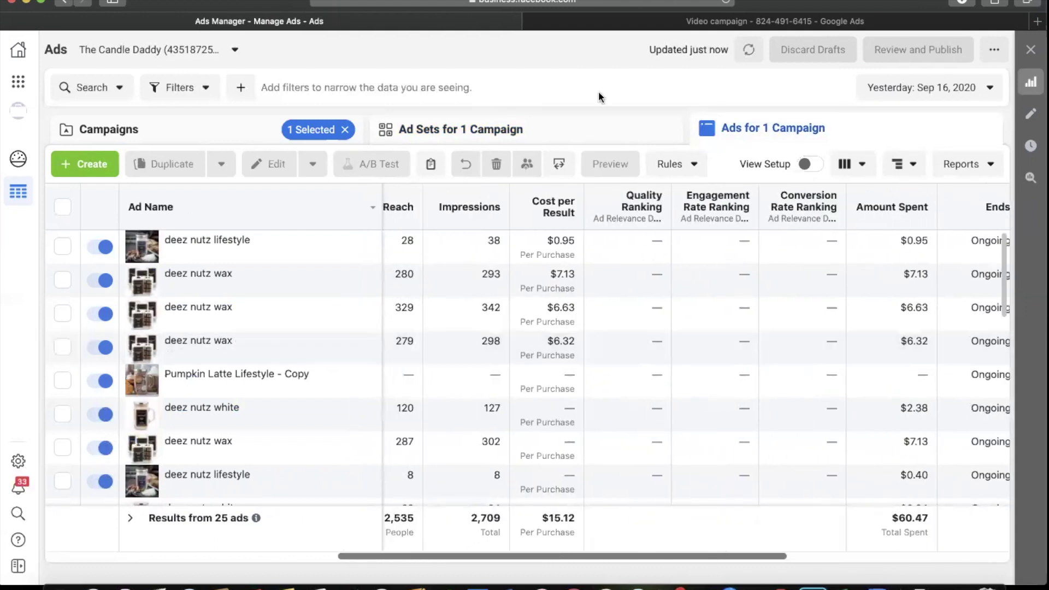
{"action": "left_click", "coordinate": [602, 124]}
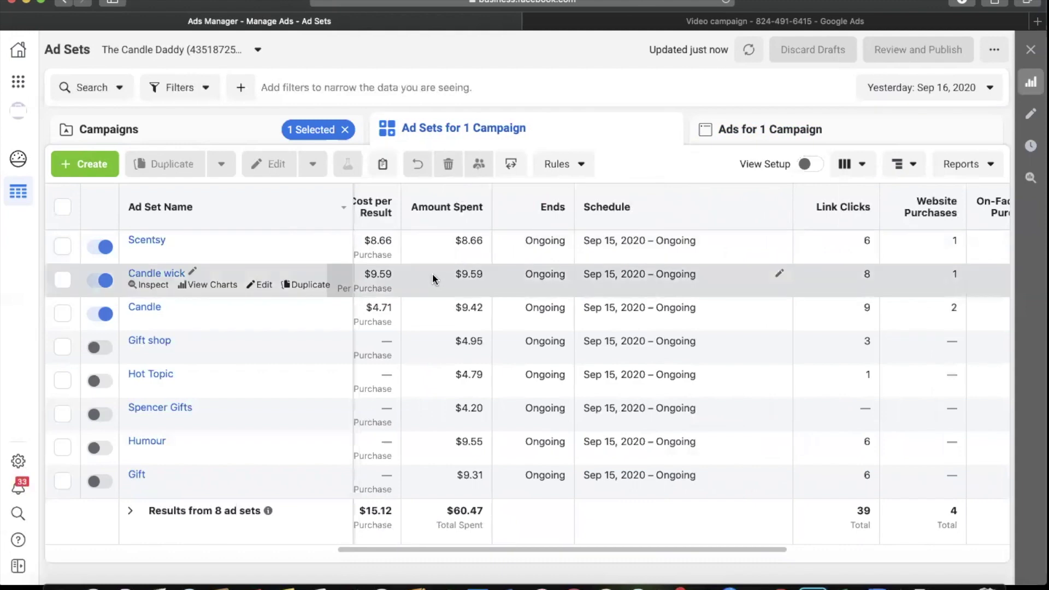
Select the Scentsy, Candle wick and Candle ad sets together
{"action": "left_click", "coordinate": [434, 274]}
{"action": "left_click_drag", "start_coordinate": [520, 549], "coordinate": [230, 550]}
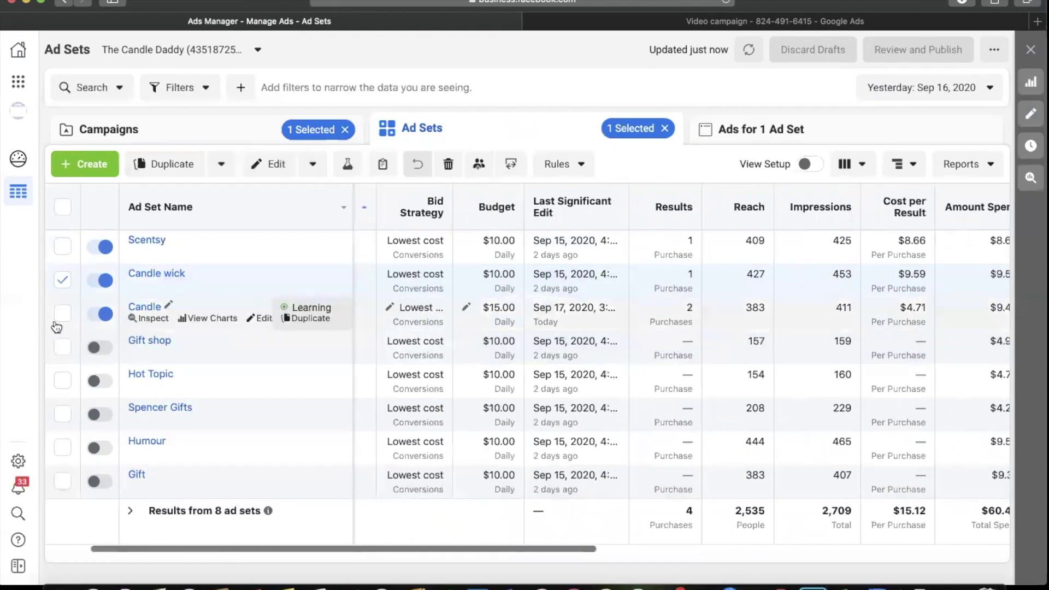
{"action": "left_click", "coordinate": [64, 247]}
Open the three selected ad sets for editing and look through their conversion, targeting, placement and delivery settings
{"action": "left_click", "coordinate": [262, 164]}
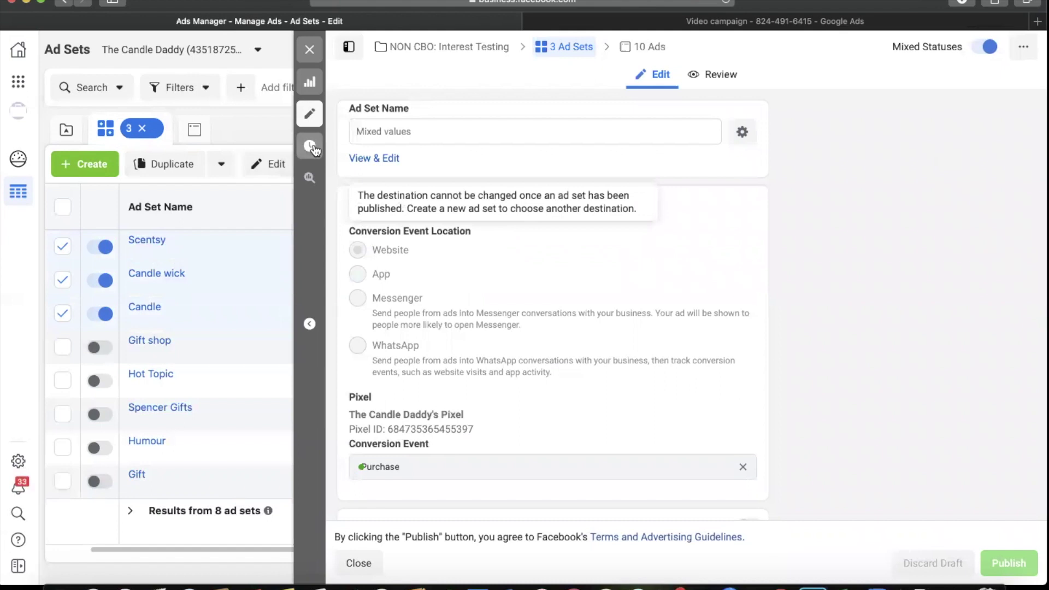
{"action": "scroll", "coordinate": [457, 421], "scroll_direction": "down", "scroll_amount": 3}
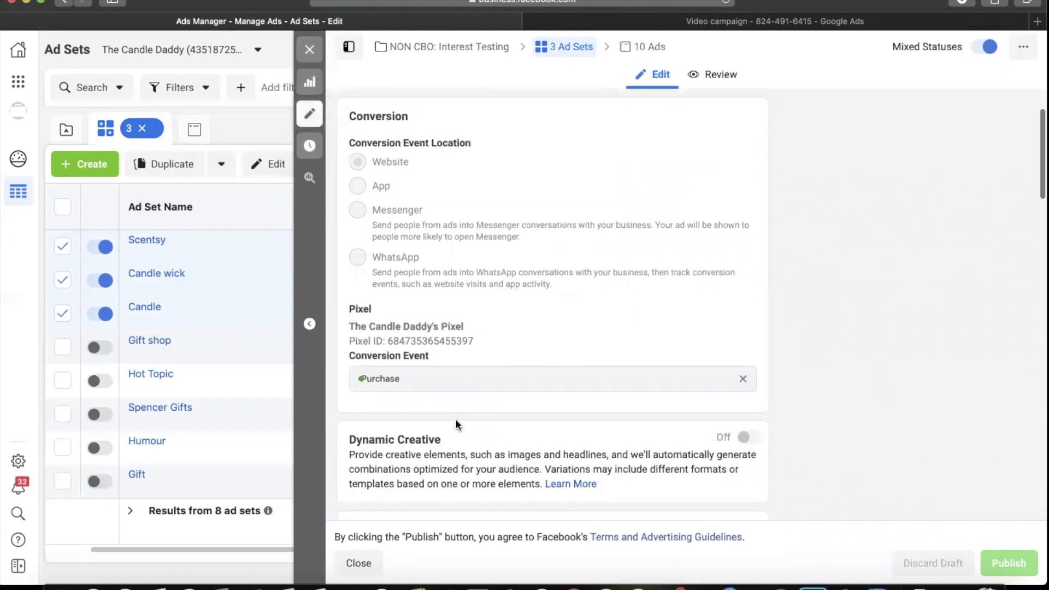
{"action": "scroll", "coordinate": [458, 424], "scroll_direction": "down", "scroll_amount": 10}
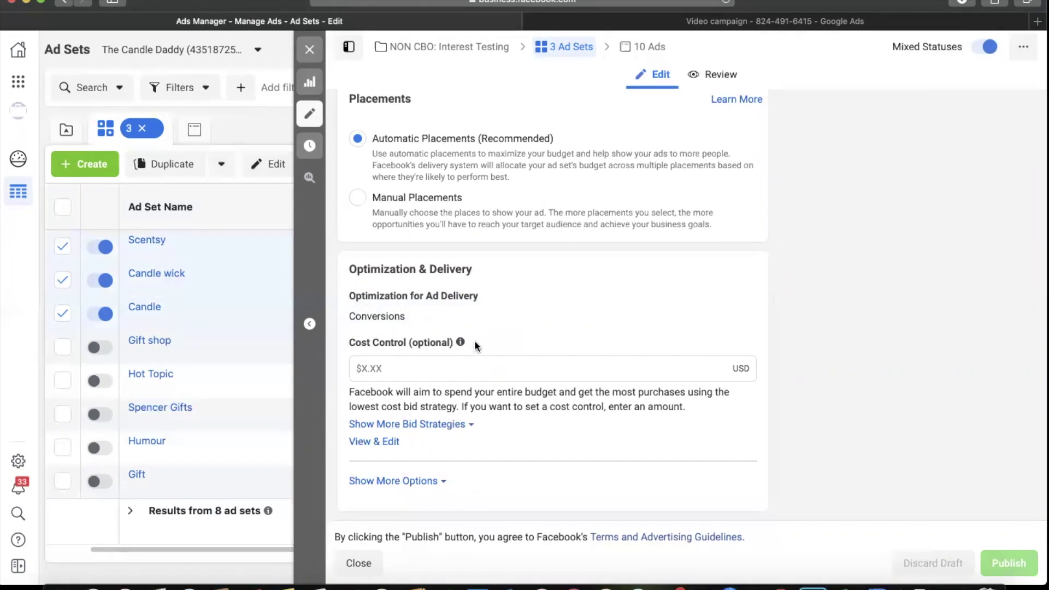
{"action": "scroll", "coordinate": [475, 345], "scroll_direction": "up", "scroll_amount": 10}
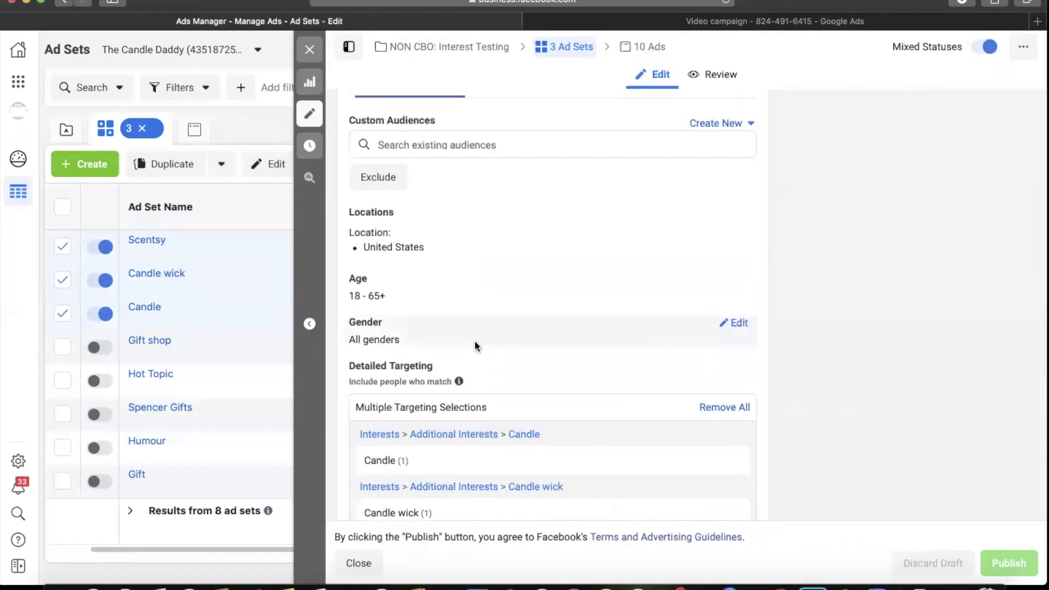
{"action": "scroll", "coordinate": [476, 330], "scroll_direction": "up", "scroll_amount": 5}
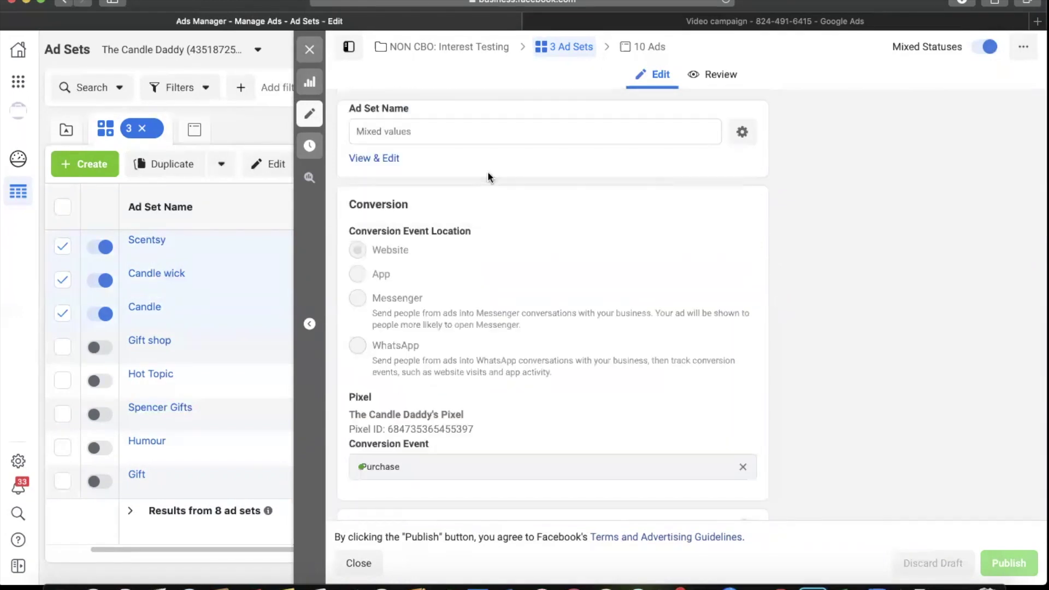
{"action": "scroll", "coordinate": [492, 377], "scroll_direction": "down", "scroll_amount": 7}
{"action": "scroll", "coordinate": [491, 379], "scroll_direction": "down", "scroll_amount": 10}
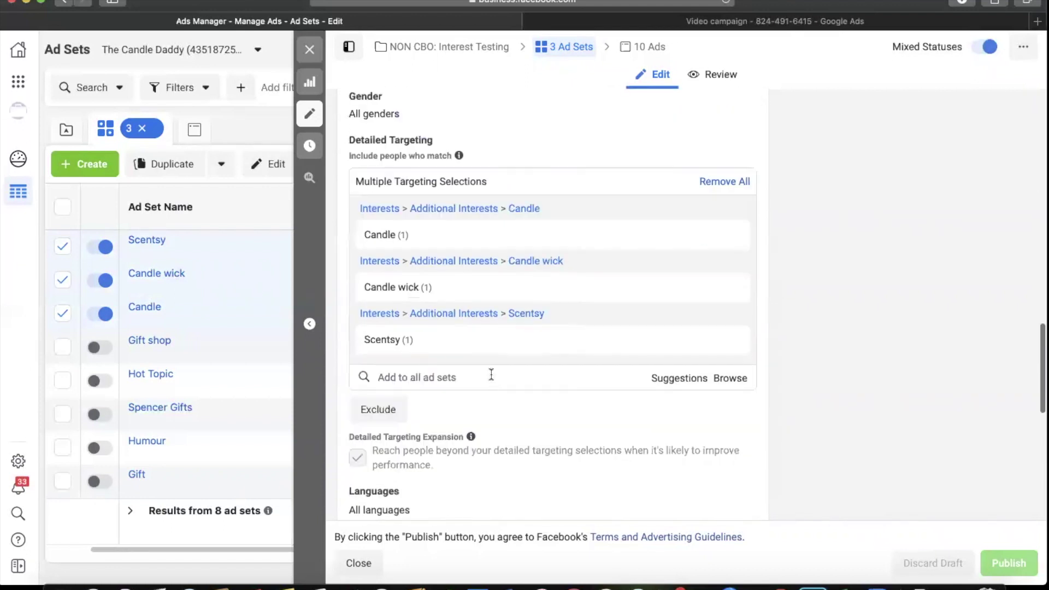
{"action": "scroll", "coordinate": [491, 374], "scroll_direction": "down", "scroll_amount": 8}
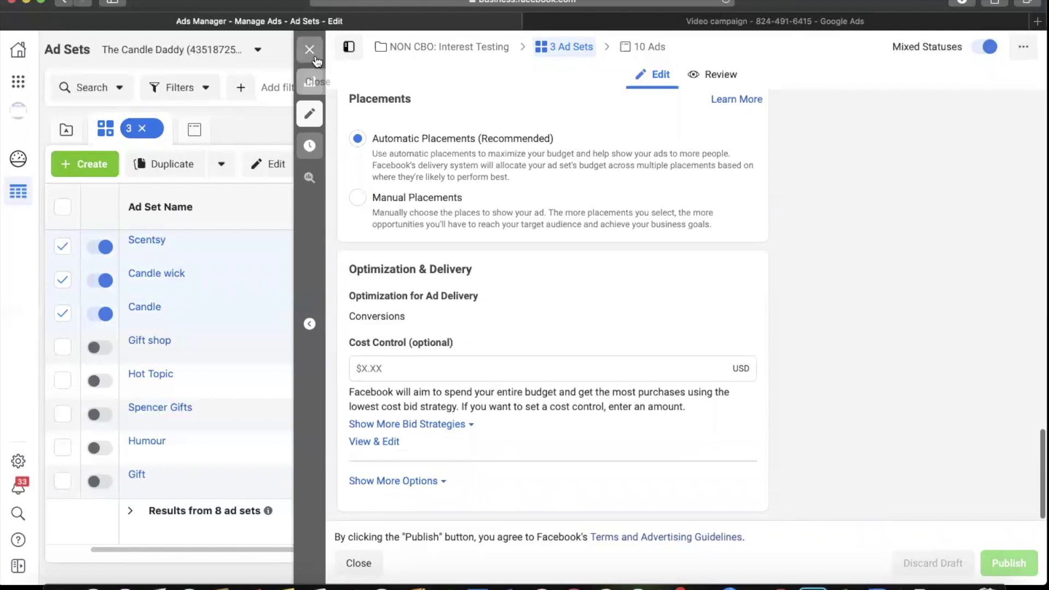
{"action": "left_click", "coordinate": [316, 61]}
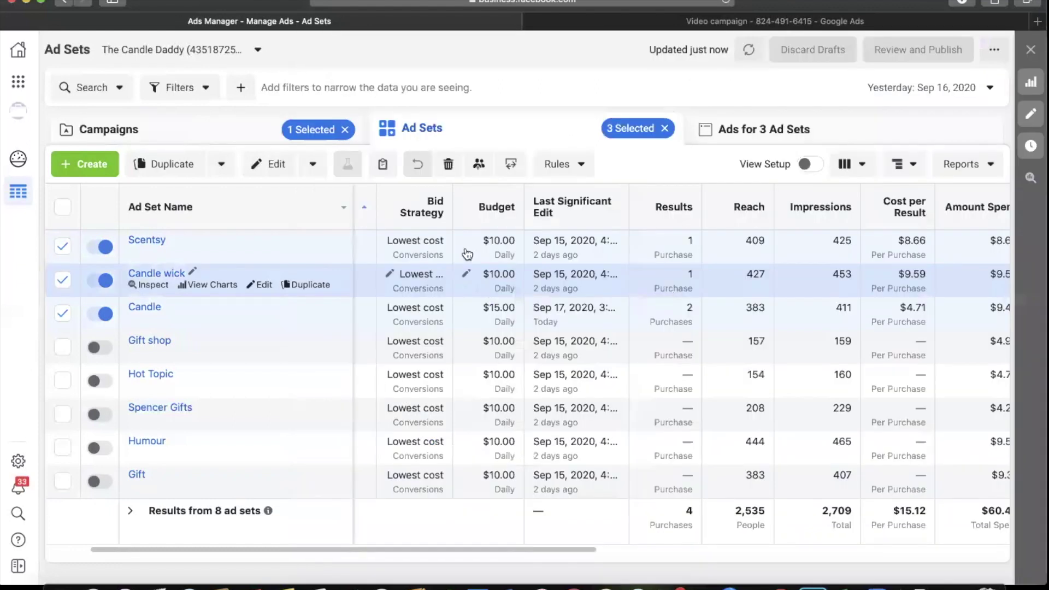
Set the daily budget of the Scentsy, Candle wick and Candle ad sets to $20 in bulk and publish the change
{"action": "left_click", "coordinate": [313, 164]}
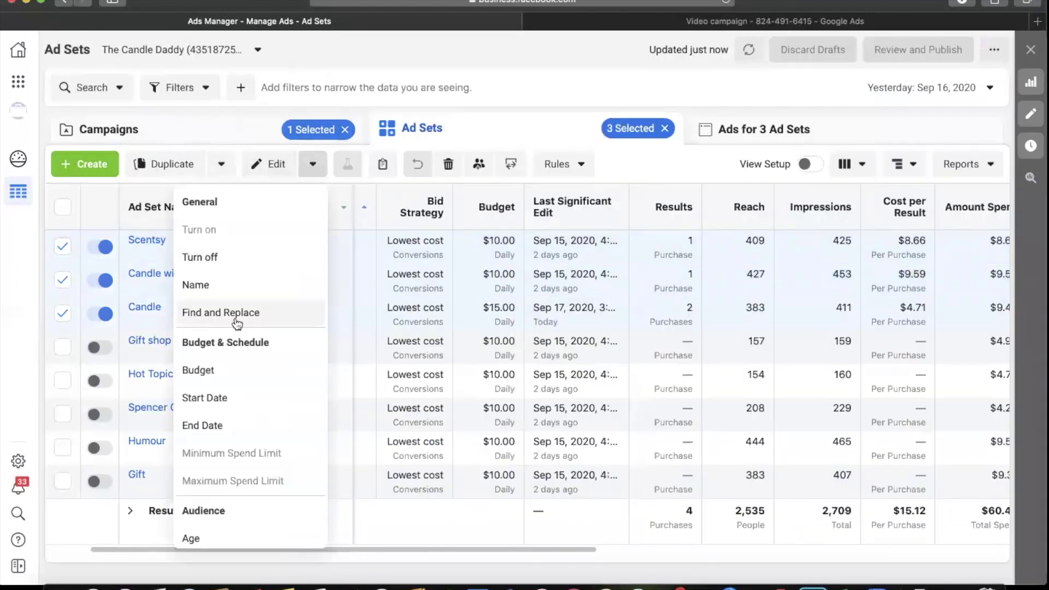
{"action": "scroll", "coordinate": [268, 383], "scroll_direction": "down", "scroll_amount": 2}
{"action": "scroll", "coordinate": [262, 394], "scroll_direction": "up", "scroll_amount": 1}
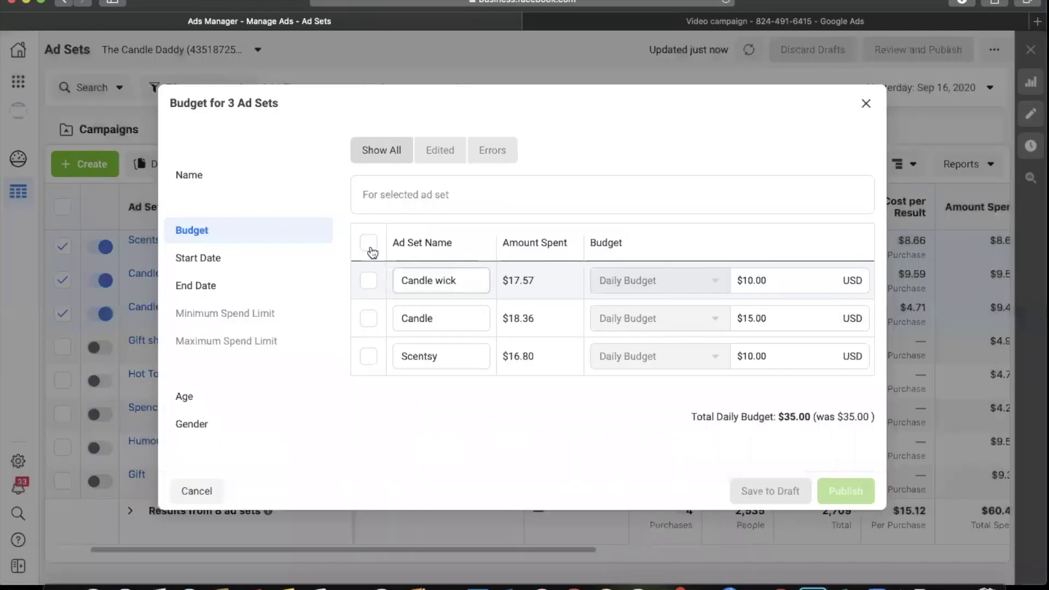
{"action": "left_click", "coordinate": [369, 244]}
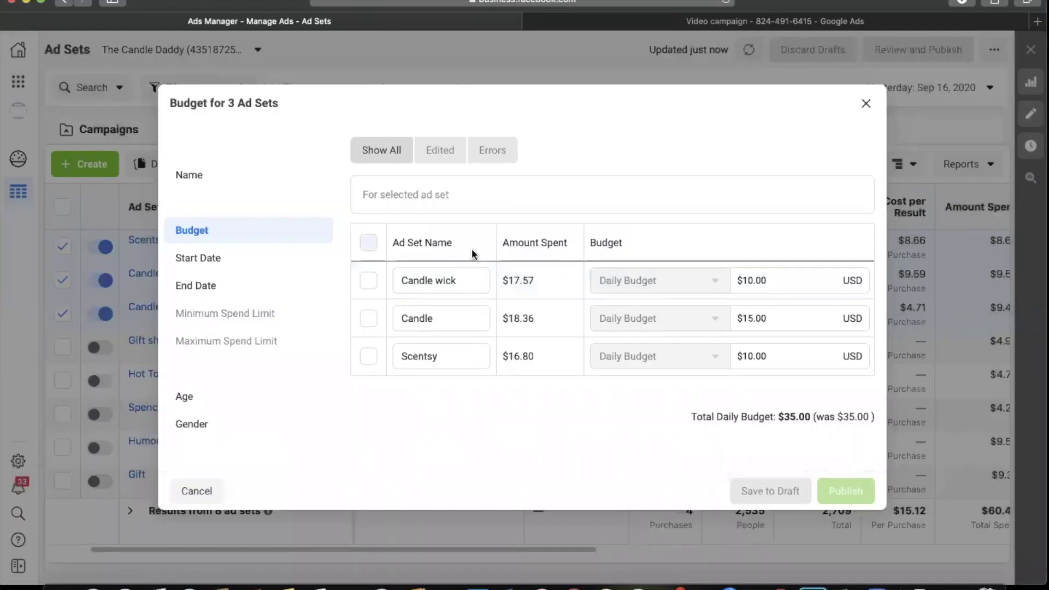
{"action": "left_click", "coordinate": [765, 200]}
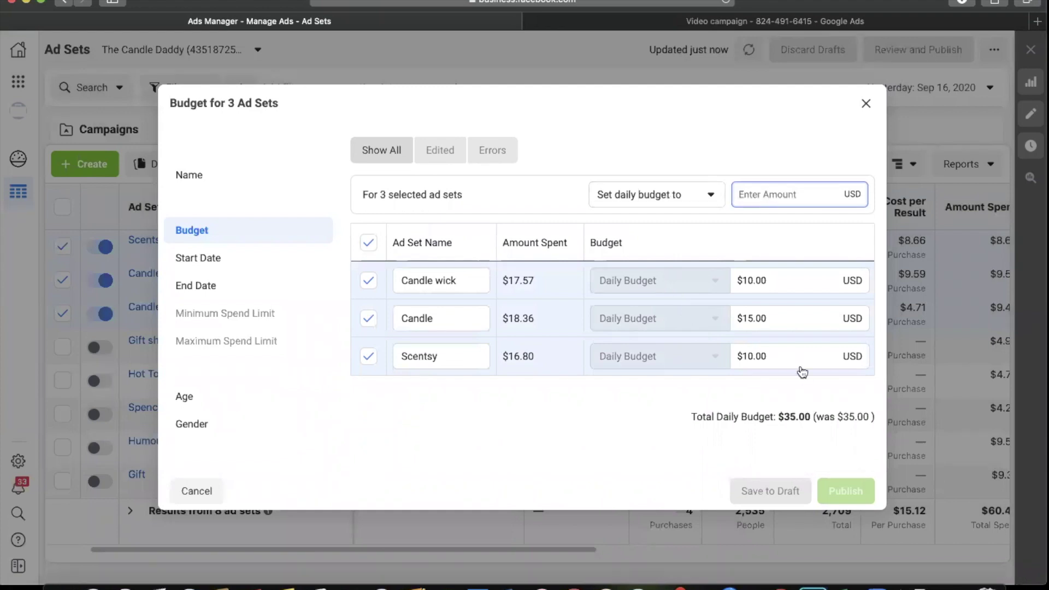
{"action": "type", "text": "20"}
{"action": "left_click", "coordinate": [828, 414]}
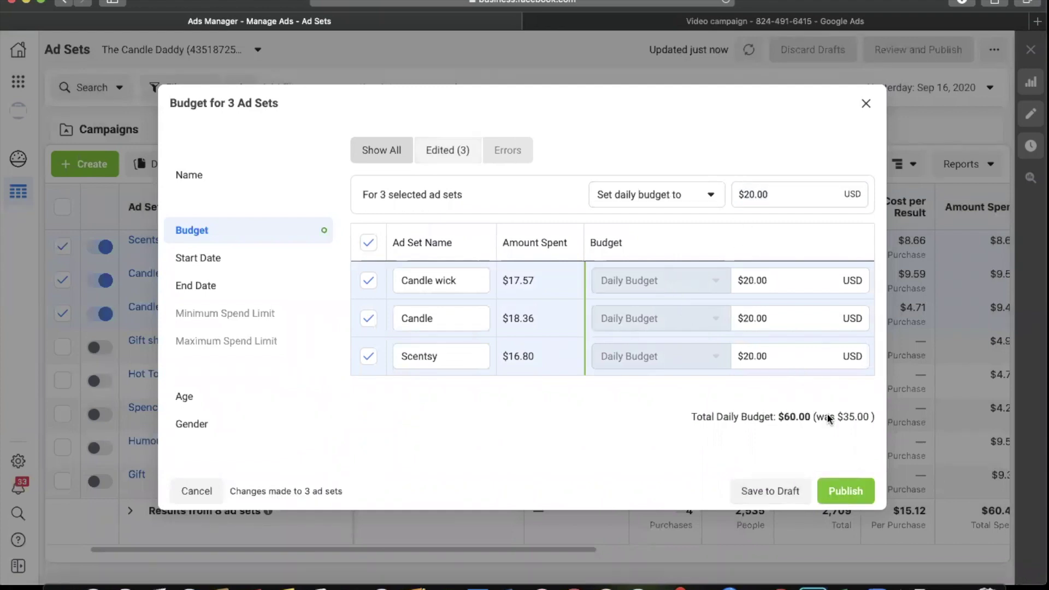
{"action": "left_click", "coordinate": [846, 491]}
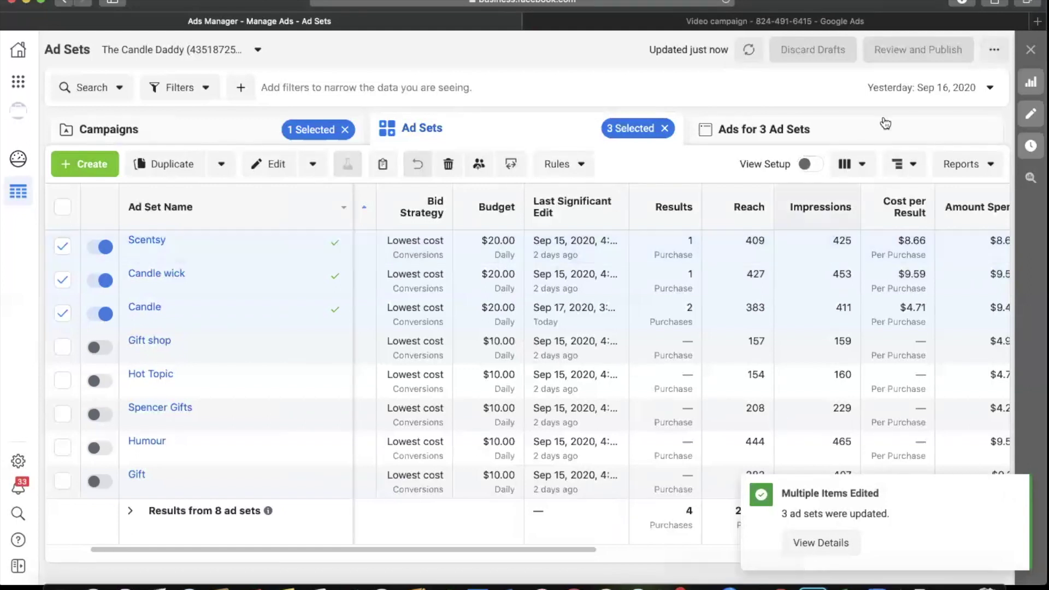
{"action": "left_click", "coordinate": [905, 88]}
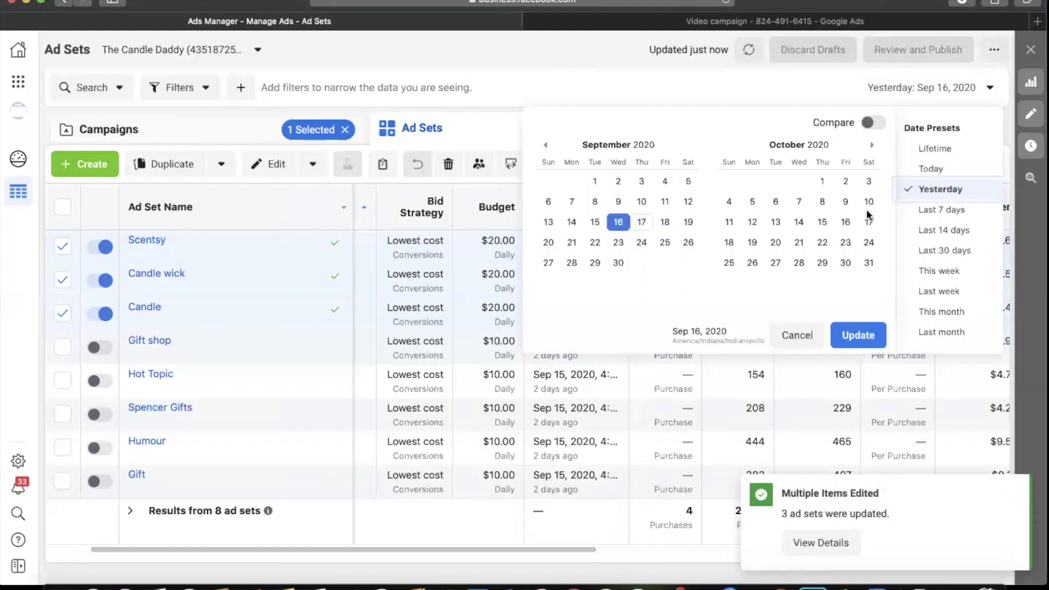
{"action": "left_click", "coordinate": [588, 89]}
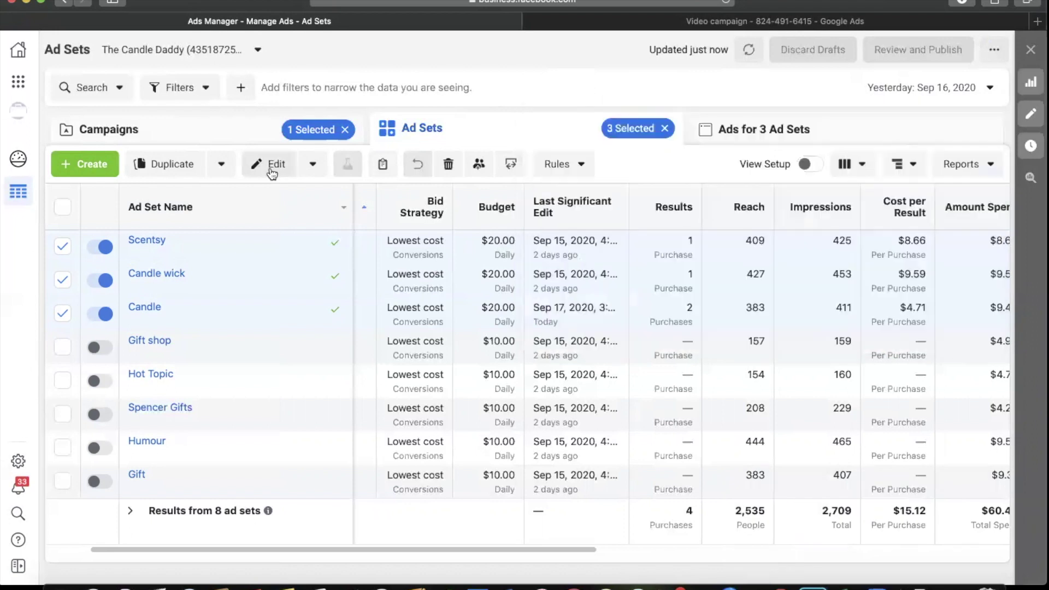
Duplicate the Pumpkin Spice Latte final ad set of the Candle Daddy campaign once into its original campaign
{"action": "left_click", "coordinate": [299, 127]}
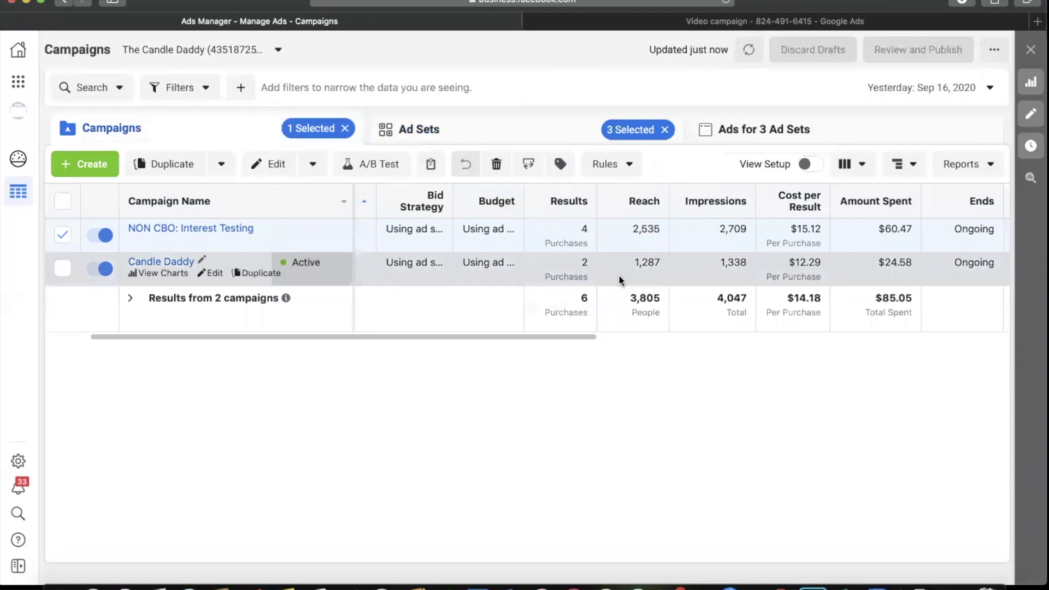
{"action": "left_click", "coordinate": [621, 280]}
{"action": "left_click", "coordinate": [603, 130]}
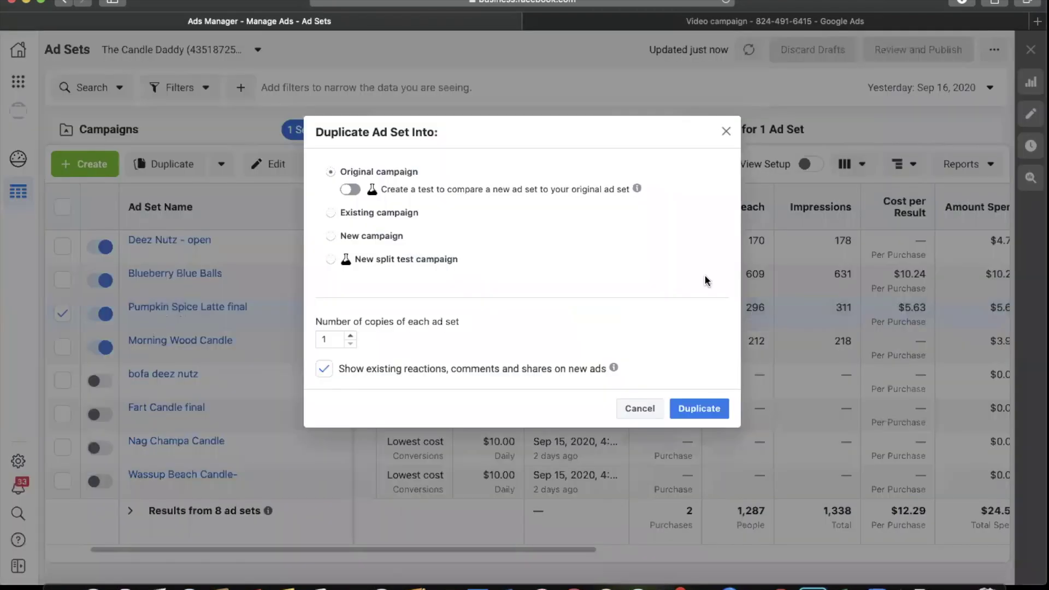
{"action": "left_click", "coordinate": [715, 414]}
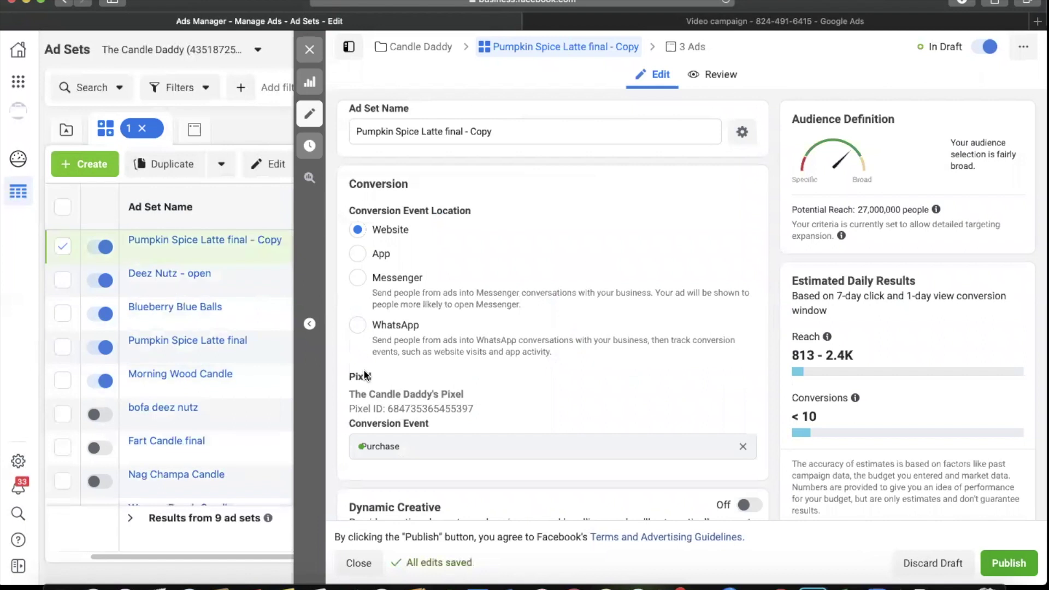
Remove the Autumn, Pumpkin Spice Latte and Candle interests from the duplicated ad set's detailed targeting
{"action": "scroll", "coordinate": [366, 376], "scroll_direction": "down", "scroll_amount": 15}
{"action": "scroll", "coordinate": [415, 389], "scroll_direction": "down", "scroll_amount": 6}
{"action": "scroll", "coordinate": [638, 267], "scroll_direction": "up", "scroll_amount": 4}
{"action": "scroll", "coordinate": [639, 267], "scroll_direction": "up", "scroll_amount": 3}
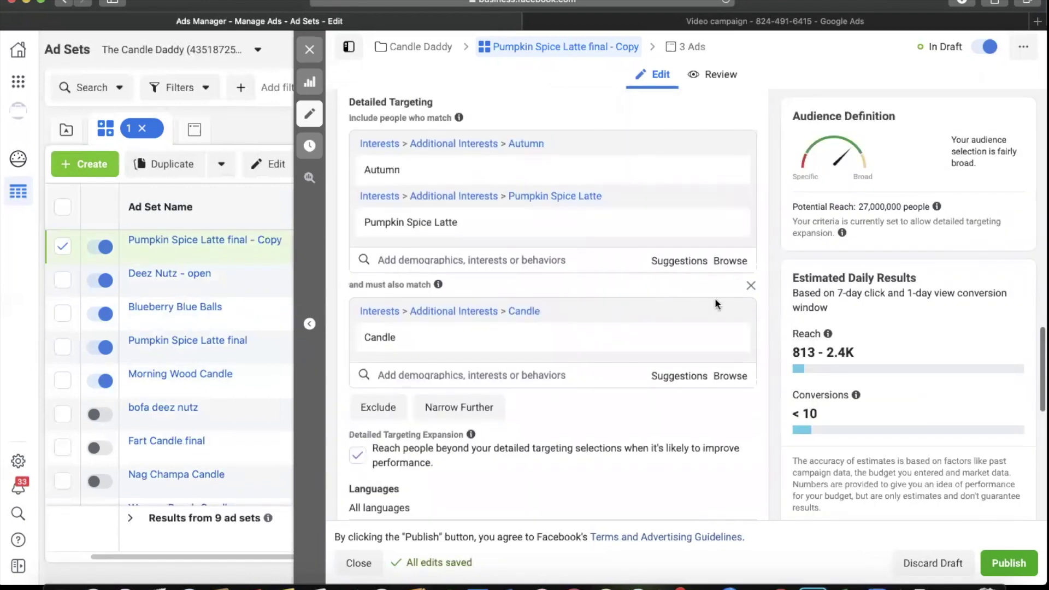
{"action": "left_click", "coordinate": [730, 337]}
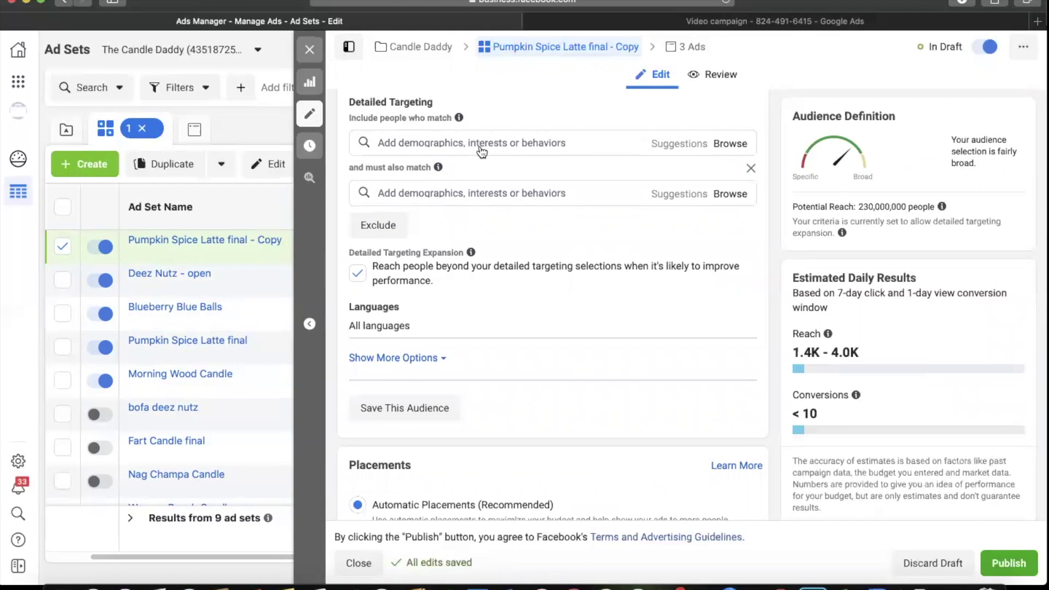
Search detailed targeting for "pumpkin" and add the Pumpkin Spice Latte interest to the duplicated ad set
{"action": "left_click", "coordinate": [460, 141]}
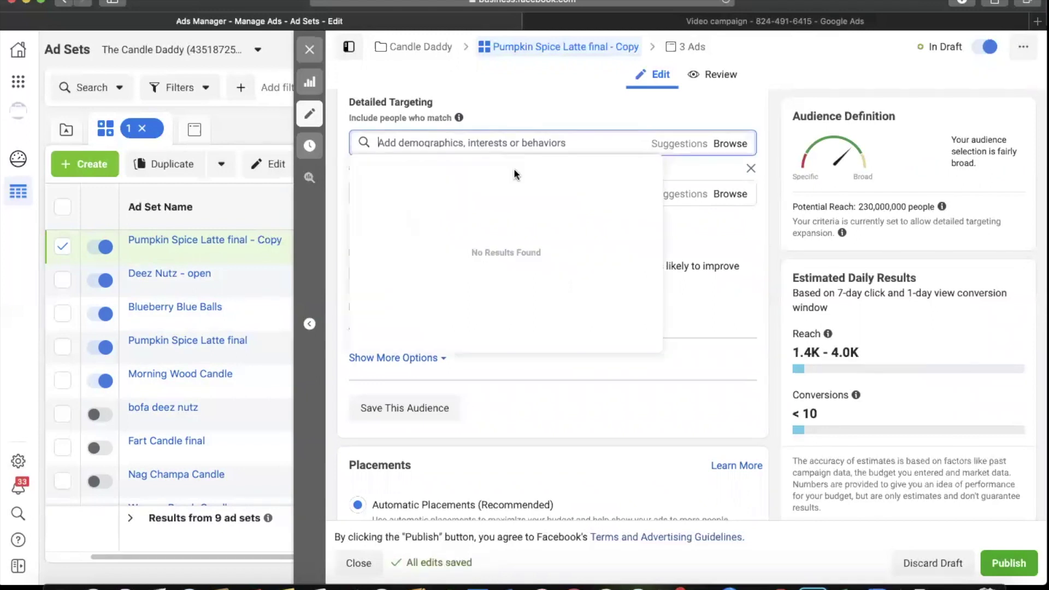
{"action": "type", "text": "pump"}
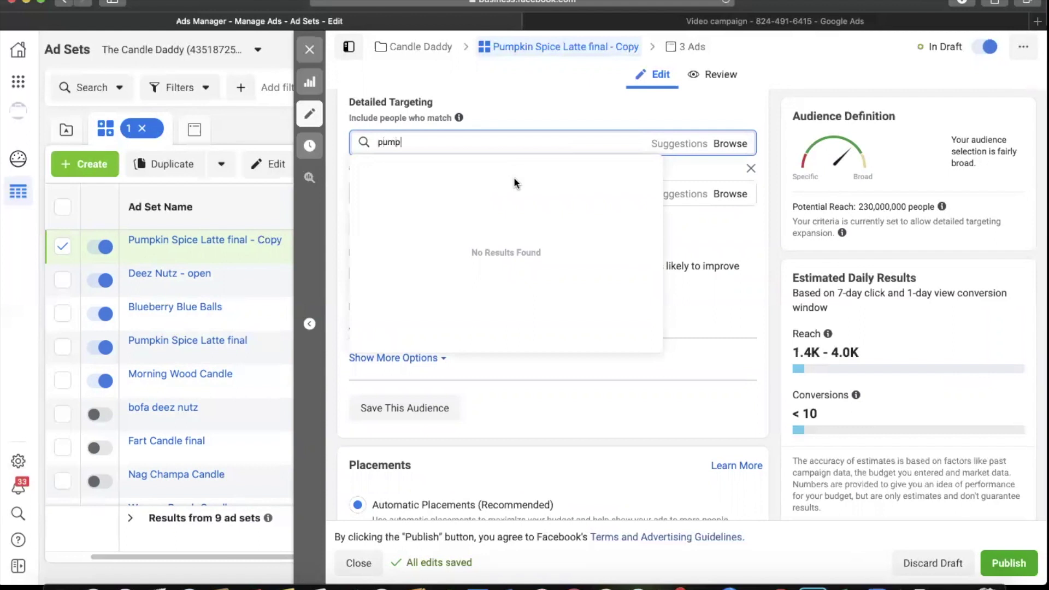
{"action": "type", "text": "kin"}
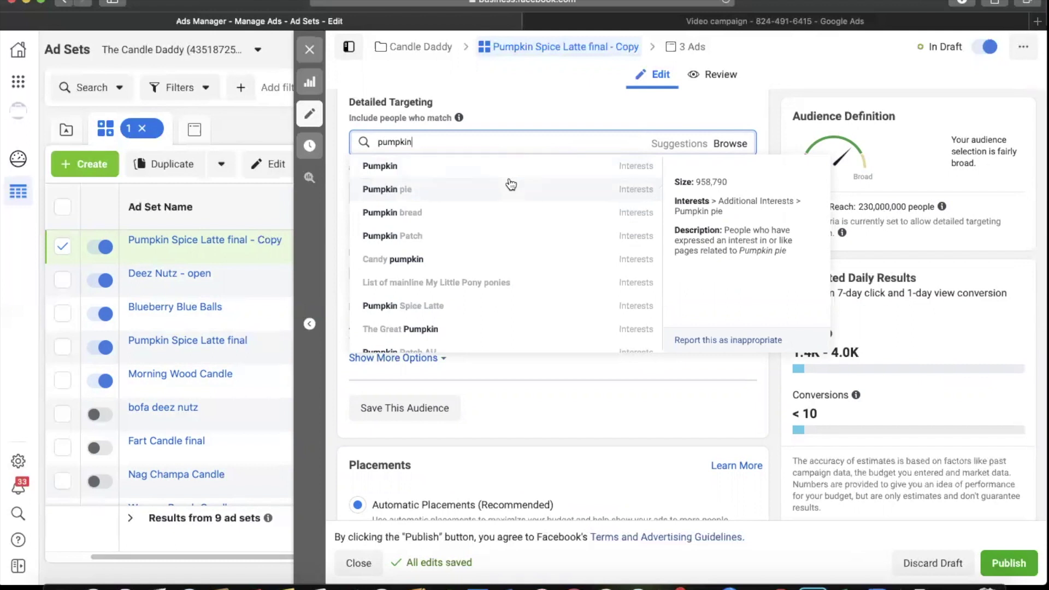
{"action": "left_click", "coordinate": [499, 312]}
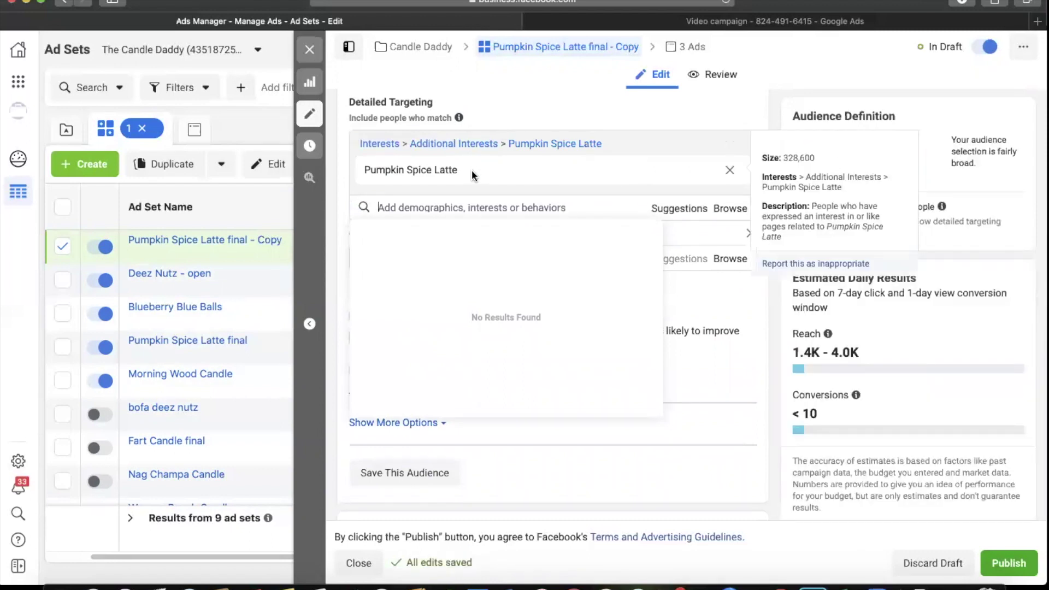
Rename the duplicated ad set to its interest name, Pumpkin Spice Latte, and close the ad set editor
{"action": "mouse_move", "coordinate": [462, 266]}
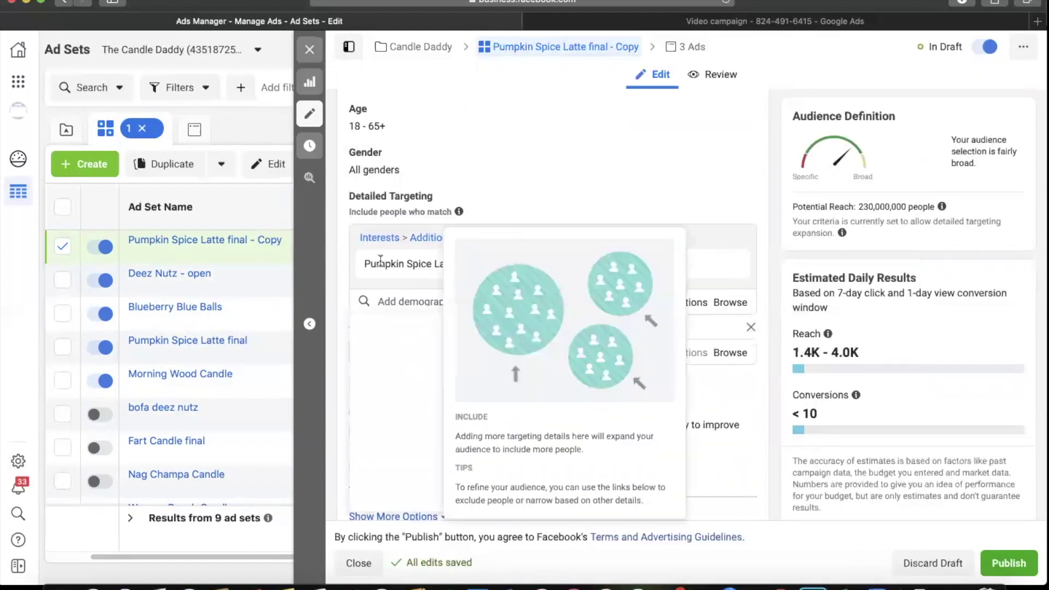
{"action": "mouse_move", "coordinate": [363, 262]}
{"action": "key", "text": "super+a"}
{"action": "left_click", "coordinate": [411, 263]}
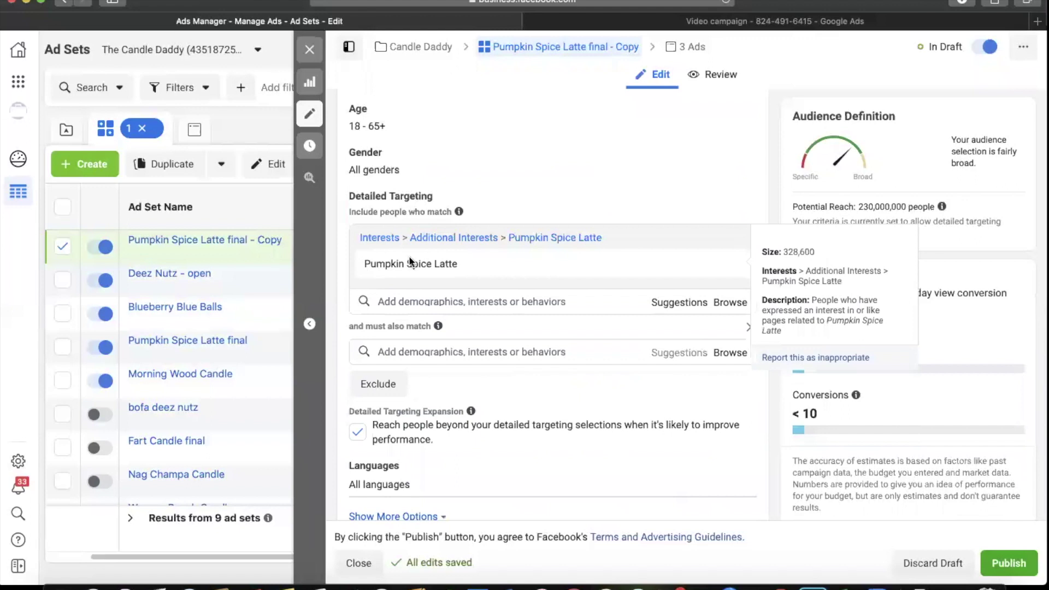
{"action": "left_click_drag", "start_coordinate": [466, 267], "coordinate": [353, 265]}
{"action": "key", "text": "super+c"}
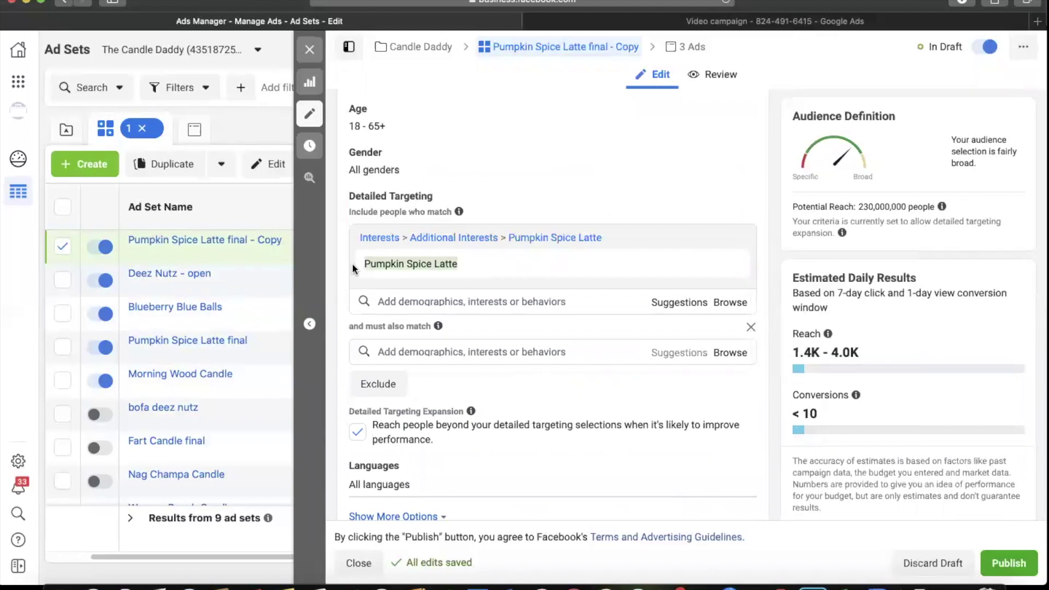
{"action": "scroll", "coordinate": [353, 269], "scroll_direction": "up", "scroll_amount": 10}
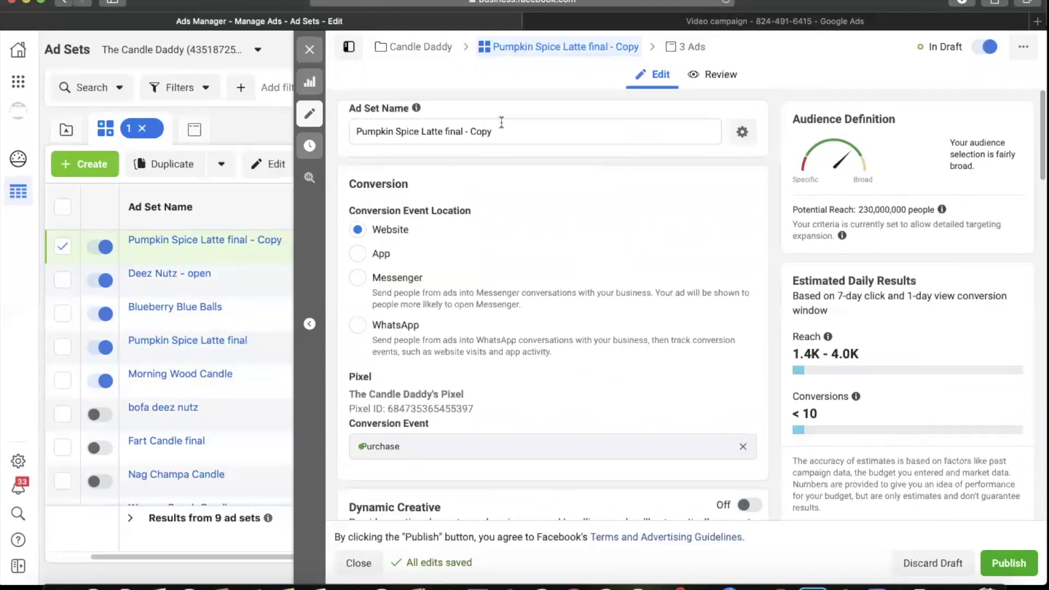
{"action": "triple_click", "coordinate": [353, 131]}
{"action": "key", "text": "super+v"}
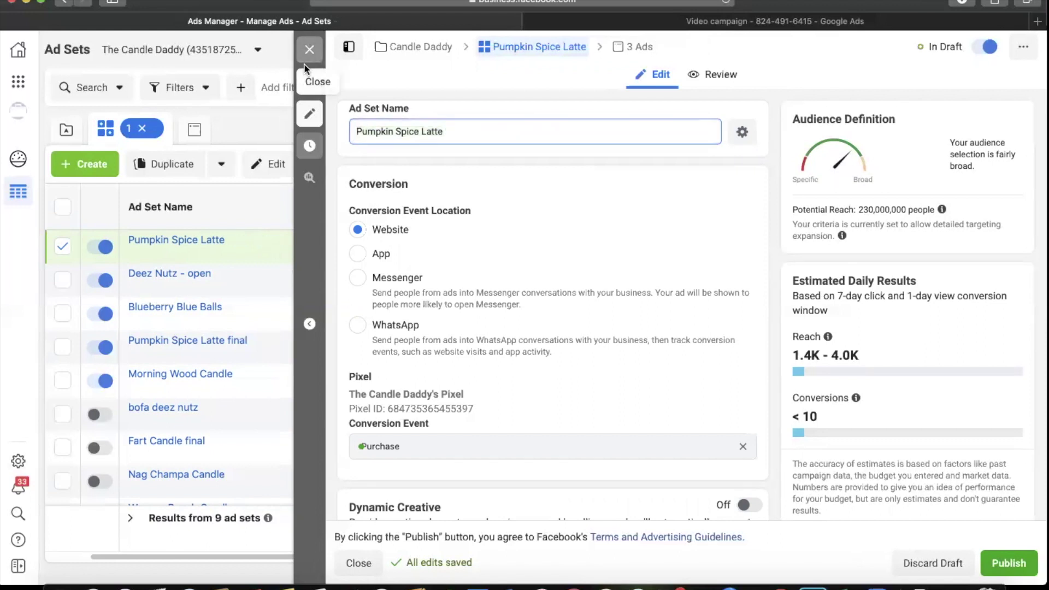
{"action": "left_click", "coordinate": [307, 55]}
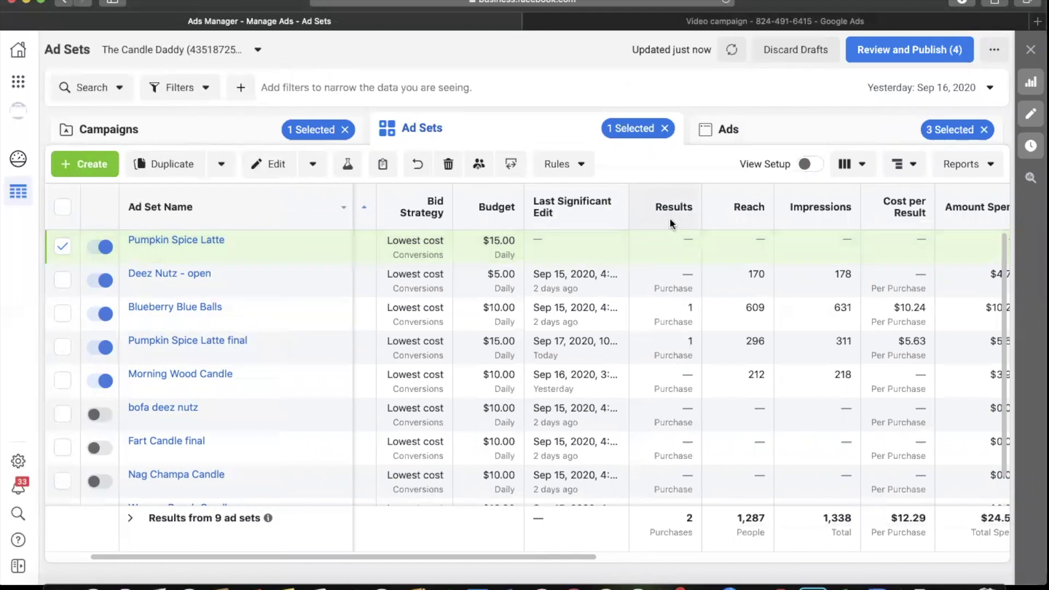
Clear the campaign and ad set selections and list the ads across all campaigns
{"action": "left_click", "coordinate": [705, 129]}
{"action": "left_click", "coordinate": [461, 134]}
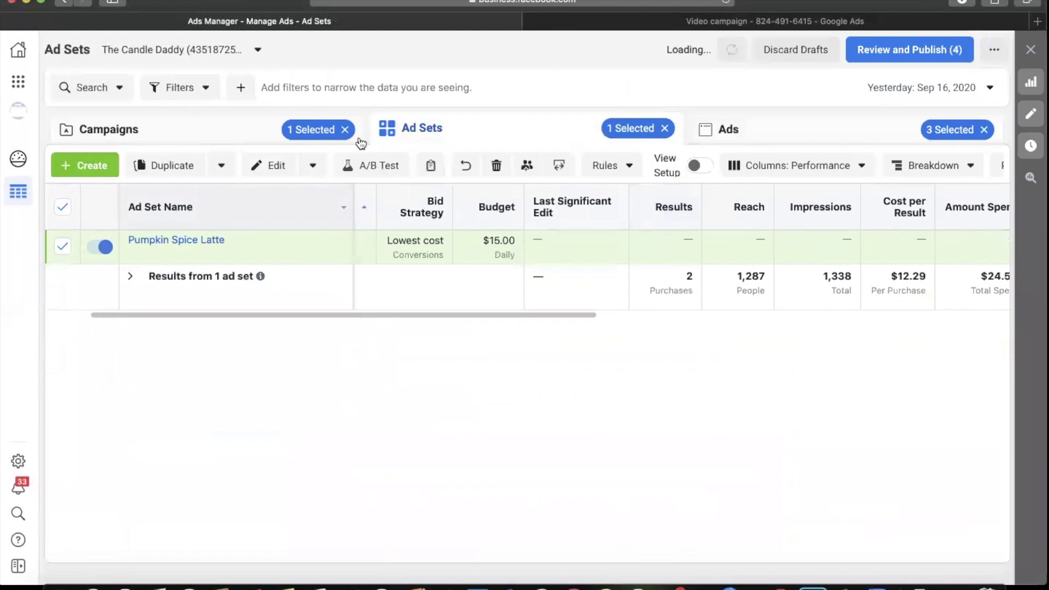
{"action": "left_click", "coordinate": [345, 130]}
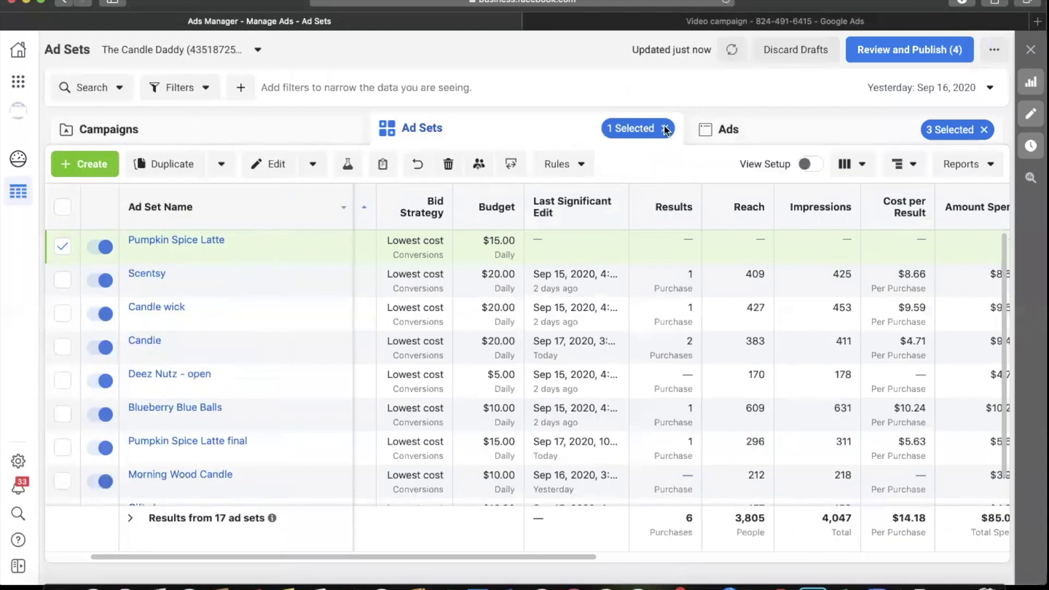
{"action": "left_click", "coordinate": [666, 129]}
{"action": "left_click", "coordinate": [707, 129]}
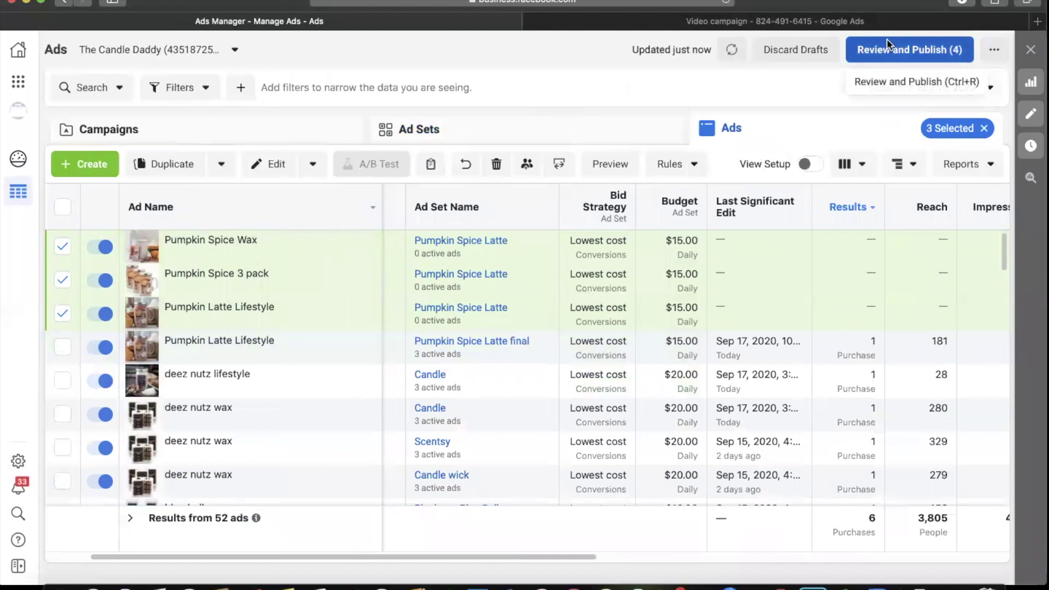
Set the daily budget of the draft Pumpkin Spice Latte ad set to $10 and save it to draft
{"action": "left_click", "coordinate": [453, 131]}
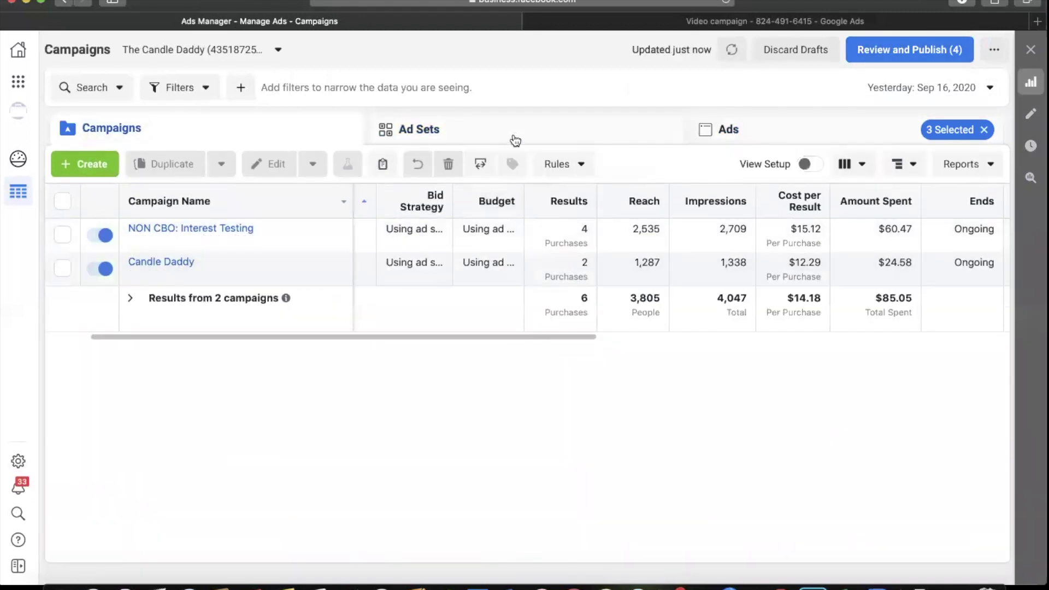
{"action": "left_click", "coordinate": [515, 140]}
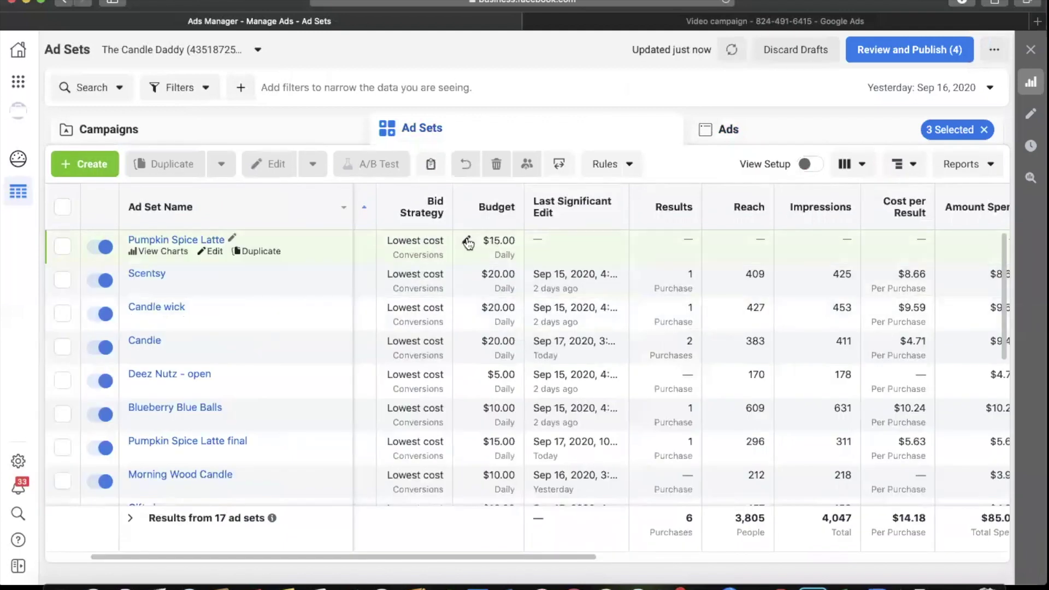
{"action": "left_click", "coordinate": [468, 243]}
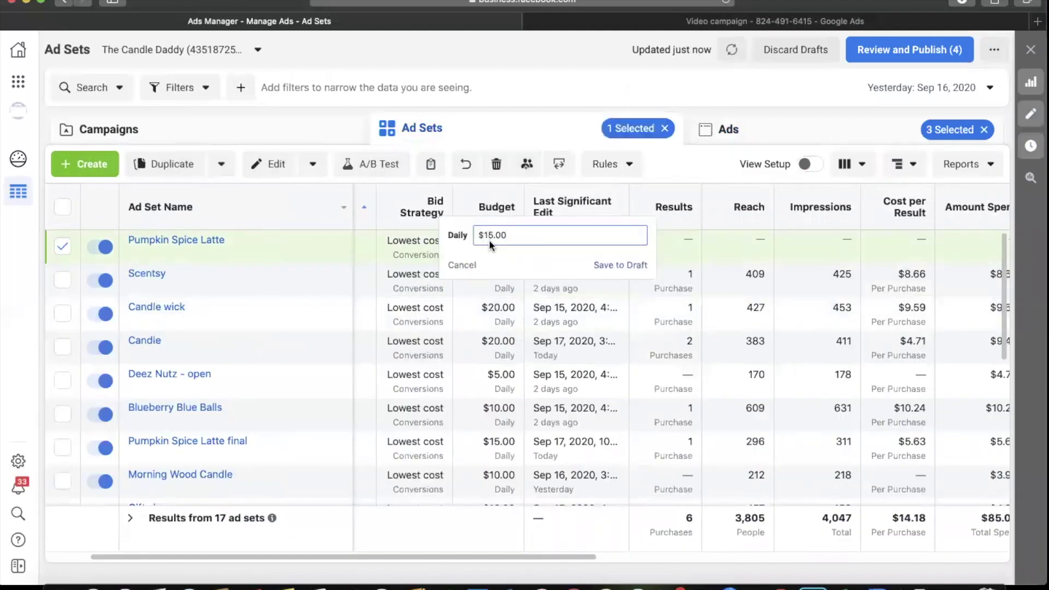
{"action": "type", "text": "0"}
{"action": "left_click", "coordinate": [628, 265]}
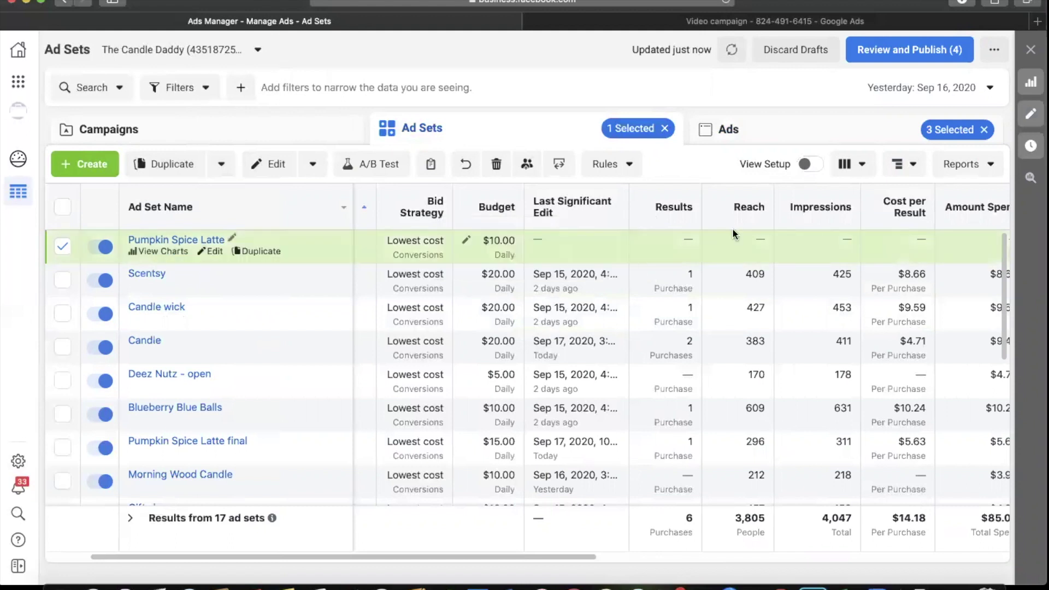
Publish the draft Pumpkin Spice Latte ad set with its three ads and clear the ad set selection
{"action": "key", "text": "ctrl+r"}
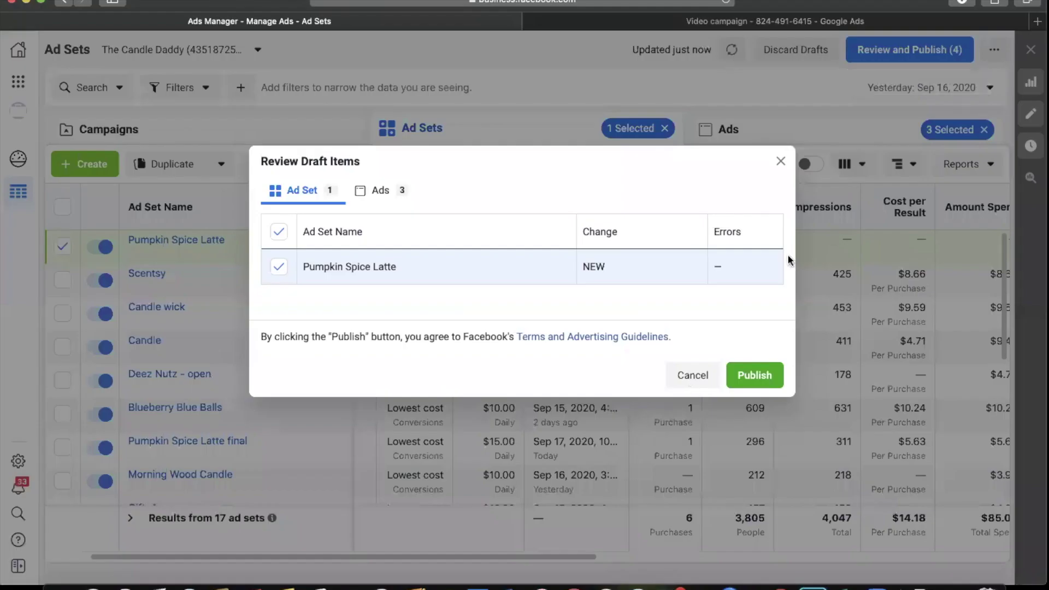
{"action": "left_click", "coordinate": [744, 367]}
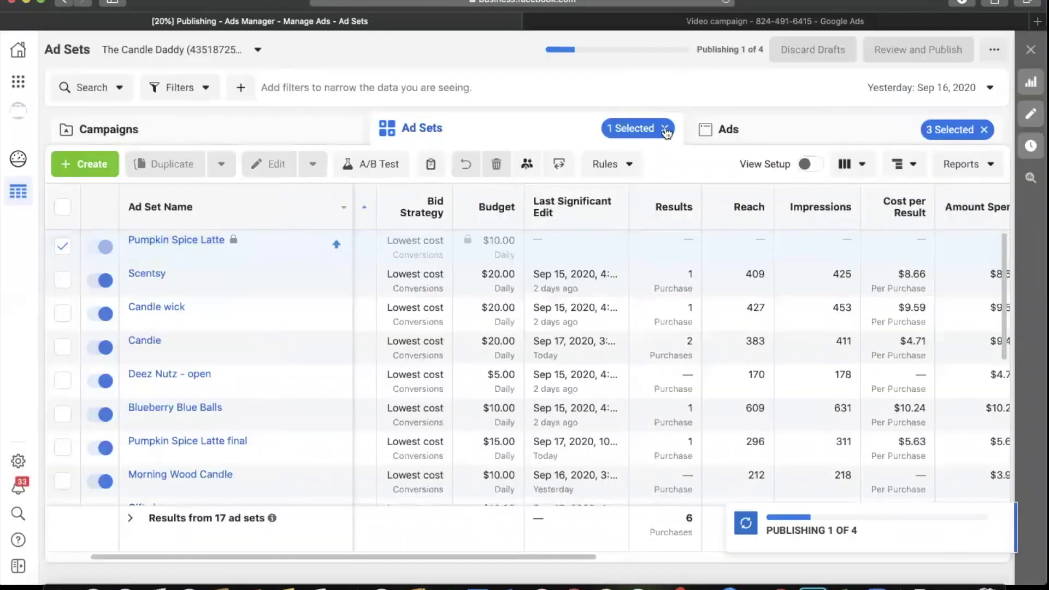
{"action": "left_click", "coordinate": [665, 129]}
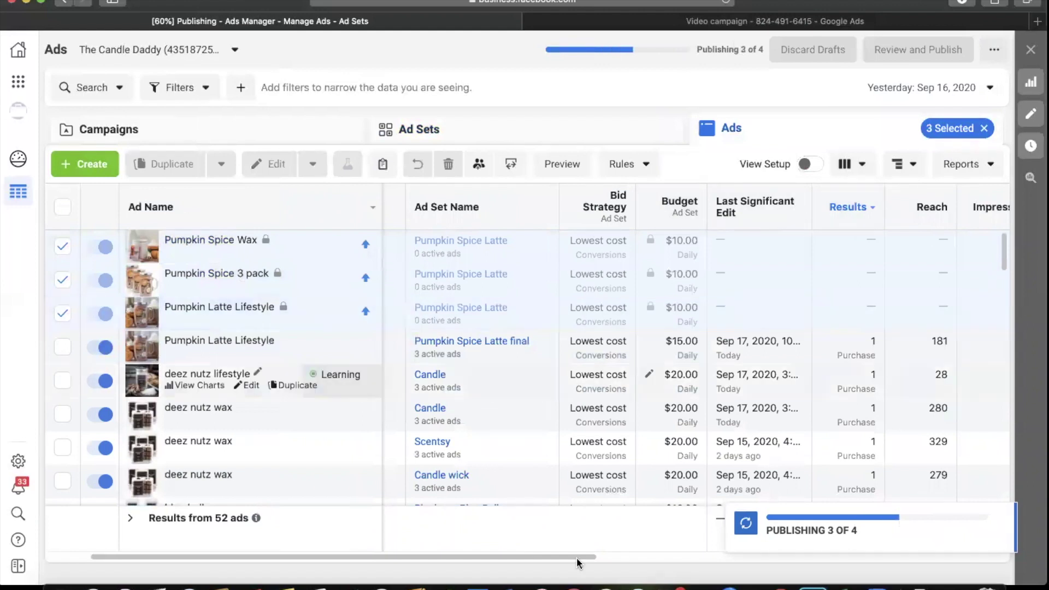
Deselect the Pumpkin Spice Wax, Pumpkin Latte Lifestyle and Pumpkin Spice 3 pack ads of the new ad set
{"action": "left_click_drag", "start_coordinate": [586, 558], "coordinate": [625, 556]}
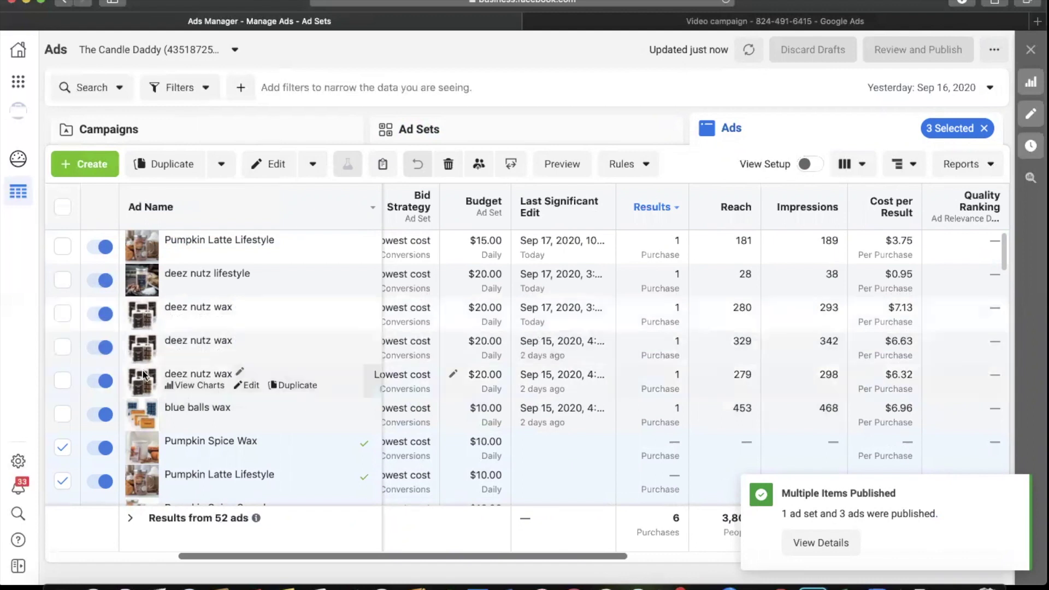
{"action": "left_click", "coordinate": [63, 448]}
{"action": "left_click", "coordinate": [63, 481]}
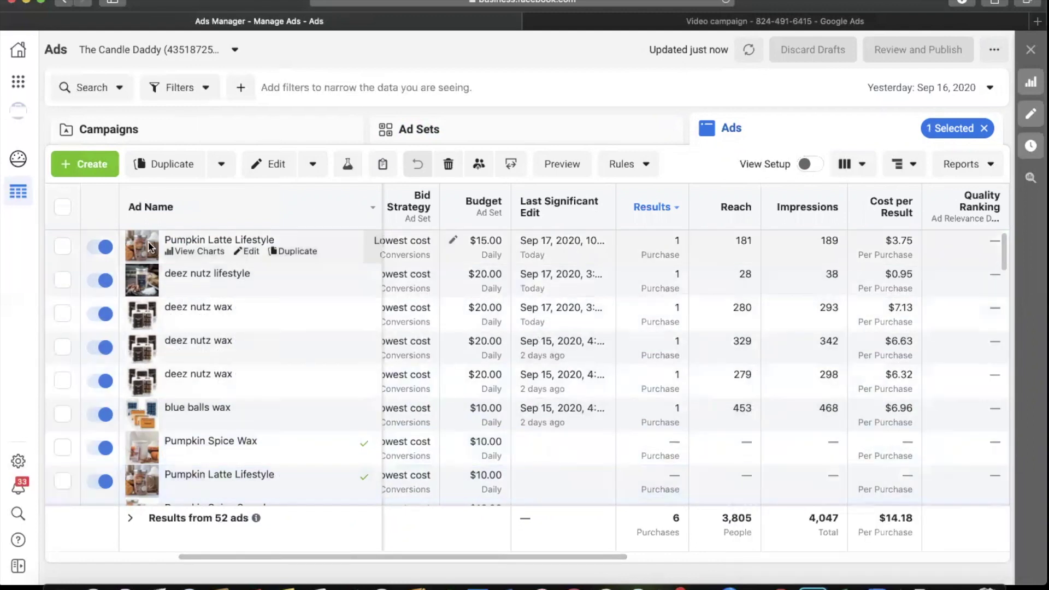
{"action": "scroll", "coordinate": [162, 425], "scroll_direction": "down", "scroll_amount": 2}
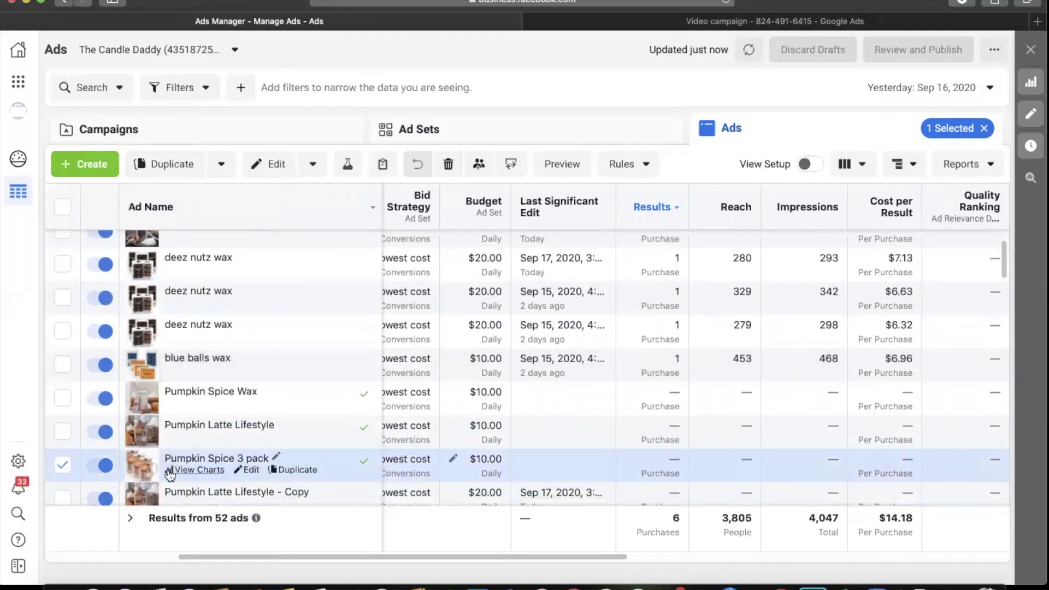
{"action": "left_click", "coordinate": [64, 466]}
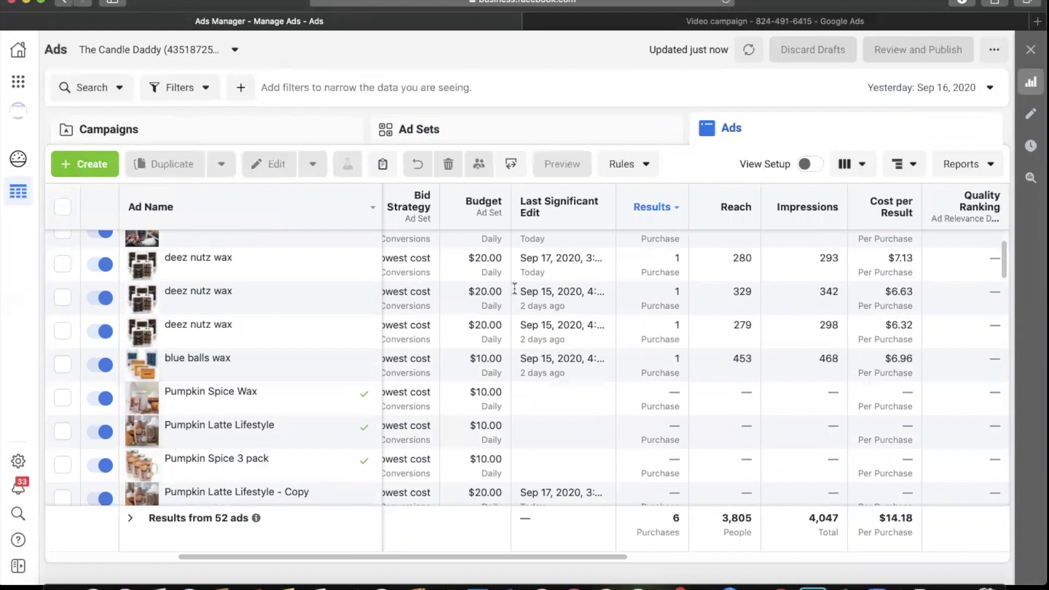
Examine the delivery, budget, results, cost per result, amount spent and website purchase ROAS of the individual ads
{"action": "scroll", "coordinate": [509, 291], "scroll_direction": "up", "scroll_amount": 2}
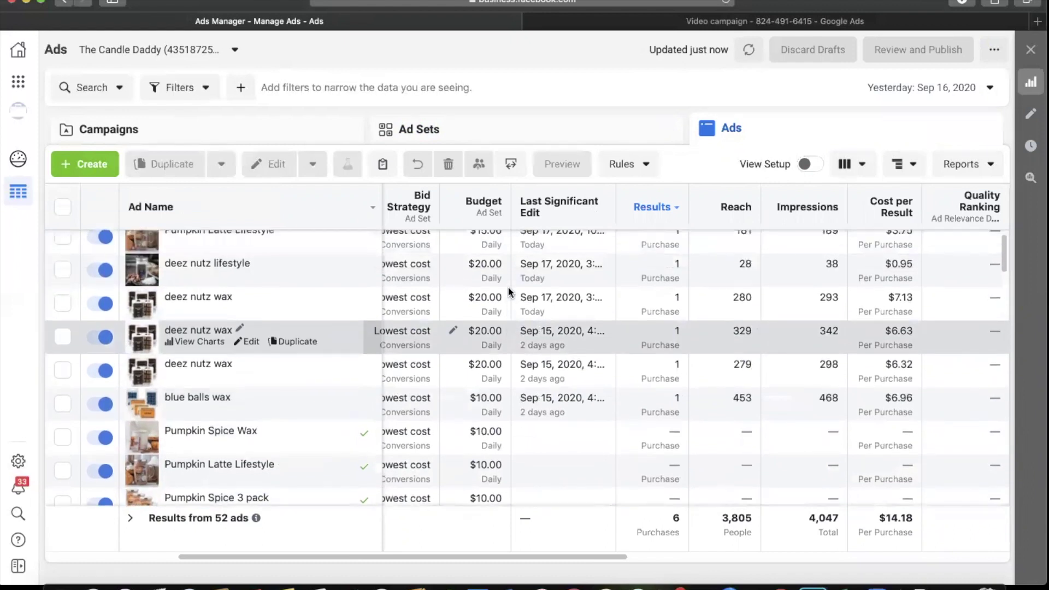
{"action": "left_click_drag", "start_coordinate": [333, 559], "coordinate": [754, 579]}
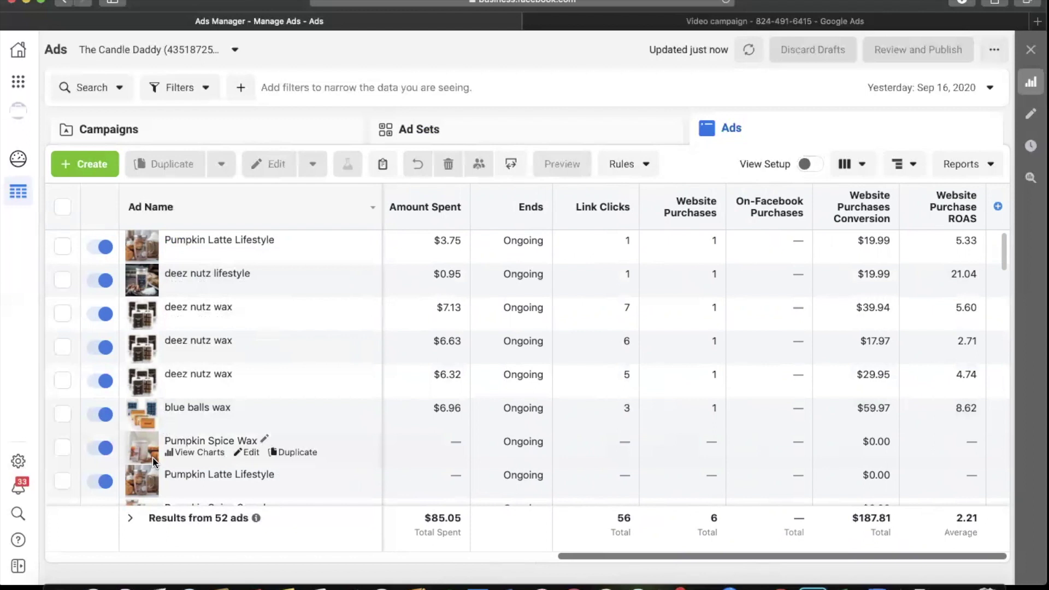
{"action": "left_click_drag", "start_coordinate": [571, 555], "coordinate": [403, 546]}
{"action": "scroll", "coordinate": [464, 369], "scroll_direction": "down", "scroll_amount": 3}
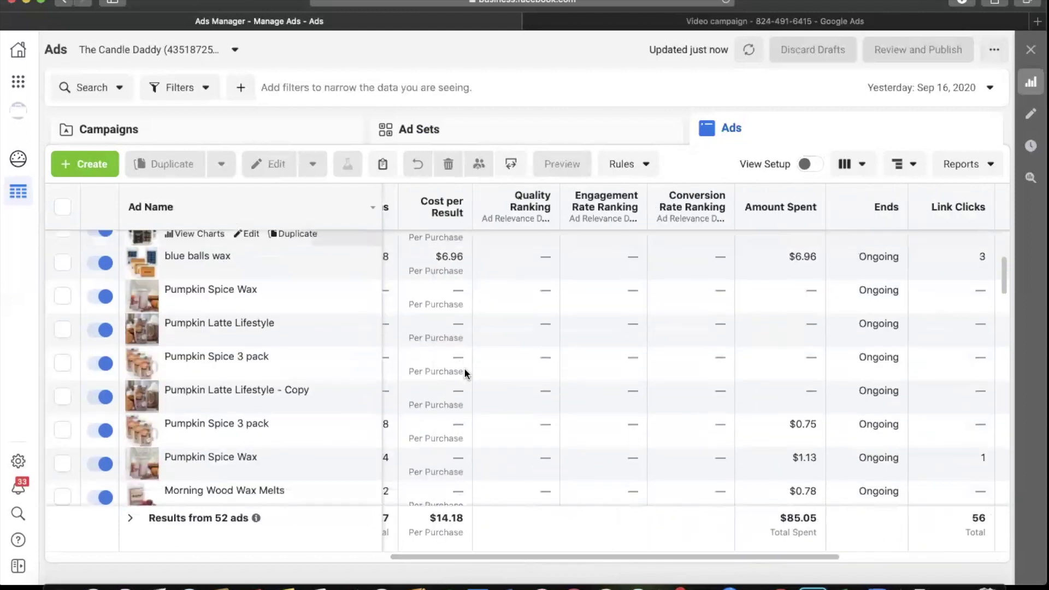
{"action": "scroll", "coordinate": [465, 388], "scroll_direction": "down", "scroll_amount": 3}
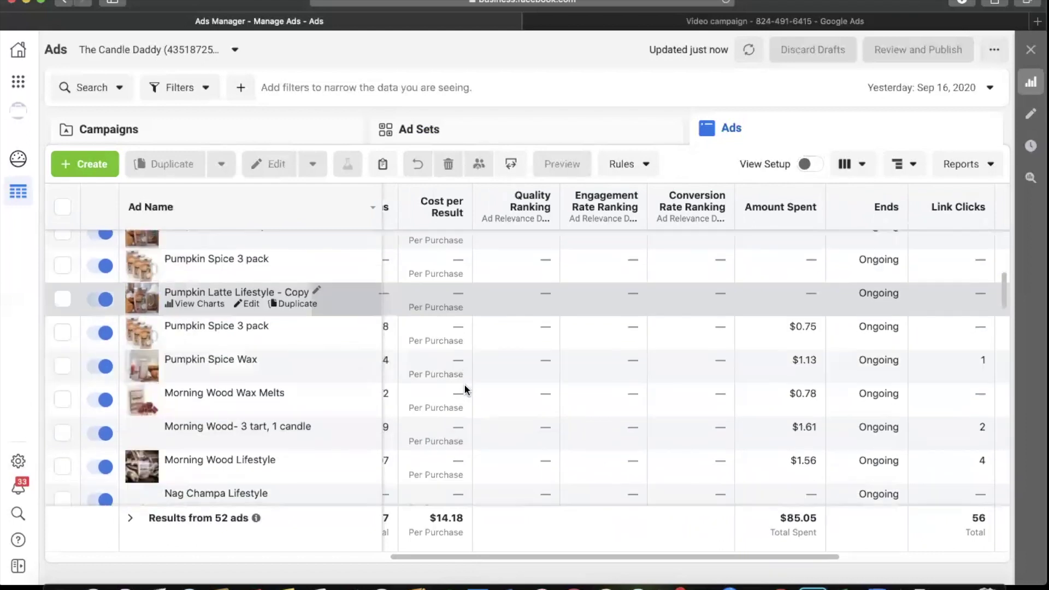
{"action": "scroll", "coordinate": [465, 388], "scroll_direction": "left", "scroll_amount": 10}
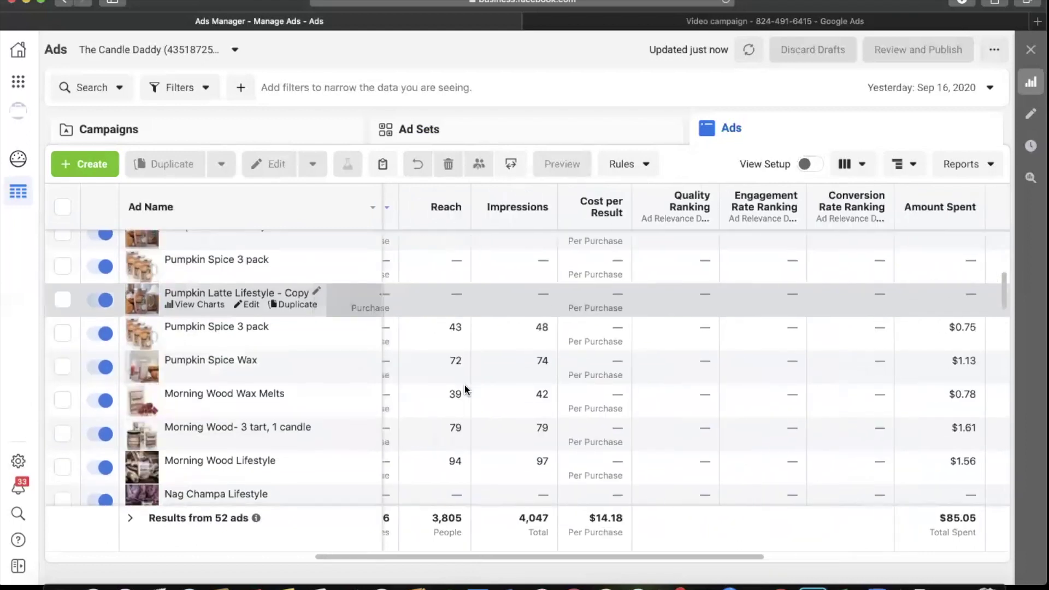
{"action": "scroll", "coordinate": [464, 388], "scroll_direction": "up", "scroll_amount": 3}
{"action": "scroll", "coordinate": [466, 389], "scroll_direction": "up", "scroll_amount": 3}
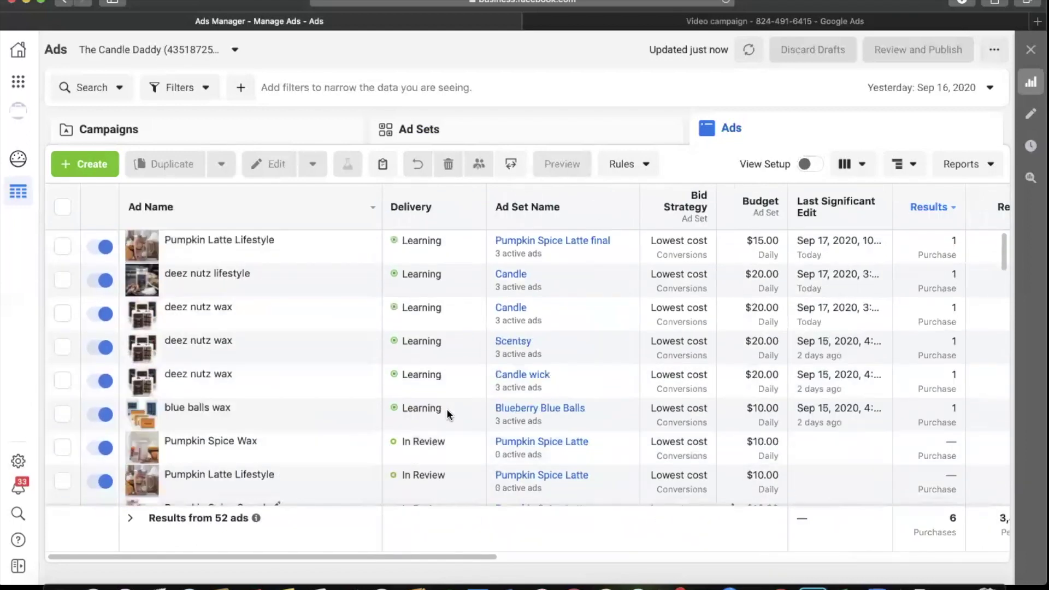
{"action": "scroll", "coordinate": [685, 321], "scroll_direction": "right", "scroll_amount": 5}
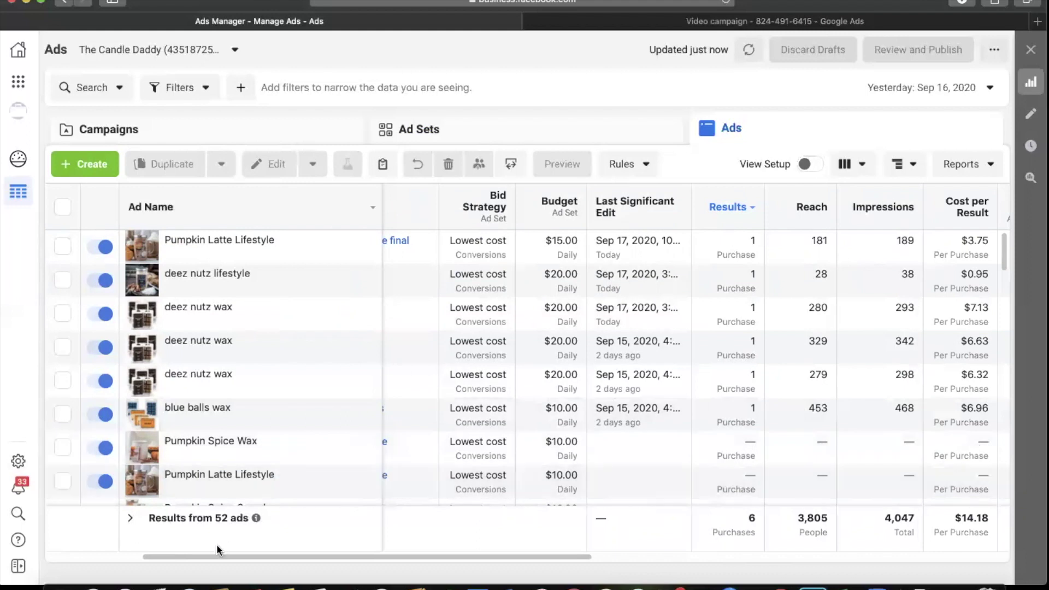
{"action": "left_click_drag", "start_coordinate": [183, 559], "coordinate": [66, 555]}
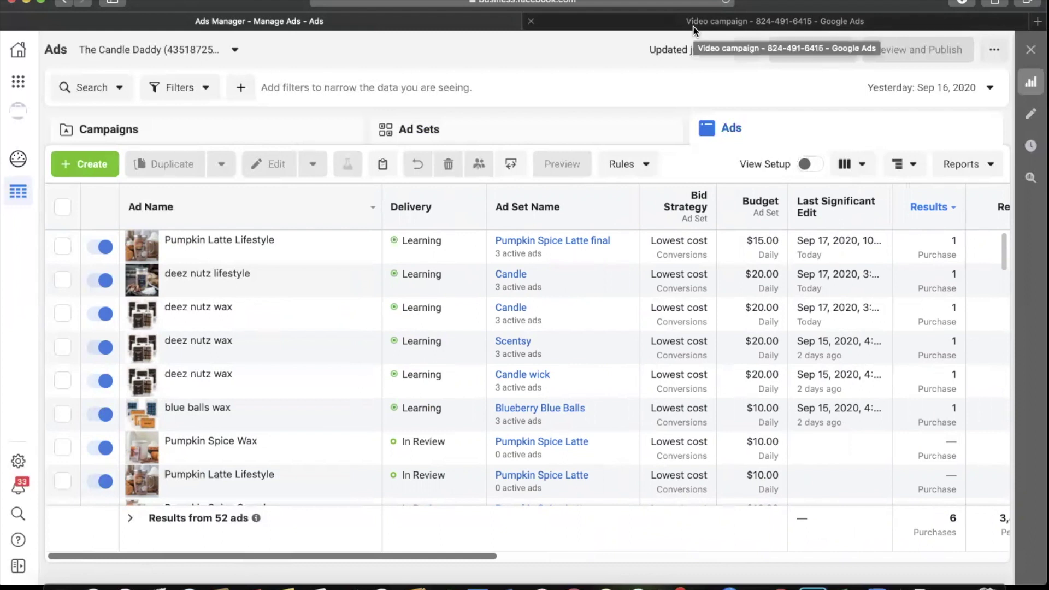
{"action": "left_click", "coordinate": [18, 82]}
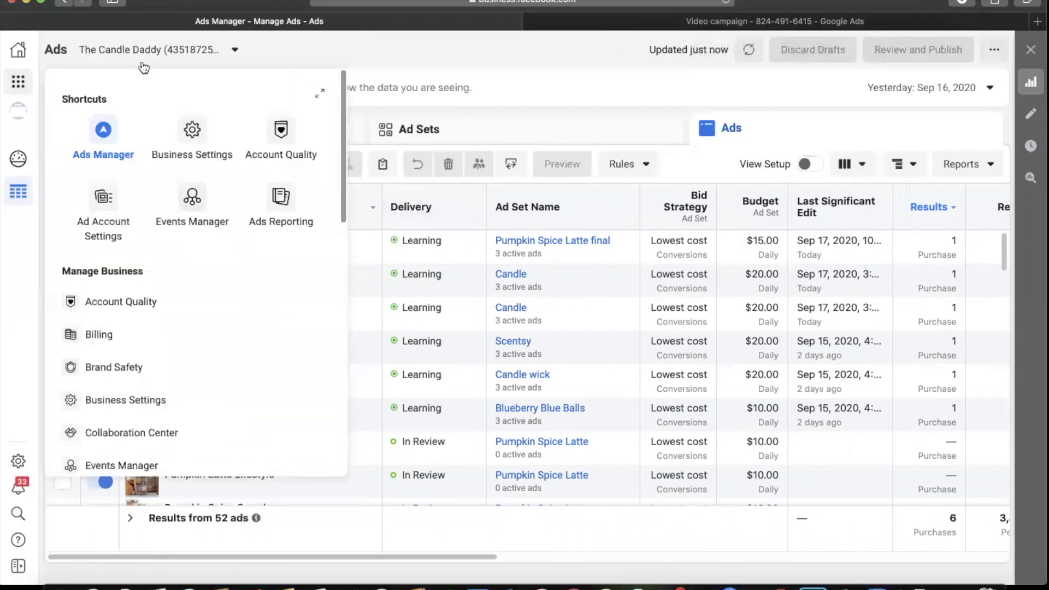
{"action": "left_click", "coordinate": [191, 198]}
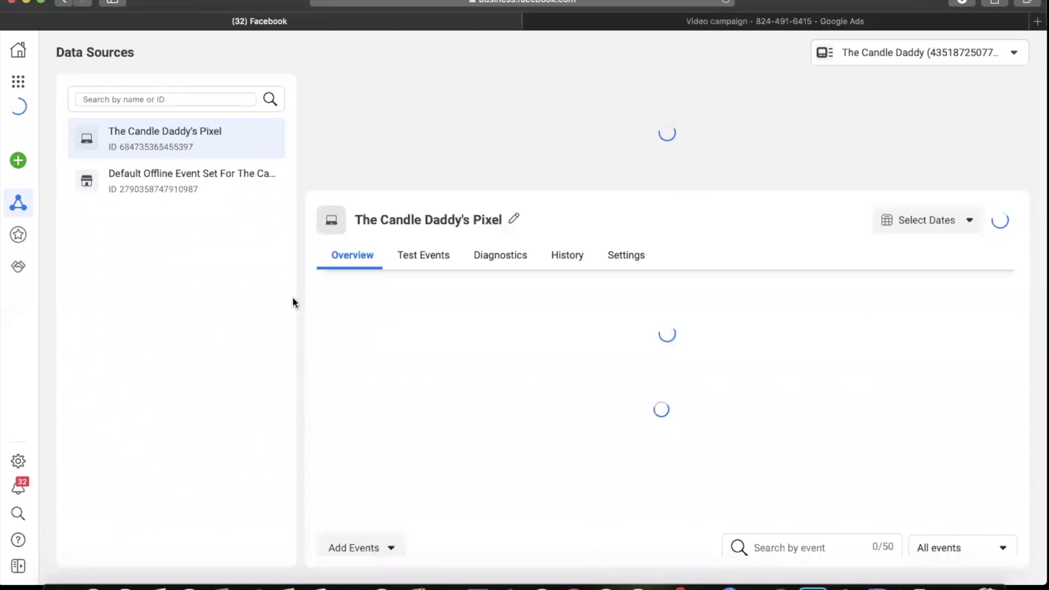
{"action": "scroll", "coordinate": [552, 353], "scroll_direction": "down", "scroll_amount": 2}
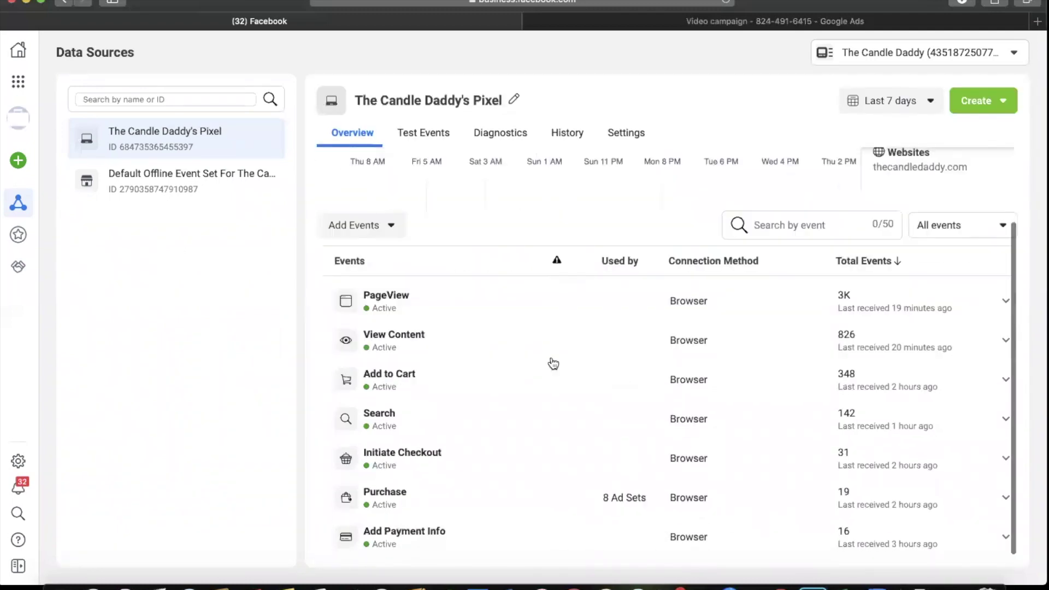
{"action": "mouse_move", "coordinate": [634, 496]}
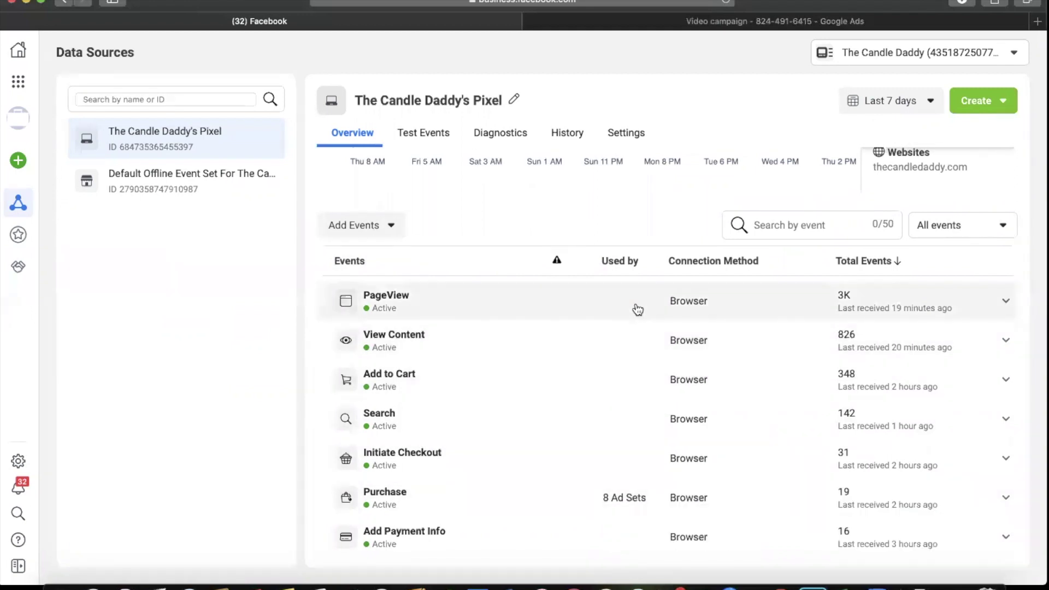
{"action": "left_click", "coordinate": [629, 394]}
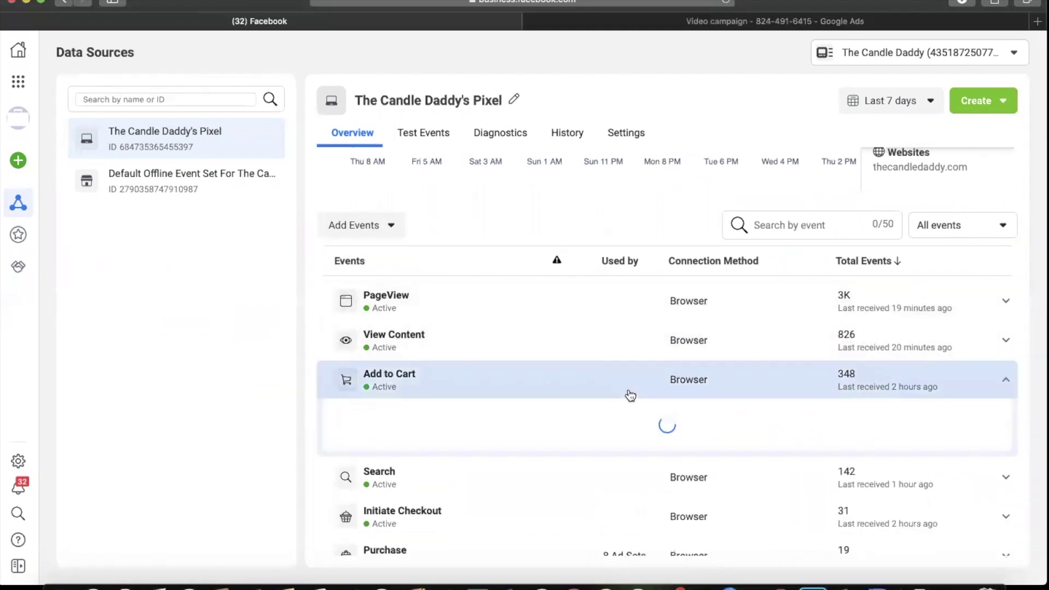
{"action": "left_click", "coordinate": [632, 395]}
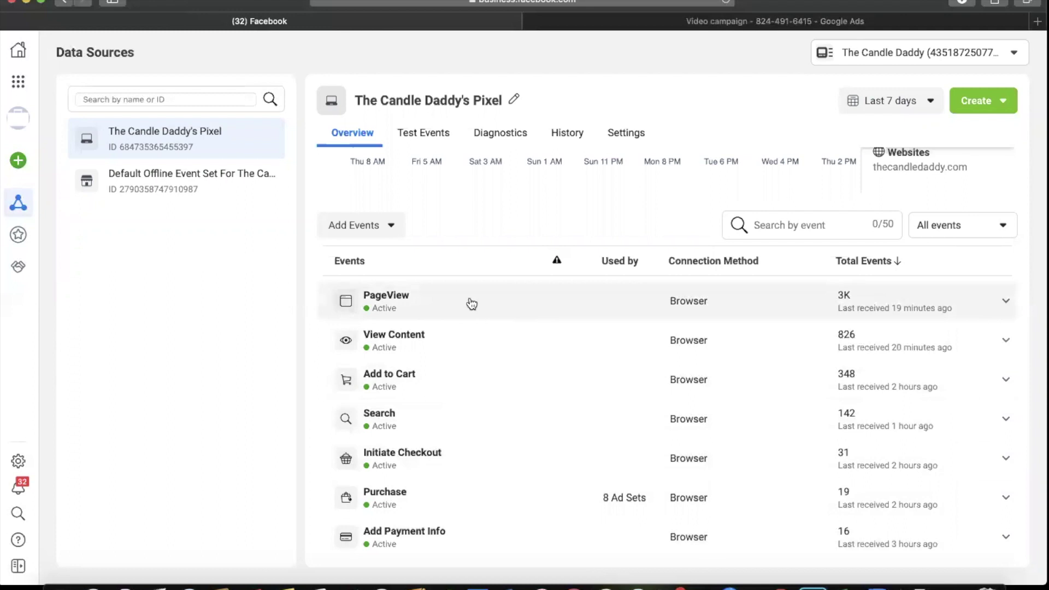
{"action": "left_click", "coordinate": [545, 299]}
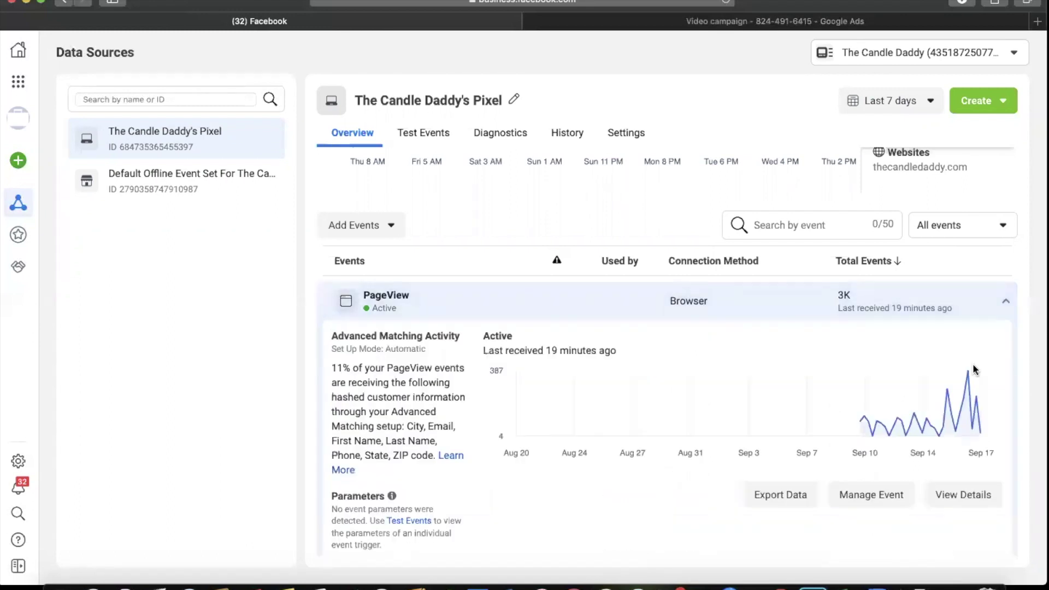
Collapse the PageView event details and switch from Events Manager to the campaigns overview in Ads Manager
{"action": "left_click", "coordinate": [931, 310]}
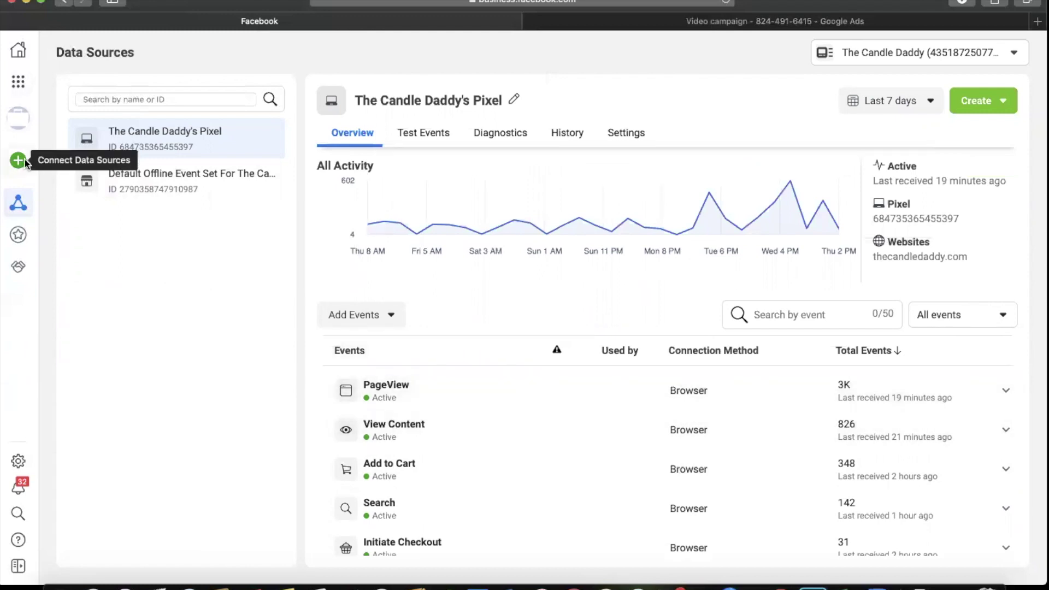
{"action": "left_click", "coordinate": [18, 81]}
{"action": "left_click", "coordinate": [99, 137]}
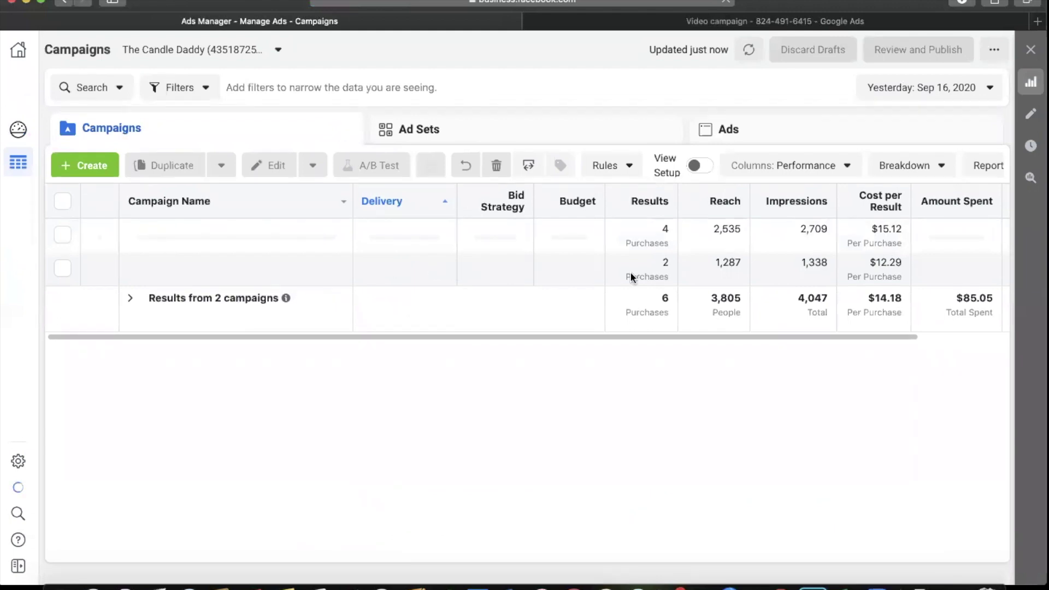
Compare yesterday's purchases and conversion breakdown of the Candle Daddy and NON CBO: Interest Testing campaigns
{"action": "left_click", "coordinate": [607, 266]}
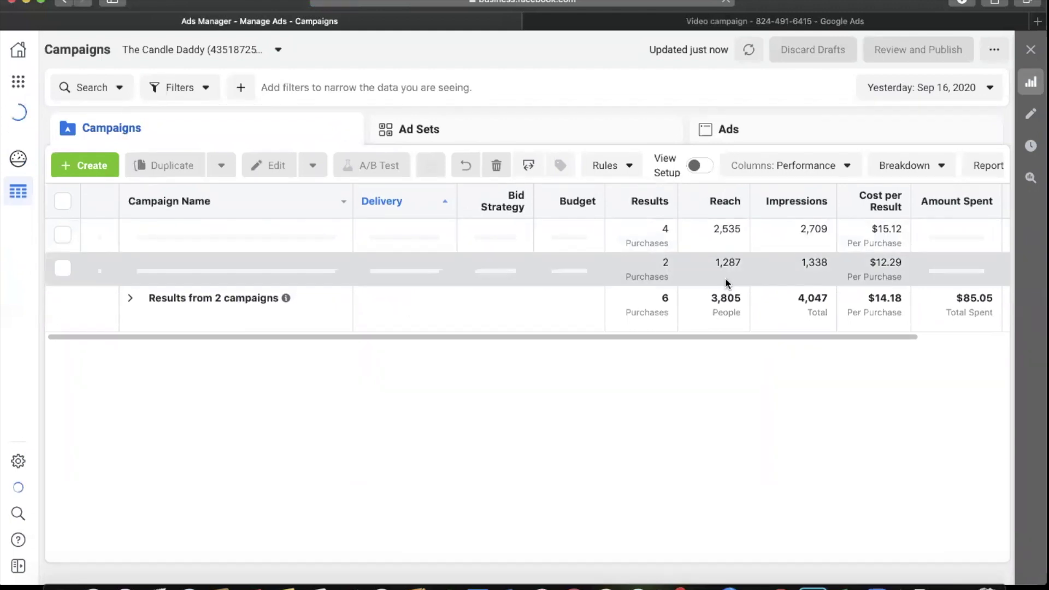
{"action": "mouse_move", "coordinate": [665, 270]}
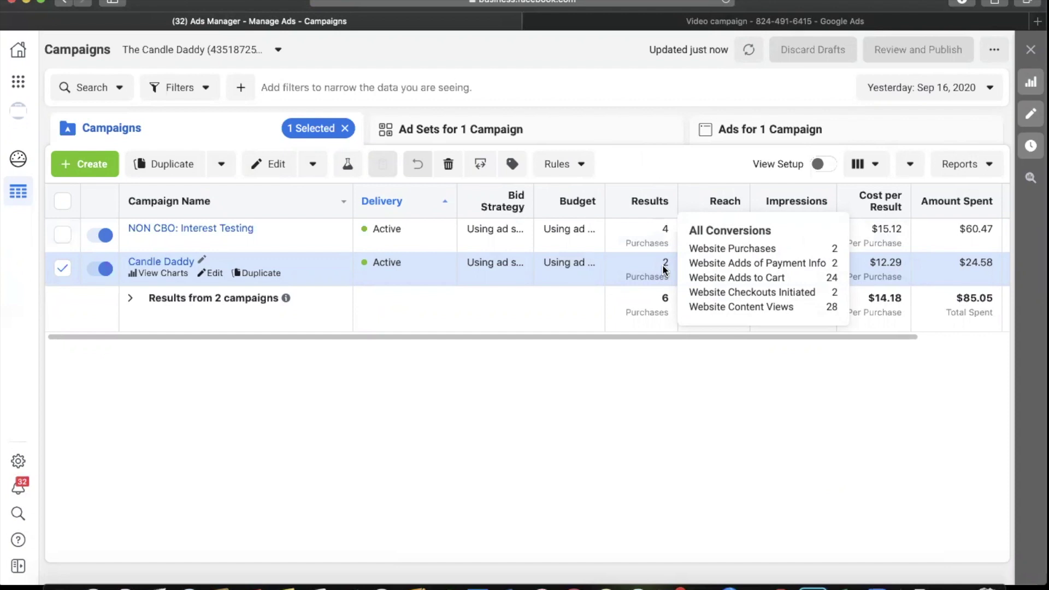
{"action": "left_click", "coordinate": [663, 240]}
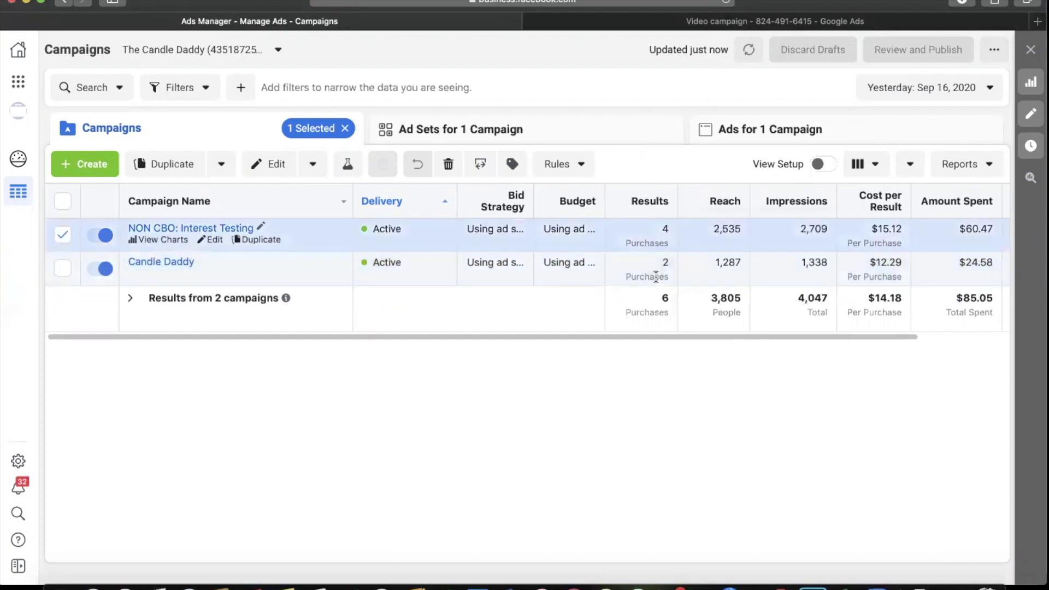
{"action": "mouse_move", "coordinate": [667, 236]}
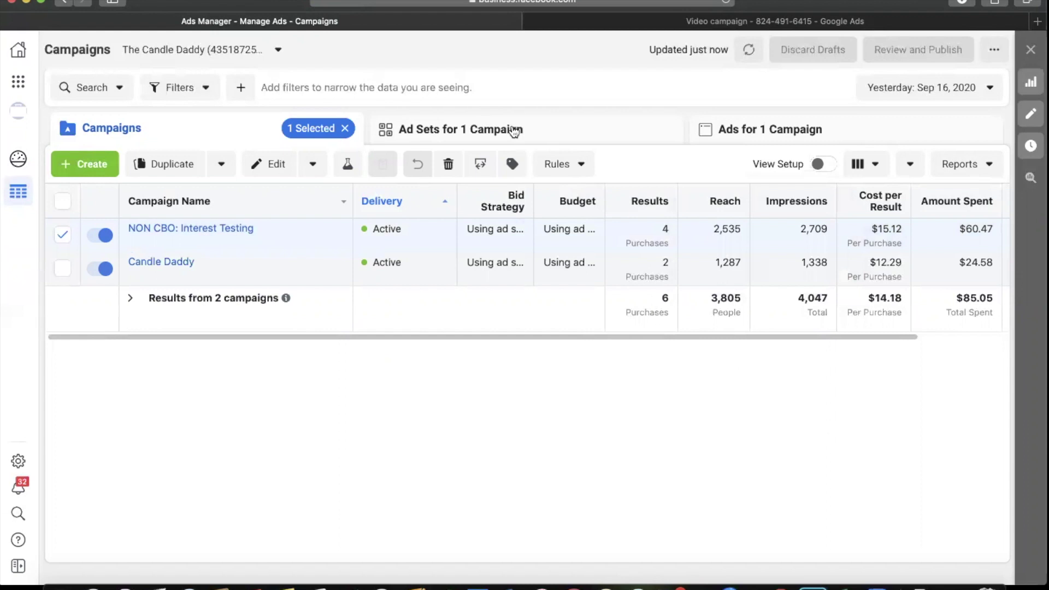
{"action": "left_click", "coordinate": [656, 267]}
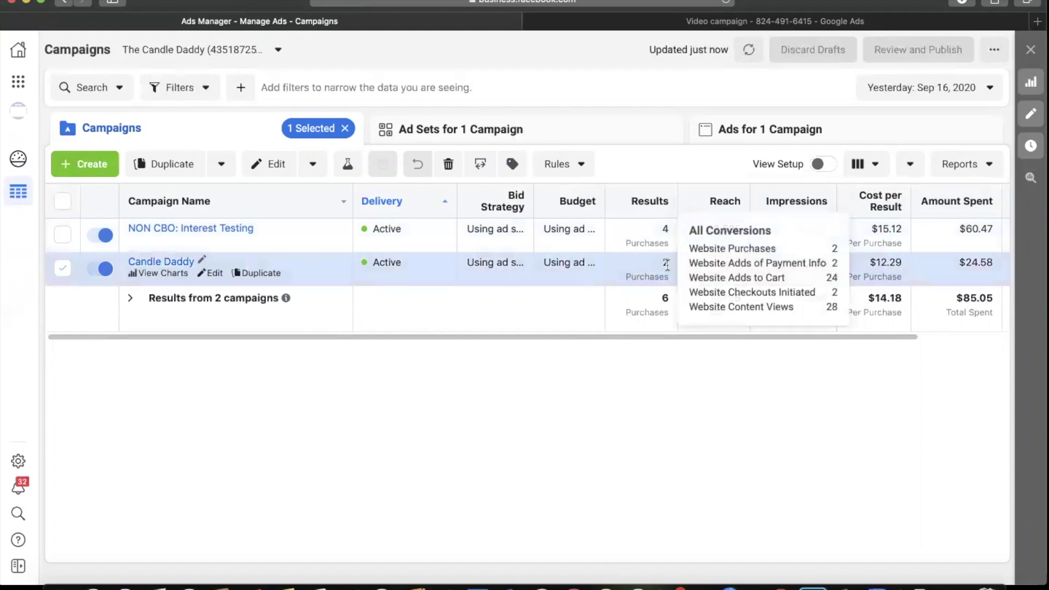
{"action": "left_click", "coordinate": [653, 234]}
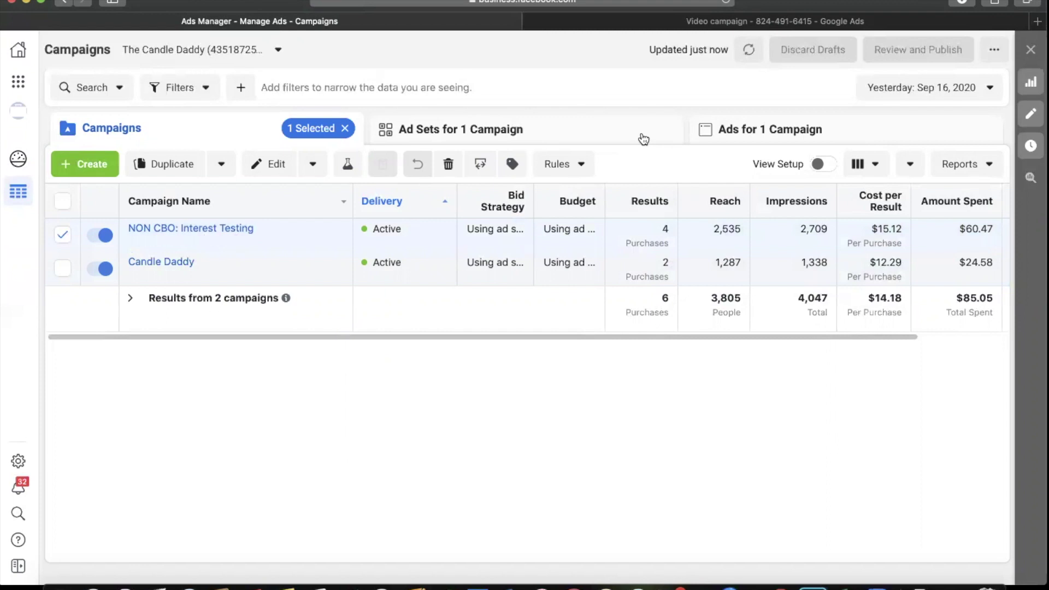
Open the ad sets of the NON CBO: Interest Testing campaign, select the Candle ad set and check its ads
{"action": "left_click", "coordinate": [643, 133]}
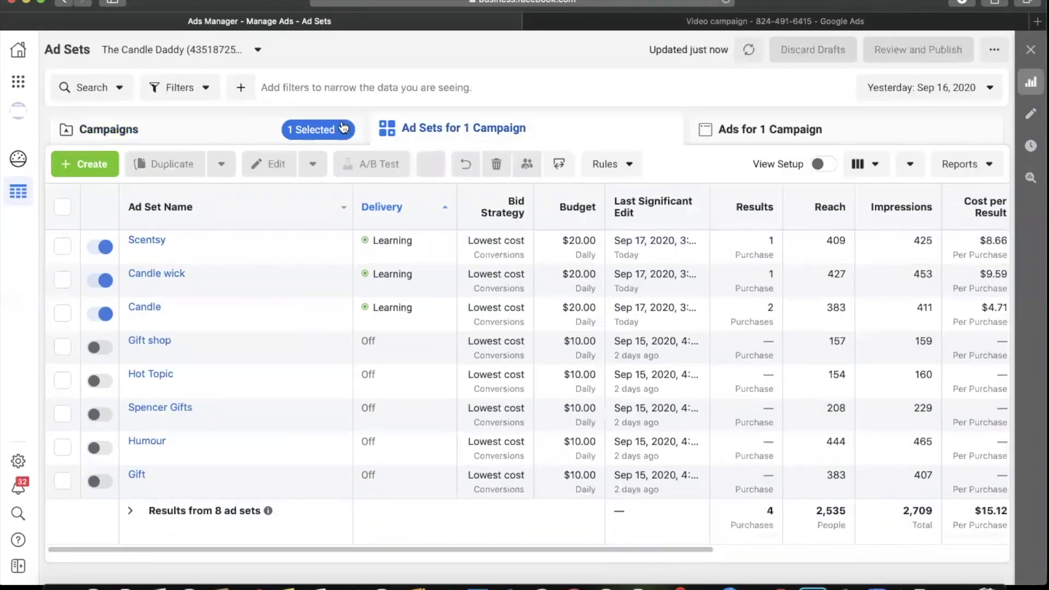
{"action": "left_click", "coordinate": [326, 130]}
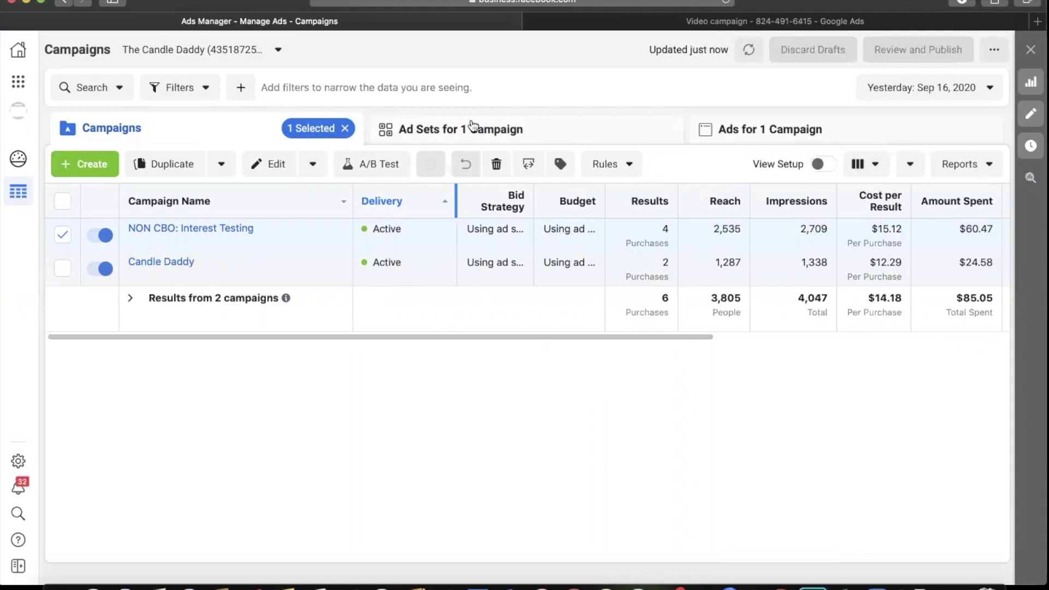
{"action": "left_click", "coordinate": [222, 232]}
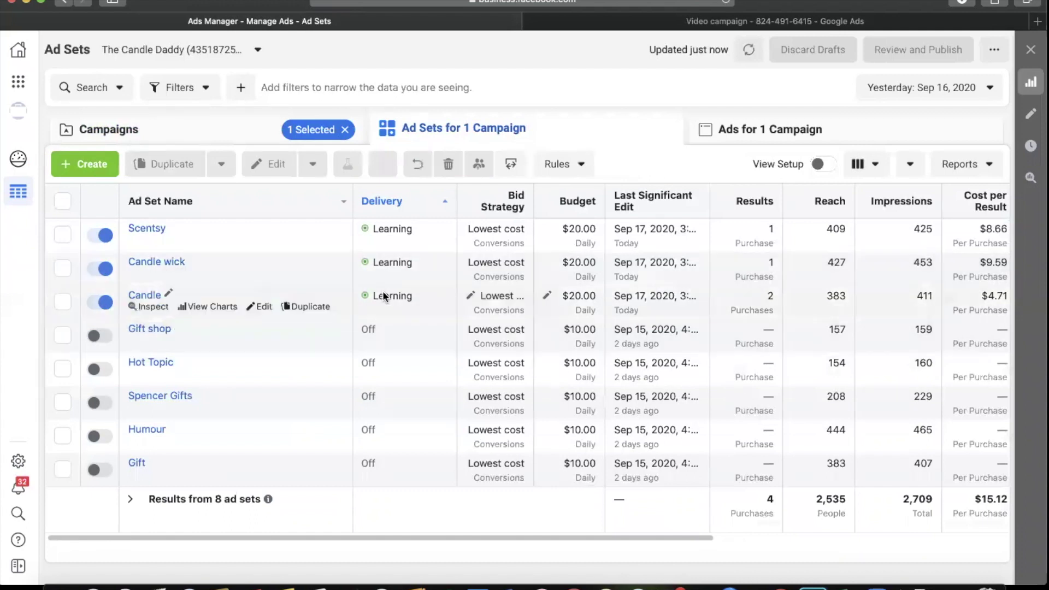
{"action": "left_click", "coordinate": [706, 316]}
{"action": "left_click", "coordinate": [757, 130]}
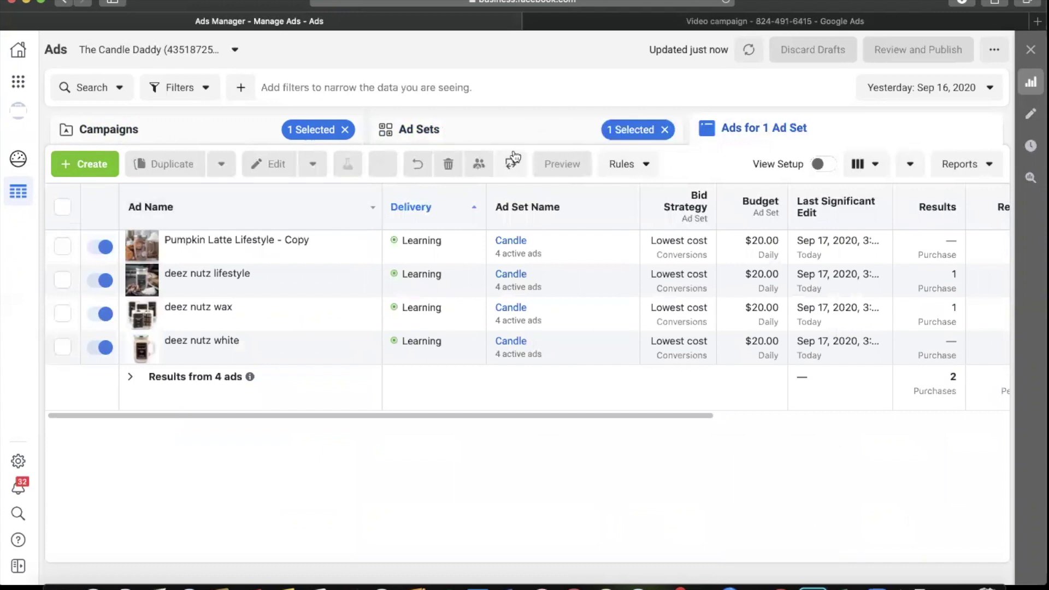
{"action": "left_click", "coordinate": [520, 117]}
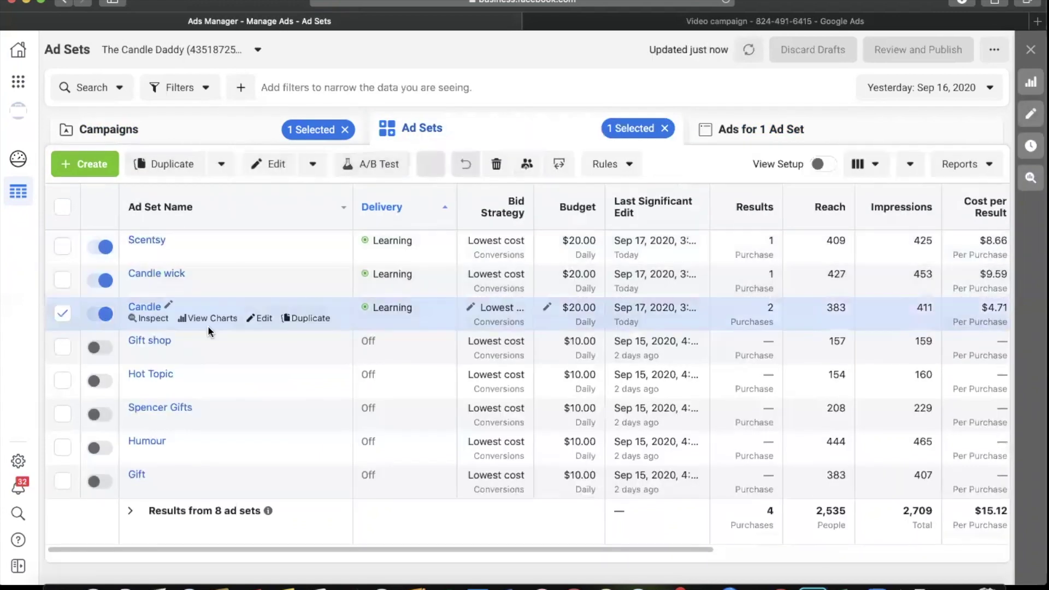
Duplicate the Candle ad set once into a new campaign named NON CBO: Lookalikes
{"action": "left_click", "coordinate": [305, 319]}
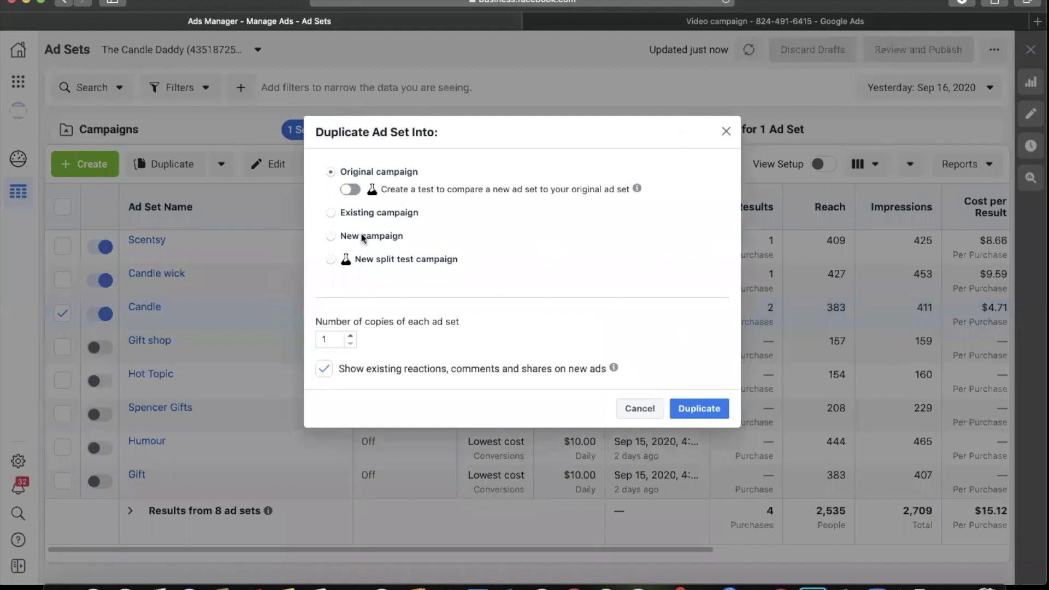
{"action": "left_click", "coordinate": [361, 237]}
{"action": "type", "text": "NON "}
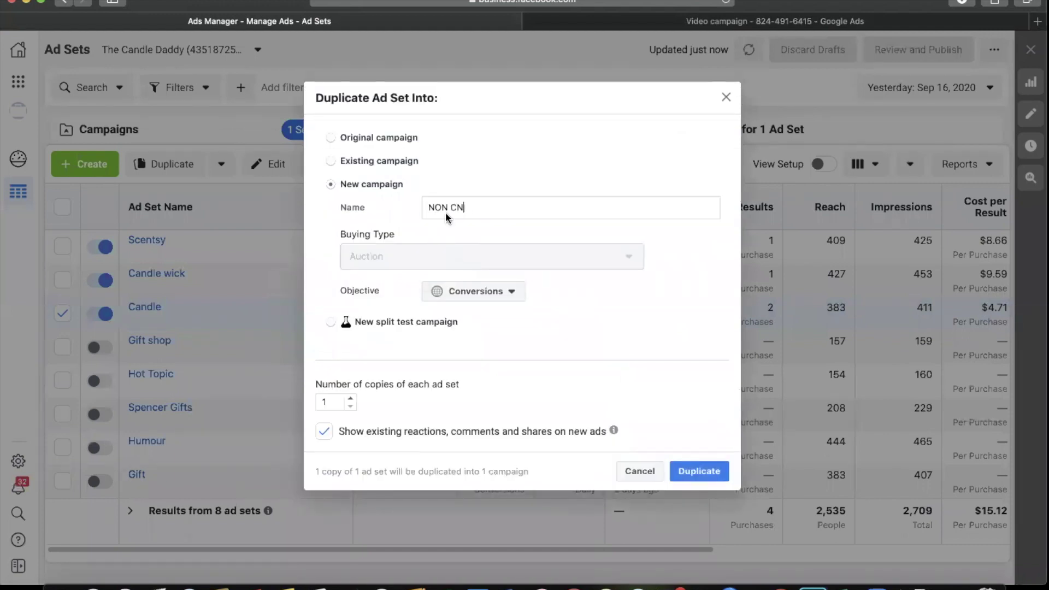
{"action": "type", "text": "CBO: Lookalikes"}
{"action": "left_click", "coordinate": [695, 465]}
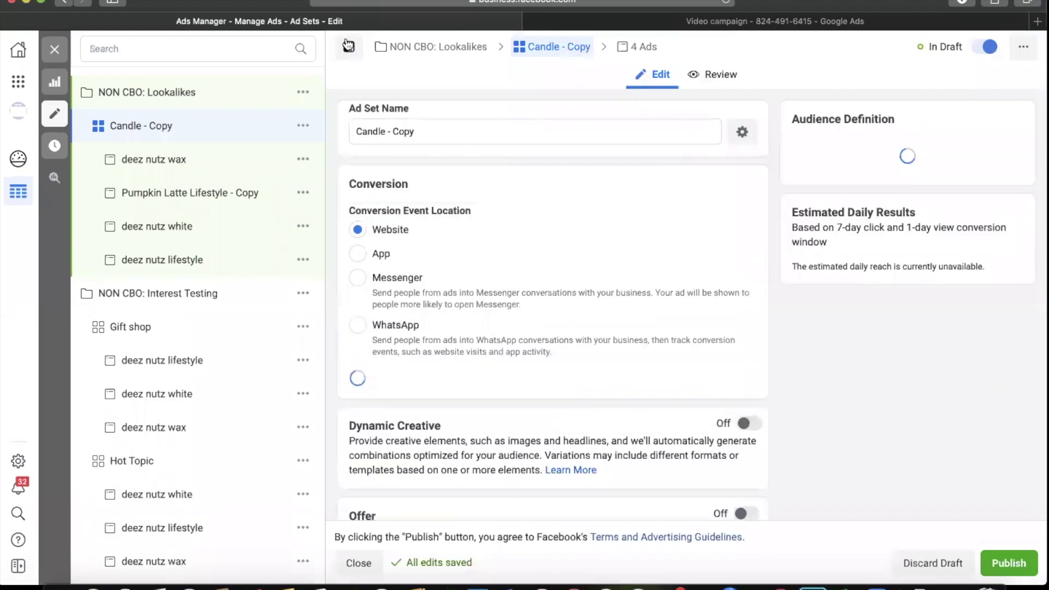
Hide the campaign tree and review the audience and detailed targeting settings of the Candle - Copy ad set
{"action": "left_click", "coordinate": [348, 46]}
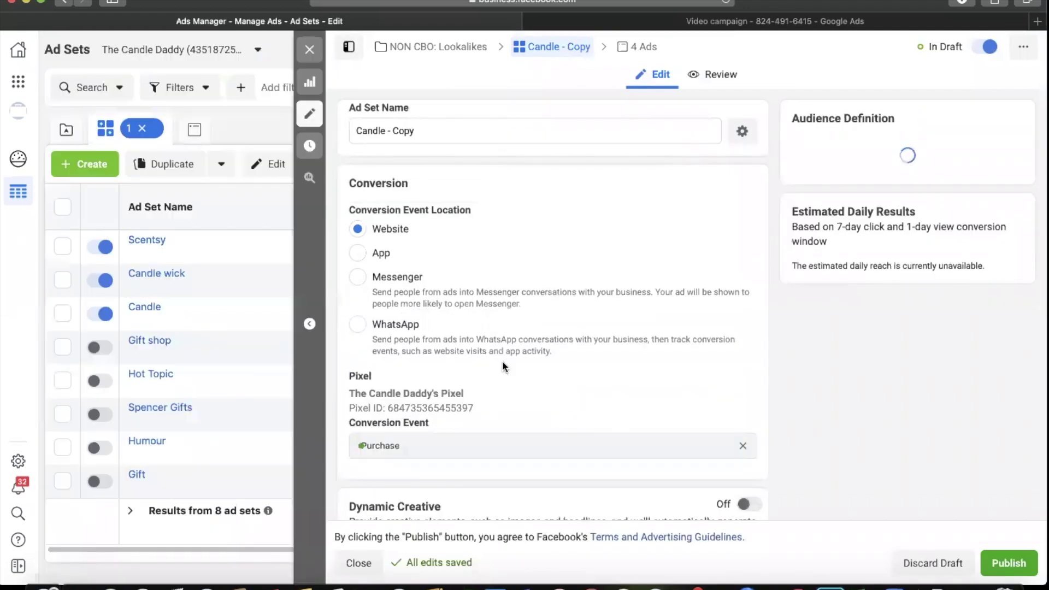
{"action": "scroll", "coordinate": [503, 361], "scroll_direction": "down", "scroll_amount": 5}
{"action": "scroll", "coordinate": [502, 361], "scroll_direction": "down", "scroll_amount": 5}
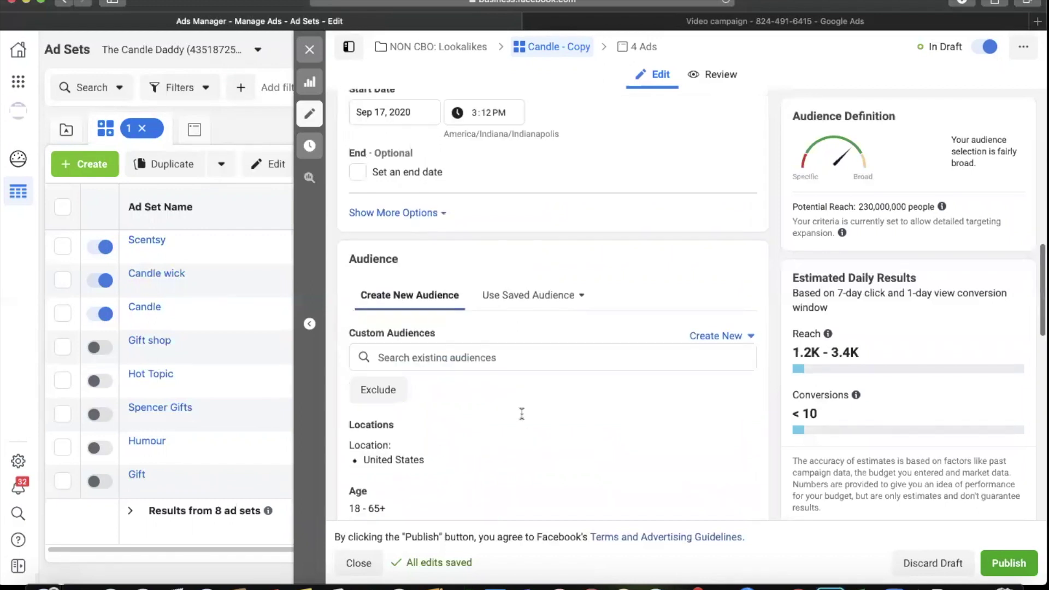
{"action": "scroll", "coordinate": [564, 410], "scroll_direction": "down", "scroll_amount": 3}
{"action": "scroll", "coordinate": [546, 360], "scroll_direction": "down", "scroll_amount": 2}
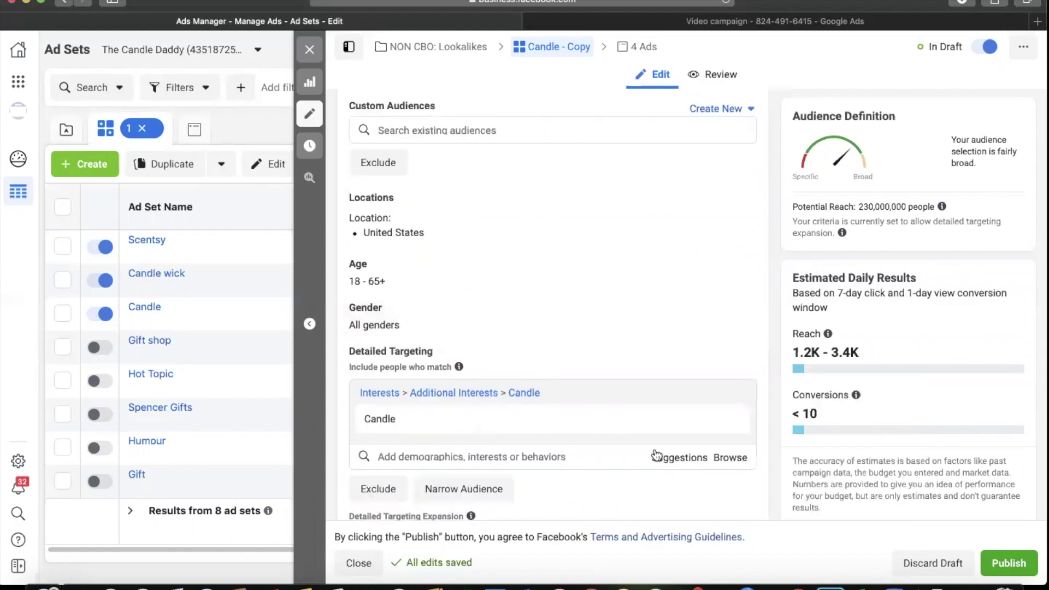
{"action": "mouse_move", "coordinate": [595, 428]}
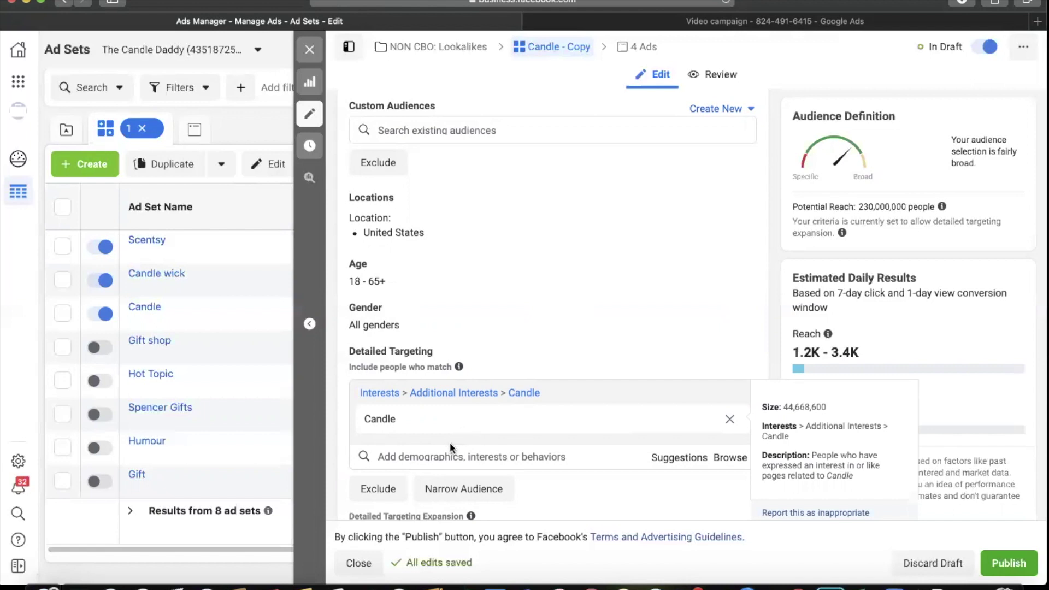
Remove the Candle interest from the detailed targeting of Candle - Copy and turn off detailed targeting expansion
{"action": "scroll", "coordinate": [551, 479], "scroll_direction": "down", "scroll_amount": 4}
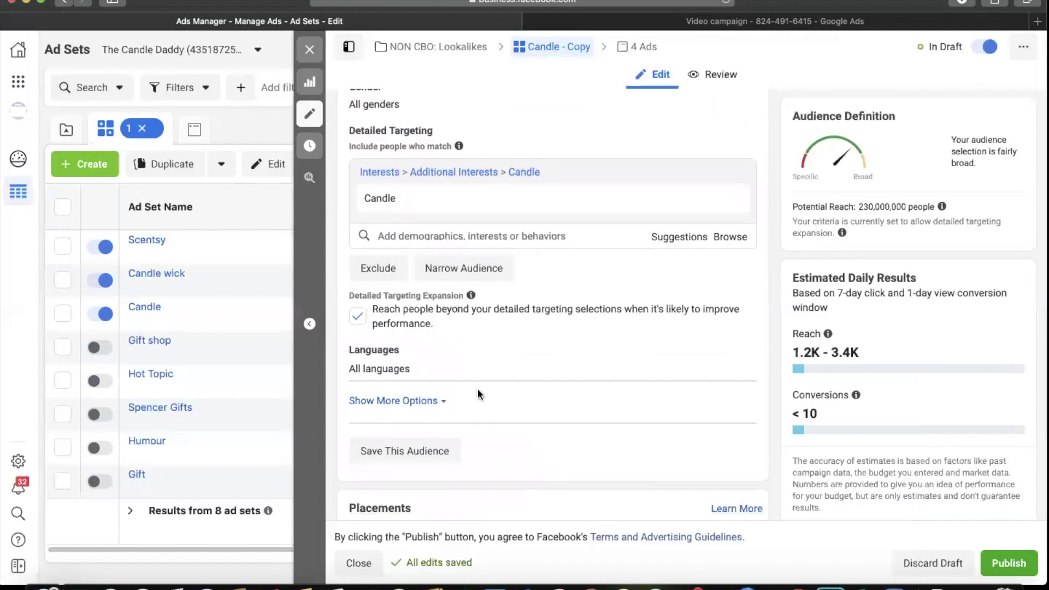
{"action": "mouse_move", "coordinate": [685, 213]}
{"action": "left_click", "coordinate": [731, 198]}
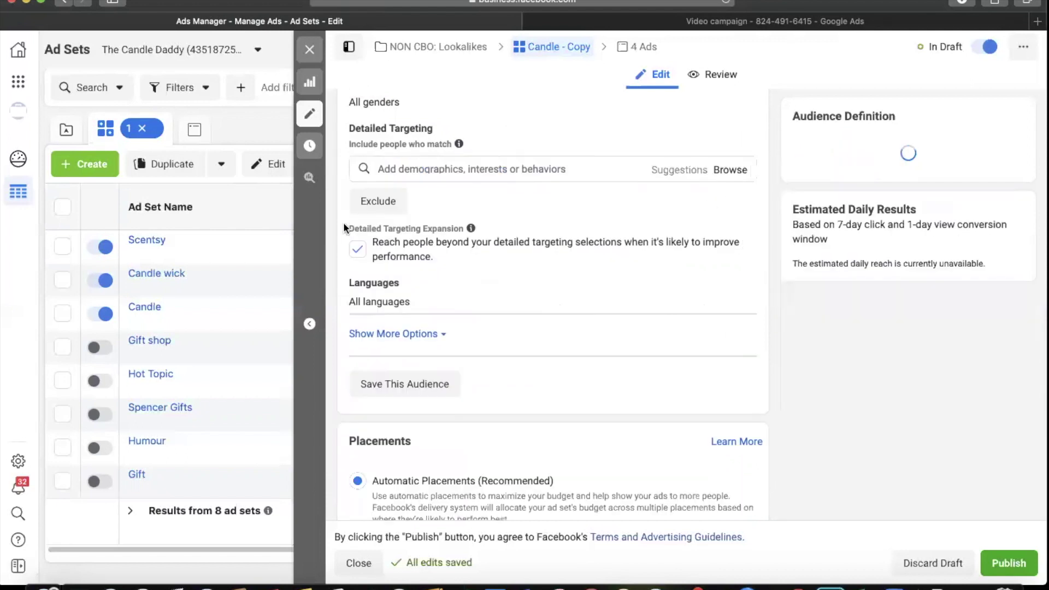
{"action": "left_click", "coordinate": [364, 253]}
{"action": "scroll", "coordinate": [666, 257], "scroll_direction": "up", "scroll_amount": 3}
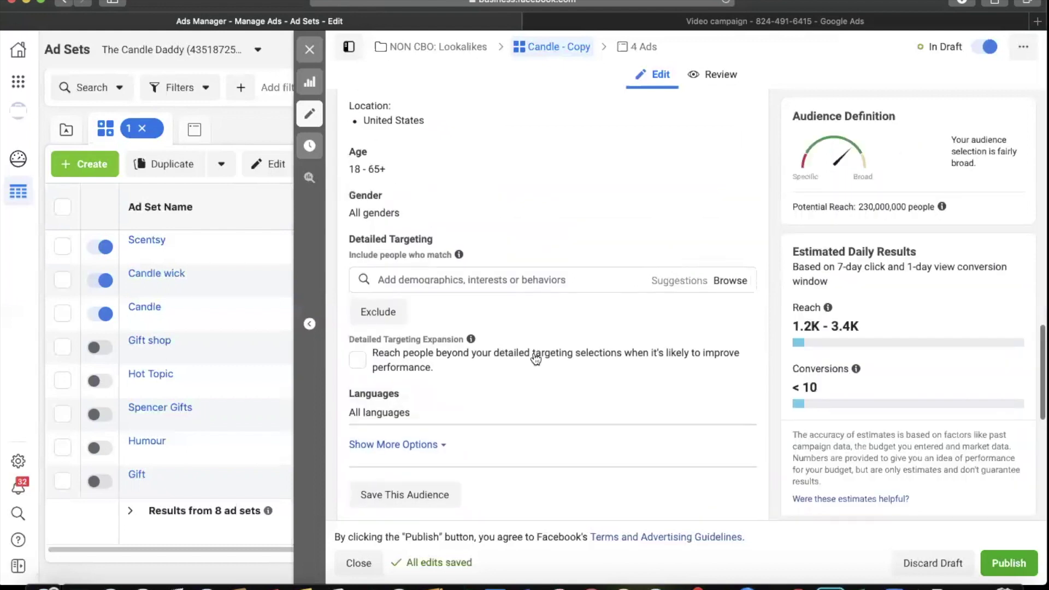
{"action": "scroll", "coordinate": [536, 359], "scroll_direction": "up", "scroll_amount": 5}
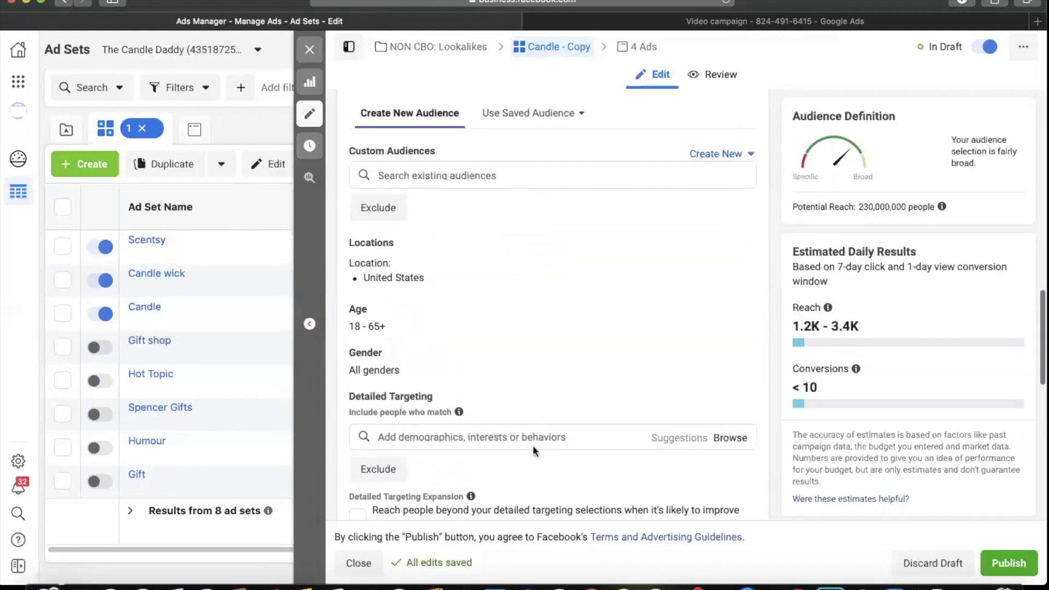
{"action": "scroll", "coordinate": [549, 409], "scroll_direction": "up", "scroll_amount": 3}
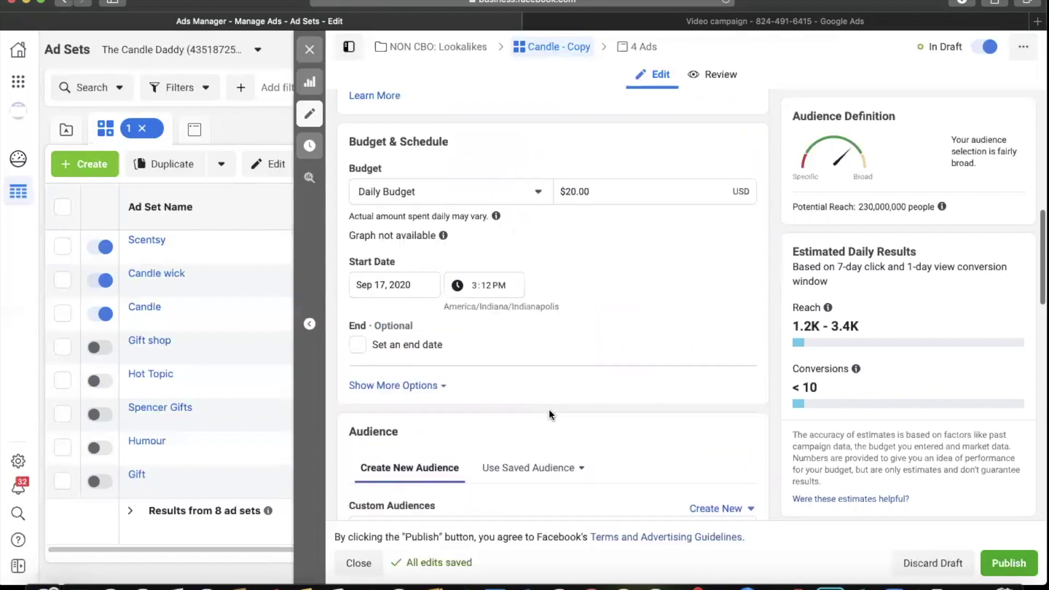
{"action": "scroll", "coordinate": [549, 409], "scroll_direction": "down", "scroll_amount": 2}
{"action": "left_click", "coordinate": [728, 374]}
{"action": "left_click", "coordinate": [742, 403]}
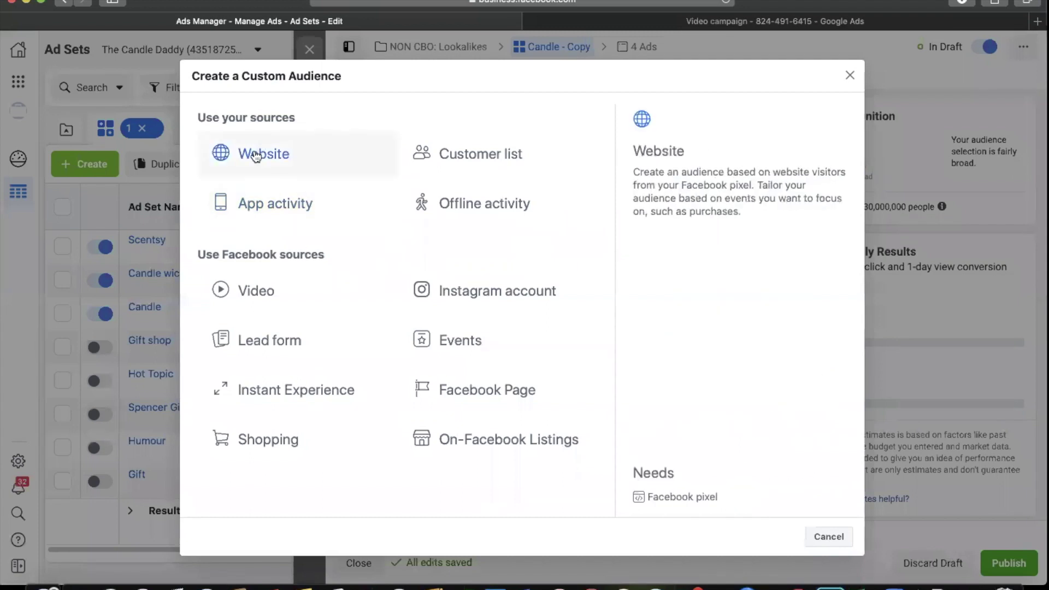
{"action": "key", "text": "Escape"}
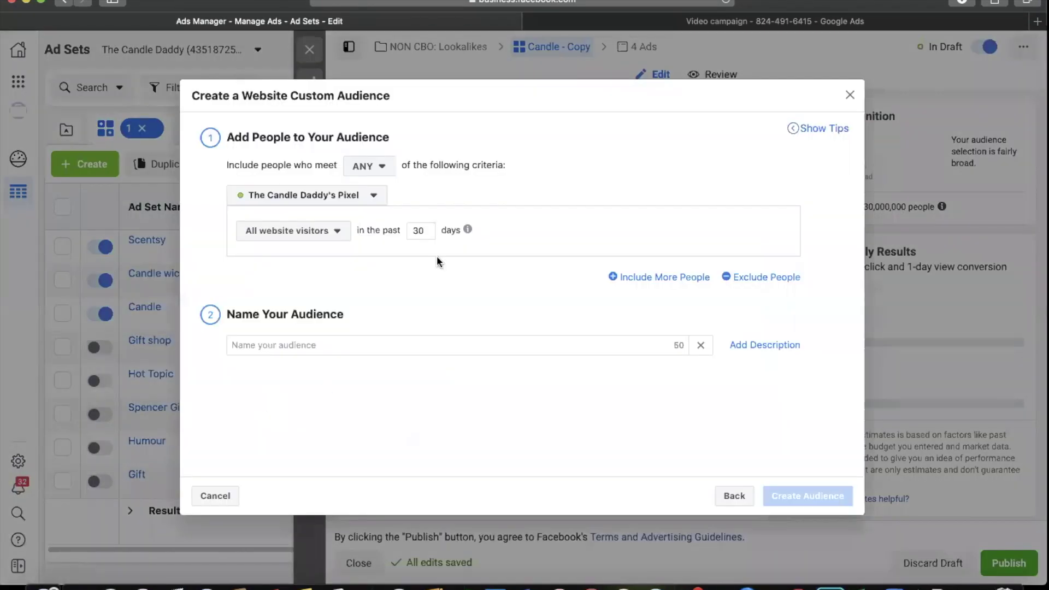
{"action": "left_click", "coordinate": [303, 234]}
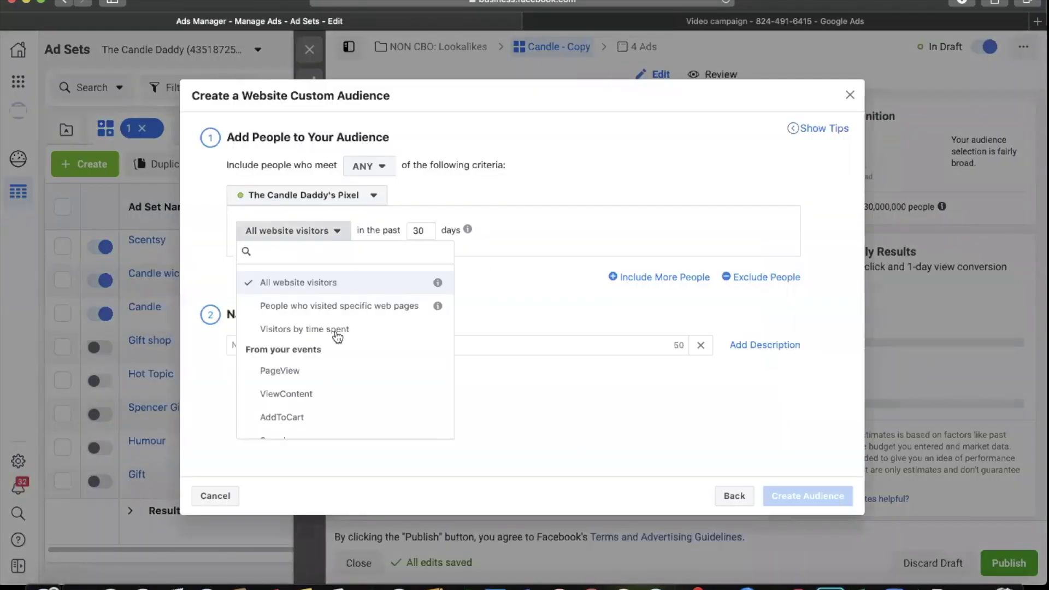
{"action": "left_click", "coordinate": [312, 394]}
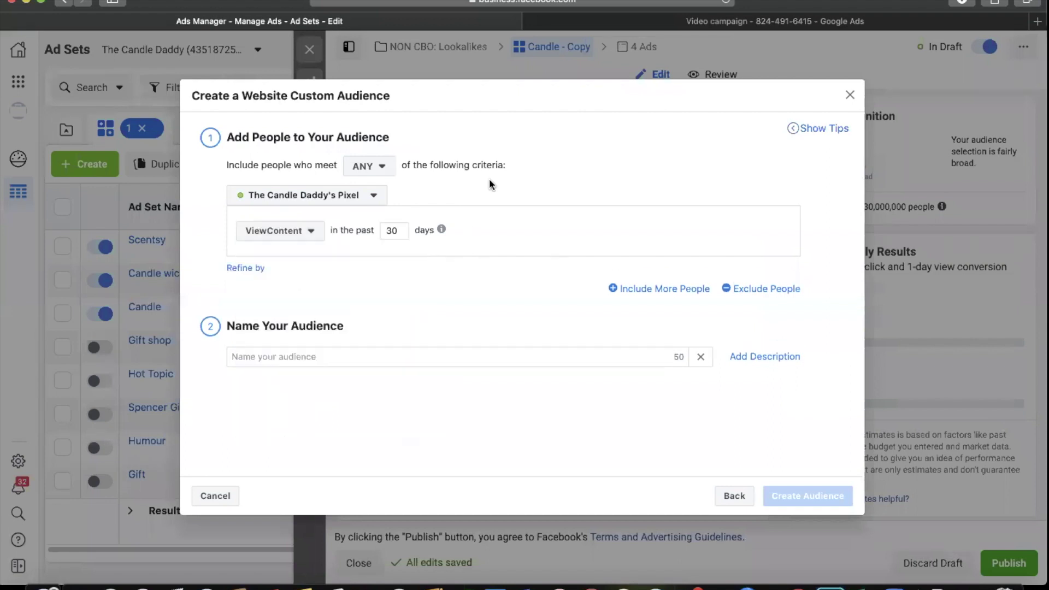
Name the website custom audience View Content (30d) and create it
{"action": "left_click", "coordinate": [396, 353]}
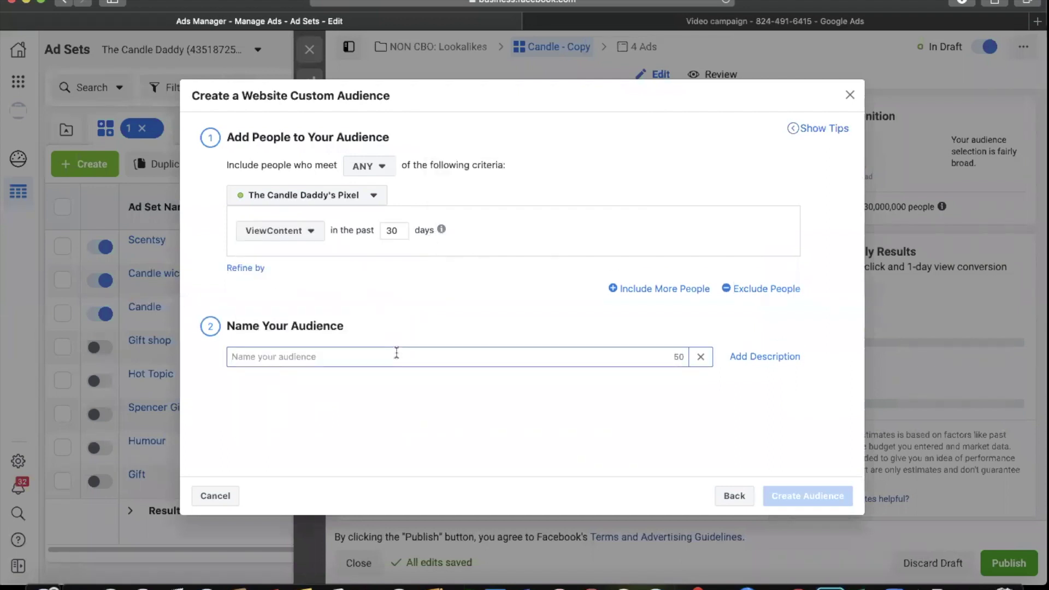
{"action": "type", "text": "View Con"}
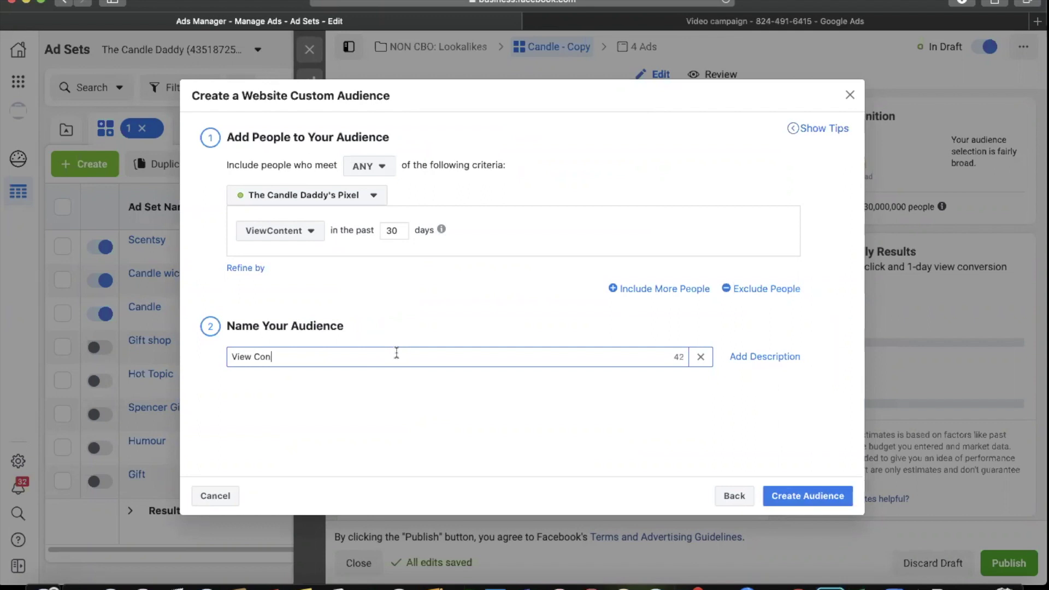
{"action": "type", "text": "tent (30d)"}
{"action": "left_click", "coordinate": [499, 379]}
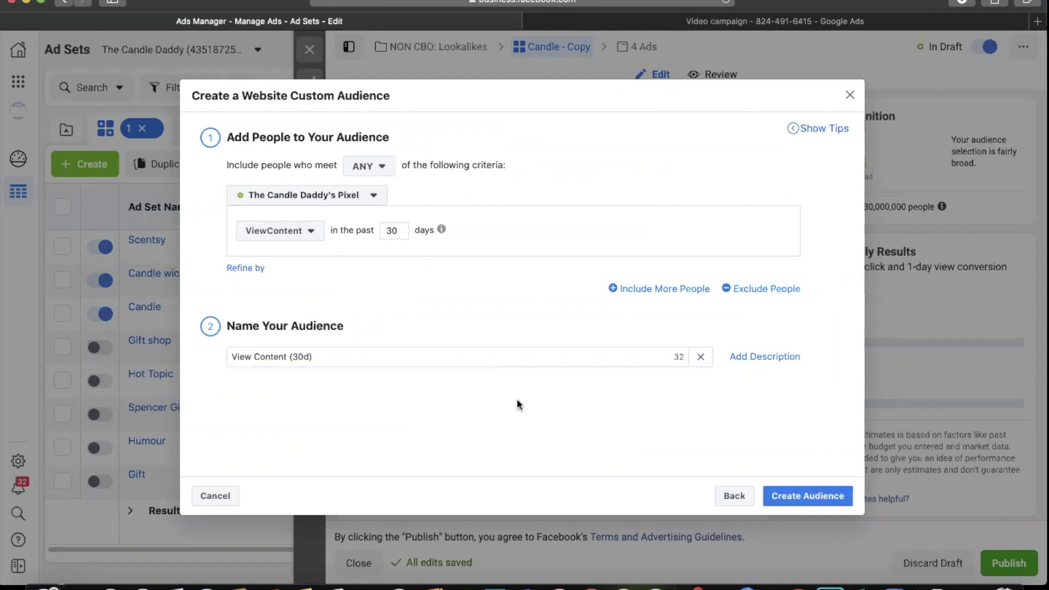
{"action": "left_click", "coordinate": [788, 506]}
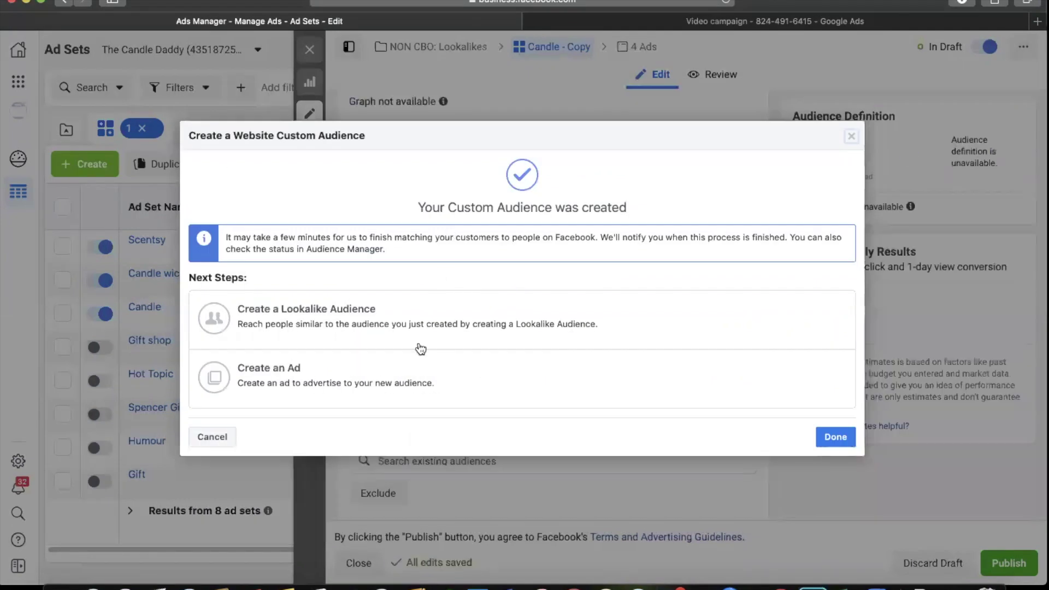
Create a 1% US lookalike audience from the View Content (30d) custom audience for the ad set
{"action": "left_click", "coordinate": [419, 346]}
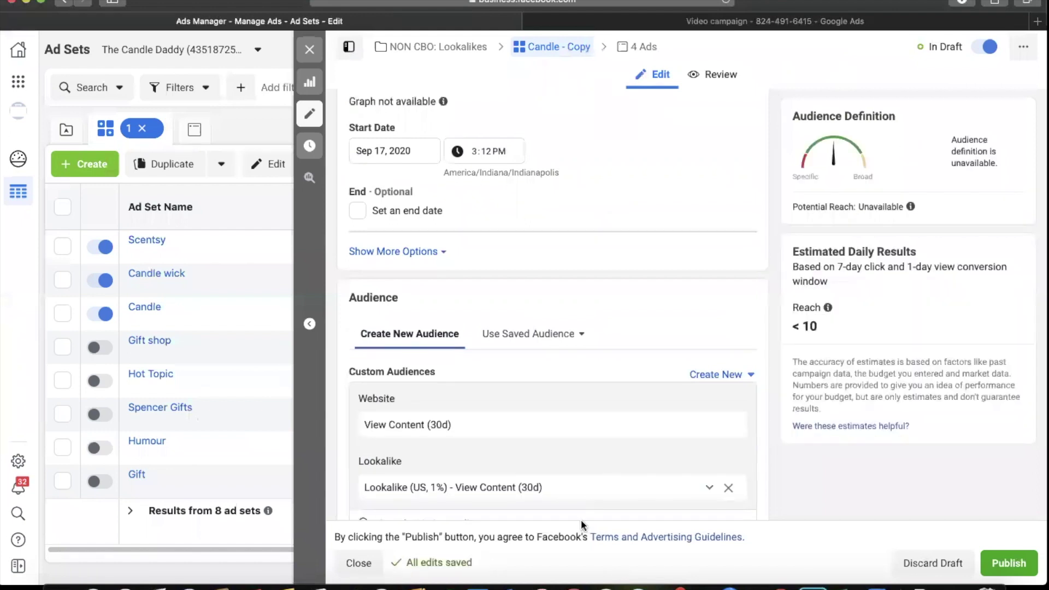
{"action": "scroll", "coordinate": [596, 372], "scroll_direction": "down", "scroll_amount": 2}
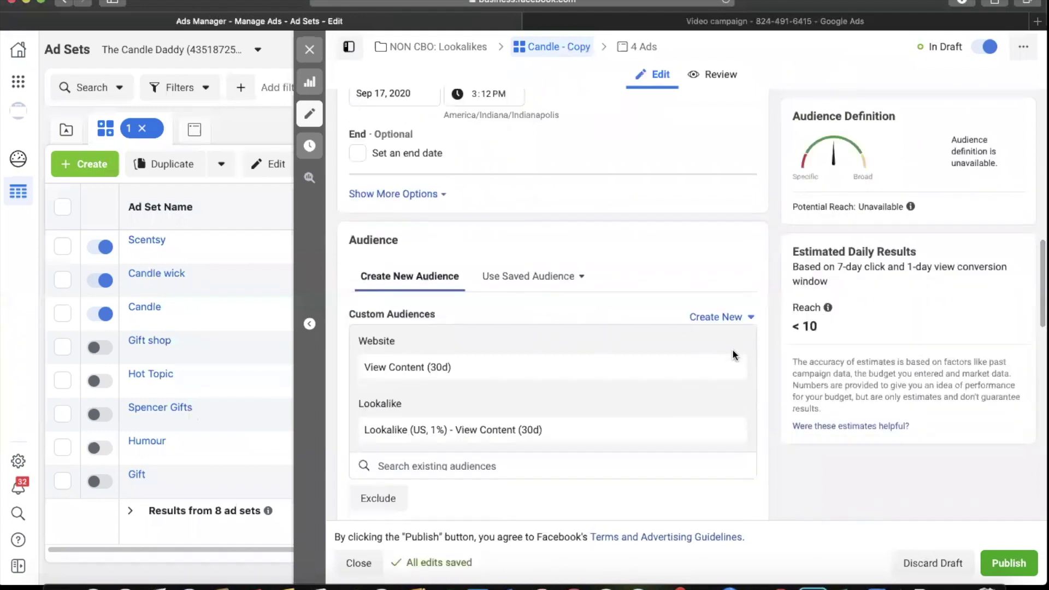
Remove the View Content (30d) website audience from the ad set's custom audiences and open the audience exclusion section
{"action": "left_click", "coordinate": [730, 369]}
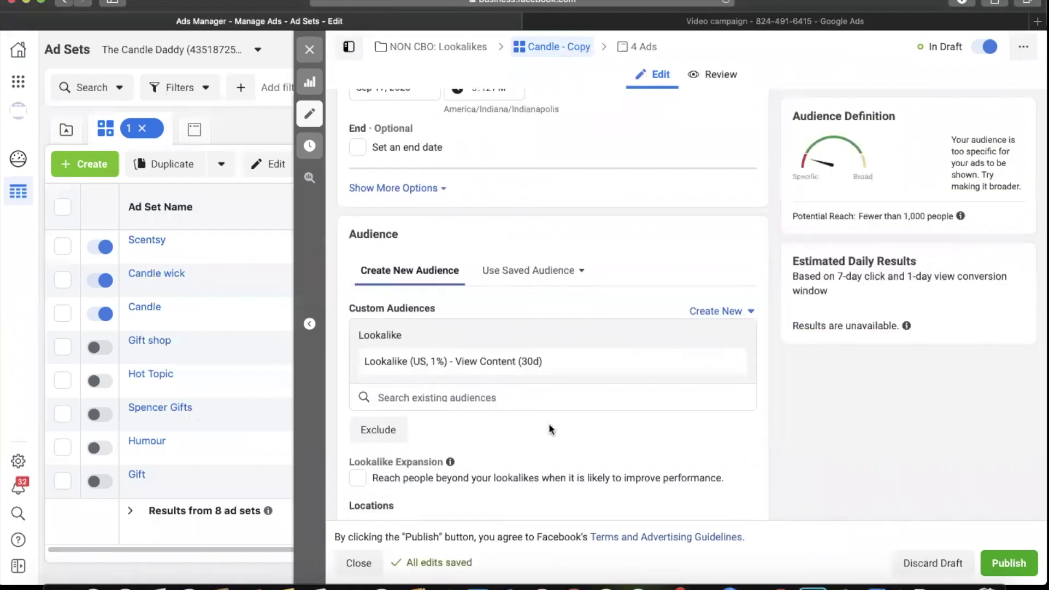
{"action": "scroll", "coordinate": [549, 423], "scroll_direction": "down", "scroll_amount": 3}
{"action": "mouse_move", "coordinate": [401, 426]}
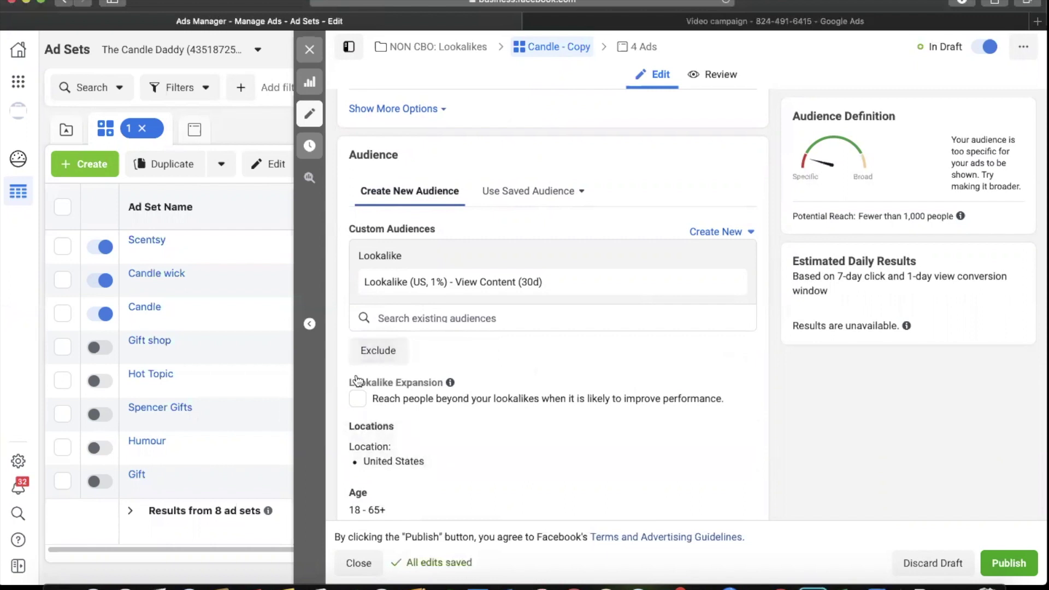
{"action": "left_click", "coordinate": [361, 350]}
{"action": "left_click", "coordinate": [661, 393]}
{"action": "left_click", "coordinate": [716, 232]}
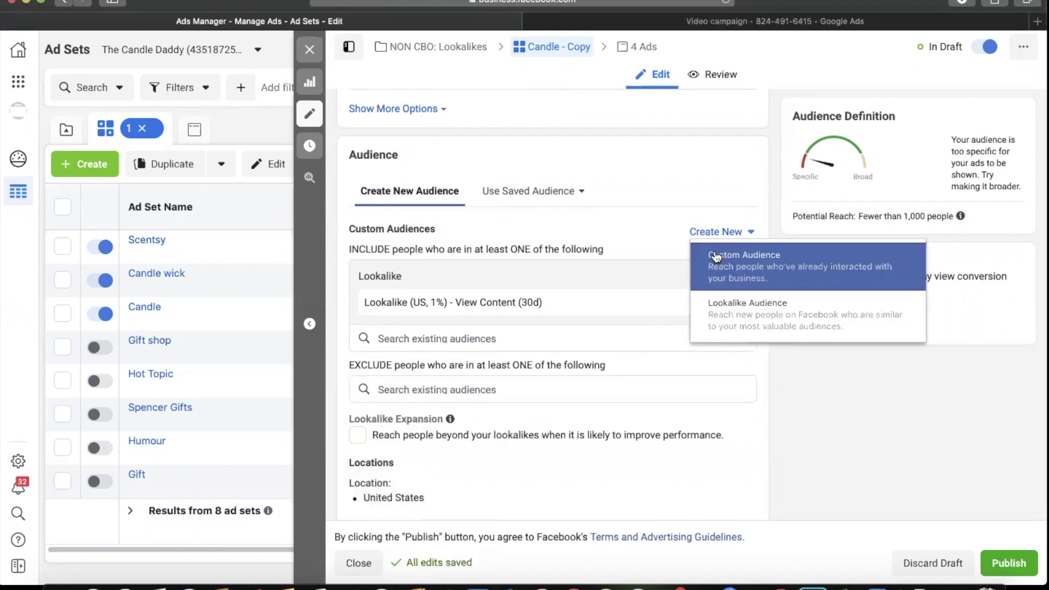
{"action": "left_click", "coordinate": [716, 257]}
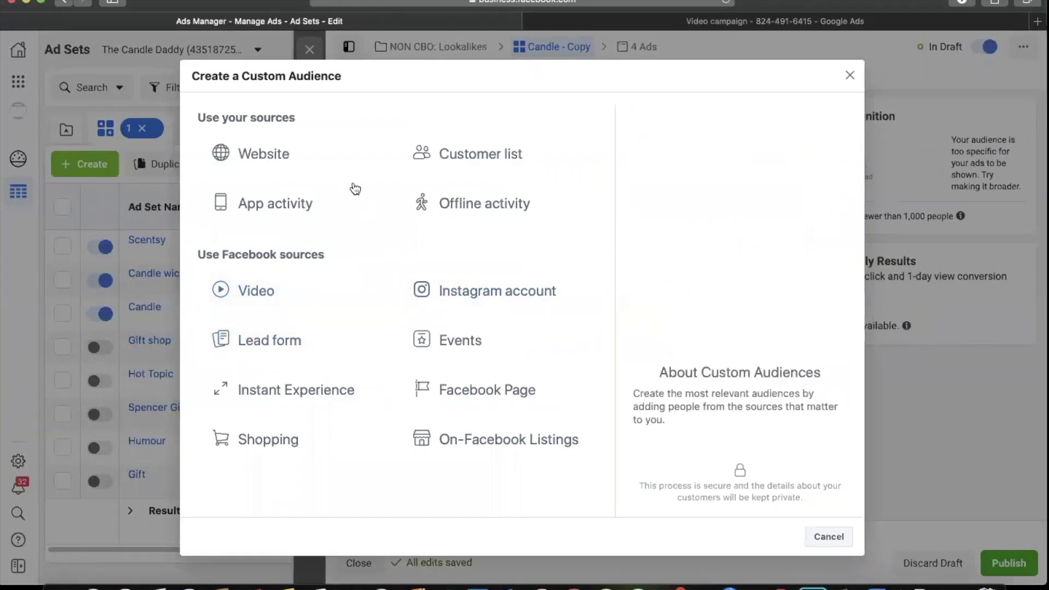
{"action": "key", "text": "Escape"}
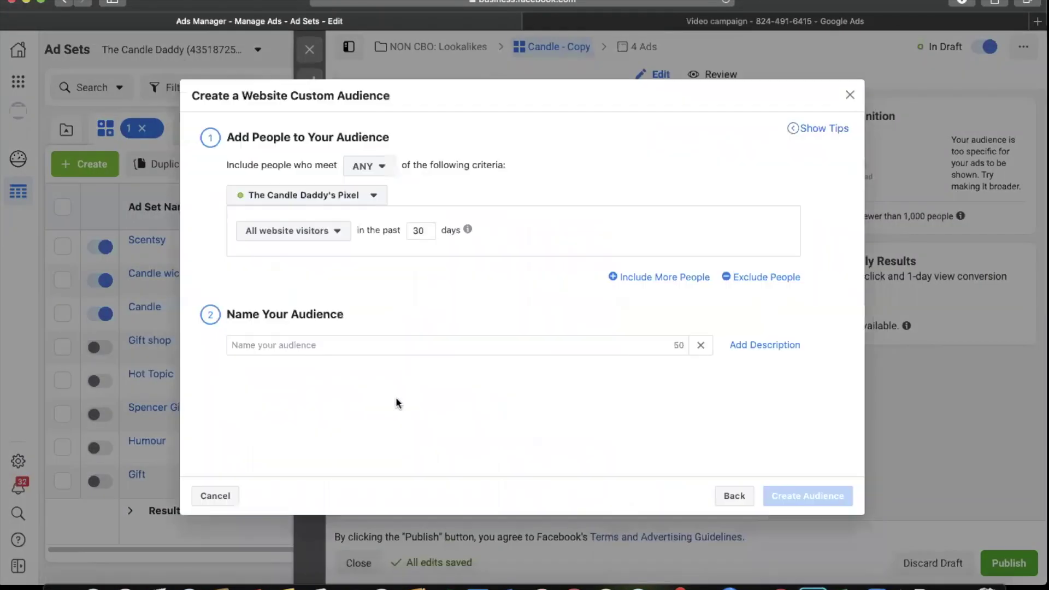
{"action": "left_click", "coordinate": [295, 240]}
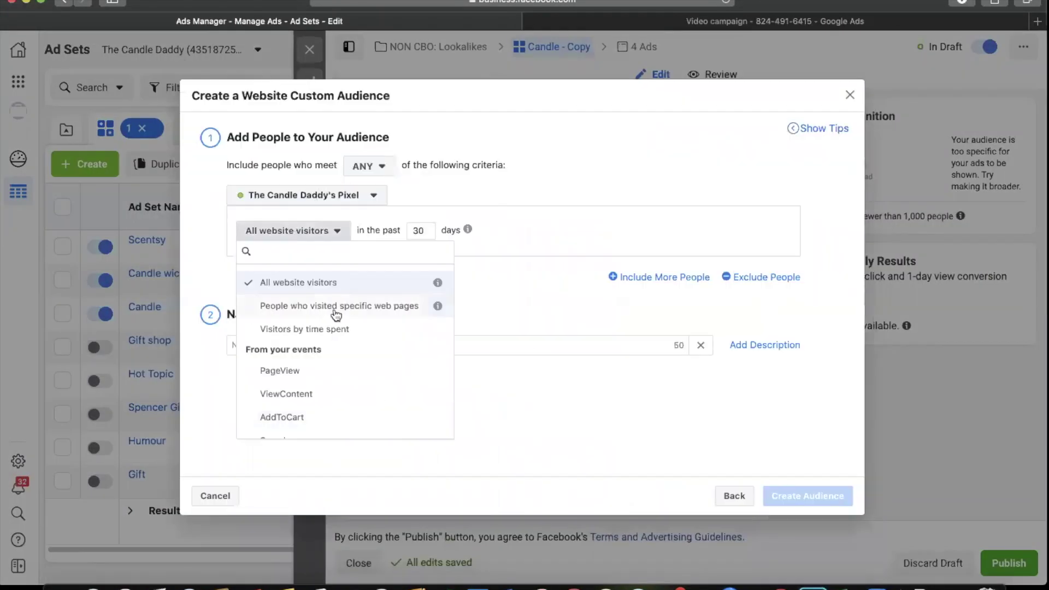
{"action": "scroll", "coordinate": [320, 383], "scroll_direction": "down", "scroll_amount": 3}
{"action": "left_click", "coordinate": [304, 407]}
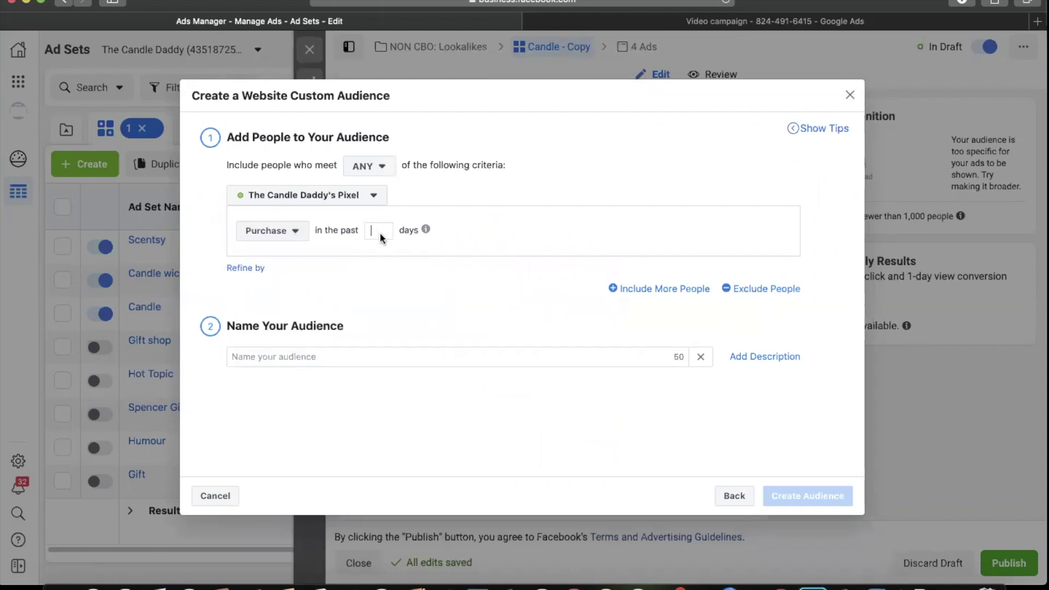
Name the website custom audience Purchase (180d) and create it
{"action": "left_click", "coordinate": [382, 358]}
{"action": "type", "text": "Pr"}
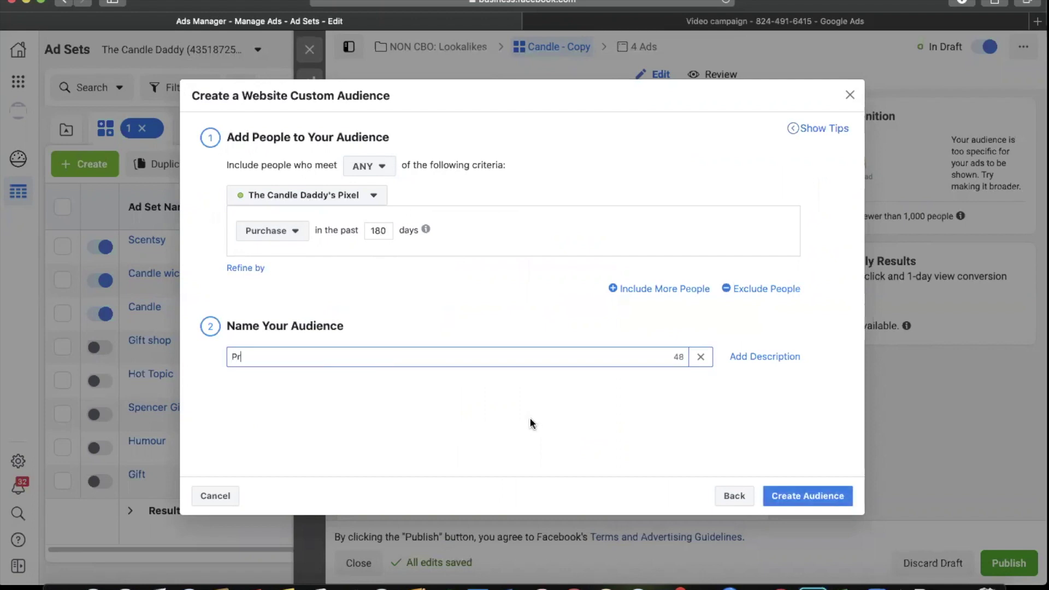
{"action": "type", "text": "urchase (180d)"}
{"action": "left_click", "coordinate": [812, 496]}
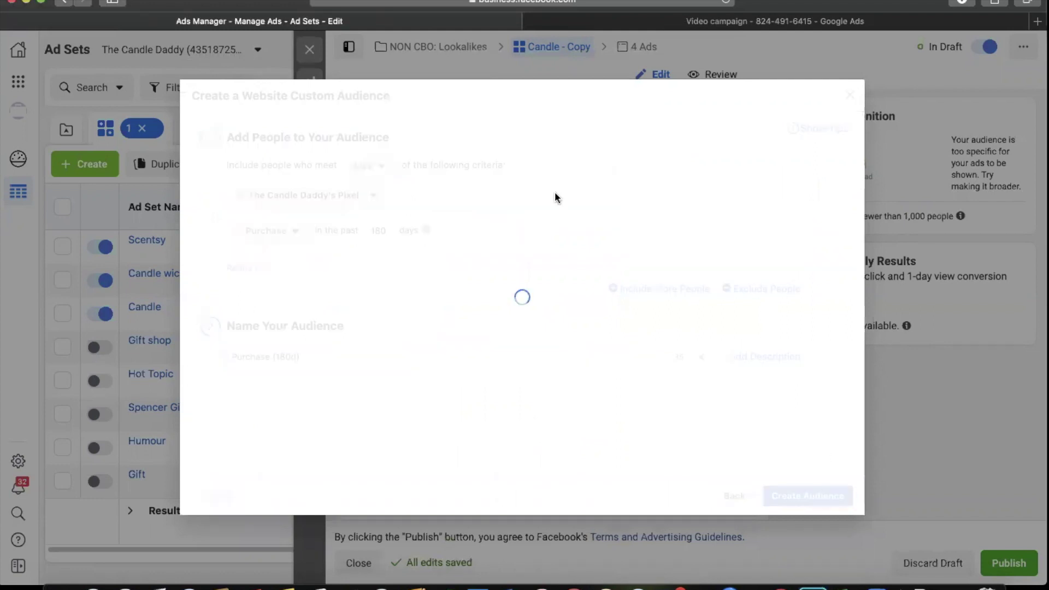
{"action": "left_click", "coordinate": [832, 437]}
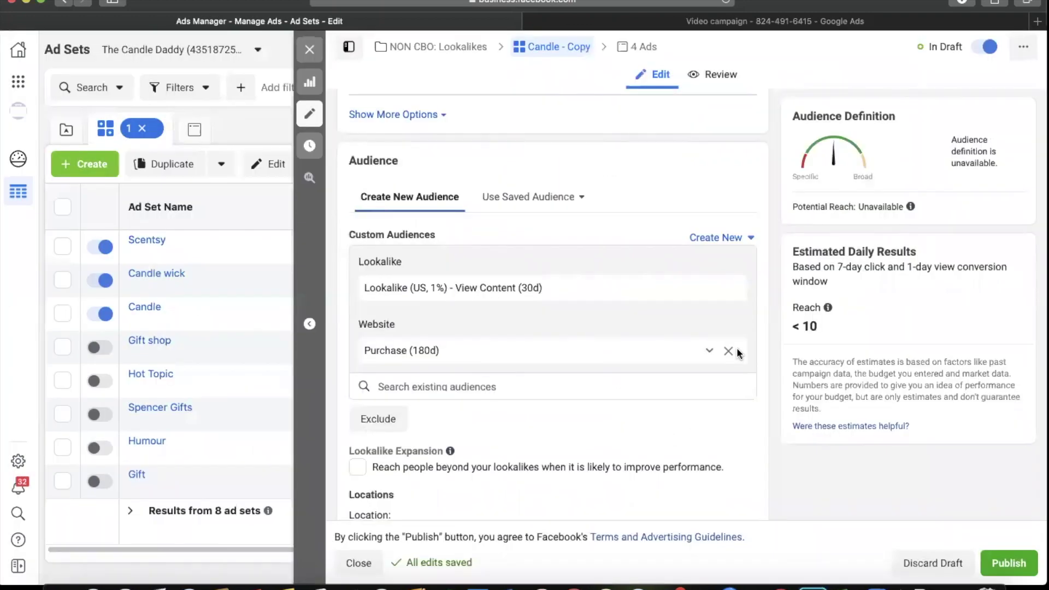
Remove Purchase (180d) from the included audiences and add it to the excluded audiences instead
{"action": "left_click", "coordinate": [728, 351]}
{"action": "left_click", "coordinate": [381, 349]}
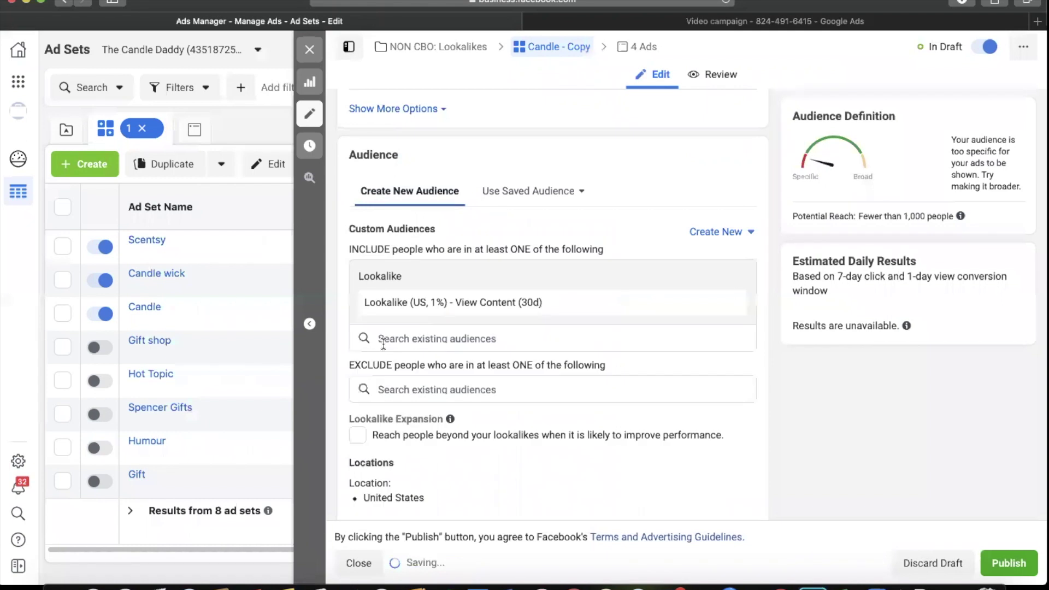
{"action": "left_click", "coordinate": [515, 388]}
{"action": "type", "text": "purchase"}
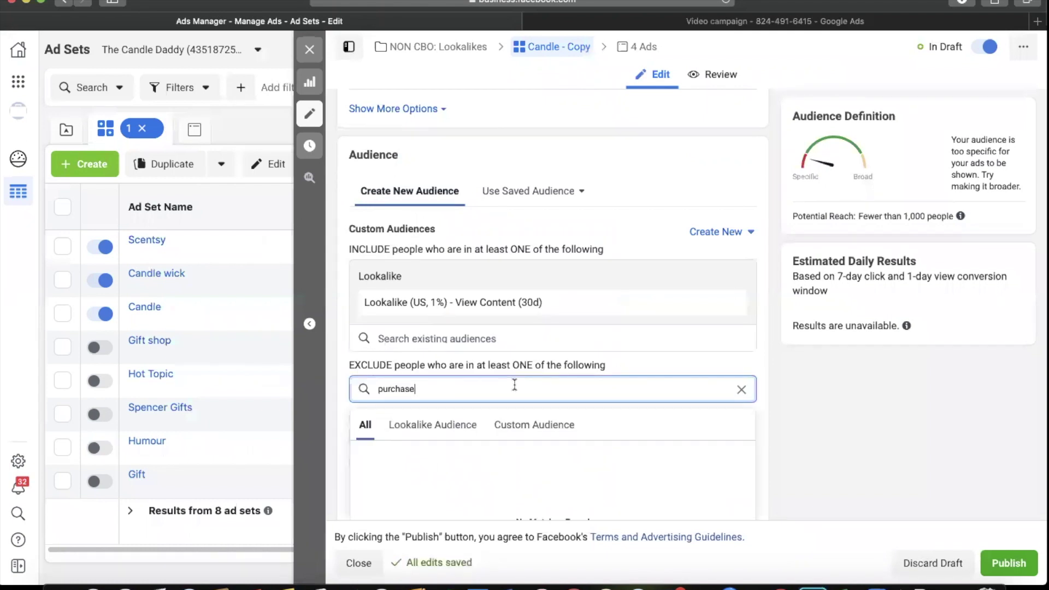
{"action": "left_click", "coordinate": [405, 447]}
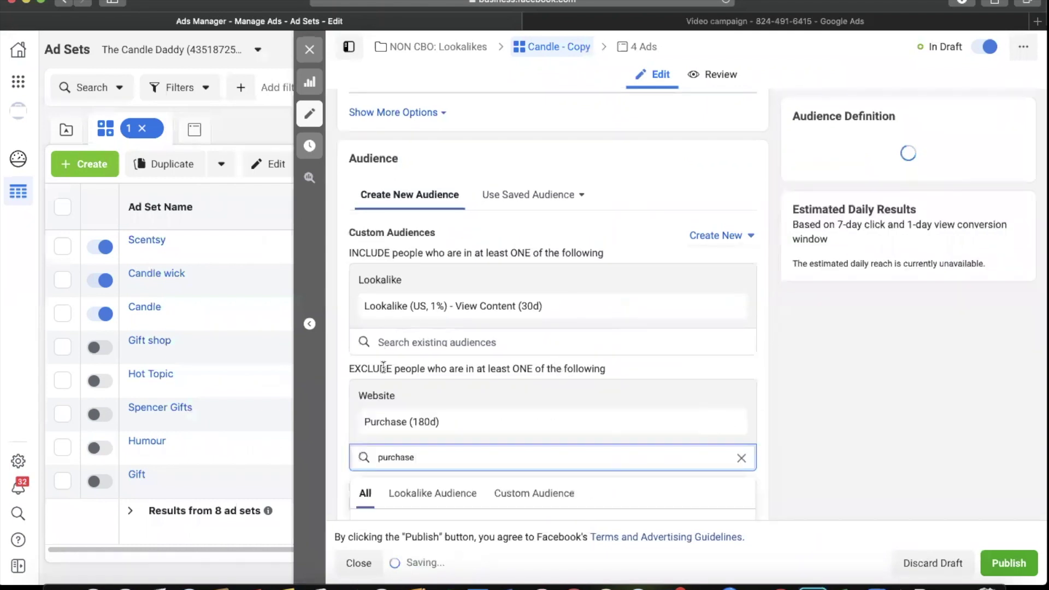
Rename the ad set after its included lookalike audience, Lookalike (US, 1%) - View Content (30d)
{"action": "left_click_drag", "start_coordinate": [544, 296], "coordinate": [364, 301]}
{"action": "key", "text": "ctrl+c"}
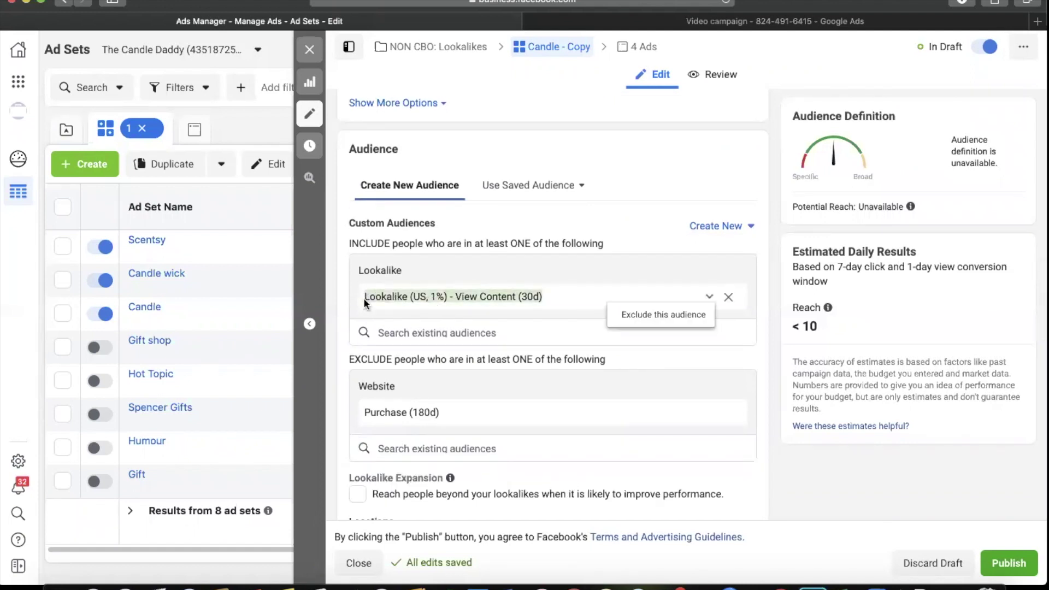
{"action": "scroll", "coordinate": [437, 246], "scroll_direction": "up", "scroll_amount": 15}
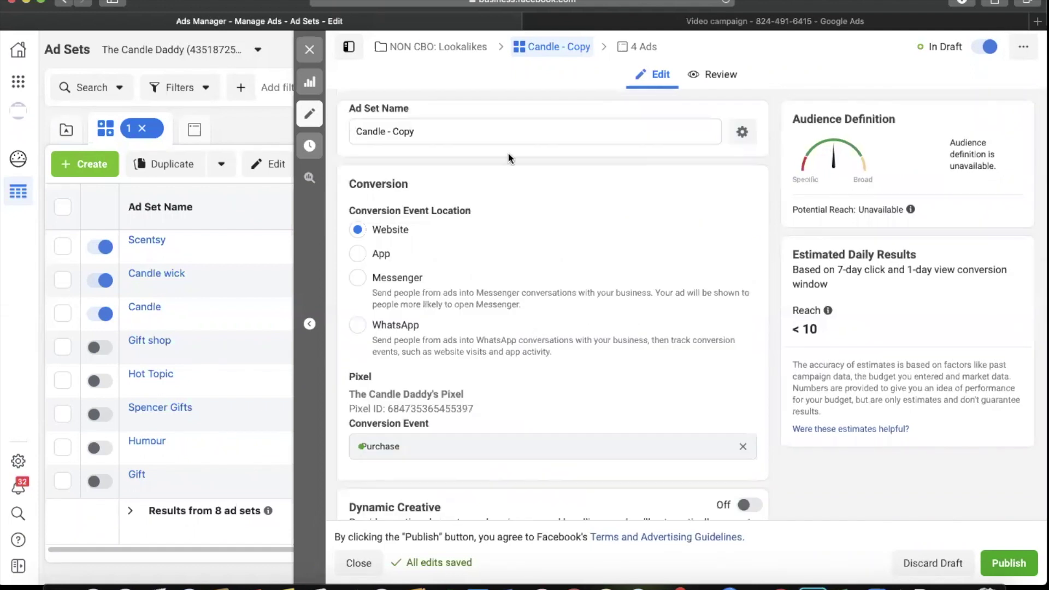
{"action": "triple_click", "coordinate": [478, 130]}
{"action": "key", "text": "ctrl+v"}
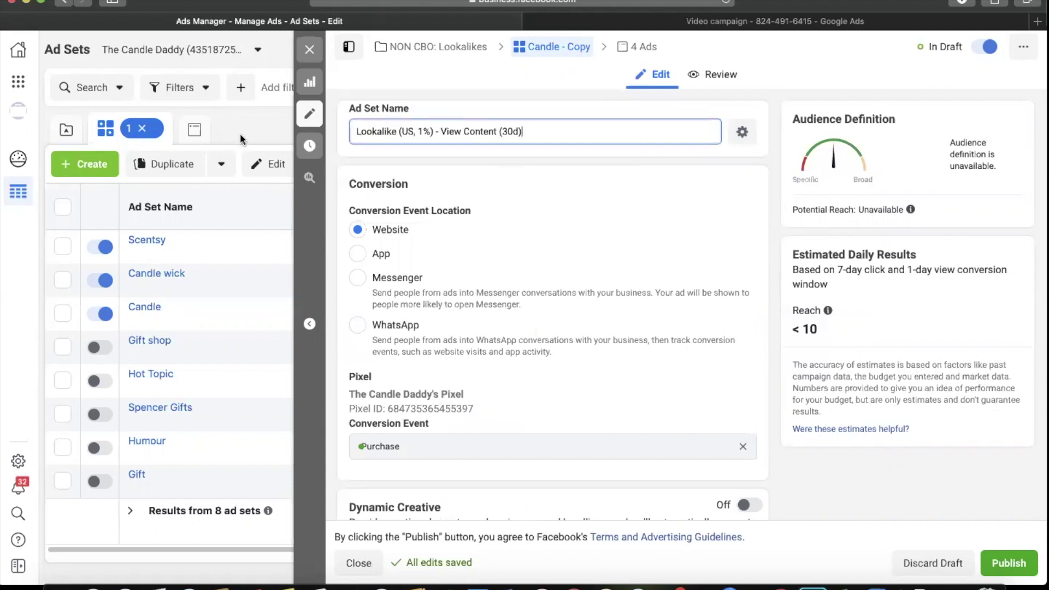
Set the lookalike ad set's conversion window to 7 days click
{"action": "scroll", "coordinate": [601, 185], "scroll_direction": "down", "scroll_amount": 10}
{"action": "scroll", "coordinate": [599, 187], "scroll_direction": "down", "scroll_amount": 2}
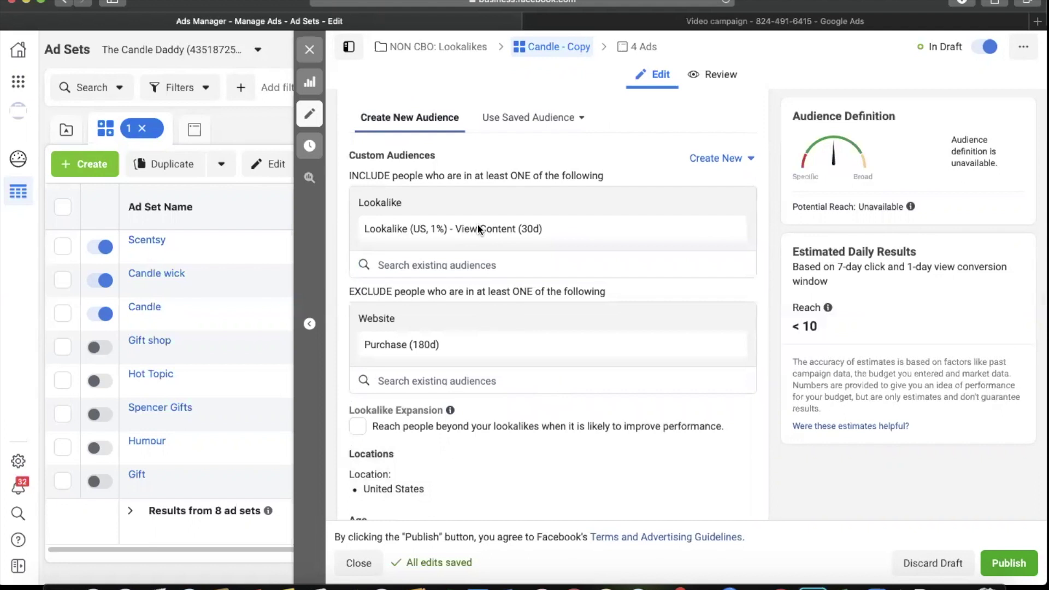
{"action": "scroll", "coordinate": [478, 224], "scroll_direction": "down", "scroll_amount": 5}
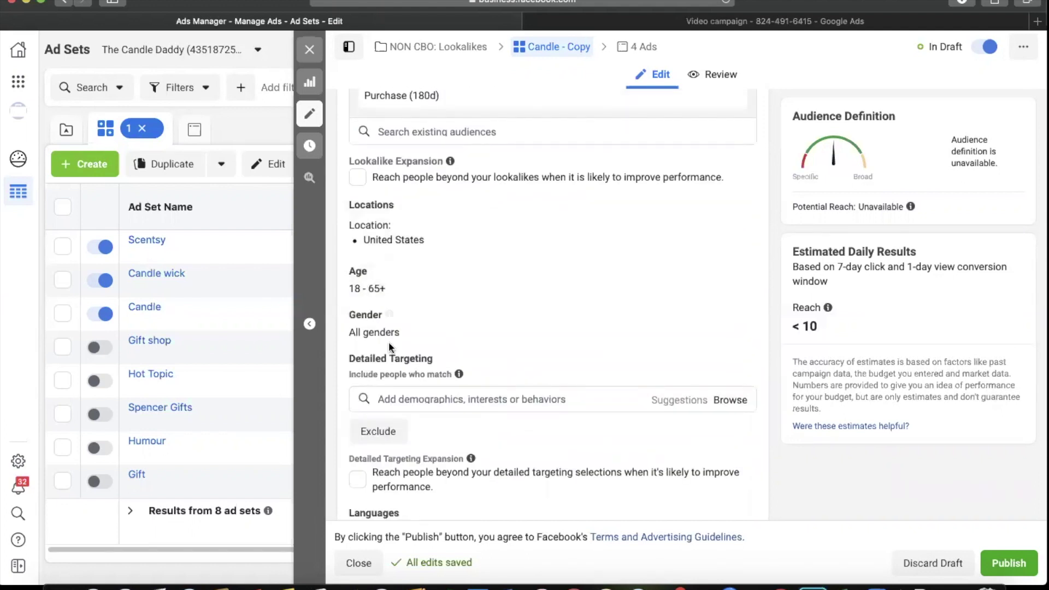
{"action": "scroll", "coordinate": [398, 256], "scroll_direction": "down", "scroll_amount": 8}
{"action": "scroll", "coordinate": [396, 191], "scroll_direction": "down", "scroll_amount": 3}
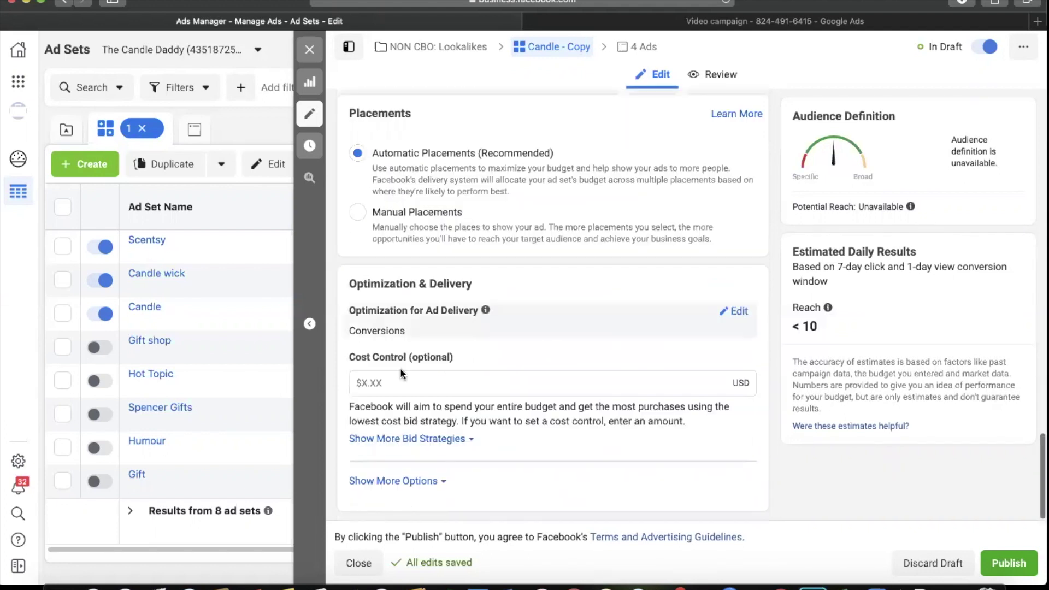
{"action": "scroll", "coordinate": [456, 422], "scroll_direction": "down", "scroll_amount": 2}
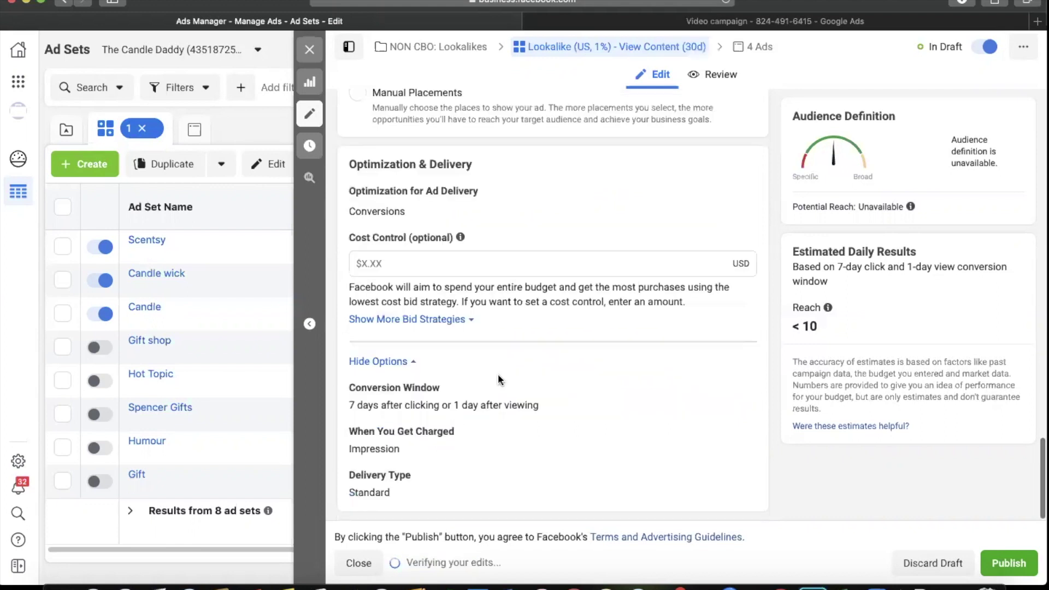
{"action": "left_click", "coordinate": [728, 386]}
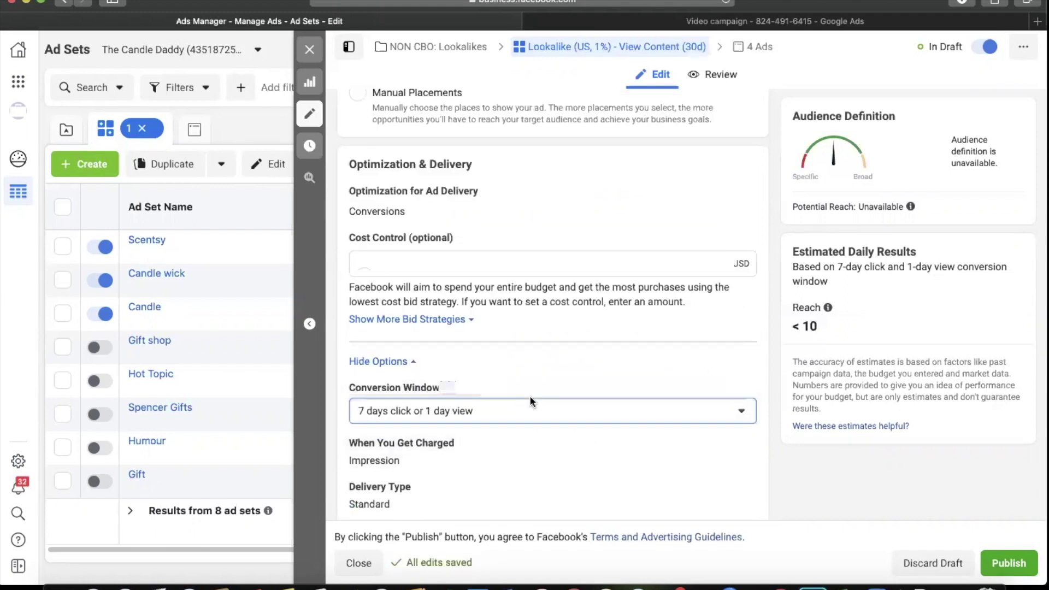
{"action": "left_click", "coordinate": [533, 412]}
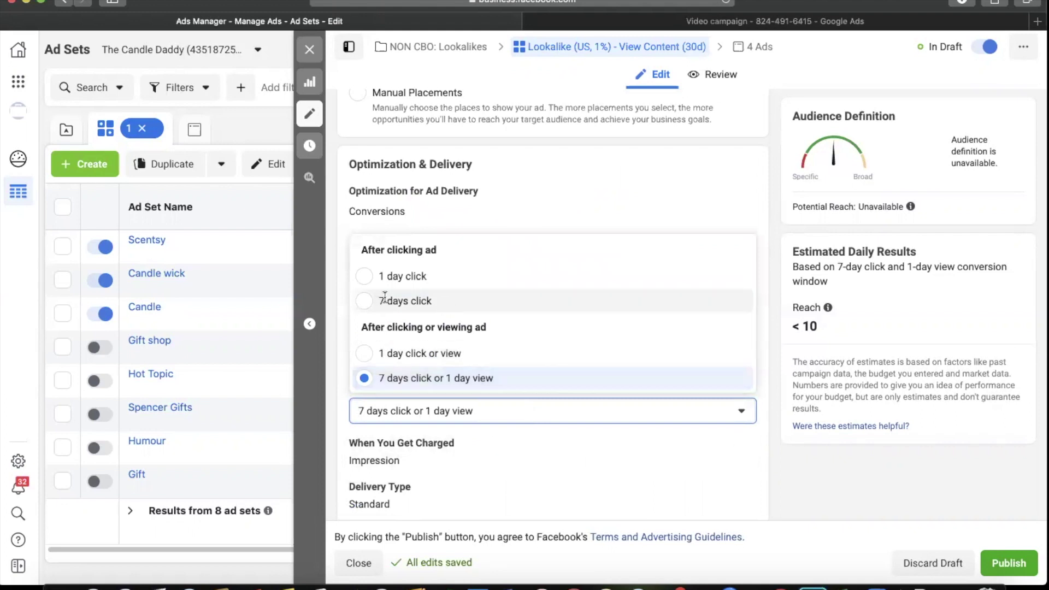
{"action": "left_click", "coordinate": [448, 302]}
Close the ad set editor, open the lookalike ad set's ads and select only the deez nutz white ad
{"action": "scroll", "coordinate": [385, 296], "scroll_direction": "up", "scroll_amount": 10}
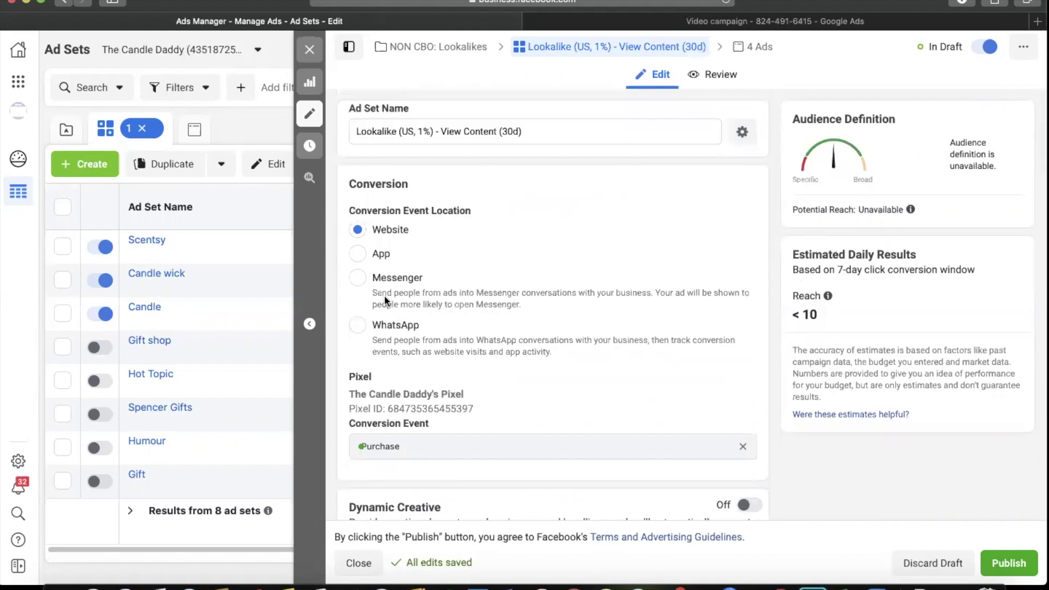
{"action": "scroll", "coordinate": [463, 241], "scroll_direction": "down", "scroll_amount": 5}
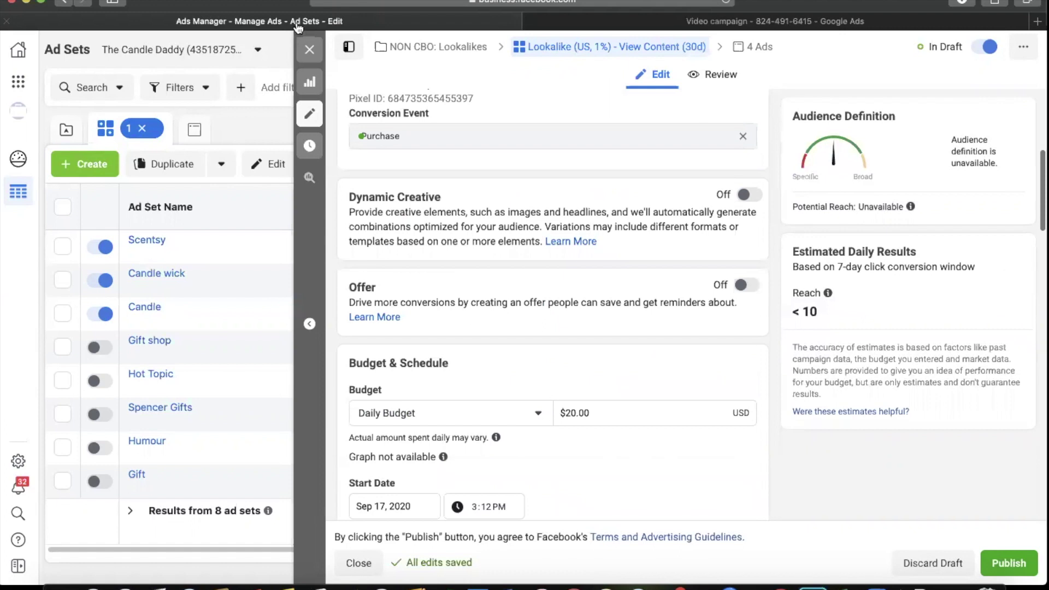
{"action": "left_click", "coordinate": [309, 49]}
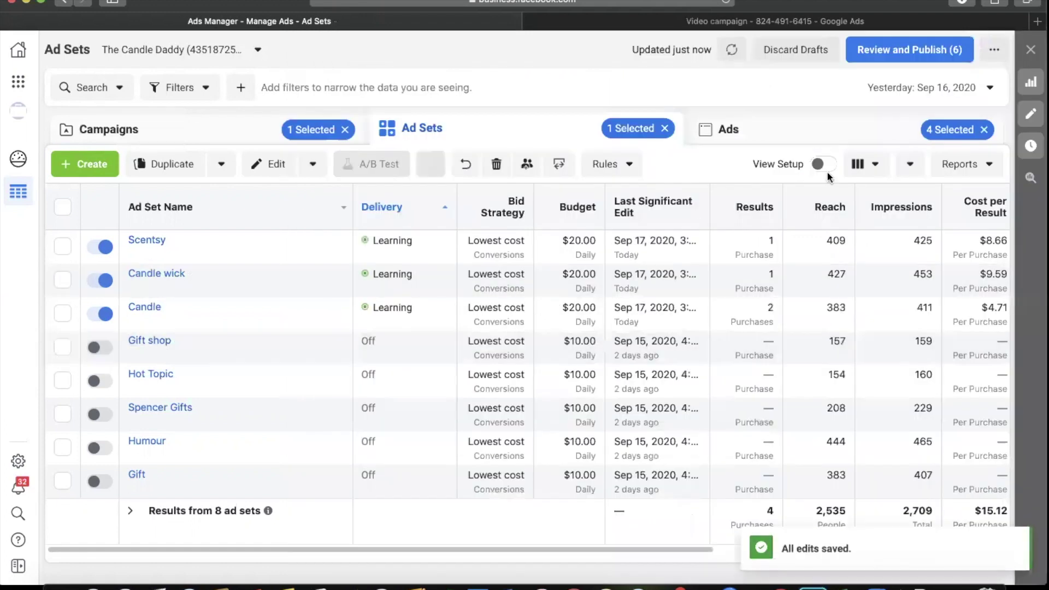
{"action": "left_click", "coordinate": [781, 130]}
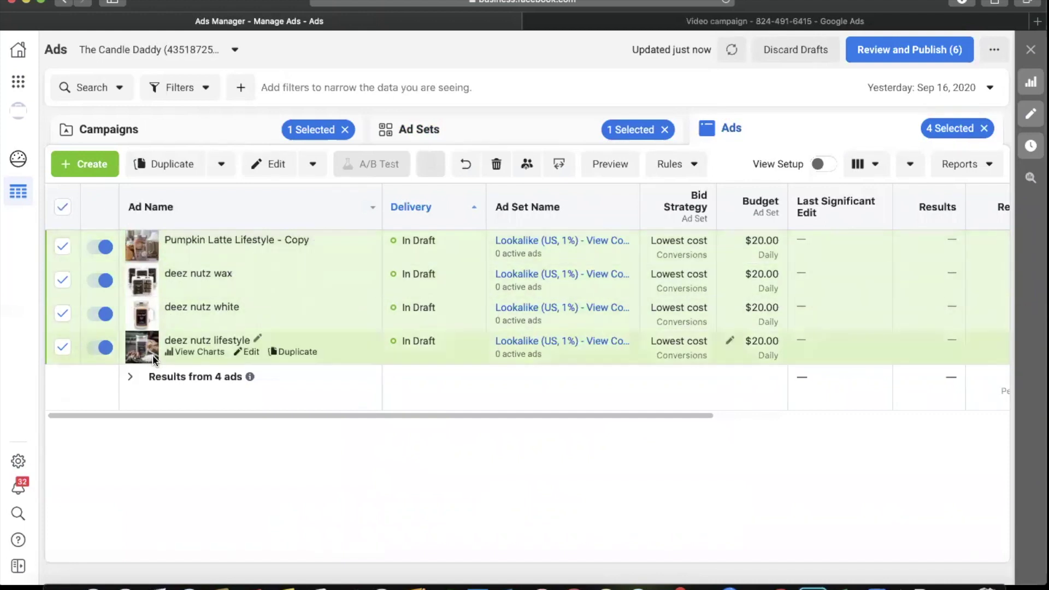
{"action": "left_click", "coordinate": [142, 312]}
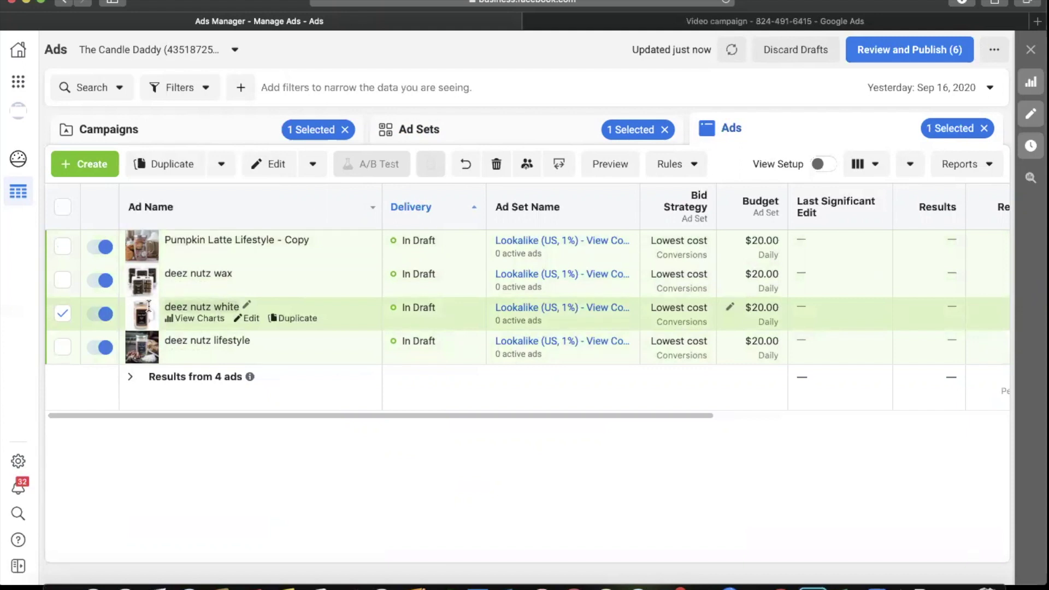
{"action": "left_click", "coordinate": [236, 88]}
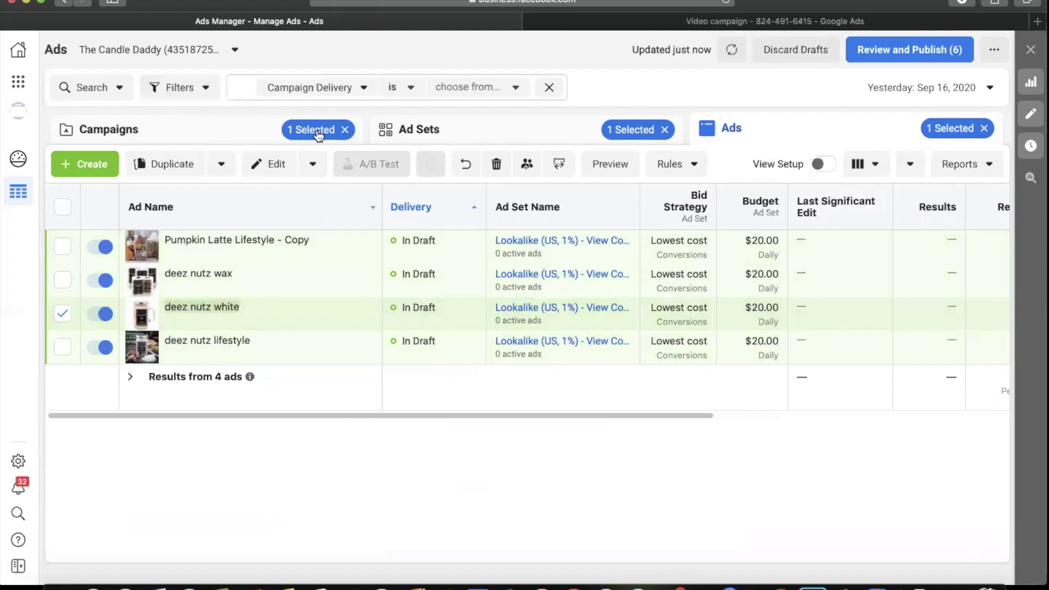
{"action": "left_click", "coordinate": [201, 92]}
{"action": "mouse_move", "coordinate": [232, 140]}
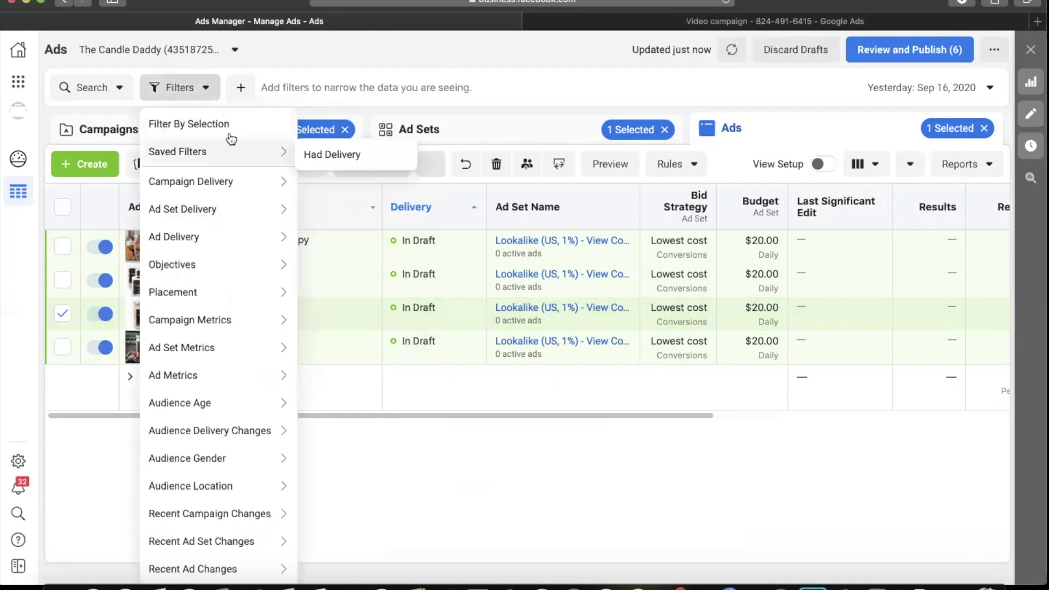
{"action": "mouse_move", "coordinate": [276, 206]}
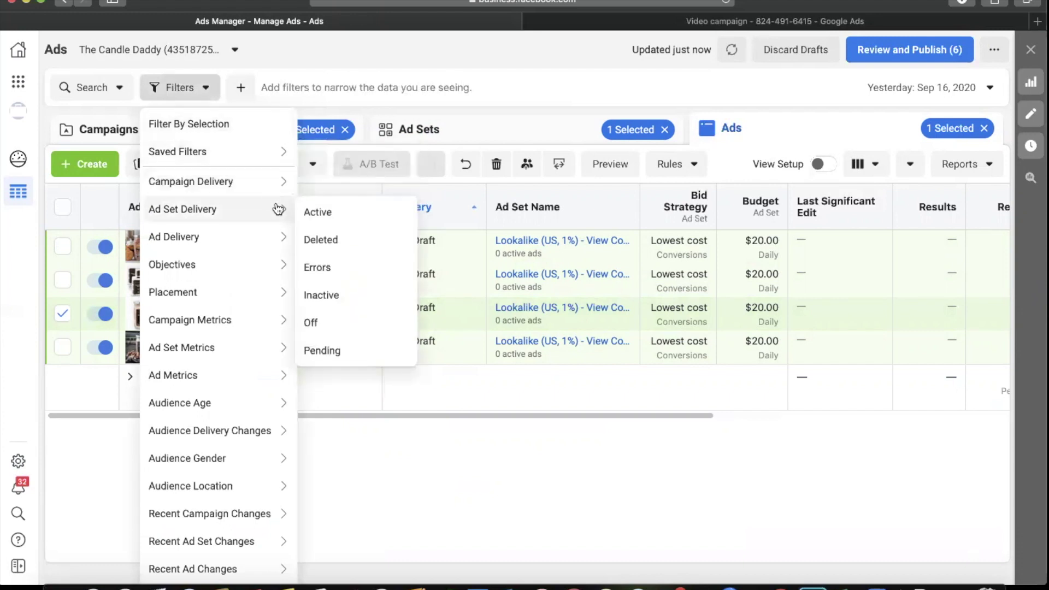
{"action": "mouse_move", "coordinate": [272, 238]}
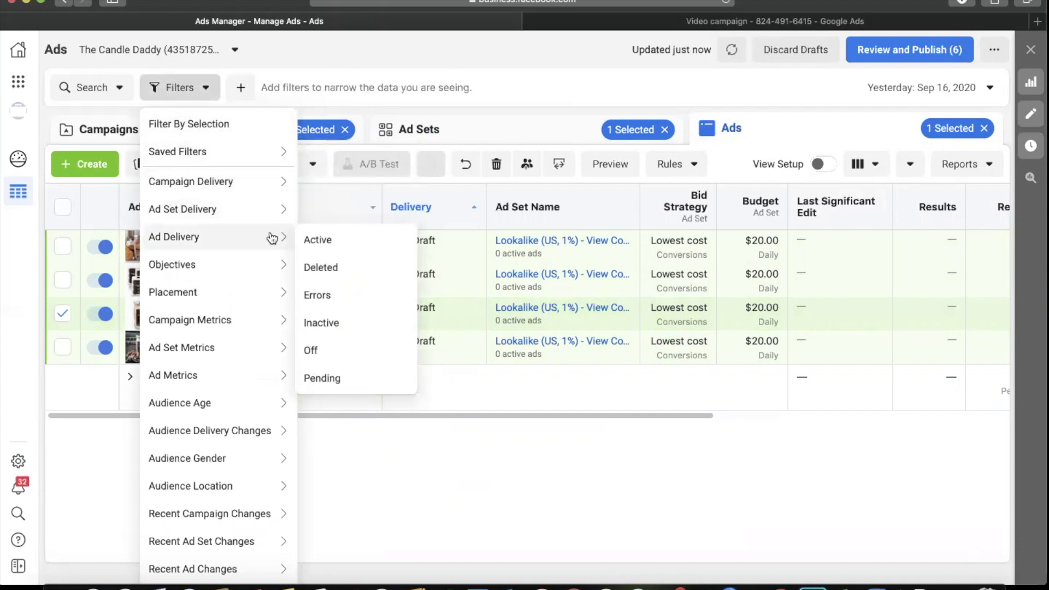
Filter the ads list to ad names containing deez nutz white
{"action": "mouse_move", "coordinate": [270, 272]}
{"action": "mouse_move", "coordinate": [275, 238]}
{"action": "left_click", "coordinate": [113, 94]}
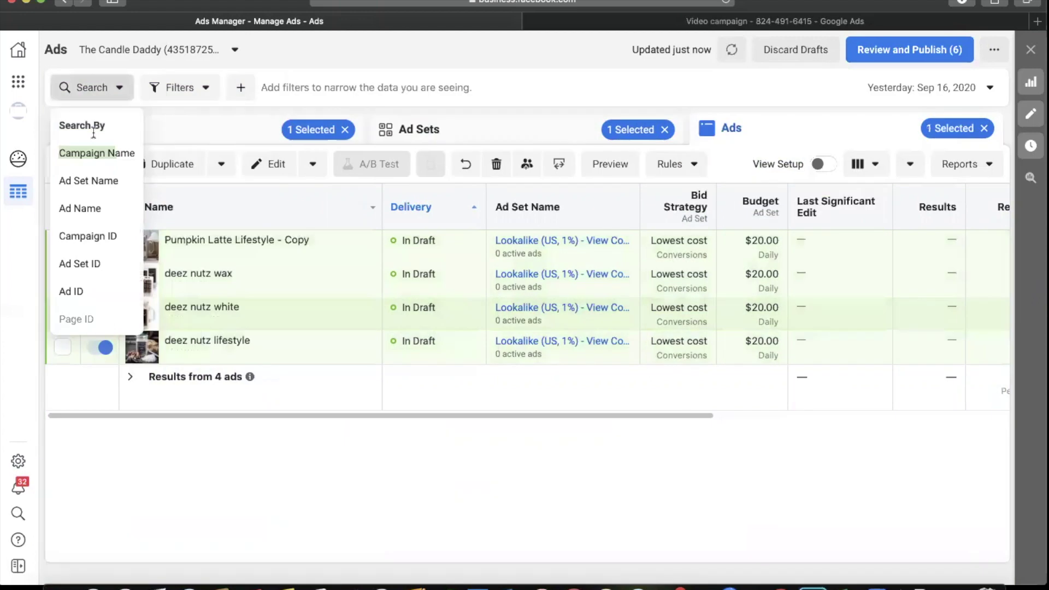
{"action": "left_click", "coordinate": [90, 208]}
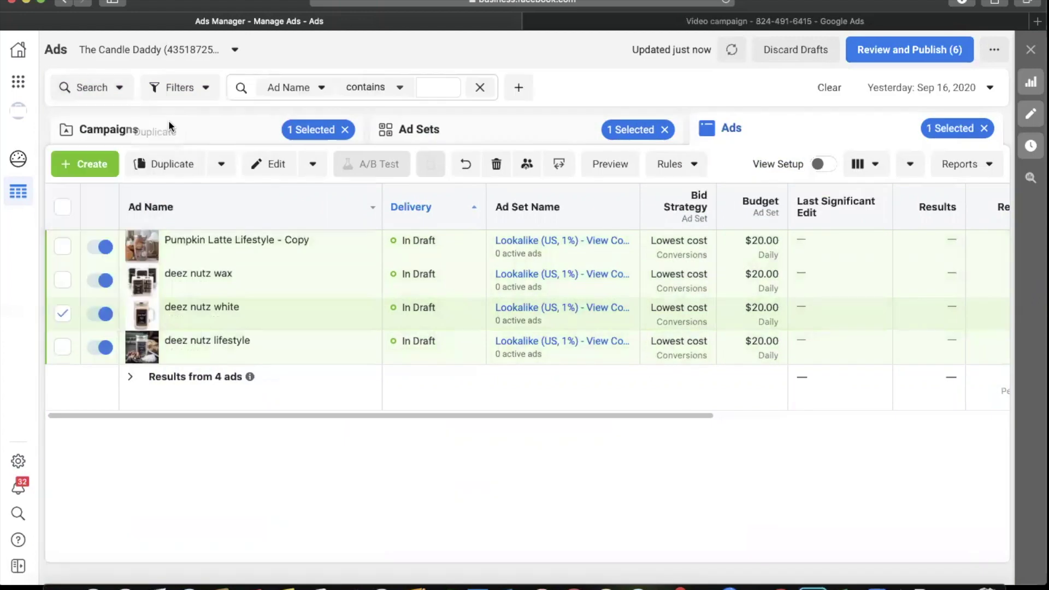
{"action": "type", "text": "deez nutz white"}
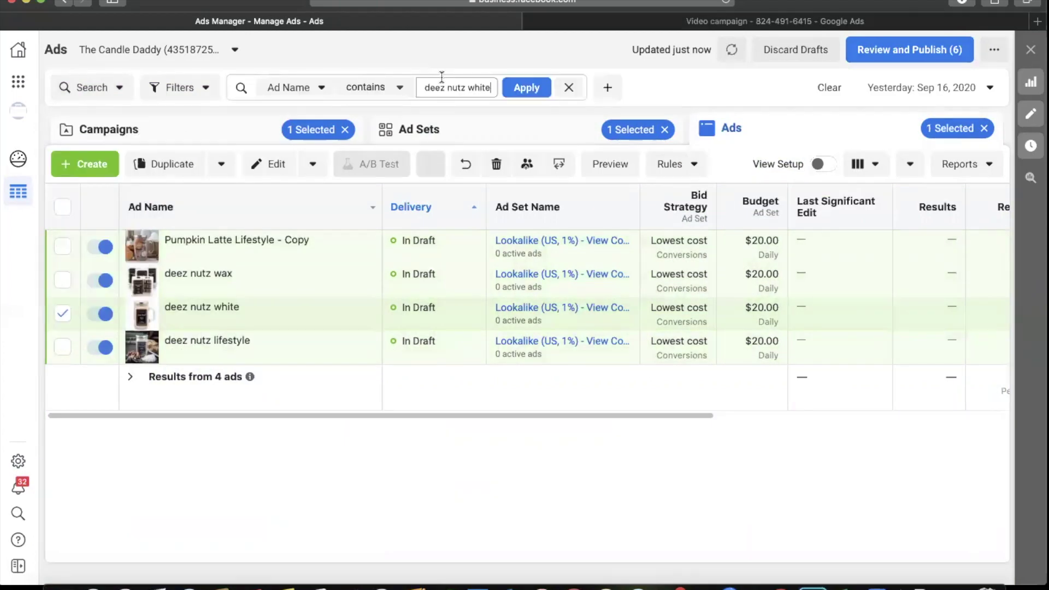
{"action": "left_click", "coordinate": [525, 91]}
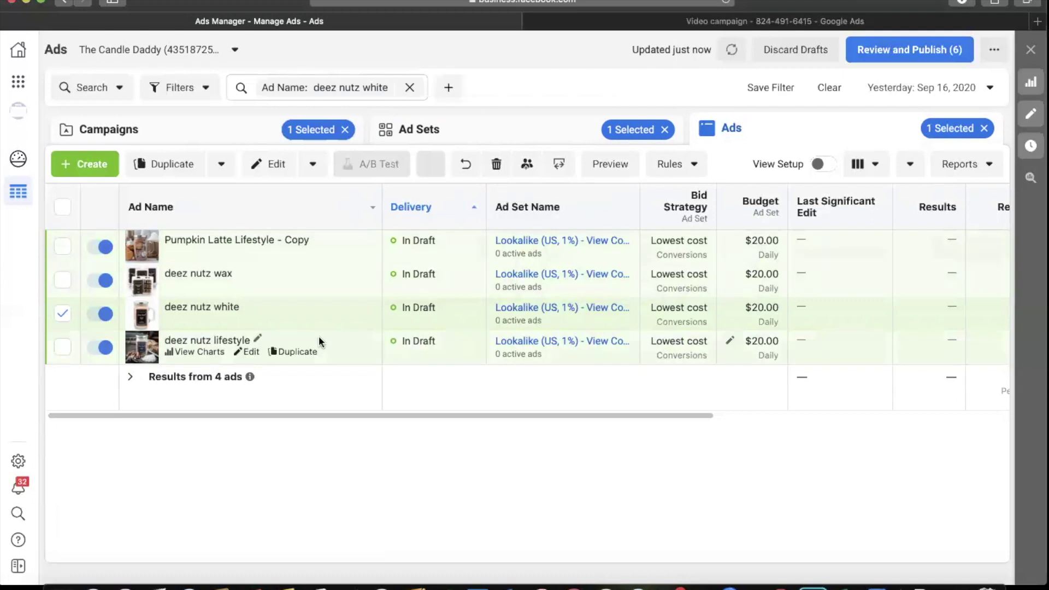
Clear the campaign, ad set and ad selections to check the deez nutz white filter across all ads
{"action": "left_click", "coordinate": [346, 130]}
{"action": "left_click", "coordinate": [665, 130]}
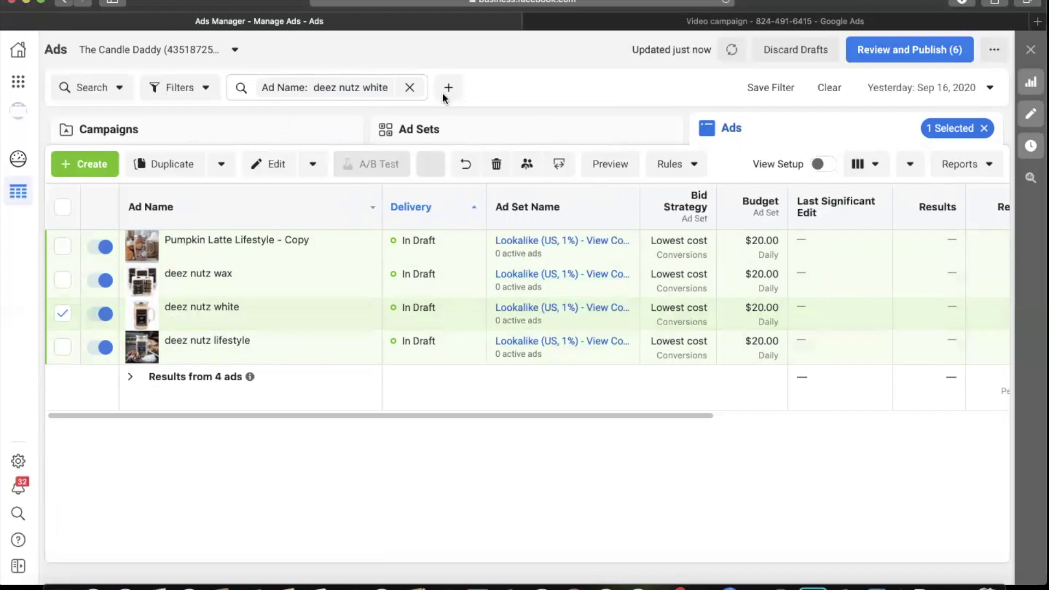
{"action": "left_click", "coordinate": [732, 50]}
{"action": "left_click", "coordinate": [985, 130]}
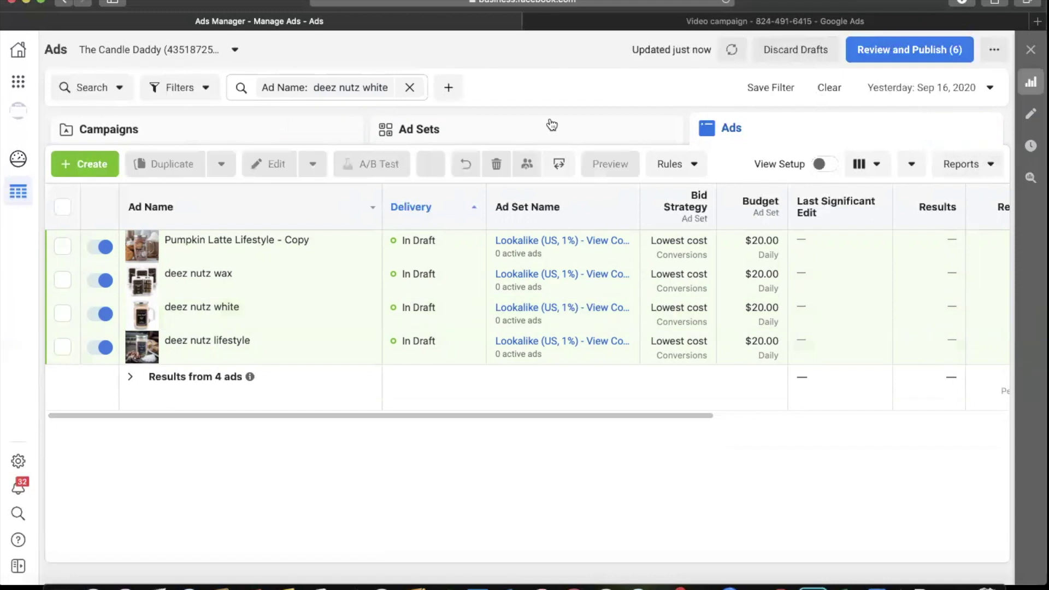
{"action": "left_click", "coordinate": [345, 135]}
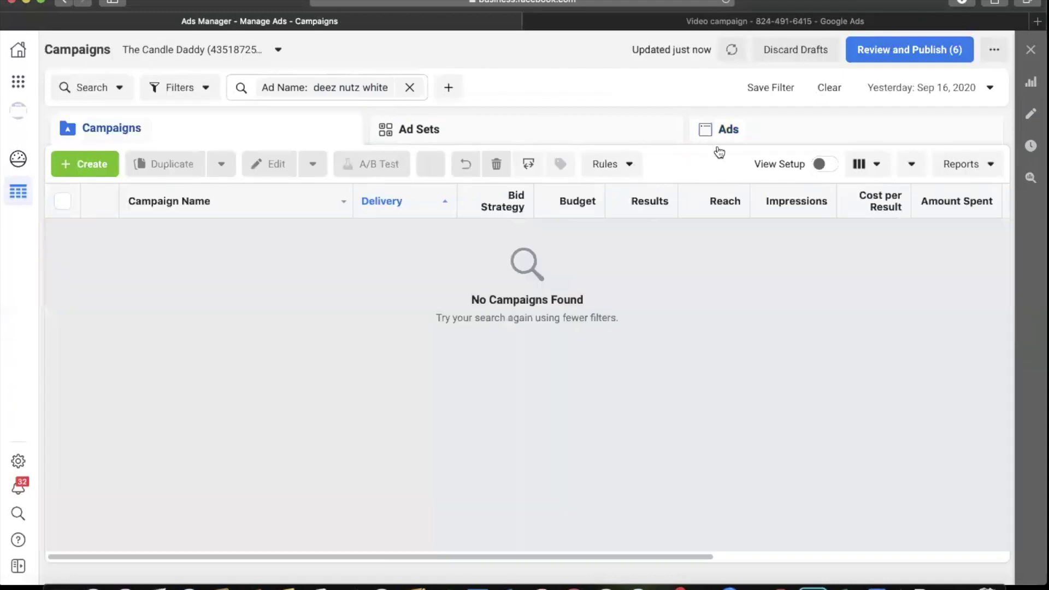
{"action": "left_click", "coordinate": [760, 143]}
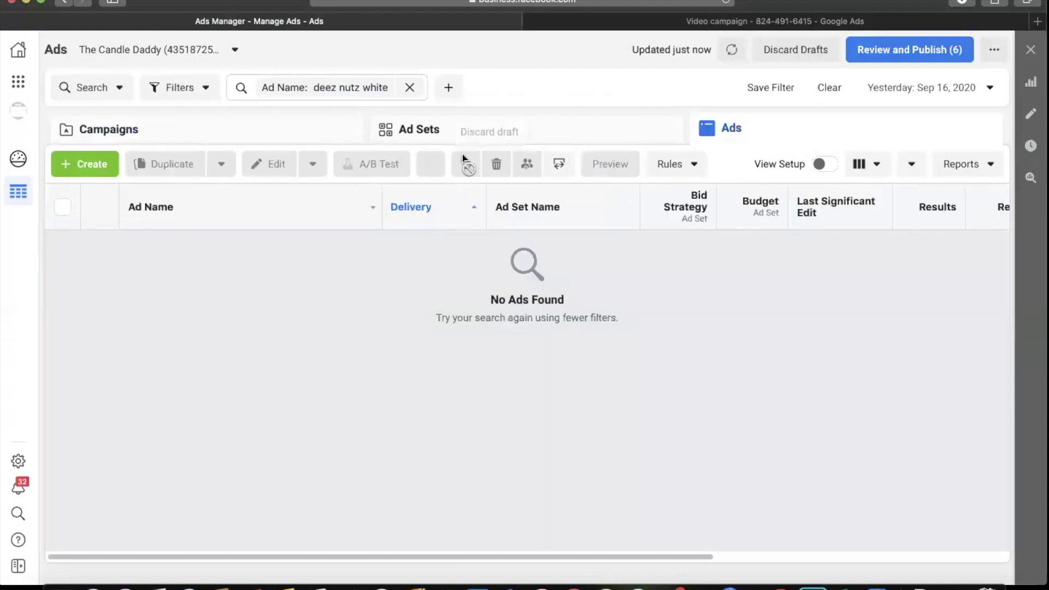
Reload the page, return to the campaigns list and remove the deez nutz white ad name filter
{"action": "left_click", "coordinate": [359, 88]}
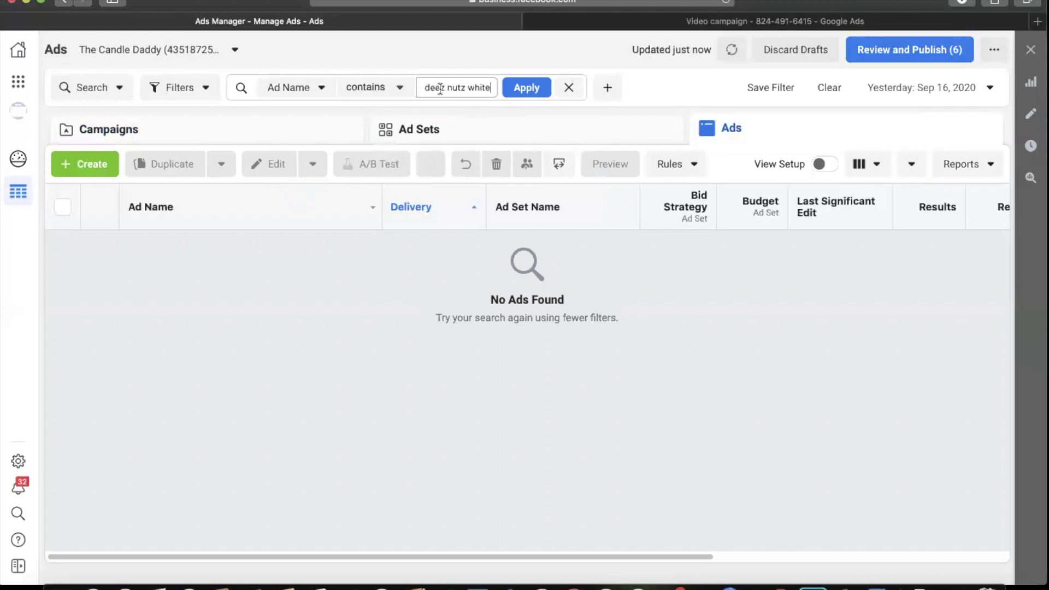
{"action": "left_click", "coordinate": [176, 37]}
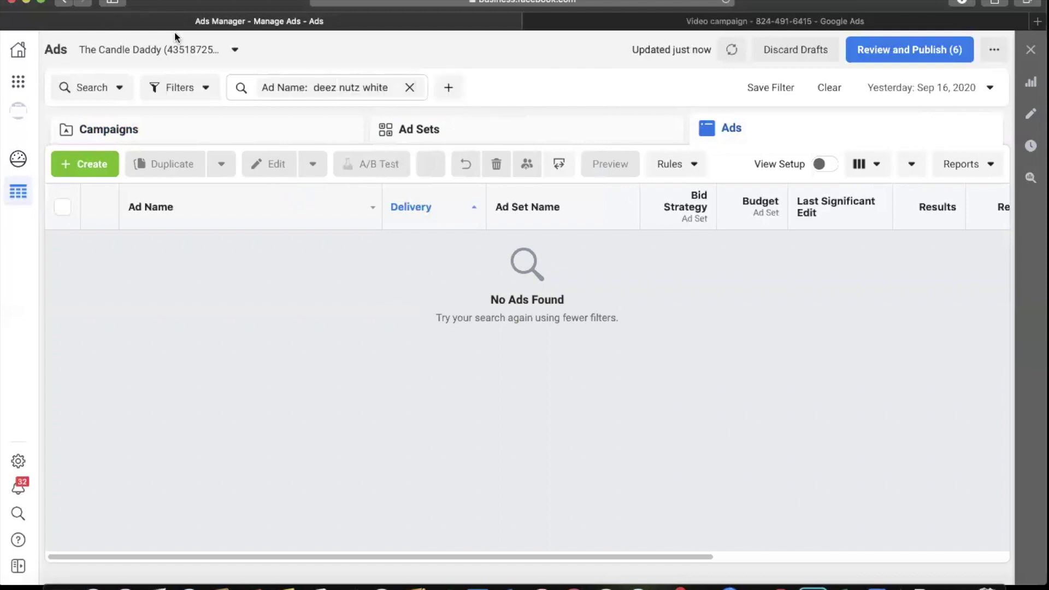
{"action": "left_click", "coordinate": [726, 4]}
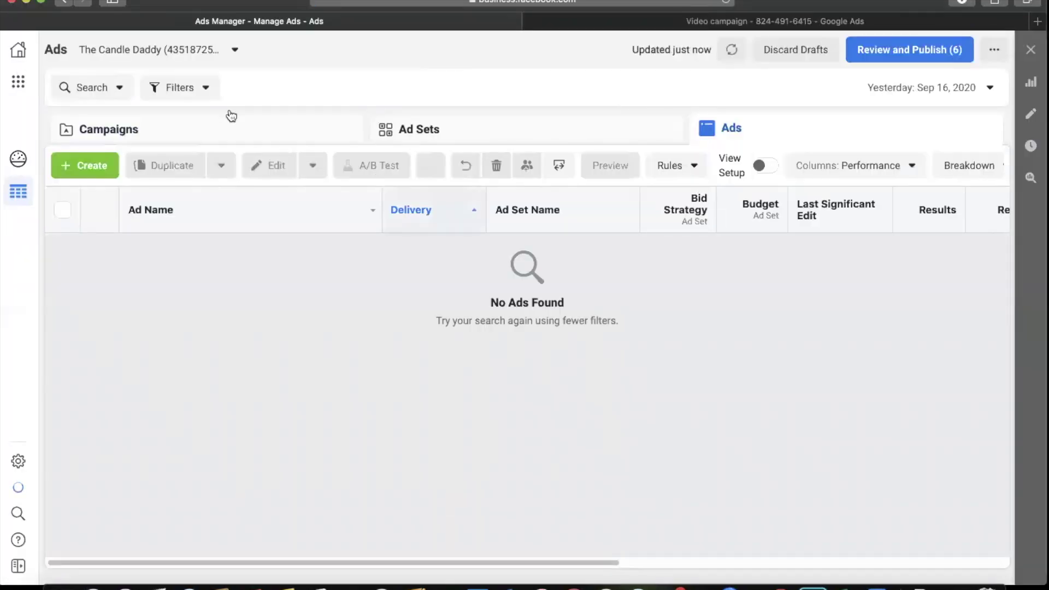
{"action": "left_click", "coordinate": [89, 93]}
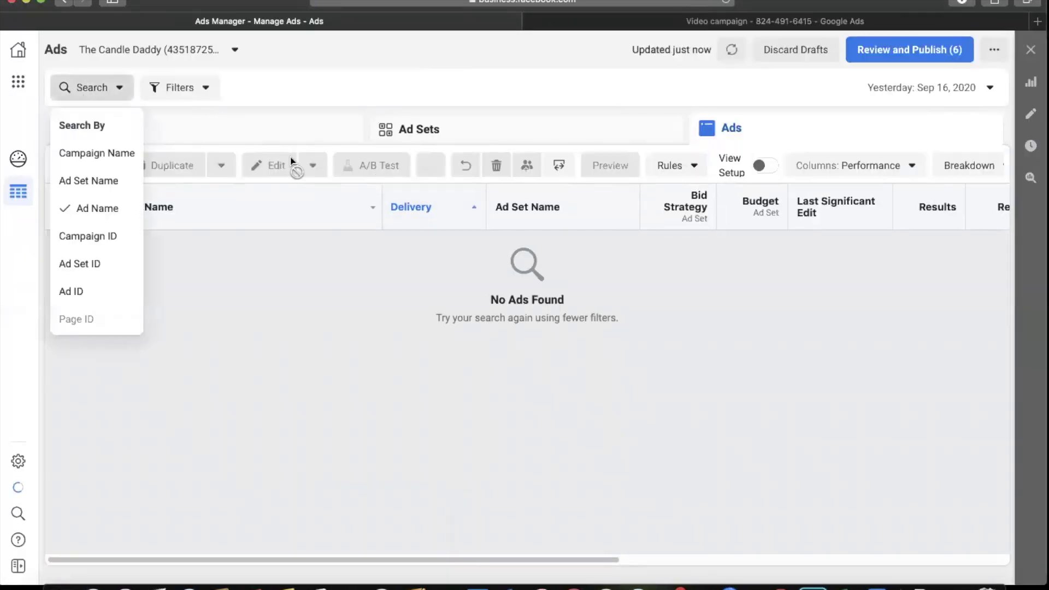
{"action": "left_click", "coordinate": [250, 130]}
{"action": "left_click", "coordinate": [410, 88]}
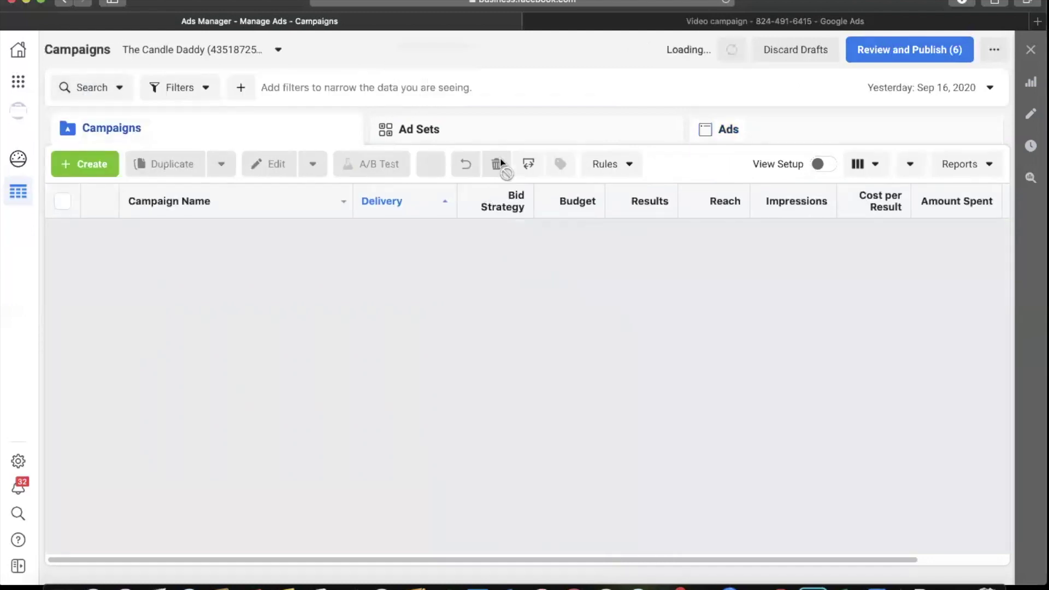
Open the ads of the Scentsy ad set in the NON CBO: Interest Testing campaign
{"action": "left_click", "coordinate": [506, 256]}
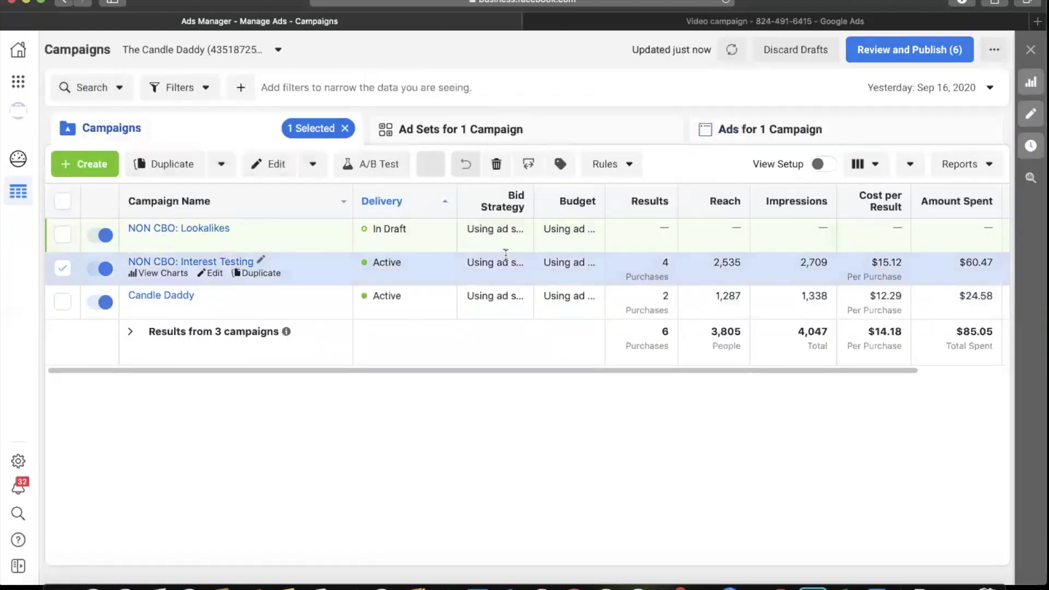
{"action": "left_click", "coordinate": [588, 134]}
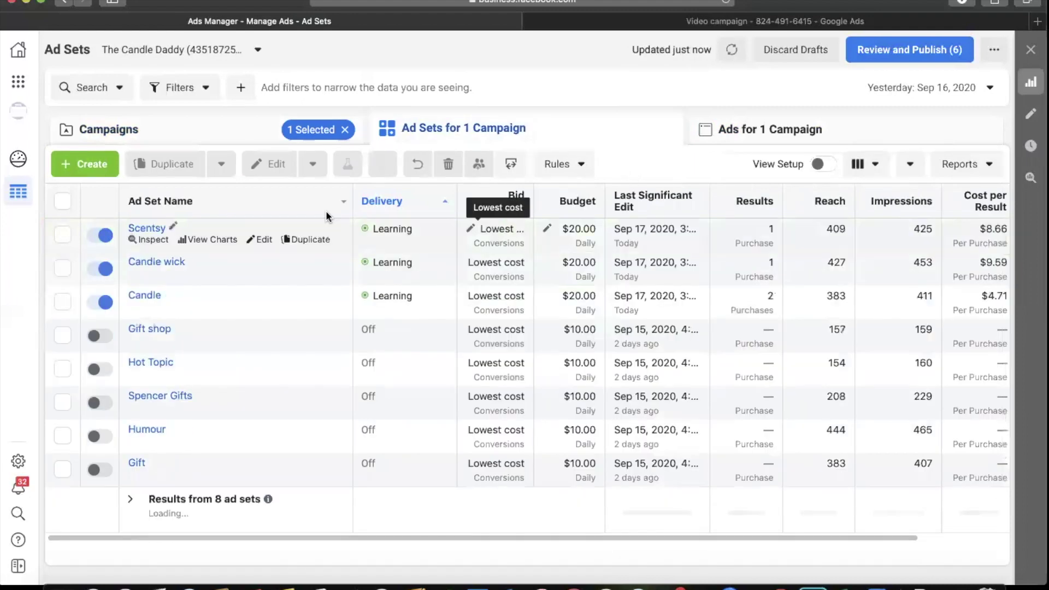
{"action": "left_click", "coordinate": [147, 240]}
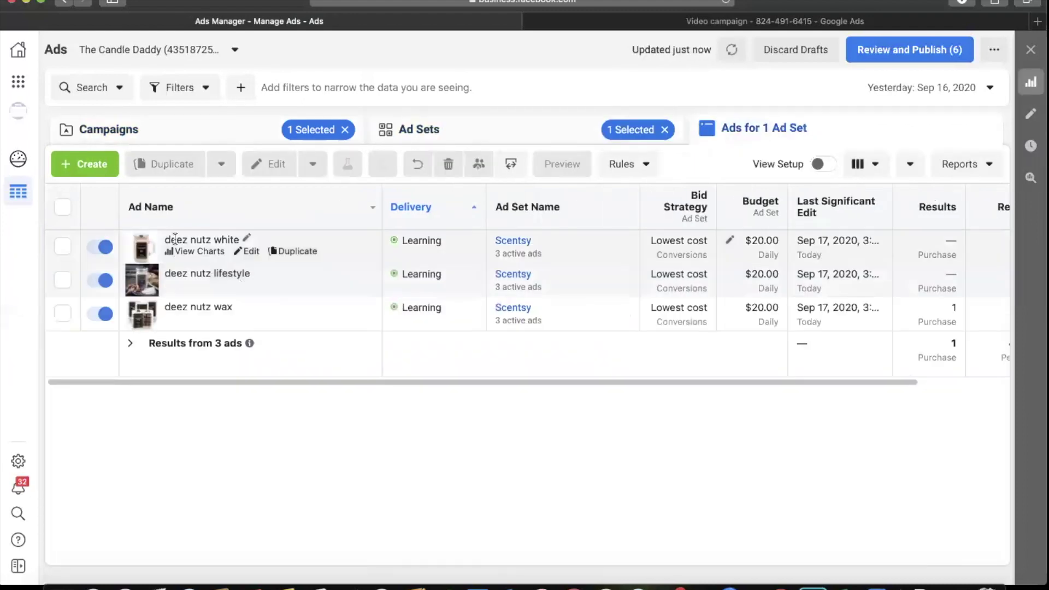
Clear the ad set and campaign selections and sort all ads by ad name in descending order
{"action": "left_click", "coordinate": [665, 130]}
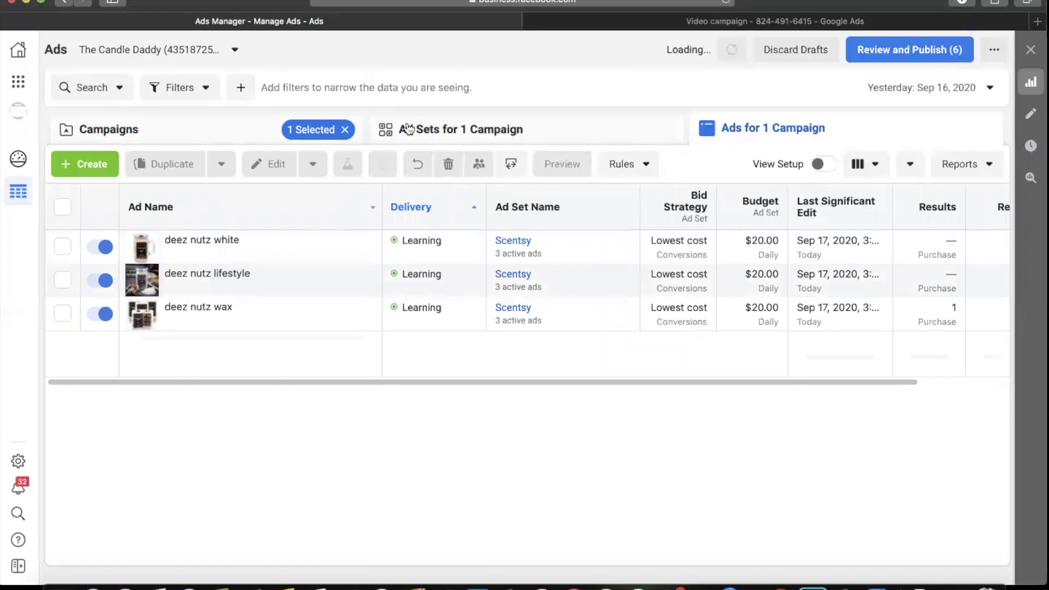
{"action": "left_click", "coordinate": [345, 130]}
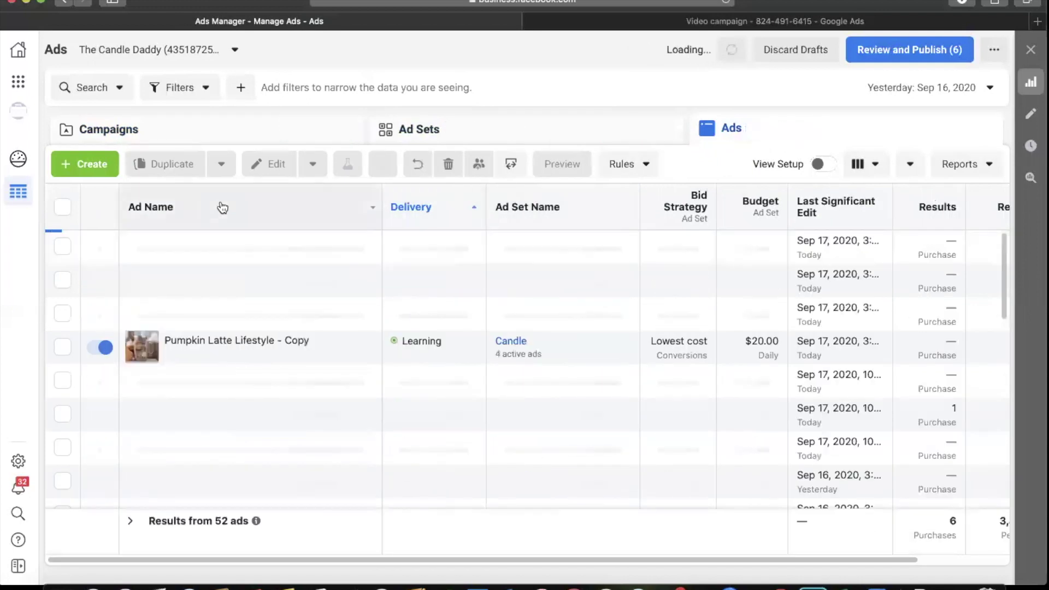
{"action": "left_click", "coordinate": [222, 207]}
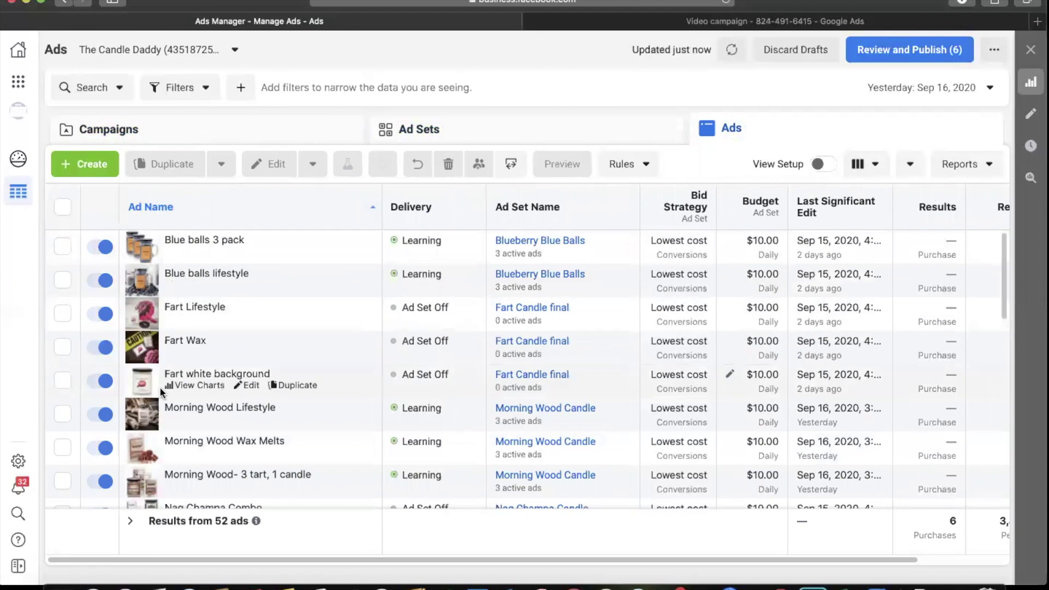
{"action": "left_click", "coordinate": [158, 215]}
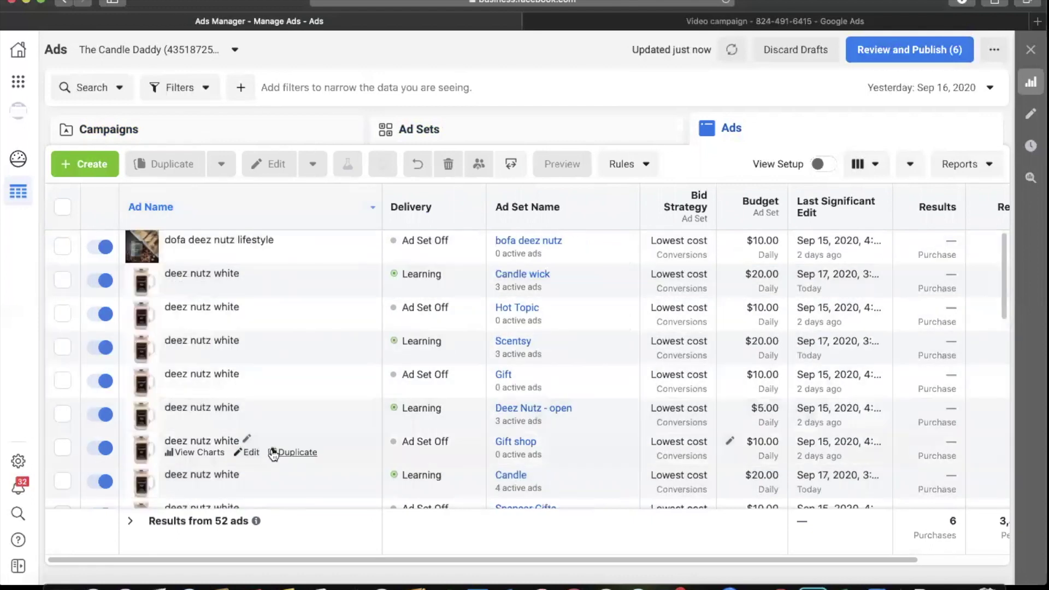
Select all deez nutz white ads and filter the list to that selection to examine their combined spend and link clicks
{"action": "left_click", "coordinate": [62, 279]}
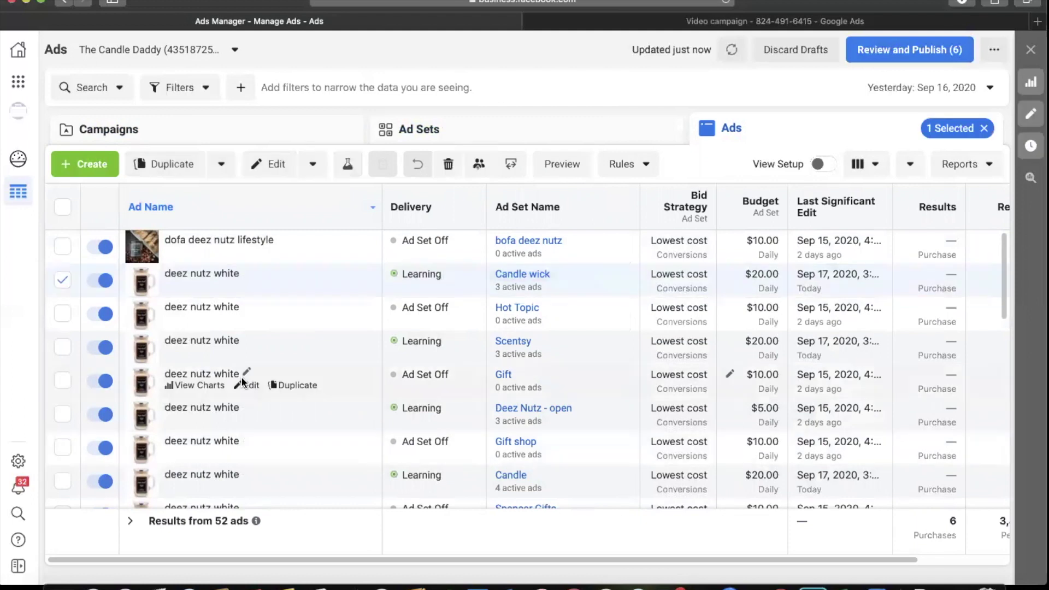
{"action": "scroll", "coordinate": [243, 381], "scroll_direction": "down", "scroll_amount": 3}
{"action": "scroll", "coordinate": [242, 381], "scroll_direction": "right", "scroll_amount": 10}
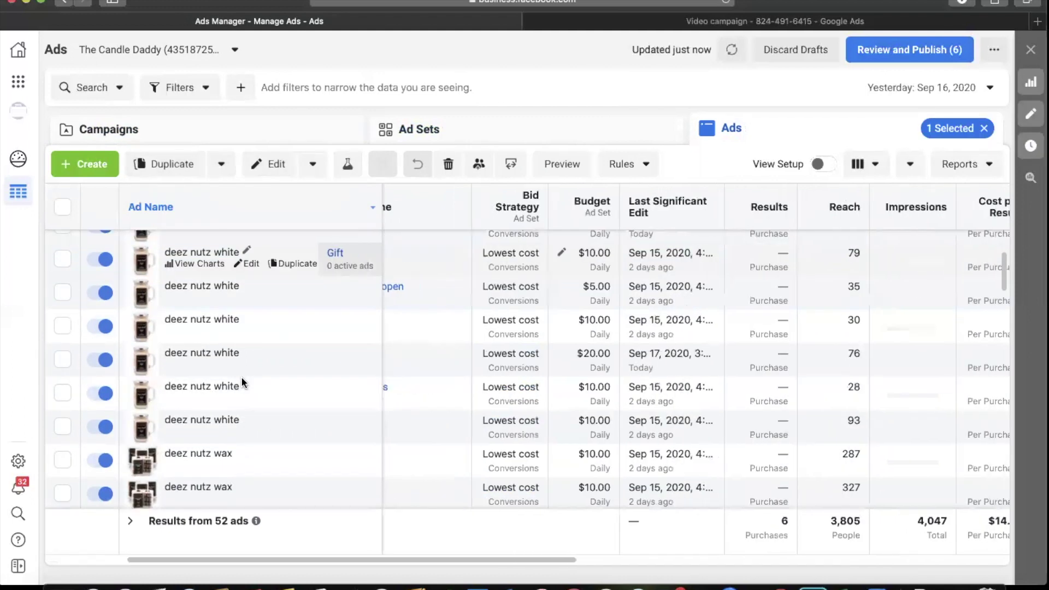
{"action": "scroll", "coordinate": [241, 376], "scroll_direction": "up", "scroll_amount": 3}
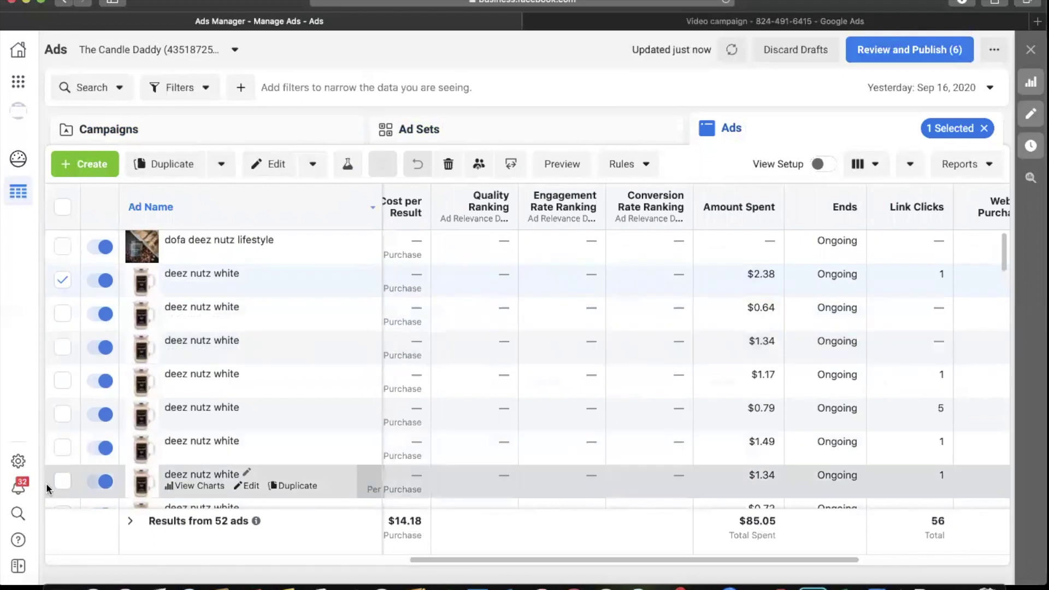
{"action": "scroll", "coordinate": [54, 481], "scroll_direction": "down", "scroll_amount": 2}
{"action": "scroll", "coordinate": [62, 496], "scroll_direction": "down", "scroll_amount": 1}
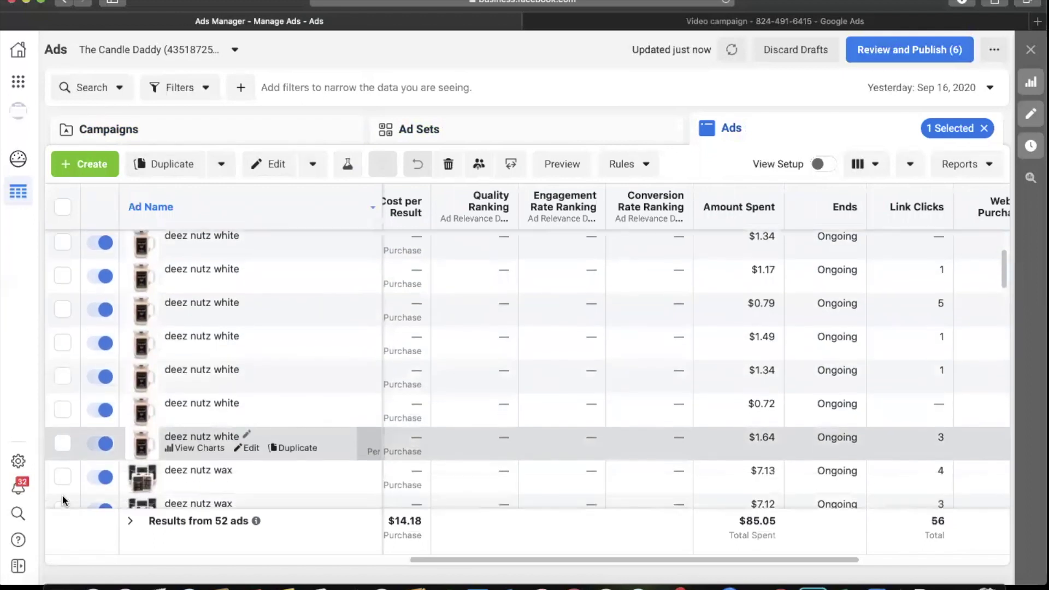
{"action": "left_click", "coordinate": [180, 303], "text": "shift"}
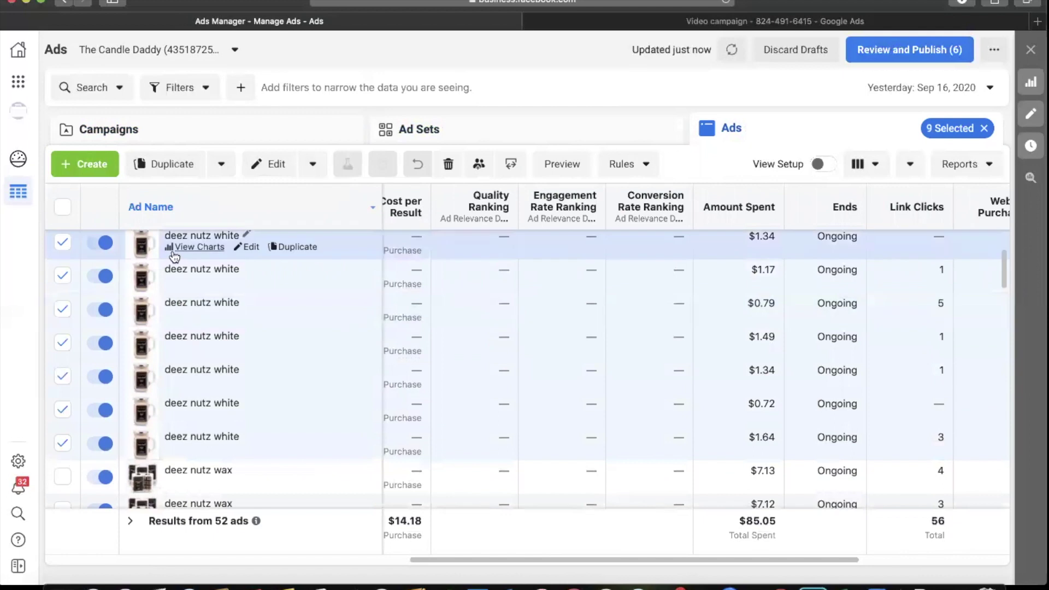
{"action": "left_click", "coordinate": [180, 87]}
{"action": "left_click", "coordinate": [203, 125]}
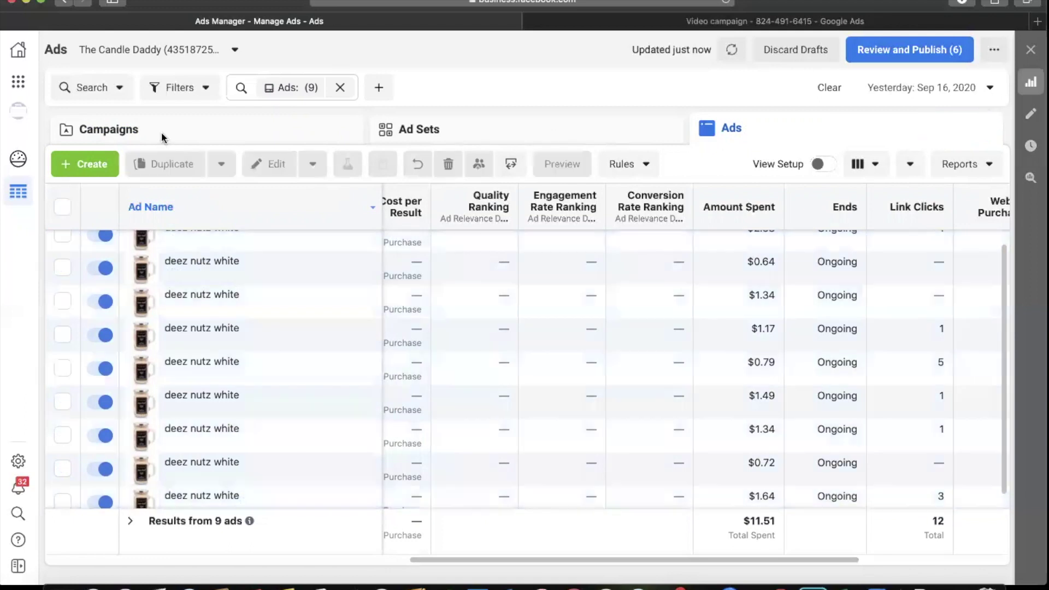
Return to the campaigns list, remove the selected-ads filter and reload the page
{"action": "left_click", "coordinate": [162, 131]}
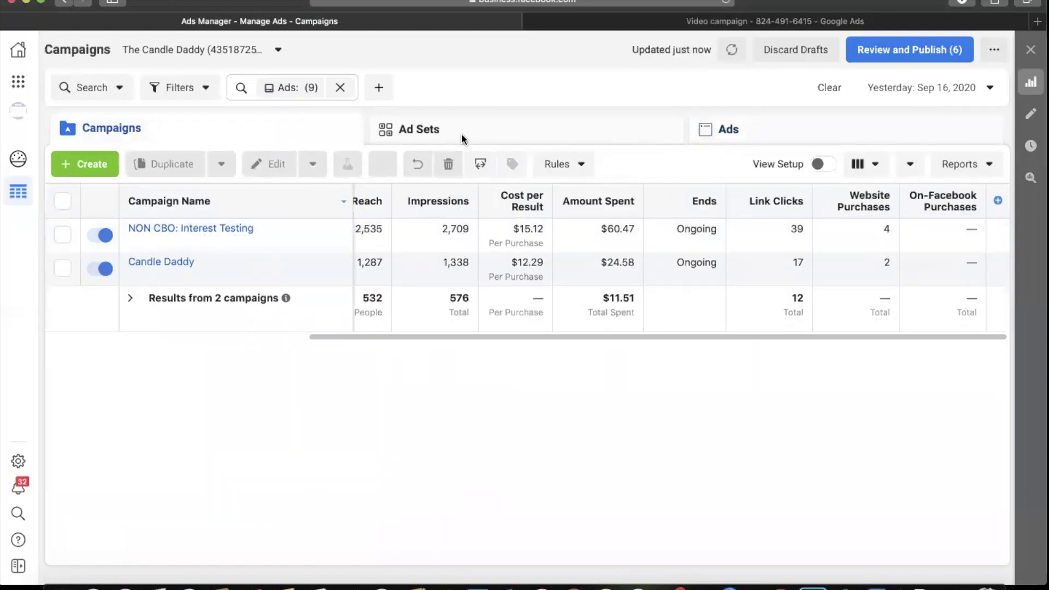
{"action": "left_click", "coordinate": [340, 88]}
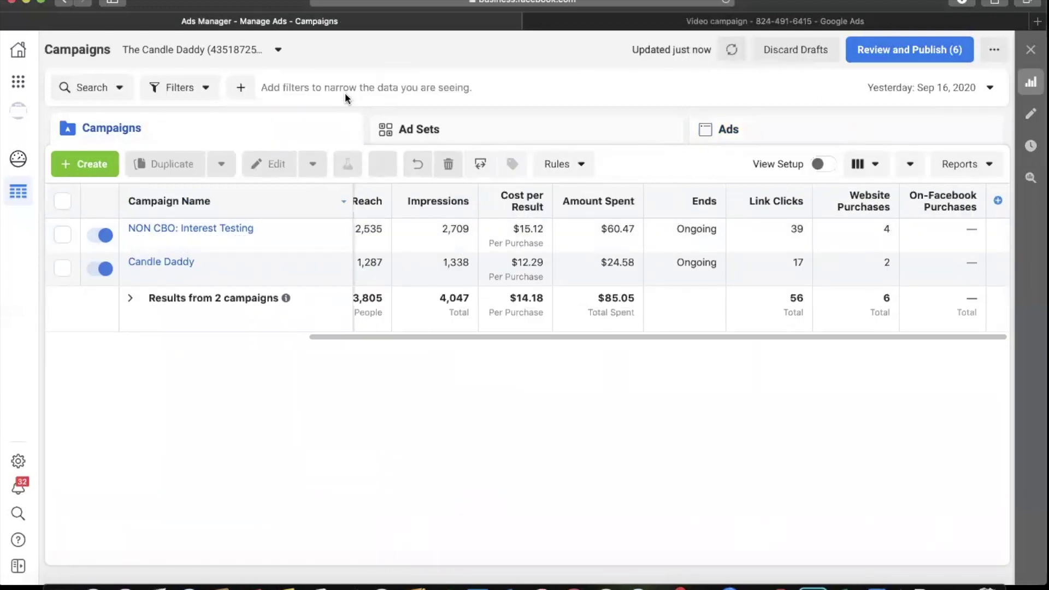
{"action": "left_click", "coordinate": [438, 228]}
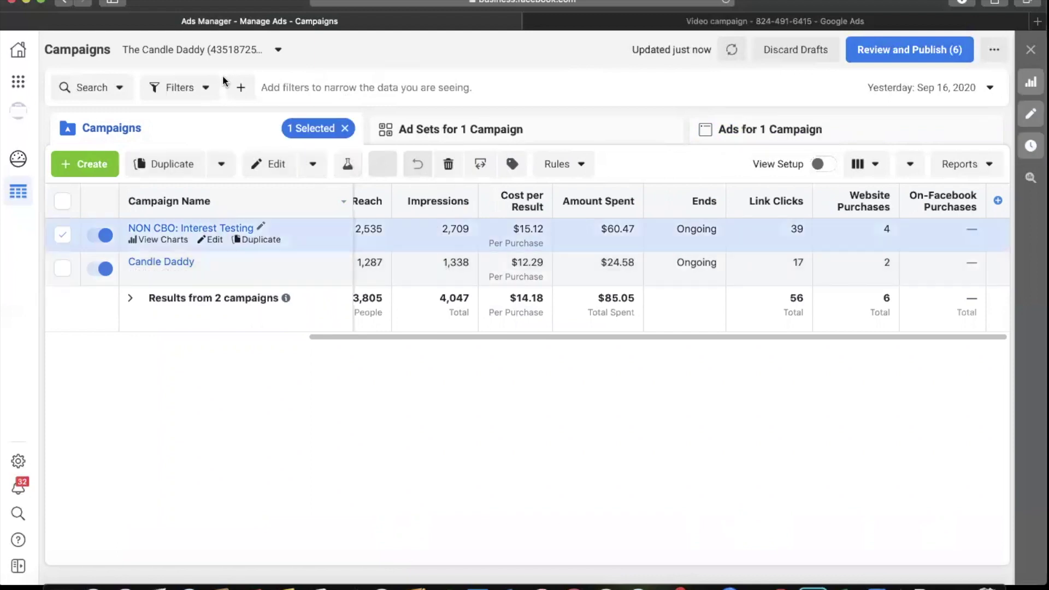
{"action": "left_click", "coordinate": [726, 2]}
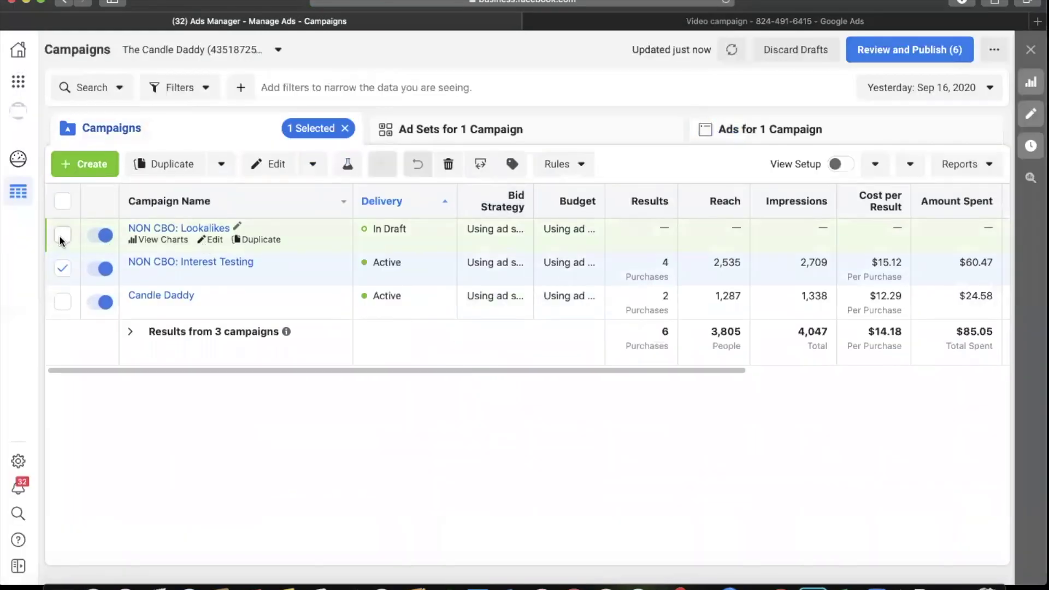
Delete the deez nutz white ad from the NON CBO: Lookalikes campaign
{"action": "left_click", "coordinate": [62, 234]}
{"action": "left_click", "coordinate": [62, 268]}
{"action": "left_click", "coordinate": [544, 138]}
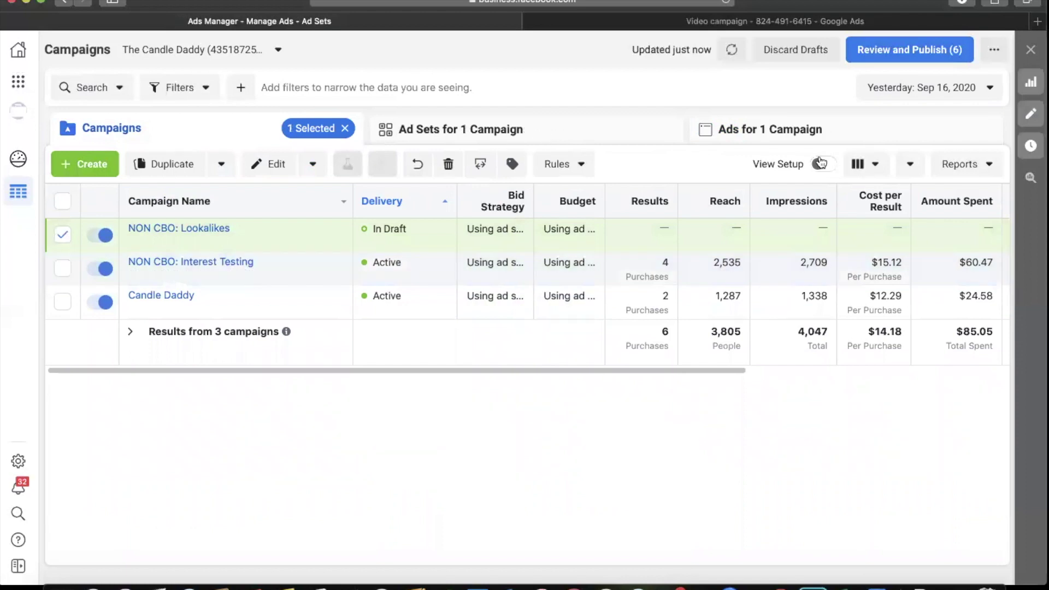
{"action": "left_click", "coordinate": [792, 127]}
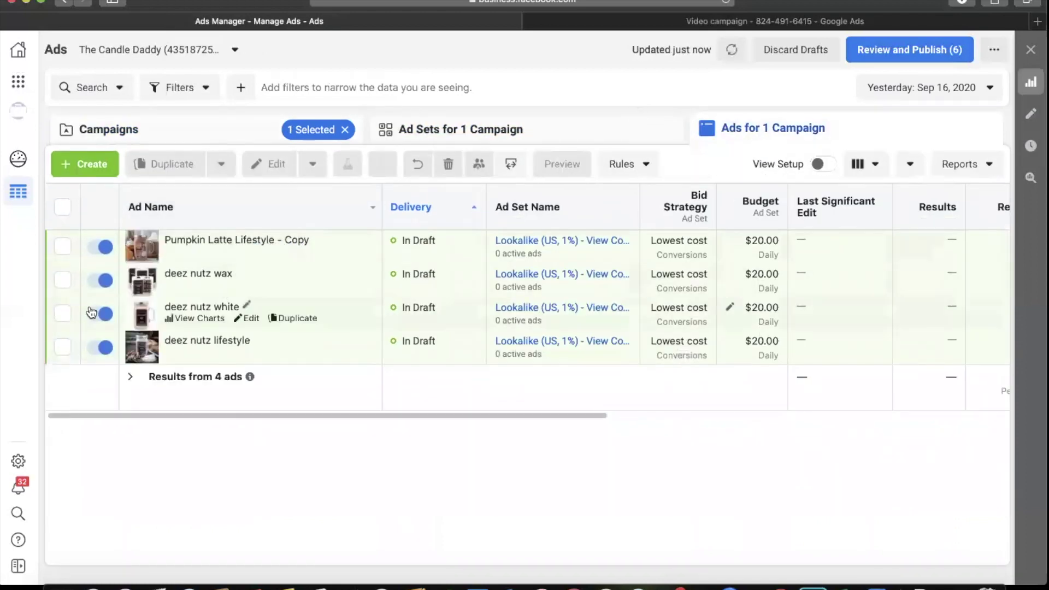
{"action": "left_click", "coordinate": [64, 313]}
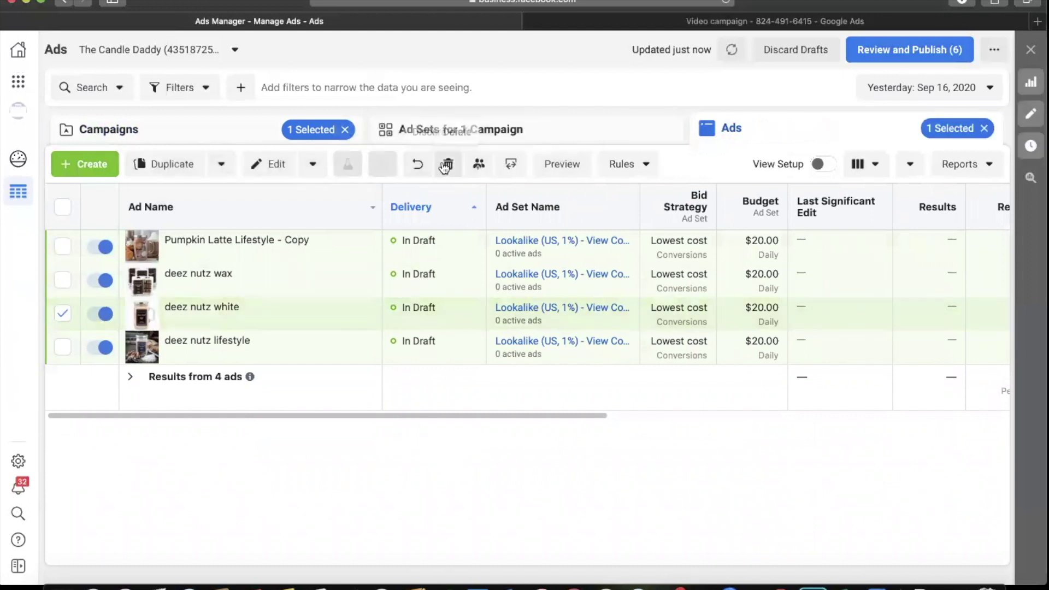
{"action": "left_click", "coordinate": [445, 165]}
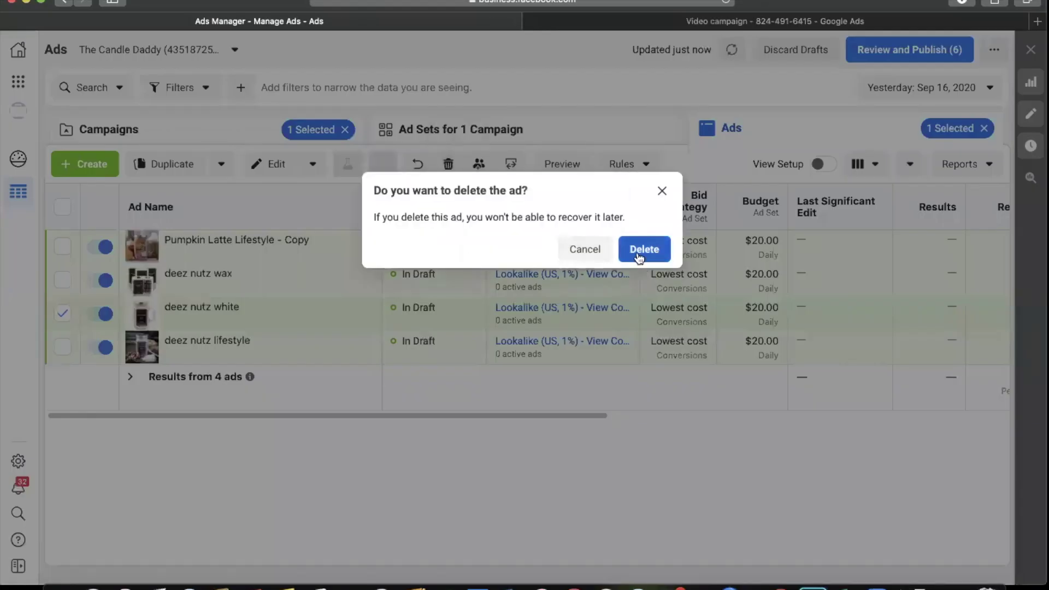
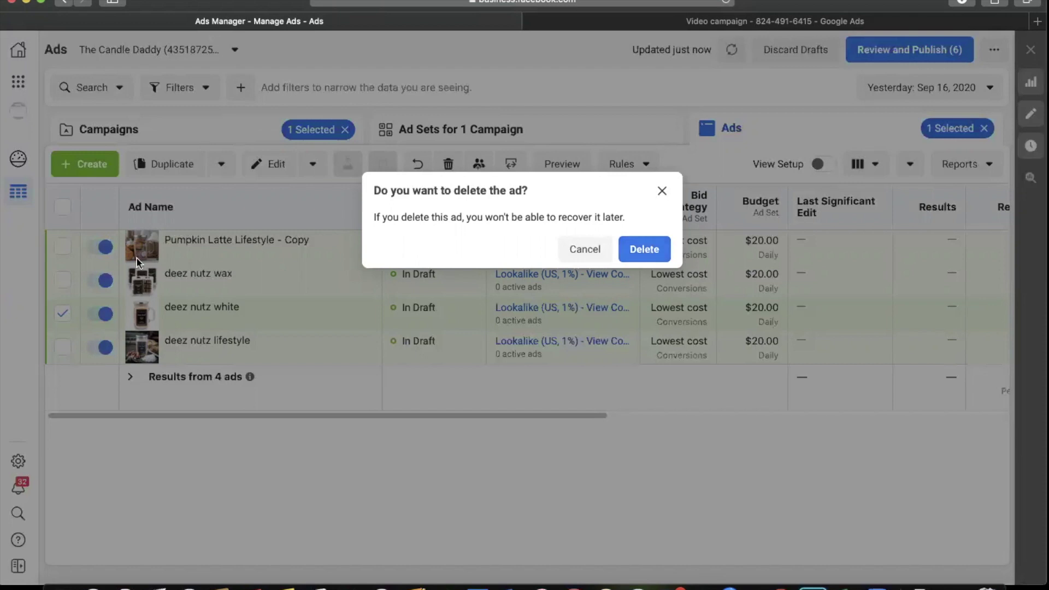
{"action": "left_click", "coordinate": [645, 253]}
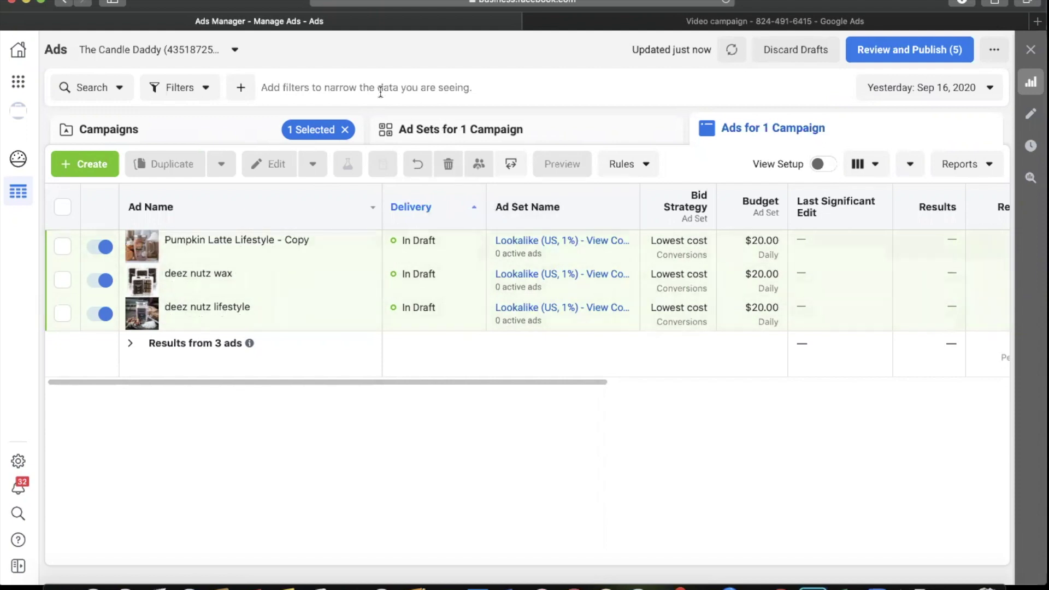
Duplicate the Lookalike (US, 1%) - View Content (30d) ad set once within its original campaign, keeping existing reactions, comments and shares
{"action": "left_click", "coordinate": [452, 137]}
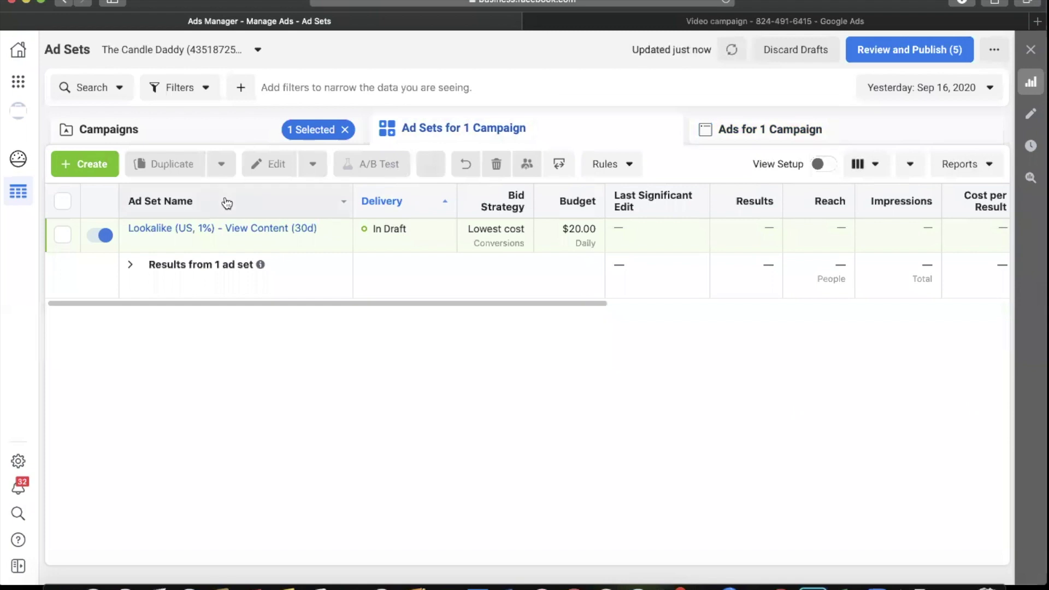
{"action": "left_click", "coordinate": [267, 244]}
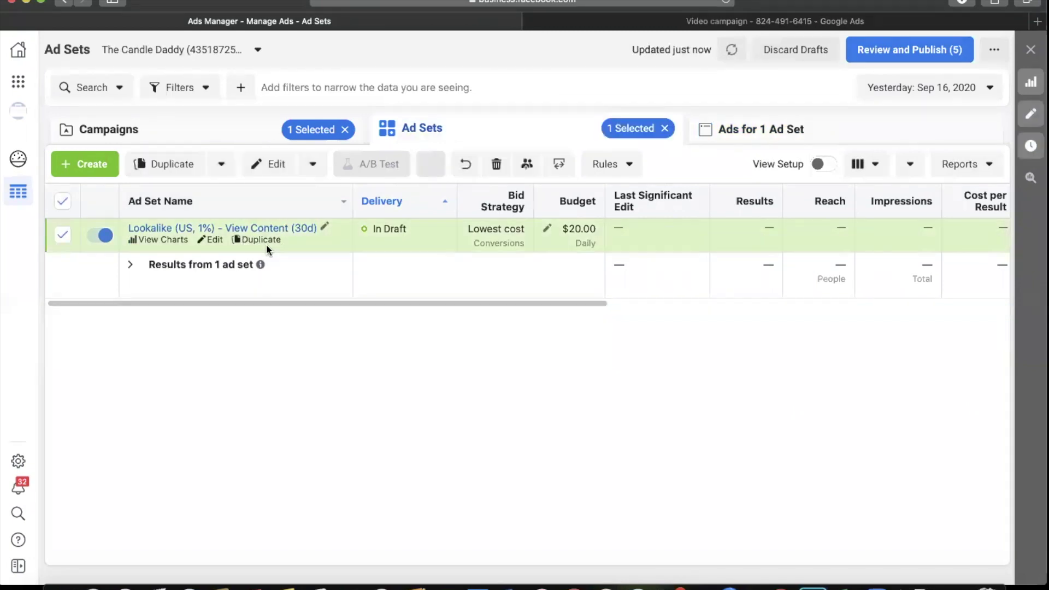
{"action": "left_click", "coordinate": [267, 244]}
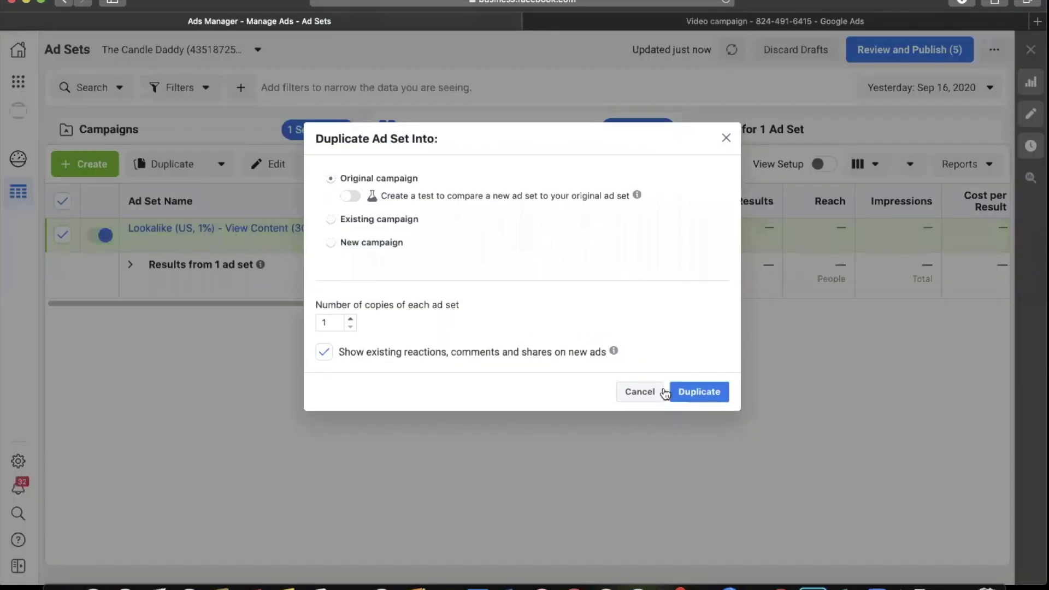
{"action": "left_click", "coordinate": [690, 387]}
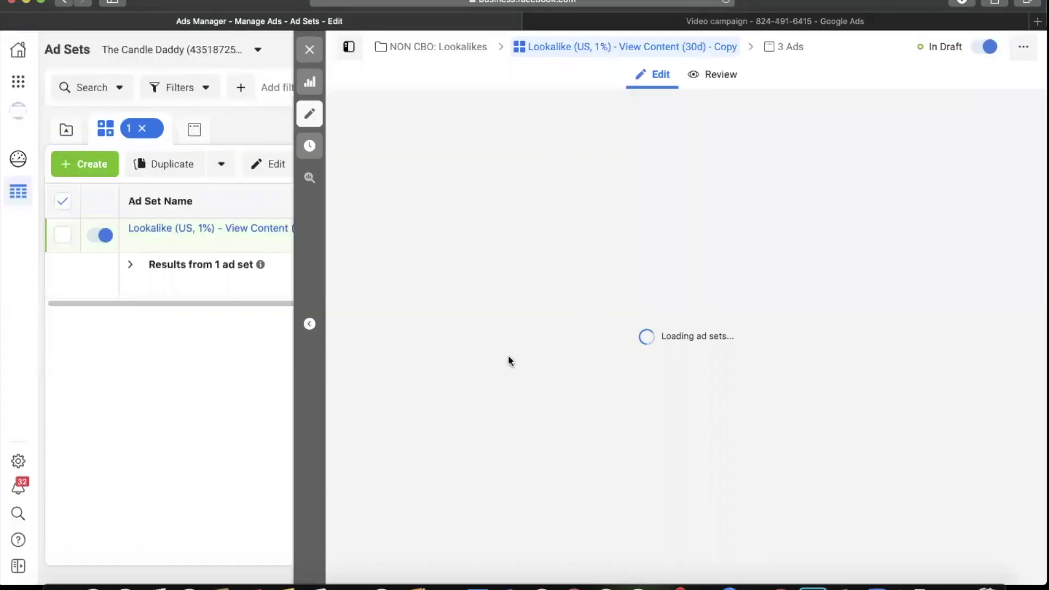
Create a website custom audience of people with an AddToCart event in the past 30 days, named Add to Cart (30d)
{"action": "scroll", "coordinate": [543, 354], "scroll_direction": "down", "scroll_amount": 10}
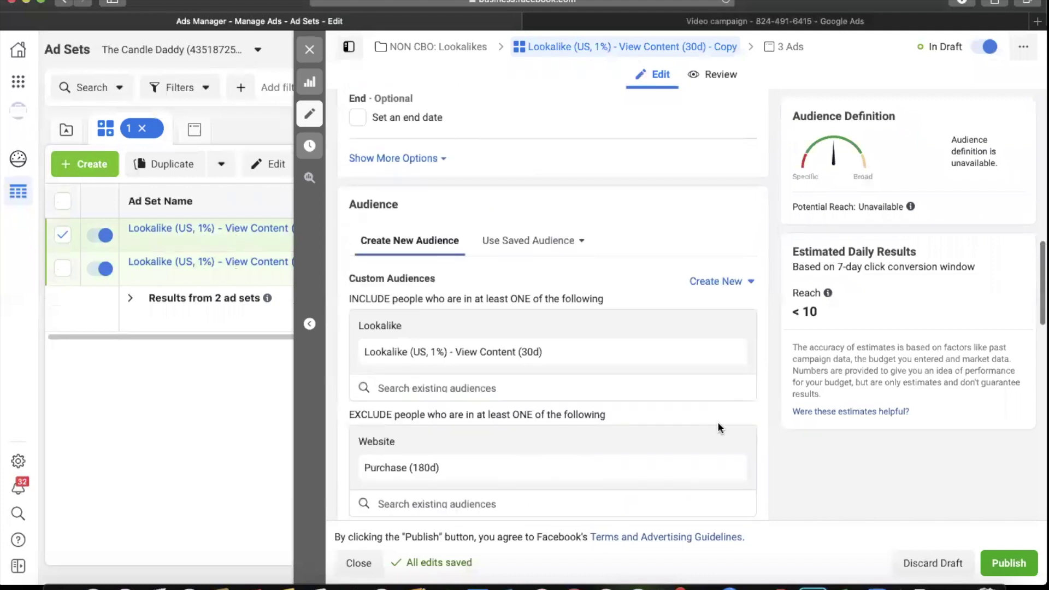
{"action": "left_click", "coordinate": [722, 282]}
{"action": "left_click", "coordinate": [710, 316]}
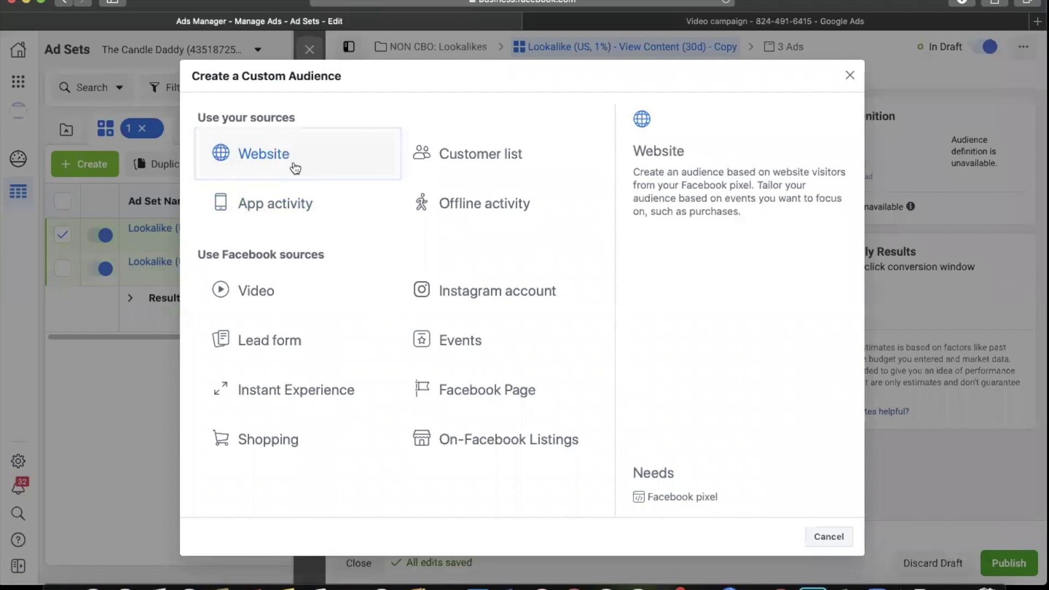
{"action": "left_click", "coordinate": [296, 167]}
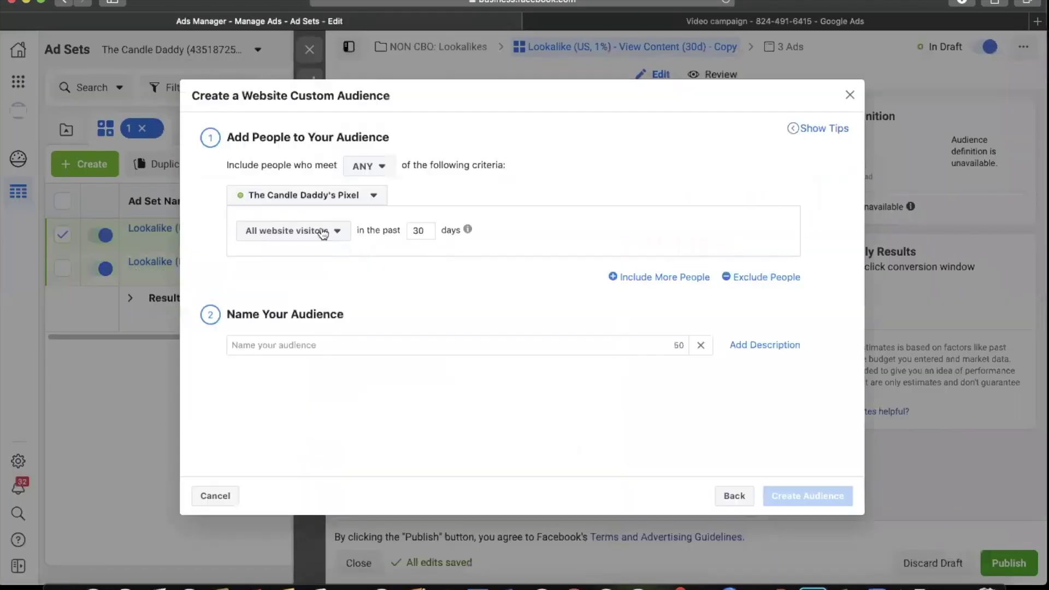
{"action": "left_click", "coordinate": [323, 234]}
{"action": "scroll", "coordinate": [334, 372], "scroll_direction": "down", "scroll_amount": 1}
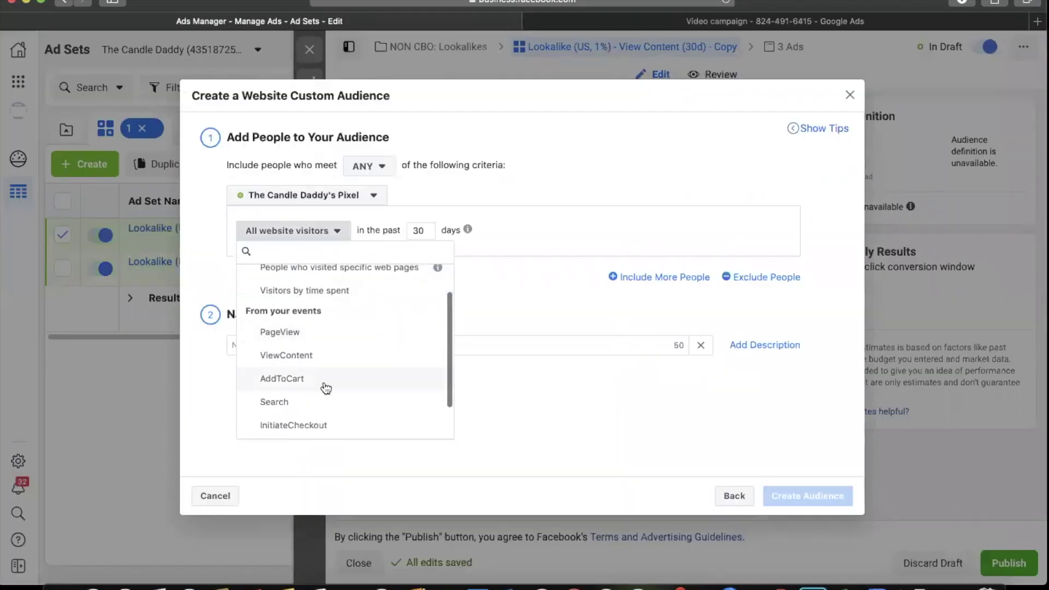
{"action": "left_click", "coordinate": [327, 386]}
{"action": "left_click", "coordinate": [398, 359]}
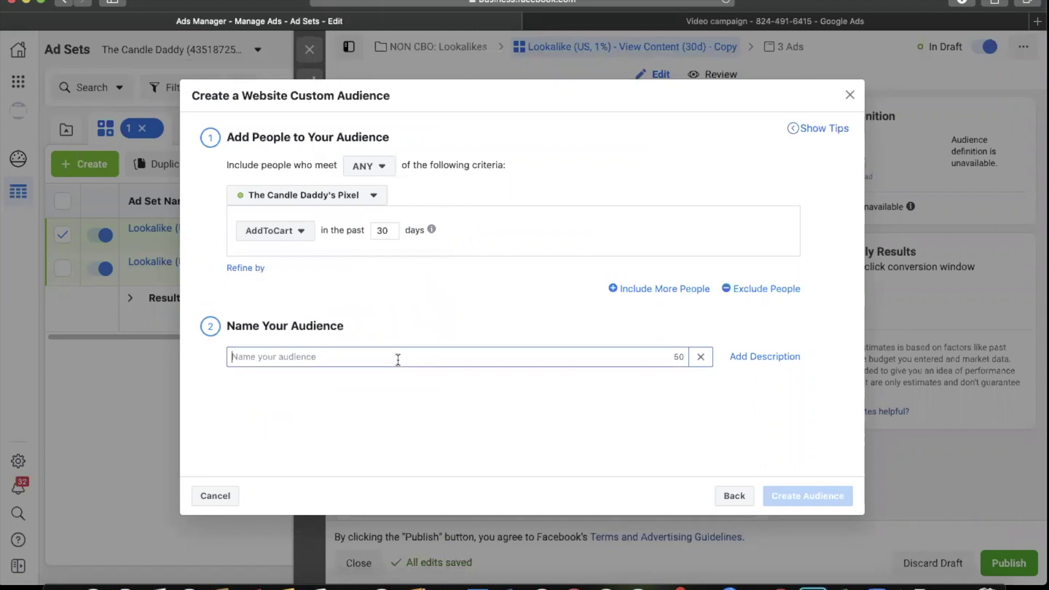
{"action": "type", "text": "Add"}
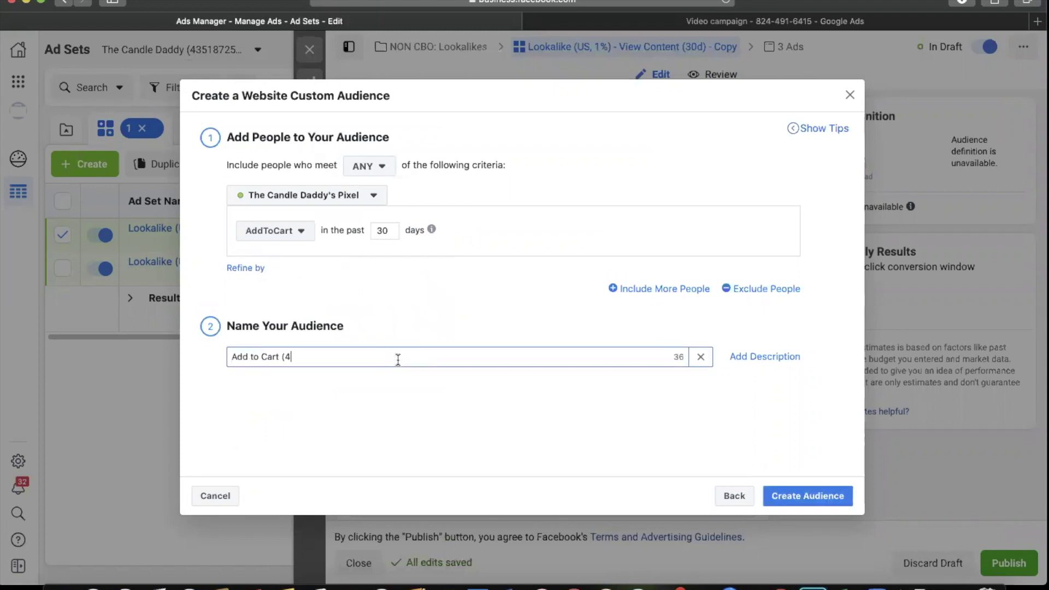
{"action": "type", "text": "to Cart (30d)"}
{"action": "left_click", "coordinate": [425, 380]}
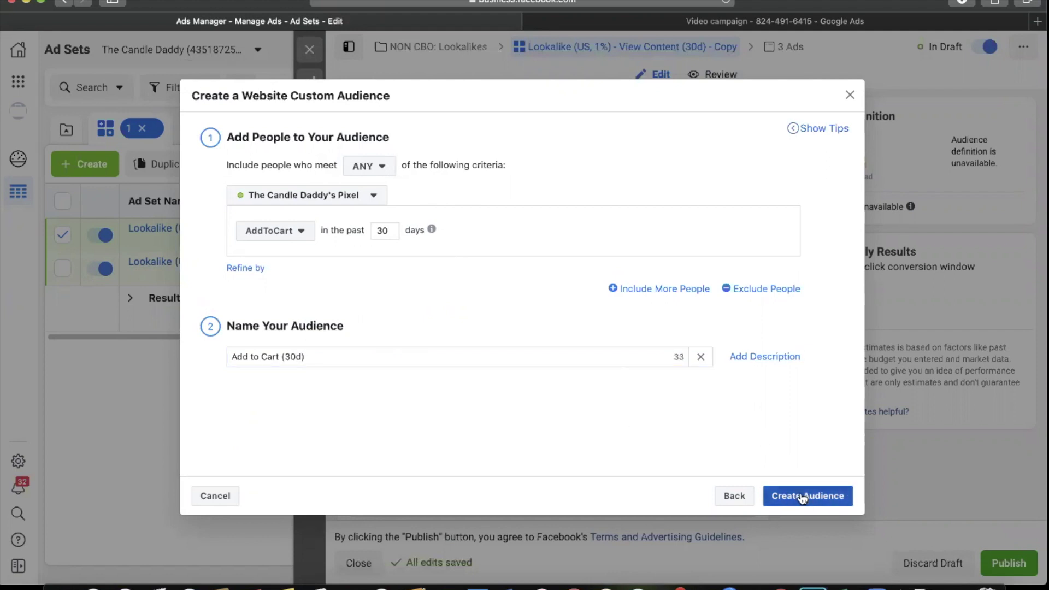
{"action": "left_click", "coordinate": [802, 496]}
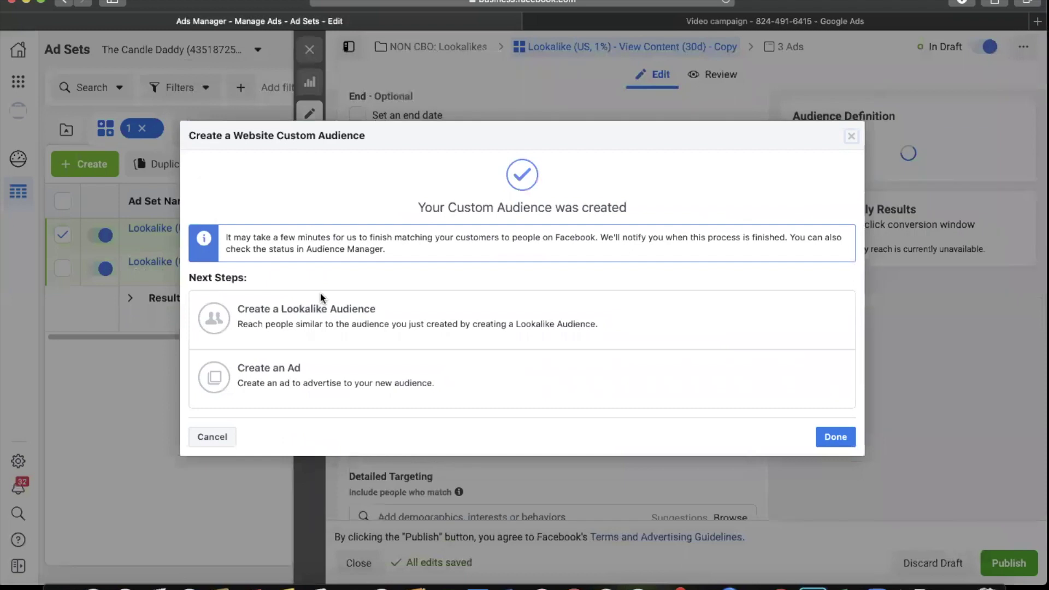
Create a 1% United States lookalike from Add to Cart (30d) and keep it as the copied ad set's only included audience
{"action": "left_click", "coordinate": [328, 342]}
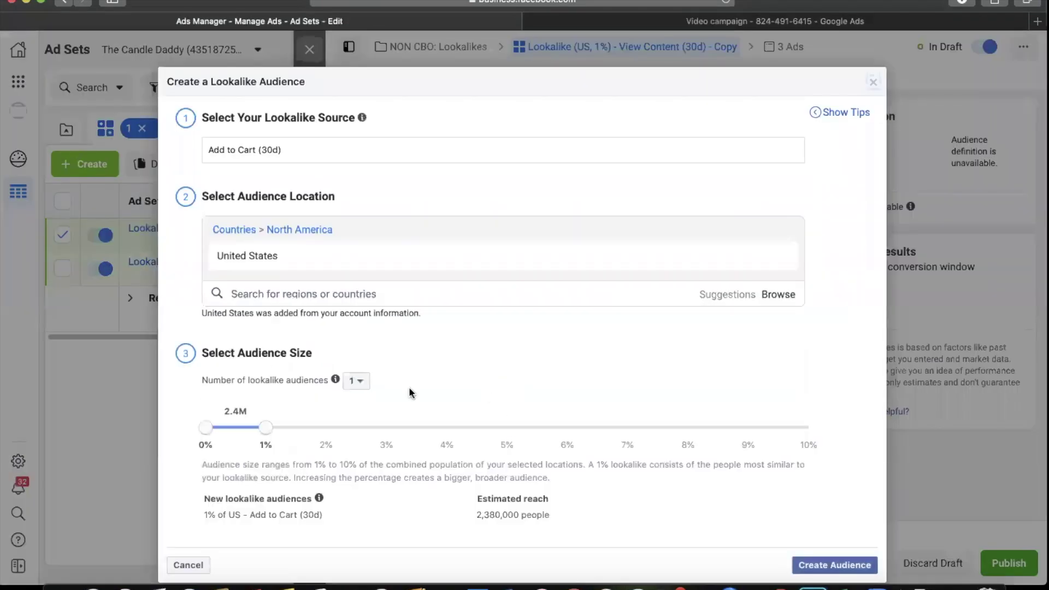
{"action": "left_click", "coordinate": [798, 558]}
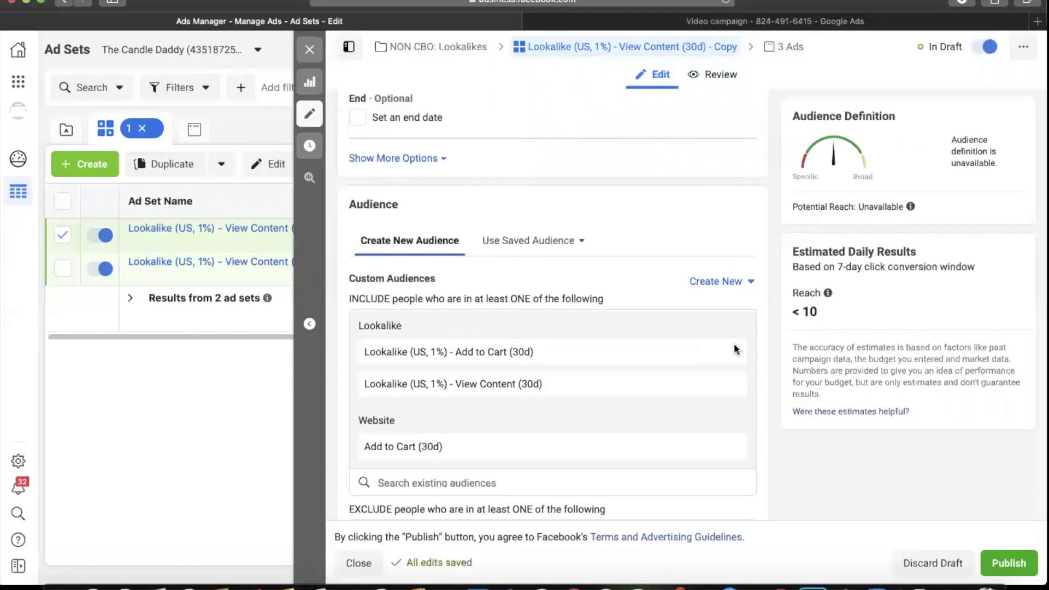
{"action": "left_click", "coordinate": [729, 386]}
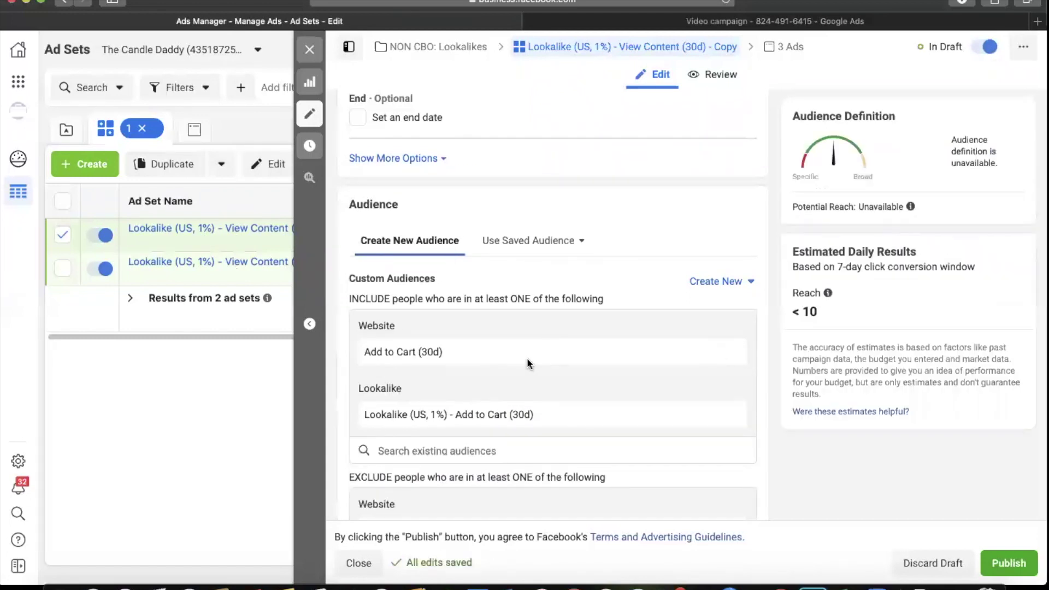
{"action": "left_click", "coordinate": [729, 354]}
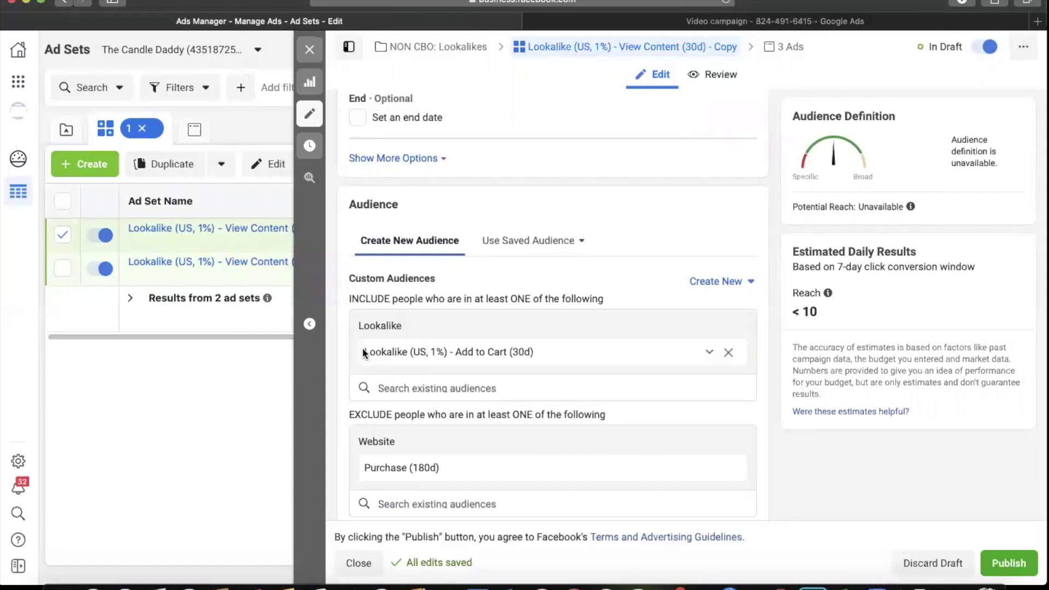
Rename the copied ad set as Lookalike (US, 1%) - Add to Cart (30d), reusing its audience's name
{"action": "left_click_drag", "start_coordinate": [550, 346], "coordinate": [366, 355]}
{"action": "key", "text": "super+c"}
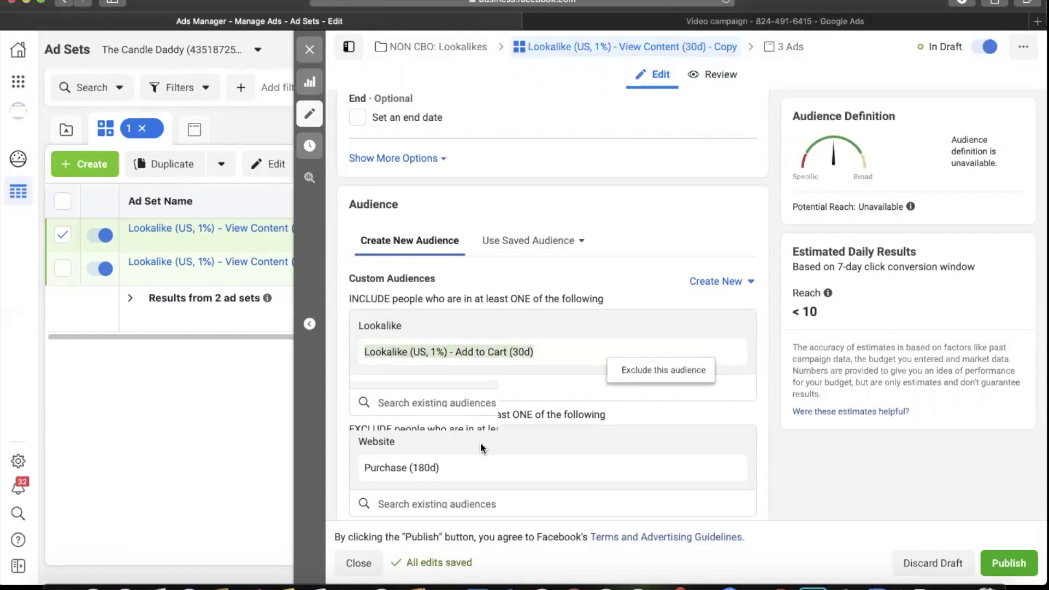
{"action": "scroll", "coordinate": [481, 441], "scroll_direction": "up", "scroll_amount": 10}
{"action": "left_click_drag", "start_coordinate": [553, 136], "coordinate": [347, 116]}
{"action": "key", "text": "super+v"}
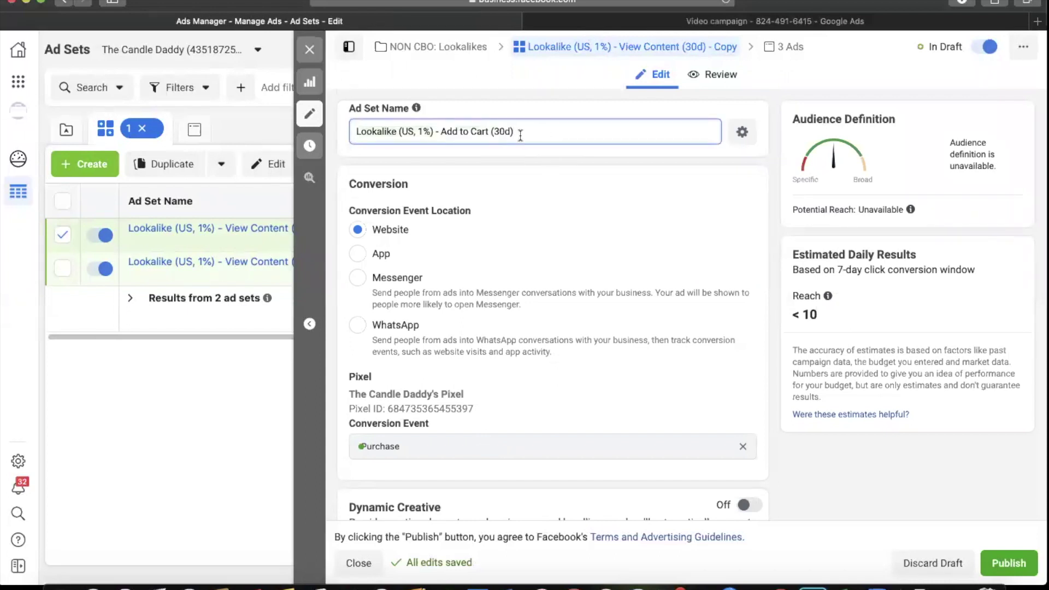
{"action": "left_click", "coordinate": [651, 257]}
Review the Add to Cart ad set's conversion, budget, audience, placement and delivery settings, and close the editor
{"action": "scroll", "coordinate": [740, 300], "scroll_direction": "down", "scroll_amount": 9}
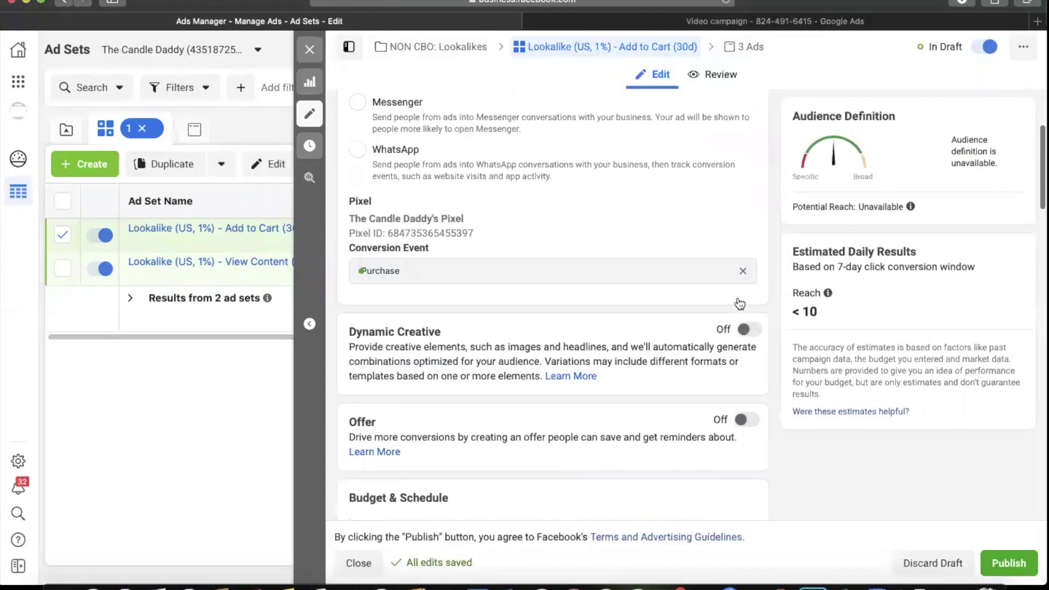
{"action": "scroll", "coordinate": [674, 402], "scroll_direction": "down", "scroll_amount": 8}
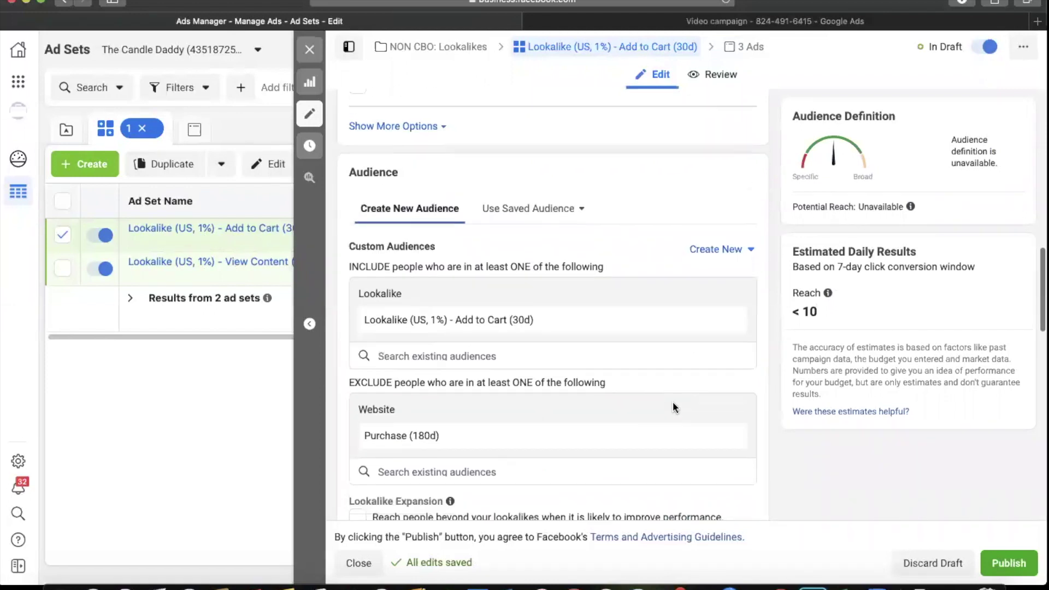
{"action": "scroll", "coordinate": [674, 406], "scroll_direction": "down", "scroll_amount": 5}
{"action": "scroll", "coordinate": [673, 407], "scroll_direction": "down", "scroll_amount": 1}
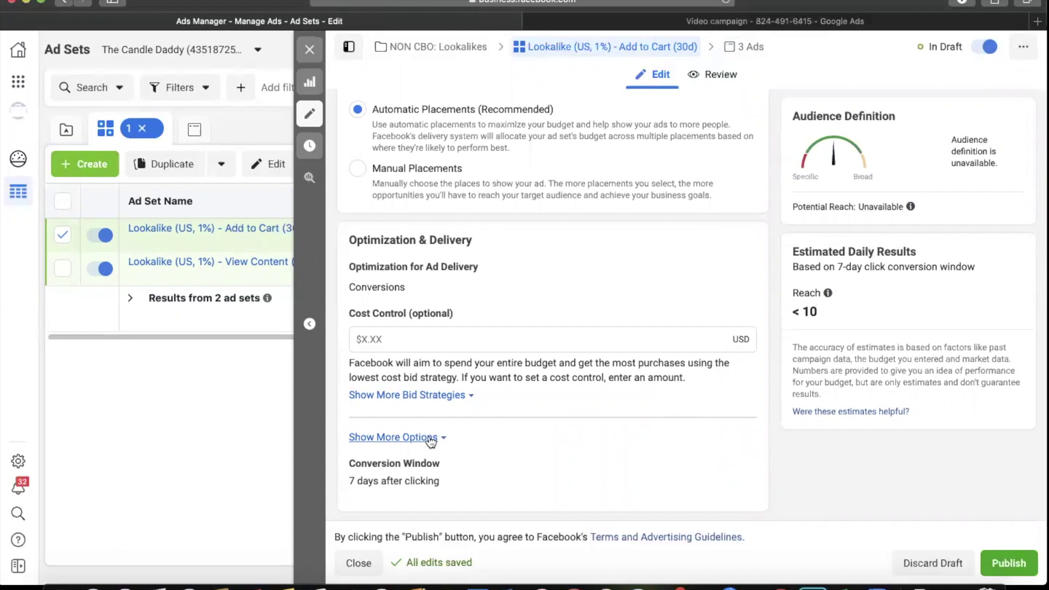
{"action": "scroll", "coordinate": [481, 327], "scroll_direction": "up", "scroll_amount": 10}
{"action": "scroll", "coordinate": [481, 327], "scroll_direction": "up", "scroll_amount": 15}
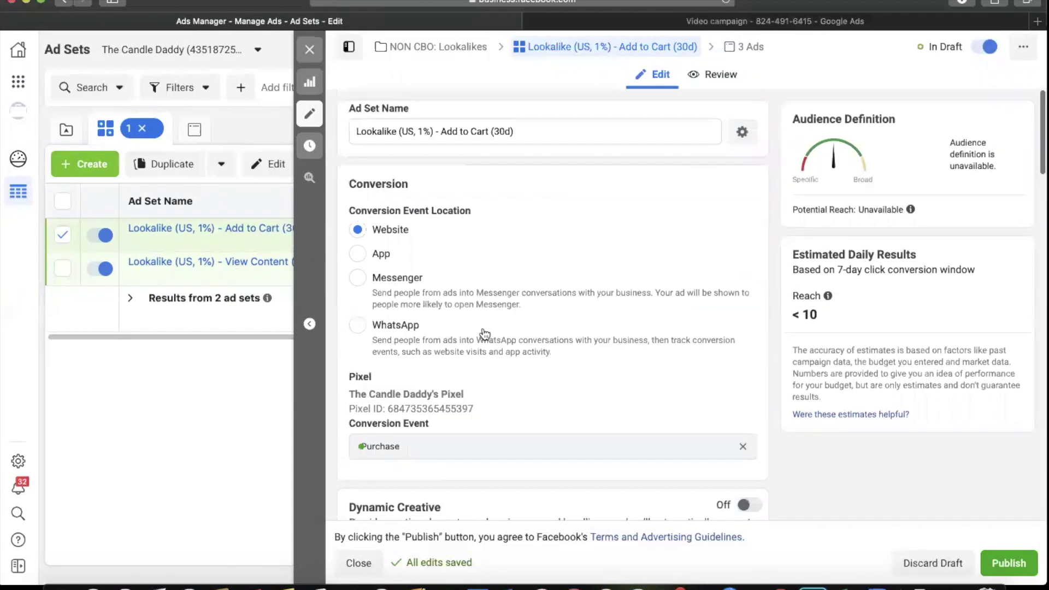
{"action": "scroll", "coordinate": [485, 334], "scroll_direction": "down", "scroll_amount": 5}
{"action": "scroll", "coordinate": [483, 330], "scroll_direction": "down", "scroll_amount": 8}
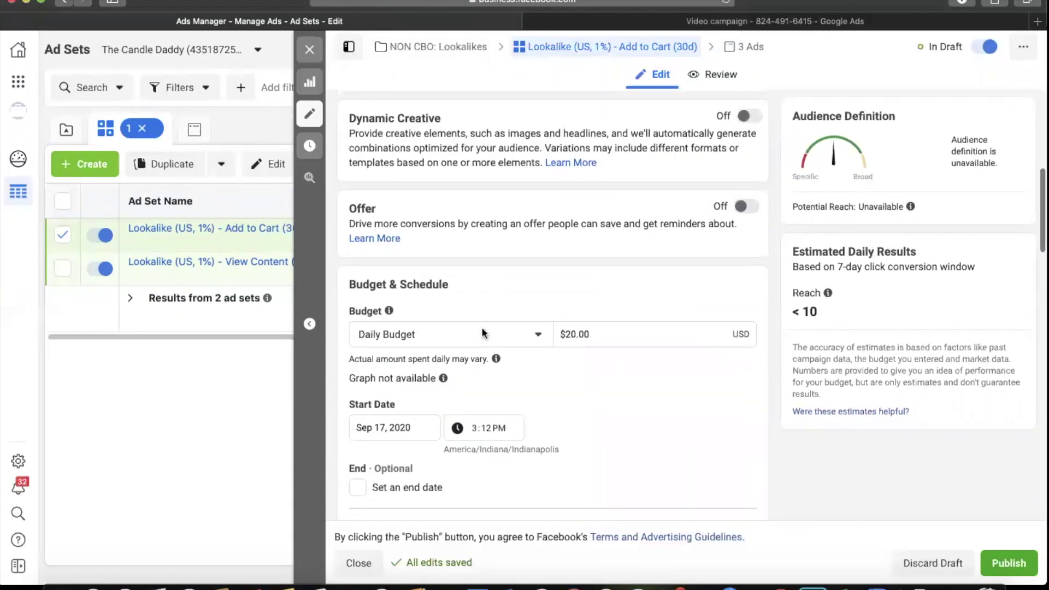
{"action": "scroll", "coordinate": [481, 327], "scroll_direction": "down", "scroll_amount": 3}
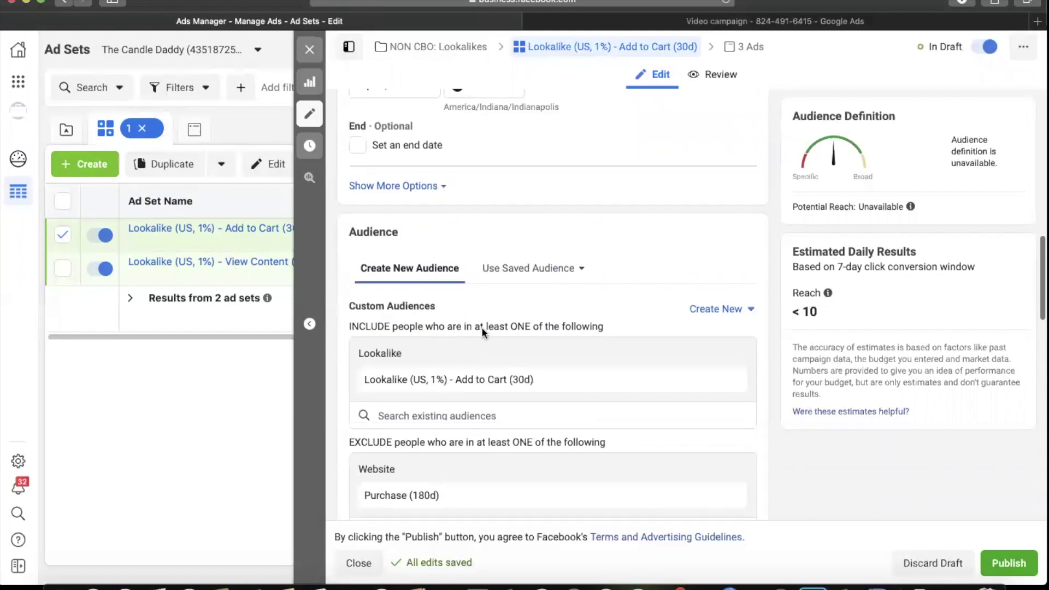
{"action": "scroll", "coordinate": [530, 432], "scroll_direction": "down", "scroll_amount": 5}
{"action": "scroll", "coordinate": [529, 437], "scroll_direction": "down", "scroll_amount": 10}
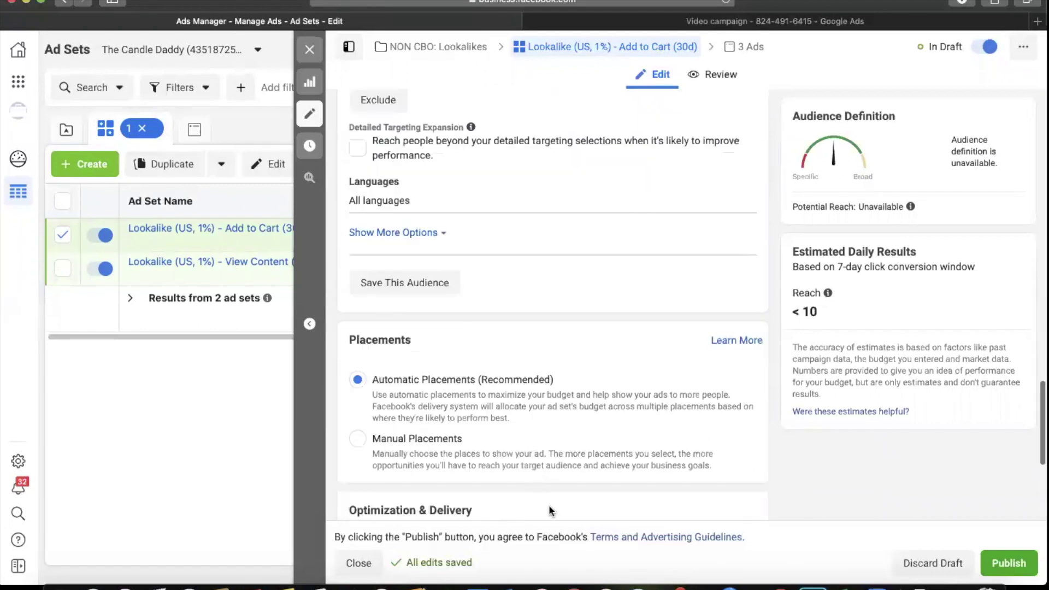
{"action": "left_click", "coordinate": [309, 52]}
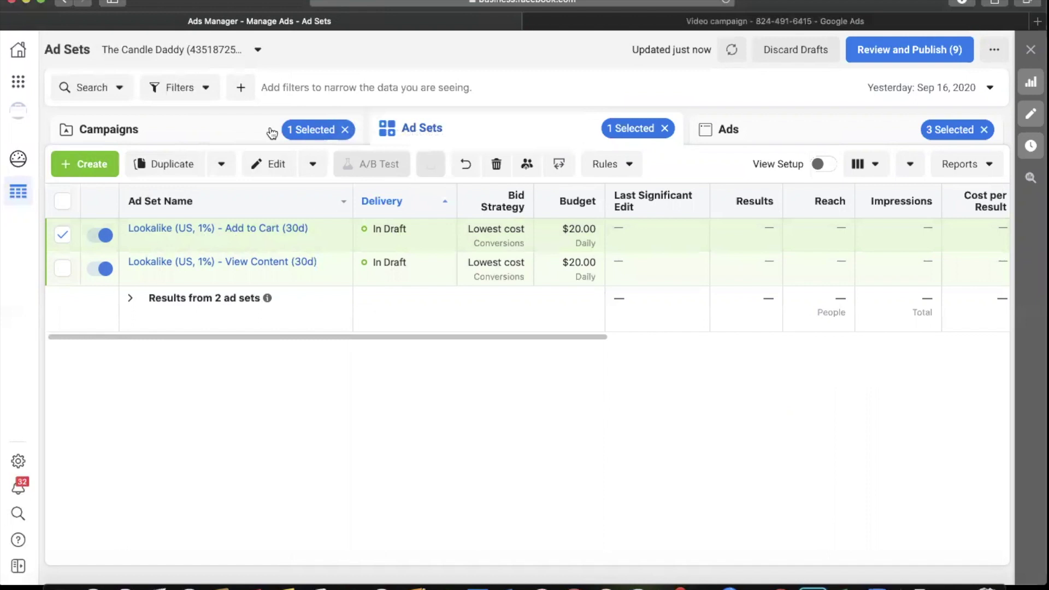
Compare the ad sets and budgets of the NON CBO: Lookalikes and NON CBO: Interest Testing campaigns, and return to the campaigns list
{"action": "left_click", "coordinate": [211, 129]}
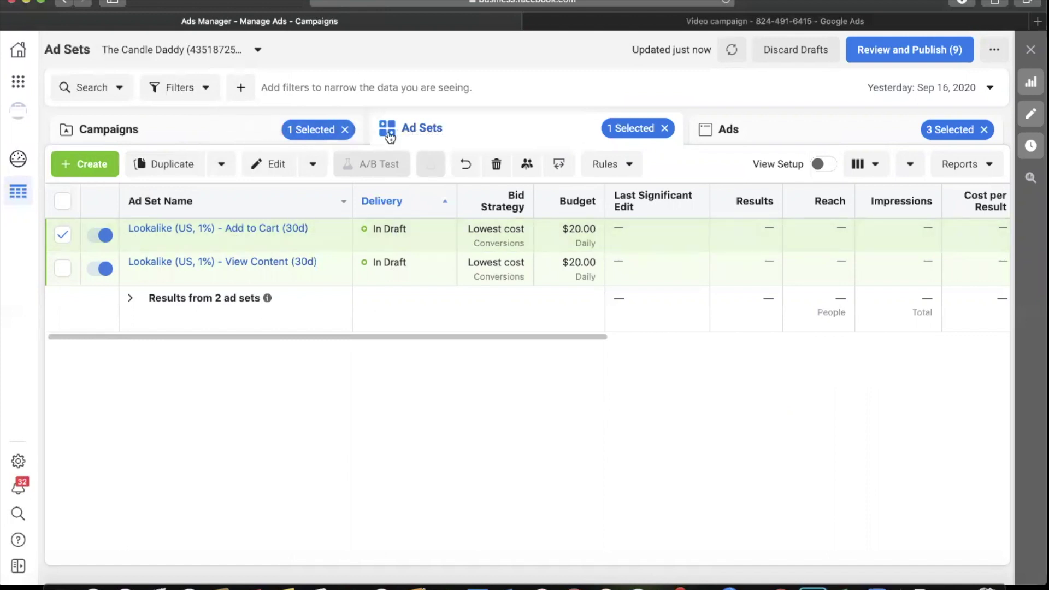
{"action": "left_click", "coordinate": [516, 129]}
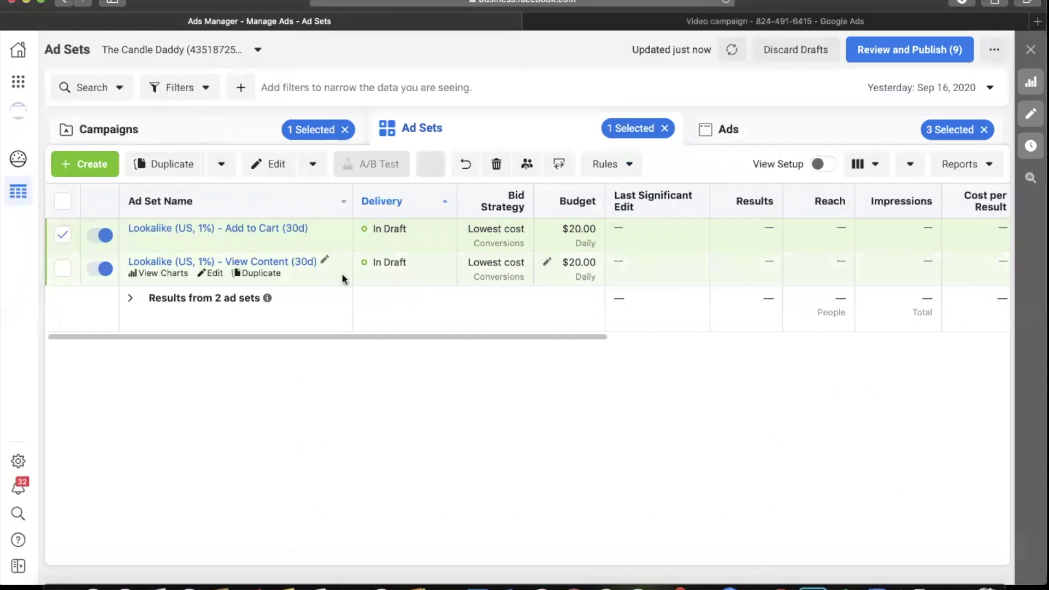
{"action": "left_click", "coordinate": [211, 129]}
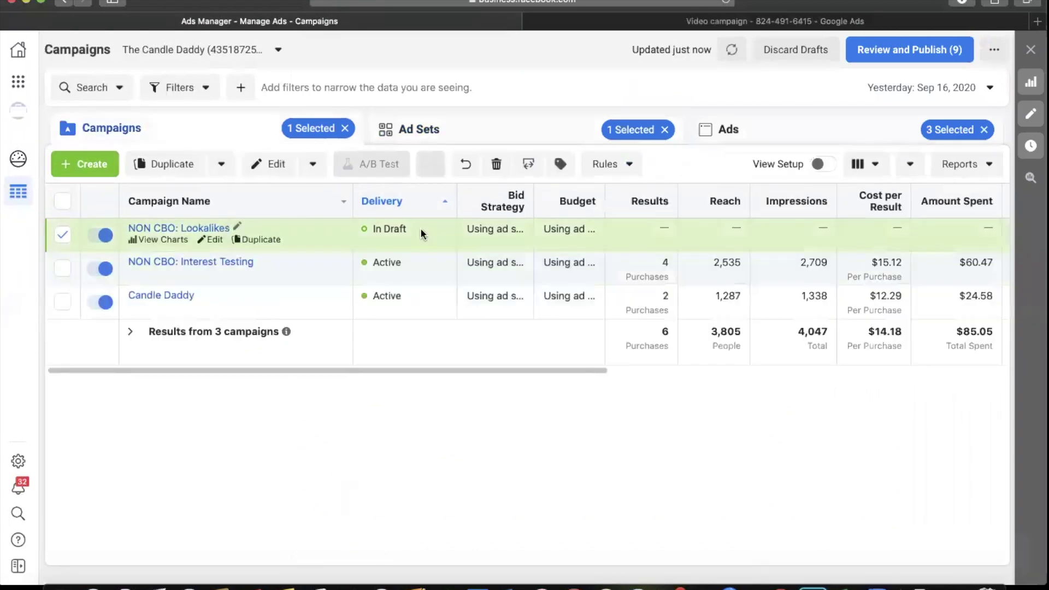
{"action": "left_click", "coordinate": [191, 261]}
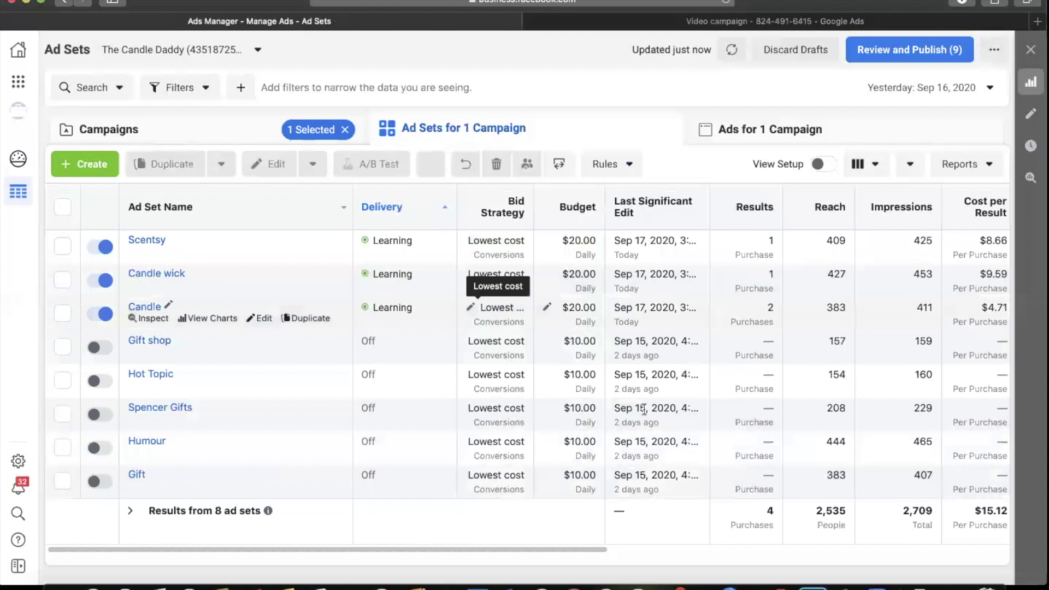
{"action": "left_click", "coordinate": [311, 131]}
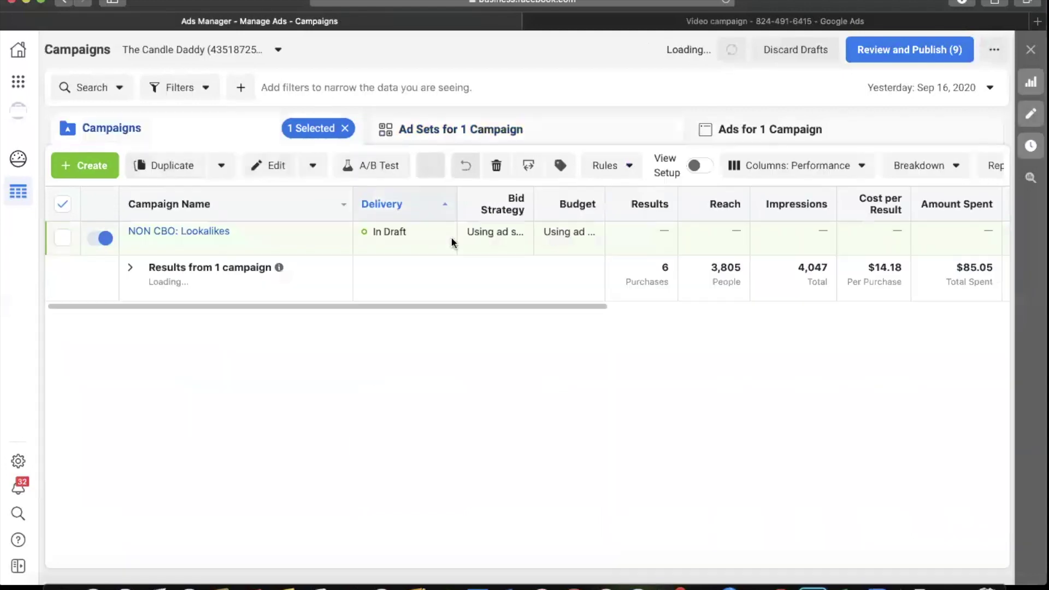
{"action": "left_click", "coordinate": [596, 136]}
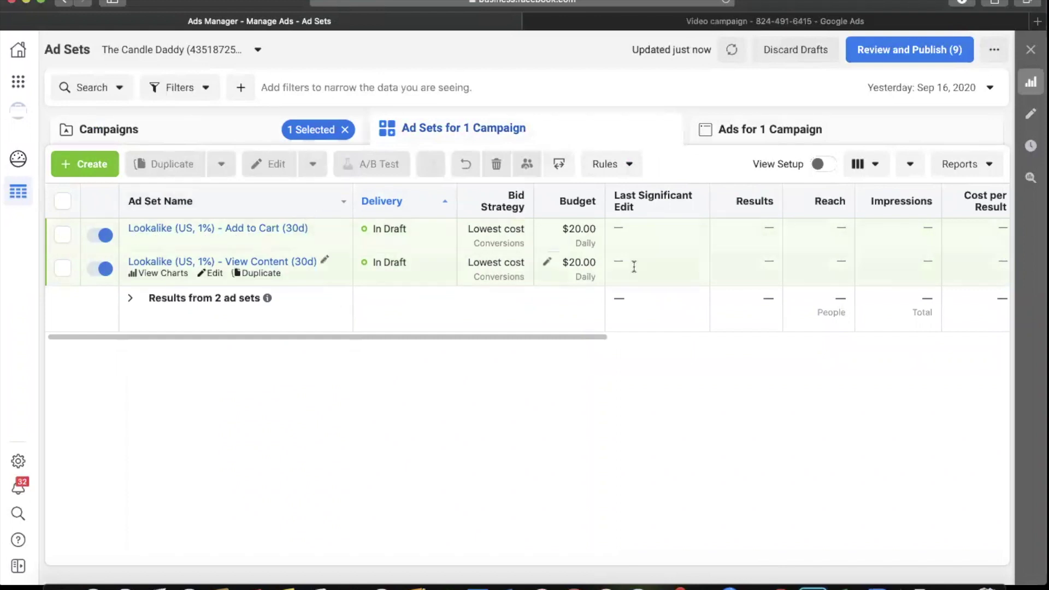
{"action": "left_click", "coordinate": [201, 128]}
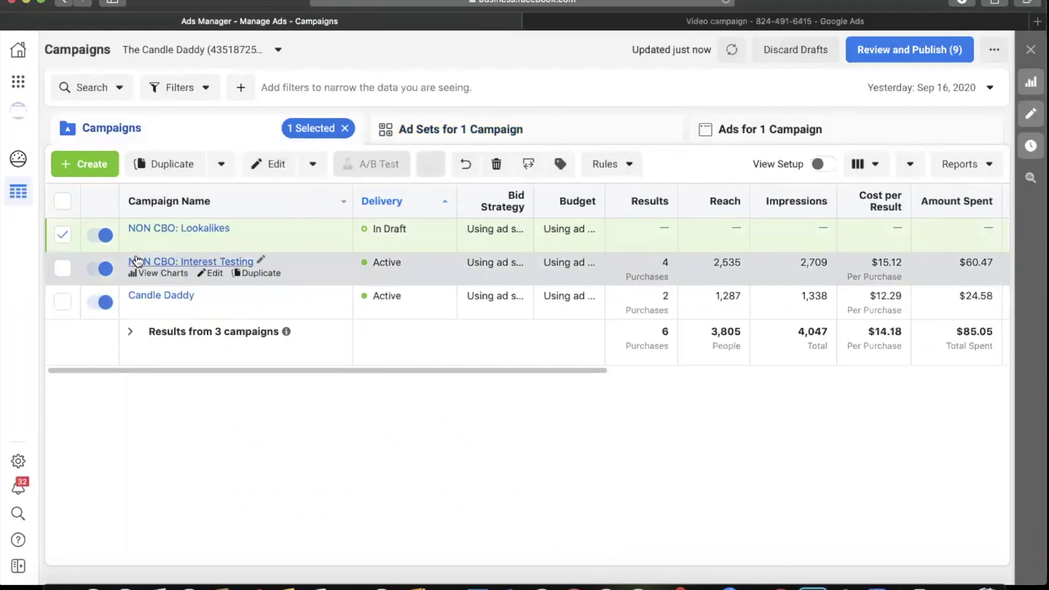
Turn on Campaign Budget Optimization for the NON CBO: Lookalikes campaign with a daily budget of $20.00
{"action": "left_click", "coordinate": [211, 241]}
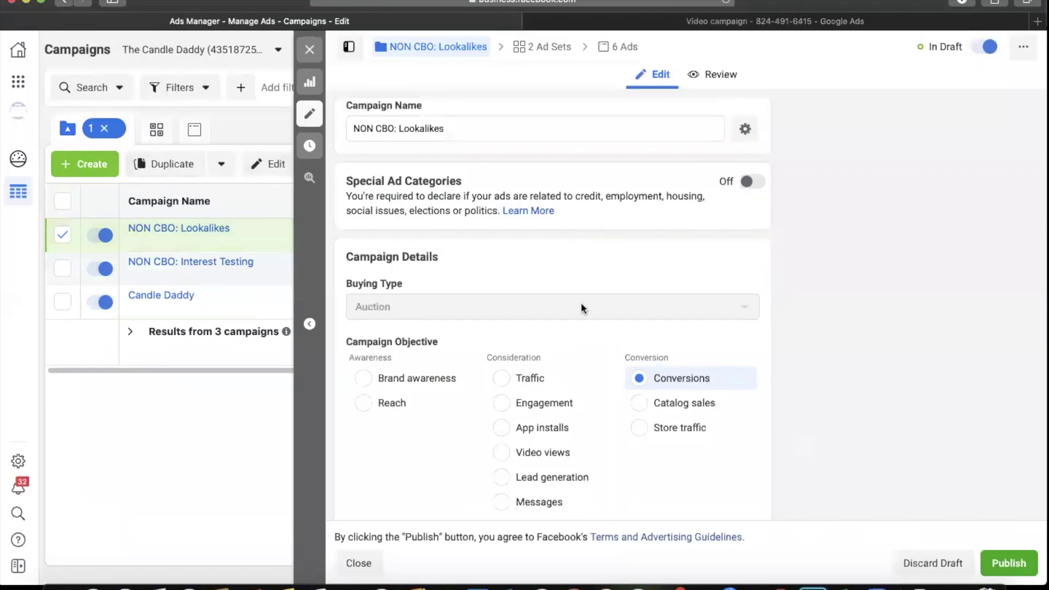
{"action": "scroll", "coordinate": [656, 404], "scroll_direction": "down", "scroll_amount": 10}
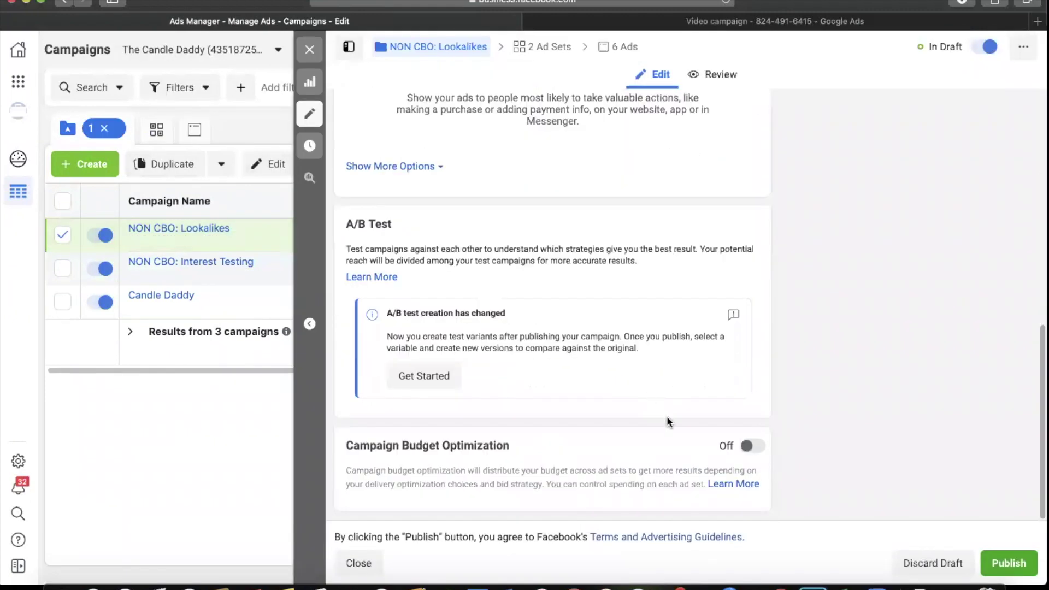
{"action": "left_click", "coordinate": [753, 447]}
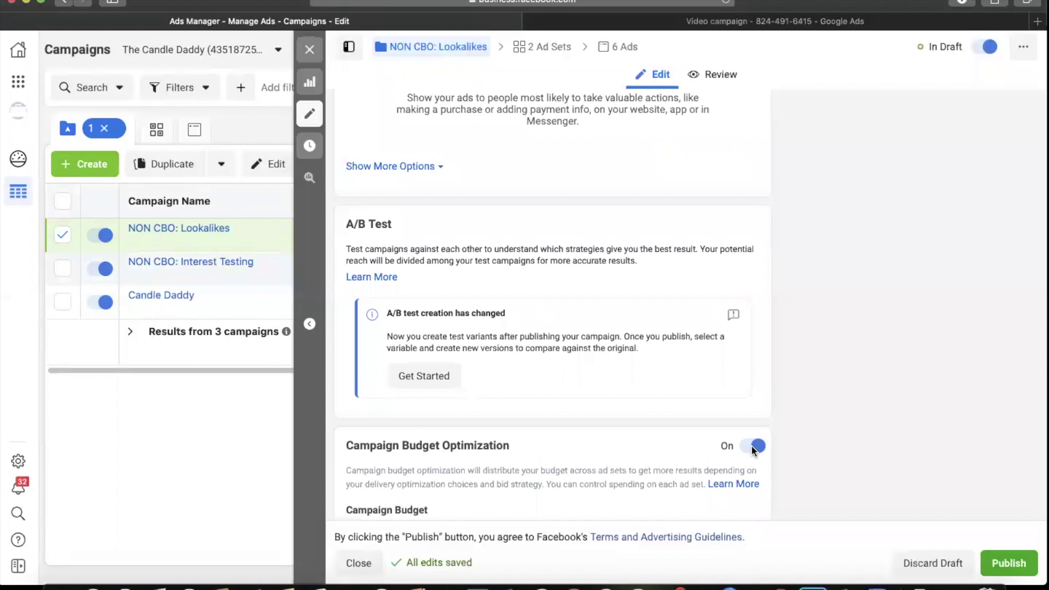
{"action": "scroll", "coordinate": [753, 447], "scroll_direction": "down", "scroll_amount": 3}
{"action": "left_click", "coordinate": [466, 390]}
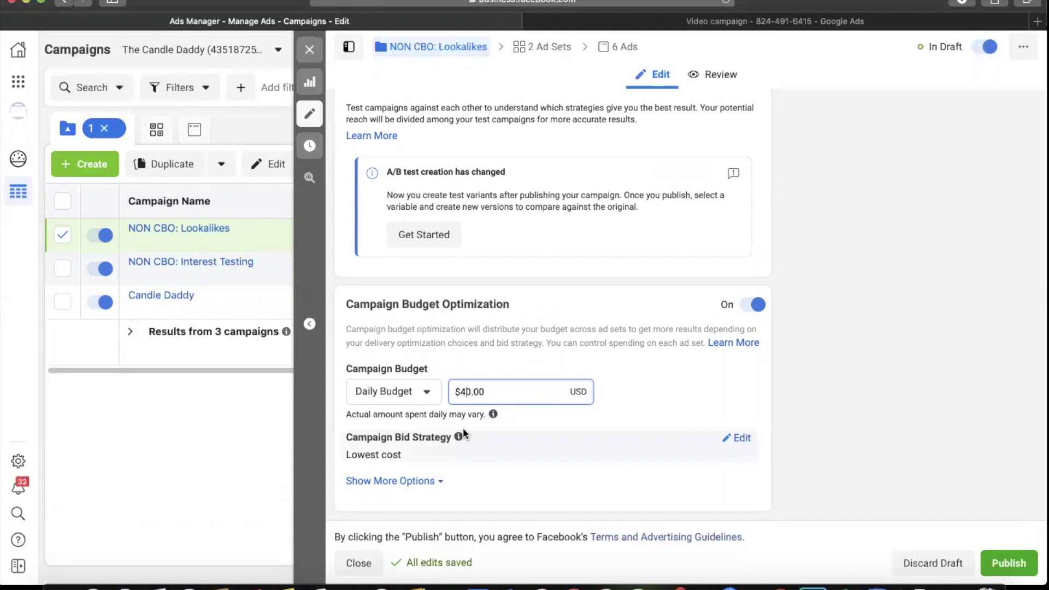
{"action": "key", "text": "BackSpace"}
{"action": "type", "text": "2"}
{"action": "left_click", "coordinate": [522, 349]}
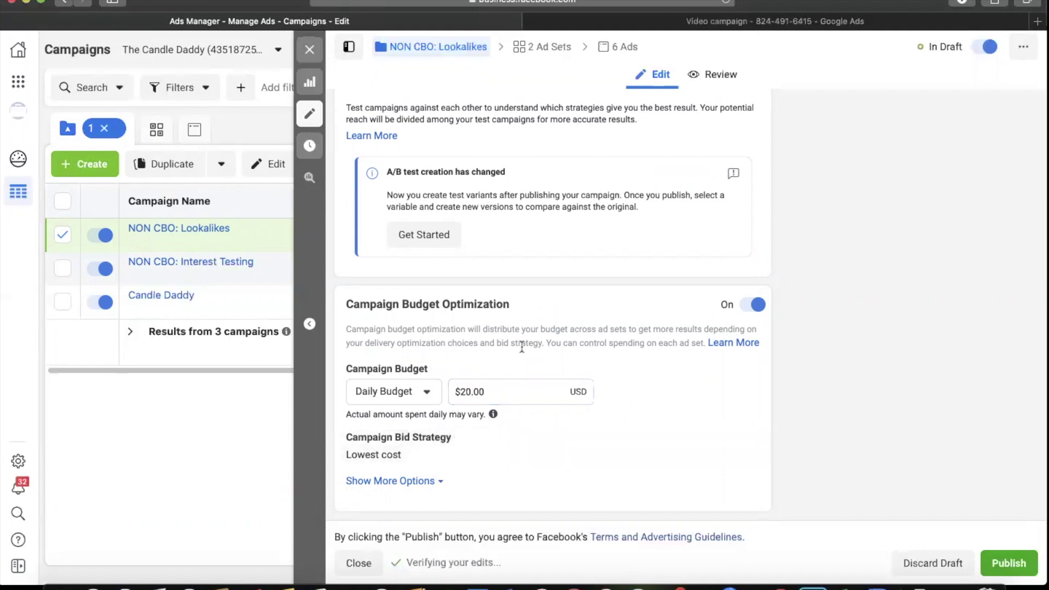
Rename the lookalikes campaign as CBO: Lookalikes and close its editor
{"action": "scroll", "coordinate": [520, 345], "scroll_direction": "up", "scroll_amount": 10}
{"action": "left_click", "coordinate": [374, 129]}
{"action": "key", "text": "BackSpace"}
{"action": "key", "text": "BackSpace"}
{"action": "key", "text": "BackSpace"}
{"action": "key", "text": "BackSpace"}
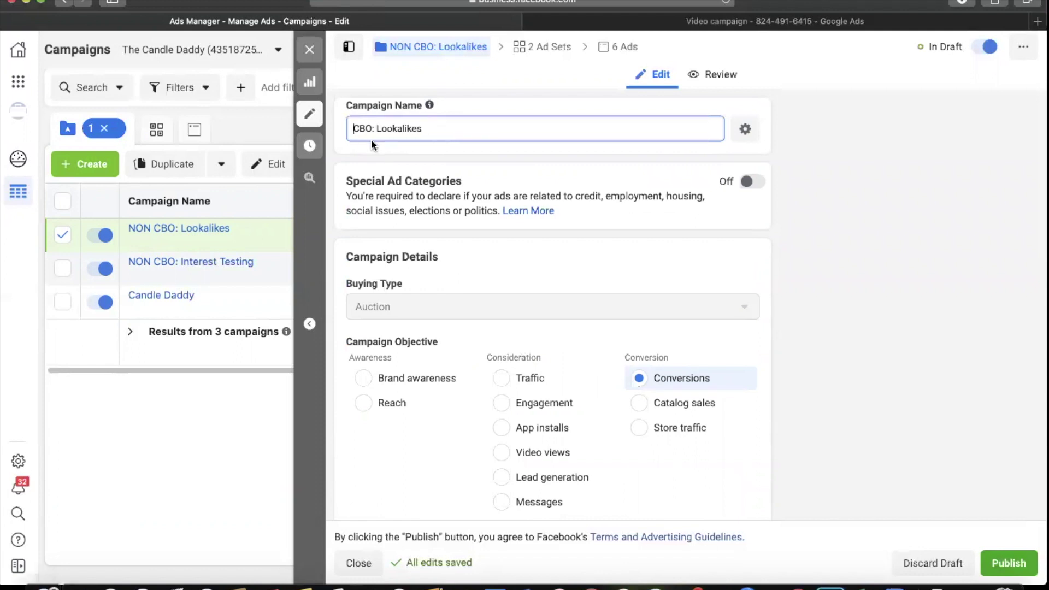
{"action": "left_click", "coordinate": [311, 52]}
Check the lookalikes campaign's ad sets and ads, publish all its drafts, and return to the campaigns list with the campaign deselected
{"action": "left_click", "coordinate": [448, 129]}
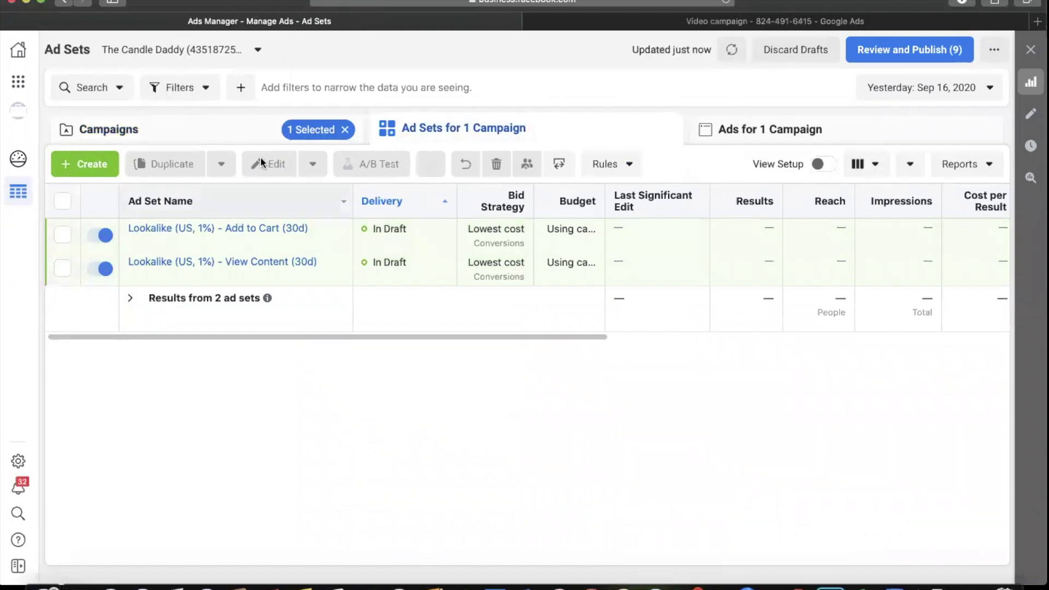
{"action": "left_click", "coordinate": [839, 122]}
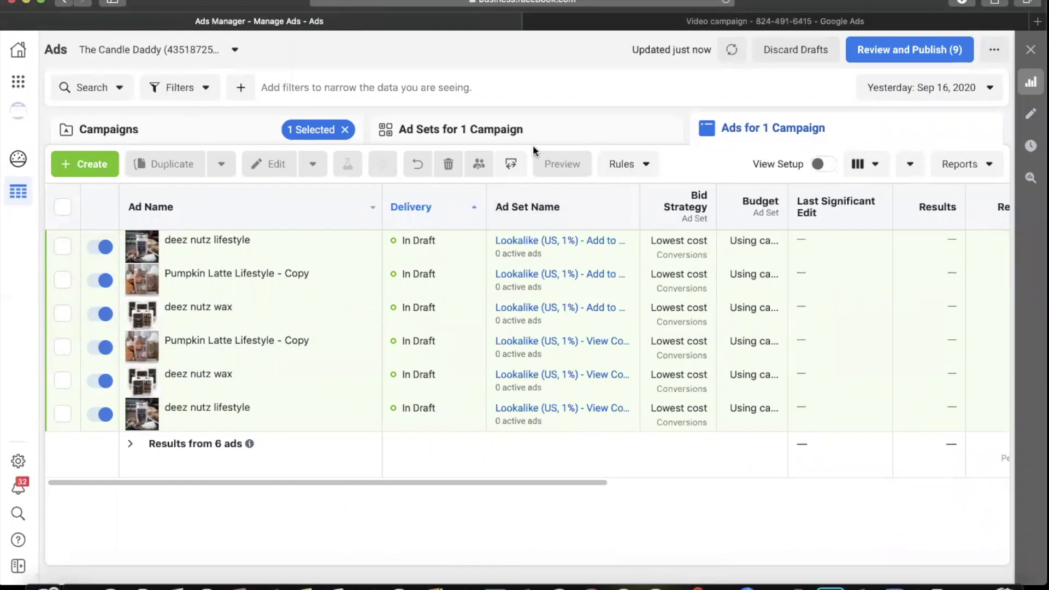
{"action": "left_click", "coordinate": [929, 49]}
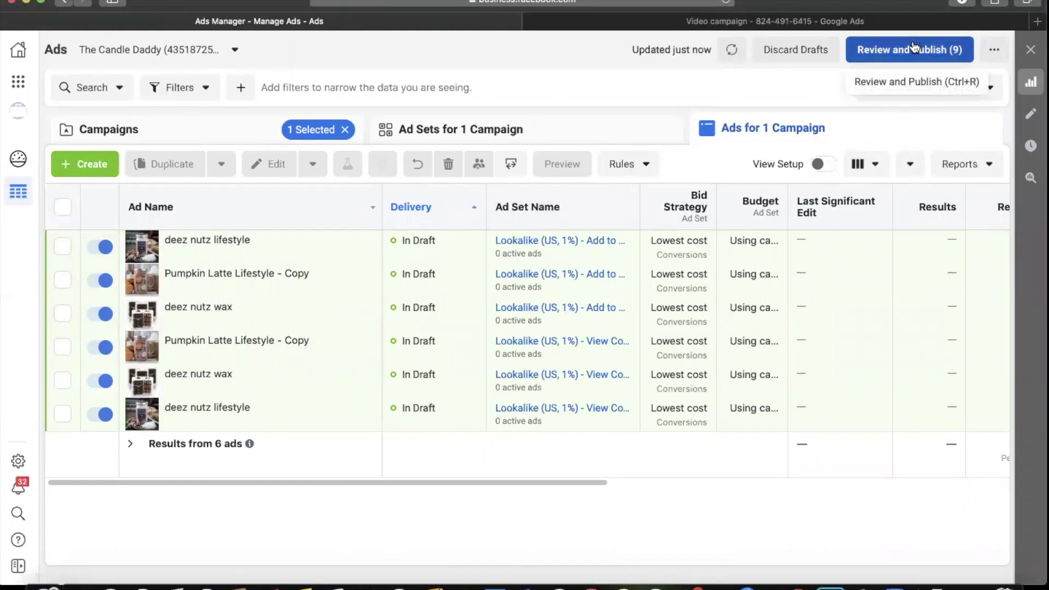
{"action": "left_click", "coordinate": [753, 376]}
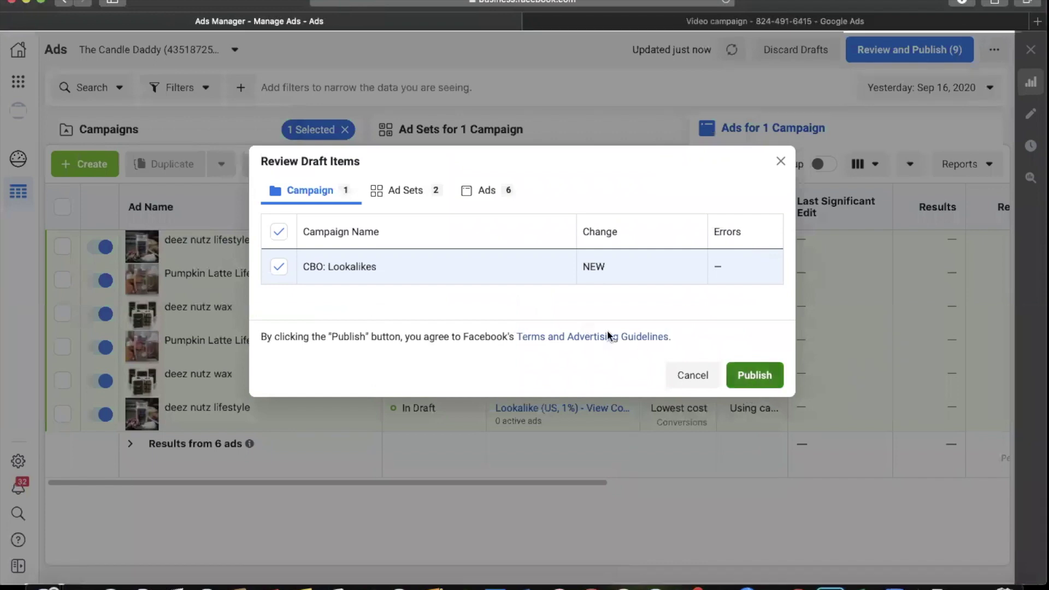
{"action": "left_click", "coordinate": [283, 135]}
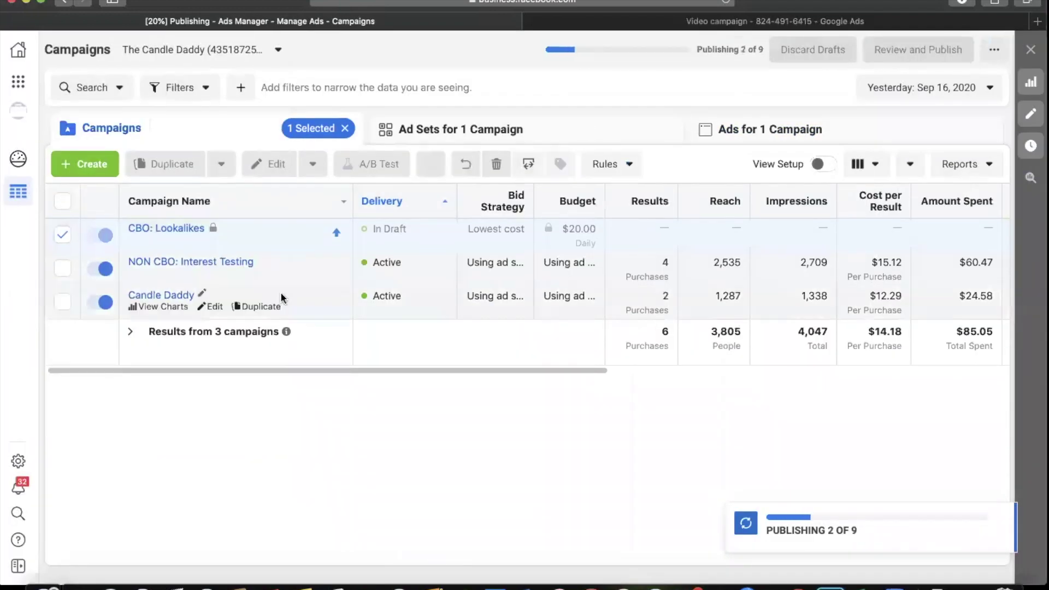
{"action": "left_click", "coordinate": [62, 234]}
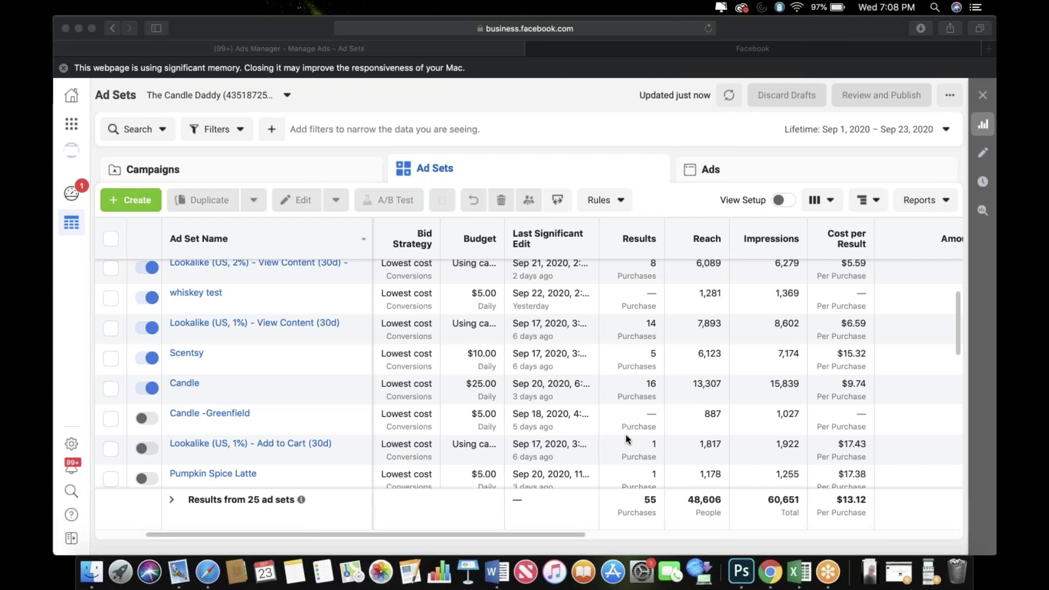
Review the lifetime spend, link clicks, purchases and cost per result of the account's ad sets
{"action": "left_click", "coordinate": [627, 536]}
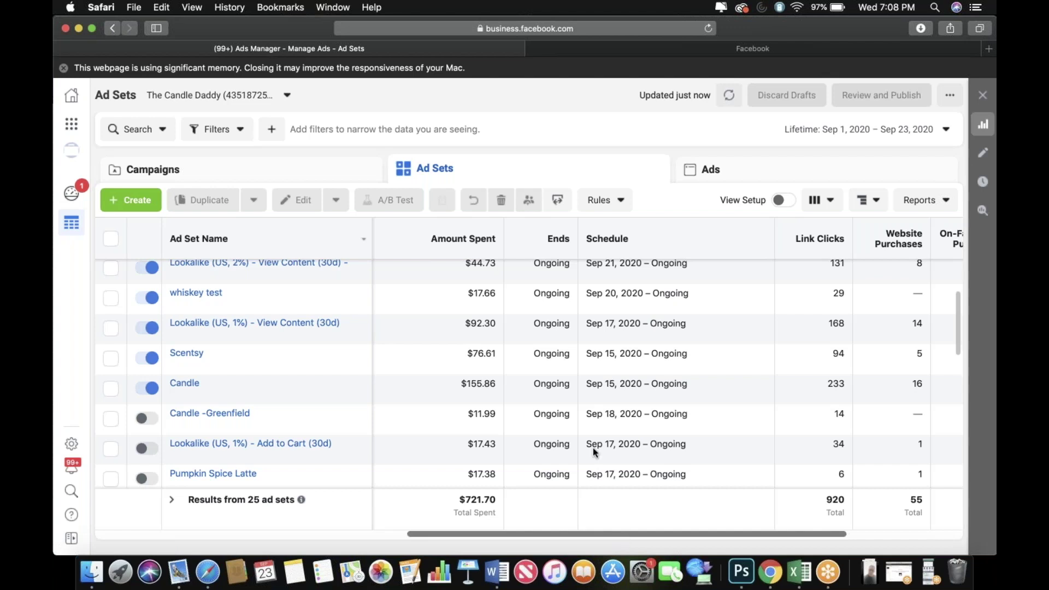
{"action": "scroll", "coordinate": [492, 372], "scroll_direction": "left", "scroll_amount": 5}
{"action": "scroll", "coordinate": [492, 371], "scroll_direction": "up", "scroll_amount": 5}
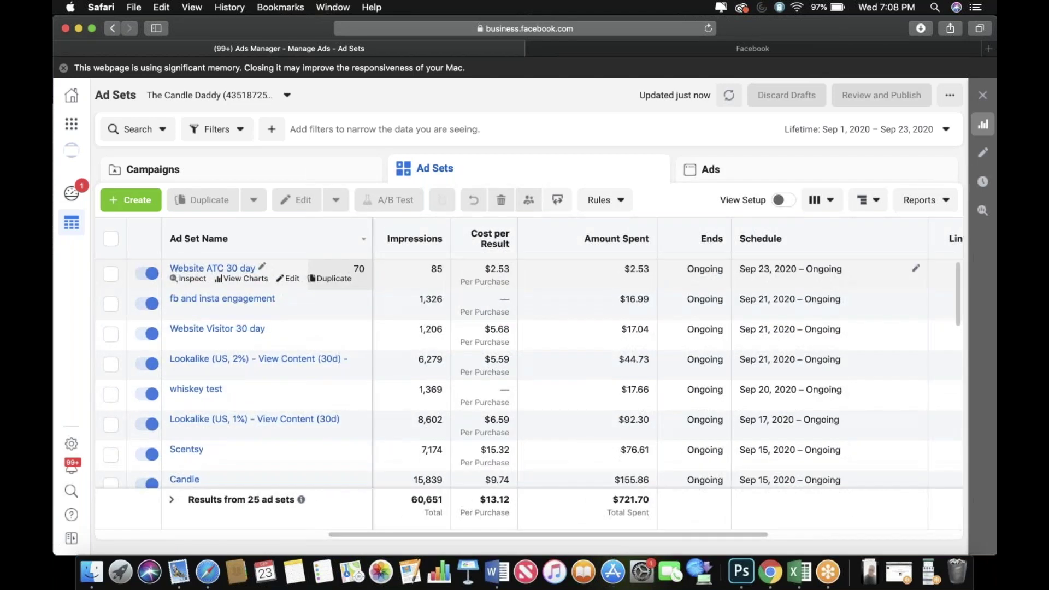
{"action": "scroll", "coordinate": [612, 377], "scroll_direction": "left", "scroll_amount": 1}
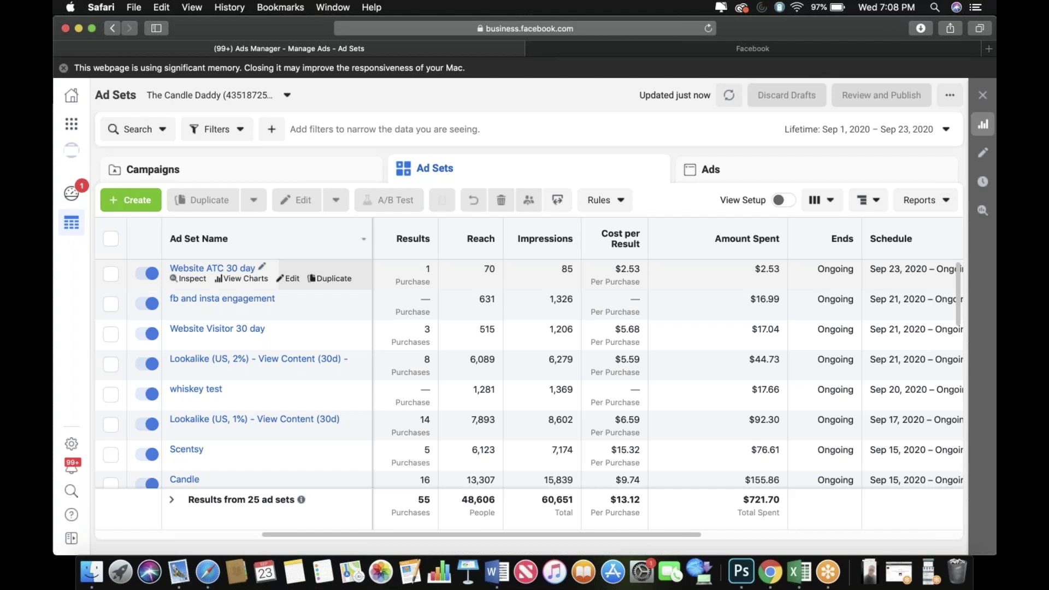
Examine the reactions and comments on the Deez Nutz wax melts ad post, and return to the ad sets list
{"action": "left_click", "coordinate": [691, 47]}
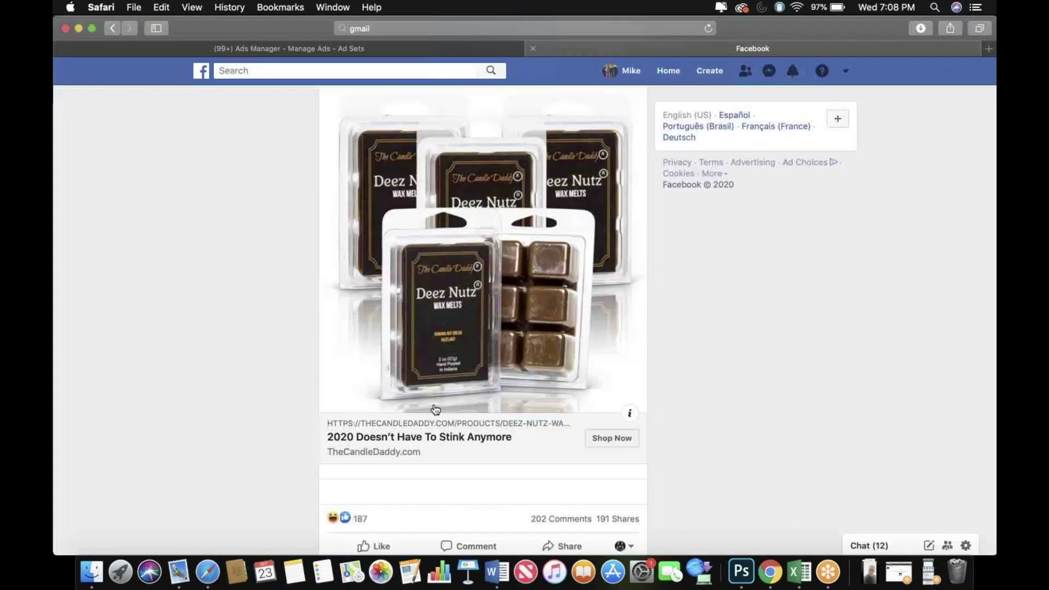
{"action": "scroll", "coordinate": [560, 301], "scroll_direction": "down", "scroll_amount": 5}
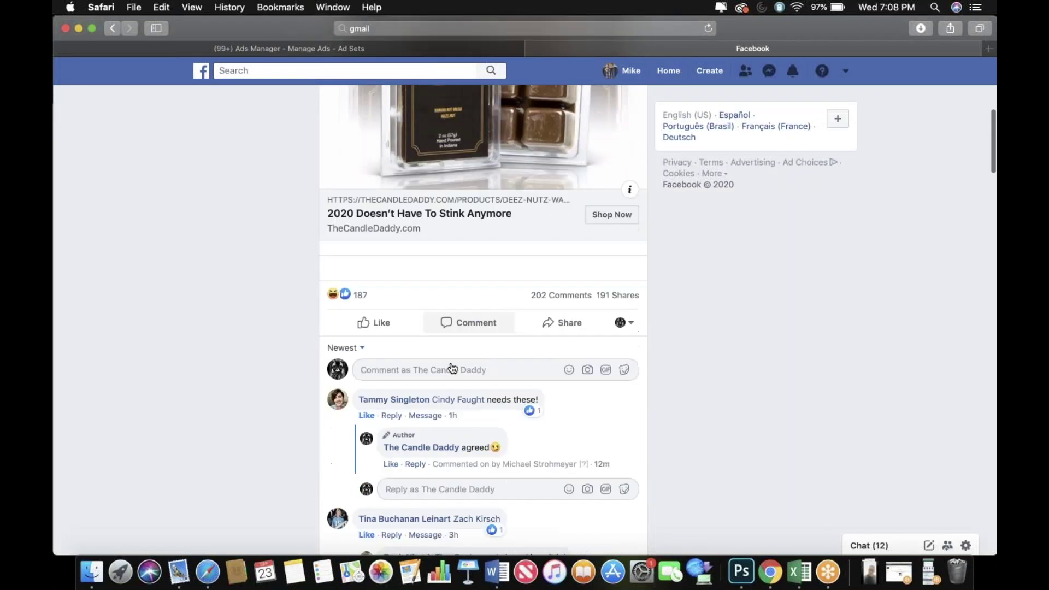
{"action": "scroll", "coordinate": [560, 301], "scroll_direction": "down", "scroll_amount": 3}
{"action": "scroll", "coordinate": [492, 246], "scroll_direction": "up", "scroll_amount": 2}
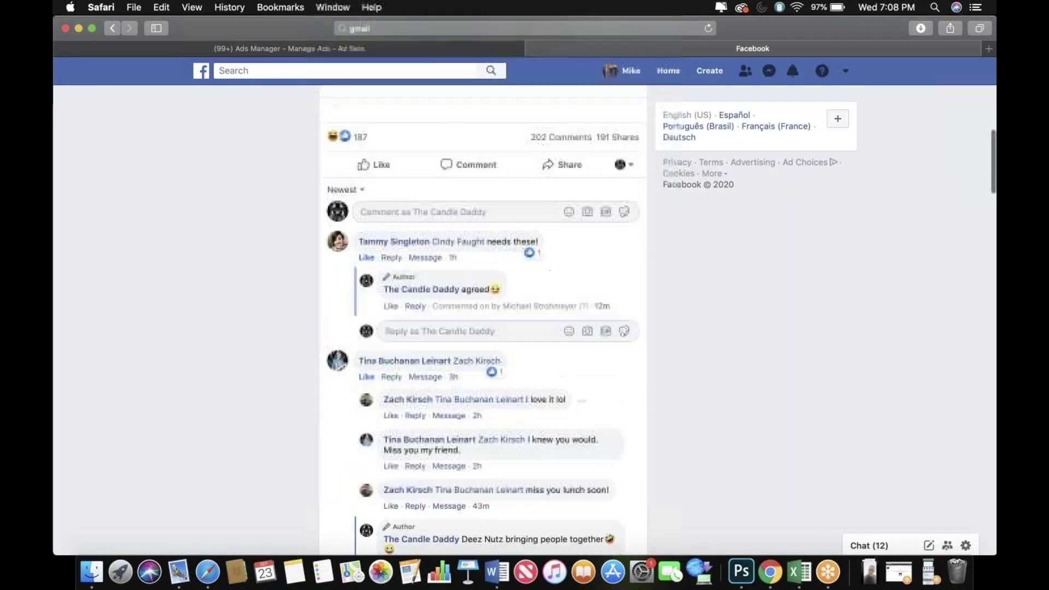
{"action": "left_click", "coordinate": [459, 49]}
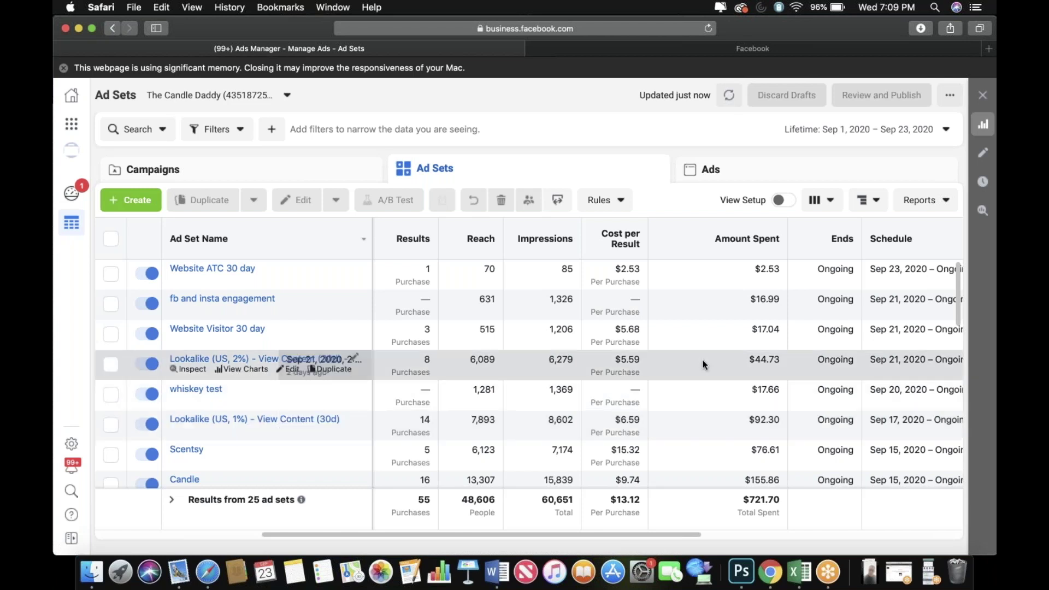
Compare the ad sets' delivery, budget, results, cost per purchase, amount spent and purchase conversion value
{"action": "scroll", "coordinate": [383, 360], "scroll_direction": "left", "scroll_amount": 5}
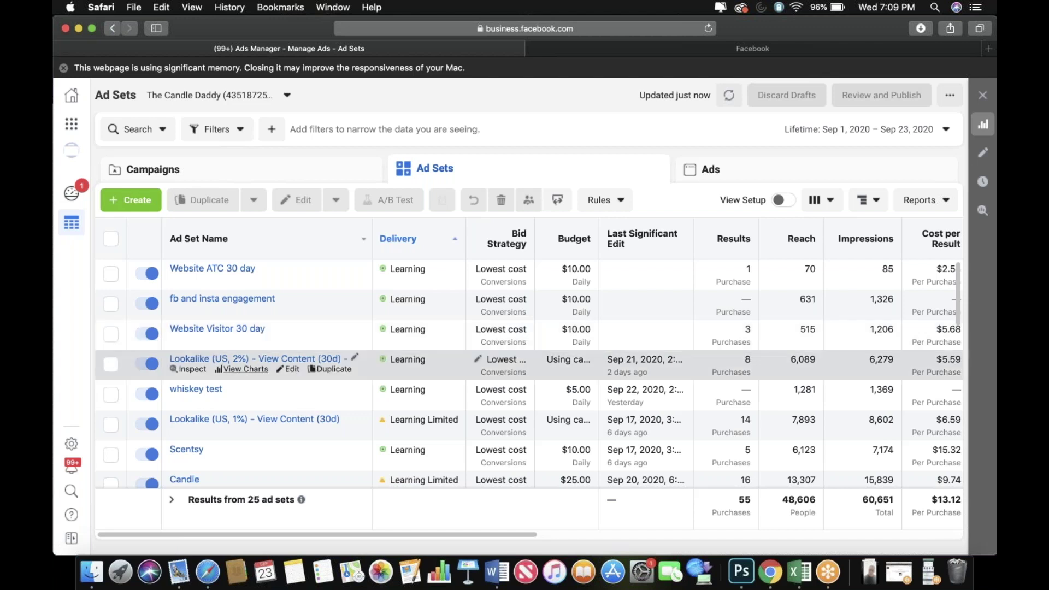
{"action": "scroll", "coordinate": [328, 426], "scroll_direction": "down", "scroll_amount": 1}
{"action": "scroll", "coordinate": [328, 427], "scroll_direction": "up", "scroll_amount": 1}
{"action": "scroll", "coordinate": [328, 427], "scroll_direction": "right", "scroll_amount": 1}
{"action": "scroll", "coordinate": [557, 436], "scroll_direction": "right", "scroll_amount": 5}
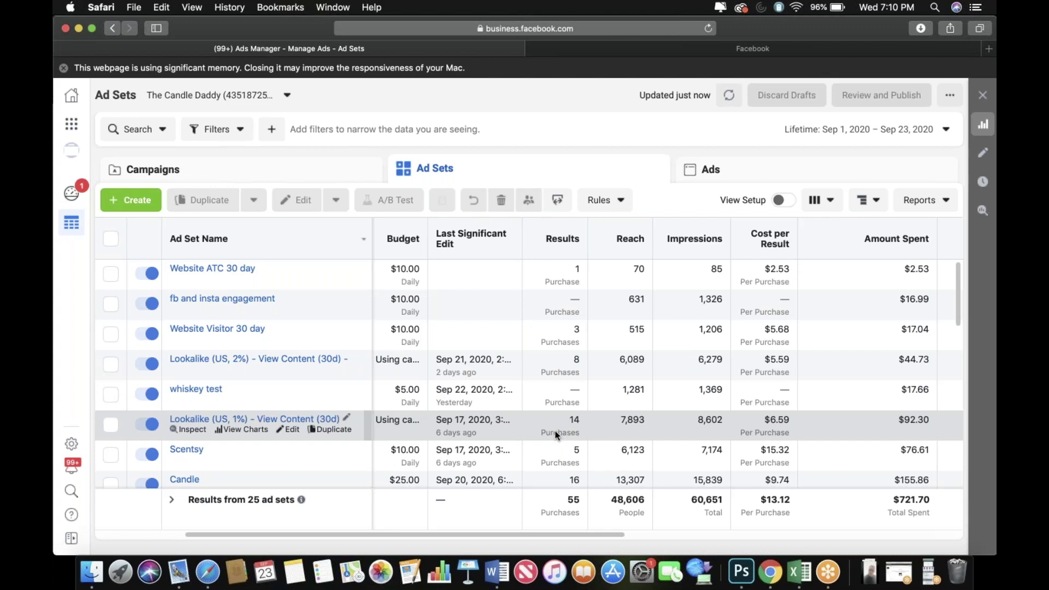
{"action": "scroll", "coordinate": [557, 436], "scroll_direction": "left", "scroll_amount": 2}
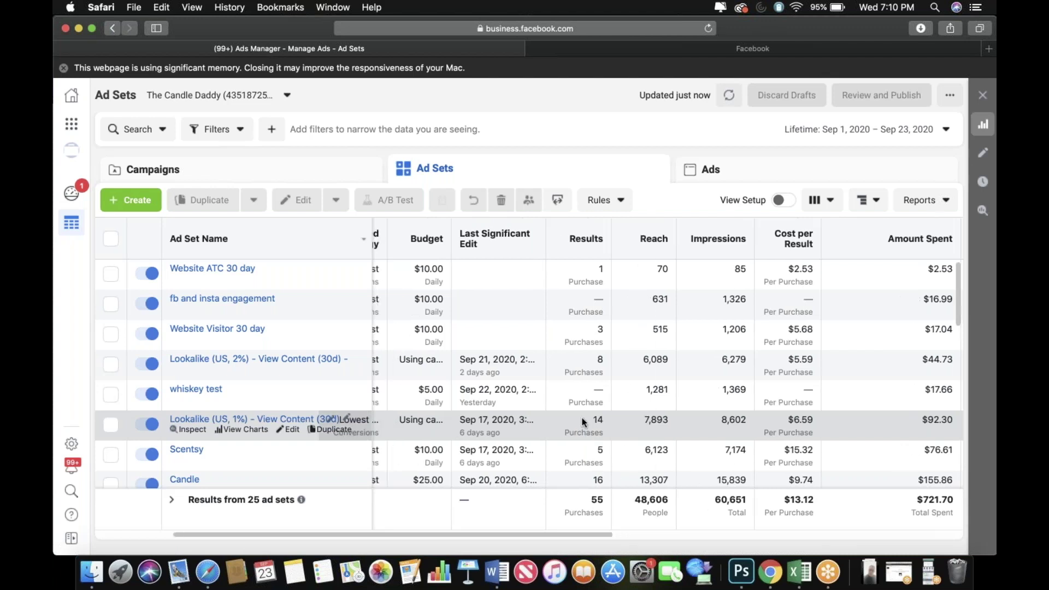
{"action": "scroll", "coordinate": [582, 417], "scroll_direction": "left", "scroll_amount": 8}
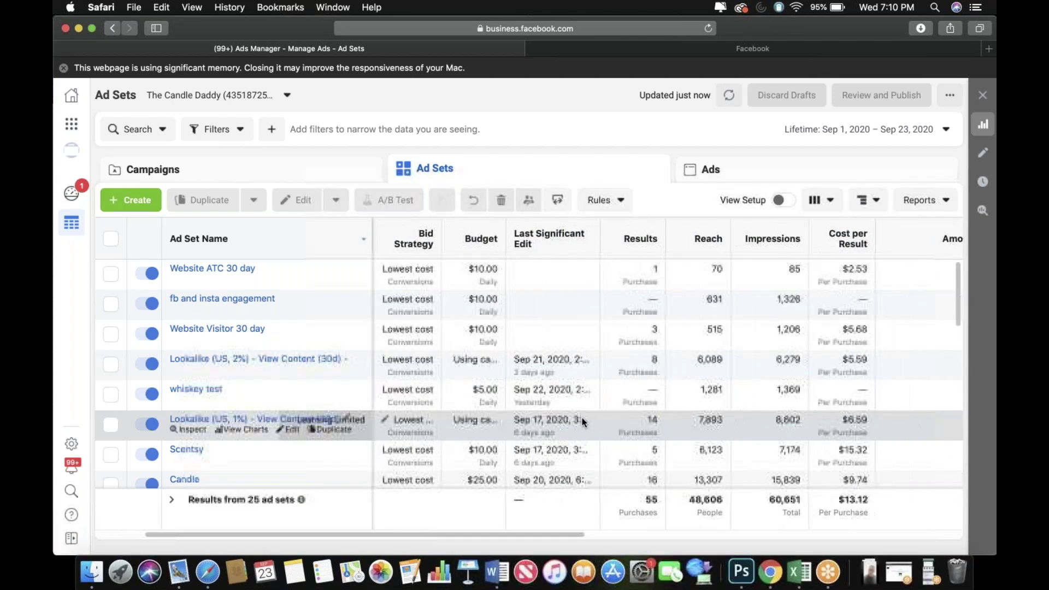
{"action": "scroll", "coordinate": [582, 418], "scroll_direction": "right", "scroll_amount": 10}
{"action": "scroll", "coordinate": [189, 402], "scroll_direction": "left", "scroll_amount": 15}
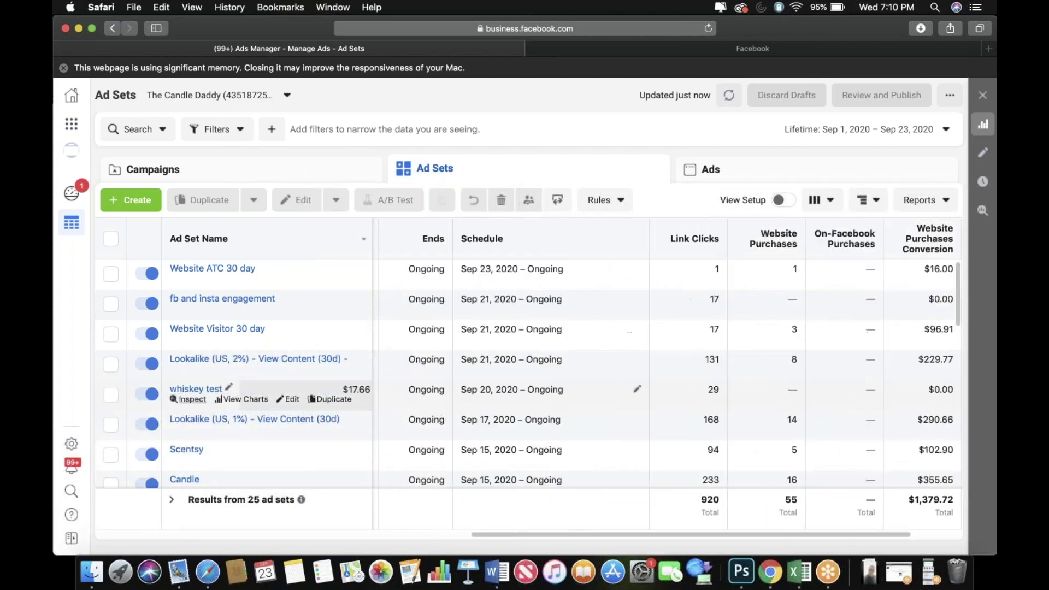
Turn off the whiskey test ad set and dismiss the publishing notice
{"action": "left_click", "coordinate": [147, 394]}
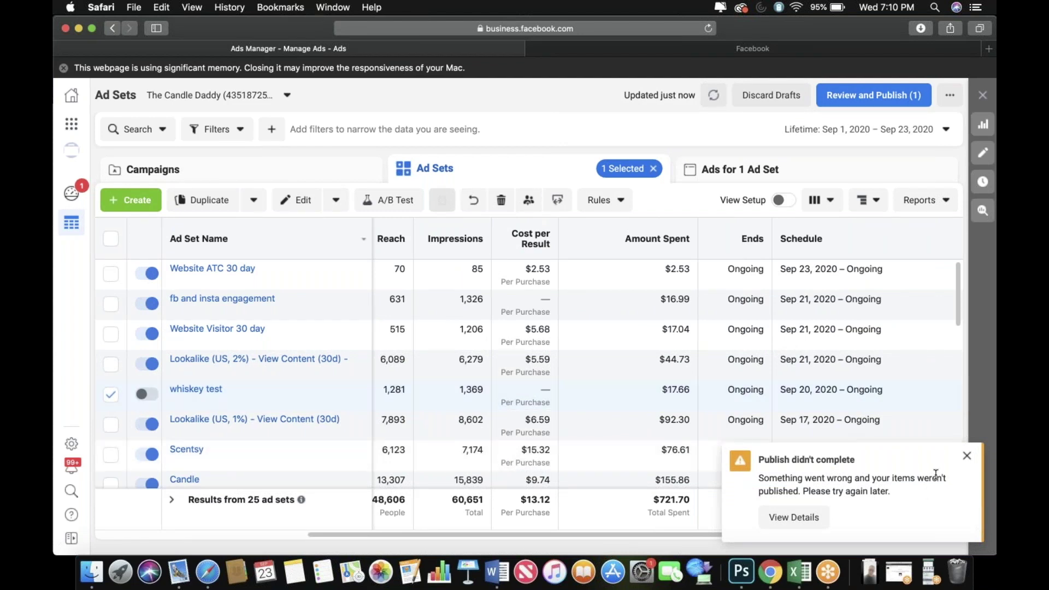
{"action": "left_click", "coordinate": [968, 458]}
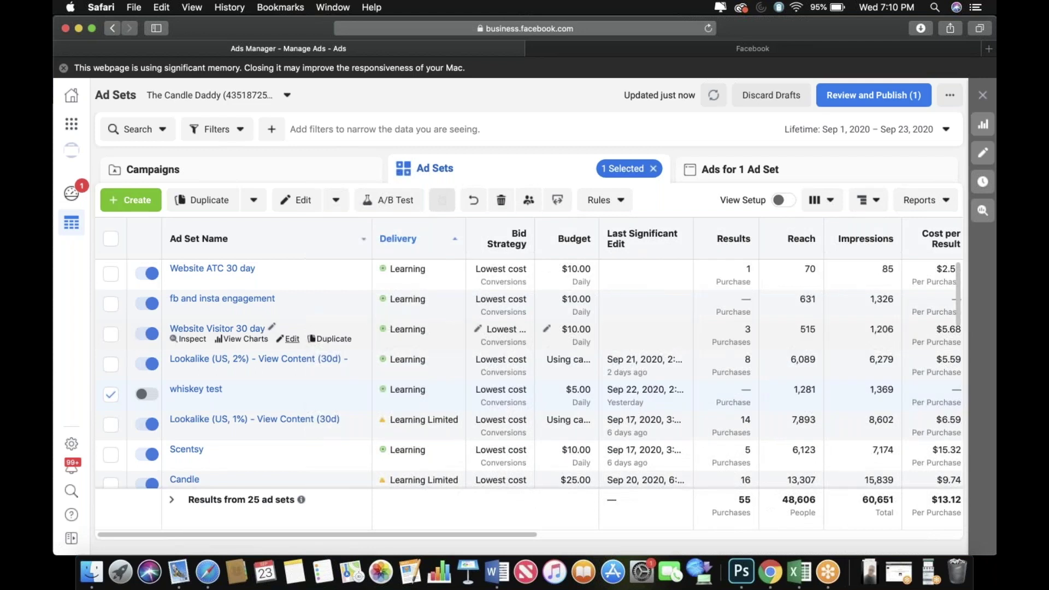
Set the Scentsy ad set's daily budget to $5.00 and publish the change
{"action": "scroll", "coordinate": [530, 382], "scroll_direction": "down", "scroll_amount": 1}
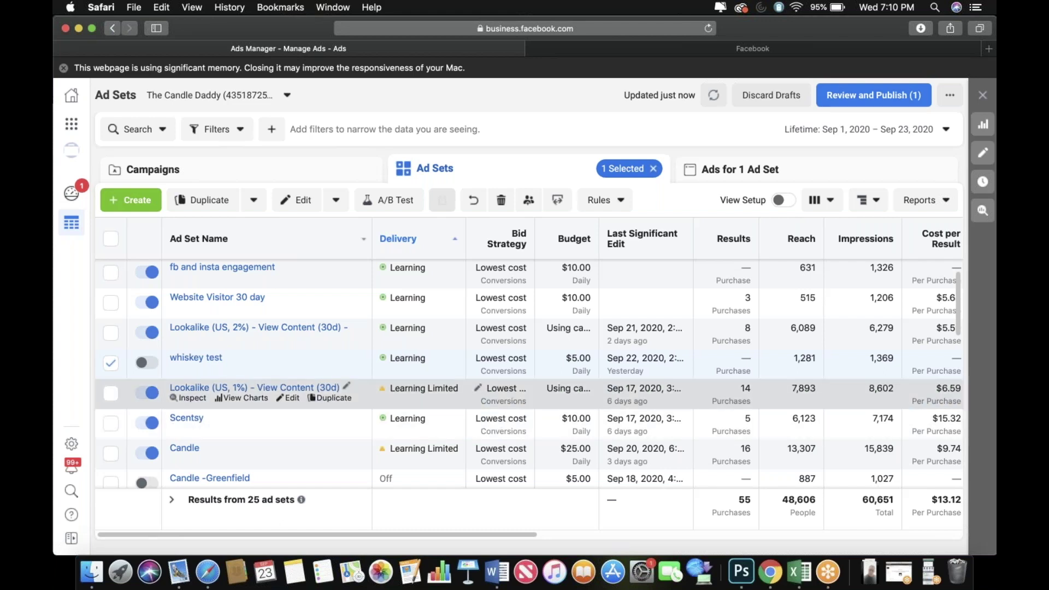
{"action": "scroll", "coordinate": [530, 372], "scroll_direction": "up", "scroll_amount": 1}
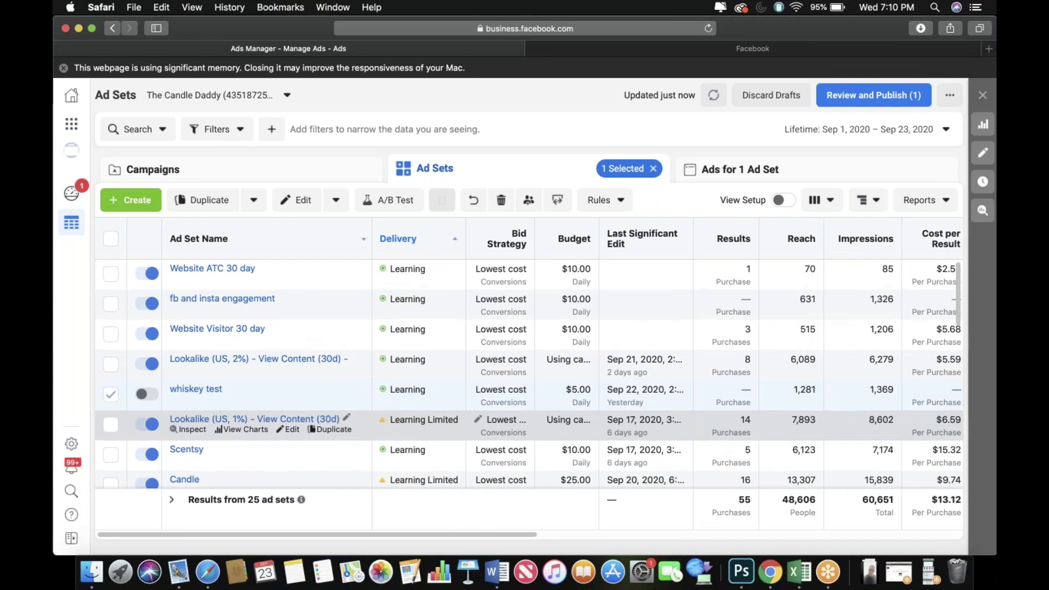
{"action": "scroll", "coordinate": [530, 372], "scroll_direction": "down", "scroll_amount": 2}
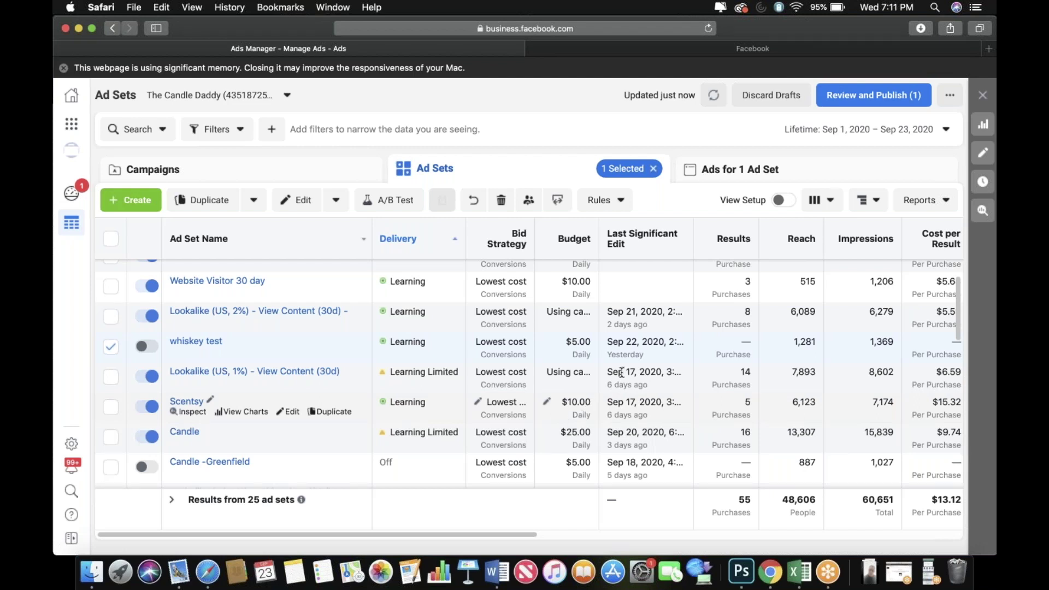
{"action": "scroll", "coordinate": [622, 372], "scroll_direction": "up", "scroll_amount": 1}
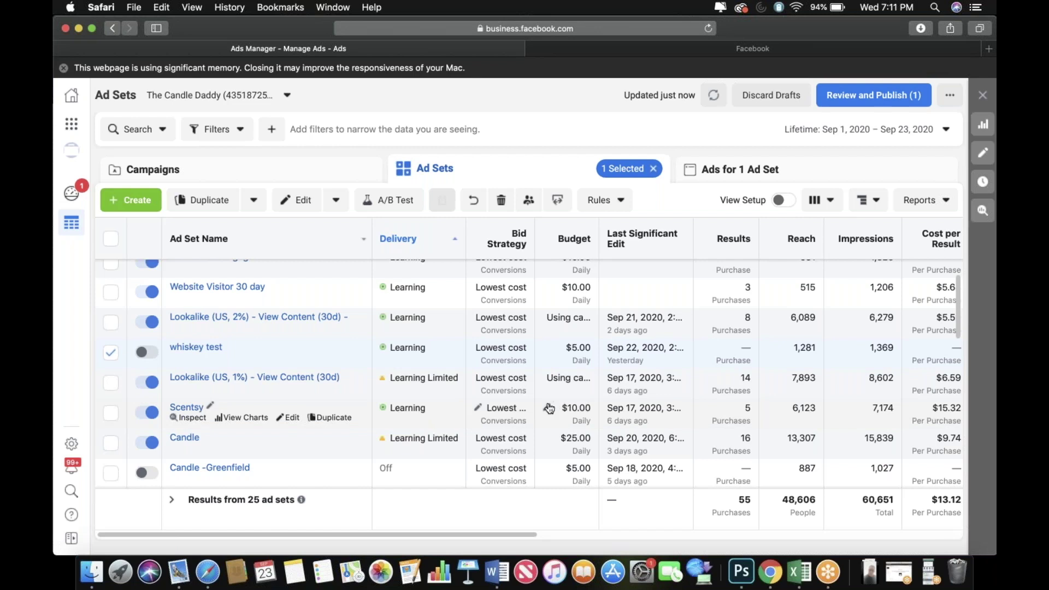
{"action": "left_click", "coordinate": [580, 412]}
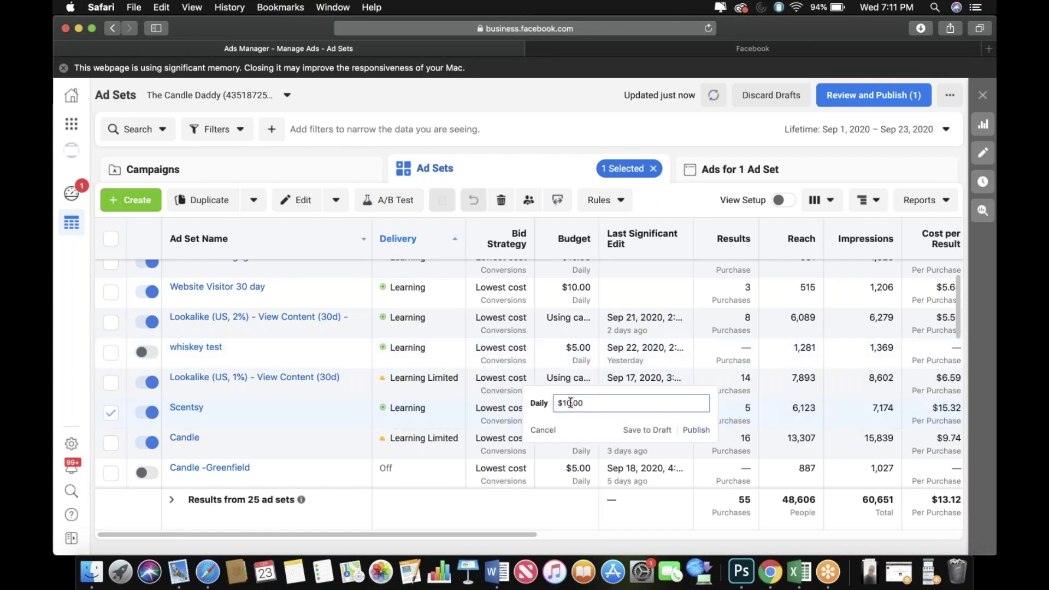
{"action": "left_click", "coordinate": [571, 403]}
{"action": "key", "text": "BackSpace"}
{"action": "key", "text": "BackSpace"}
{"action": "type", "text": "5"}
{"action": "left_click", "coordinate": [689, 431]}
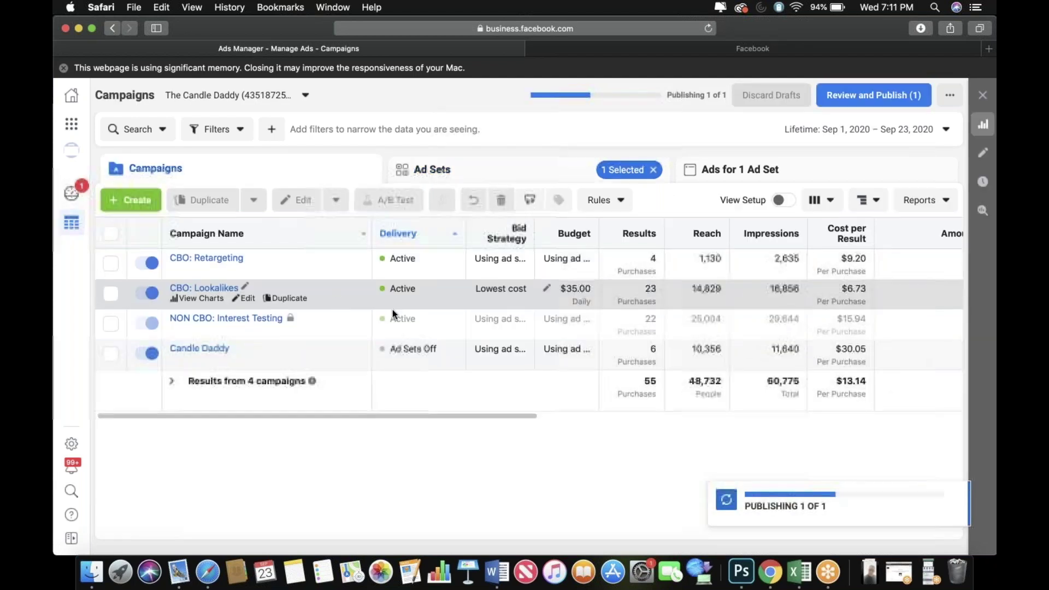
Set the CBO: Lookalikes campaign's daily budget to $40 and publish the change
{"action": "left_click", "coordinate": [547, 288]}
{"action": "left_click", "coordinate": [570, 284]}
{"action": "key", "text": "BackSpace"}
{"action": "key", "text": "BackSpace"}
{"action": "type", "text": "40"}
{"action": "left_click", "coordinate": [696, 311]}
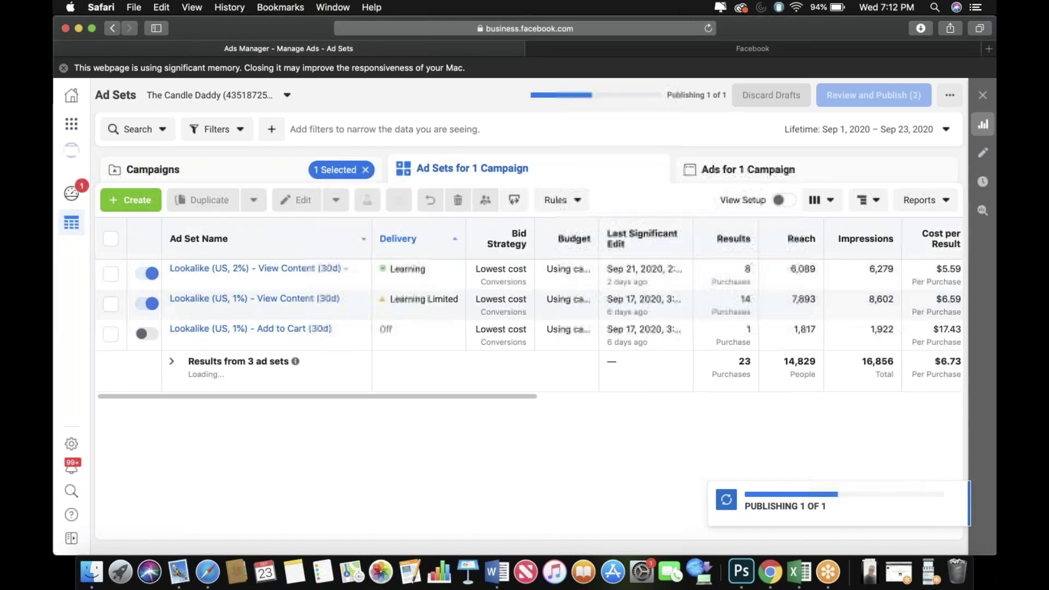
Set the Candle ad set's daily budget to $15.00 and publish the change
{"action": "scroll", "coordinate": [492, 383], "scroll_direction": "down", "scroll_amount": 2}
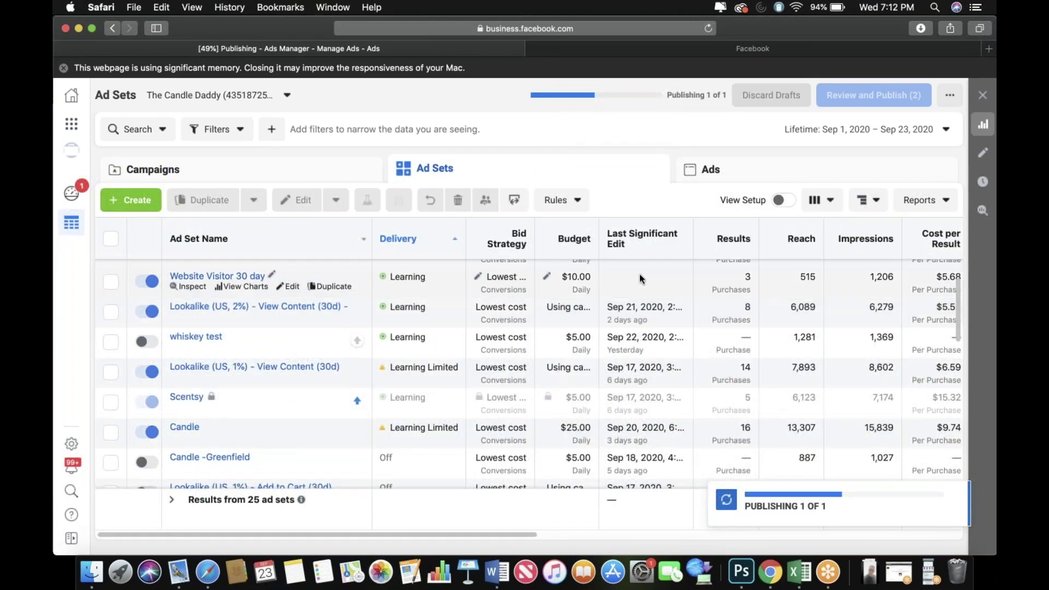
{"action": "left_click", "coordinate": [549, 430]}
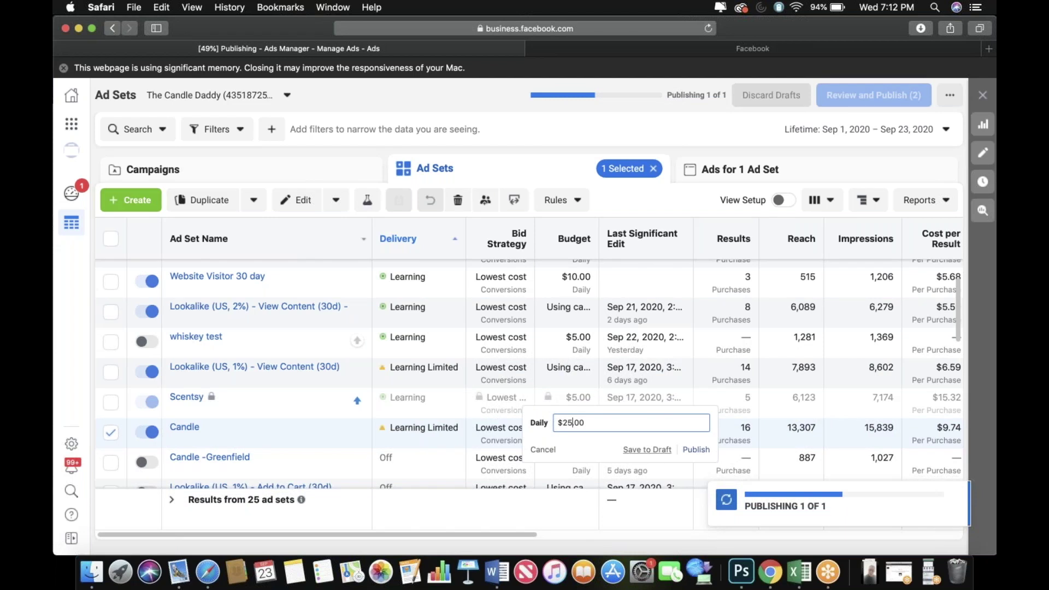
{"action": "key", "text": "BackSpace"}
{"action": "type", "text": "0"}
{"action": "key", "text": "BackSpace"}
{"action": "key", "text": "BackSpace"}
{"action": "type", "text": "15"}
{"action": "left_click", "coordinate": [697, 450]}
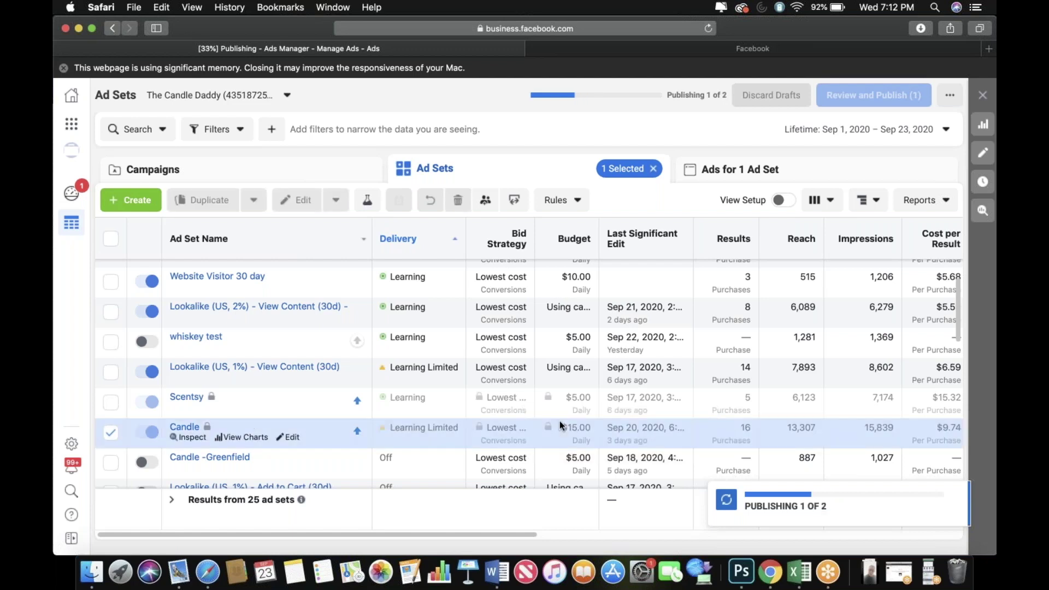
Return to the campaigns list, reload the page, and publish a $50.00 daily budget for CBO: Lookalikes
{"action": "scroll", "coordinate": [560, 421], "scroll_direction": "up", "scroll_amount": 2}
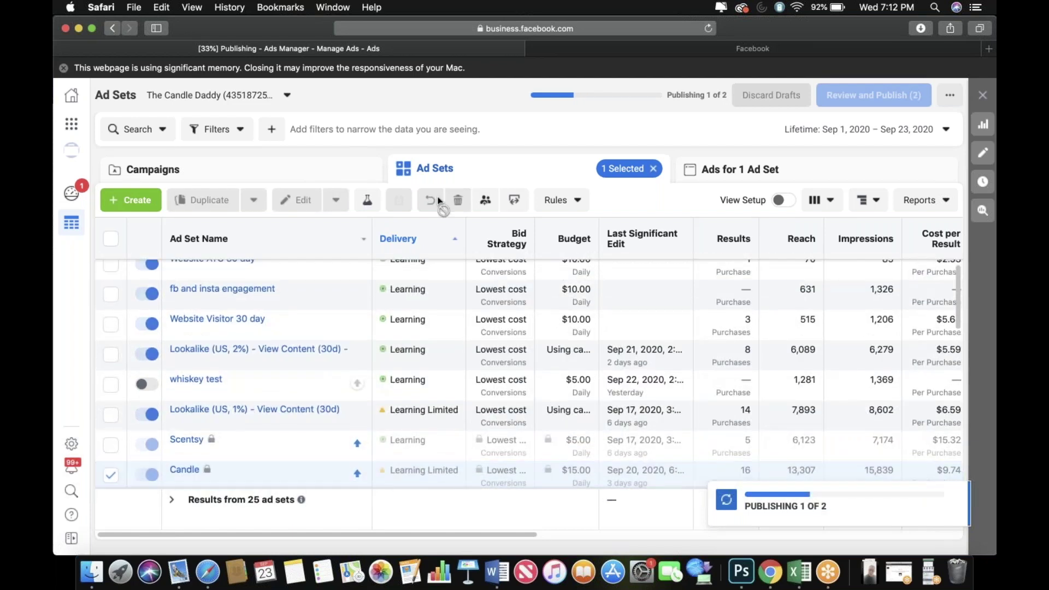
{"action": "left_click", "coordinate": [339, 179]}
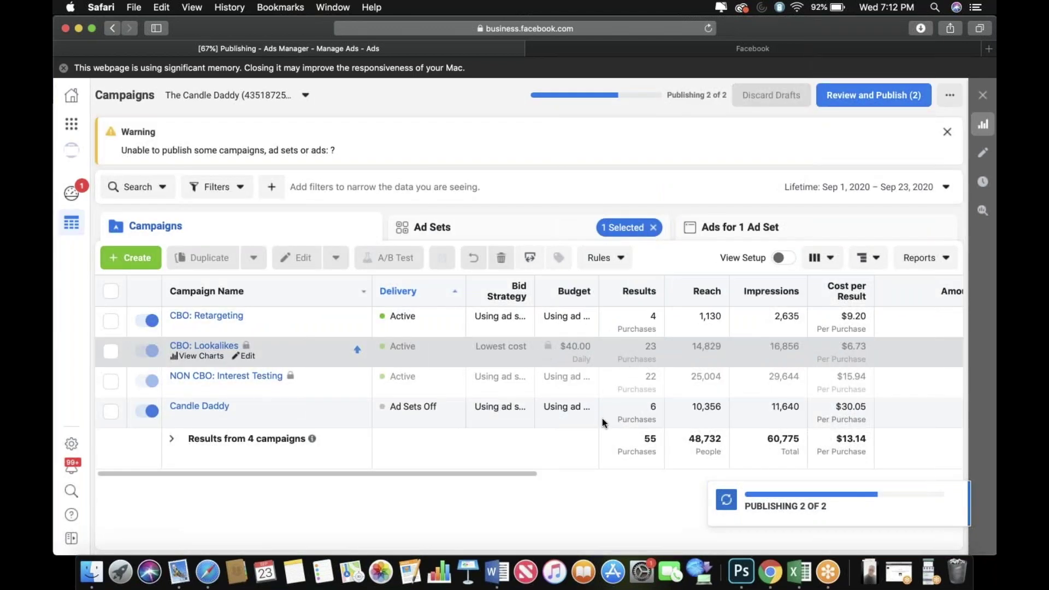
{"action": "left_click", "coordinate": [733, 204]}
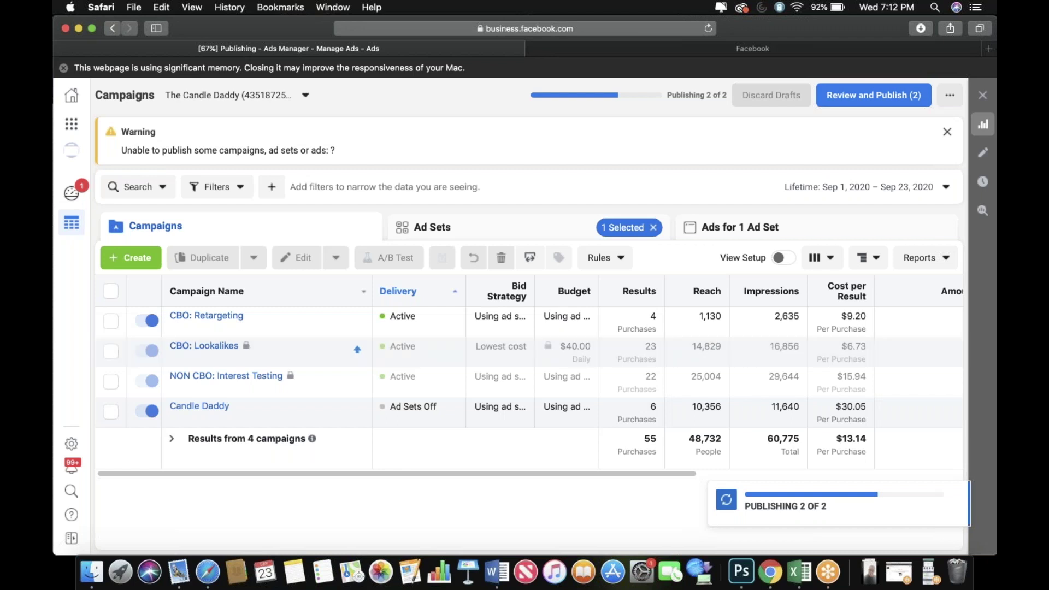
{"action": "left_click", "coordinate": [709, 32]}
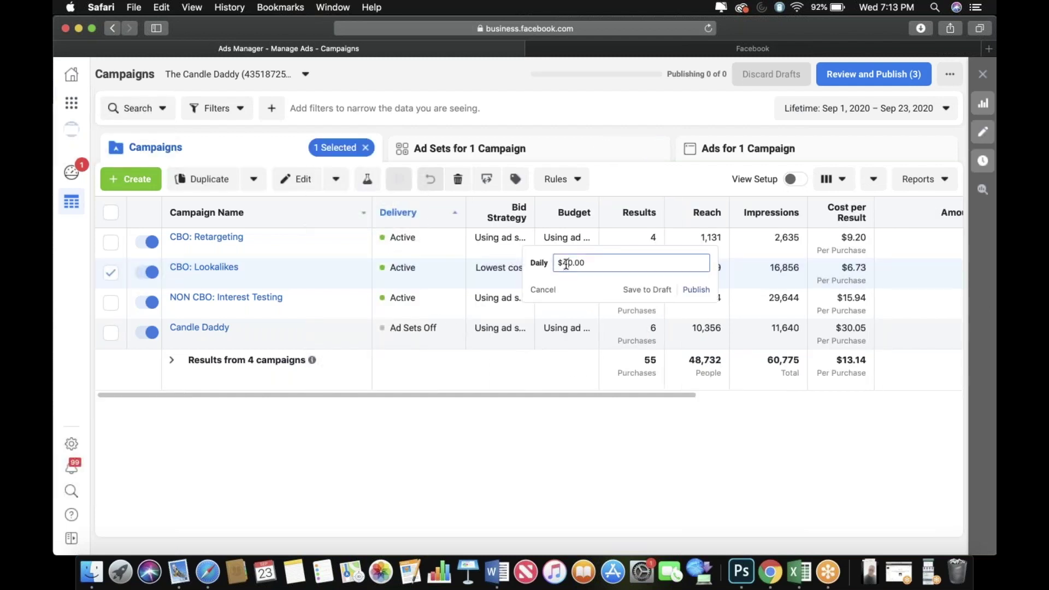
{"action": "key", "text": "BackSpace"}
{"action": "type", "text": "5"}
{"action": "left_click", "coordinate": [697, 289]}
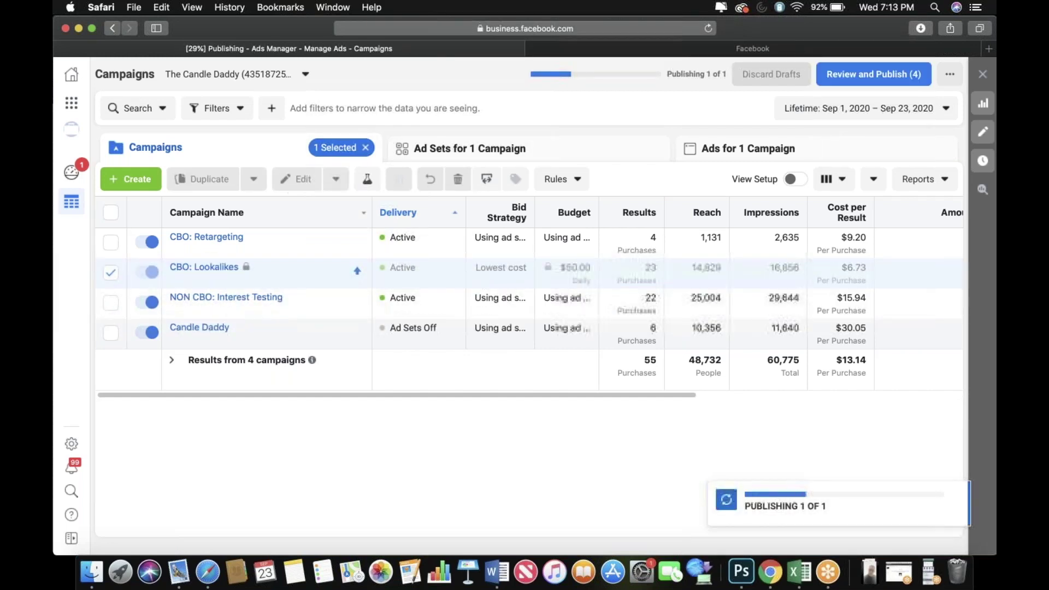
Turn off the fb and insta engagement ad set in CBO: Retargeting, and compare the ad sets' website purchases and ROAS
{"action": "left_click", "coordinate": [207, 237]}
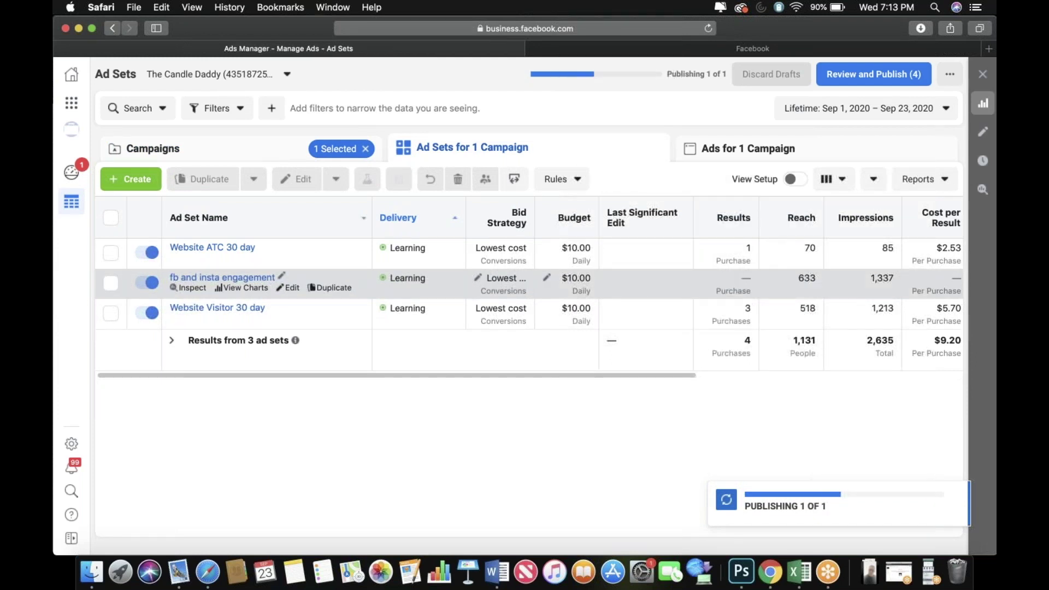
{"action": "left_click", "coordinate": [141, 283]}
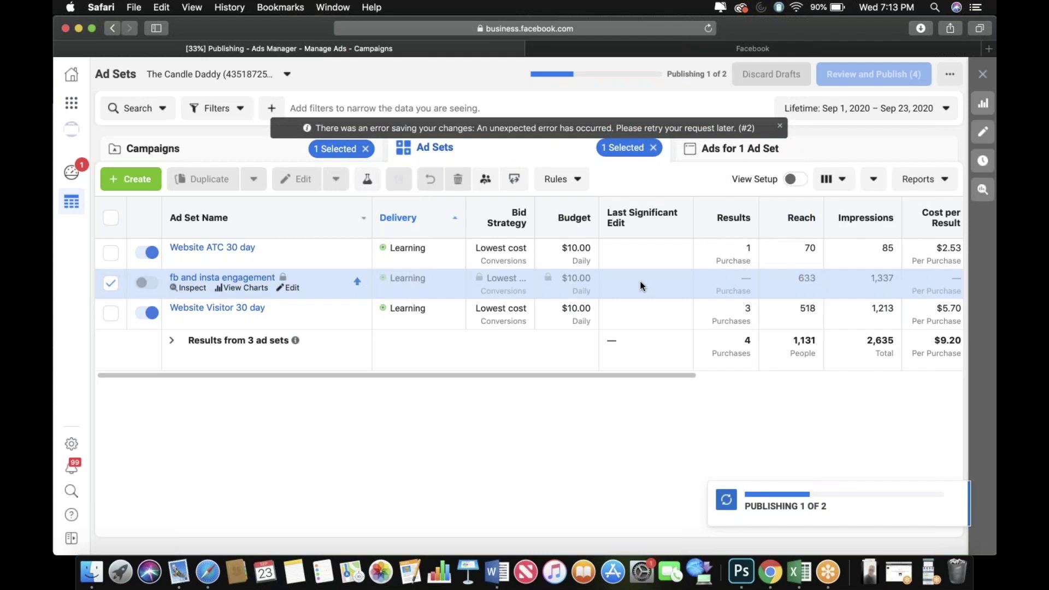
{"action": "scroll", "coordinate": [643, 286], "scroll_direction": "right", "scroll_amount": 2}
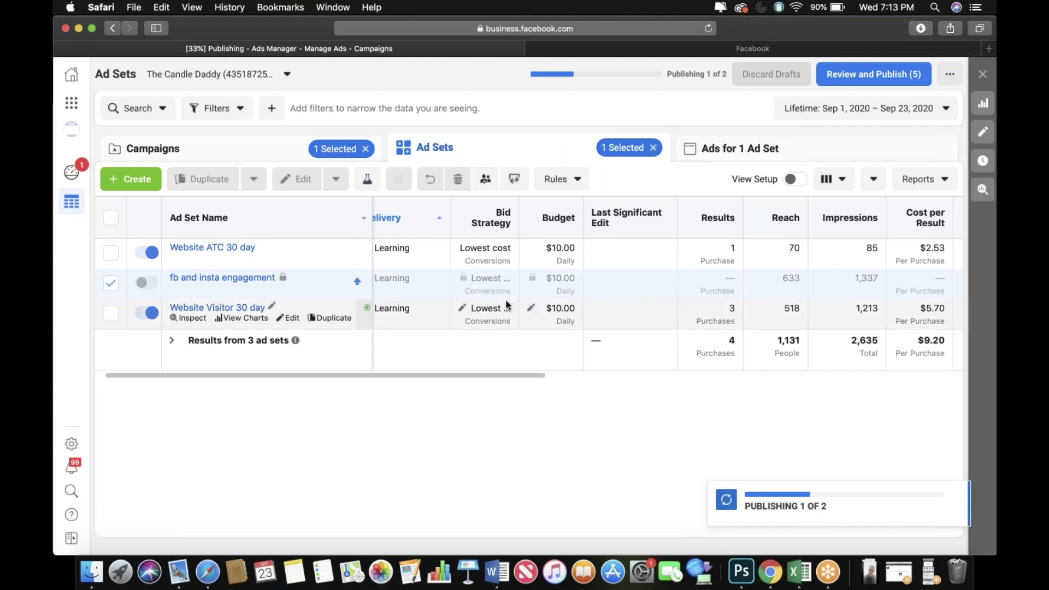
{"action": "scroll", "coordinate": [645, 292], "scroll_direction": "right", "scroll_amount": 10}
{"action": "scroll", "coordinate": [659, 282], "scroll_direction": "left", "scroll_amount": 5}
{"action": "scroll", "coordinate": [654, 246], "scroll_direction": "right", "scroll_amount": 5}
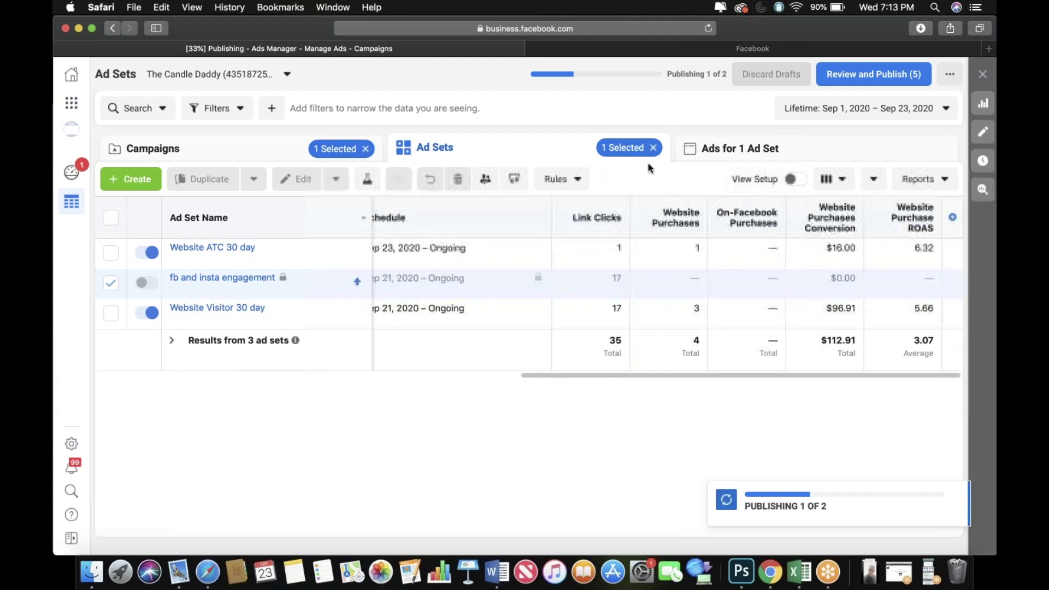
{"action": "scroll", "coordinate": [487, 339], "scroll_direction": "left", "scroll_amount": 10}
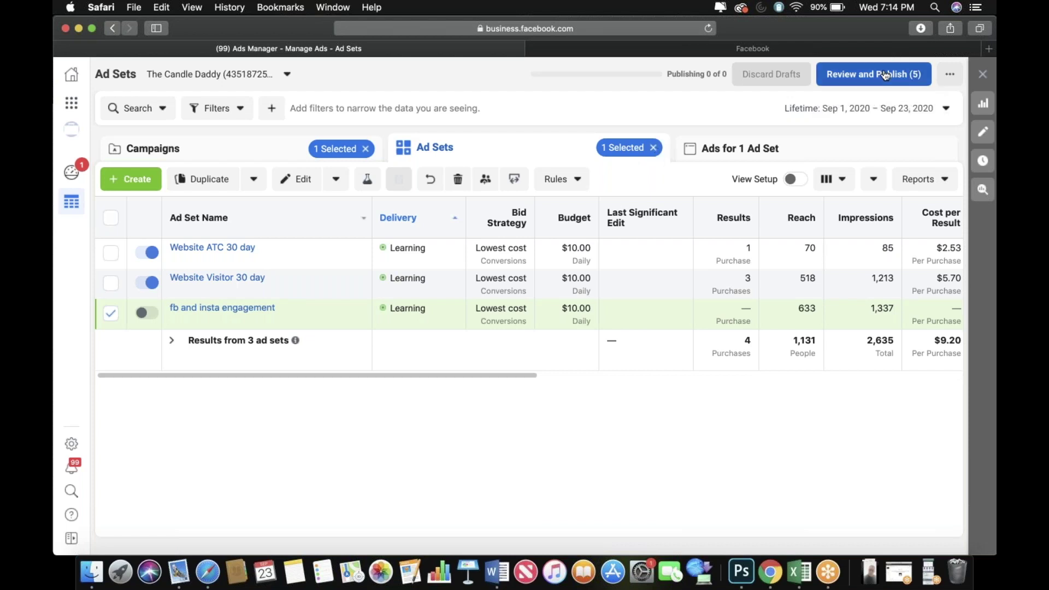
Publish all pending campaign and ad set drafts, and clear the campaign selection to list every ad set
{"action": "left_click", "coordinate": [853, 74]}
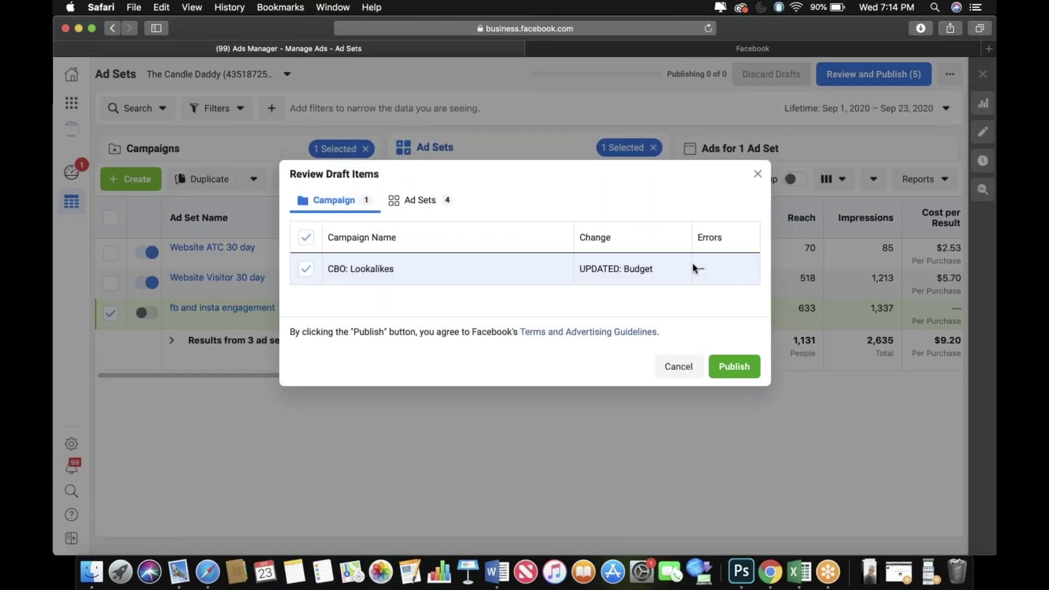
{"action": "left_click", "coordinate": [753, 374]}
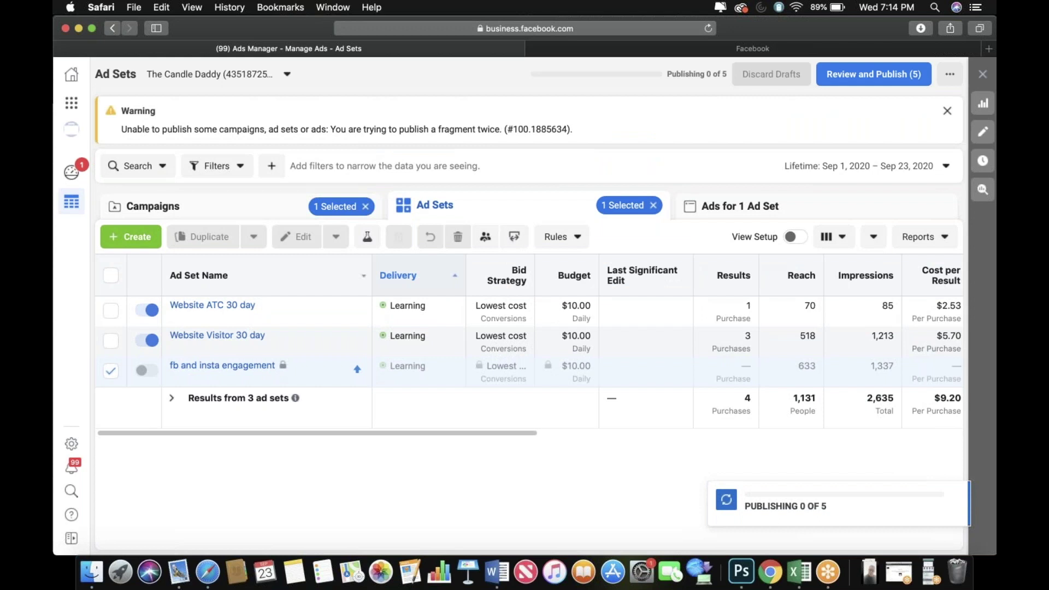
{"action": "left_click", "coordinate": [367, 209]}
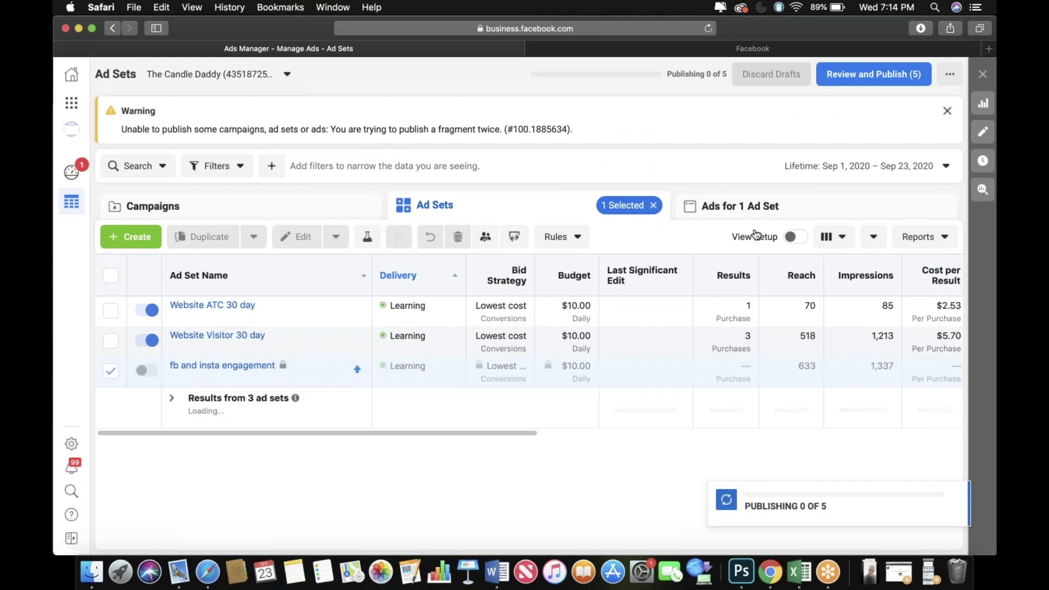
{"action": "left_click", "coordinate": [835, 240]}
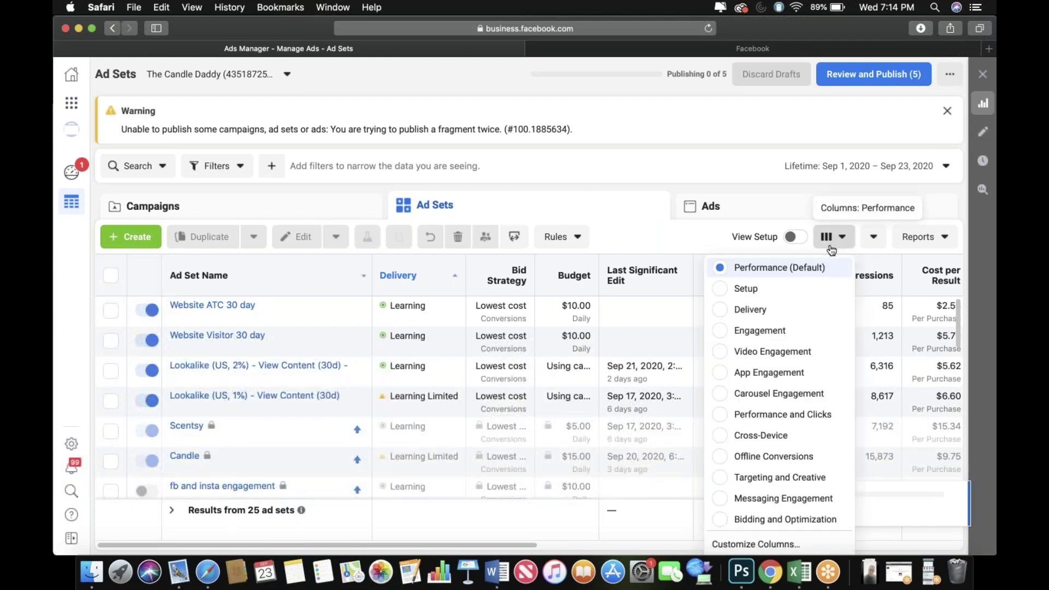
{"action": "left_click", "coordinate": [868, 237]}
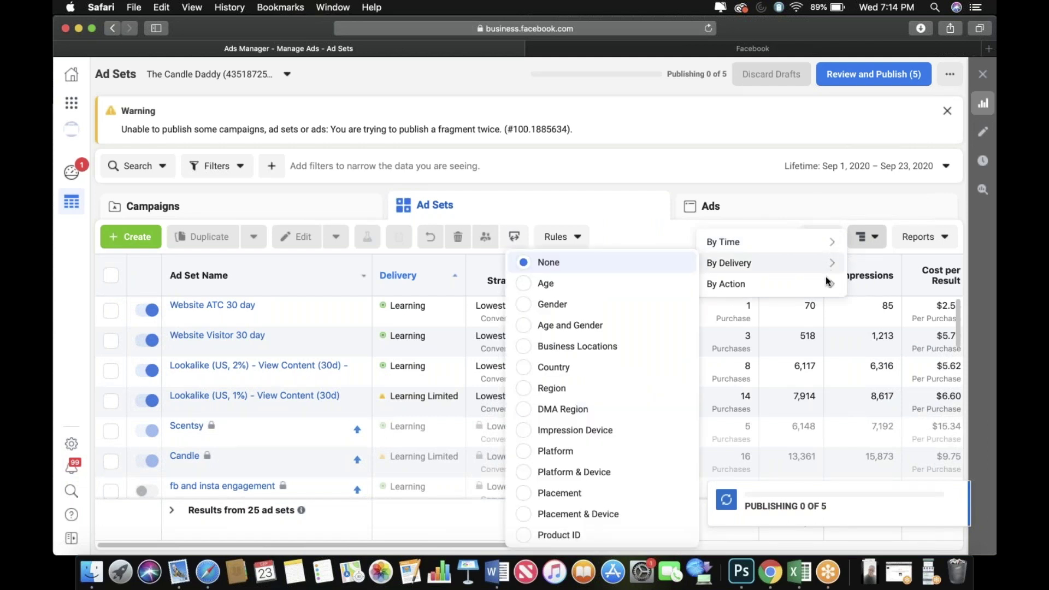
{"action": "mouse_move", "coordinate": [828, 285]}
{"action": "mouse_move", "coordinate": [790, 235]}
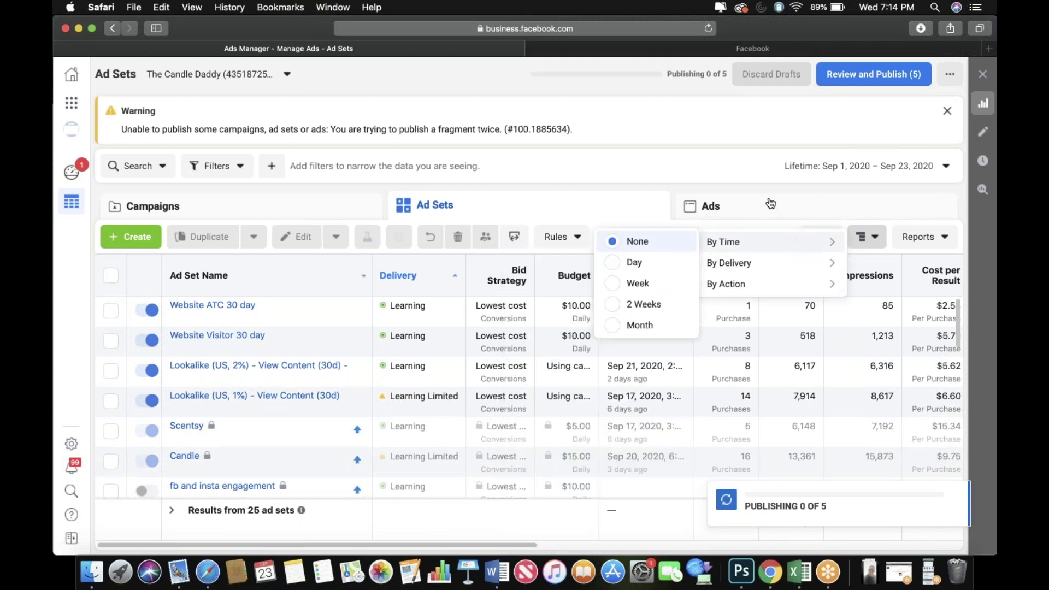
{"action": "left_click", "coordinate": [808, 126]}
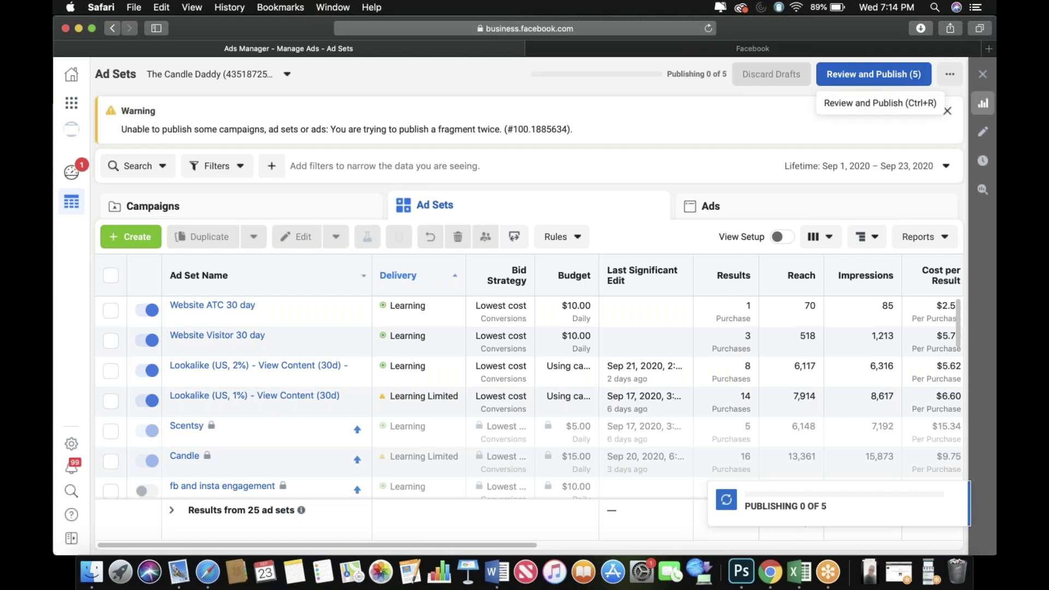
Try to publish the pending drafts again and check the ad sets' publishing status
{"action": "left_click", "coordinate": [859, 77]}
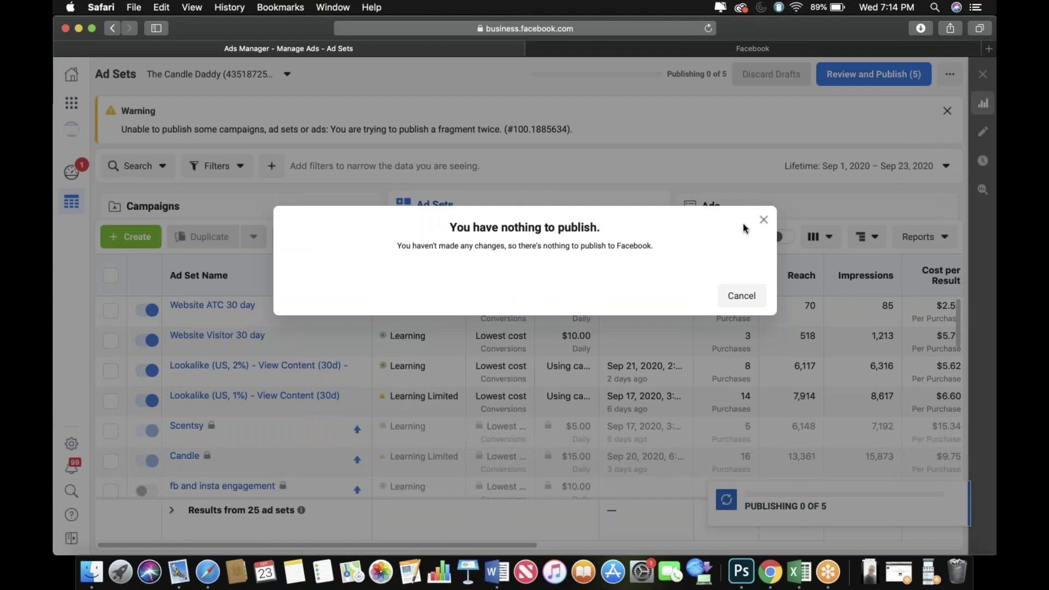
{"action": "left_click", "coordinate": [763, 221]}
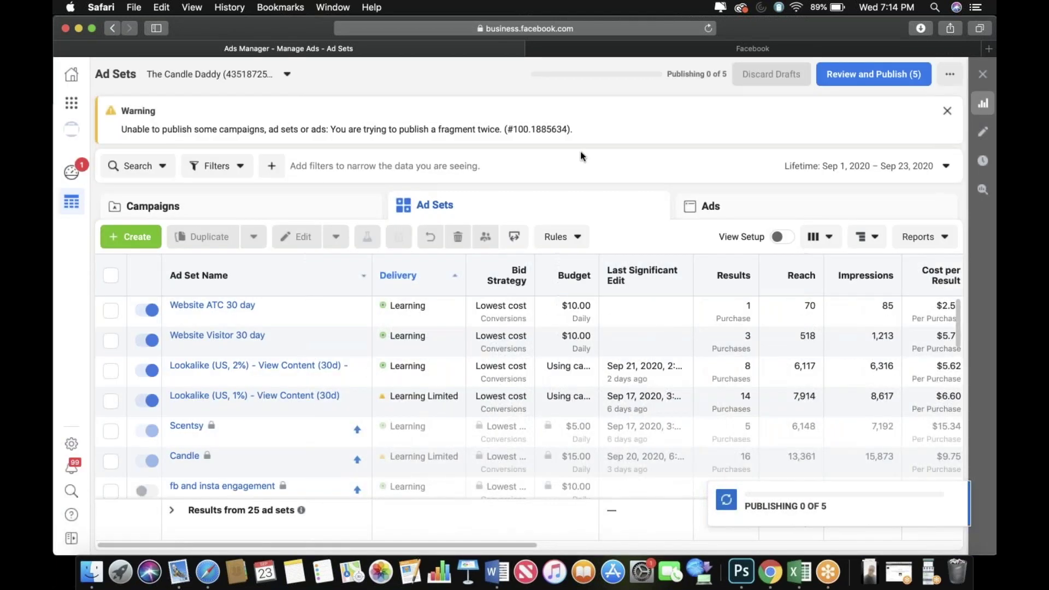
{"action": "scroll", "coordinate": [529, 398], "scroll_direction": "down", "scroll_amount": 3}
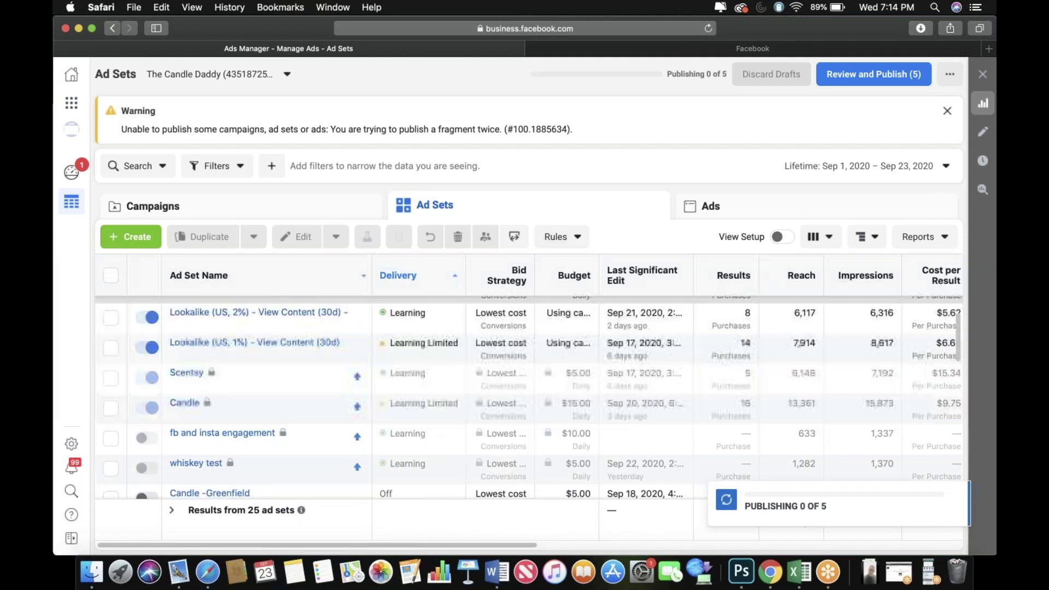
{"action": "scroll", "coordinate": [531, 391], "scroll_direction": "up", "scroll_amount": 3}
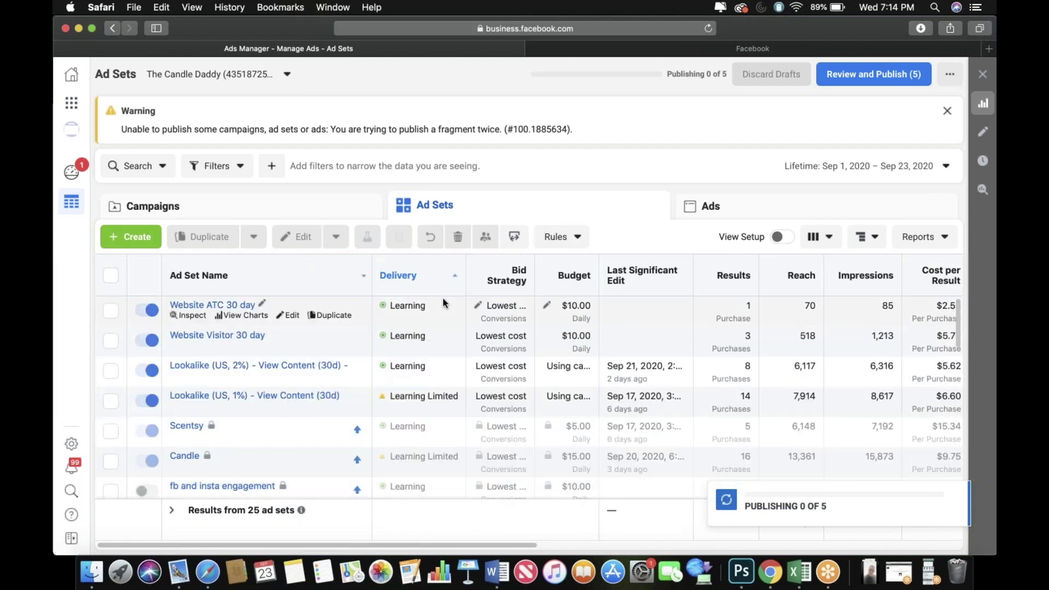
{"action": "scroll", "coordinate": [439, 278], "scroll_direction": "down", "scroll_amount": 3}
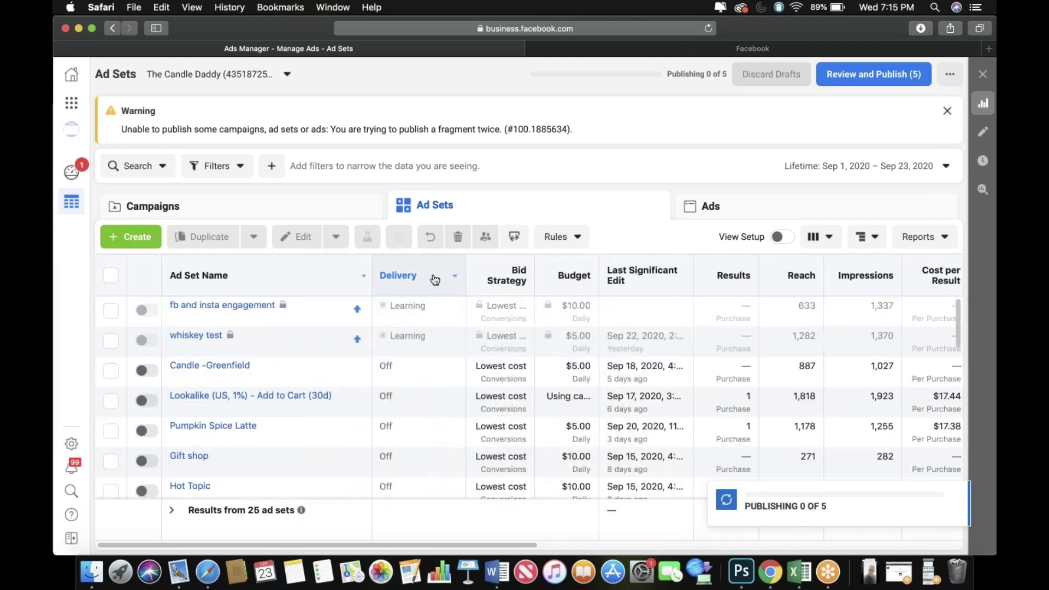
{"action": "scroll", "coordinate": [437, 306], "scroll_direction": "up", "scroll_amount": 3}
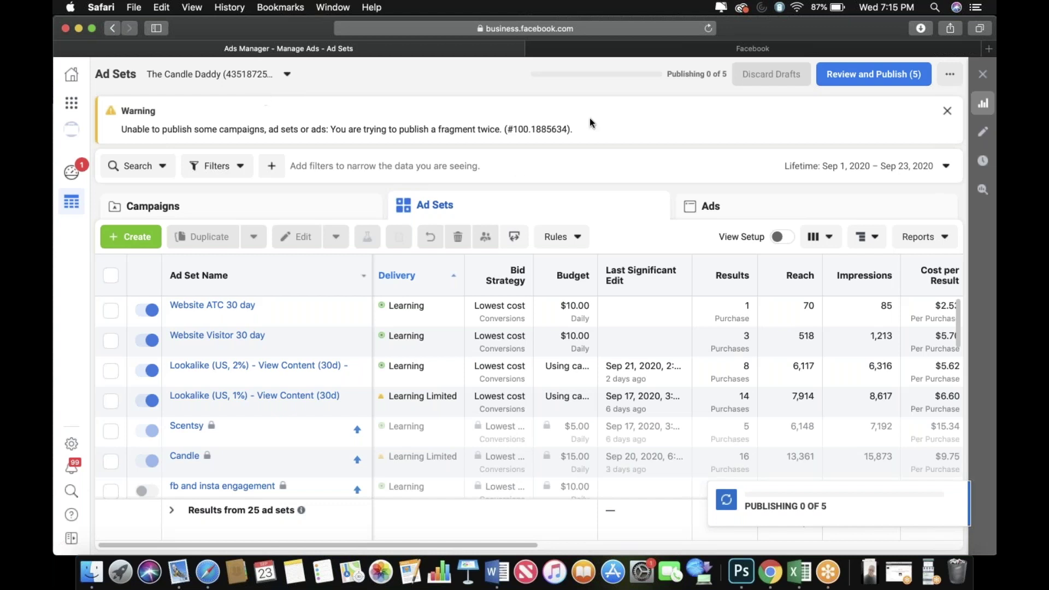
Reload the page and publish the CBO: Lookalikes budget update together with the ad set drafts
{"action": "left_click", "coordinate": [843, 81]}
{"action": "left_click", "coordinate": [740, 290]}
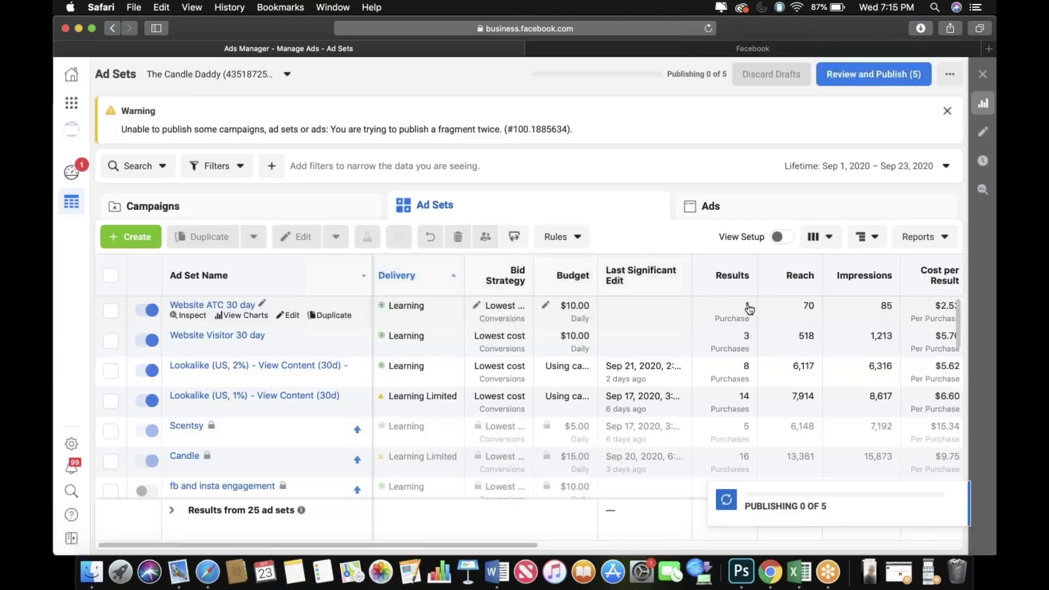
{"action": "left_click", "coordinate": [709, 28]}
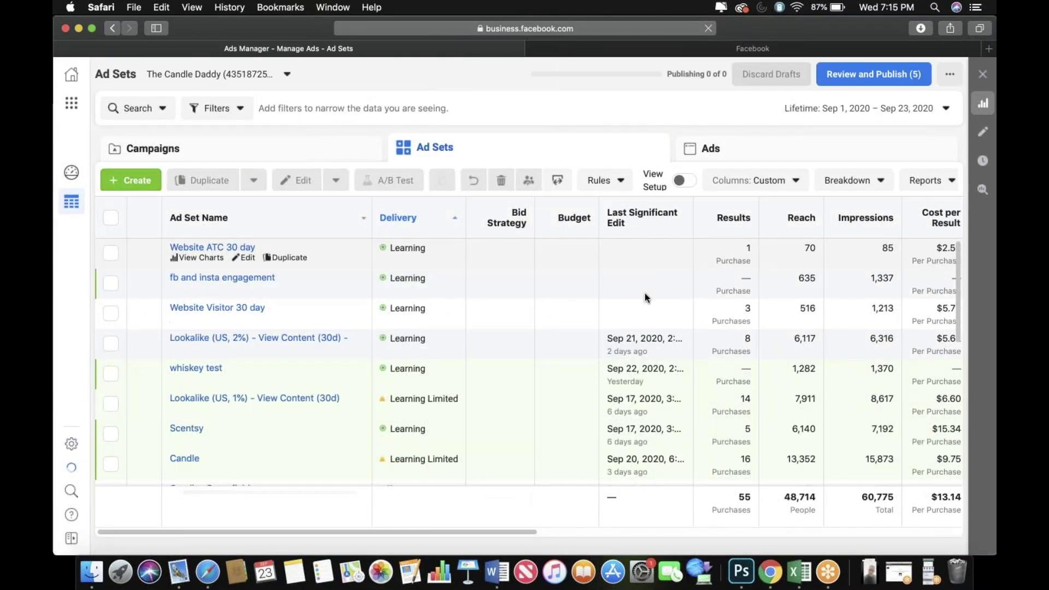
{"action": "left_click", "coordinate": [874, 73]}
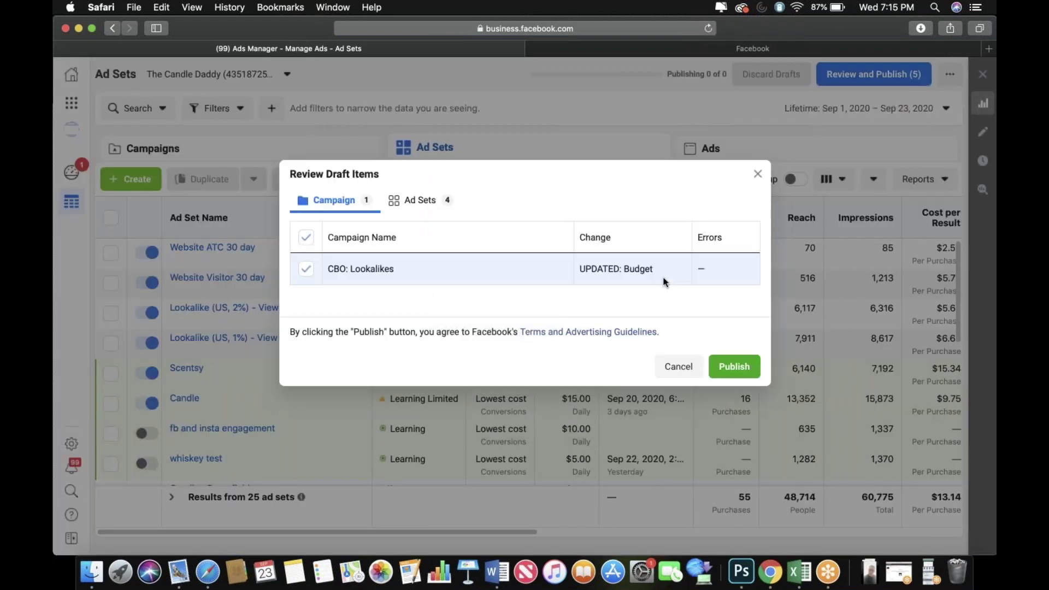
{"action": "left_click", "coordinate": [741, 365]}
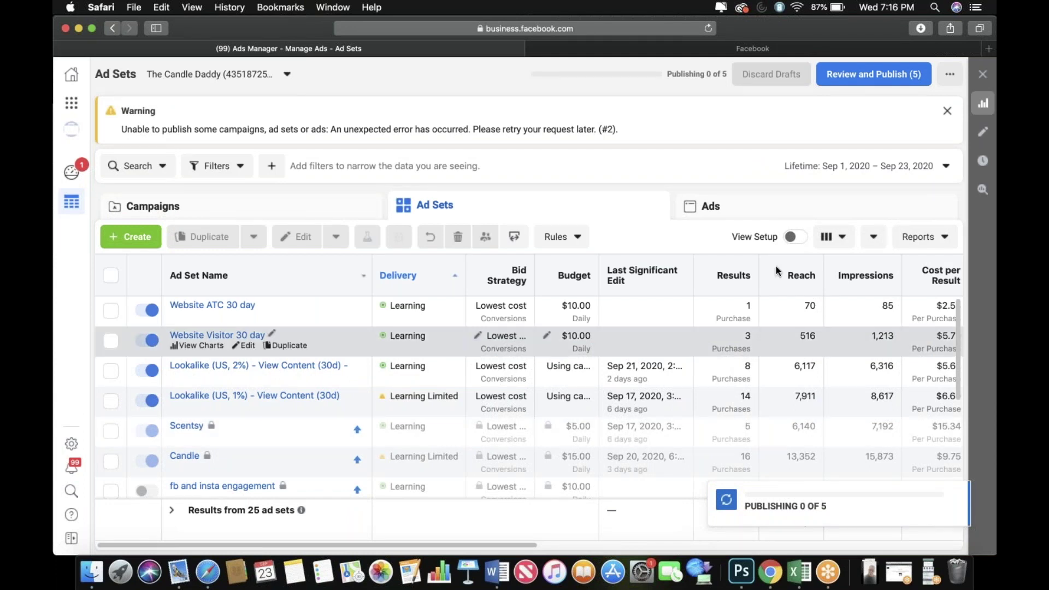
Retry publishing the remaining draft changes and dismiss the notice
{"action": "left_click", "coordinate": [874, 73]}
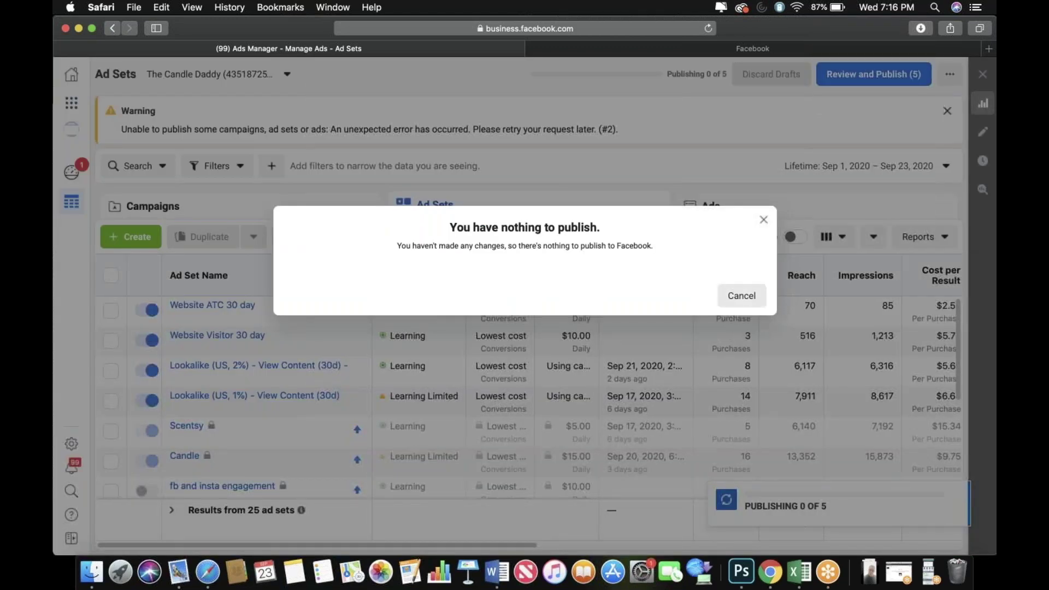
{"action": "left_click", "coordinate": [742, 296]}
{"action": "left_click", "coordinate": [835, 82]}
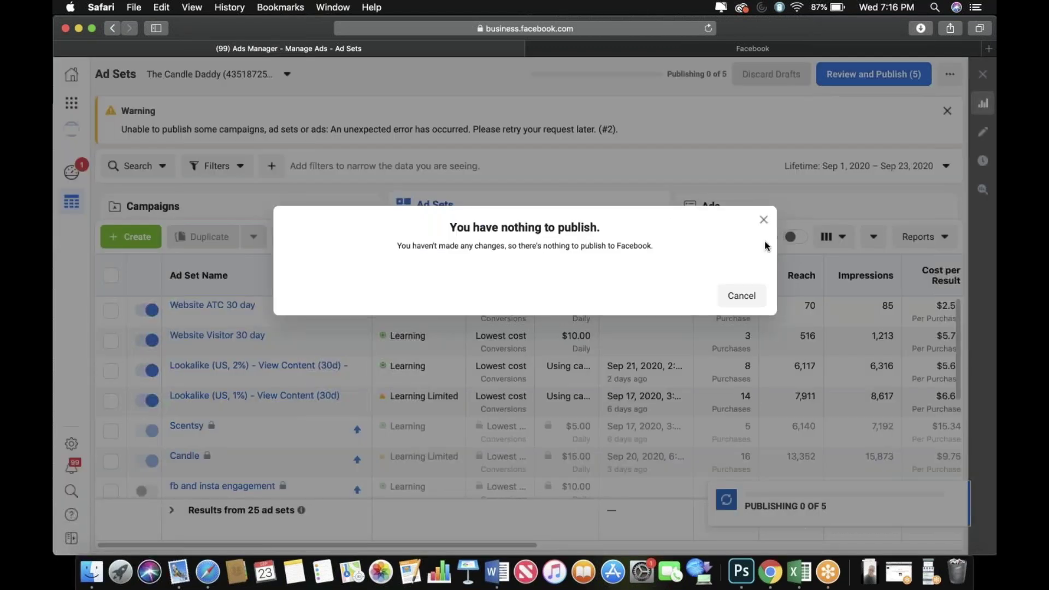
{"action": "left_click", "coordinate": [764, 221]}
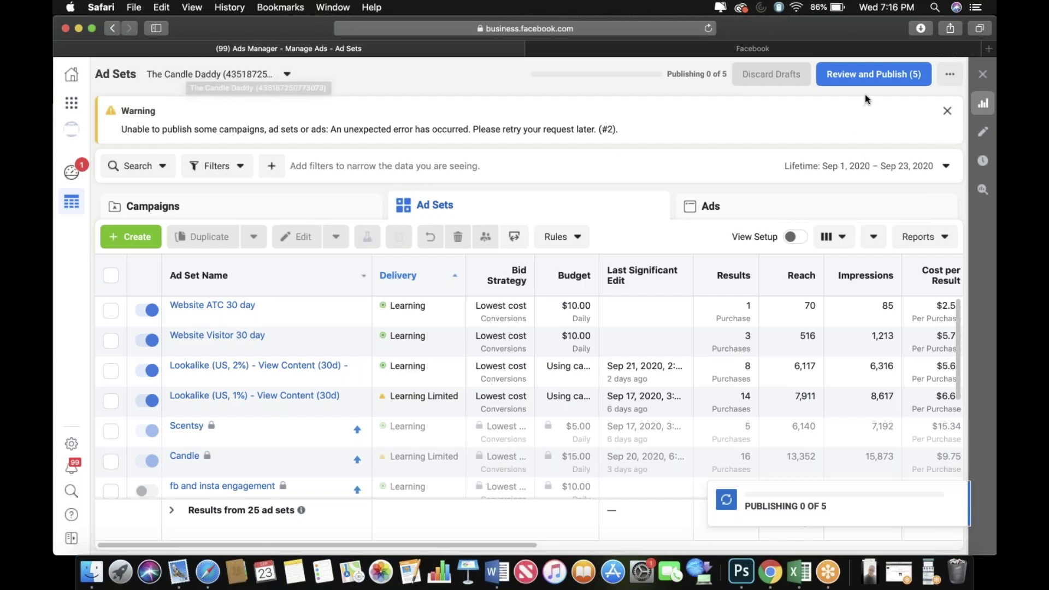
Check the publishing progress of the ad sets and open Business Manager in a new browser tab
{"action": "scroll", "coordinate": [547, 339], "scroll_direction": "down", "scroll_amount": 2}
{"action": "scroll", "coordinate": [599, 306], "scroll_direction": "up", "scroll_amount": 2}
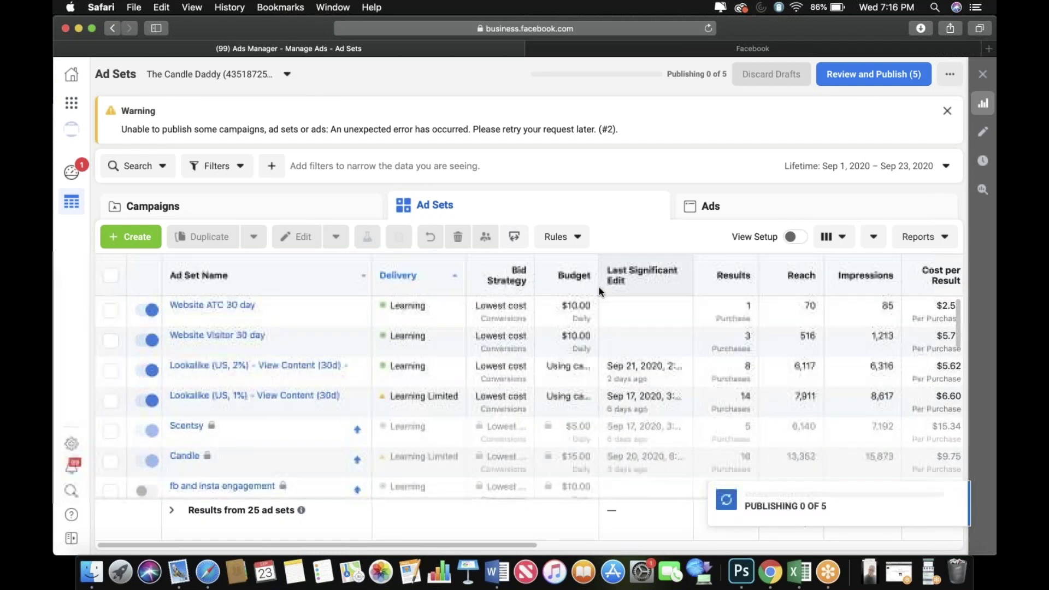
{"action": "left_click", "coordinate": [214, 74]}
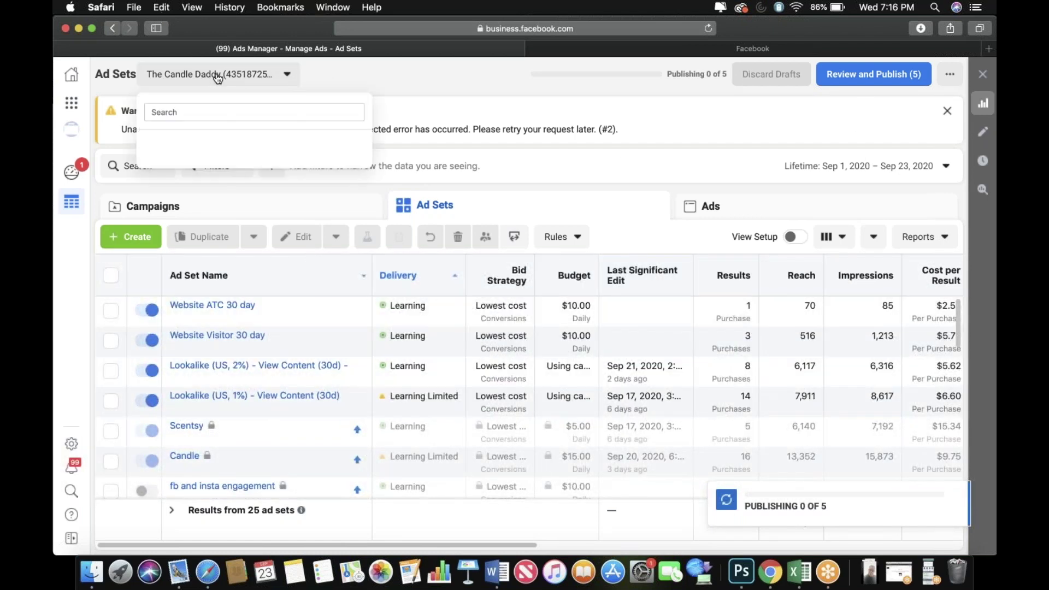
{"action": "left_click", "coordinate": [989, 48]}
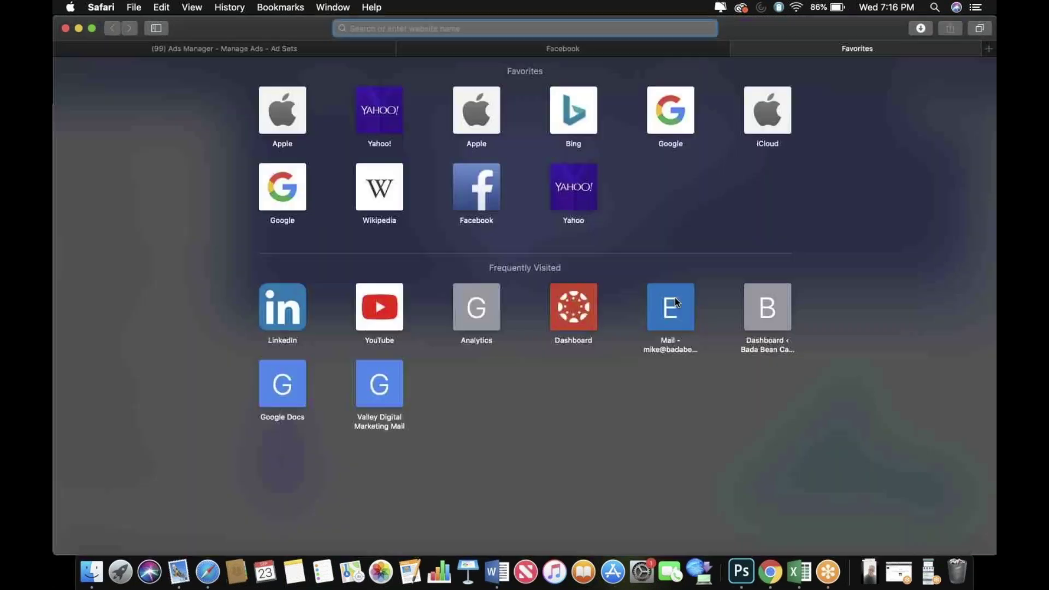
{"action": "type", "text": "bu"}
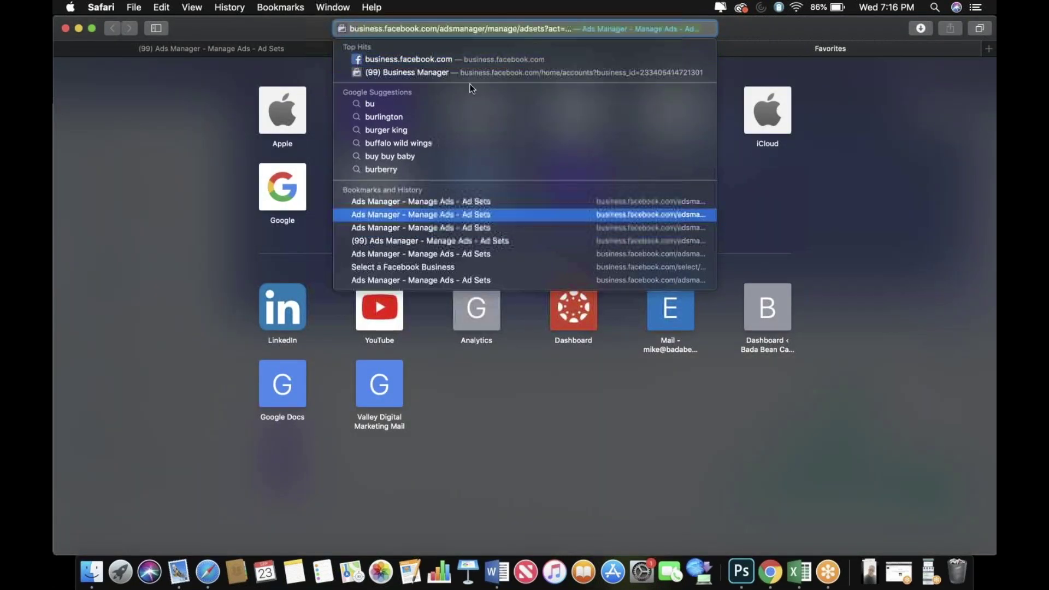
{"action": "left_click", "coordinate": [472, 72]}
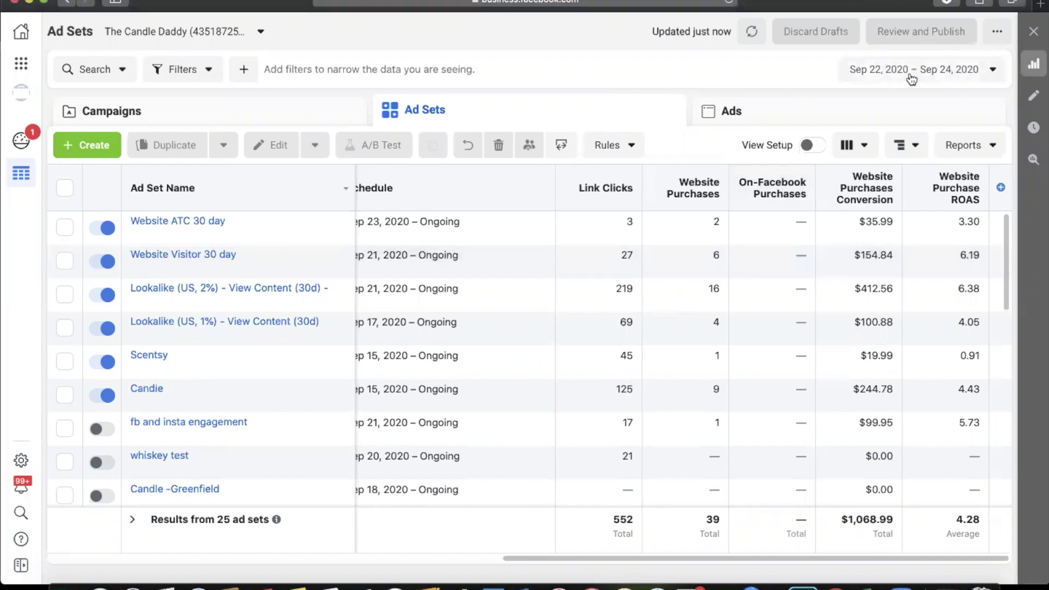
Compare the campaigns' budgets, purchases, cost per result and amount spent for Sep 22 to Sep 24, 2020
{"action": "left_click", "coordinate": [911, 80]}
{"action": "left_click", "coordinate": [807, 50]}
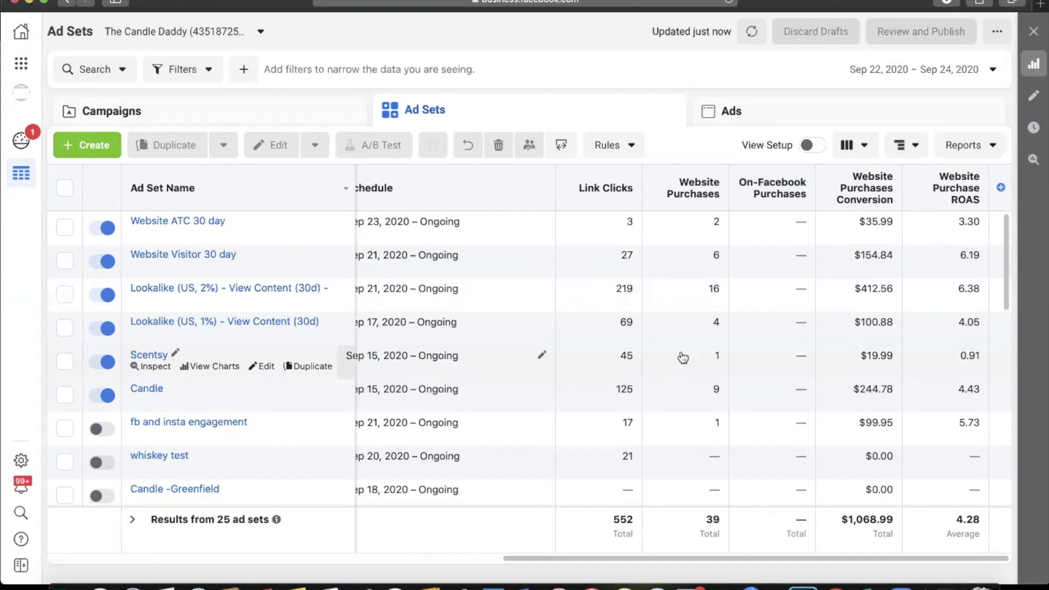
{"action": "left_click", "coordinate": [362, 123]}
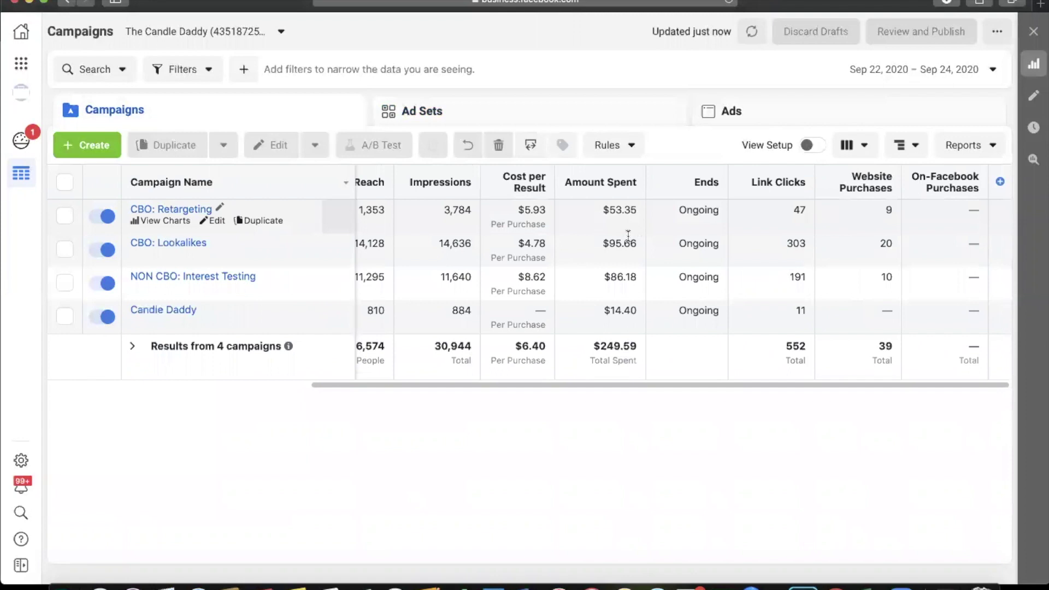
{"action": "left_click_drag", "start_coordinate": [500, 389], "coordinate": [392, 386]}
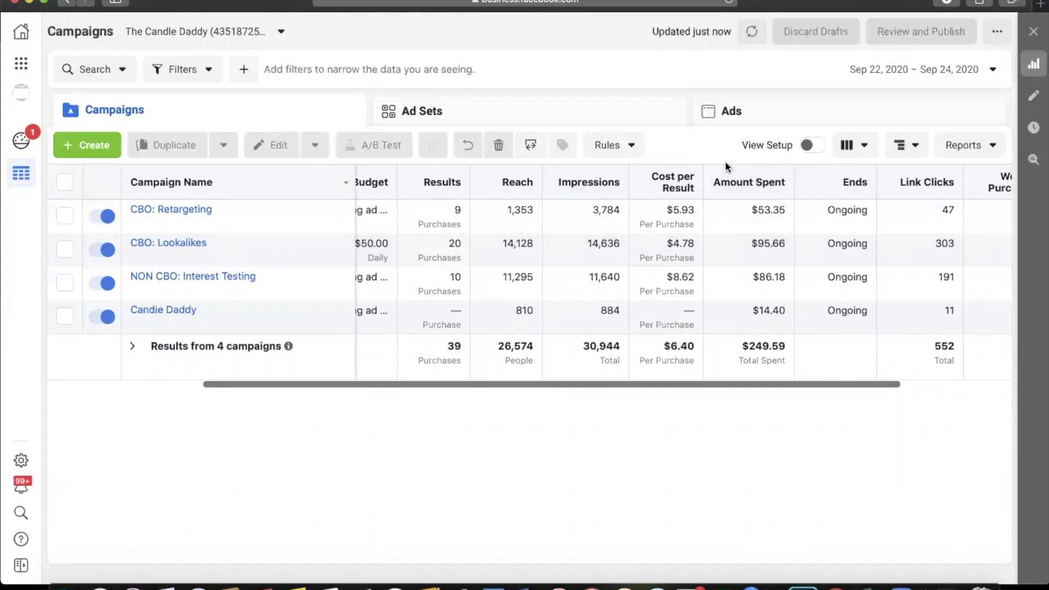
{"action": "mouse_move", "coordinate": [468, 220]}
{"action": "left_click", "coordinate": [472, 251]}
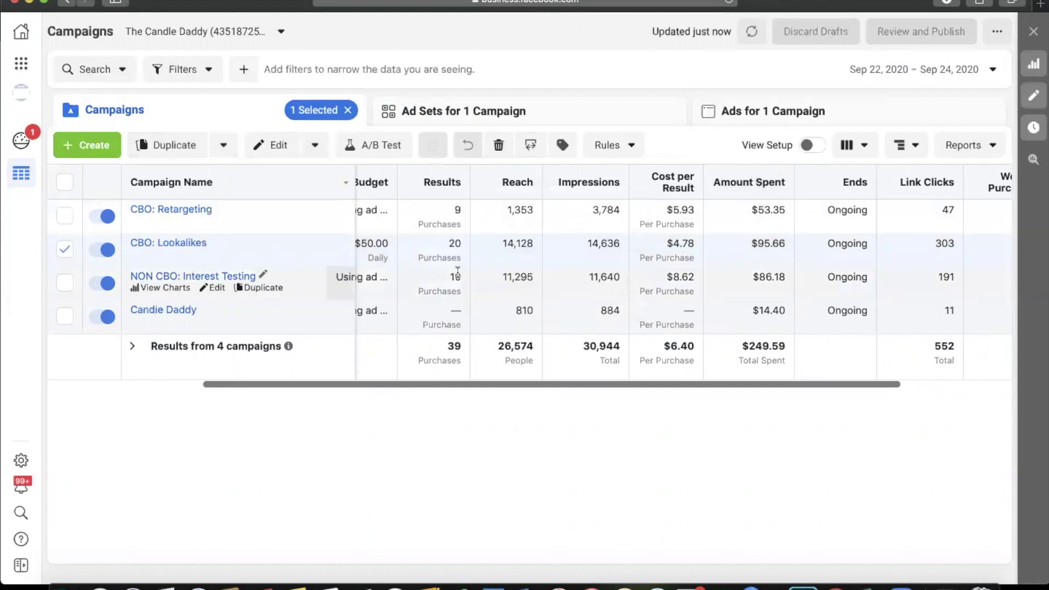
{"action": "mouse_move", "coordinate": [462, 279]}
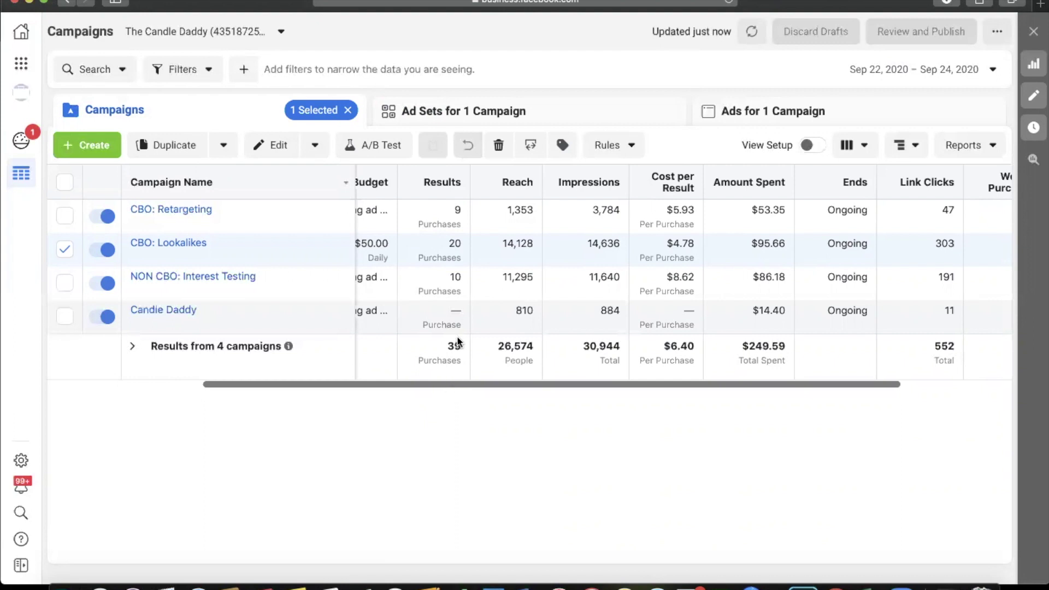
{"action": "mouse_move", "coordinate": [464, 221]}
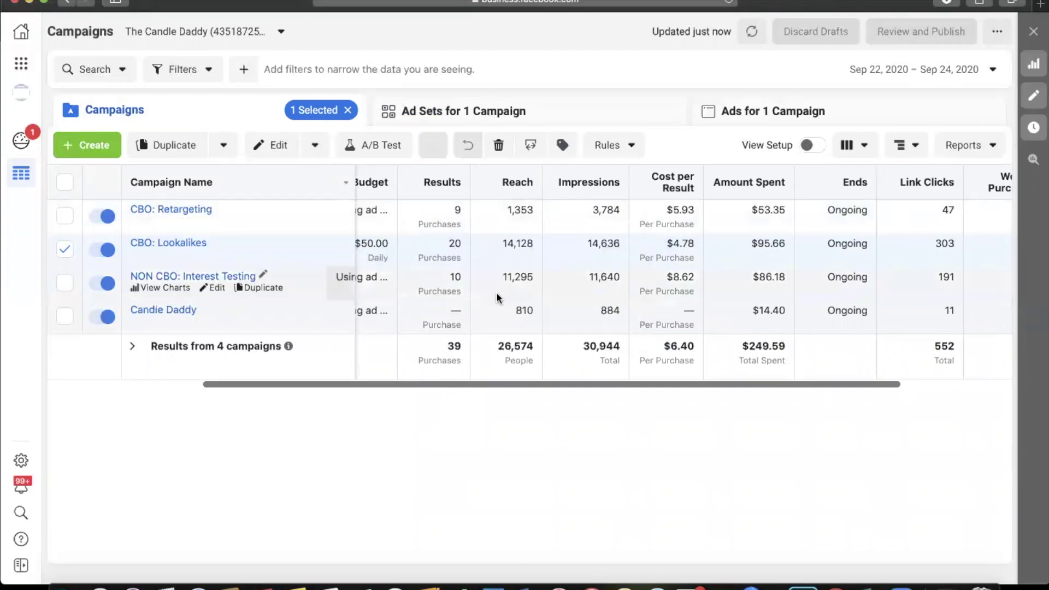
{"action": "scroll", "coordinate": [347, 389], "scroll_direction": "left", "scroll_amount": 5}
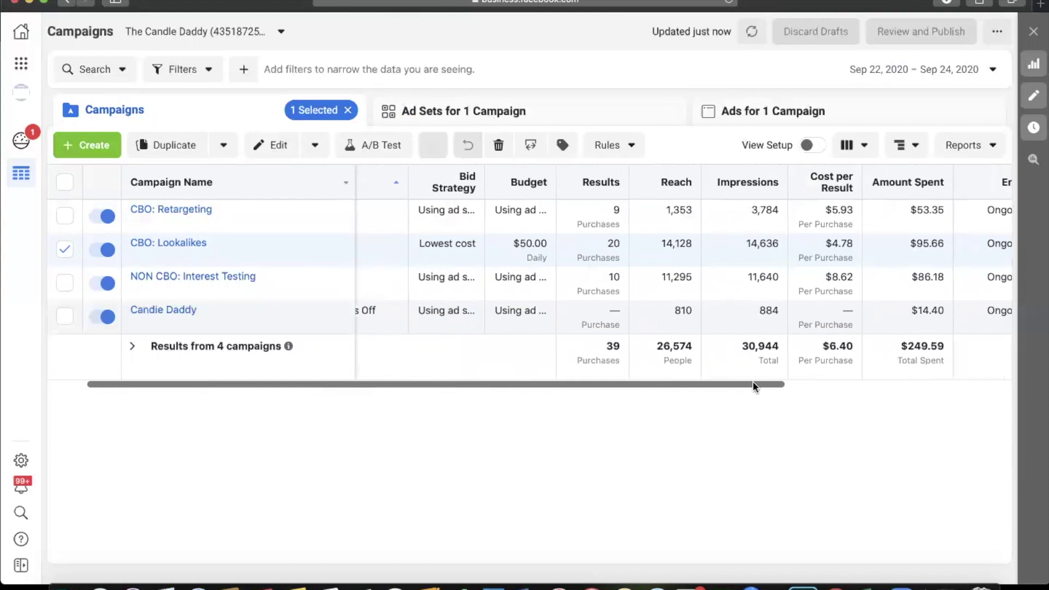
{"action": "scroll", "coordinate": [753, 386], "scroll_direction": "right", "scroll_amount": 10}
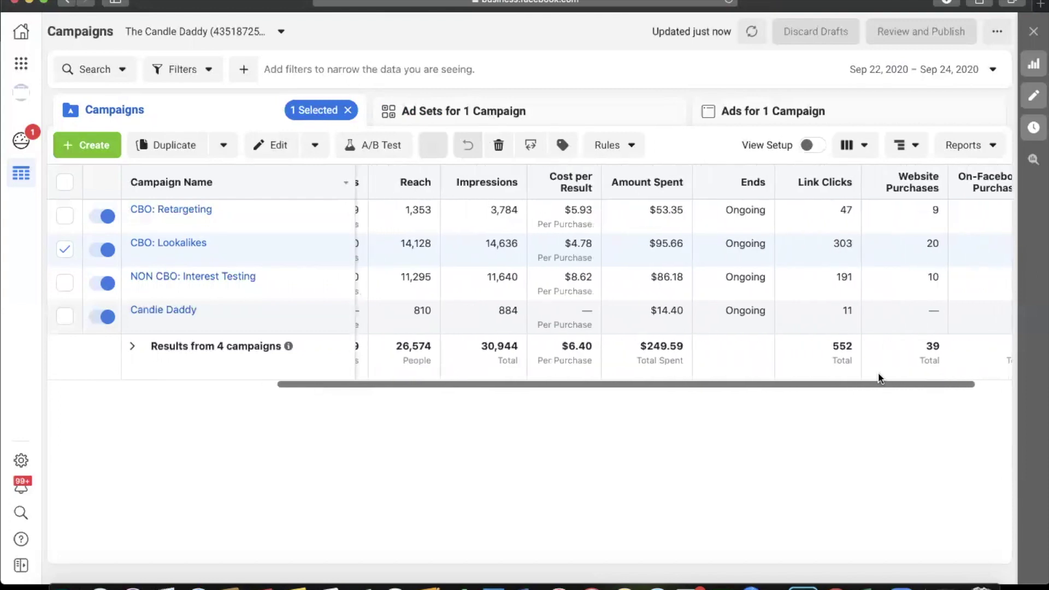
{"action": "scroll", "coordinate": [880, 377], "scroll_direction": "left", "scroll_amount": 8}
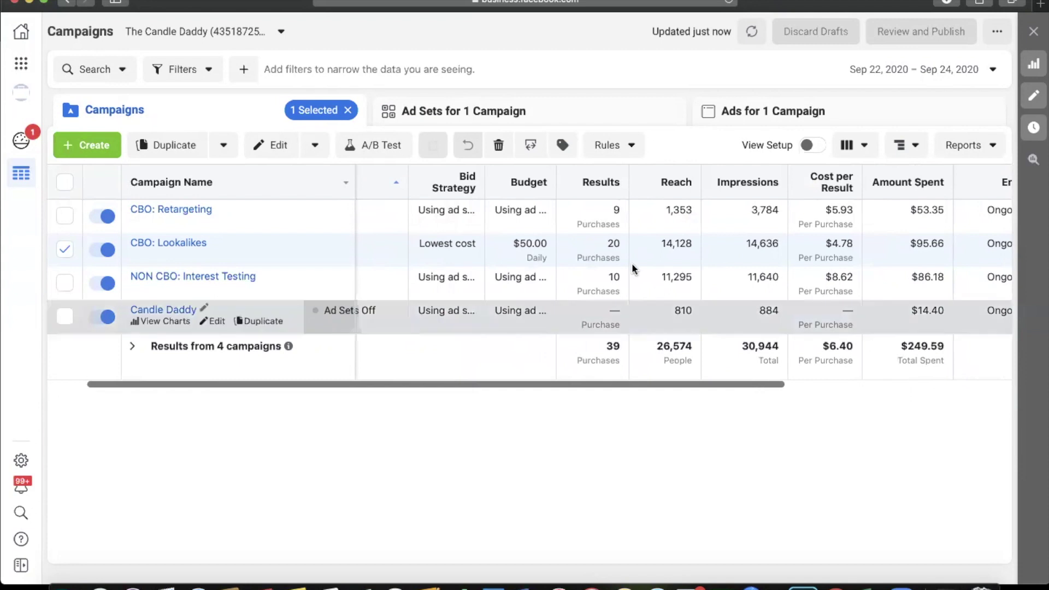
Open the ad sets of the NON CBO: Interest Testing campaign and compare their purchases, cost per result and spend
{"action": "left_click", "coordinate": [635, 270]}
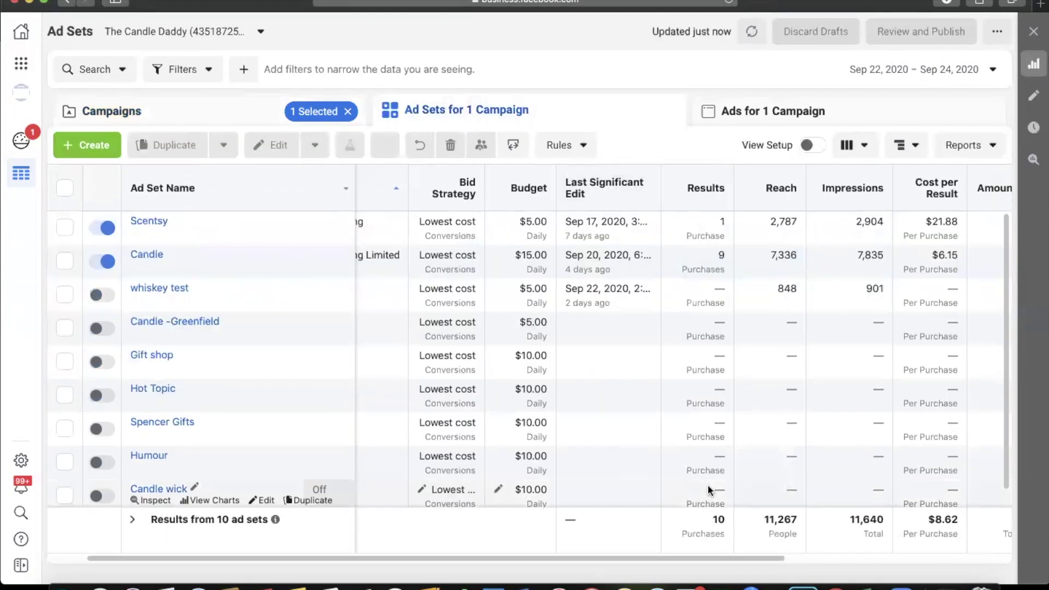
{"action": "scroll", "coordinate": [685, 557], "scroll_direction": "right", "scroll_amount": 3}
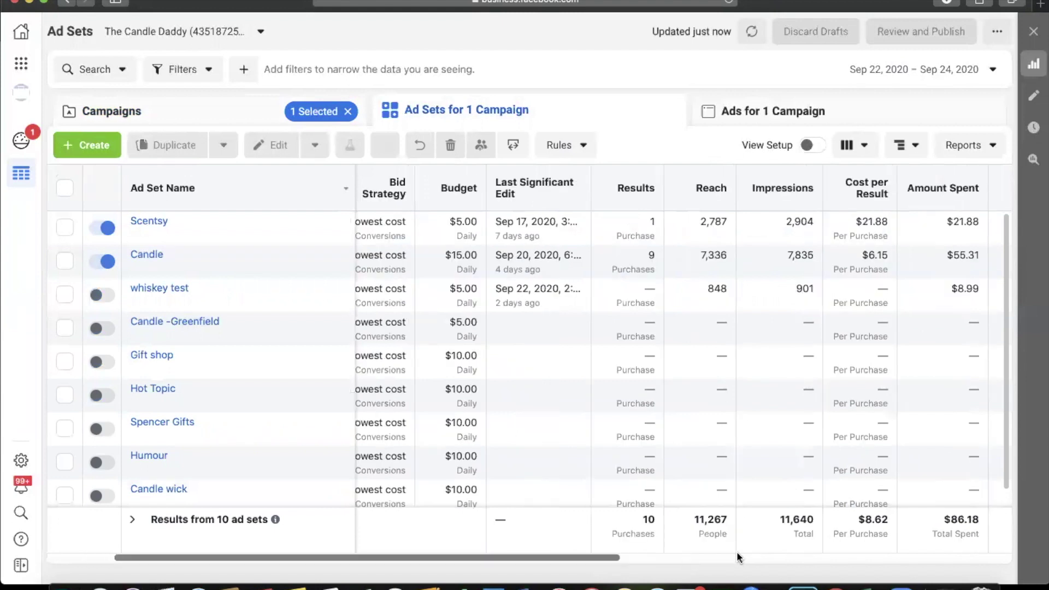
{"action": "scroll", "coordinate": [737, 557], "scroll_direction": "right", "scroll_amount": 3}
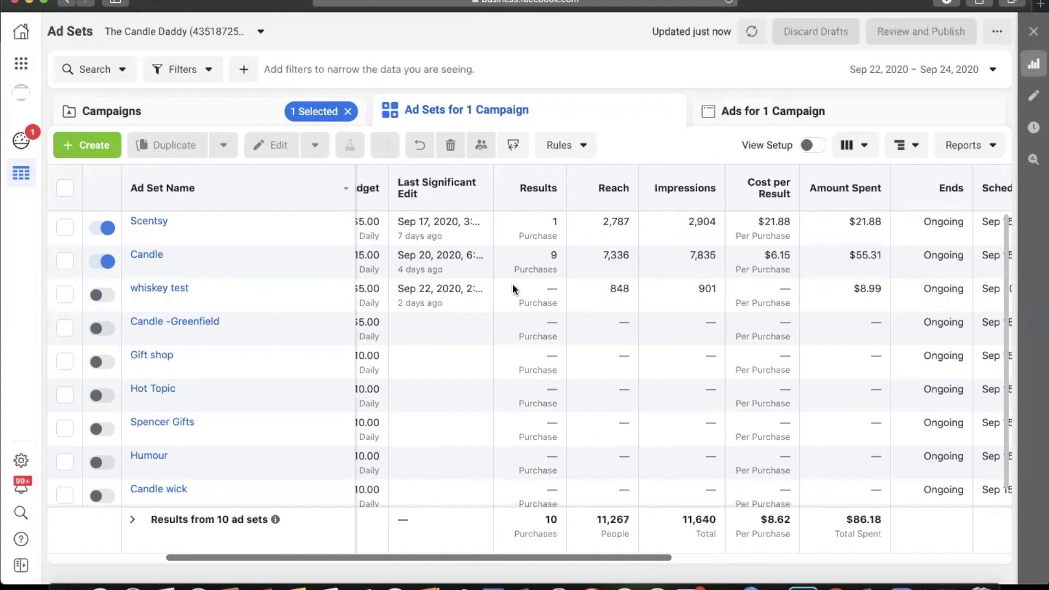
{"action": "mouse_move", "coordinate": [544, 255]}
{"action": "scroll", "coordinate": [759, 566], "scroll_direction": "right", "scroll_amount": 5}
{"action": "left_click_drag", "start_coordinate": [684, 557], "coordinate": [553, 558]}
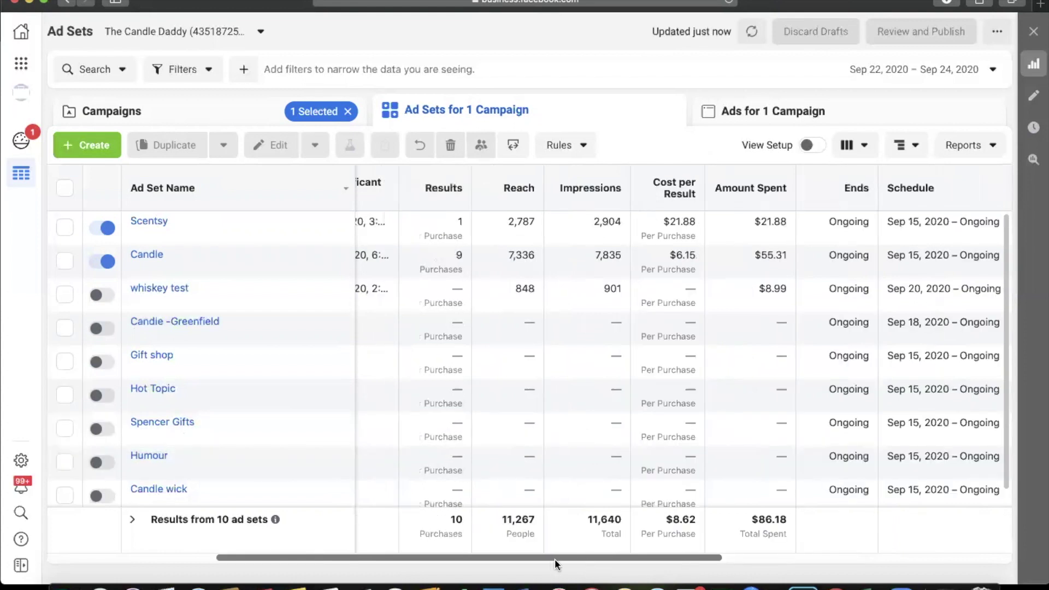
{"action": "scroll", "coordinate": [836, 519], "scroll_direction": "right", "scroll_amount": 10}
{"action": "scroll", "coordinate": [650, 530], "scroll_direction": "left", "scroll_amount": 10}
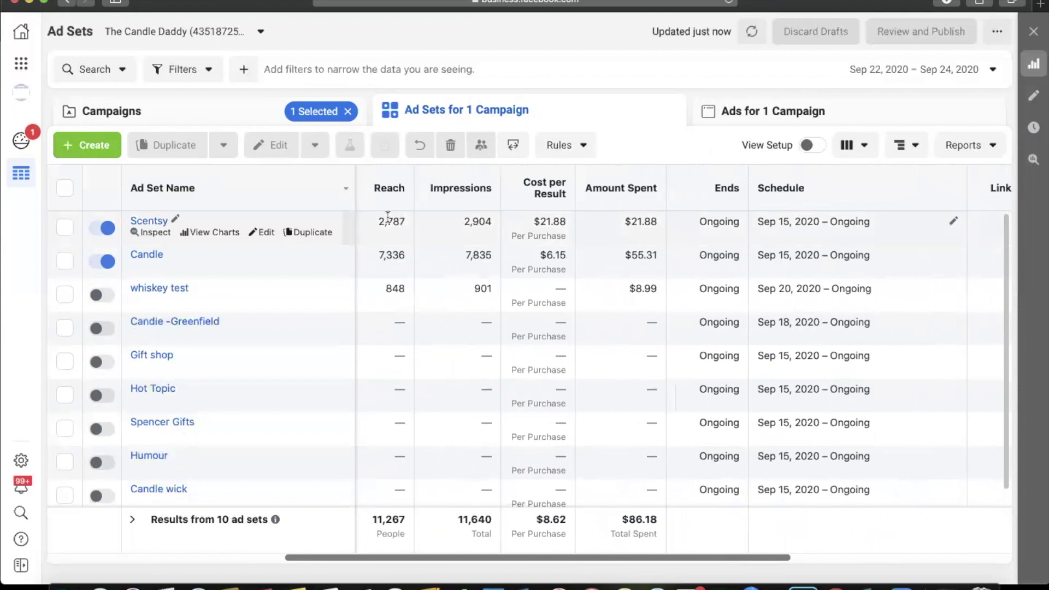
Recheck the campaign figures, select the Scentsy ad set, and review the results of its individual ads
{"action": "left_click", "coordinate": [297, 112]}
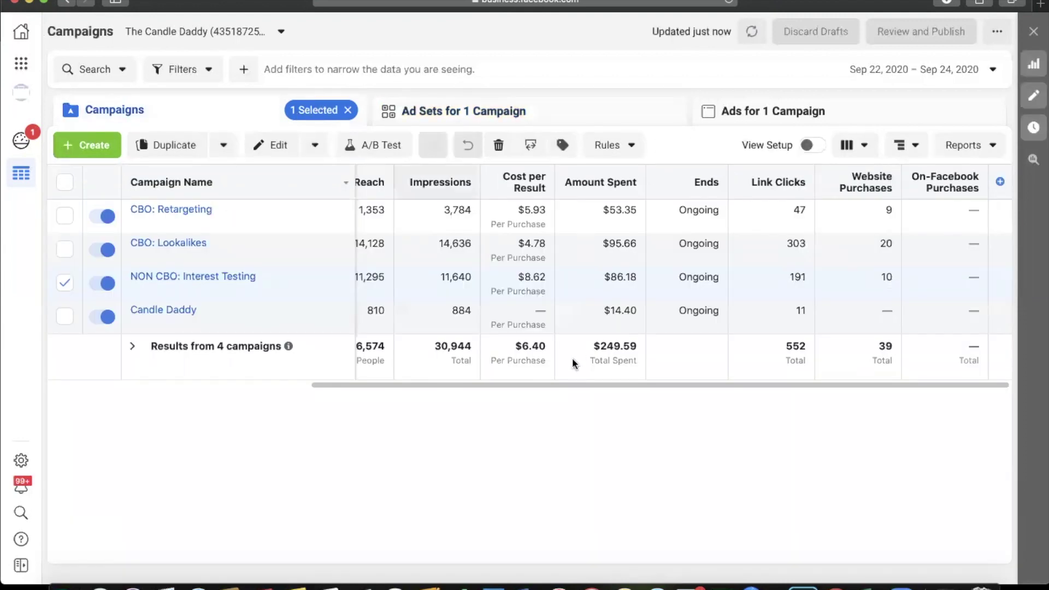
{"action": "left_click", "coordinate": [537, 114]}
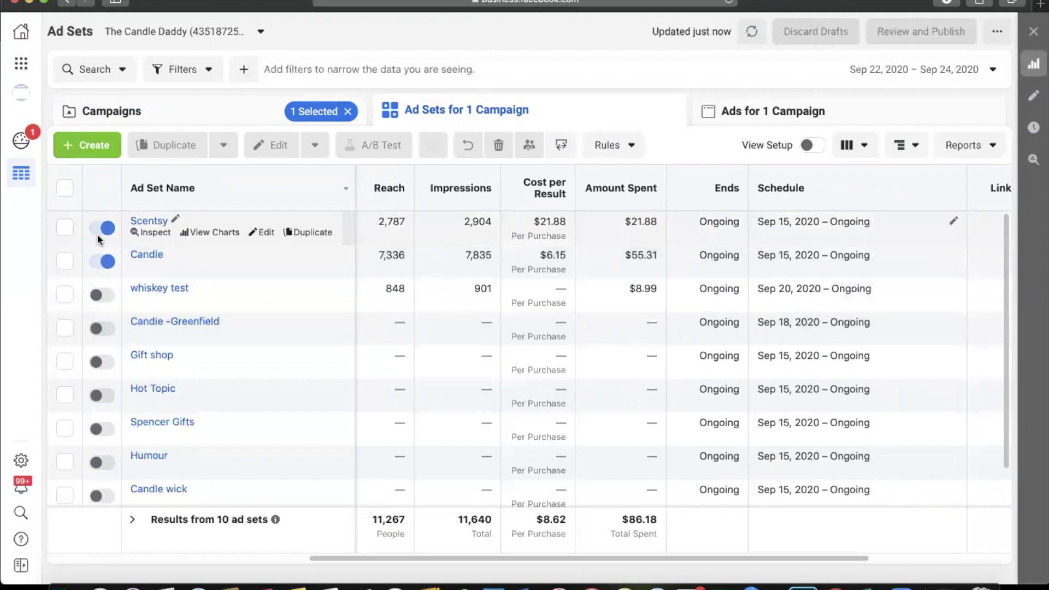
{"action": "left_click", "coordinate": [549, 223]}
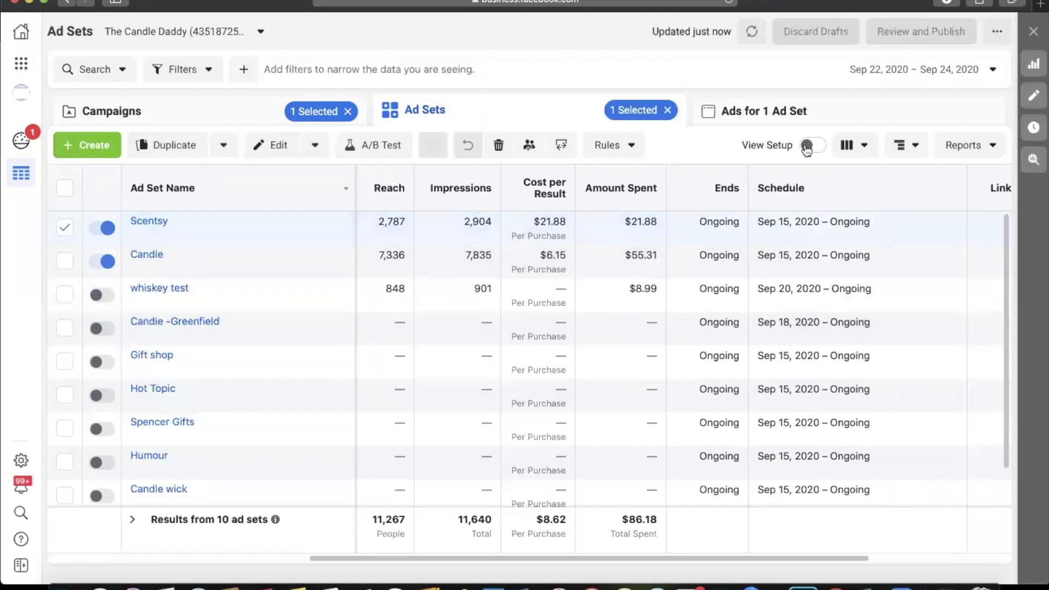
{"action": "left_click", "coordinate": [772, 111]}
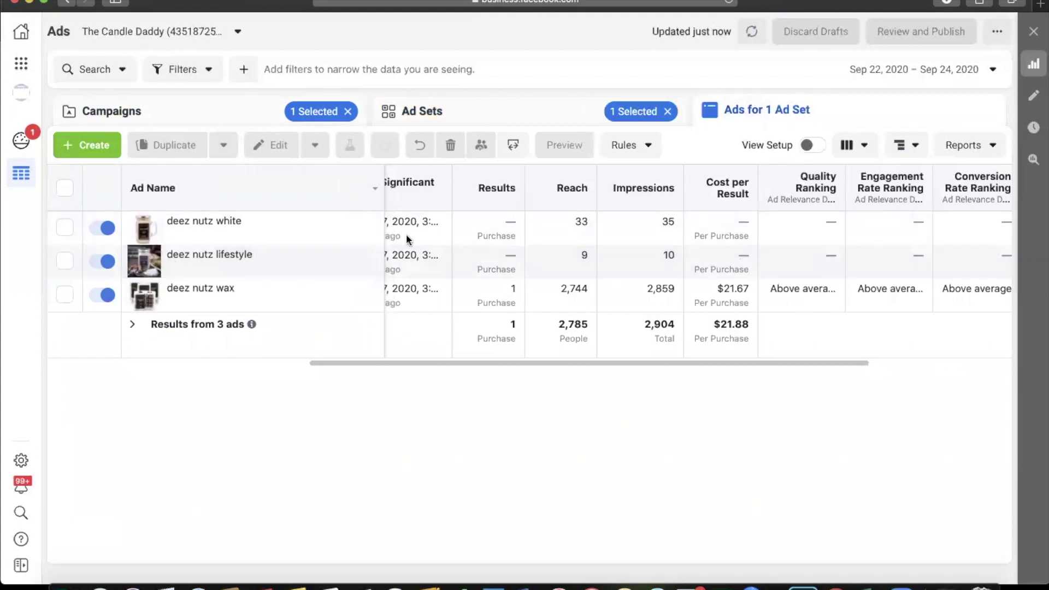
{"action": "key", "text": "super+bracketleft"}
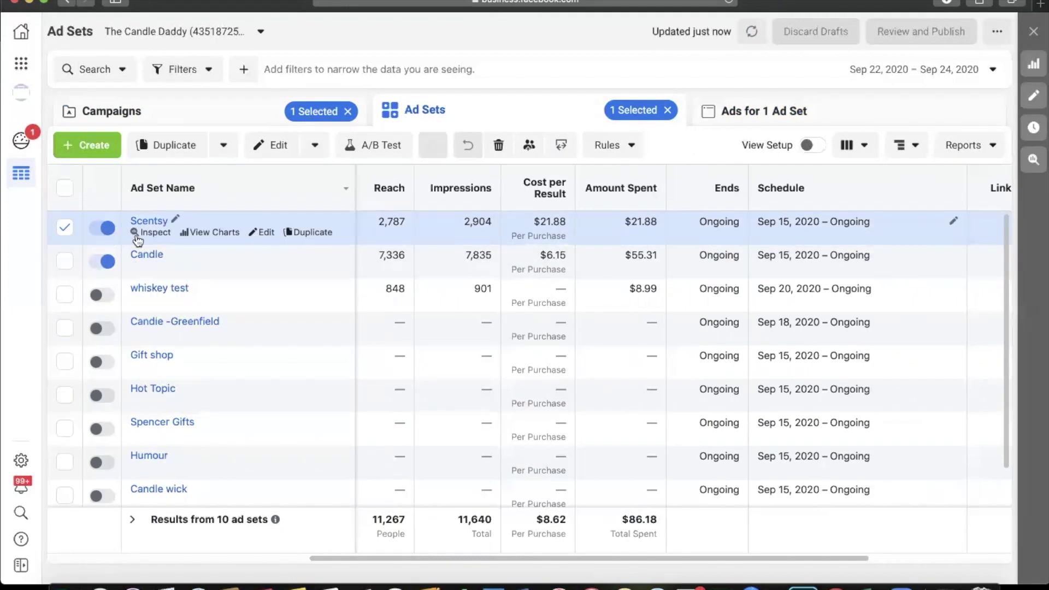
Inspect the Scentsy ad set's performance, auction competition and audience saturation, and close the inspection view
{"action": "left_click", "coordinate": [137, 234]}
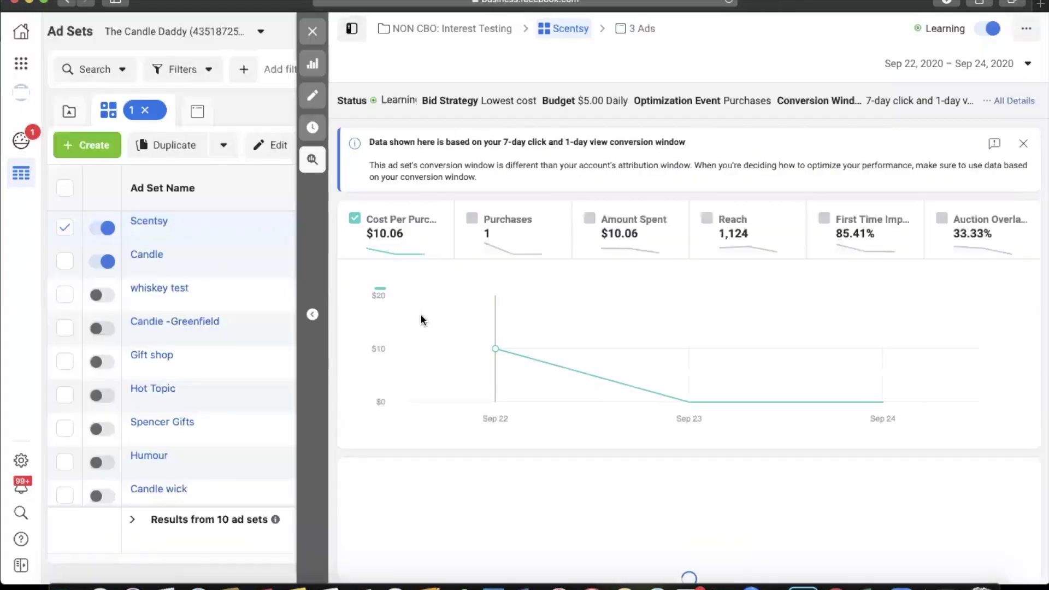
{"action": "scroll", "coordinate": [428, 356], "scroll_direction": "down", "scroll_amount": 10}
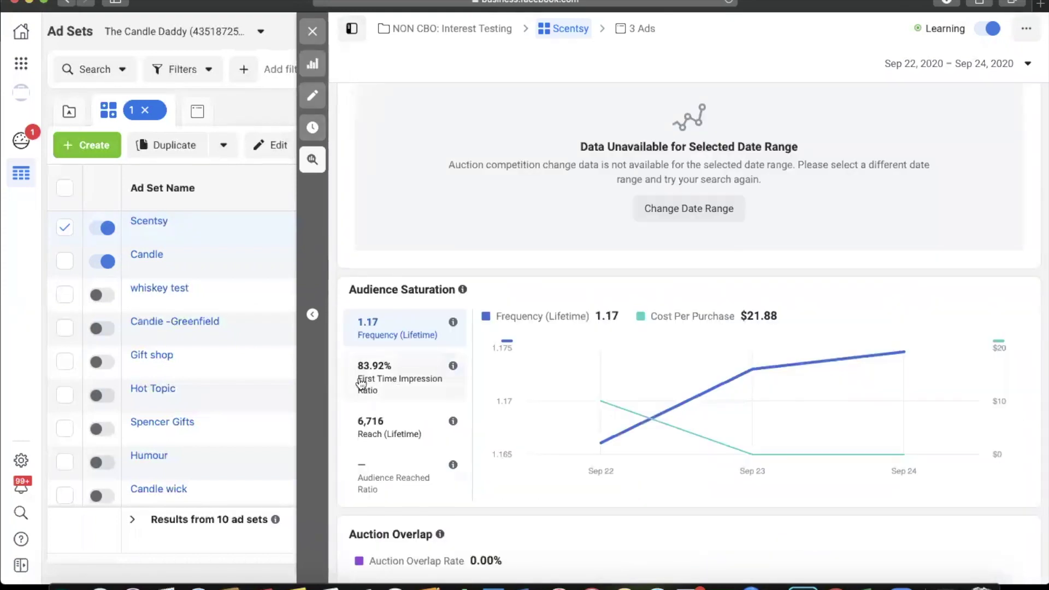
{"action": "scroll", "coordinate": [339, 392], "scroll_direction": "up", "scroll_amount": 1}
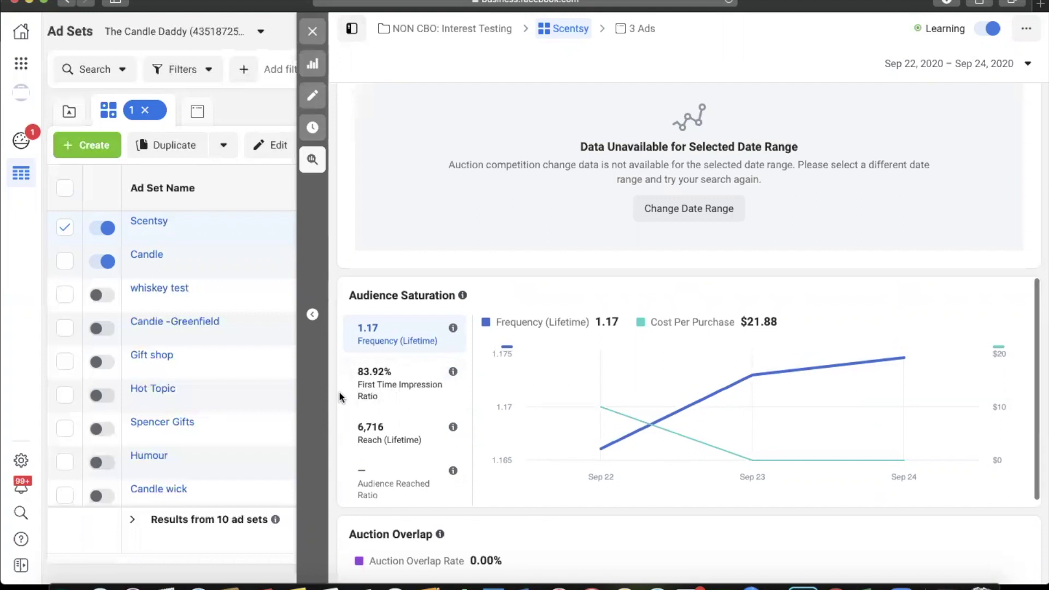
{"action": "scroll", "coordinate": [335, 211], "scroll_direction": "up", "scroll_amount": 3}
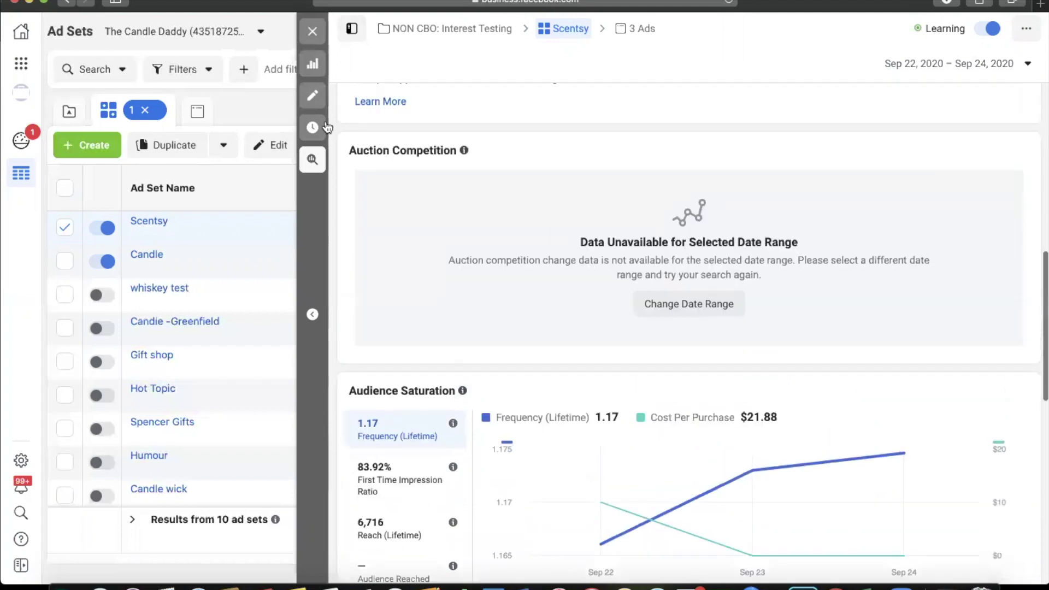
{"action": "left_click", "coordinate": [313, 31]}
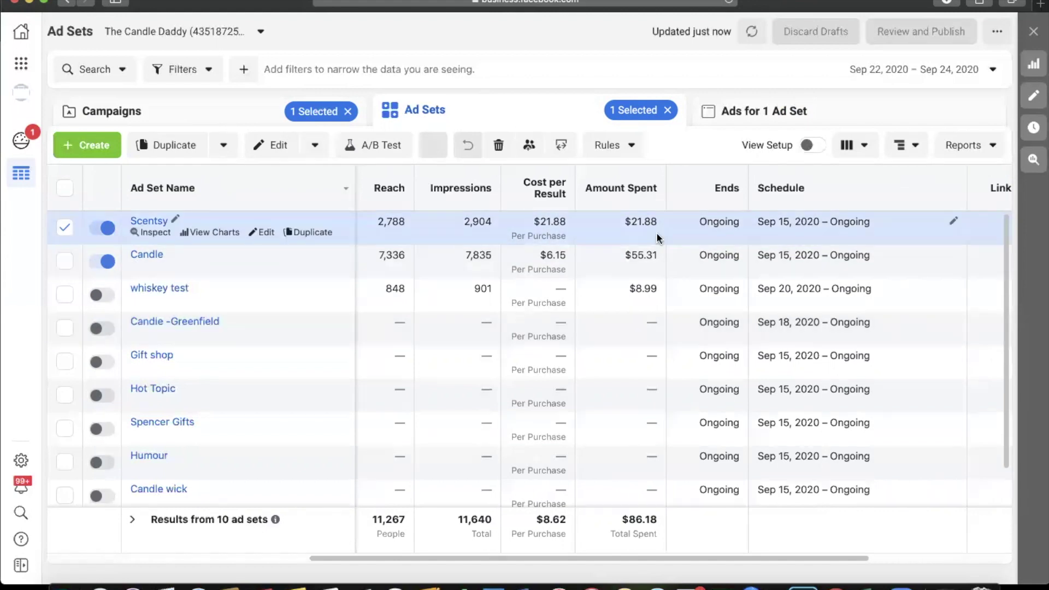
Open the Scentsy ad set's ads and preview the deez nutz wax ad in its charts view
{"action": "left_click", "coordinate": [751, 112]}
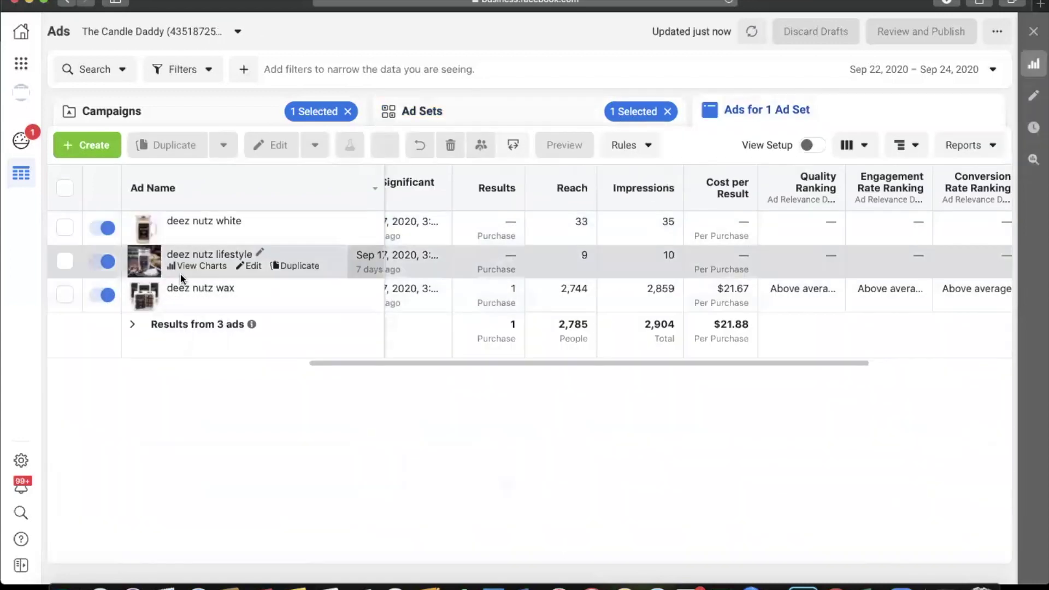
{"action": "left_click", "coordinate": [196, 299]}
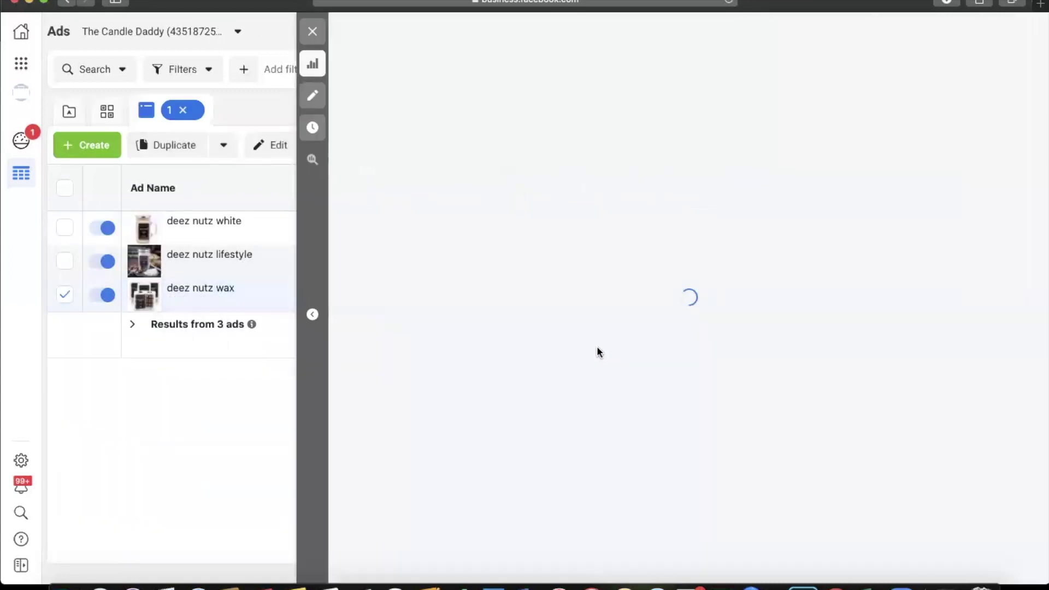
{"action": "scroll", "coordinate": [572, 457], "scroll_direction": "down", "scroll_amount": 8}
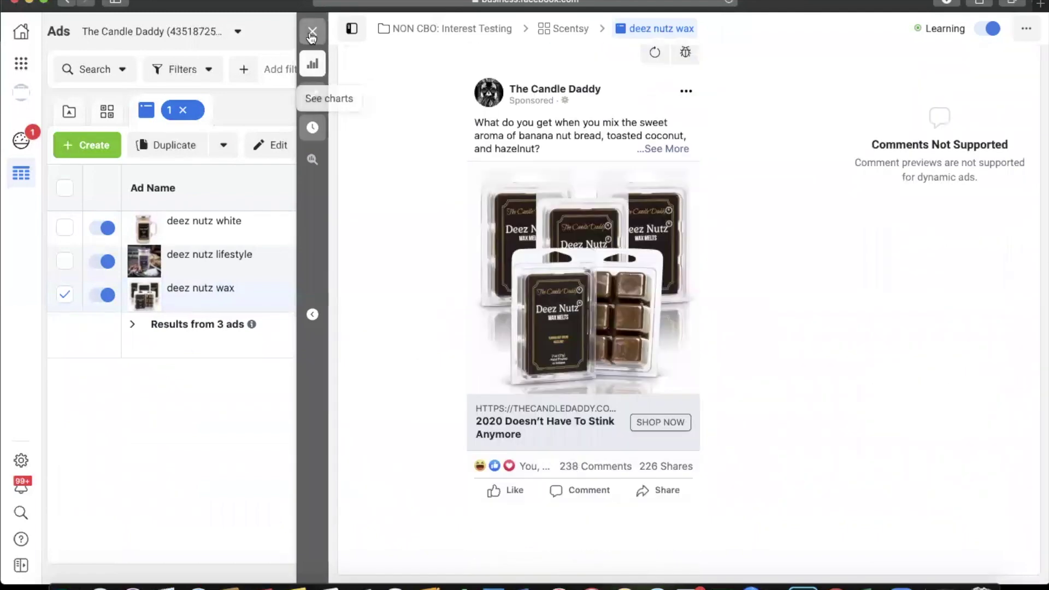
{"action": "left_click", "coordinate": [312, 63]}
Turn off the Scentsy ad set and clear its selection
{"action": "left_click", "coordinate": [457, 113]}
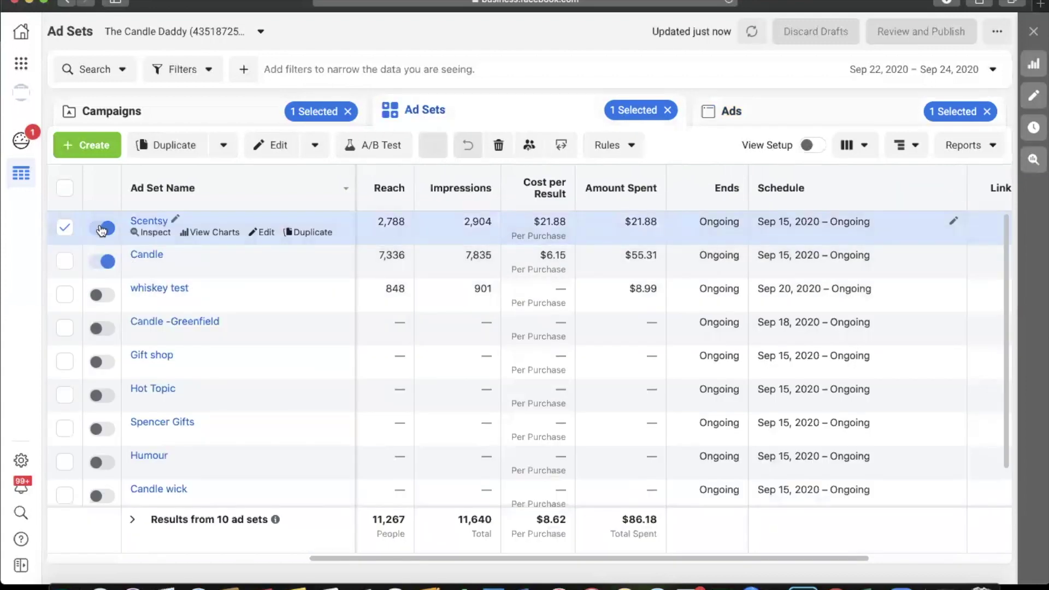
{"action": "left_click", "coordinate": [102, 230]}
{"action": "left_click", "coordinate": [64, 228]}
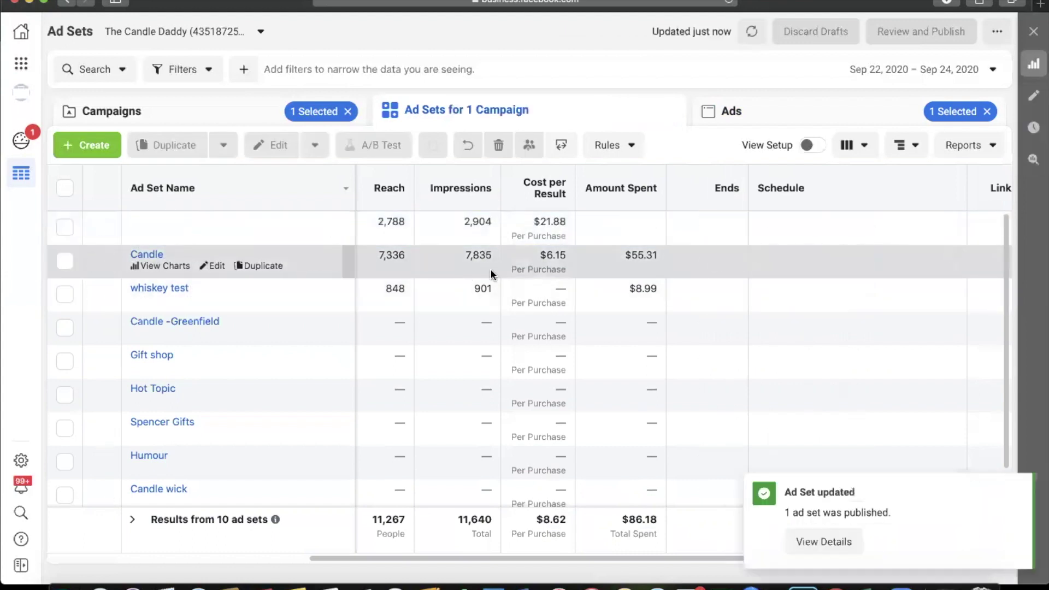
Open the Candle ad set's ads and review their results, relevance rankings and amounts spent
{"action": "left_click", "coordinate": [467, 269]}
{"action": "left_click", "coordinate": [741, 109]}
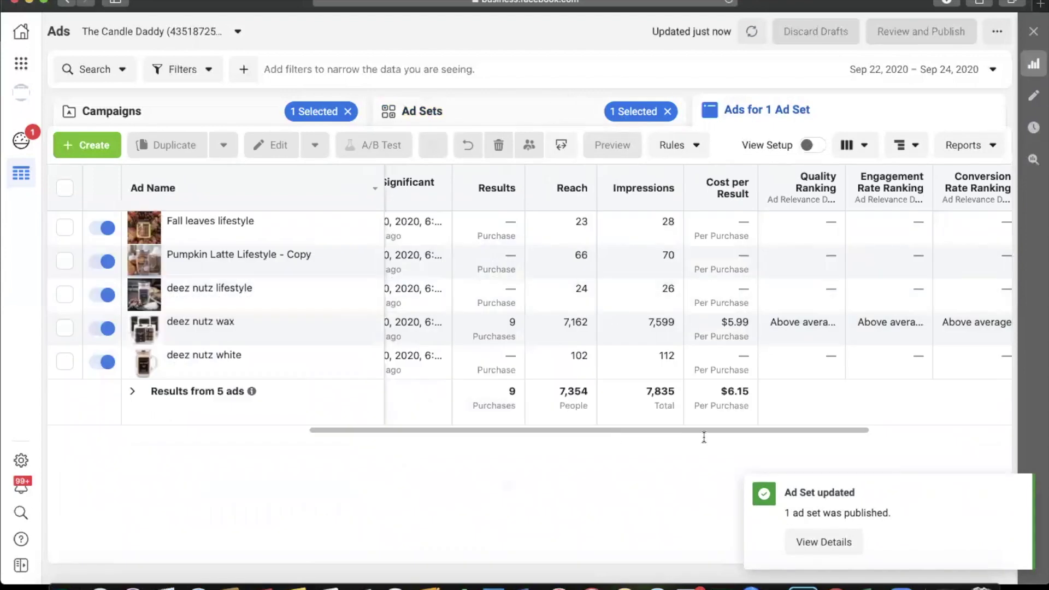
{"action": "scroll", "coordinate": [777, 427], "scroll_direction": "right", "scroll_amount": 5}
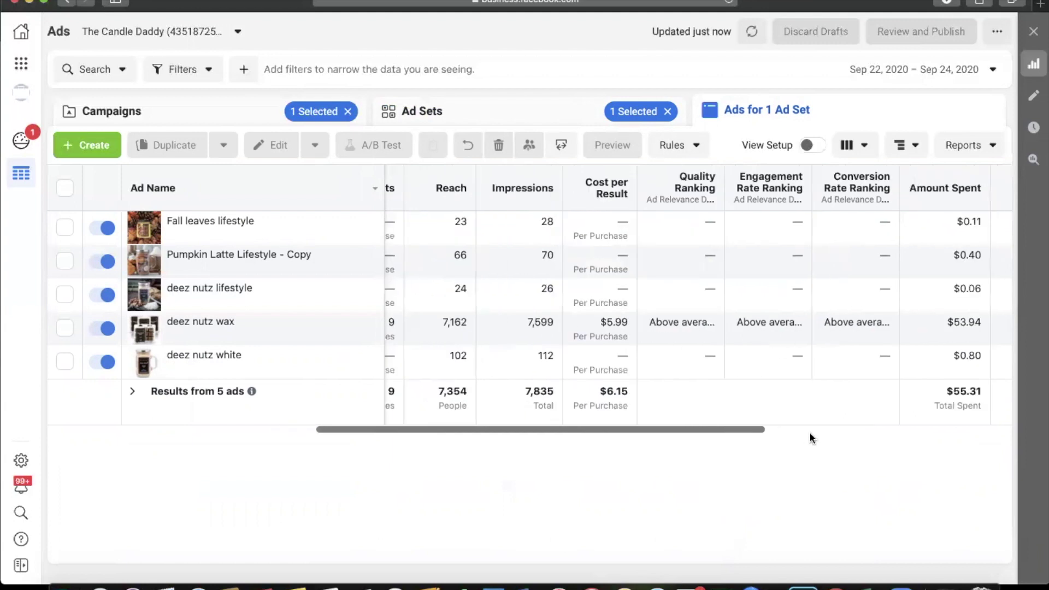
{"action": "scroll", "coordinate": [794, 440], "scroll_direction": "left", "scroll_amount": 10}
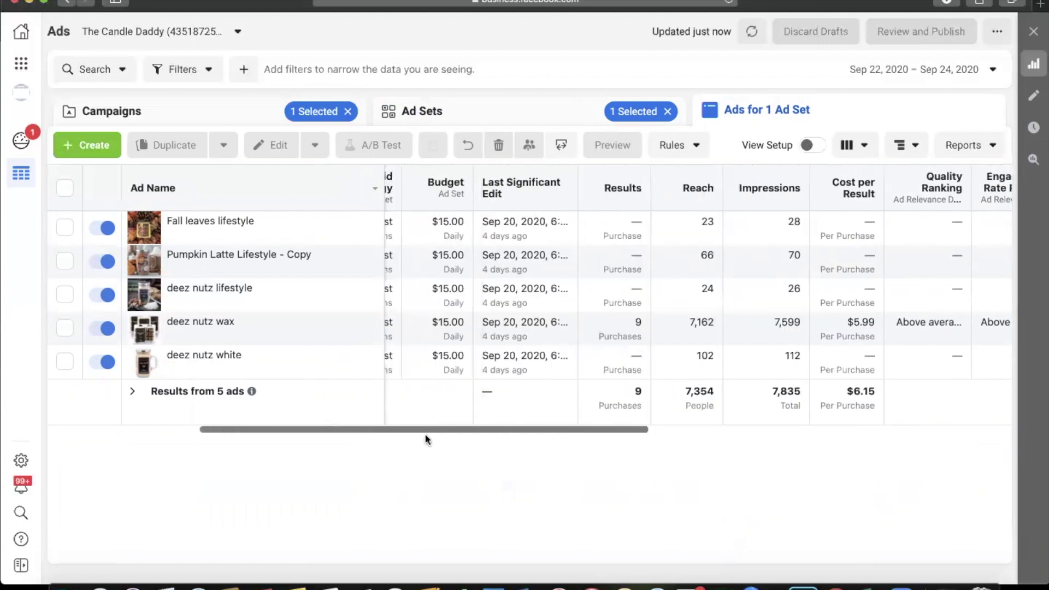
Select the Candle Daddy campaign, check its ad sets, and return to the campaign overview
{"action": "left_click", "coordinate": [299, 111]}
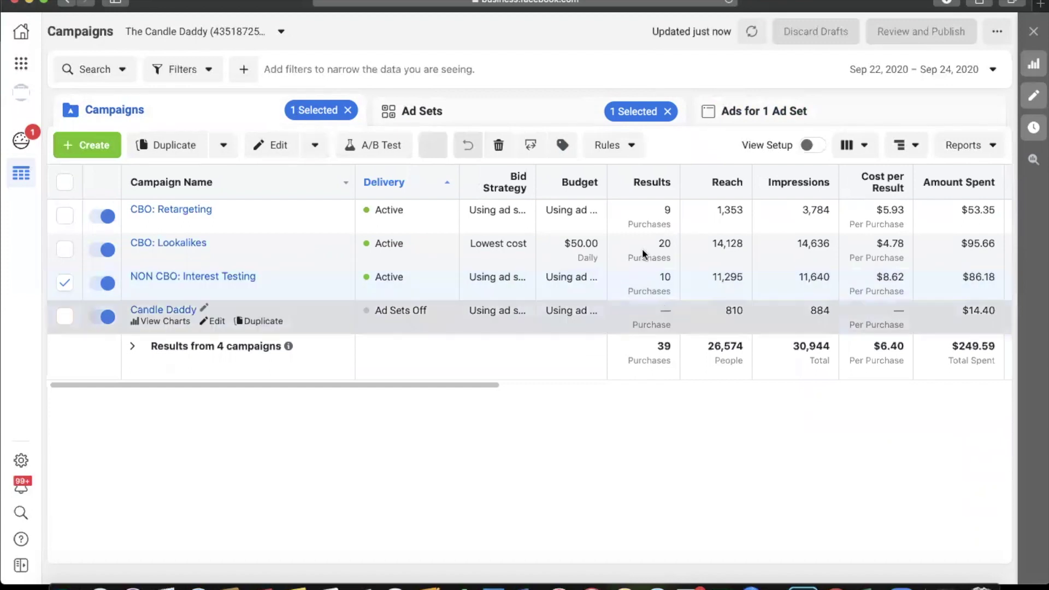
{"action": "left_click", "coordinate": [546, 317]}
{"action": "left_click", "coordinate": [557, 112]}
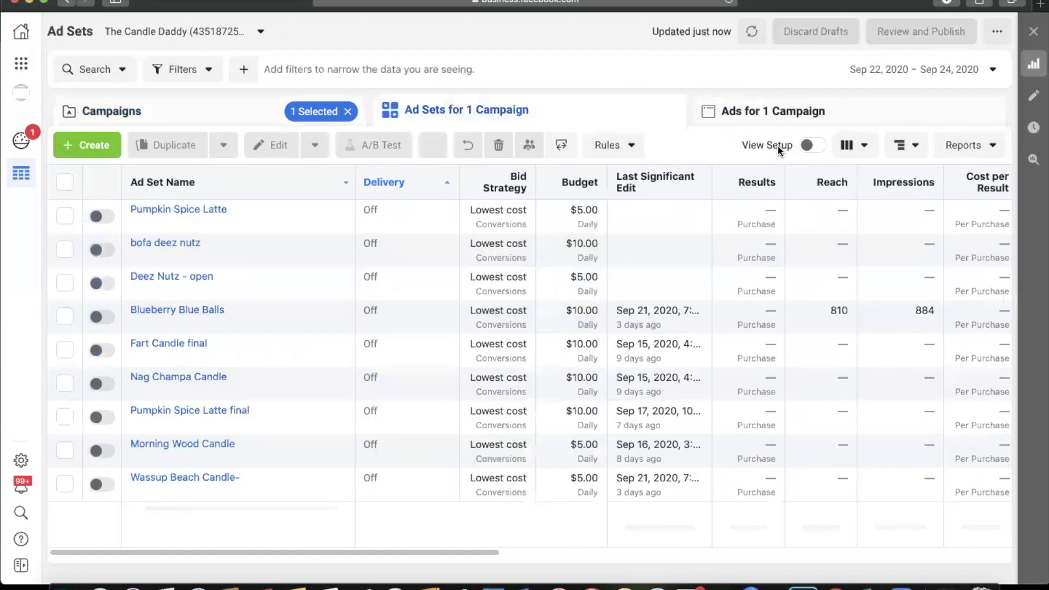
{"action": "left_click", "coordinate": [257, 108]}
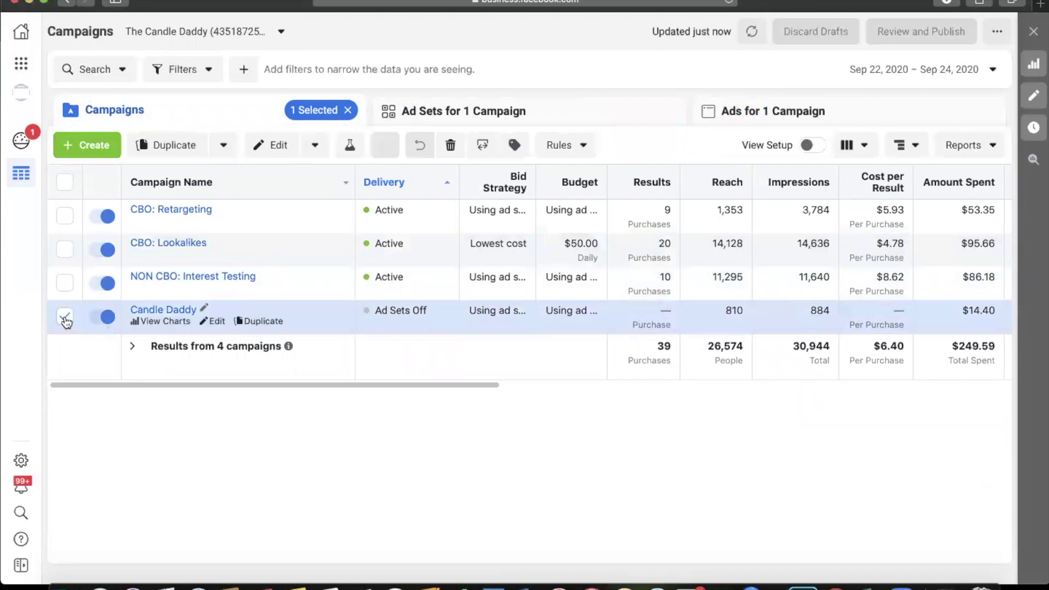
Turn off the Candle Daddy campaign and clear its selection
{"action": "key", "text": "Escape"}
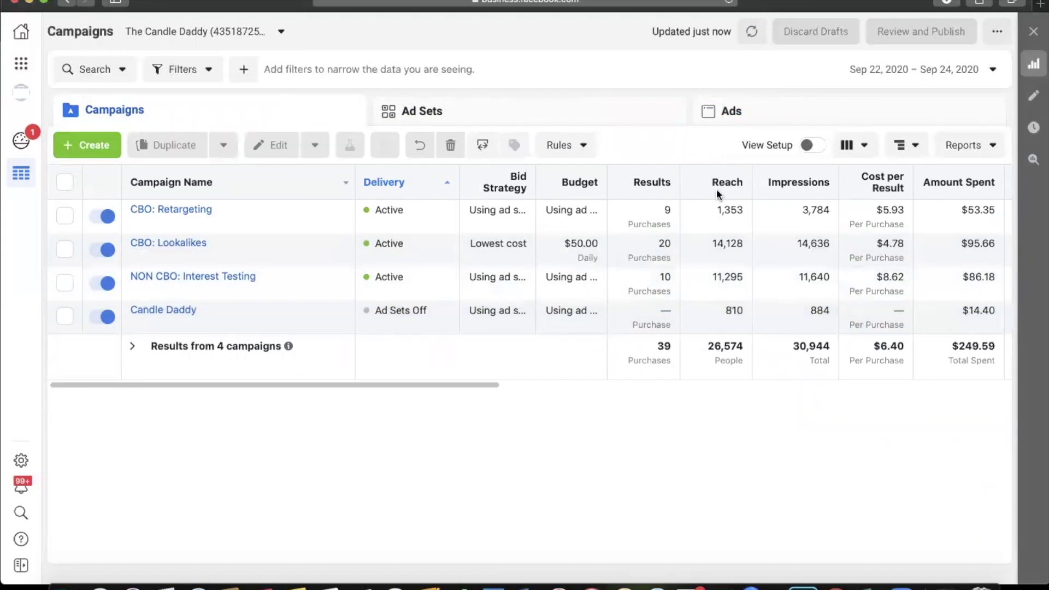
{"action": "left_click", "coordinate": [107, 316]}
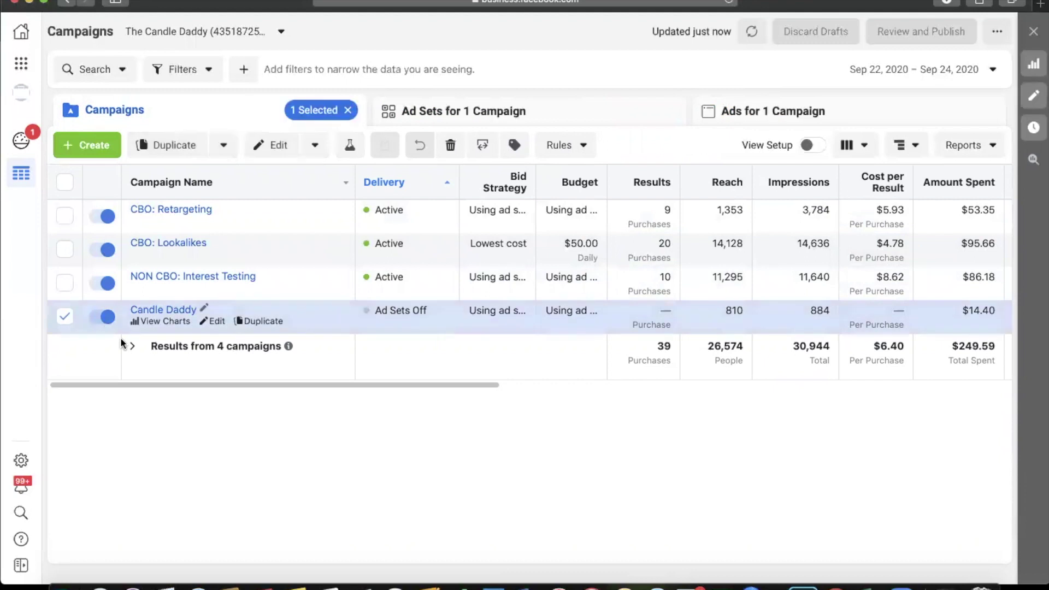
{"action": "left_click", "coordinate": [65, 316]}
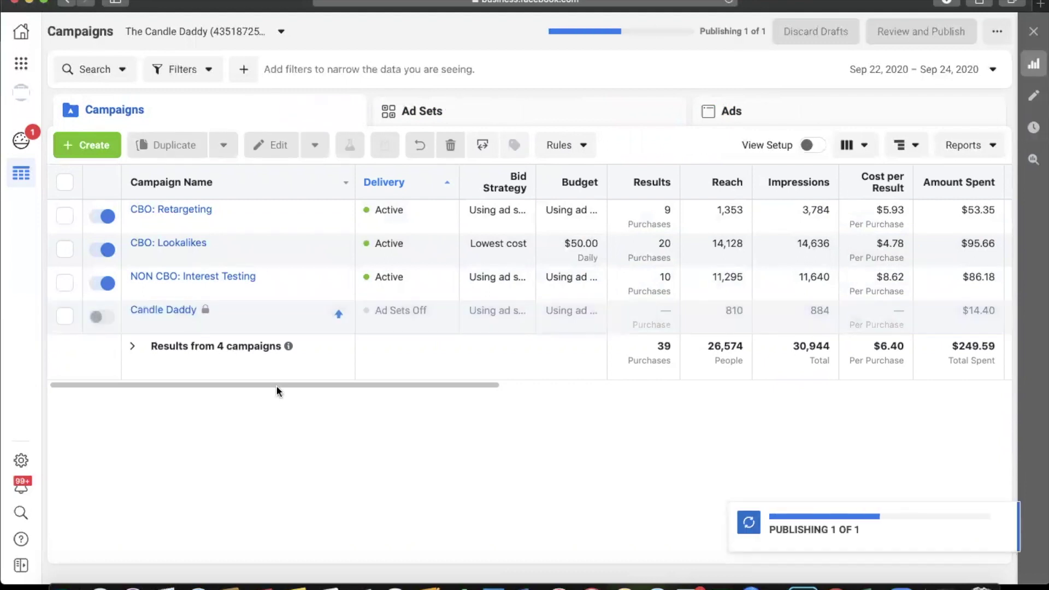
Review the campaign figures, the CBO: Lookalikes ad sets, and the ads in the Lookalike (US, 2%) - View Content (30d) ad set
{"action": "left_click_drag", "start_coordinate": [276, 385], "coordinate": [477, 385]}
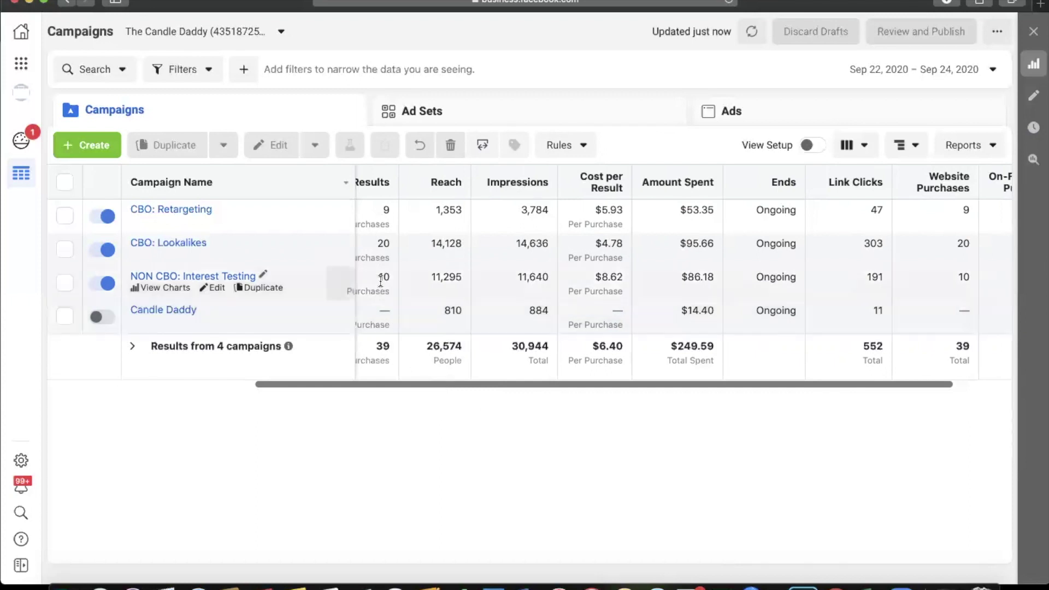
{"action": "left_click", "coordinate": [380, 278]}
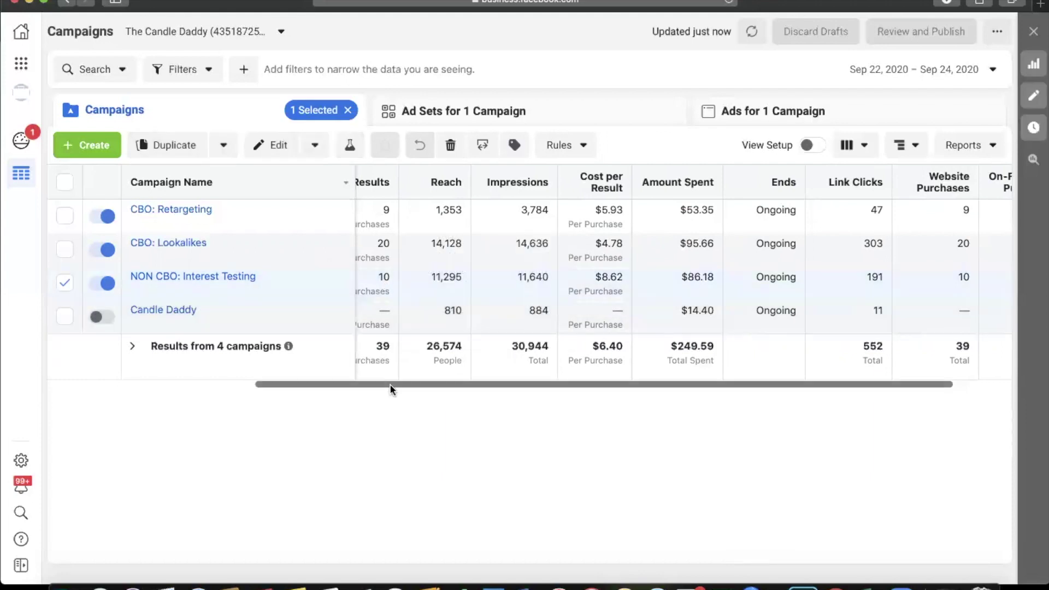
{"action": "left_click_drag", "start_coordinate": [391, 386], "coordinate": [335, 386]}
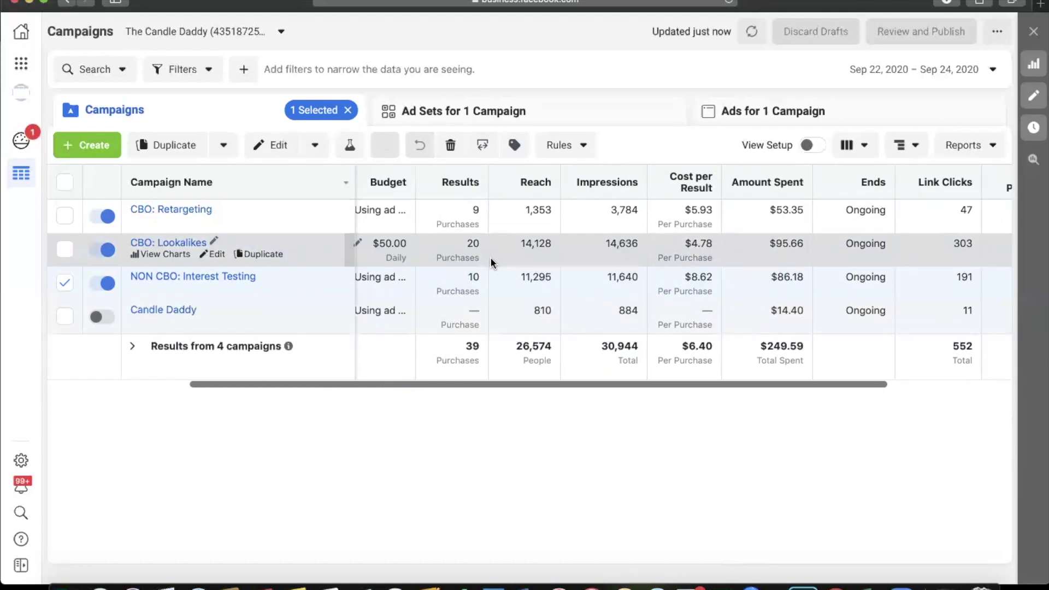
{"action": "left_click", "coordinate": [513, 109]}
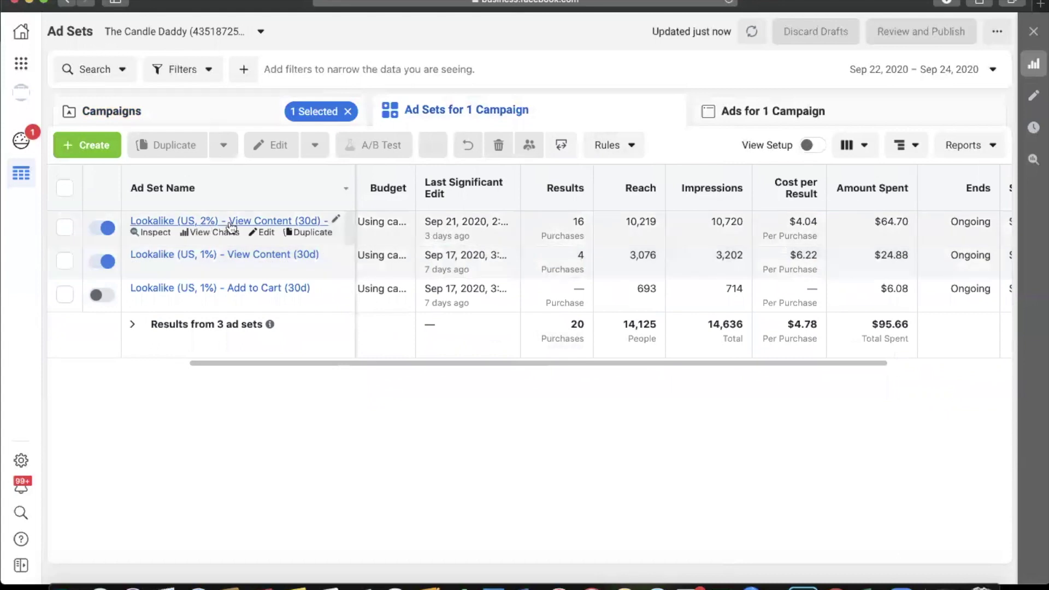
{"action": "left_click", "coordinate": [679, 240]}
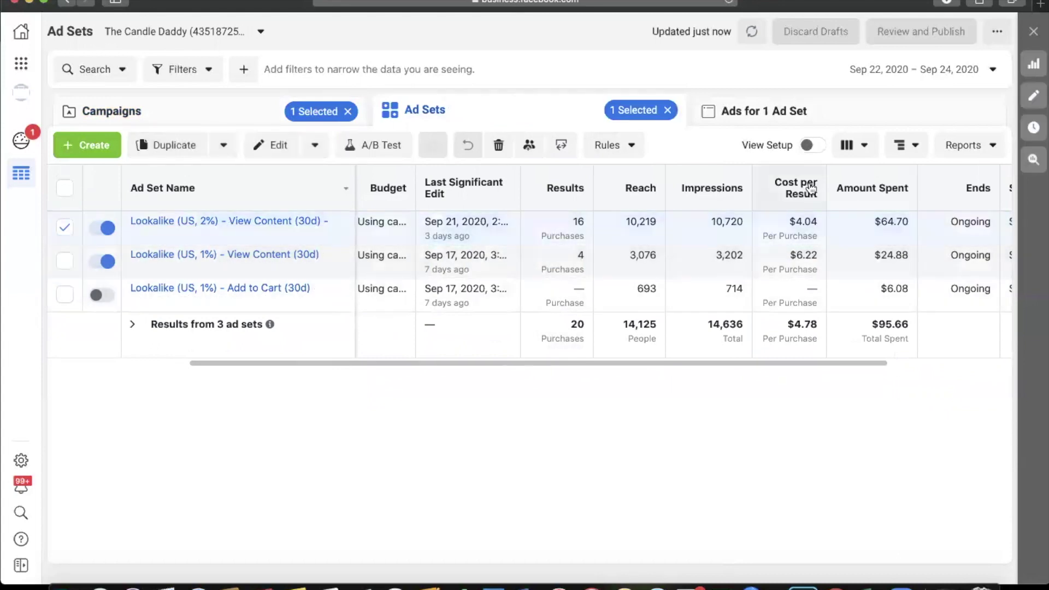
{"action": "left_click", "coordinate": [817, 124]}
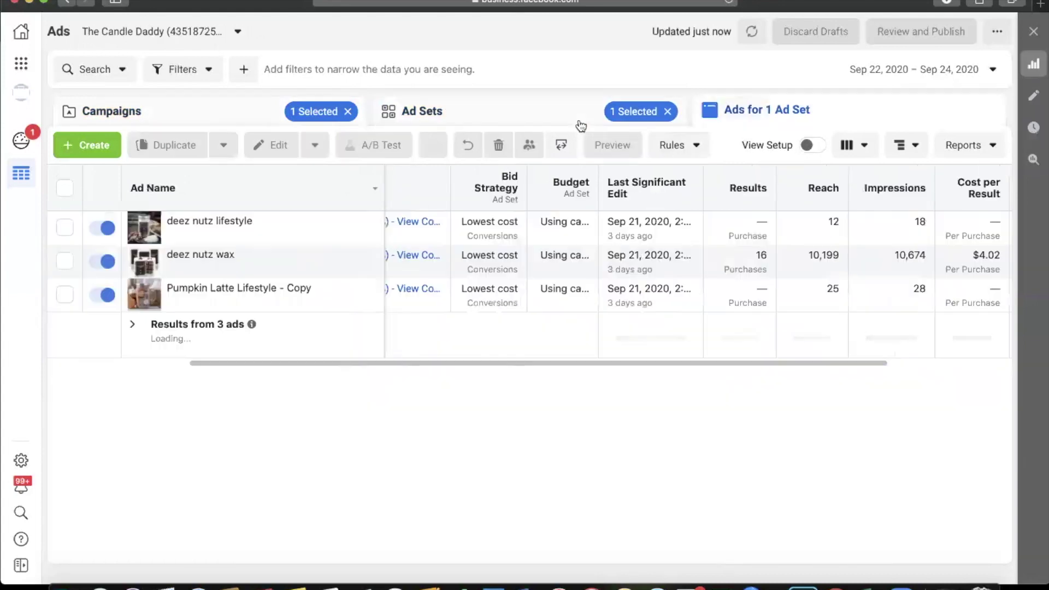
{"action": "left_click", "coordinate": [581, 126]}
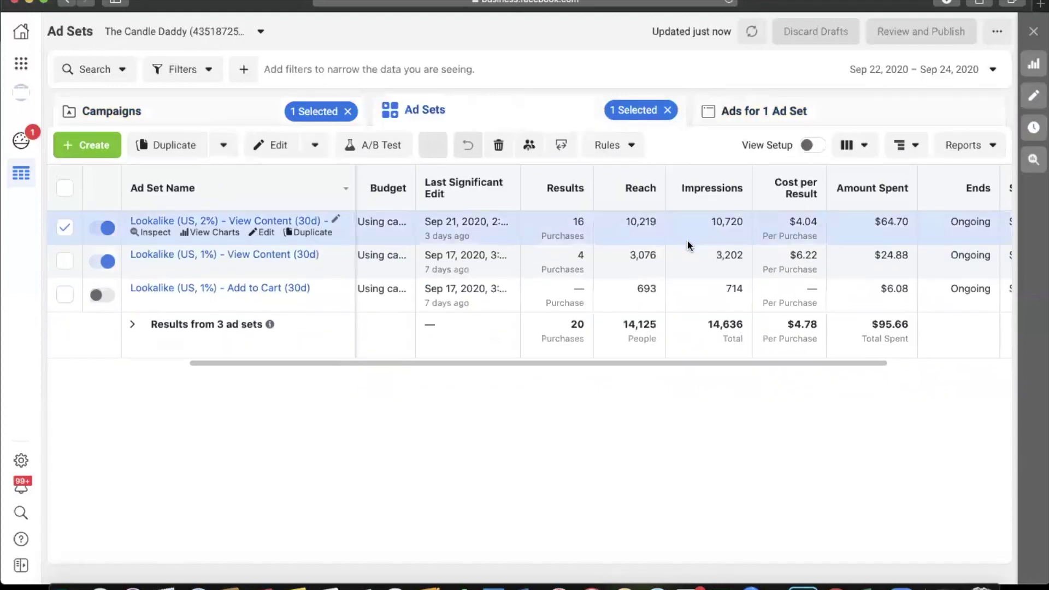
Compare the NON CBO: Interest Testing and CBO: Lookalikes campaign results and check the available reporting date ranges
{"action": "left_click", "coordinate": [329, 113]}
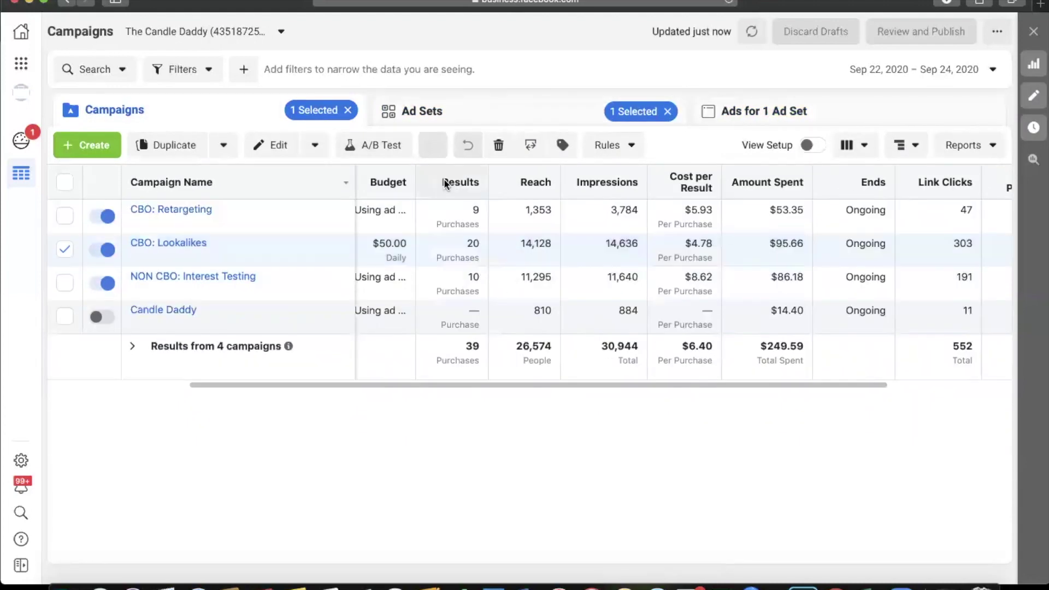
{"action": "left_click", "coordinate": [473, 276]}
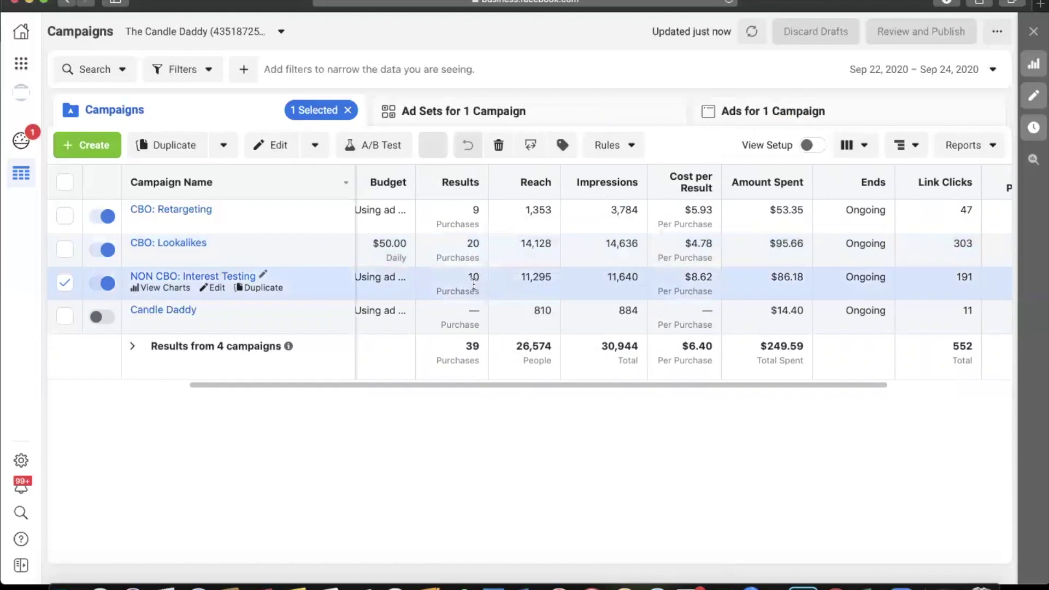
{"action": "left_click", "coordinate": [467, 242]}
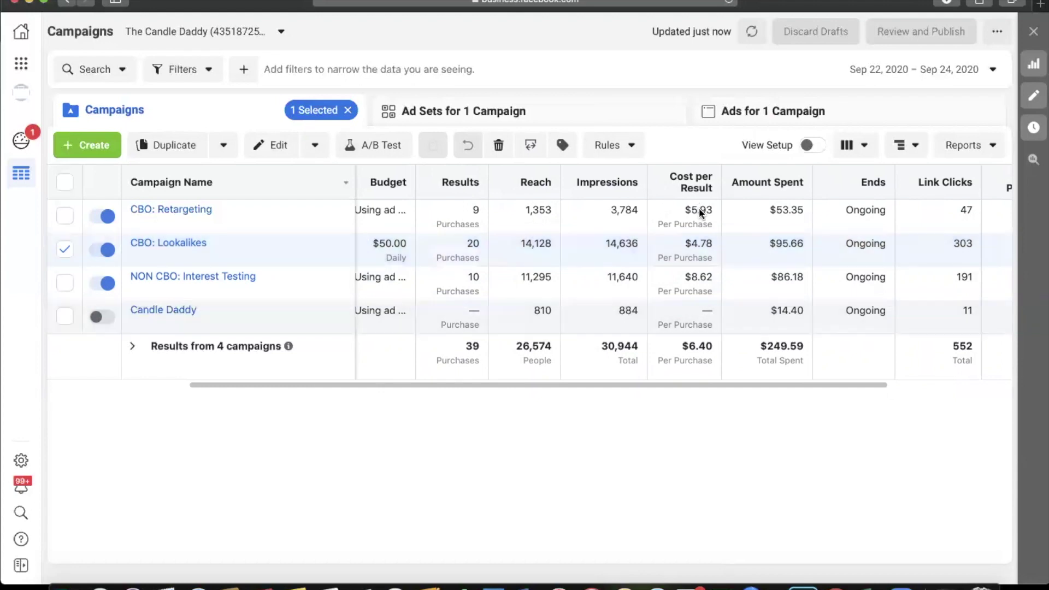
{"action": "left_click", "coordinate": [953, 69]}
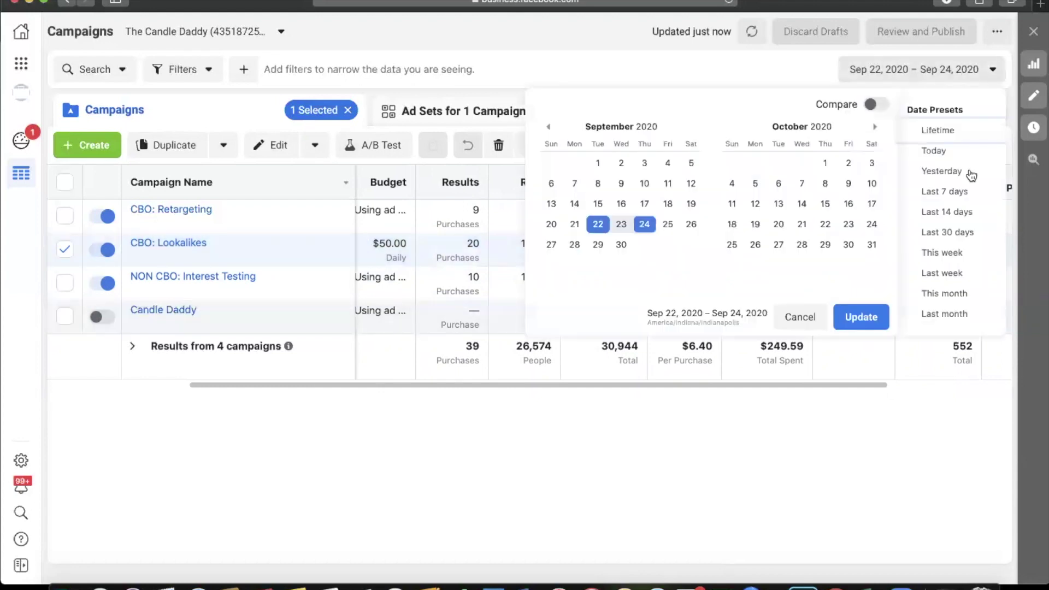
{"action": "left_click", "coordinate": [924, 68]}
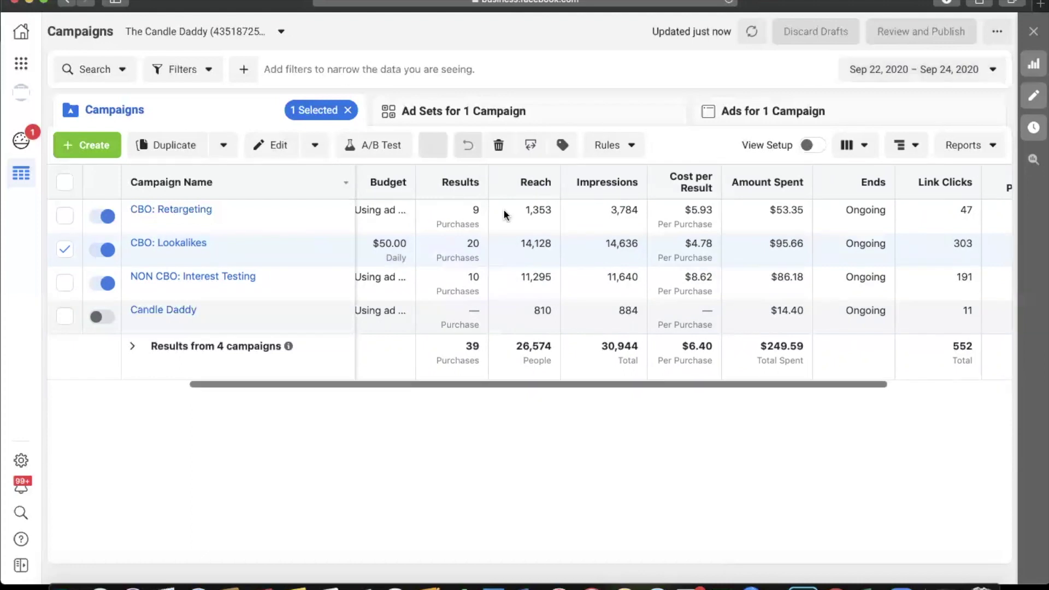
Select the CBO: Retargeting campaign and examine its ad sets' budgets, purchases, costs per result and schedules
{"action": "left_click", "coordinate": [475, 215]}
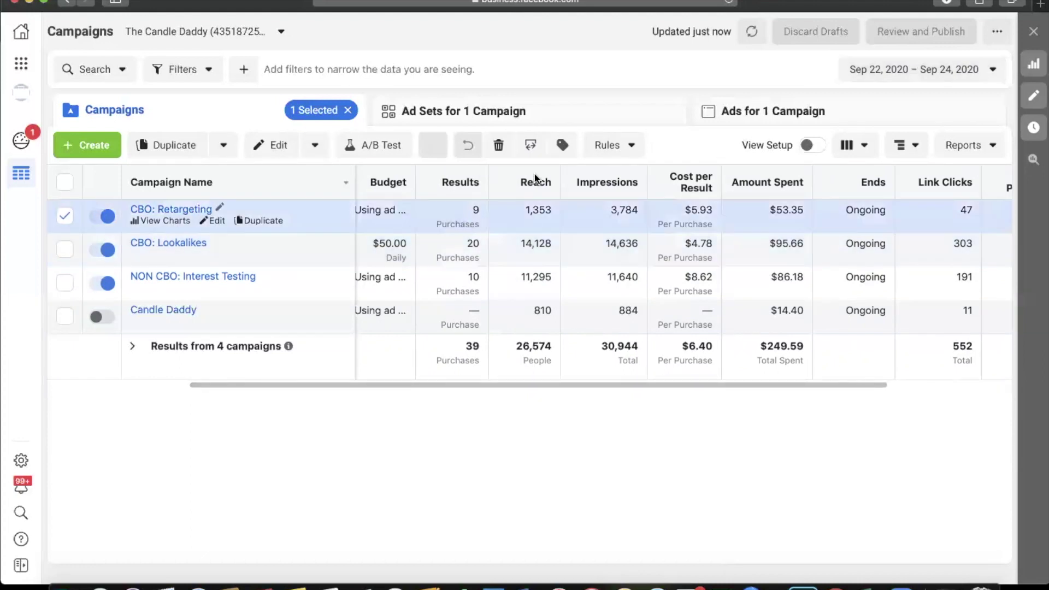
{"action": "left_click", "coordinate": [482, 111]}
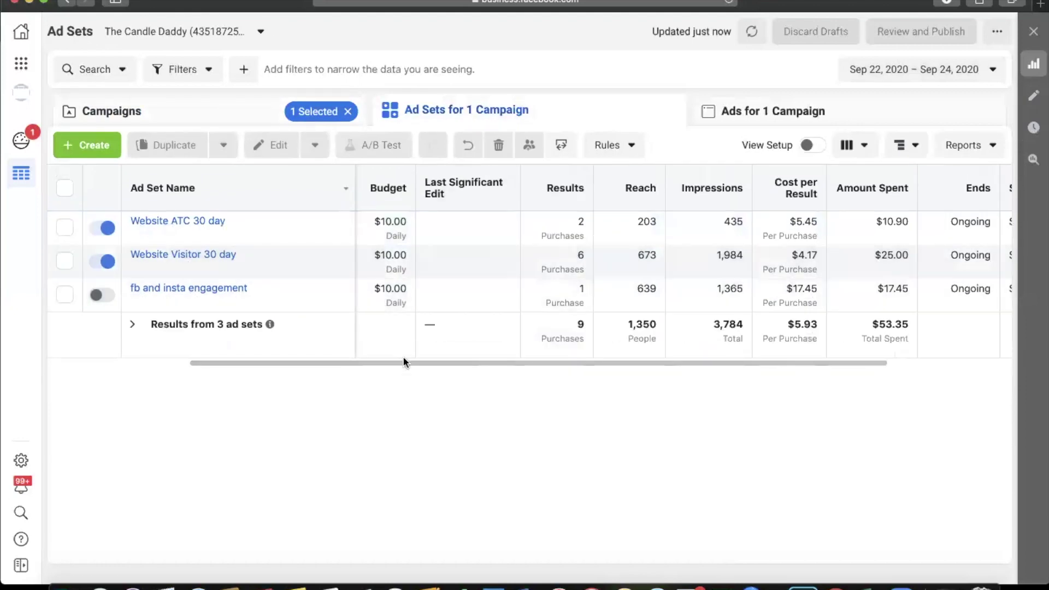
{"action": "left_click_drag", "start_coordinate": [375, 359], "coordinate": [335, 357]}
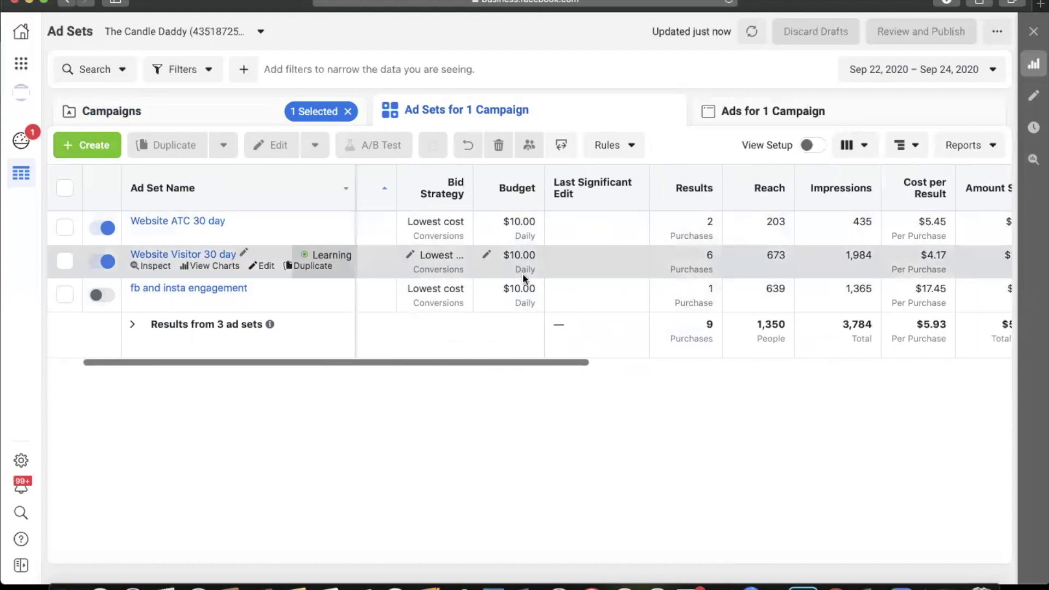
{"action": "left_click_drag", "start_coordinate": [506, 362], "coordinate": [660, 337]}
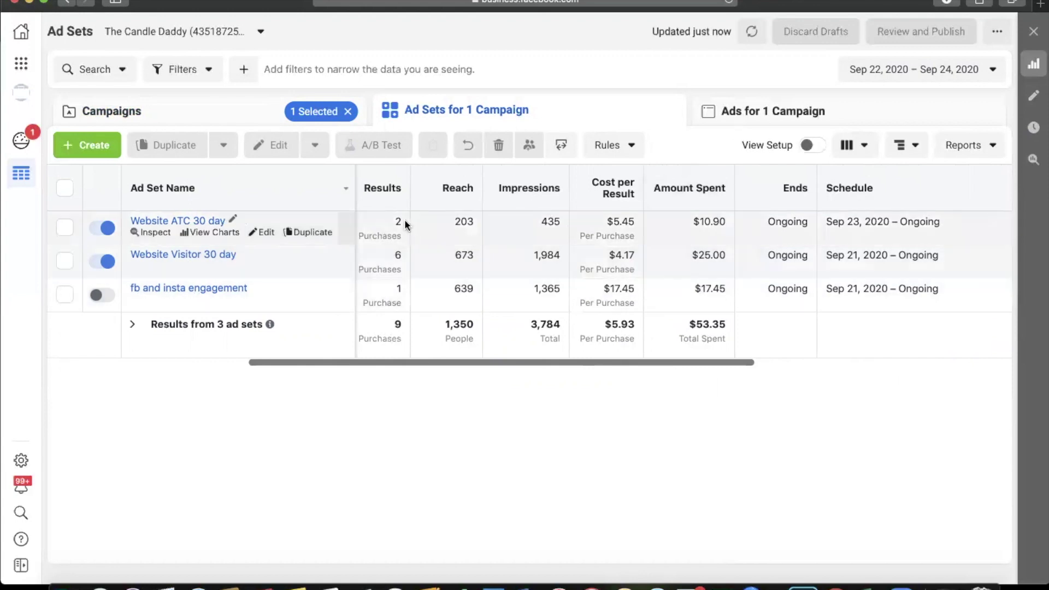
{"action": "left_click", "coordinate": [258, 117]}
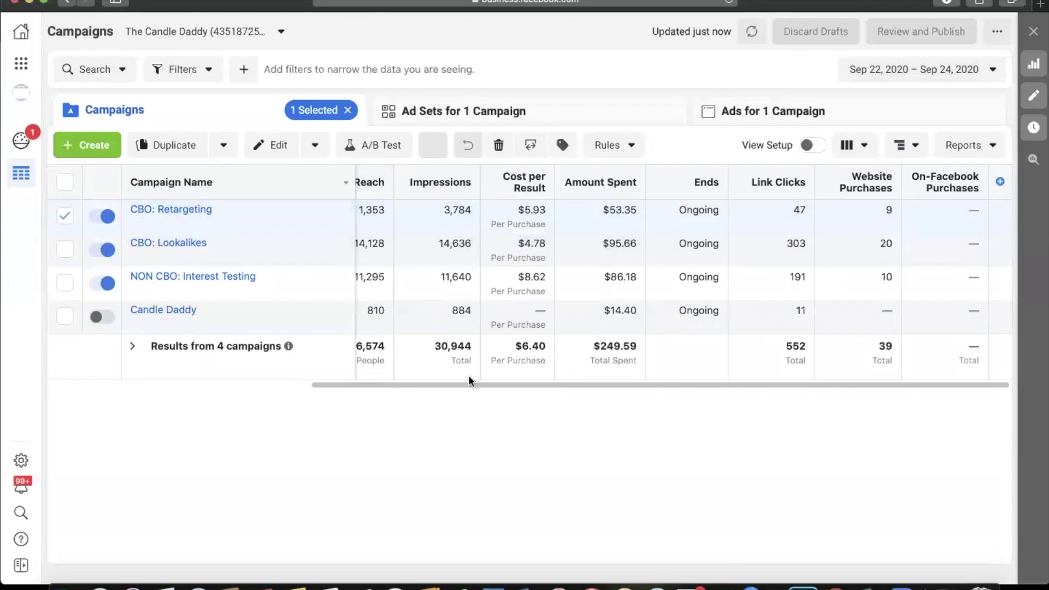
Inspect the CBO: Lookalikes campaign's conversion breakdown and recheck the CBO: Retargeting ad sets
{"action": "scroll", "coordinate": [288, 386], "scroll_direction": "left", "scroll_amount": 5}
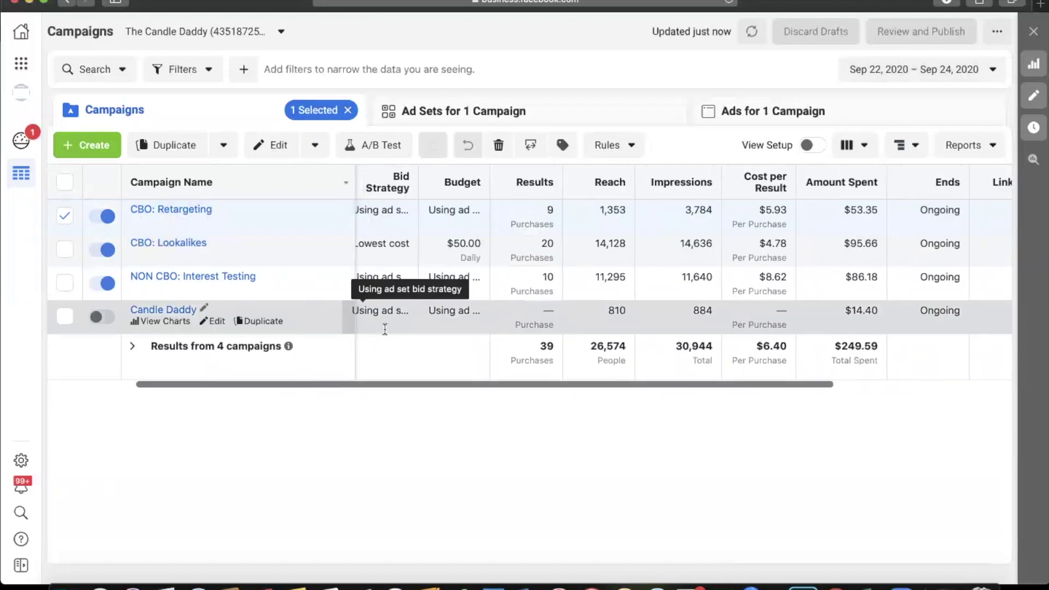
{"action": "mouse_move", "coordinate": [546, 246]}
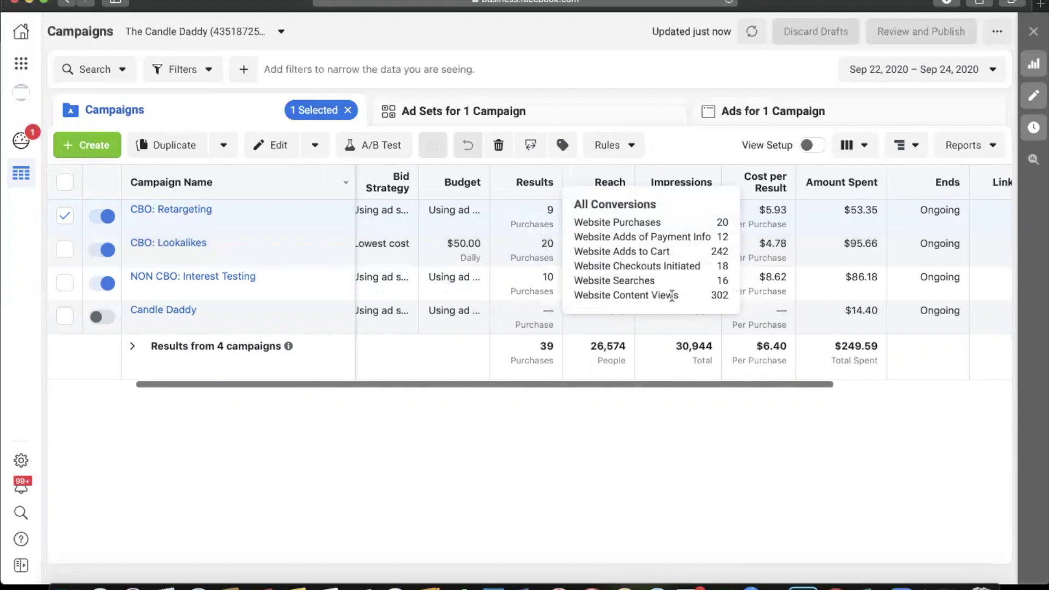
{"action": "left_click", "coordinate": [389, 126]}
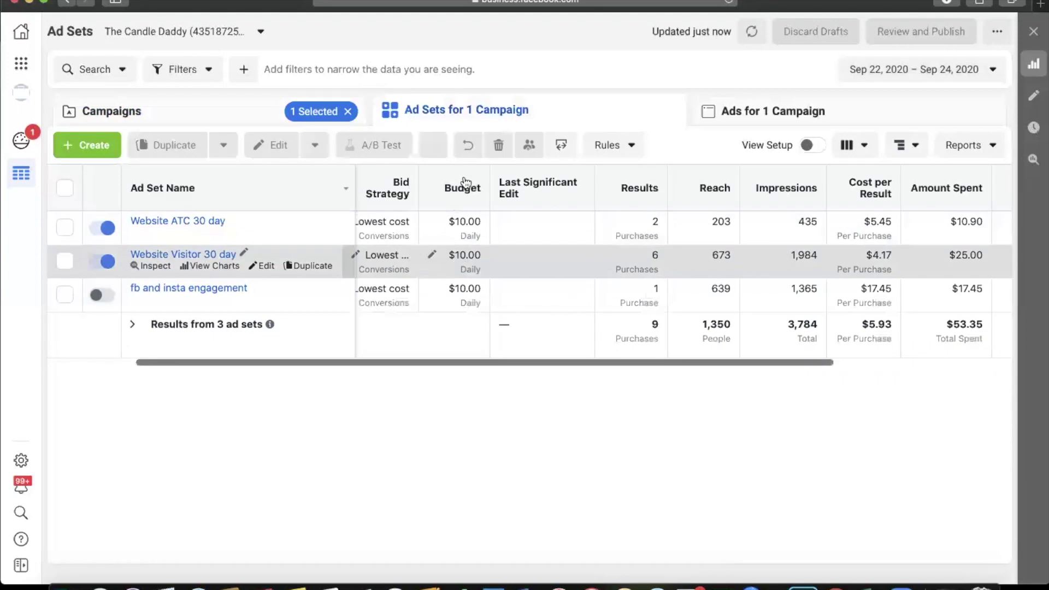
{"action": "left_click", "coordinate": [241, 116]}
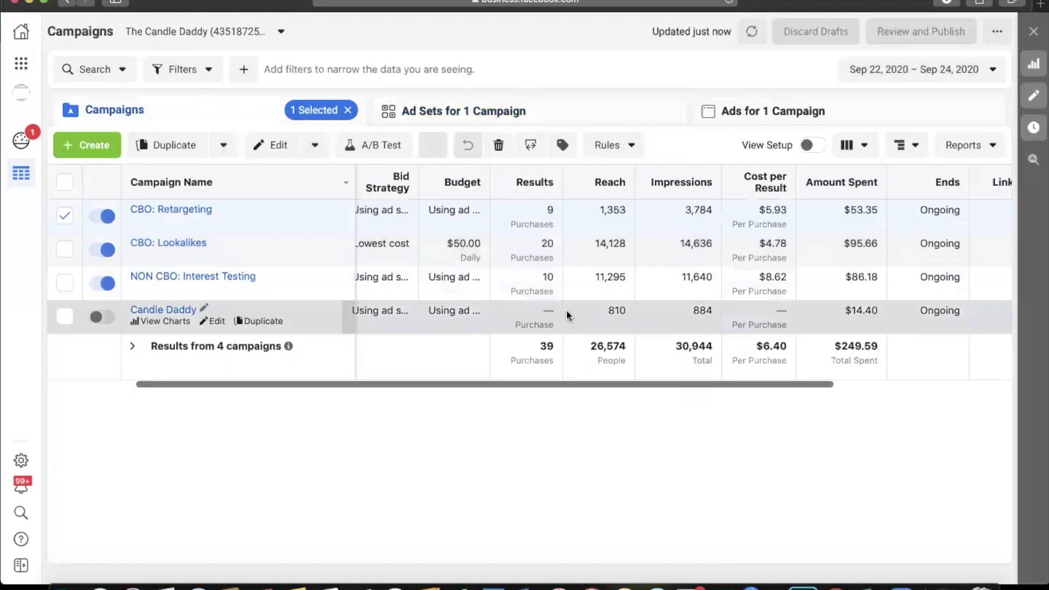
Review the NON CBO: Interest Testing ad sets and compare the campaign's results with those of CBO: Lookalikes
{"action": "left_click", "coordinate": [551, 281]}
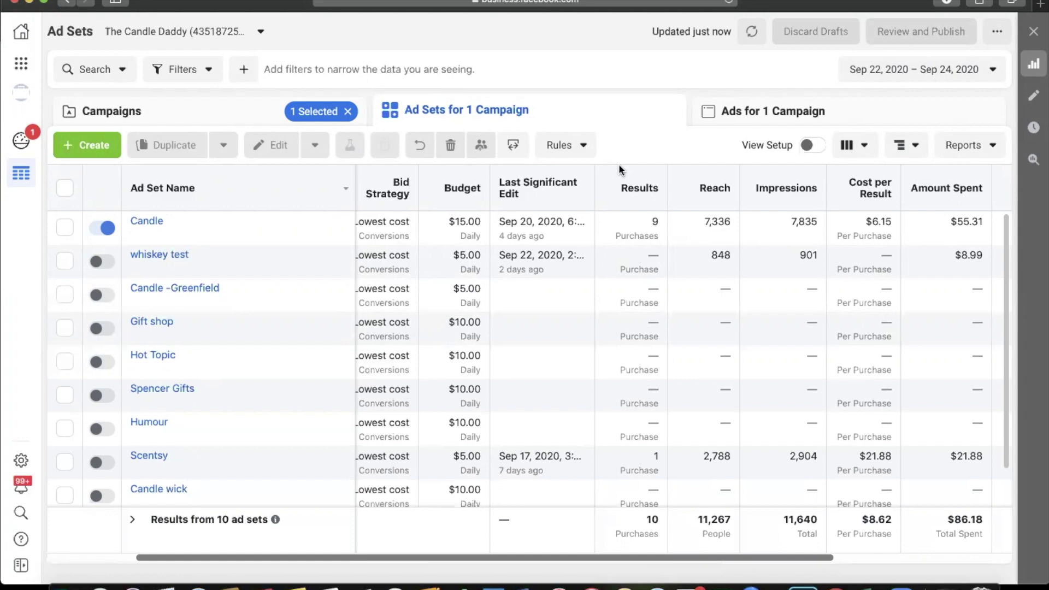
{"action": "left_click", "coordinate": [536, 228]}
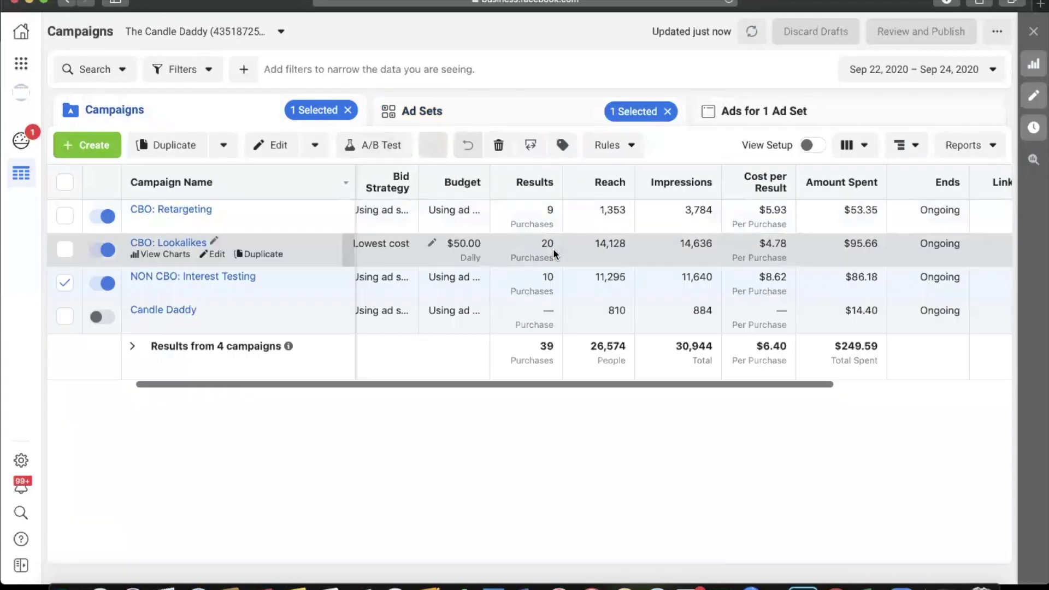
{"action": "left_click", "coordinate": [552, 250]}
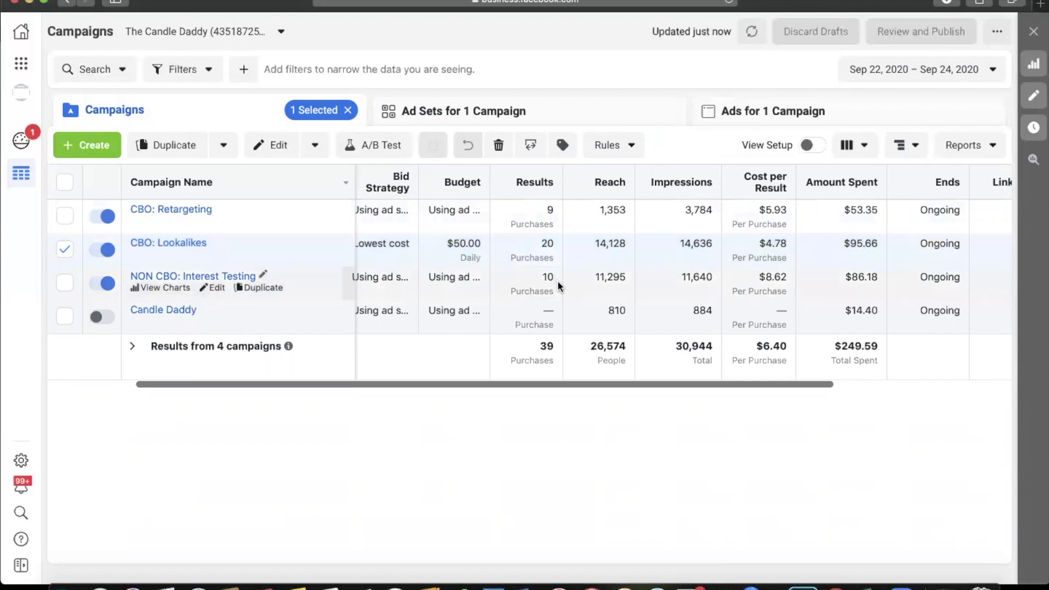
{"action": "left_click", "coordinate": [557, 281]}
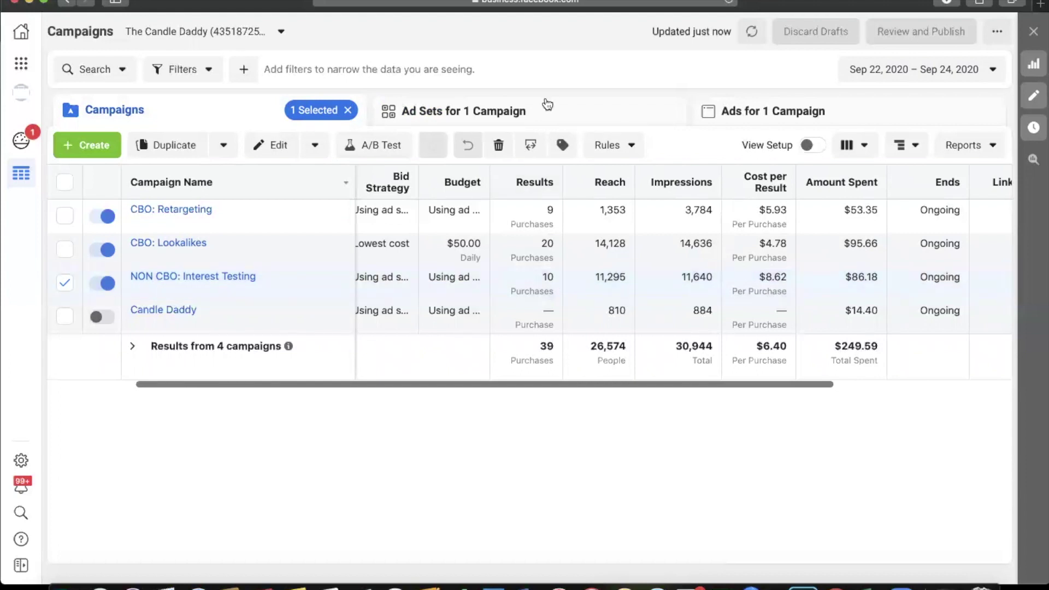
{"action": "left_click", "coordinate": [547, 105]}
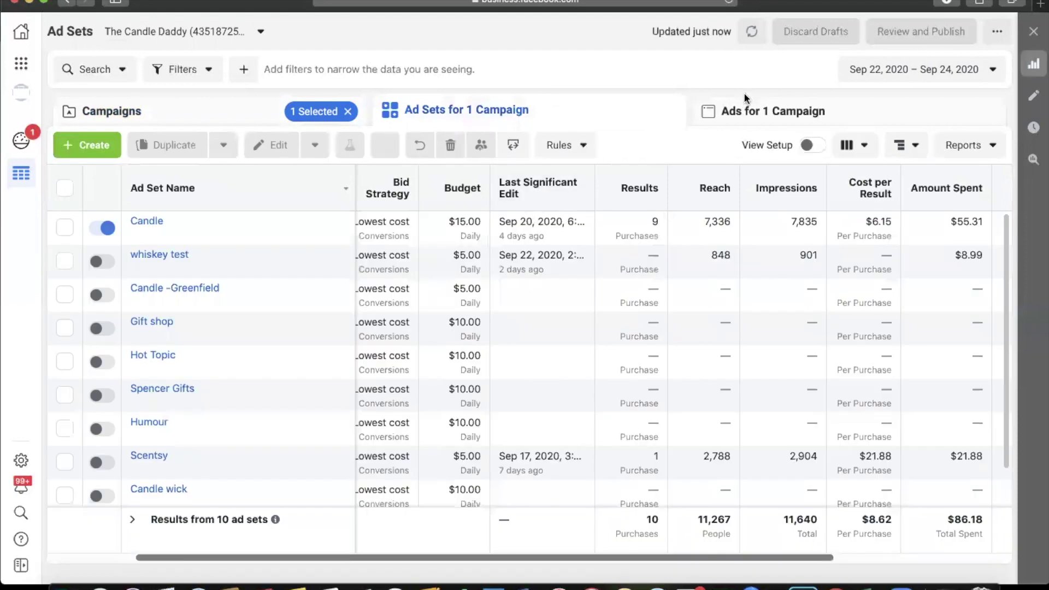
Filter the NON CBO: Interest Testing ad sets to Active ad delivery and check the Candle ad set's metrics
{"action": "left_click", "coordinate": [178, 79]}
{"action": "mouse_move", "coordinate": [251, 191]}
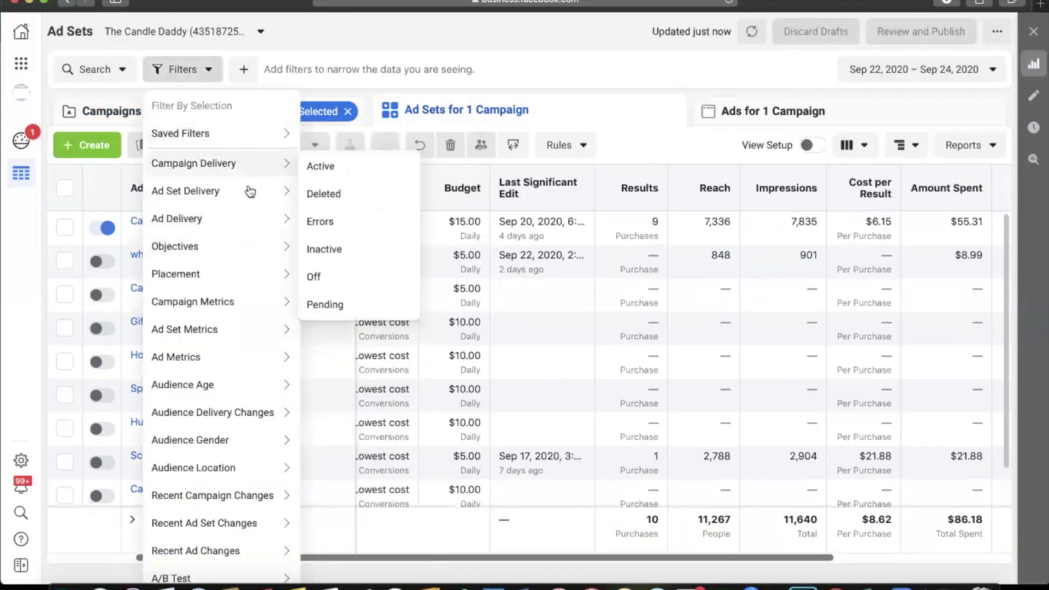
{"action": "mouse_move", "coordinate": [247, 218]}
{"action": "left_click", "coordinate": [319, 220]}
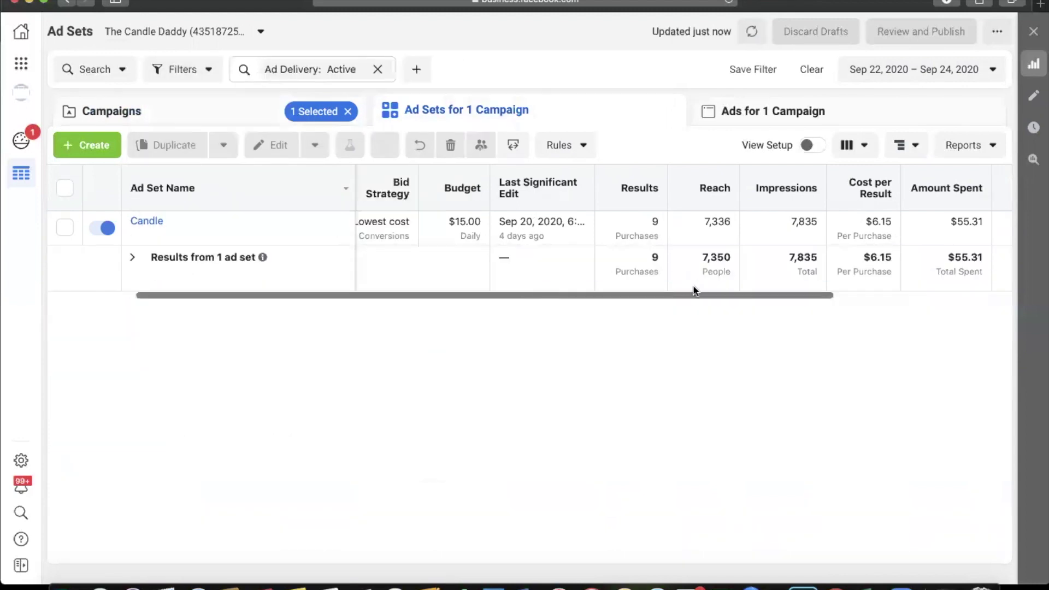
{"action": "scroll", "coordinate": [723, 297], "scroll_direction": "right", "scroll_amount": 10}
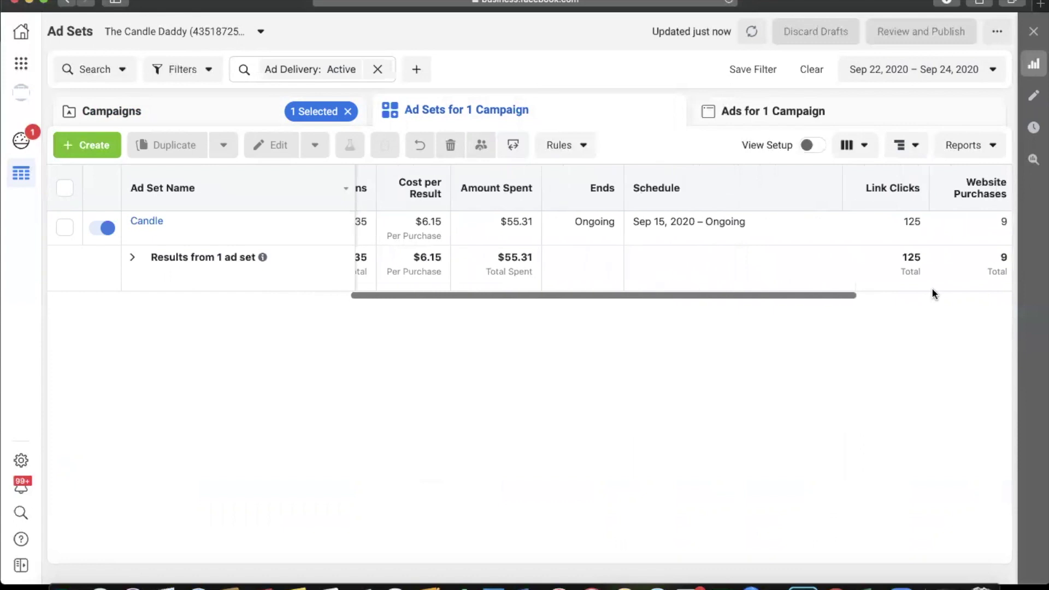
Turn off the Fall leaves lifestyle, Pumpkin Latte Lifestyle - Copy, deez nutz lifestyle and deez nutz white ads, and refresh the ad results
{"action": "left_click", "coordinate": [862, 116]}
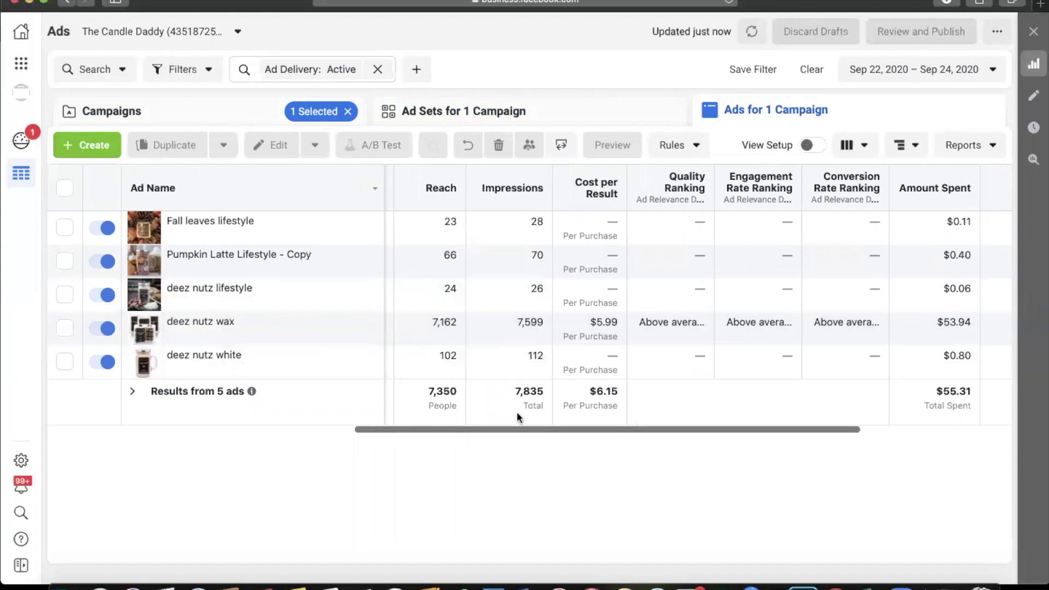
{"action": "left_click", "coordinate": [108, 229]}
{"action": "left_click", "coordinate": [108, 261]}
{"action": "left_click", "coordinate": [107, 296]}
{"action": "left_click", "coordinate": [108, 362]}
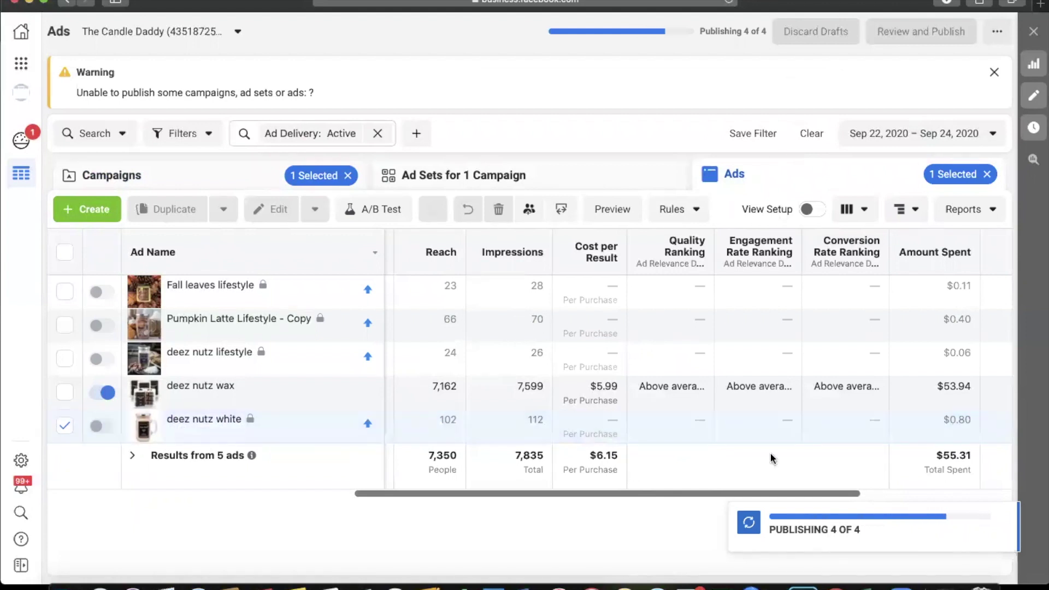
{"action": "left_click", "coordinate": [753, 33]}
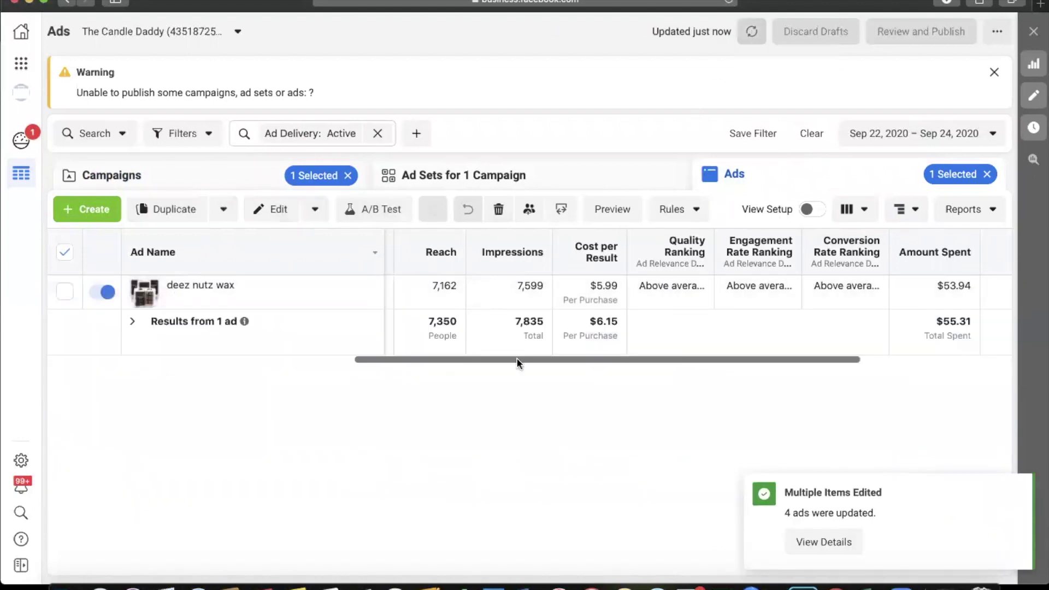
{"action": "left_click_drag", "start_coordinate": [522, 358], "coordinate": [396, 359]}
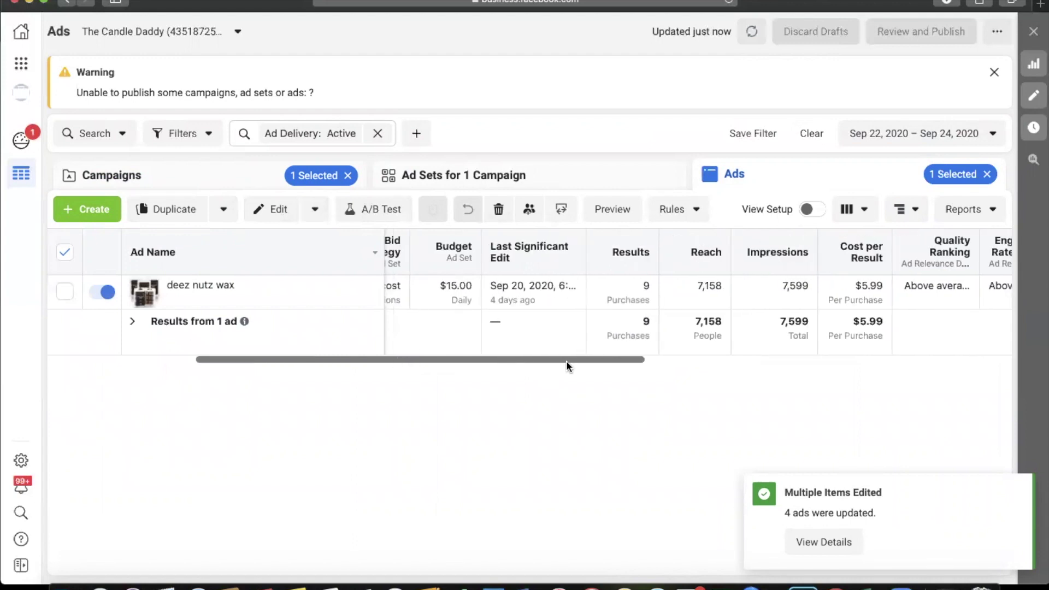
{"action": "left_click_drag", "start_coordinate": [566, 361], "coordinate": [263, 323]}
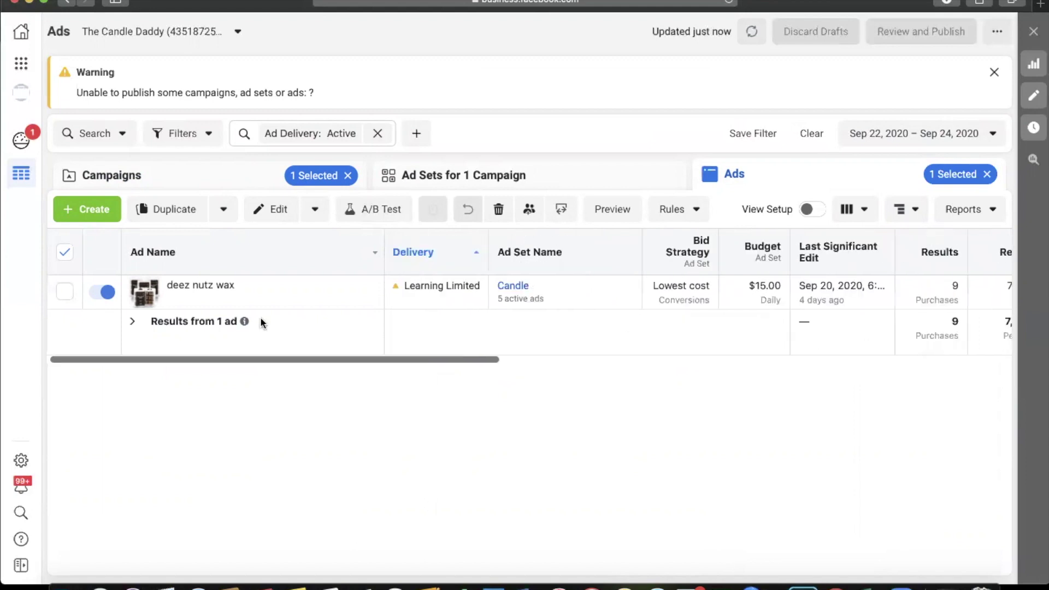
Review the CBO: Lookalikes campaign's results beside the other active campaigns and check the available column presets
{"action": "left_click", "coordinate": [241, 179]}
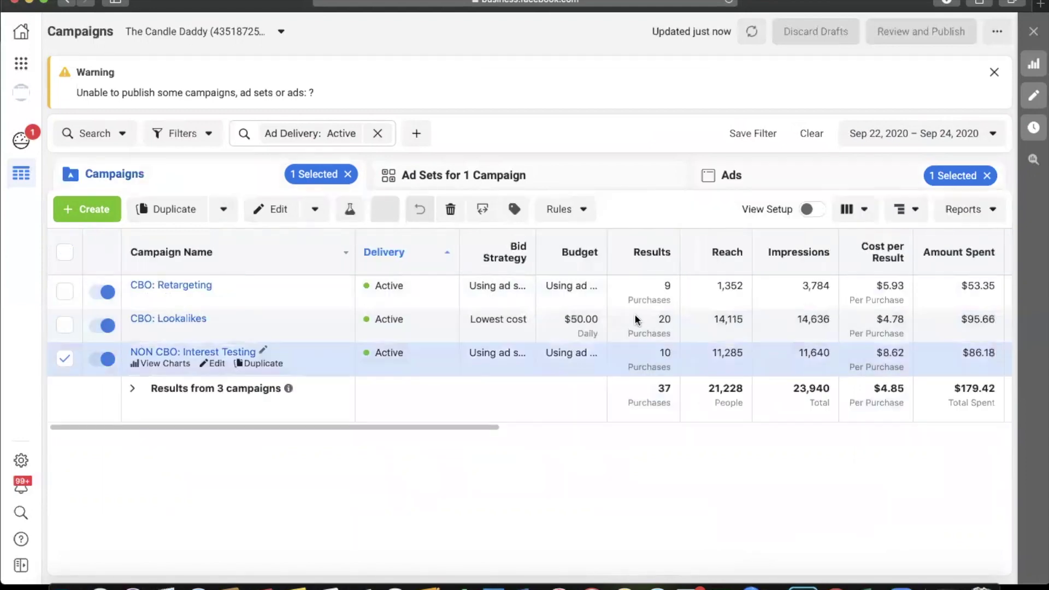
{"action": "left_click", "coordinate": [754, 311]}
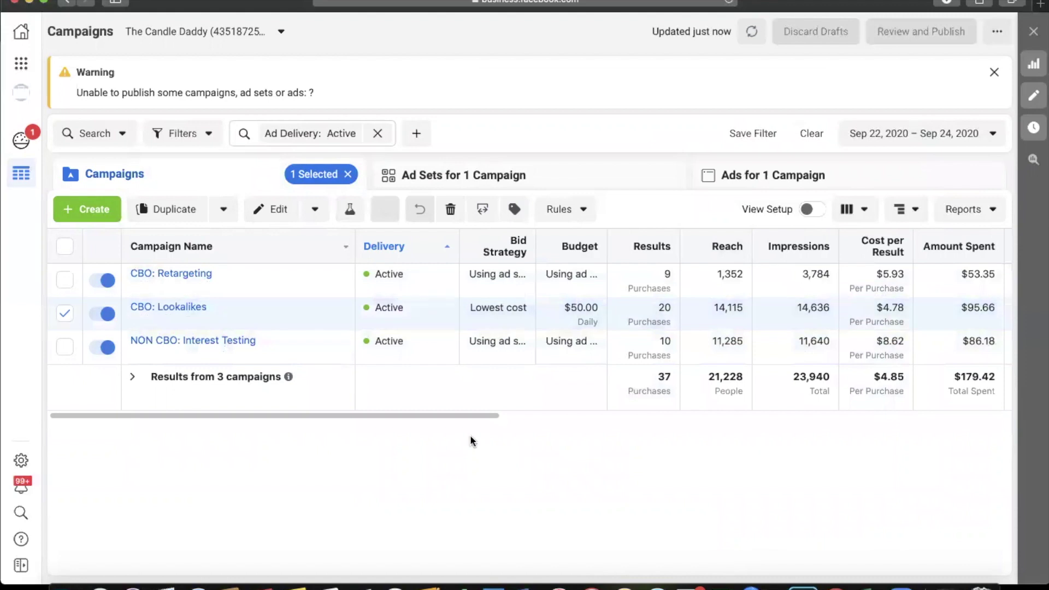
{"action": "left_click_drag", "start_coordinate": [460, 419], "coordinate": [968, 421]}
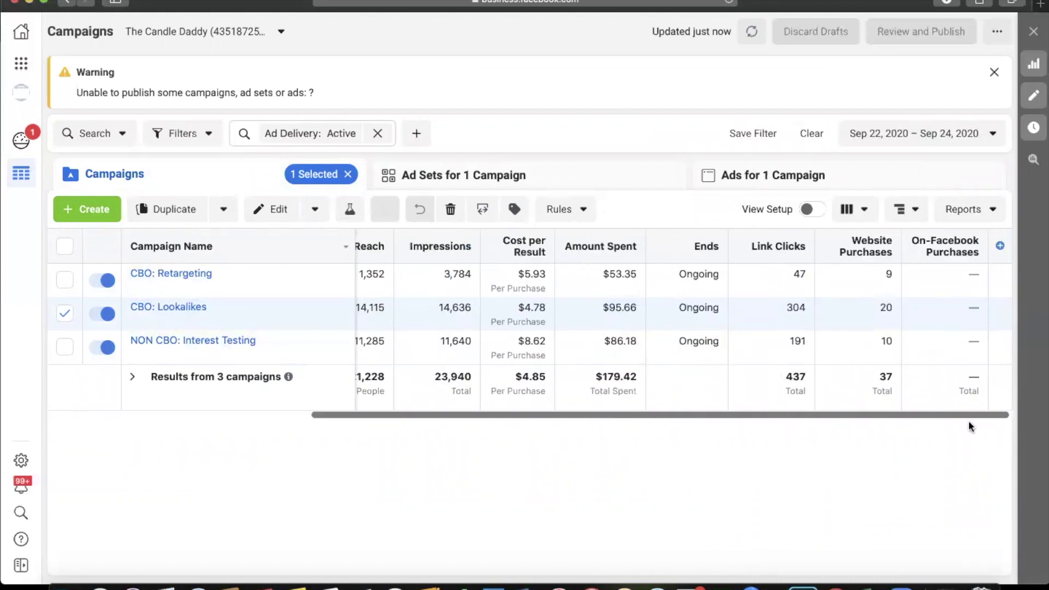
{"action": "scroll", "coordinate": [724, 270], "scroll_direction": "left", "scroll_amount": 10}
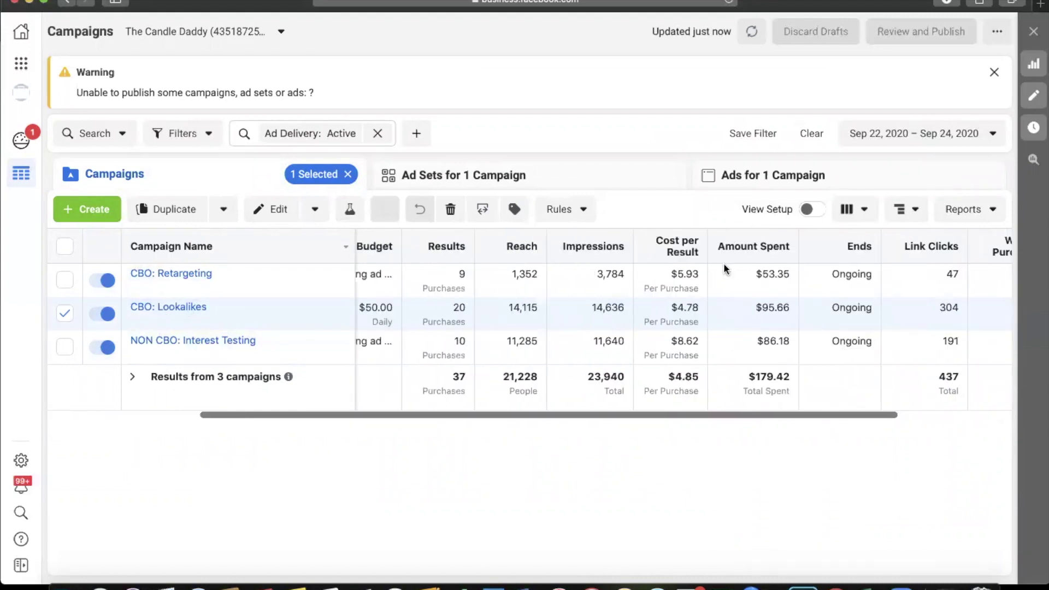
{"action": "left_click", "coordinate": [873, 217]}
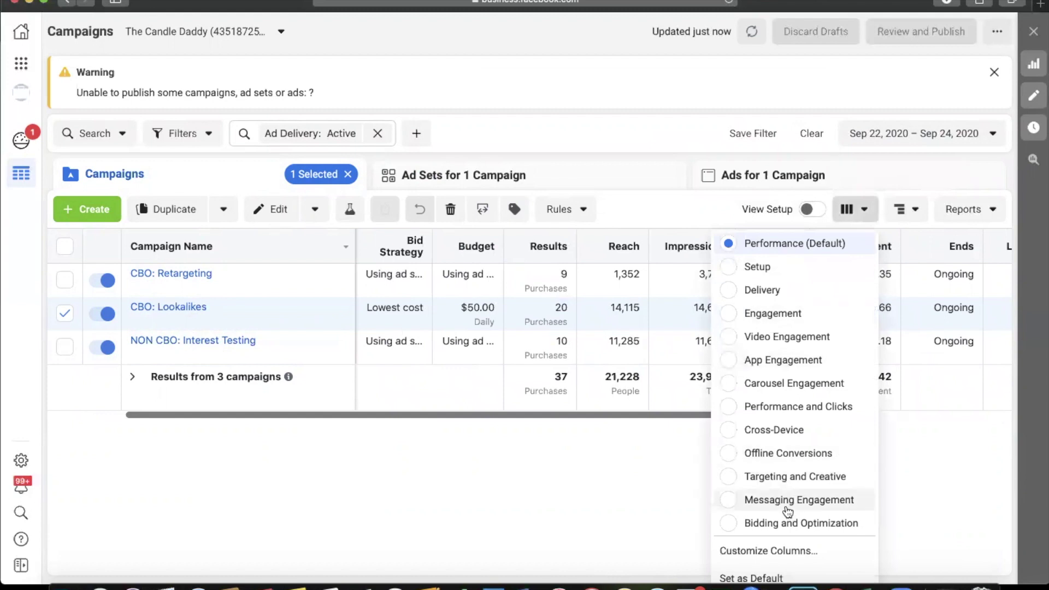
{"action": "left_click", "coordinate": [580, 159]}
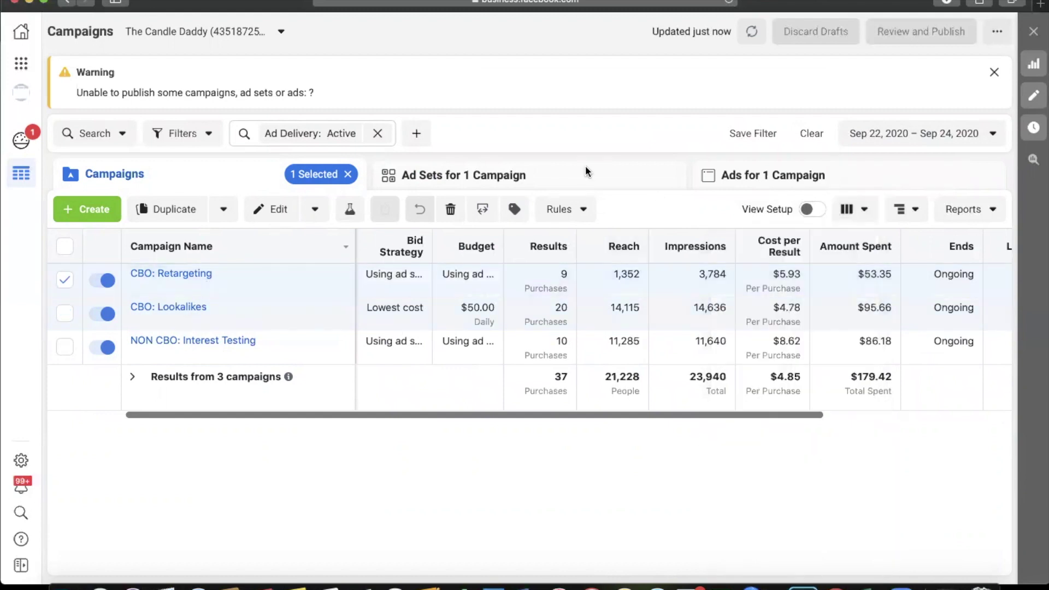
Examine the CBO: Retargeting campaign's active ad sets and compare its 10 off and social proof ads by cost per purchase and ROAS
{"action": "left_click", "coordinate": [585, 167]}
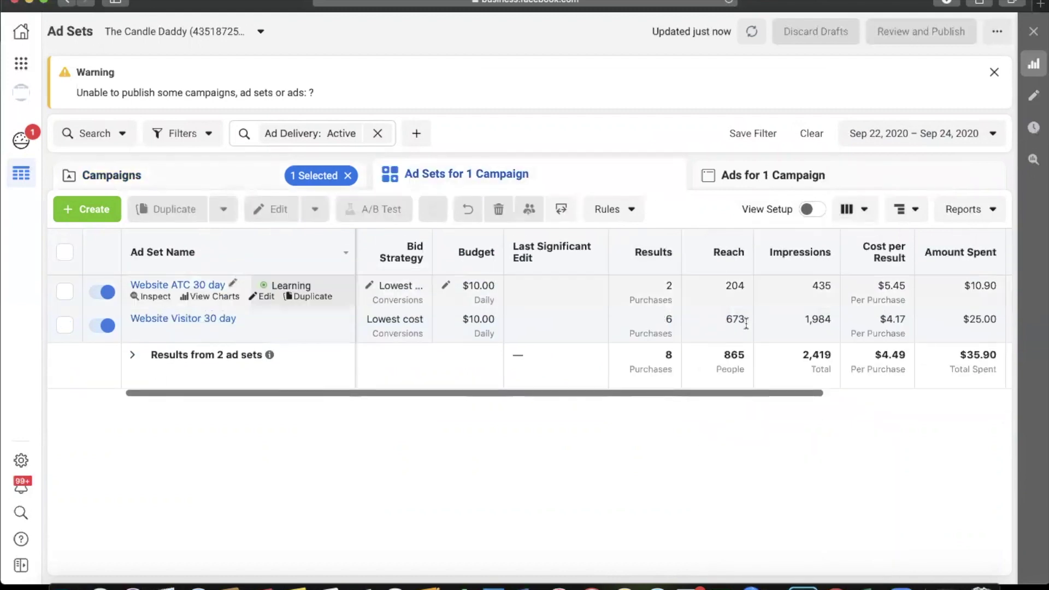
{"action": "left_click", "coordinate": [736, 174]}
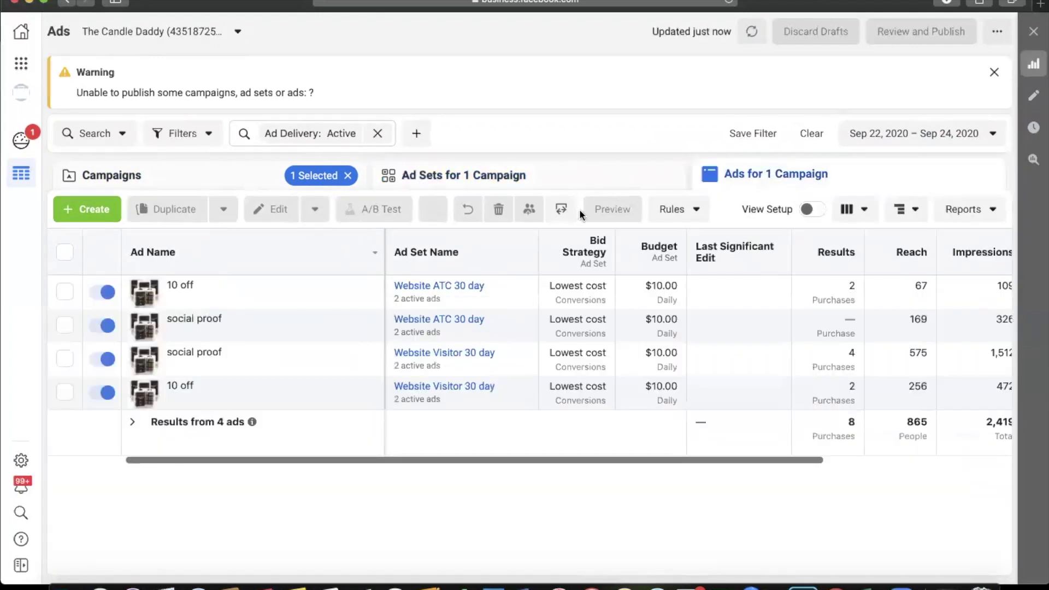
{"action": "left_click_drag", "start_coordinate": [621, 460], "coordinate": [792, 459]}
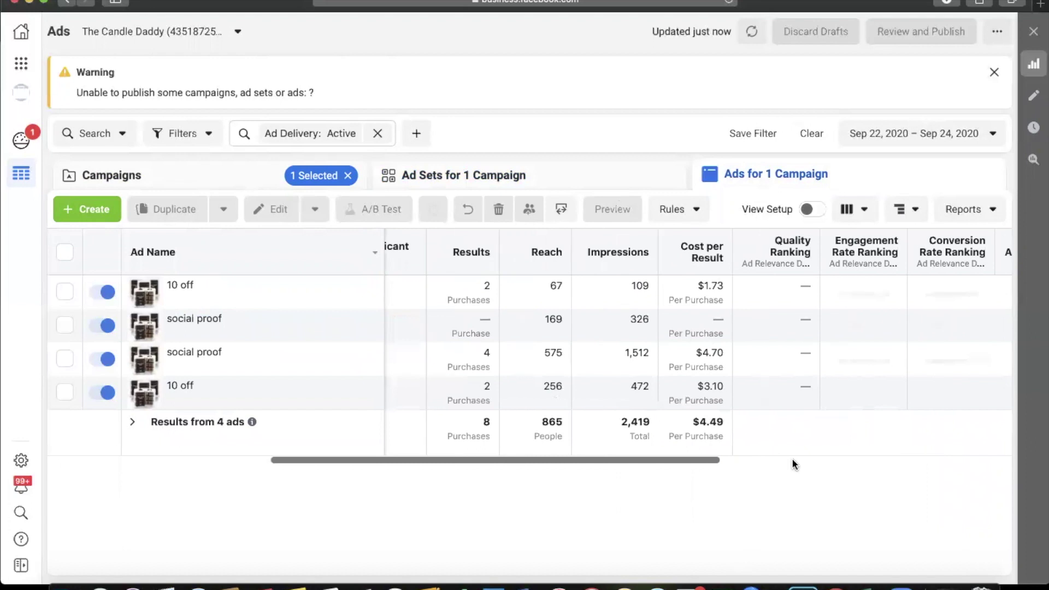
{"action": "left_click", "coordinate": [523, 324]}
{"action": "left_click_drag", "start_coordinate": [546, 458], "coordinate": [518, 448]}
{"action": "left_click_drag", "start_coordinate": [797, 463], "coordinate": [901, 463]}
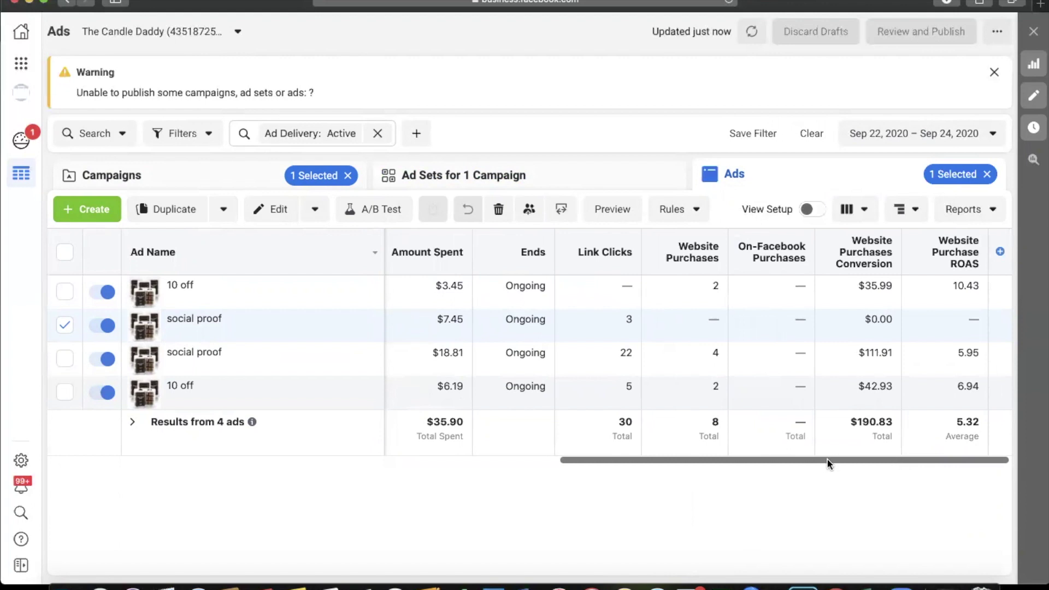
{"action": "scroll", "coordinate": [709, 475], "scroll_direction": "left", "scroll_amount": 10}
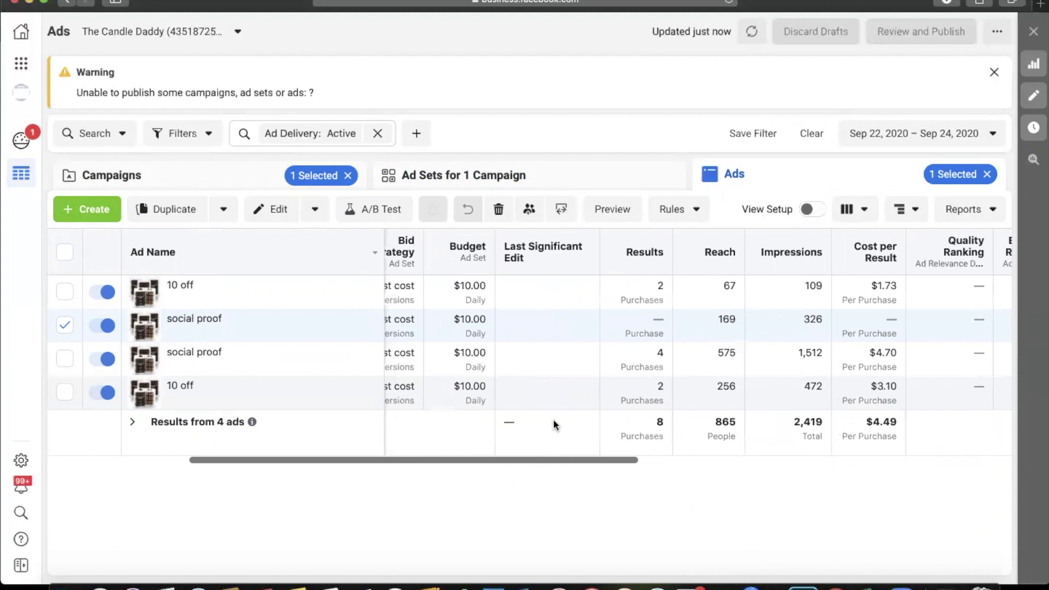
{"action": "left_click", "coordinate": [441, 181]}
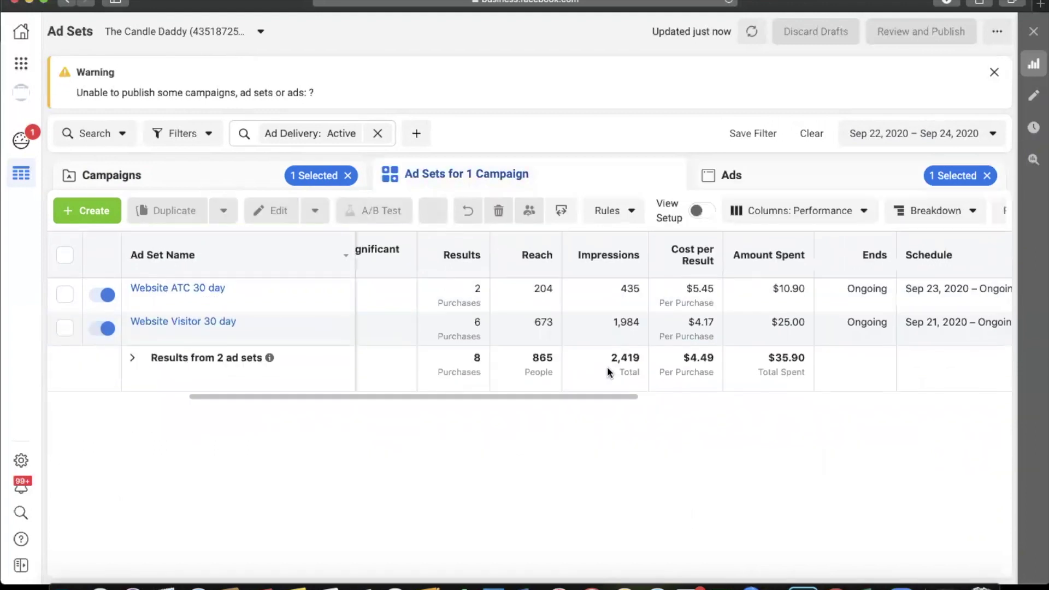
{"action": "left_click", "coordinate": [623, 331]}
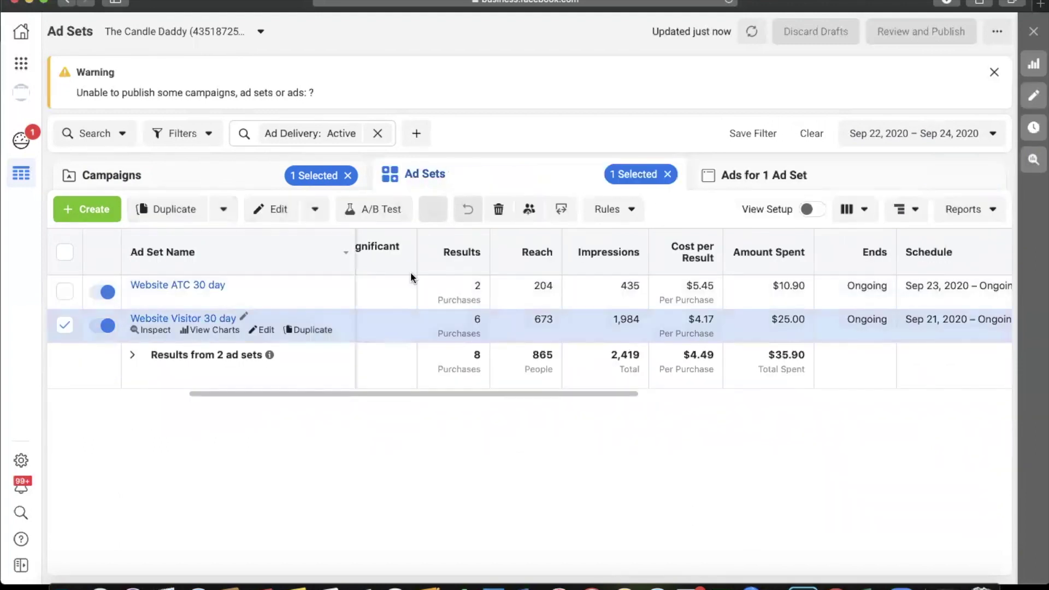
Compare purchases, cost per result and amount spent across the three active campaigns, focusing on NON CBO: Interest Testing
{"action": "left_click", "coordinate": [315, 164]}
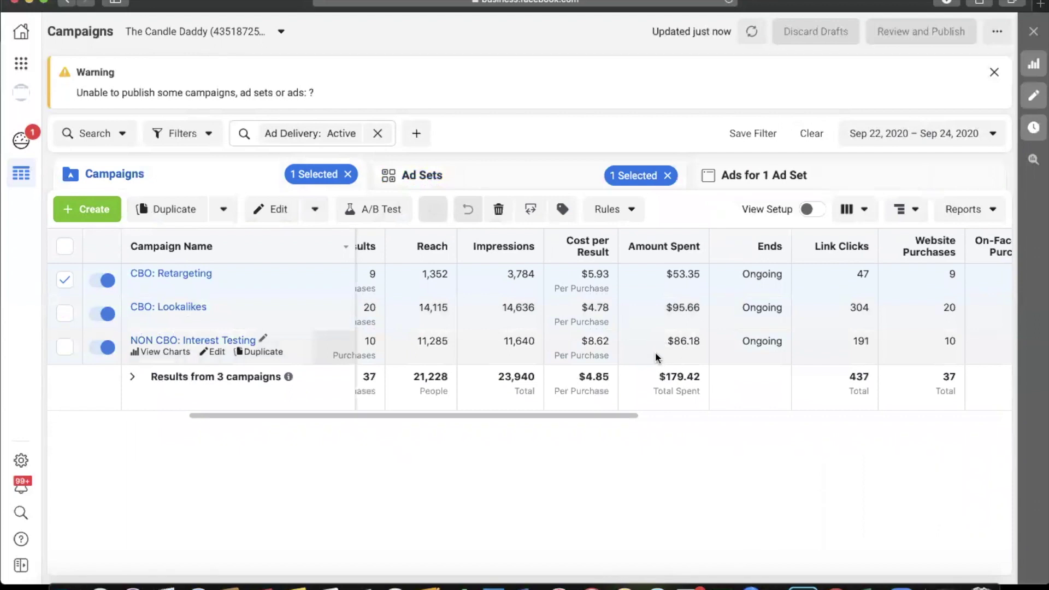
{"action": "left_click", "coordinate": [597, 343]}
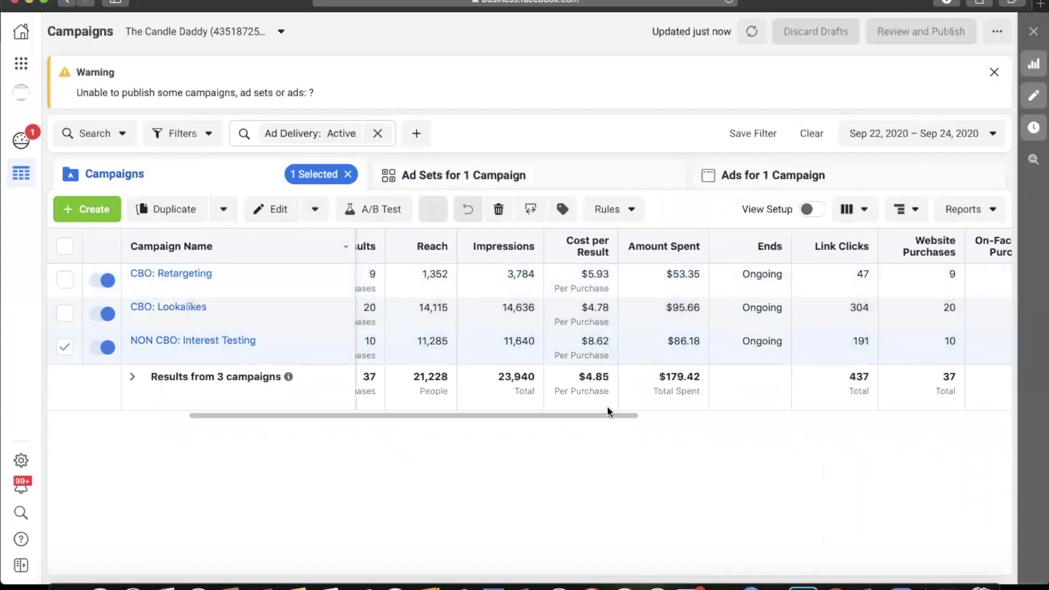
{"action": "scroll", "coordinate": [608, 406], "scroll_direction": "right", "scroll_amount": 3}
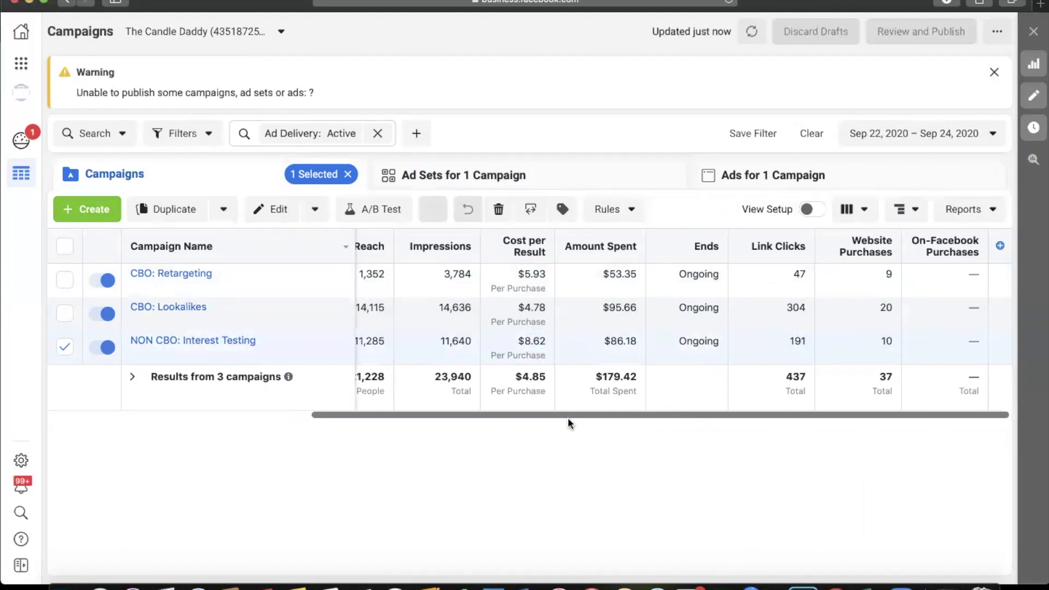
{"action": "left_click_drag", "start_coordinate": [563, 416], "coordinate": [447, 404]}
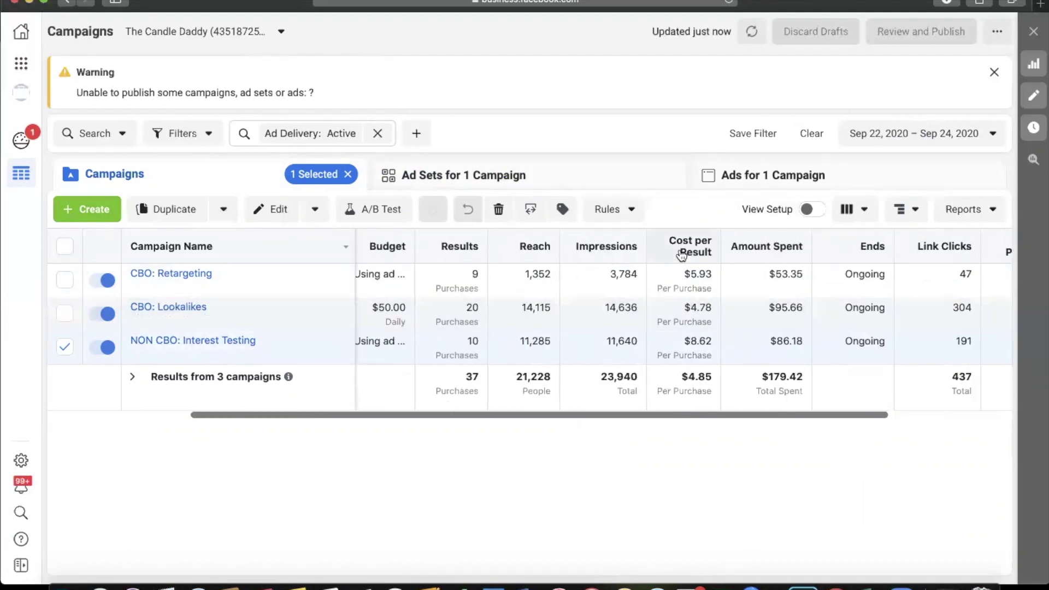
{"action": "left_click", "coordinate": [662, 287]}
{"action": "left_click", "coordinate": [744, 314]}
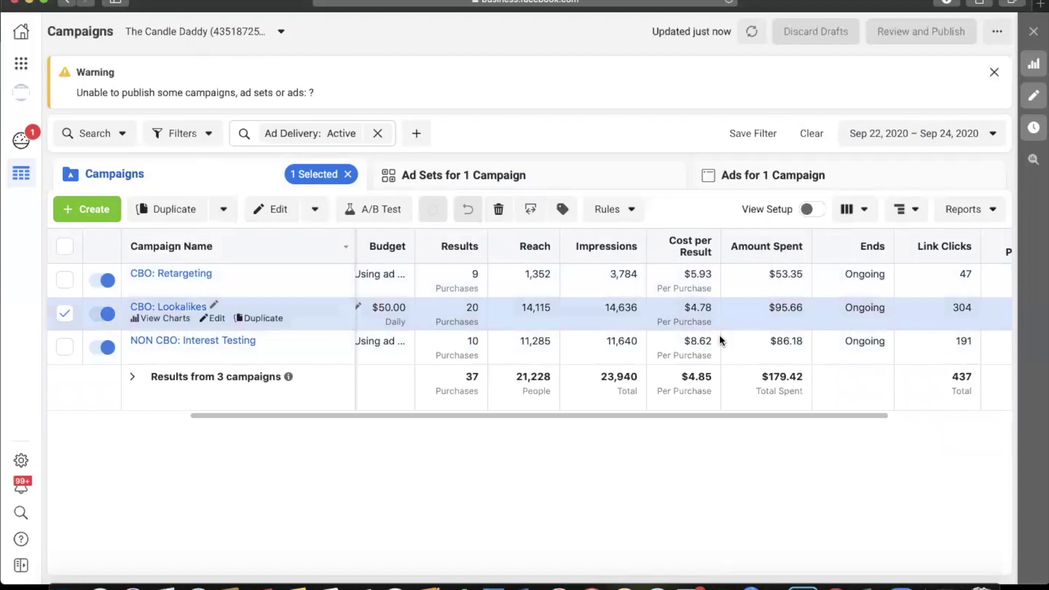
{"action": "left_click", "coordinate": [716, 344]}
{"action": "left_click_drag", "start_coordinate": [687, 415], "coordinate": [983, 416]}
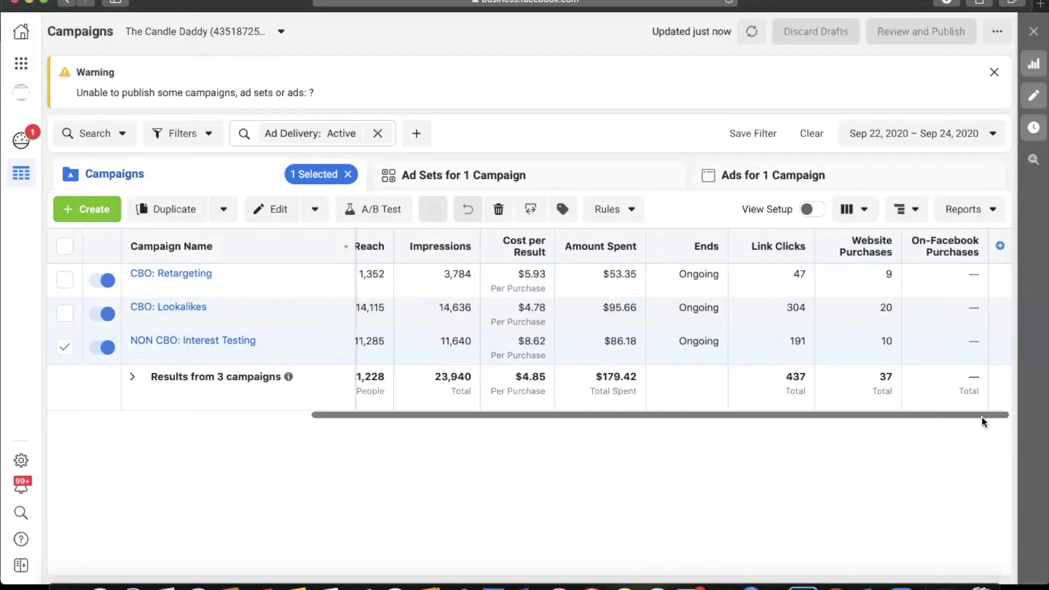
{"action": "scroll", "coordinate": [839, 418], "scroll_direction": "left", "scroll_amount": 10}
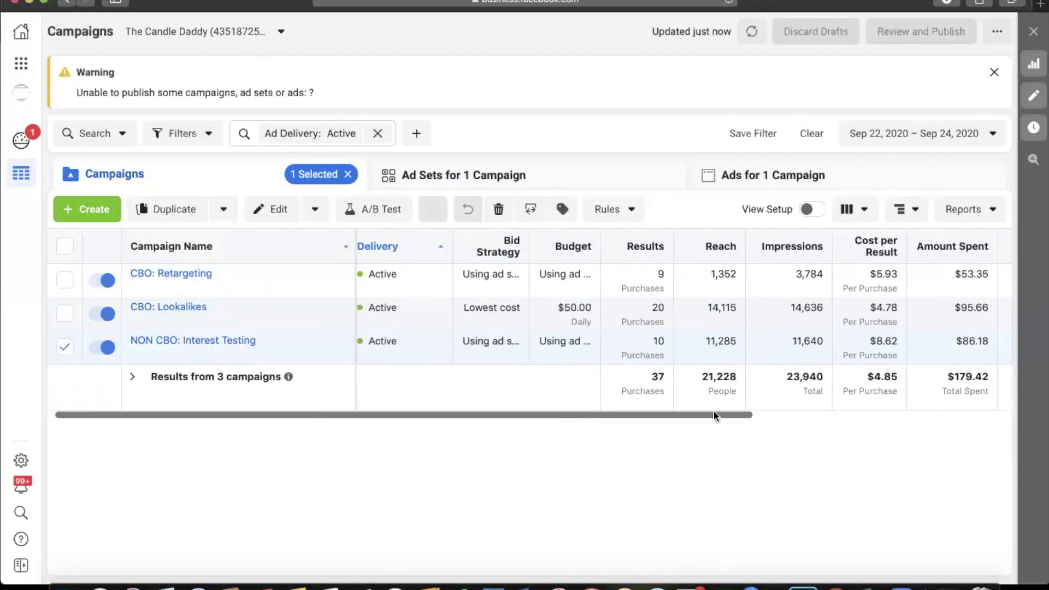
Examine the CBO: Lookalikes campaign's active ad sets and its ads' purchases, cost per result, relevance rankings and spend
{"action": "left_click", "coordinate": [612, 315]}
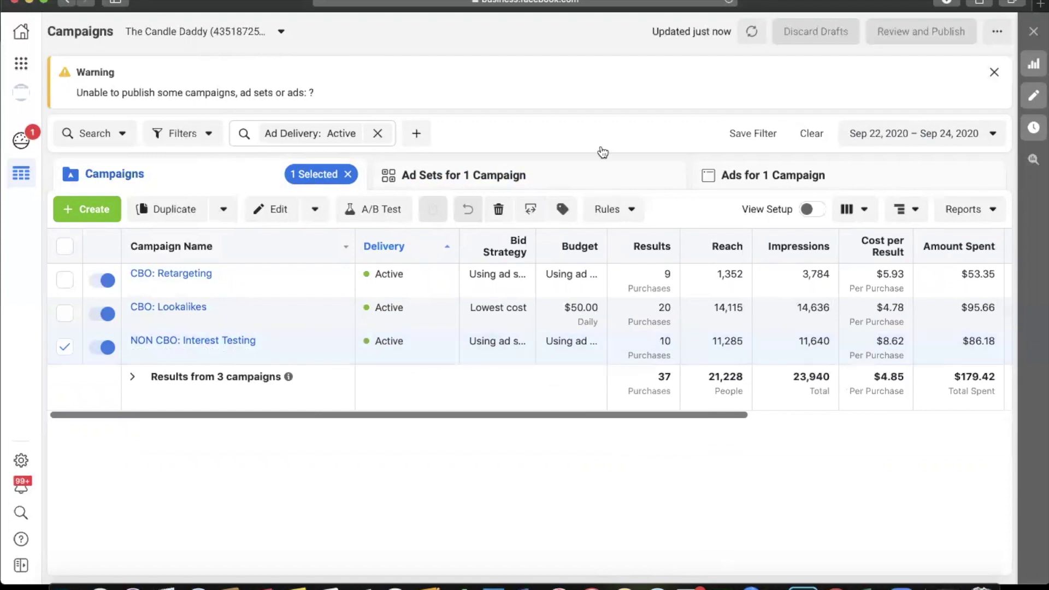
{"action": "left_click", "coordinate": [604, 179]}
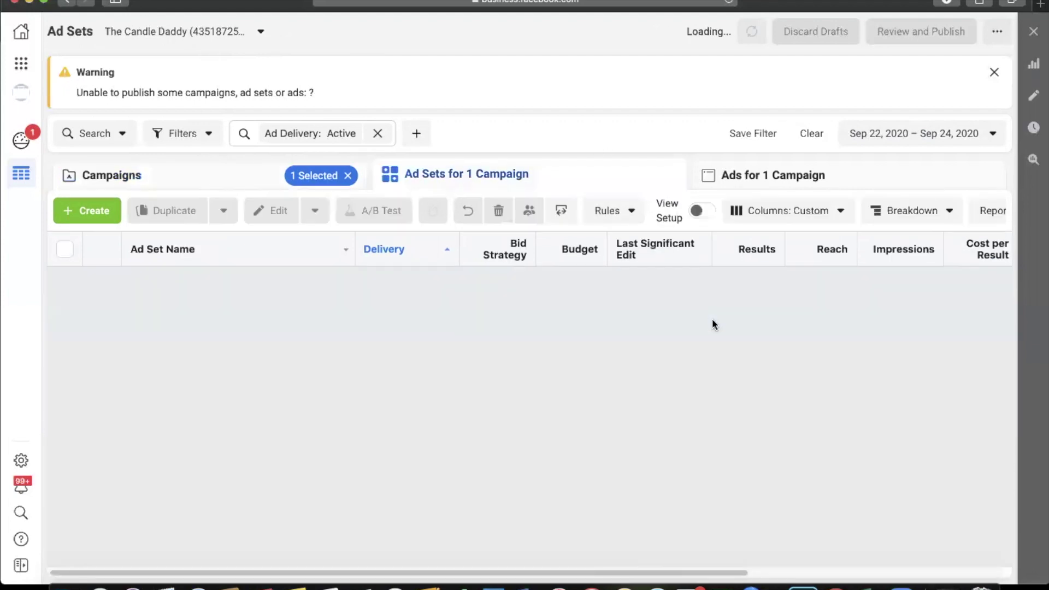
{"action": "left_click_drag", "start_coordinate": [660, 392], "coordinate": [820, 410]}
{"action": "scroll", "coordinate": [824, 410], "scroll_direction": "right", "scroll_amount": 3}
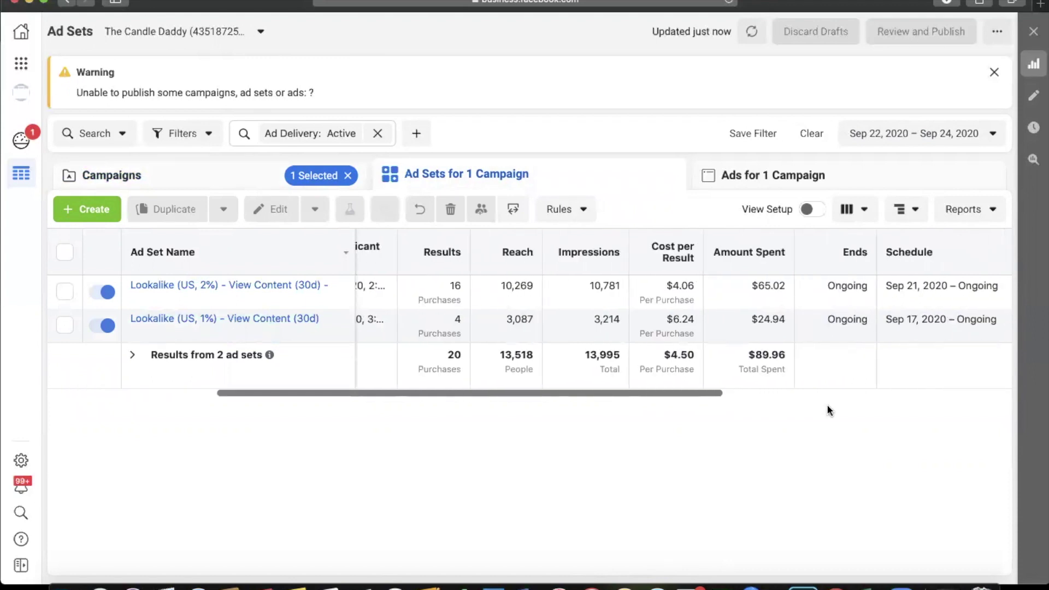
{"action": "scroll", "coordinate": [868, 409], "scroll_direction": "right", "scroll_amount": 4}
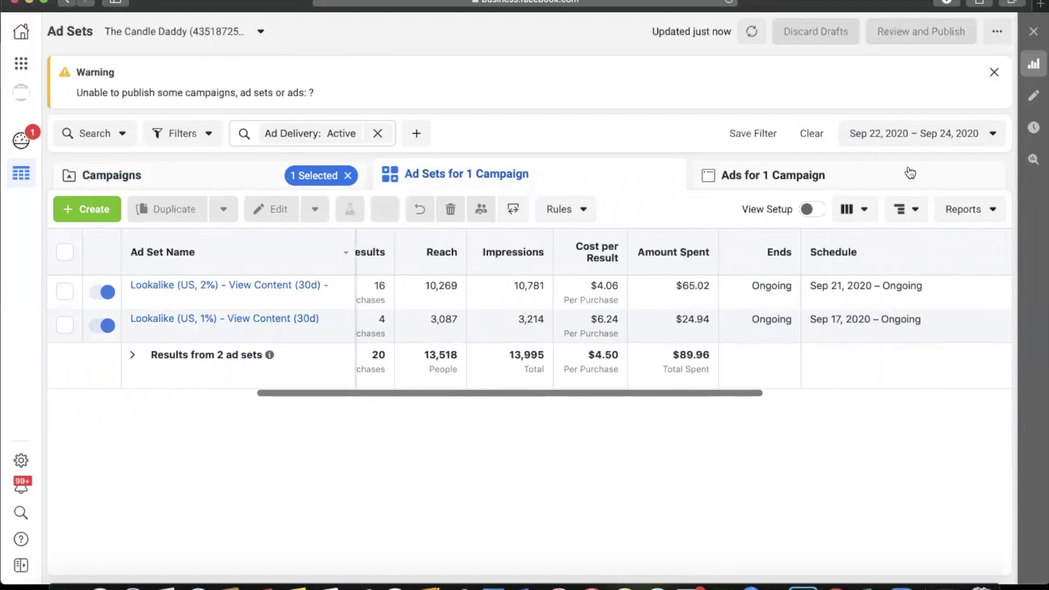
{"action": "left_click", "coordinate": [760, 191]}
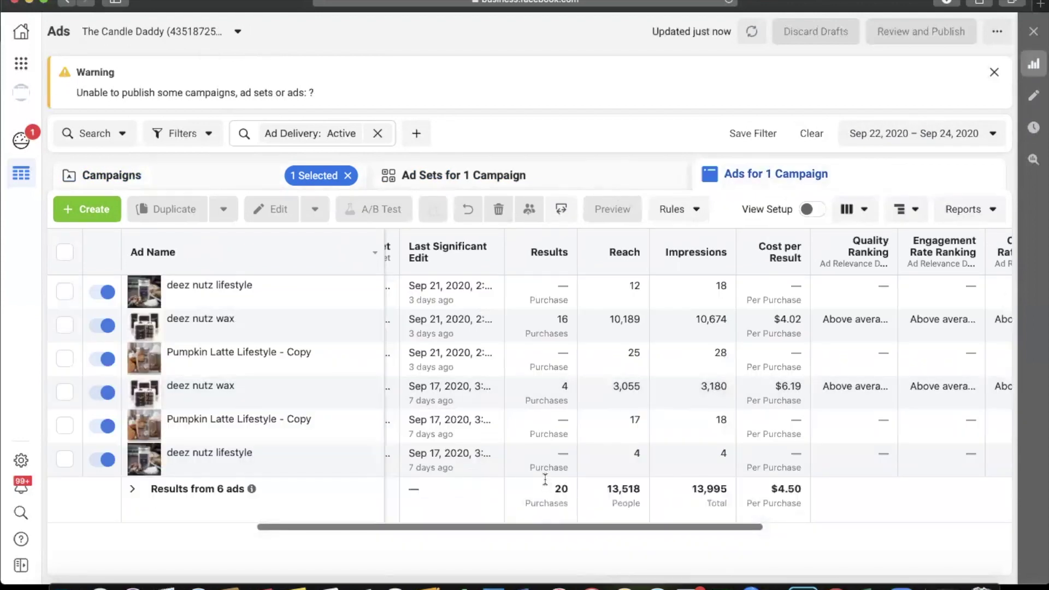
{"action": "left_click_drag", "start_coordinate": [542, 529], "coordinate": [480, 529]}
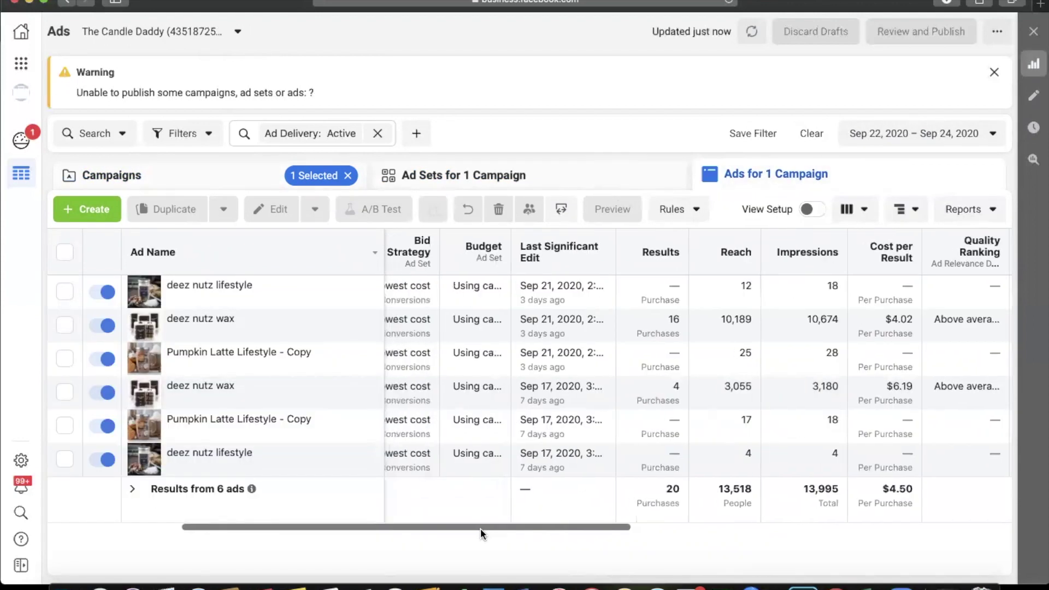
{"action": "left_click_drag", "start_coordinate": [479, 527], "coordinate": [604, 537]}
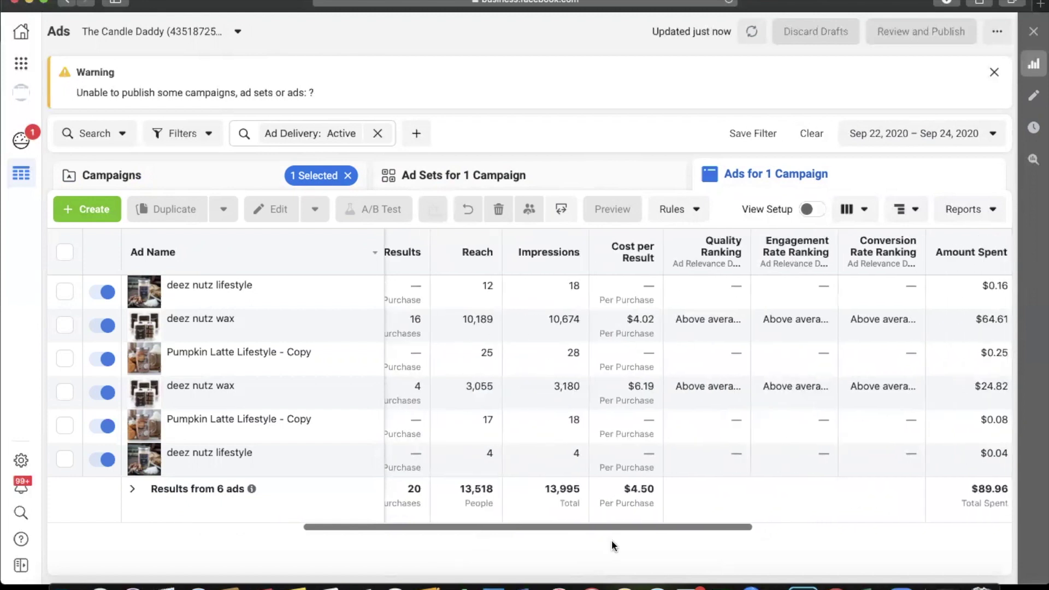
{"action": "scroll", "coordinate": [611, 540], "scroll_direction": "right", "scroll_amount": 1}
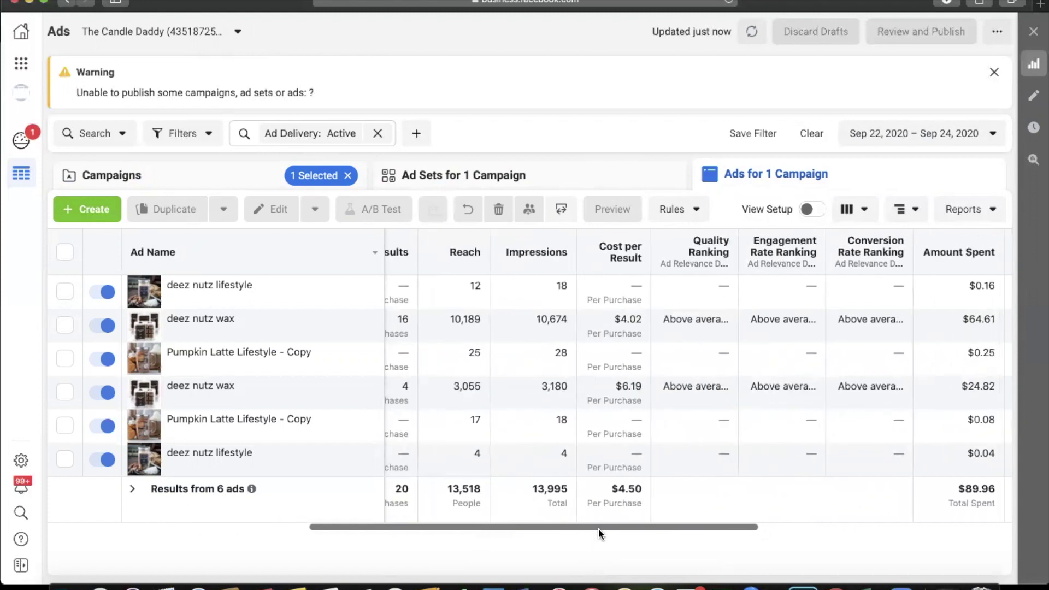